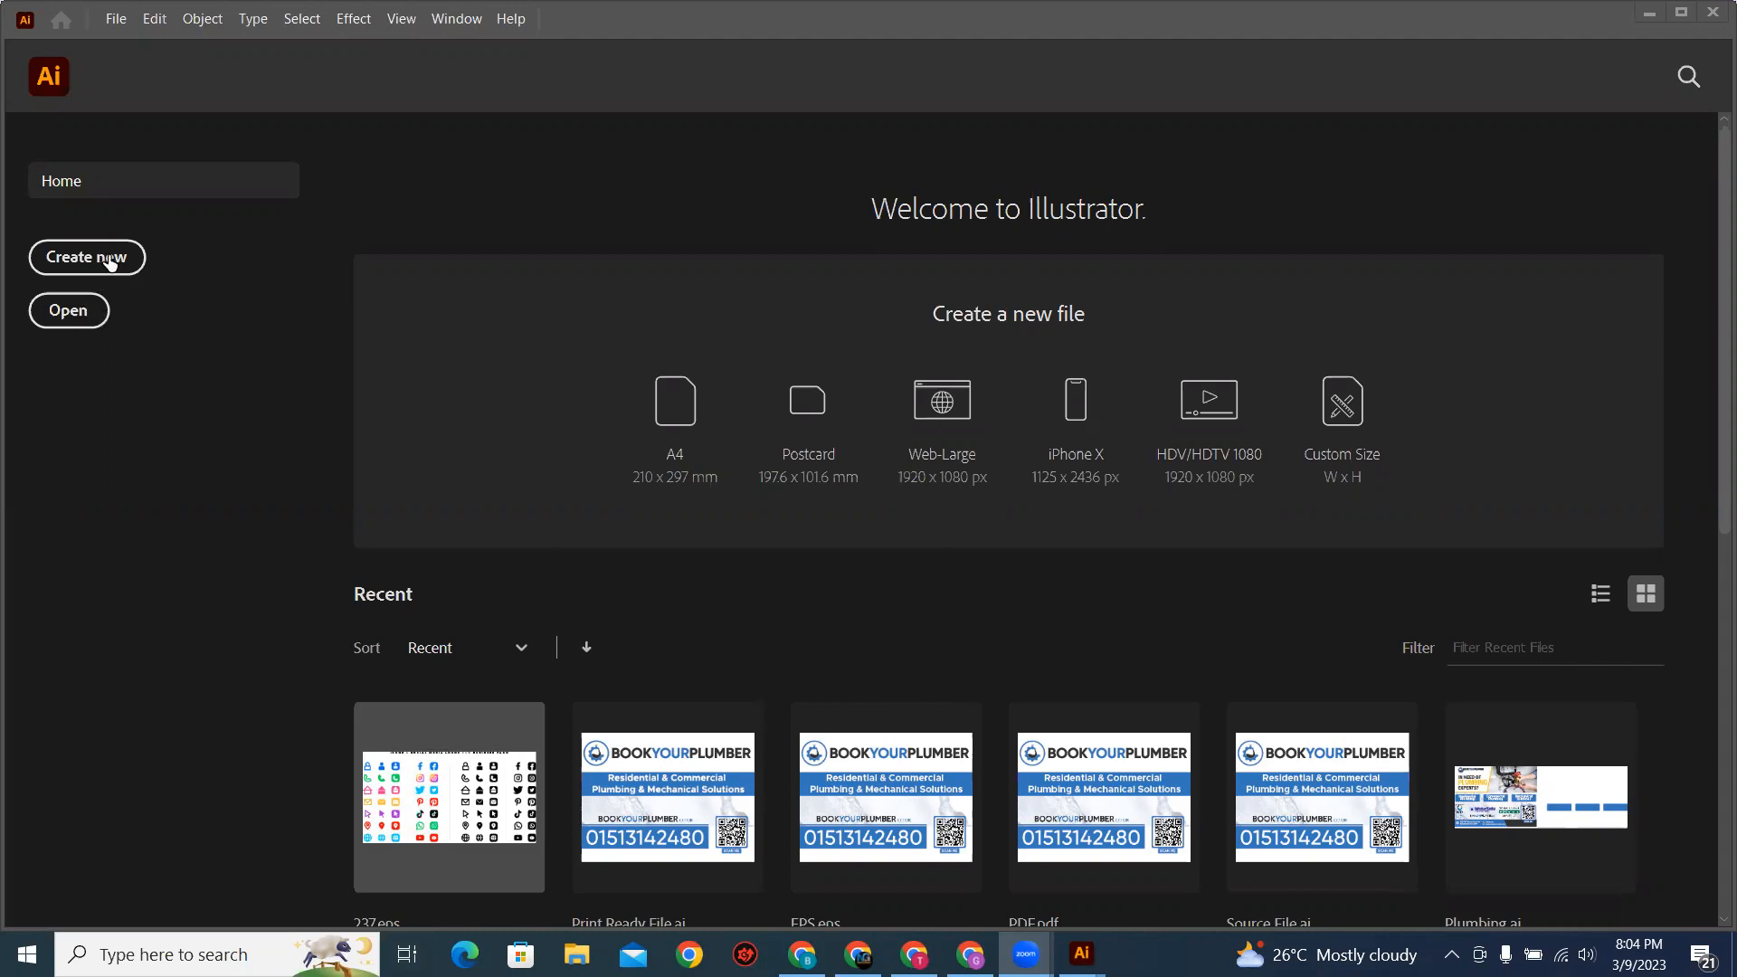
# Step: Create a new 10 x 10 in document with one artboard, CMYK color and 300 ppi raster effects
pyautogui.click(110, 262)
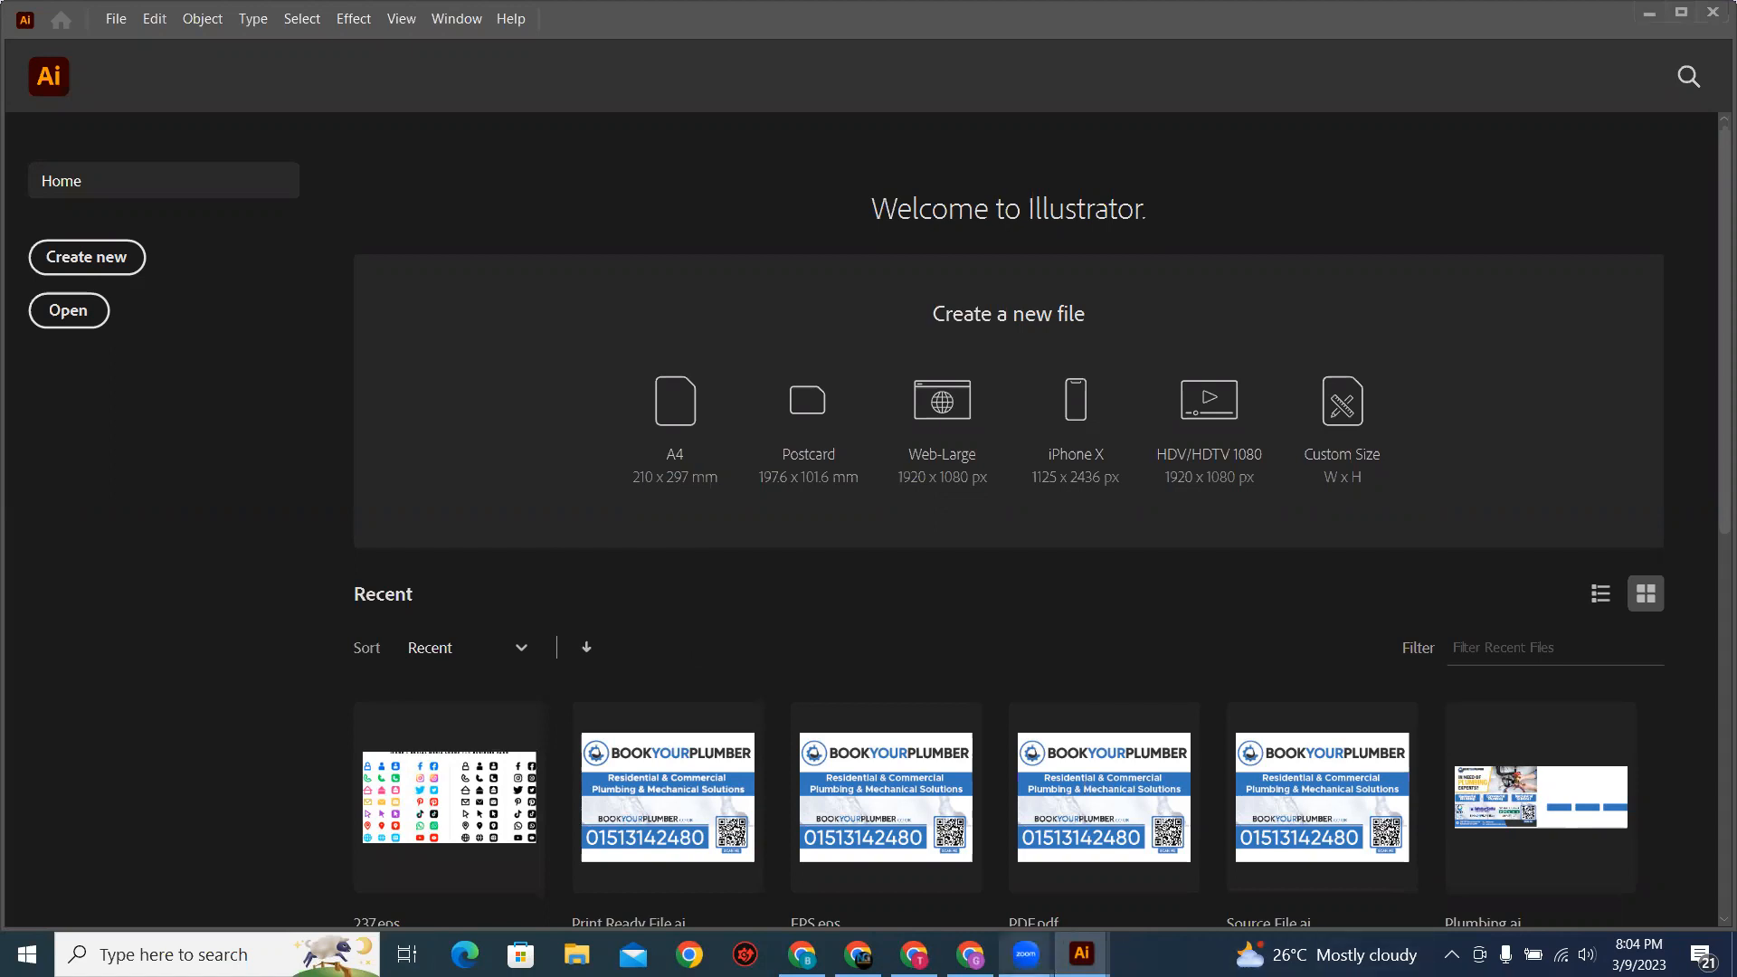
pyautogui.click(109, 266)
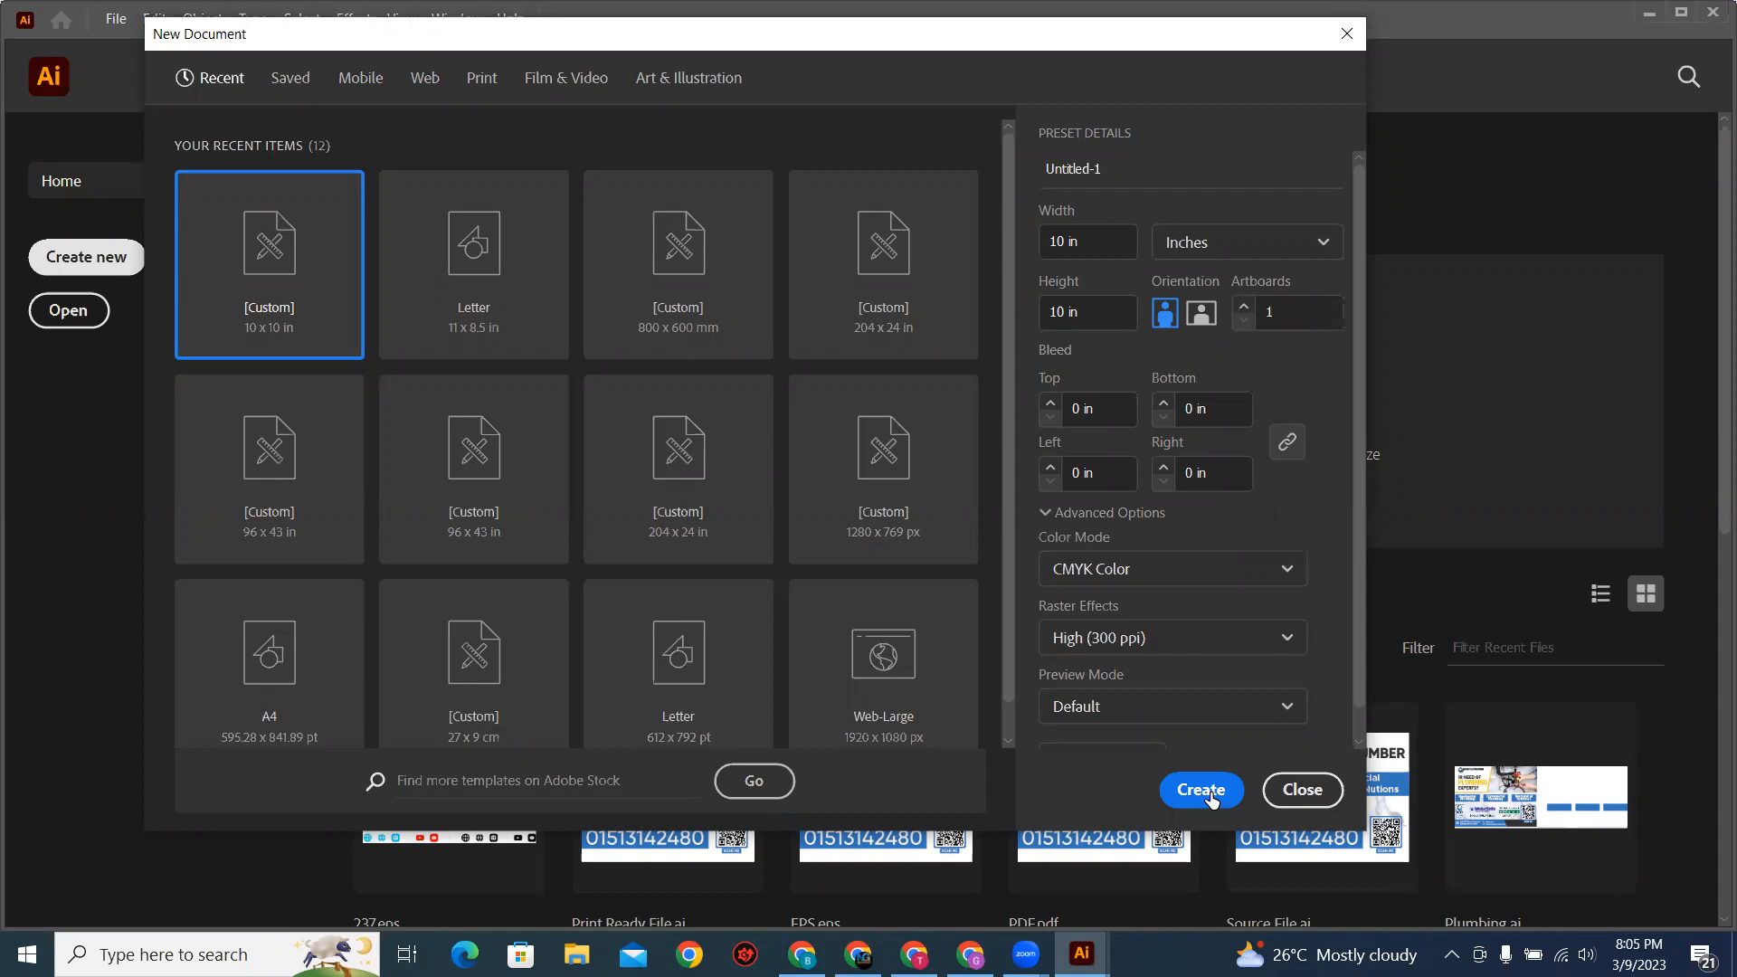
pyautogui.press('Escape')
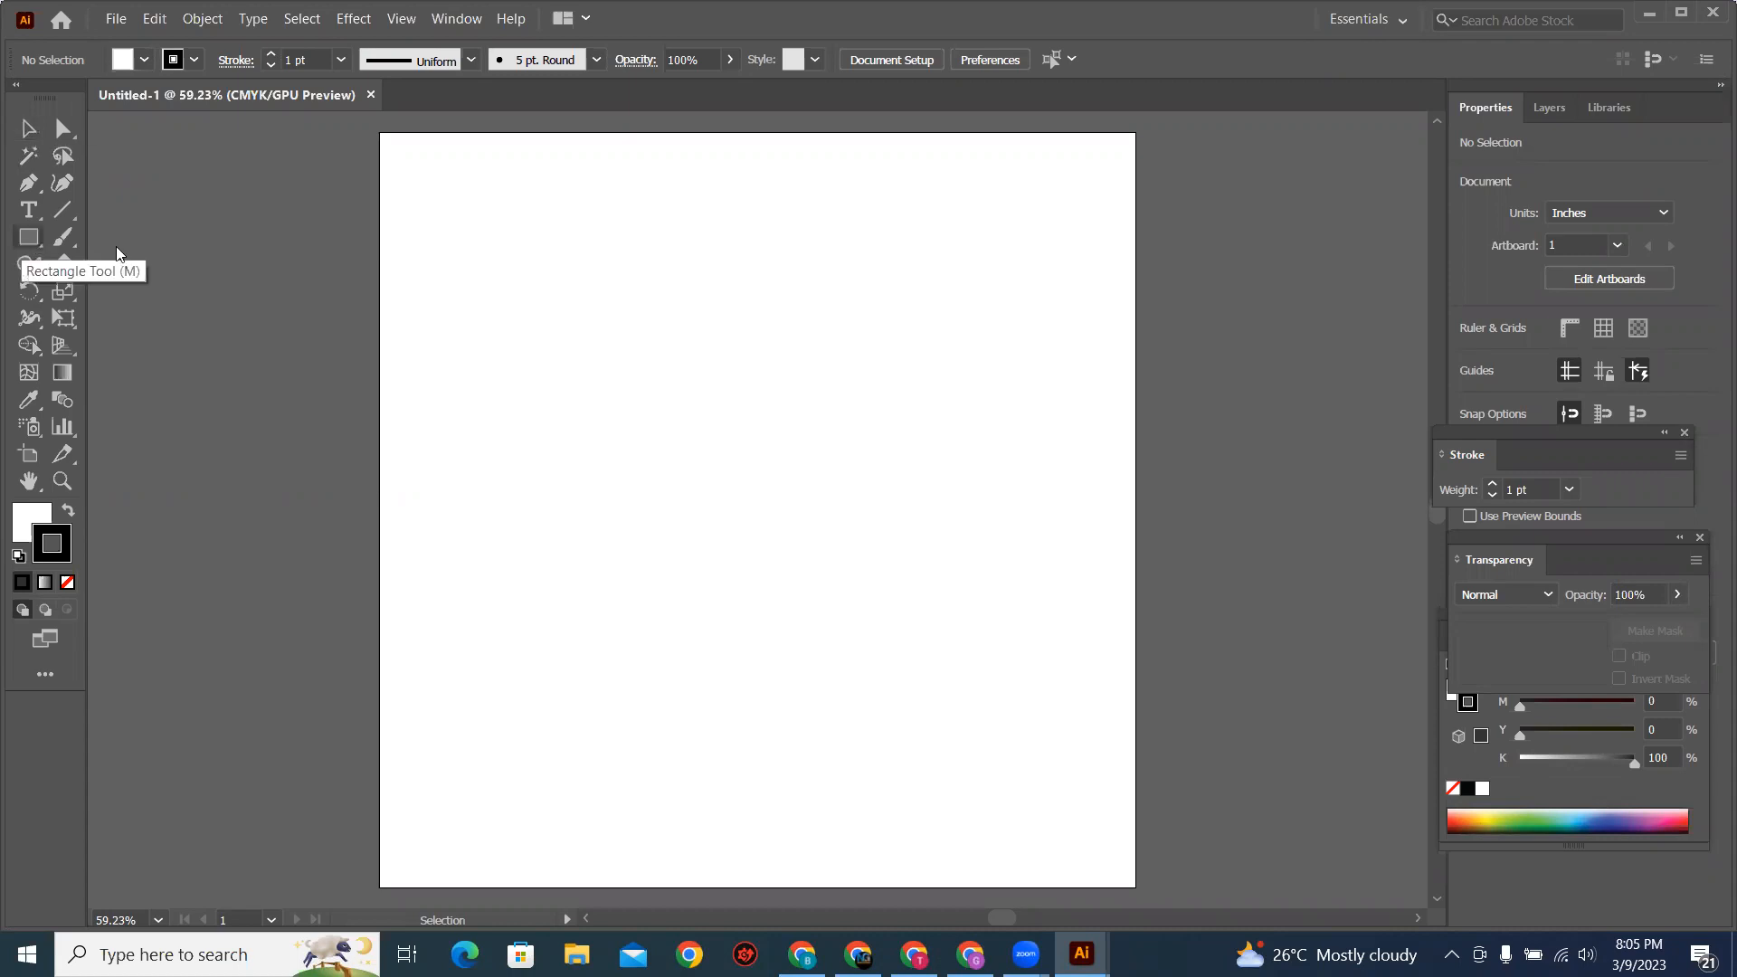
pyautogui.rightClick(29, 238)
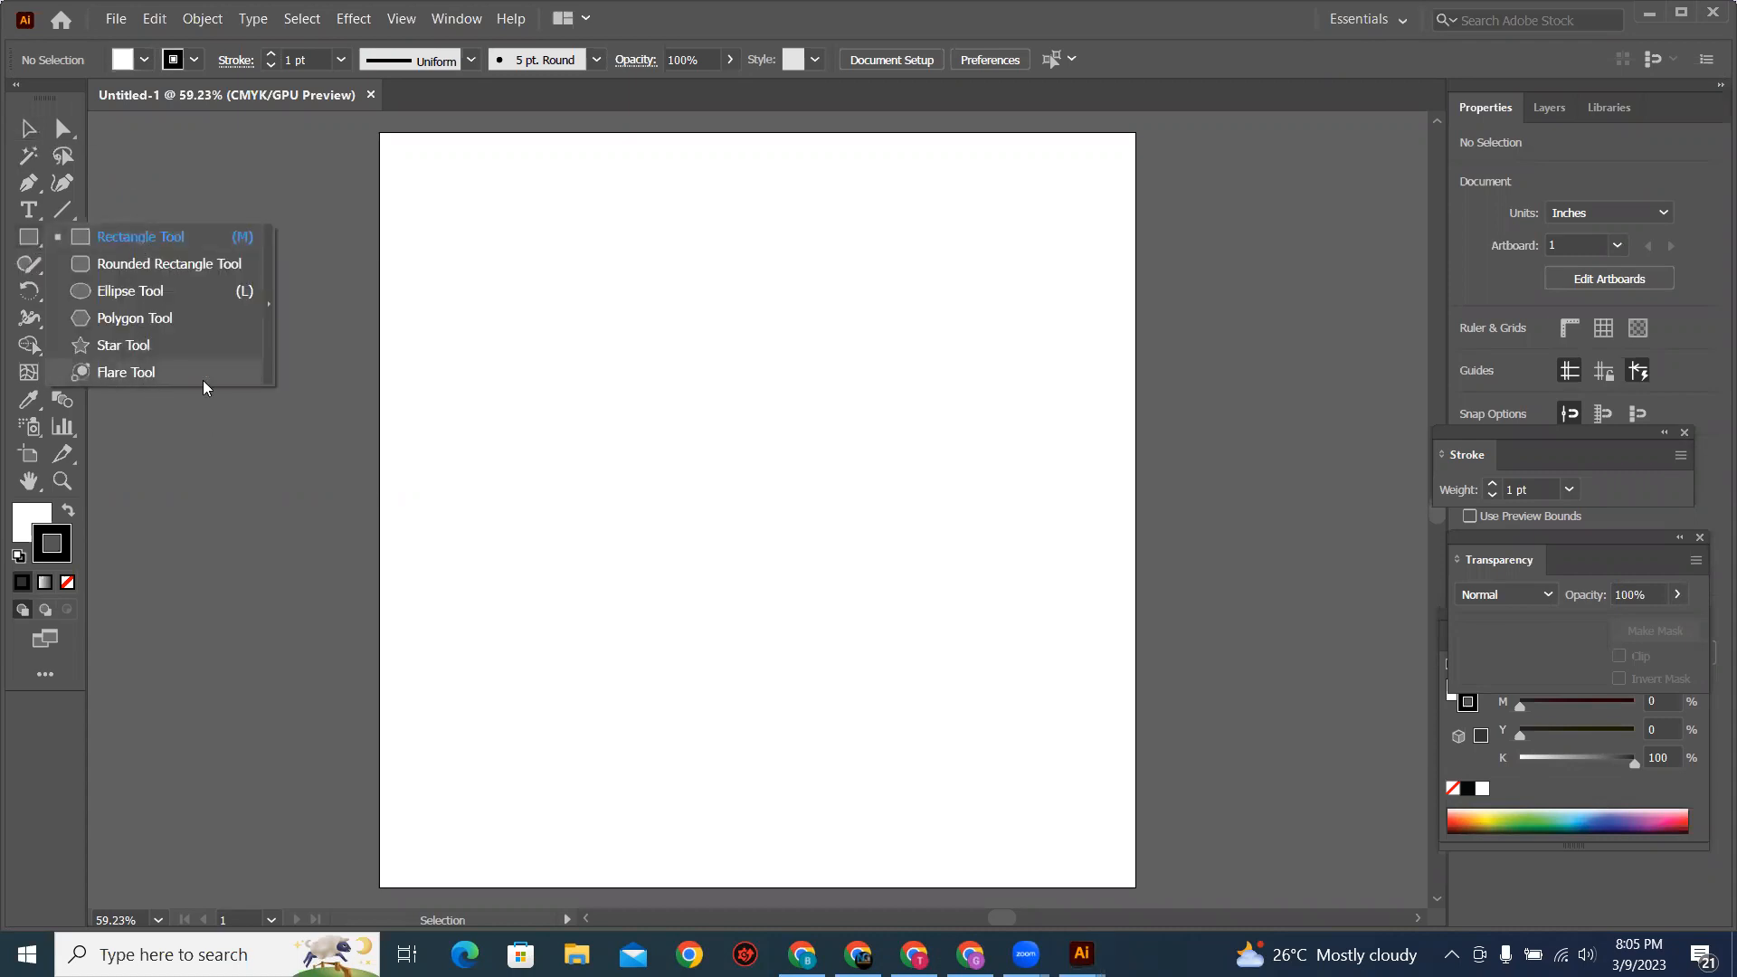
pyautogui.click(181, 183)
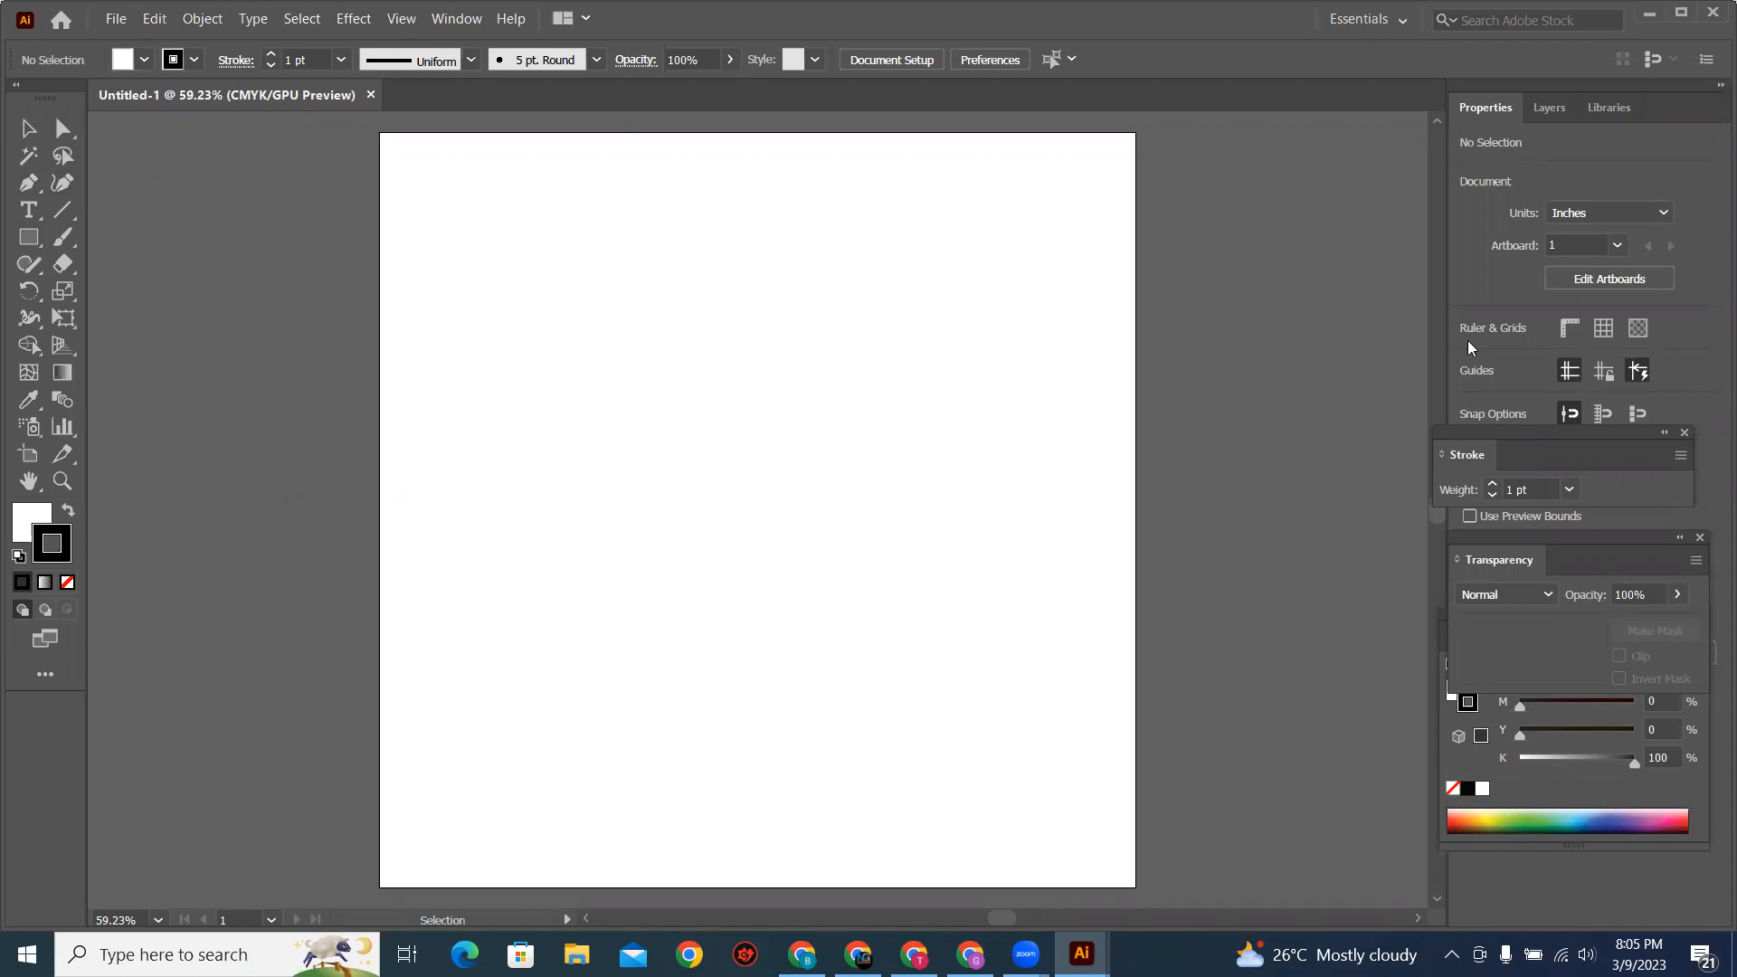
pyautogui.click(66, 136)
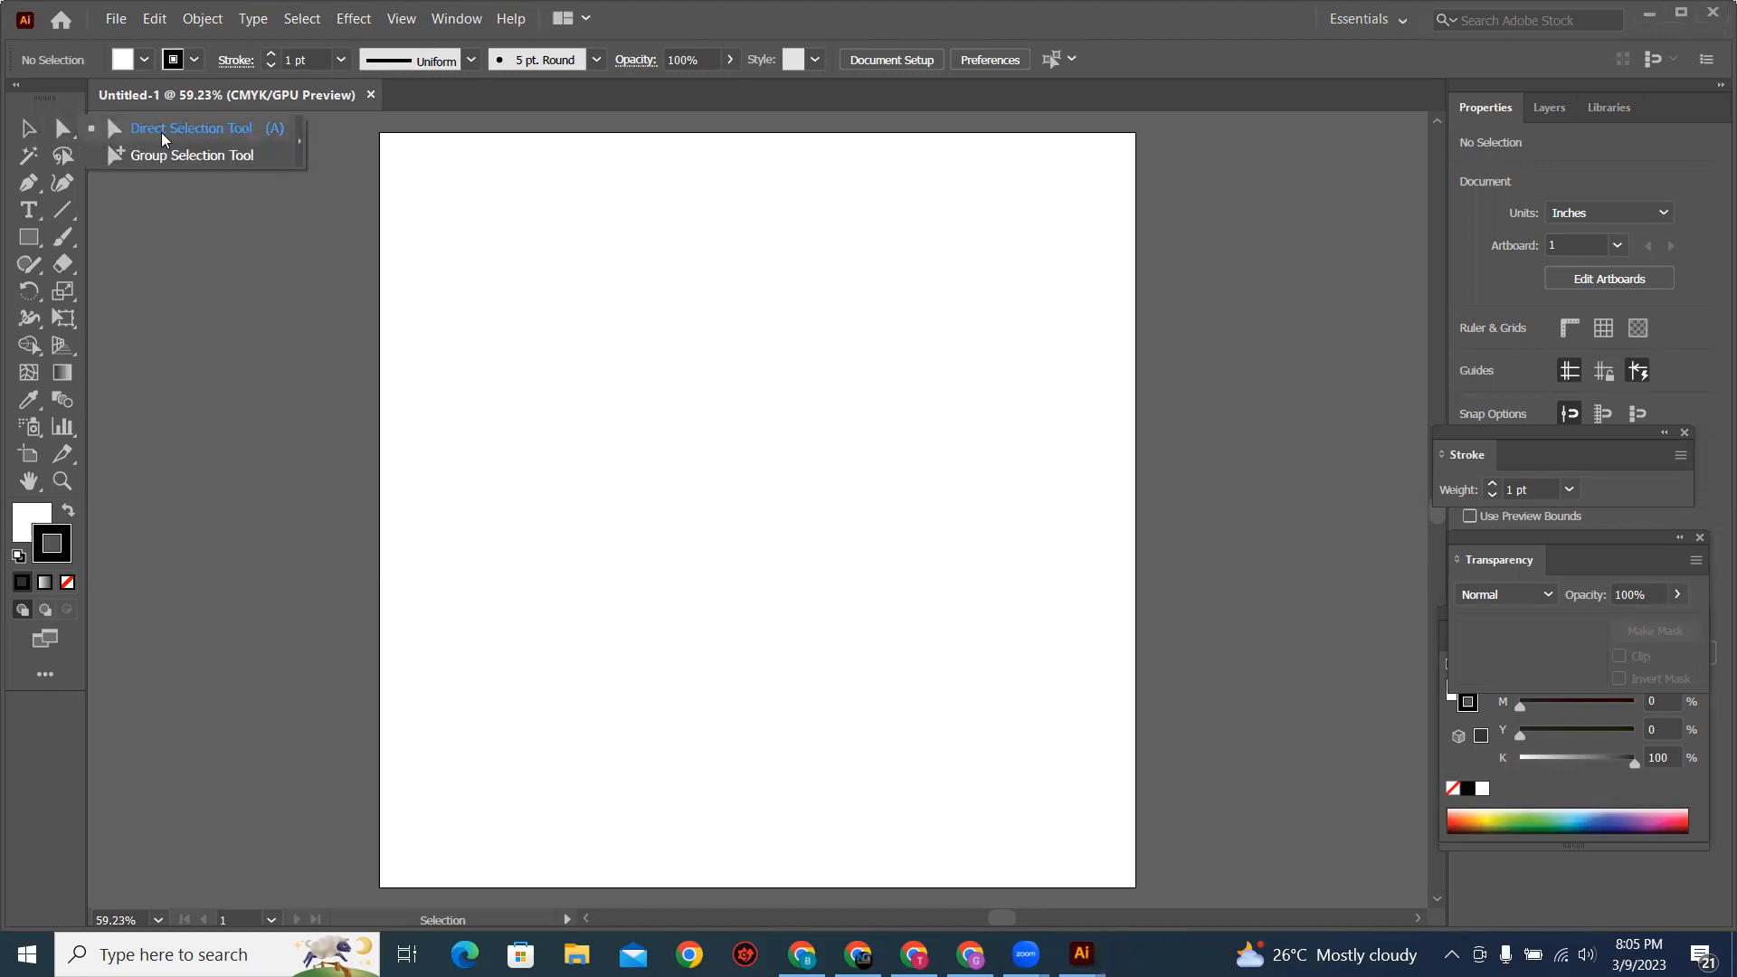
pyautogui.click(28, 128)
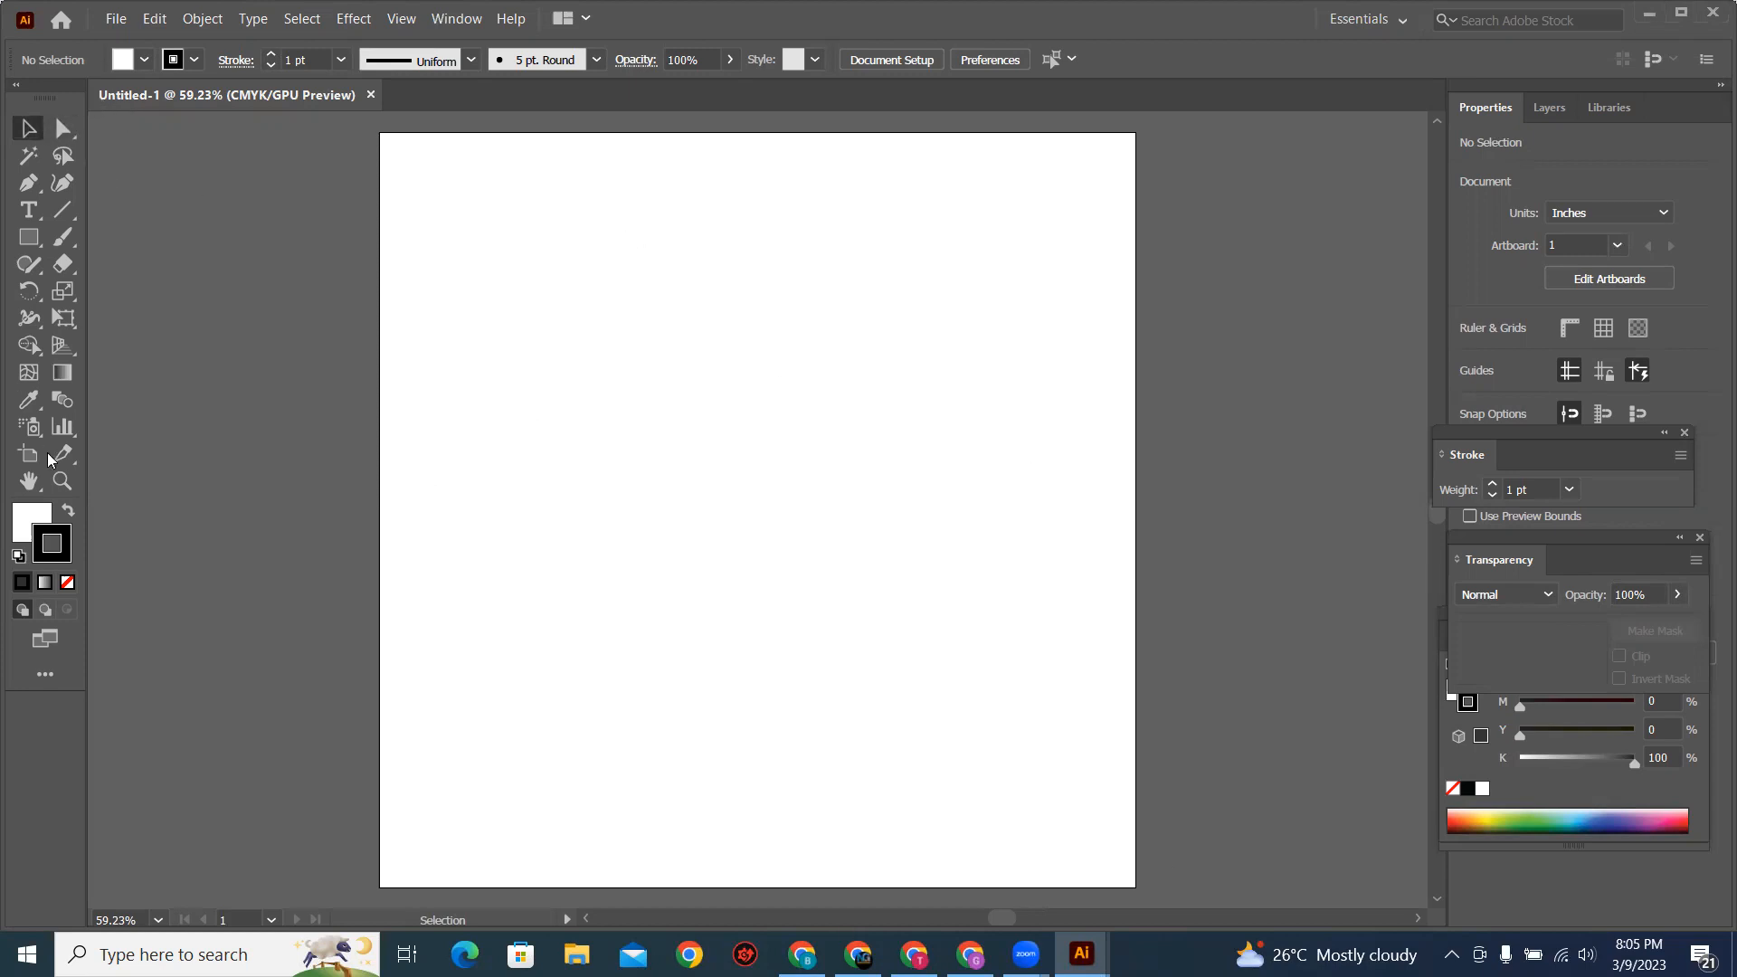
# Step: Draw a square about 4.31 in wide around the artboard's centre and fill it with light blue
pyautogui.click(30, 238)
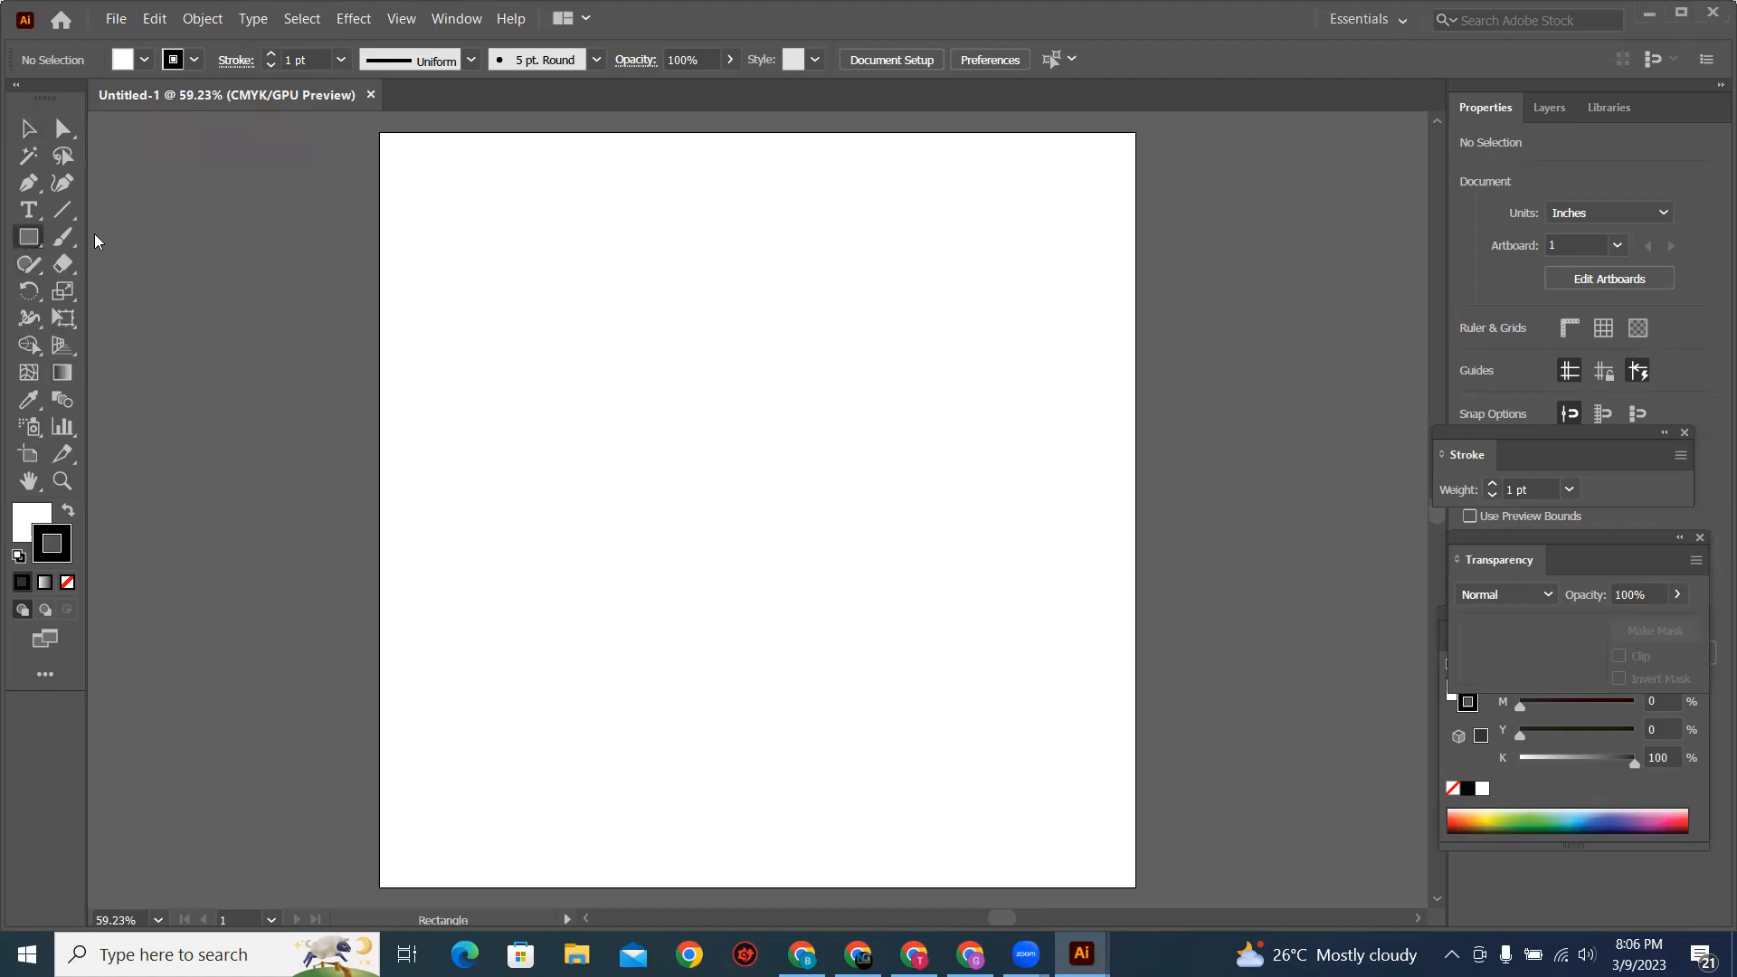
pyautogui.moveTo(632, 312); pyautogui.dragTo(957, 636)
pyautogui.click(29, 517)
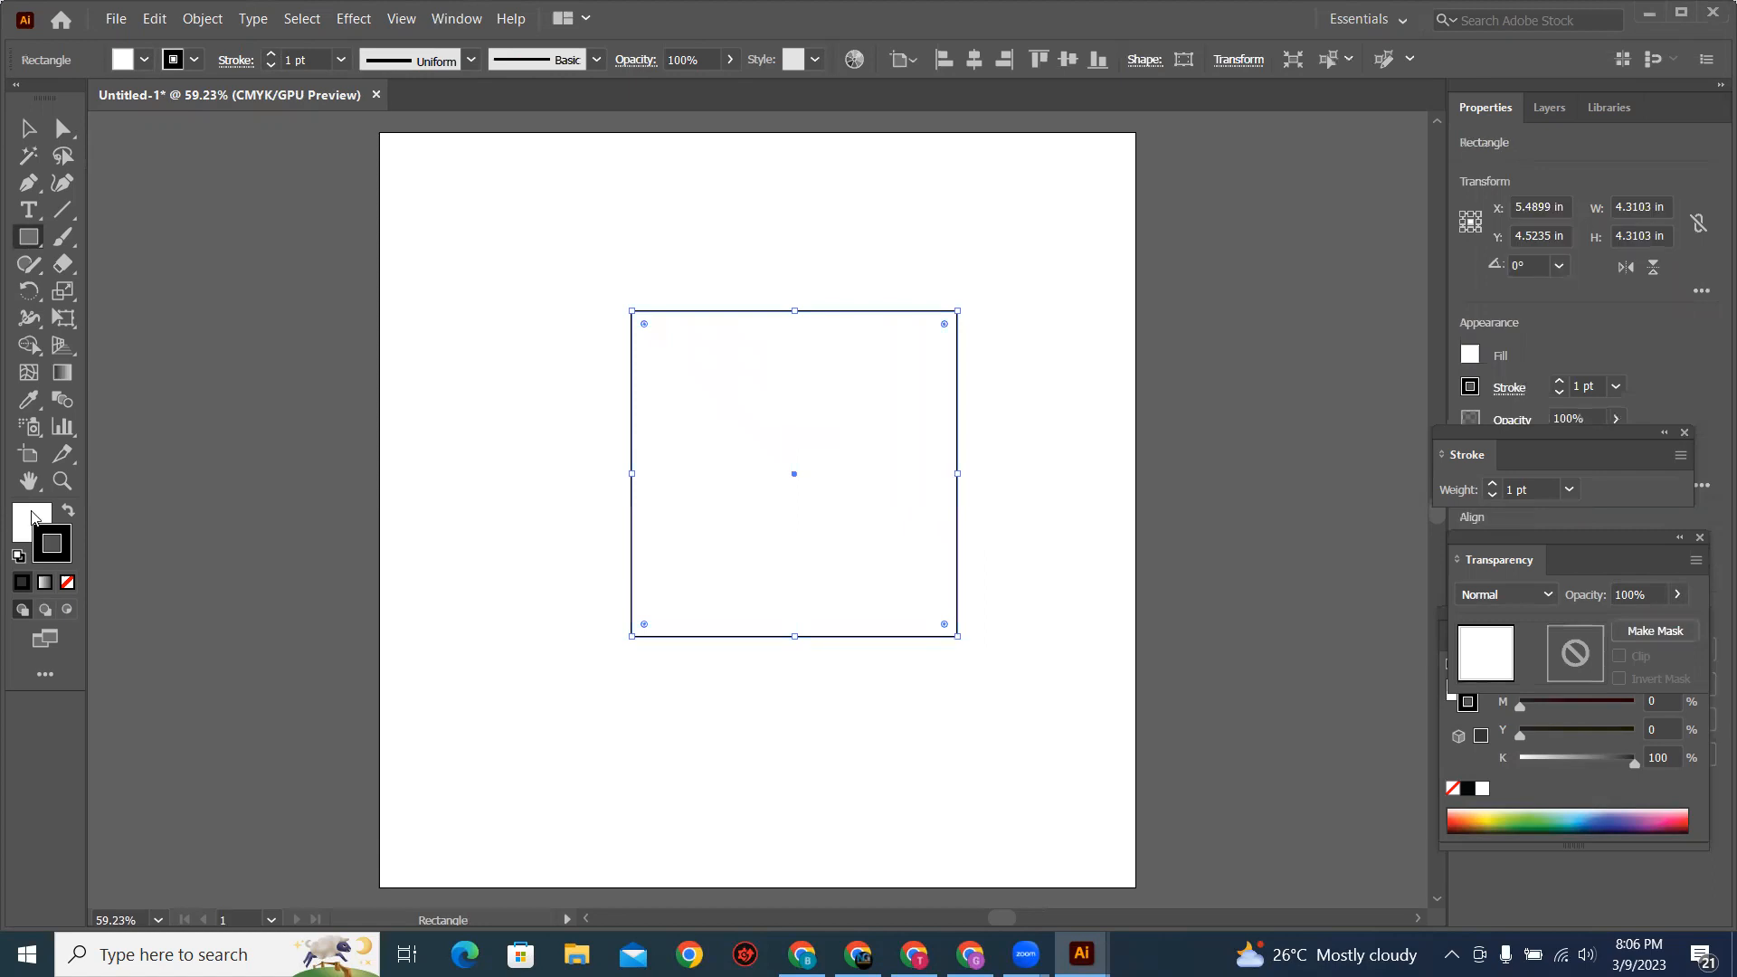
pyautogui.click(142, 61)
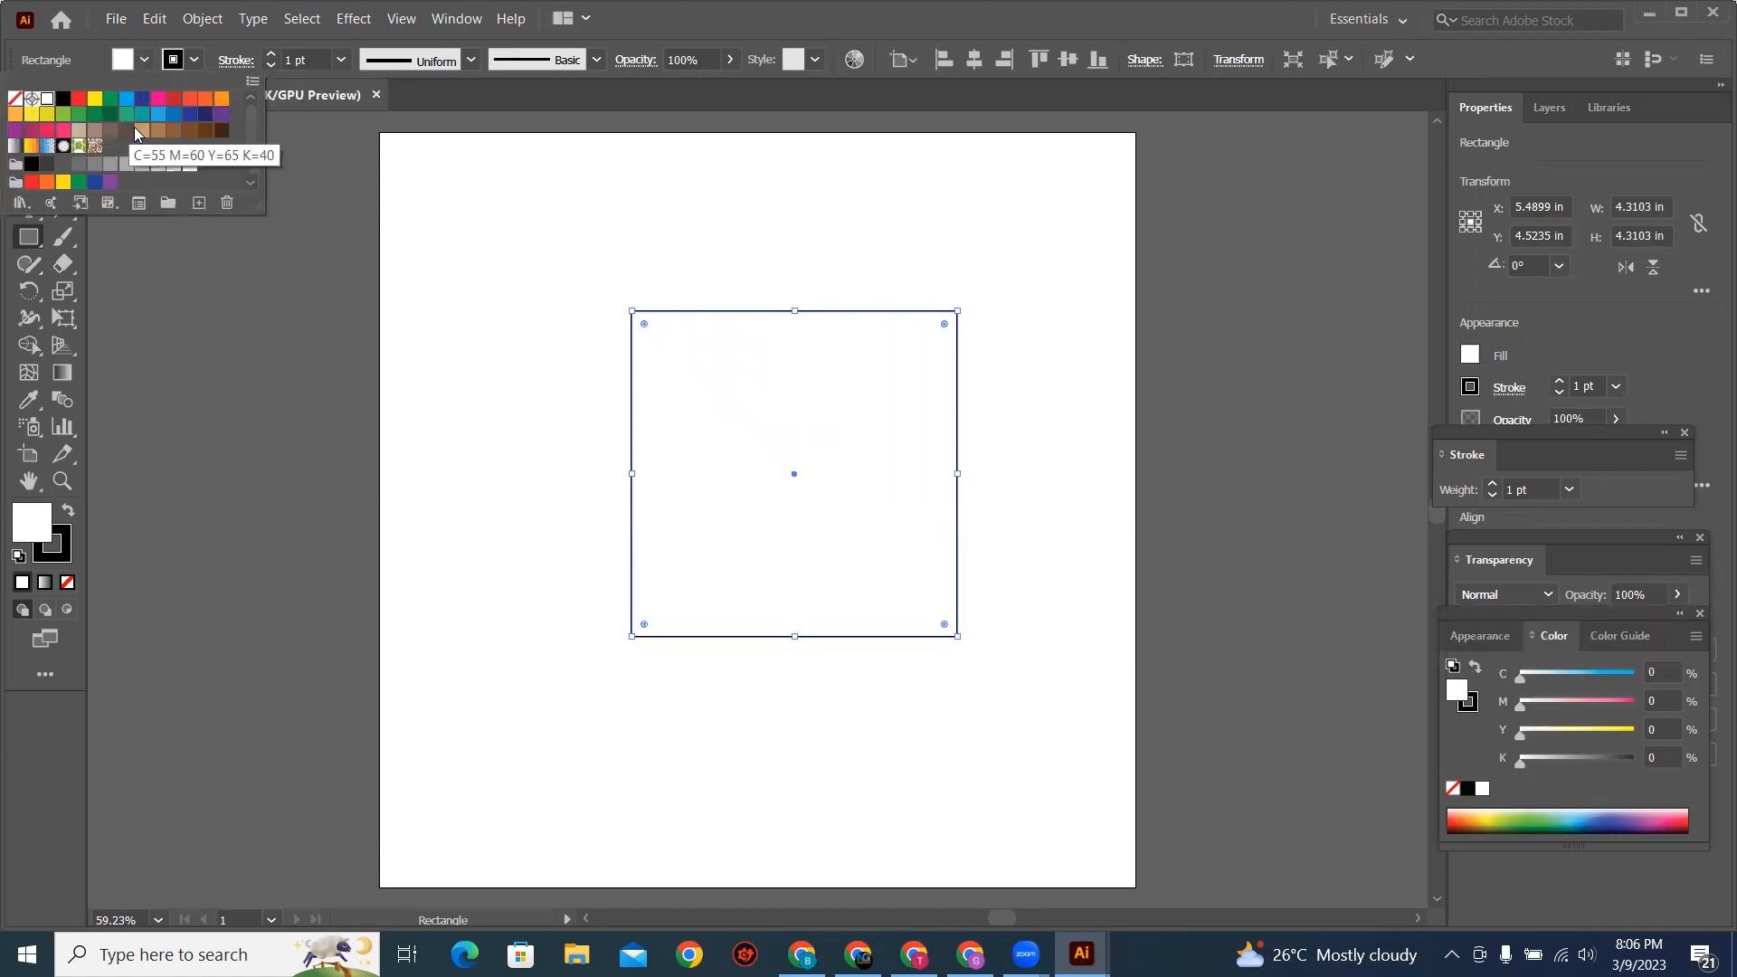
pyautogui.click(126, 98)
# Step: Move the square up and to the left on the artboard, to about X 4.46 in, Y 3.86 in, and deselect it
pyautogui.press('v')
pyautogui.moveTo(807, 576); pyautogui.dragTo(730, 527)
pyautogui.click(801, 692)
# Step: Try dark blue as the square's fill, settle on black, and deselect the square
pyautogui.click(753, 537)
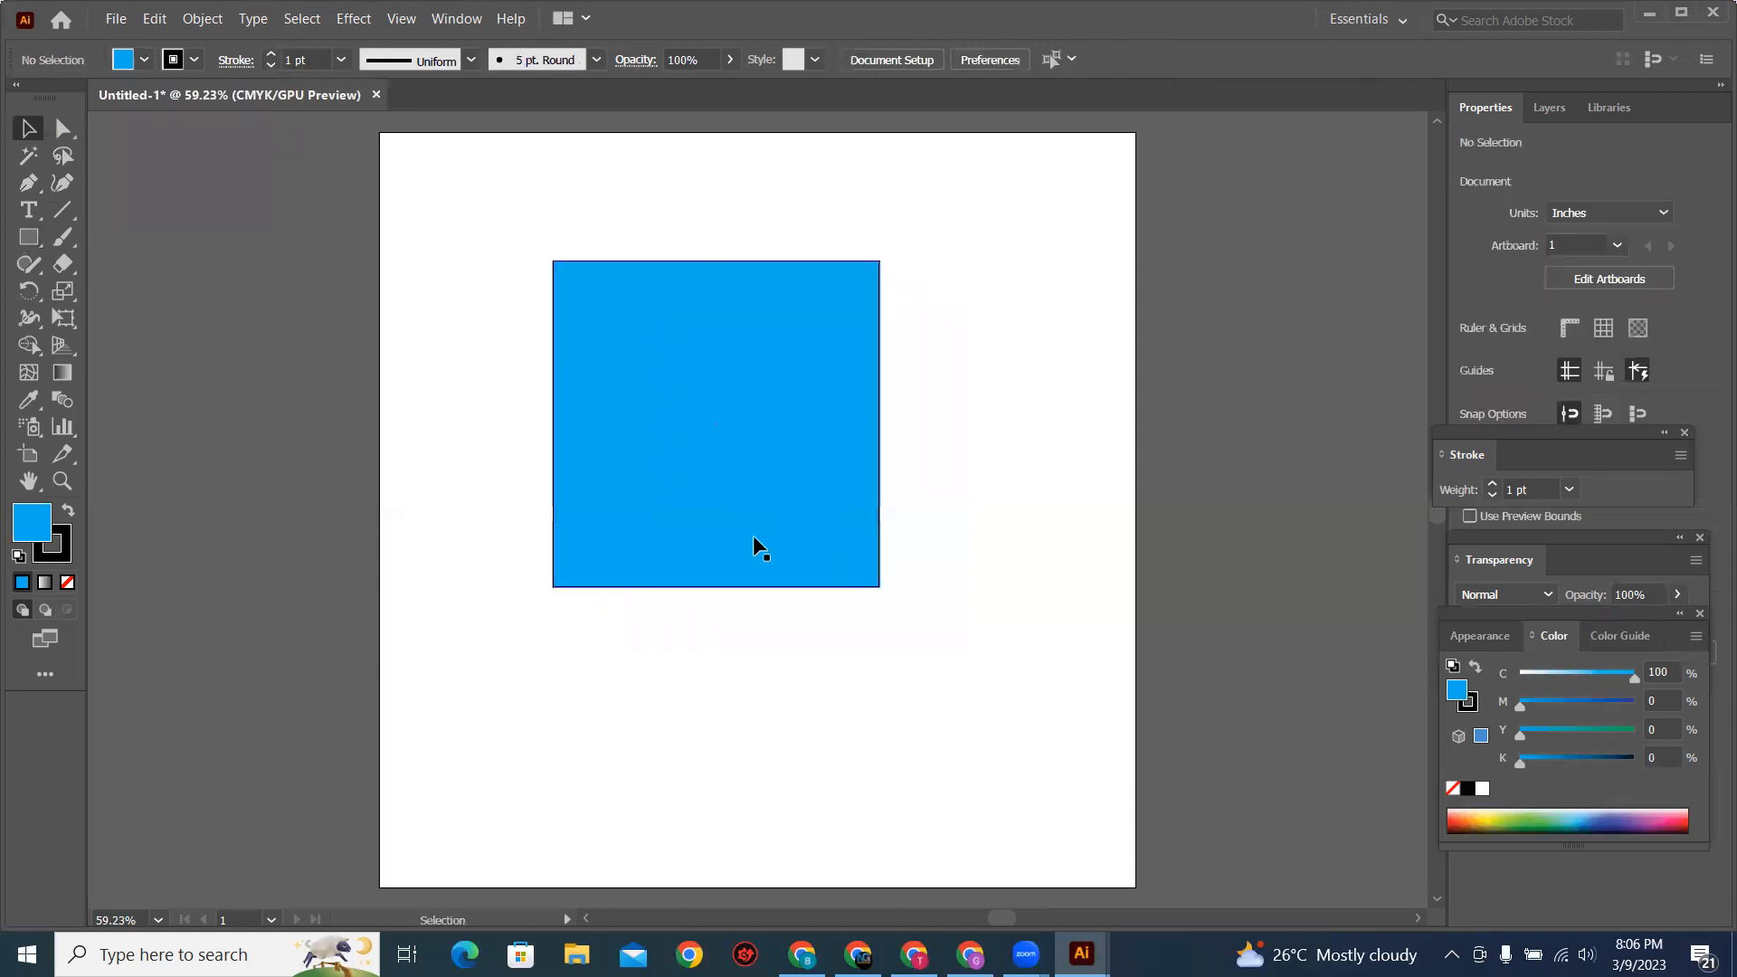
pyautogui.click(144, 61)
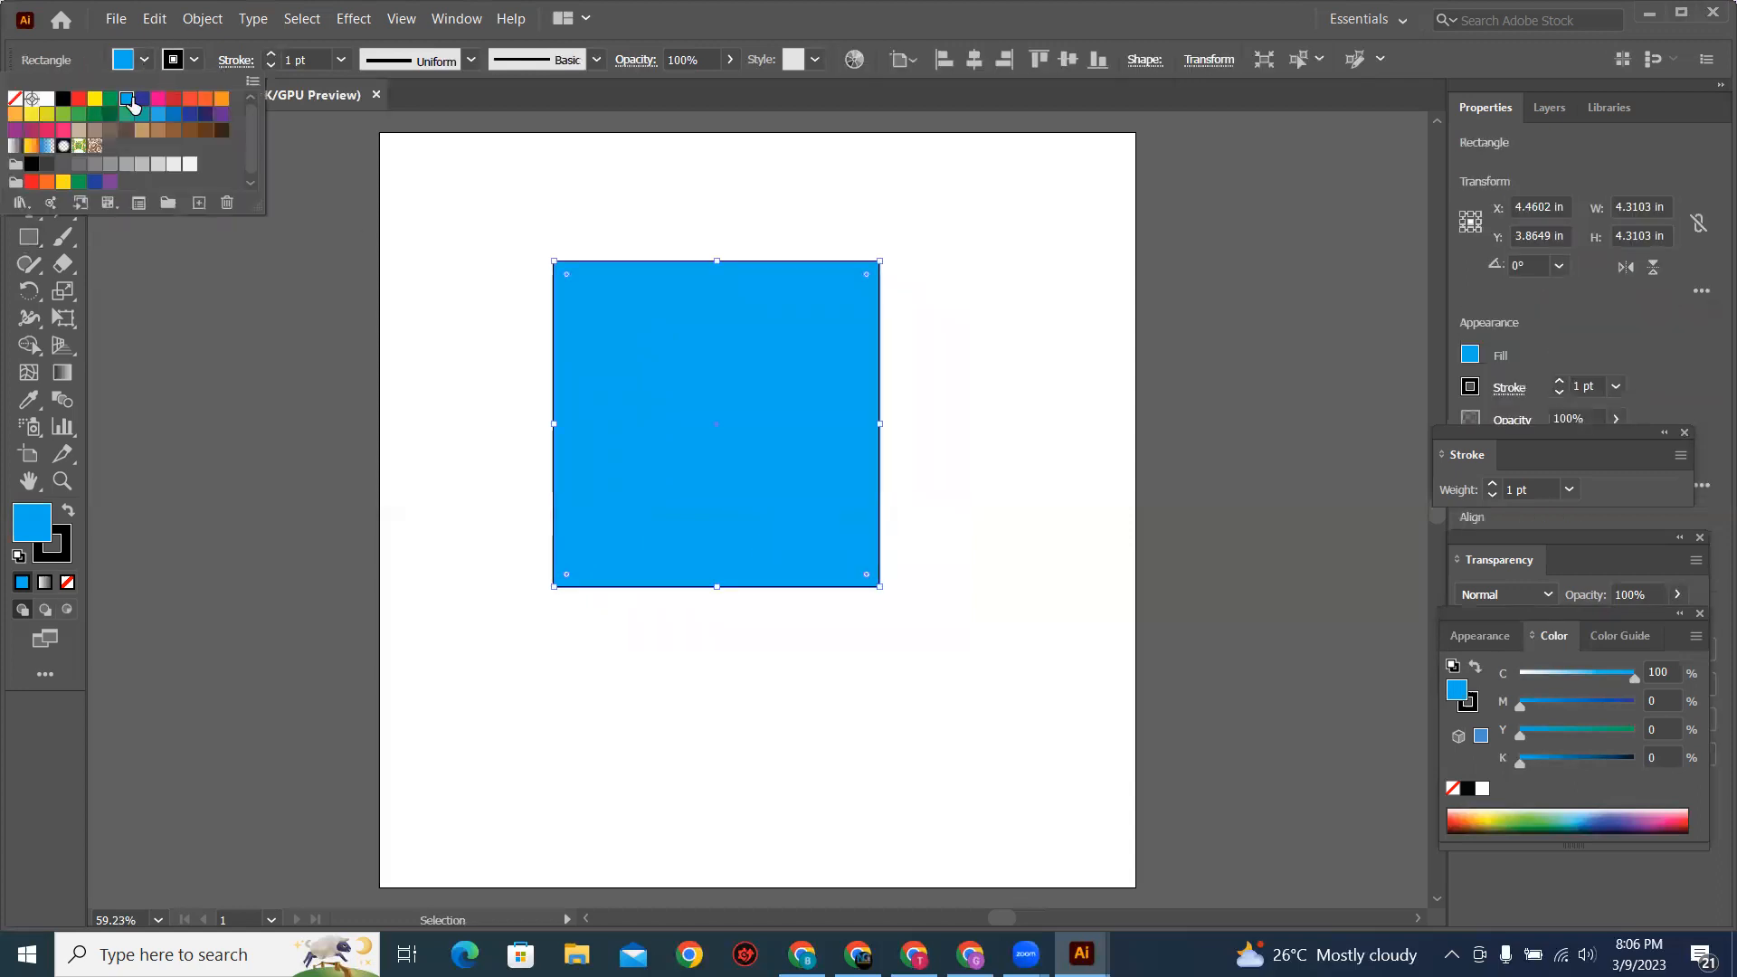
pyautogui.click(142, 99)
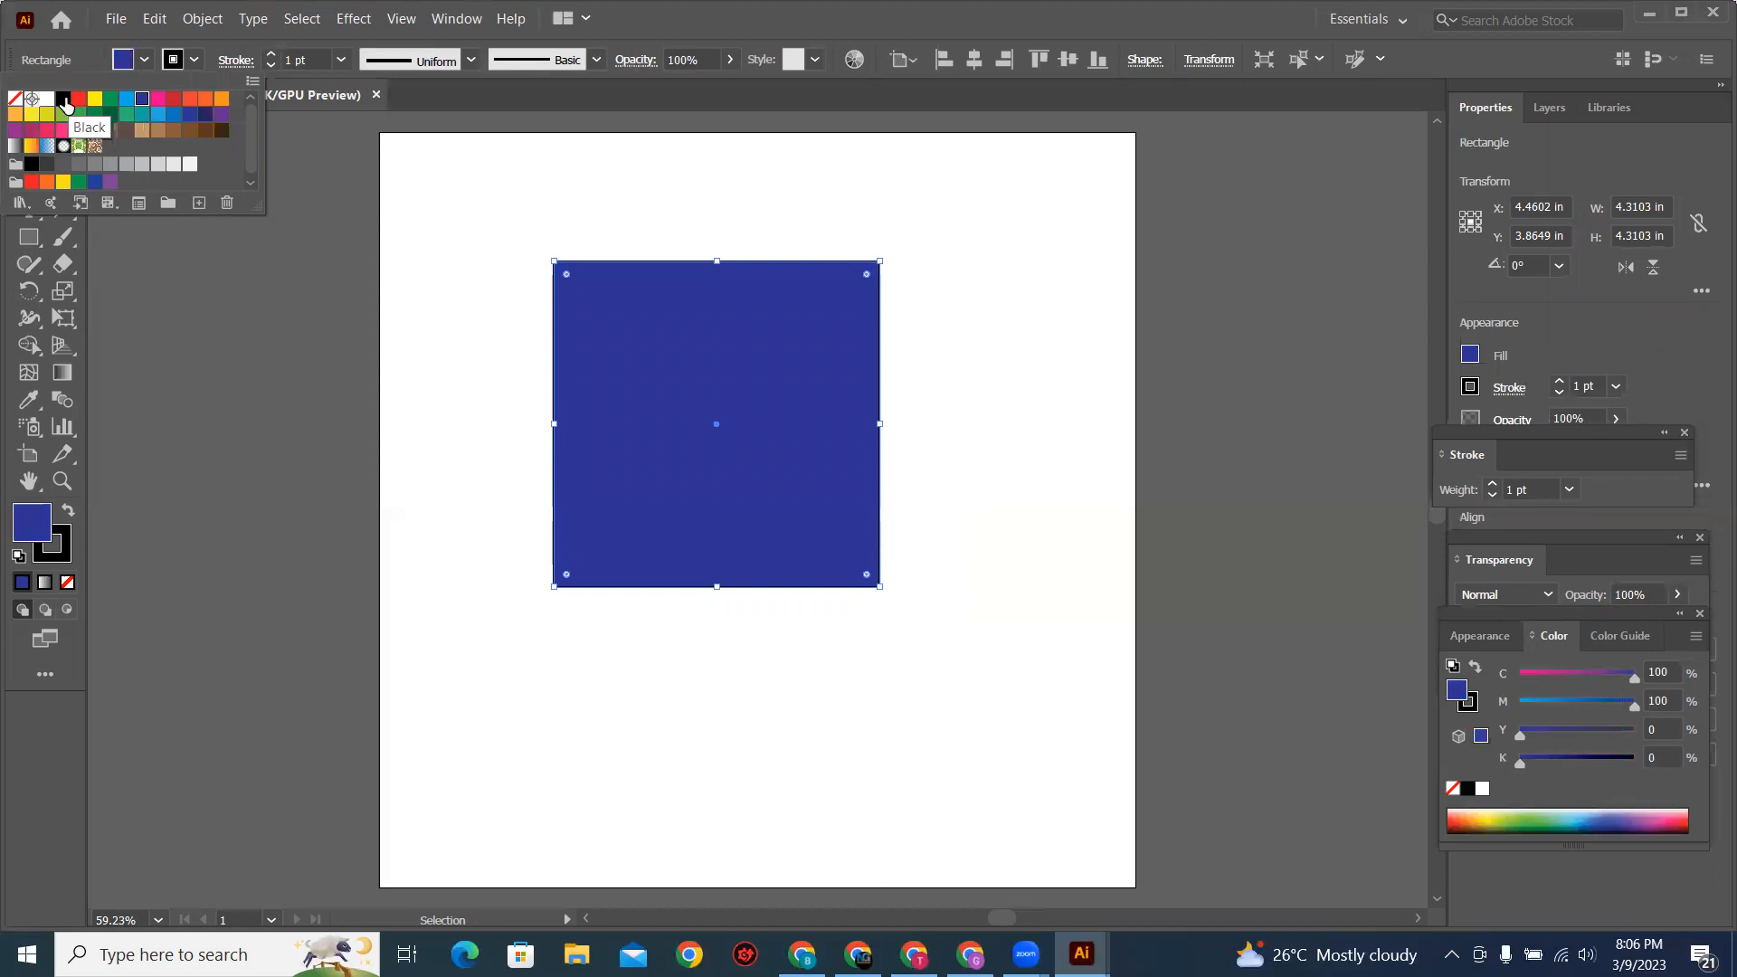
pyautogui.click(63, 98)
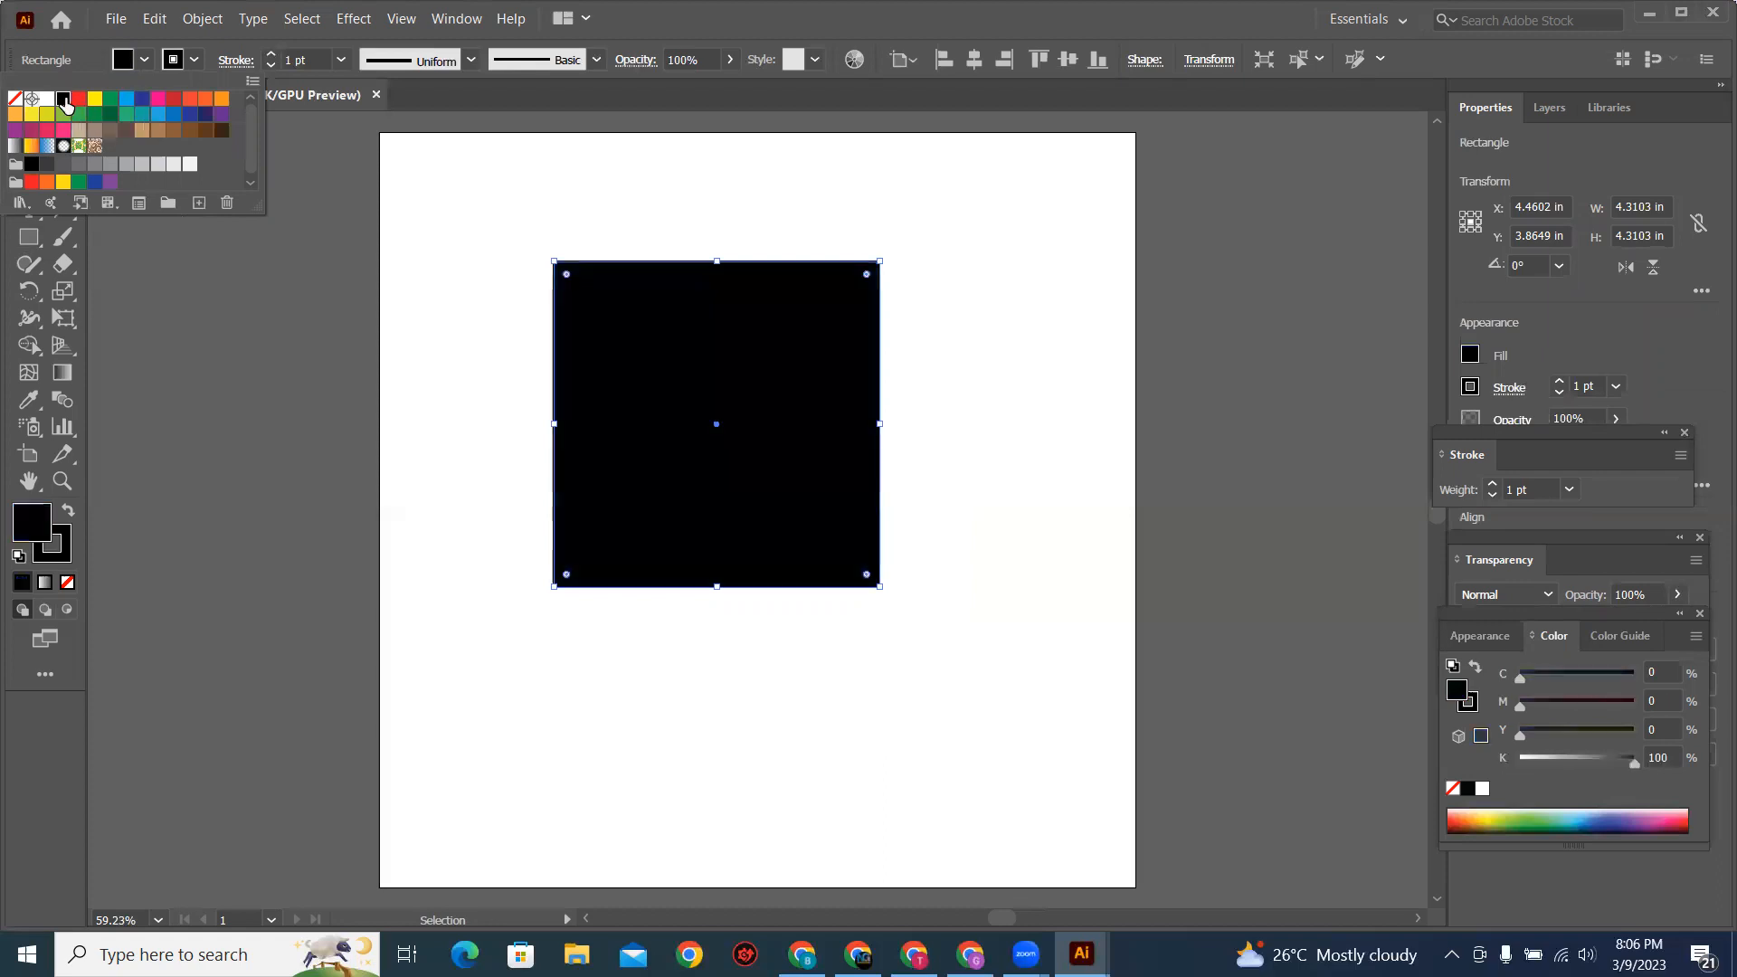
pyautogui.click(414, 483)
# Step: Examine the square's corner anchor points by selecting them individually with the Direct Selection tool
pyautogui.click(666, 504)
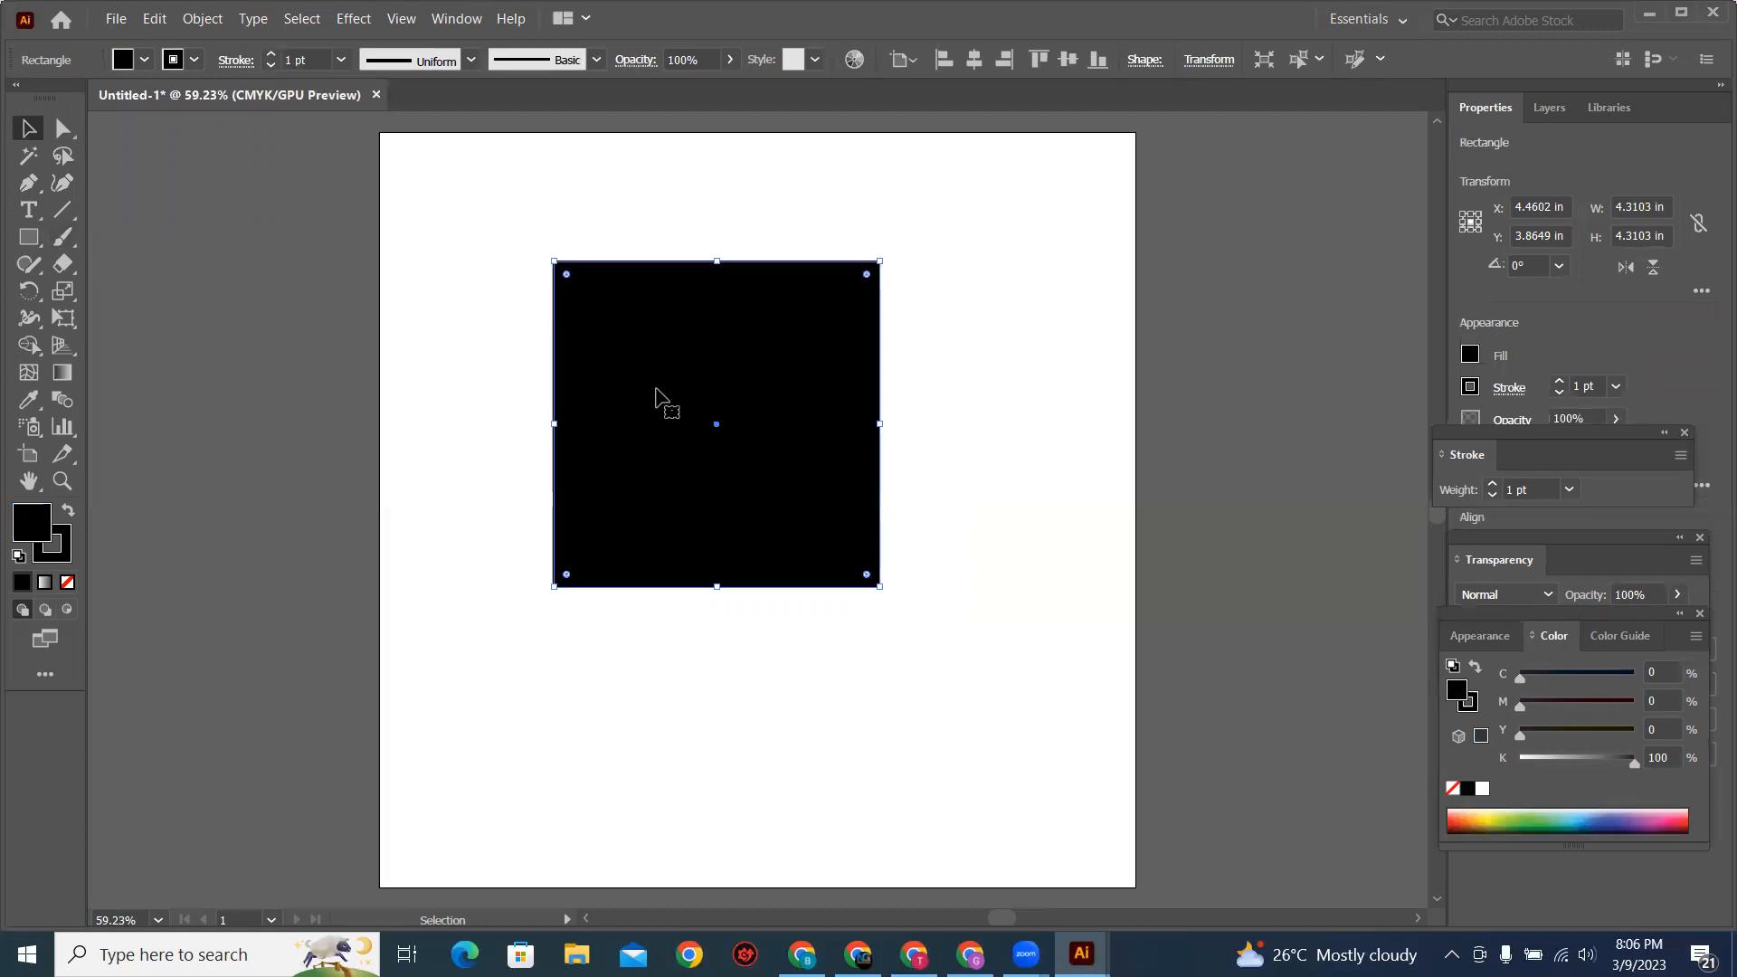
pyautogui.hotkey('ctrl', '=')
pyautogui.hotkey('ctrl', '=')
pyautogui.hotkey('ctrl', '=')
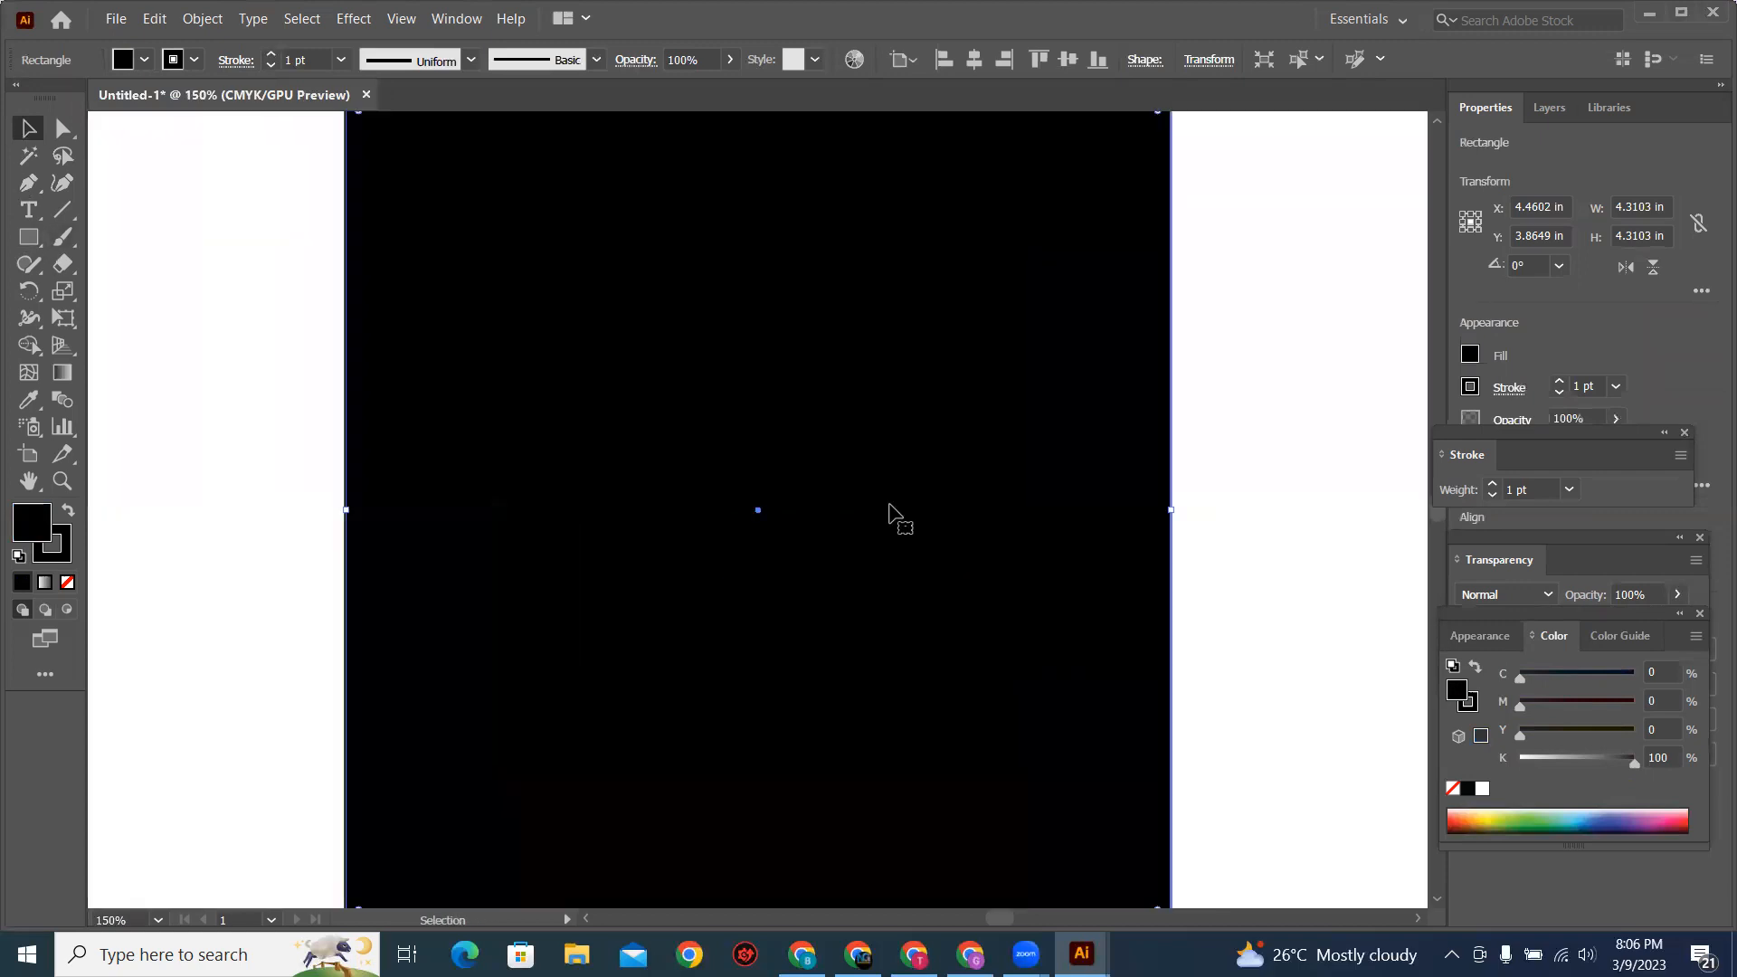
pyautogui.hotkey('ctrl', '-')
pyautogui.moveTo(899, 567); pyautogui.dragTo(870, 526)
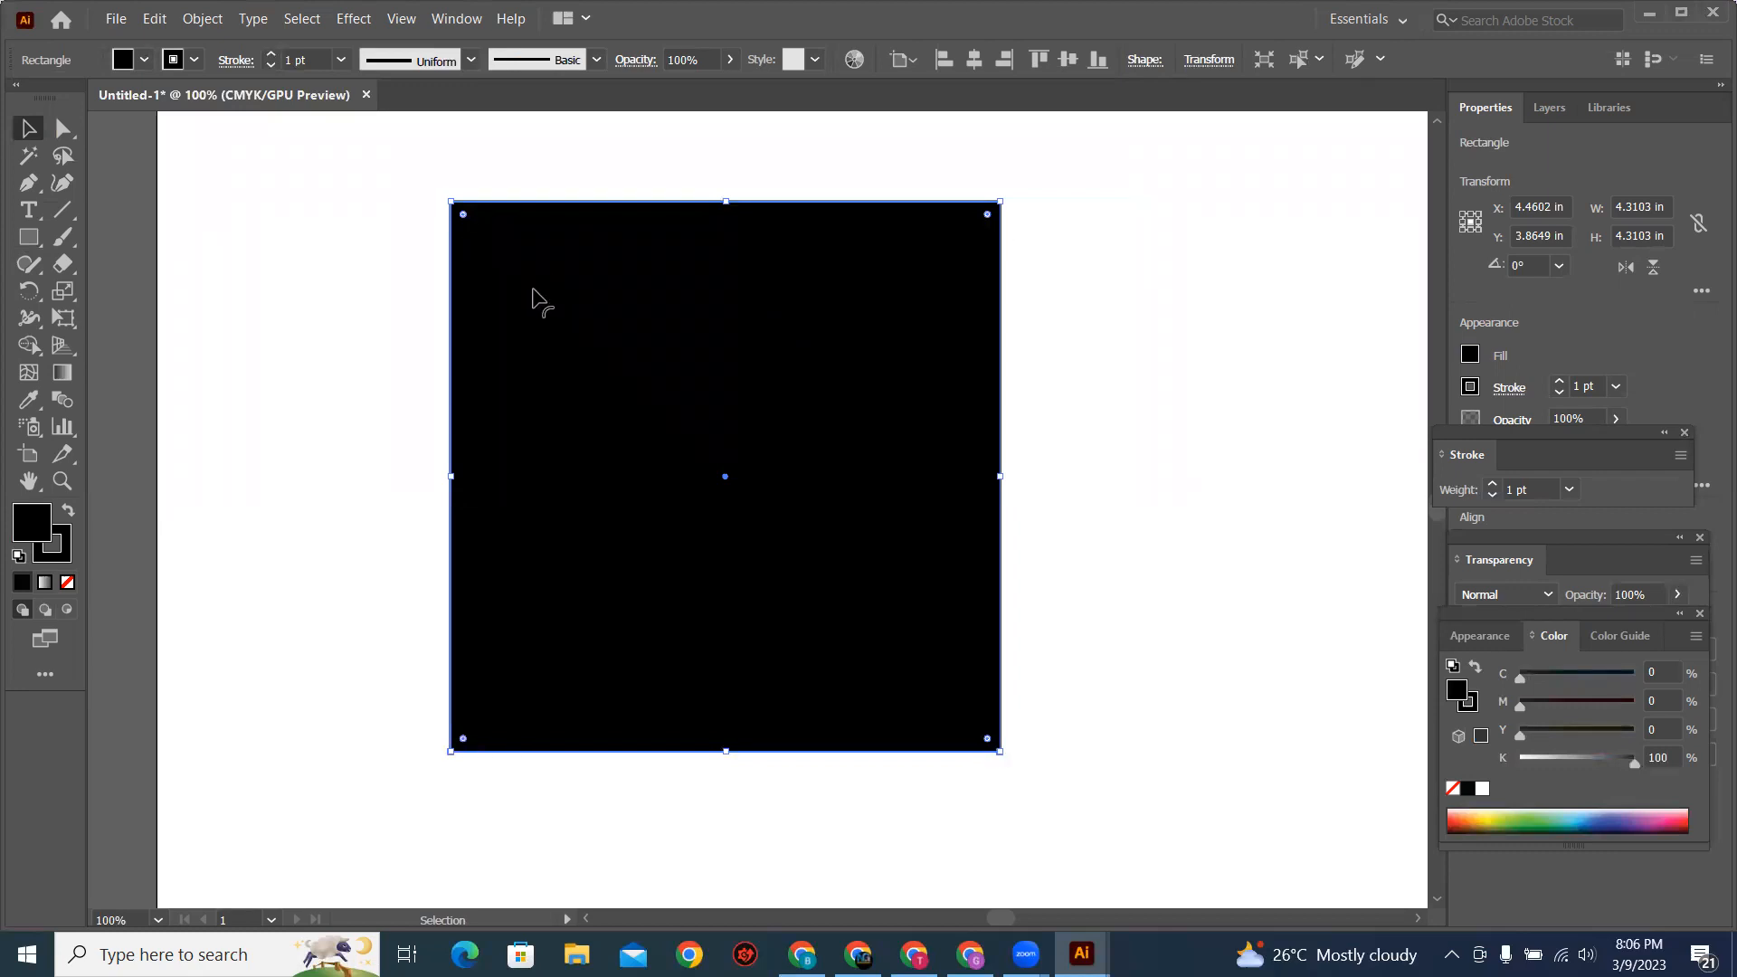
pyautogui.hotkey('shift', 'm')
pyautogui.click(63, 131)
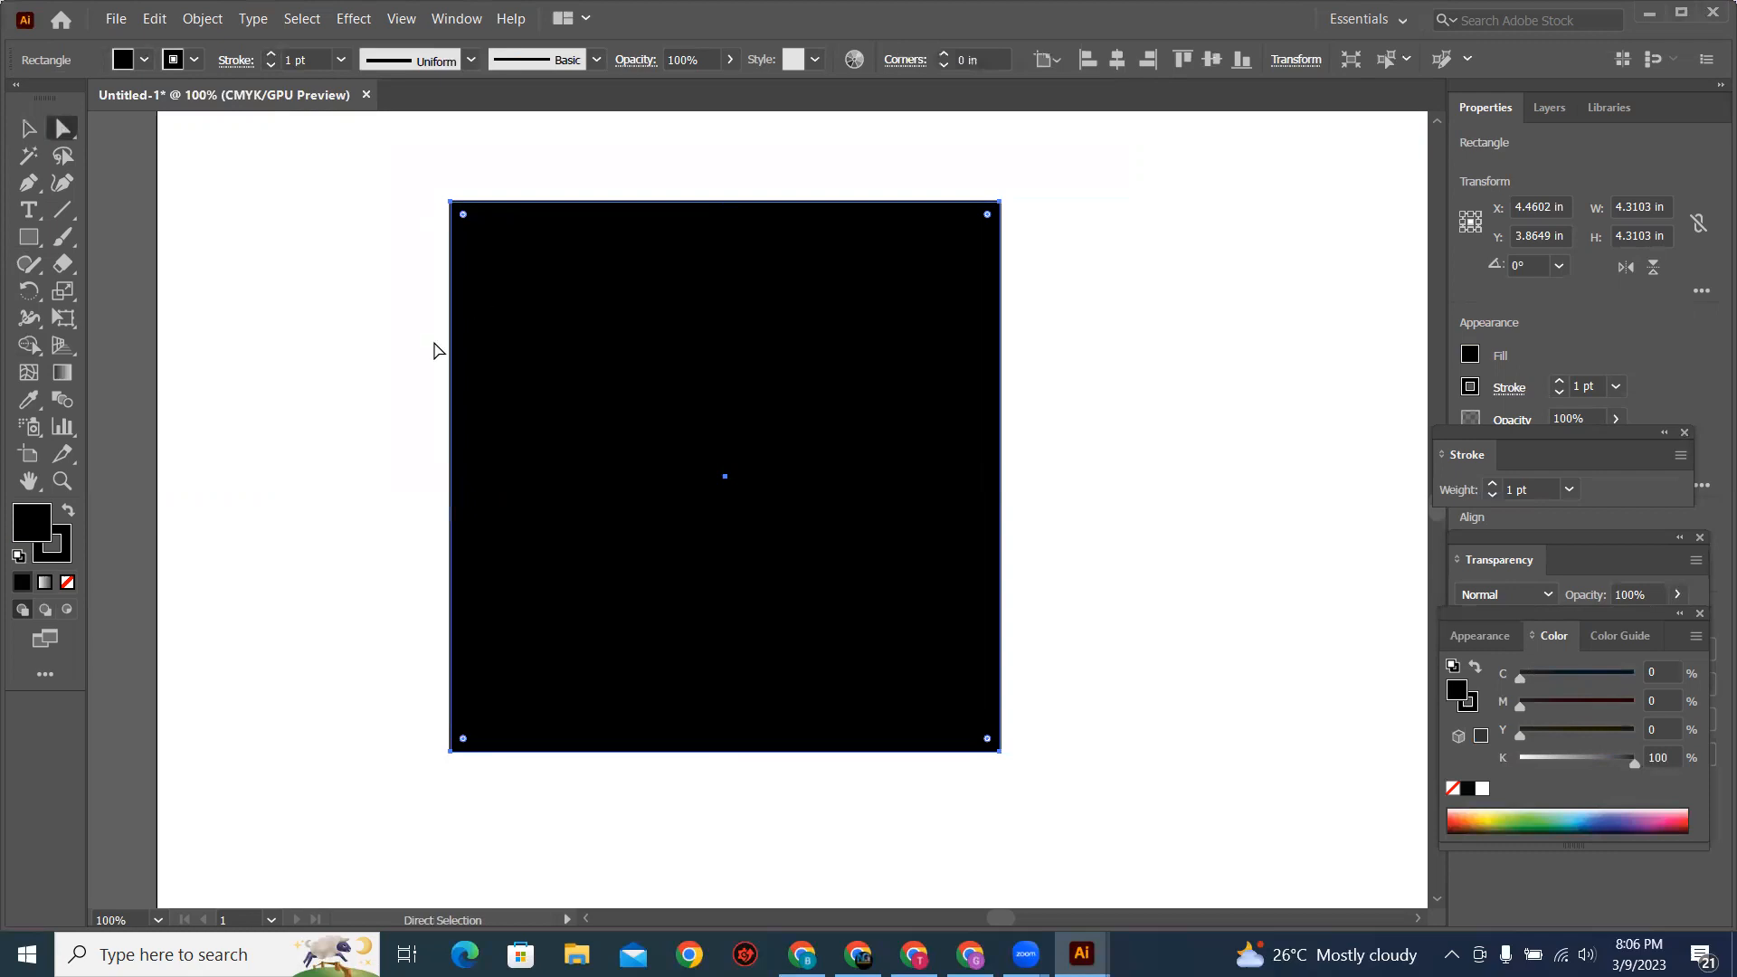
pyautogui.click(450, 203)
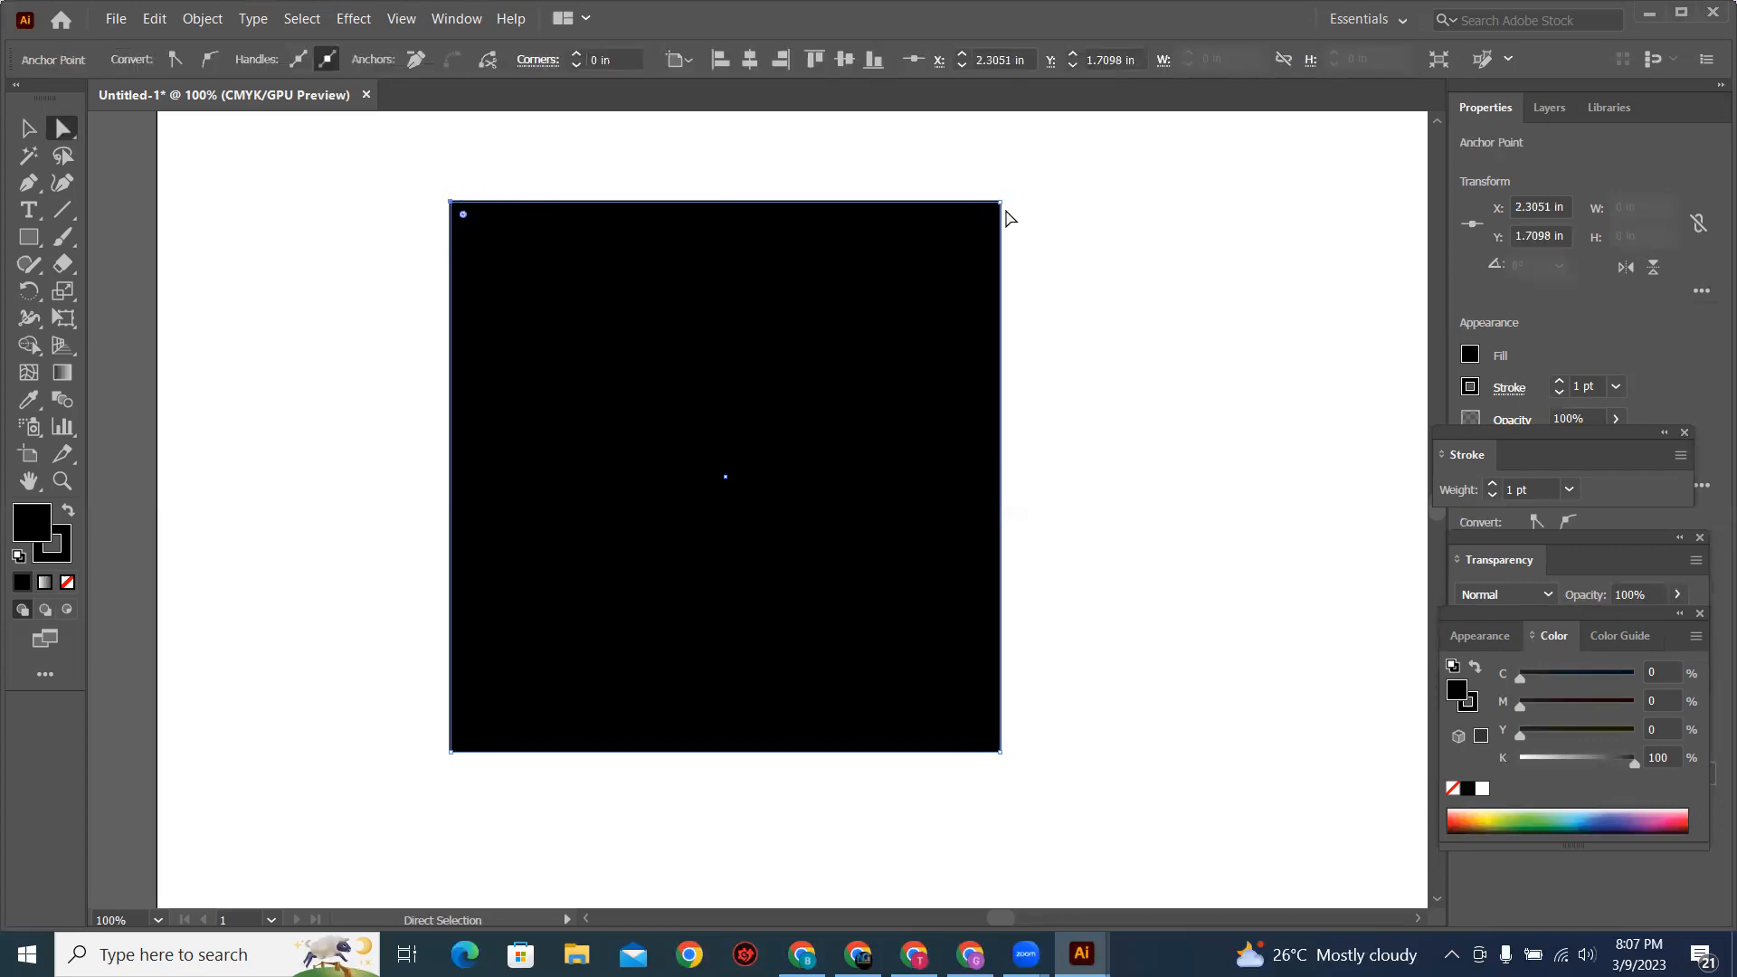
pyautogui.click(1001, 753)
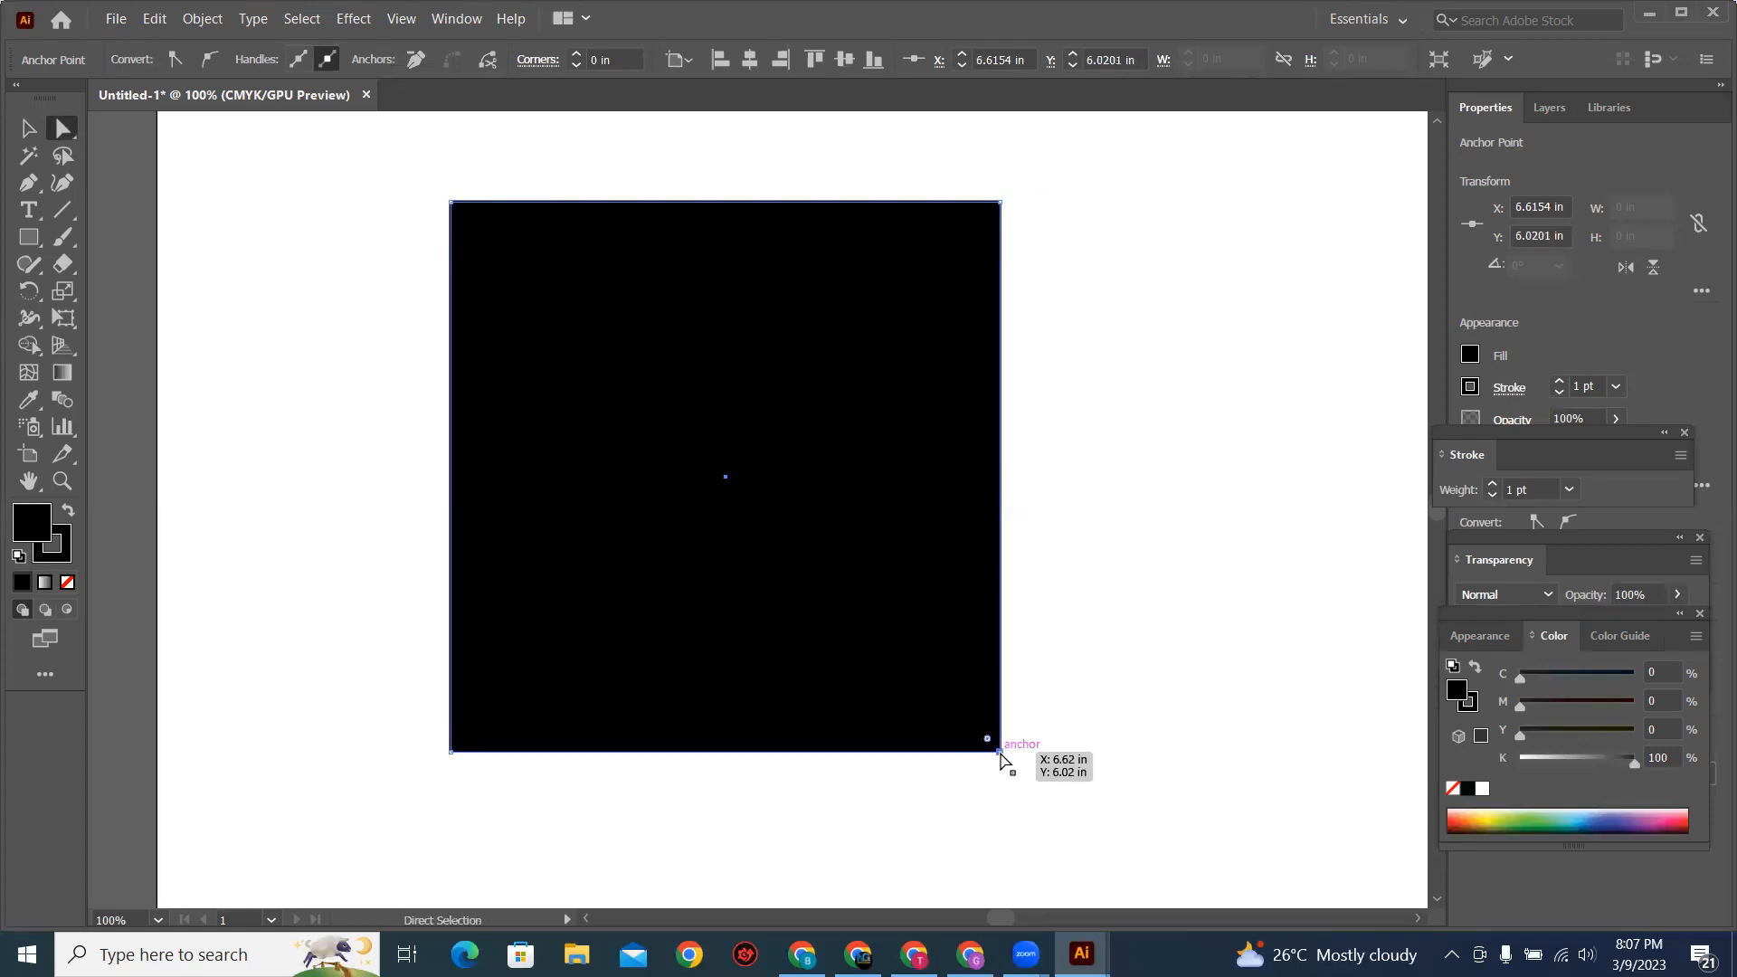
pyautogui.click(452, 753)
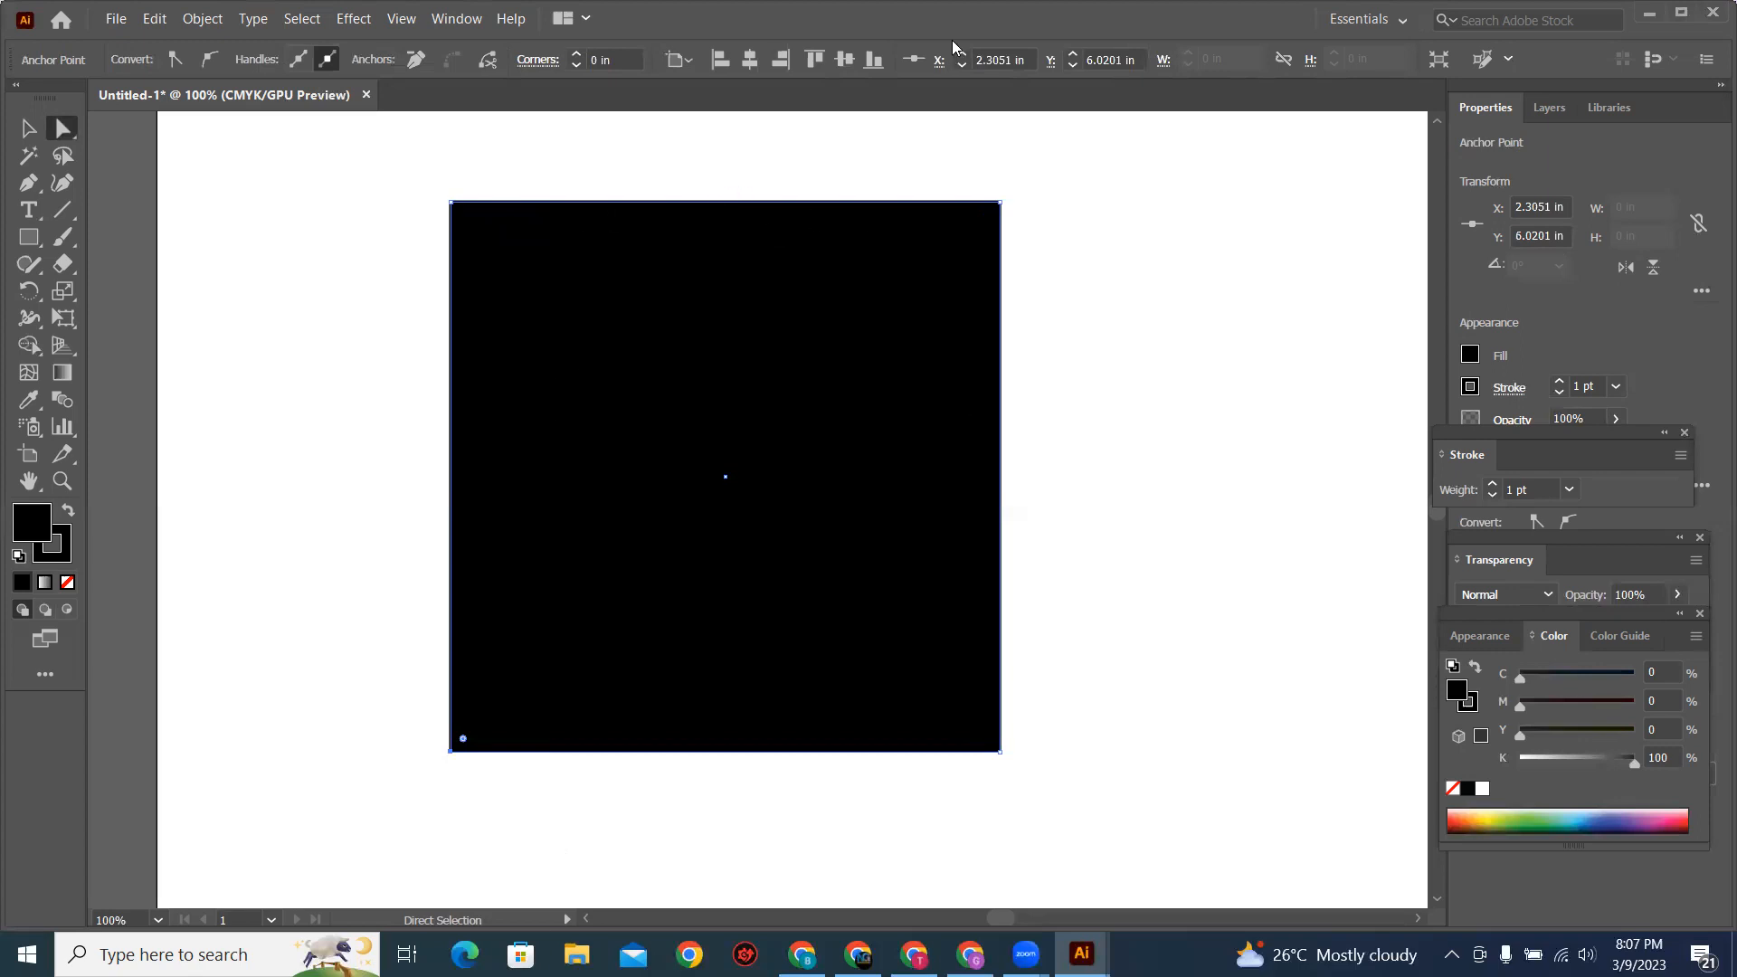
pyautogui.click(855, 530)
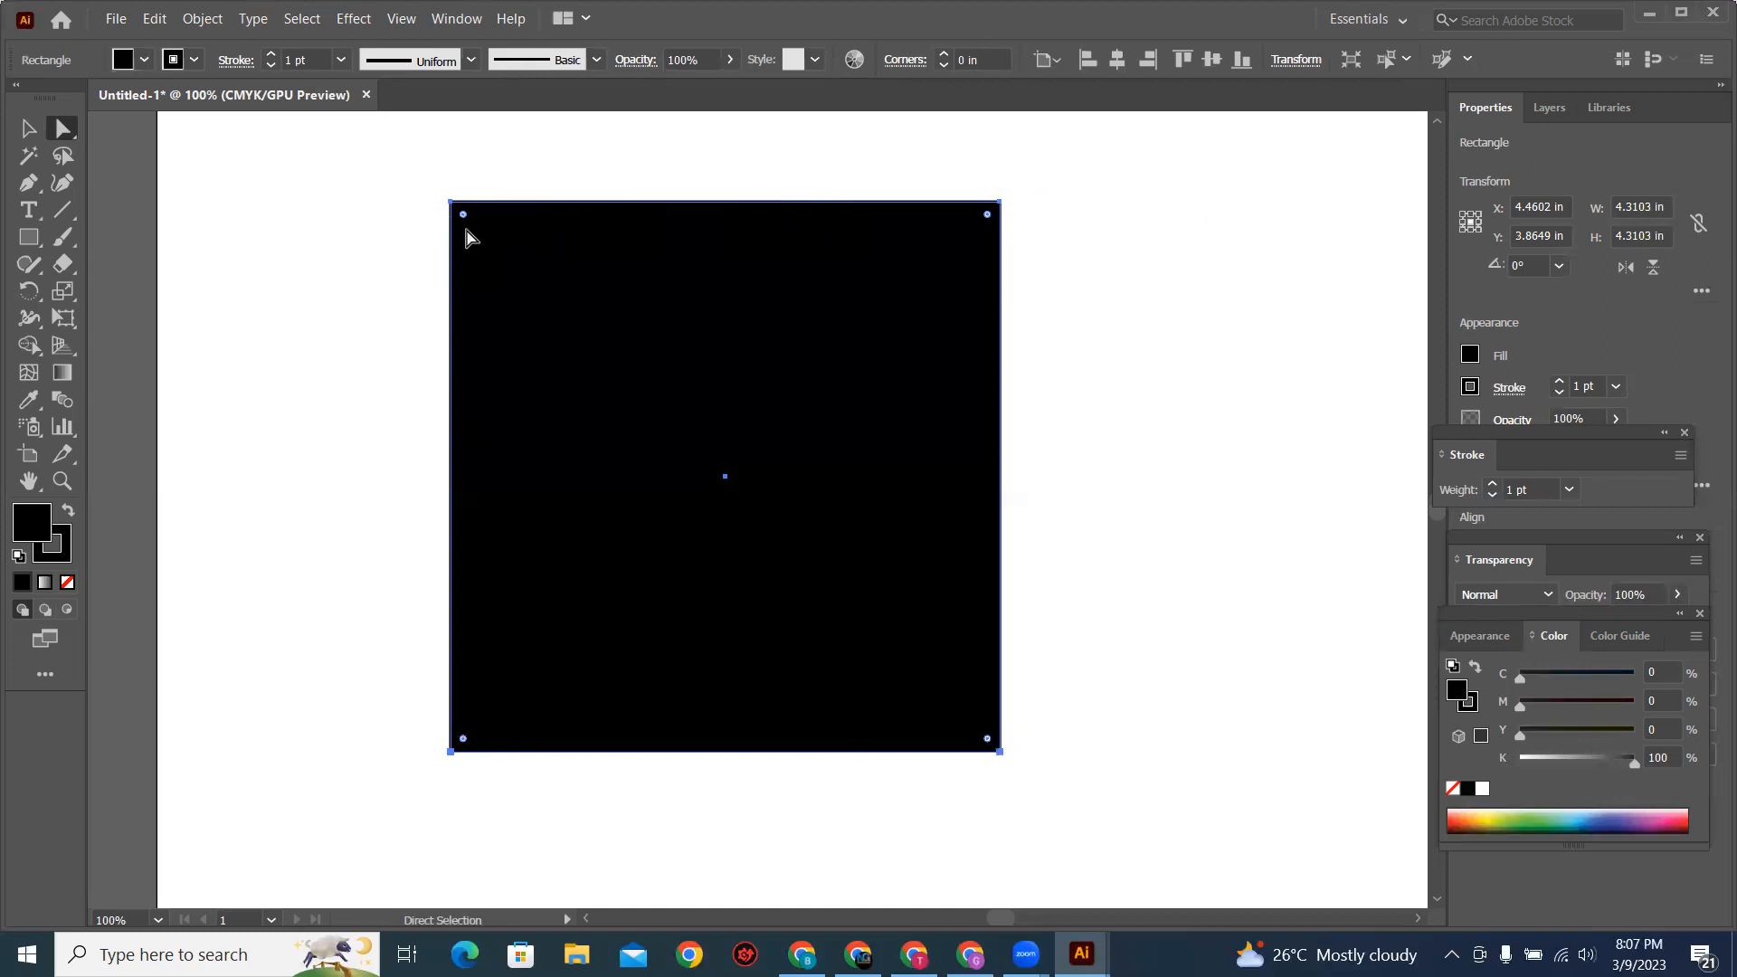
pyautogui.moveTo(971, 157); pyautogui.dragTo(1036, 245)
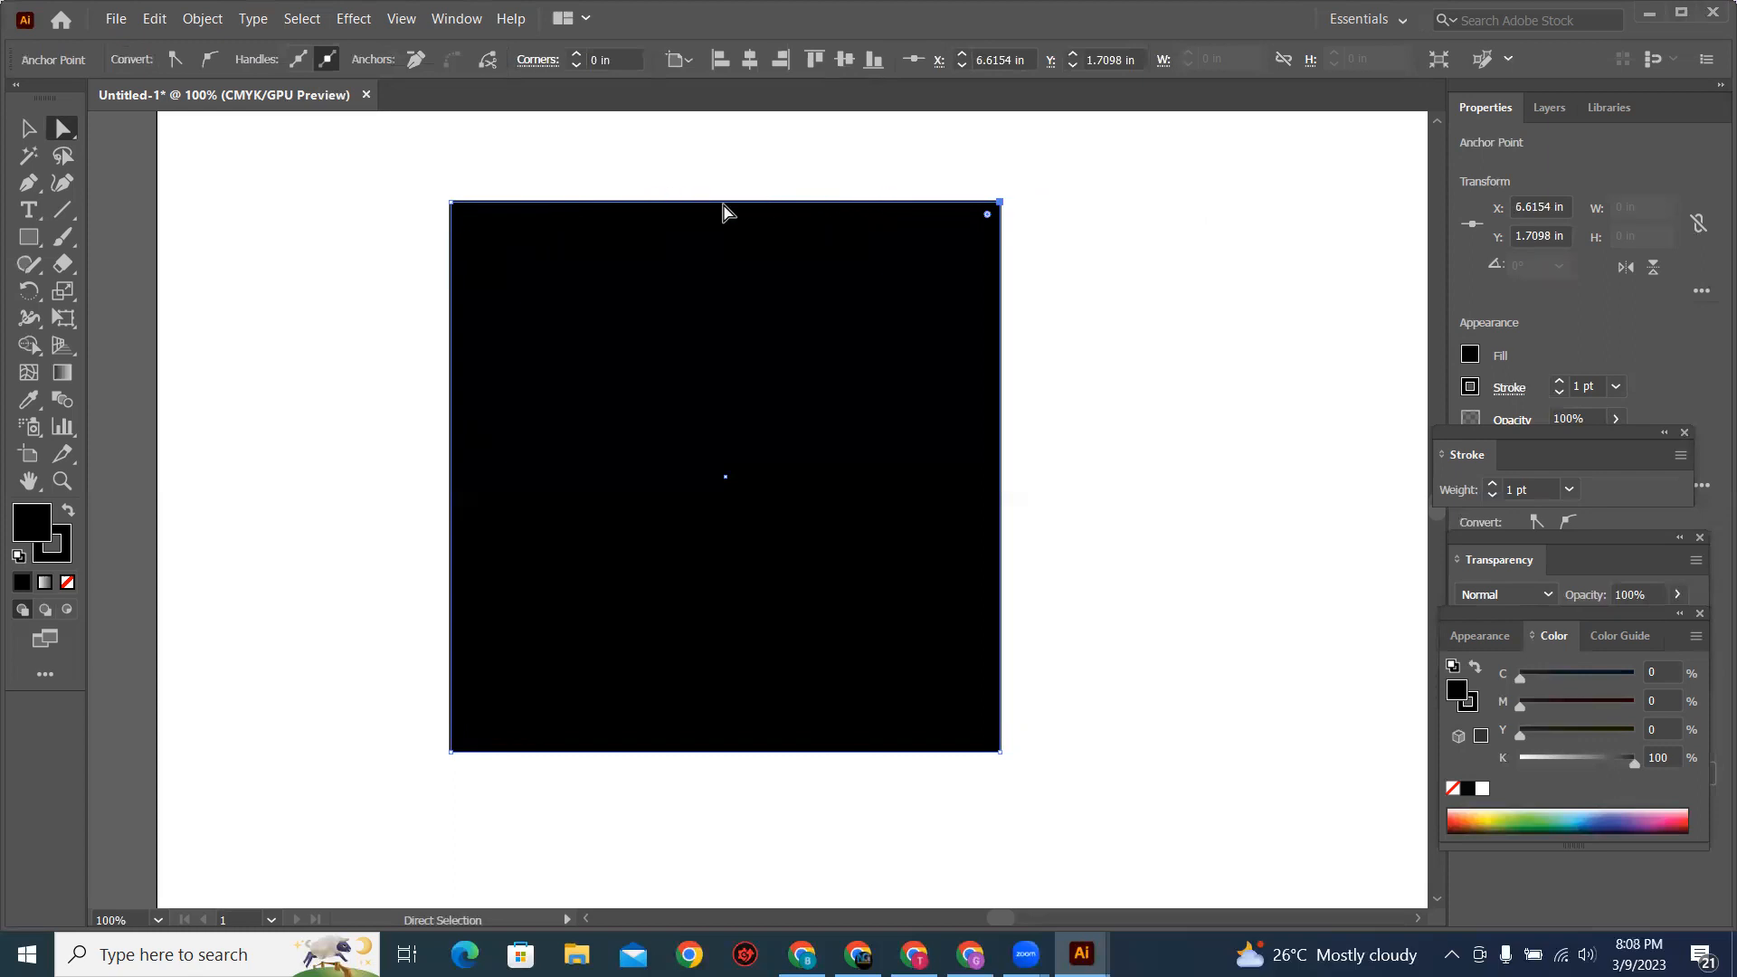
# Step: Draw a vertical line about 3.2 in long to the right of the black square
pyautogui.click(62, 209)
pyautogui.moveTo(1154, 206); pyautogui.dragTo(1164, 342)
pyautogui.moveTo(1162, 438); pyautogui.dragTo(1155, 615)
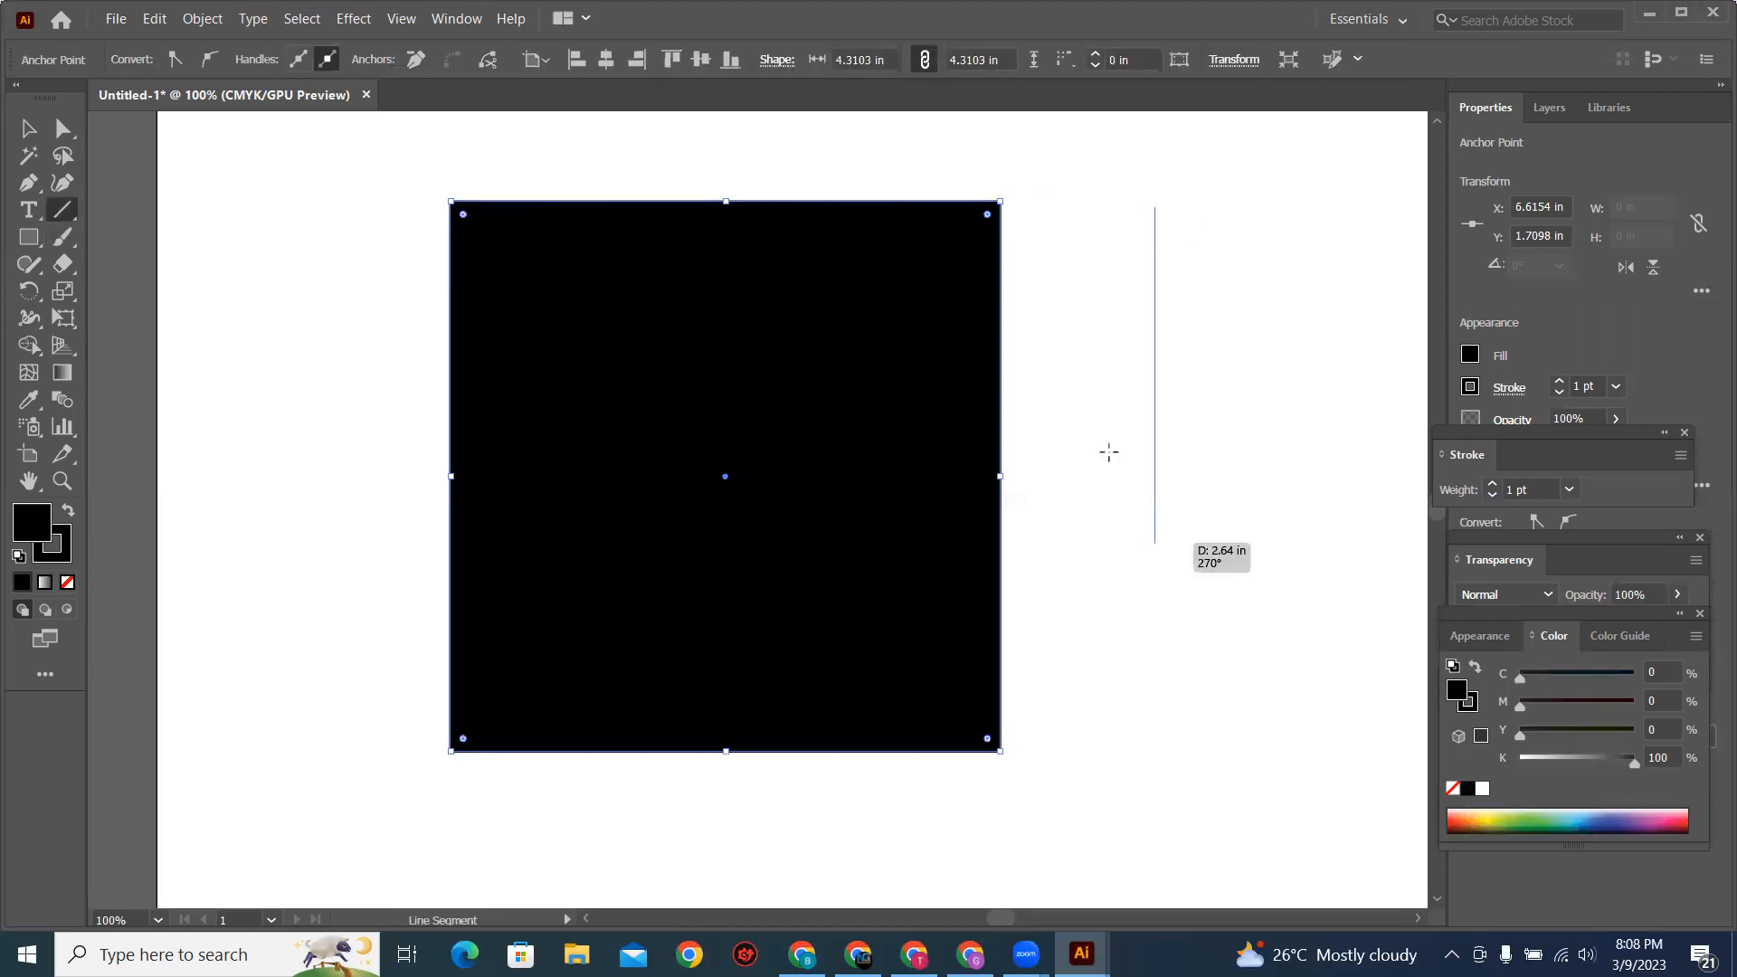
# Step: Select the line's upper and lower anchor points one at a time and delete the lower one
pyautogui.click(64, 128)
pyautogui.moveTo(1133, 183); pyautogui.dragTo(1158, 215)
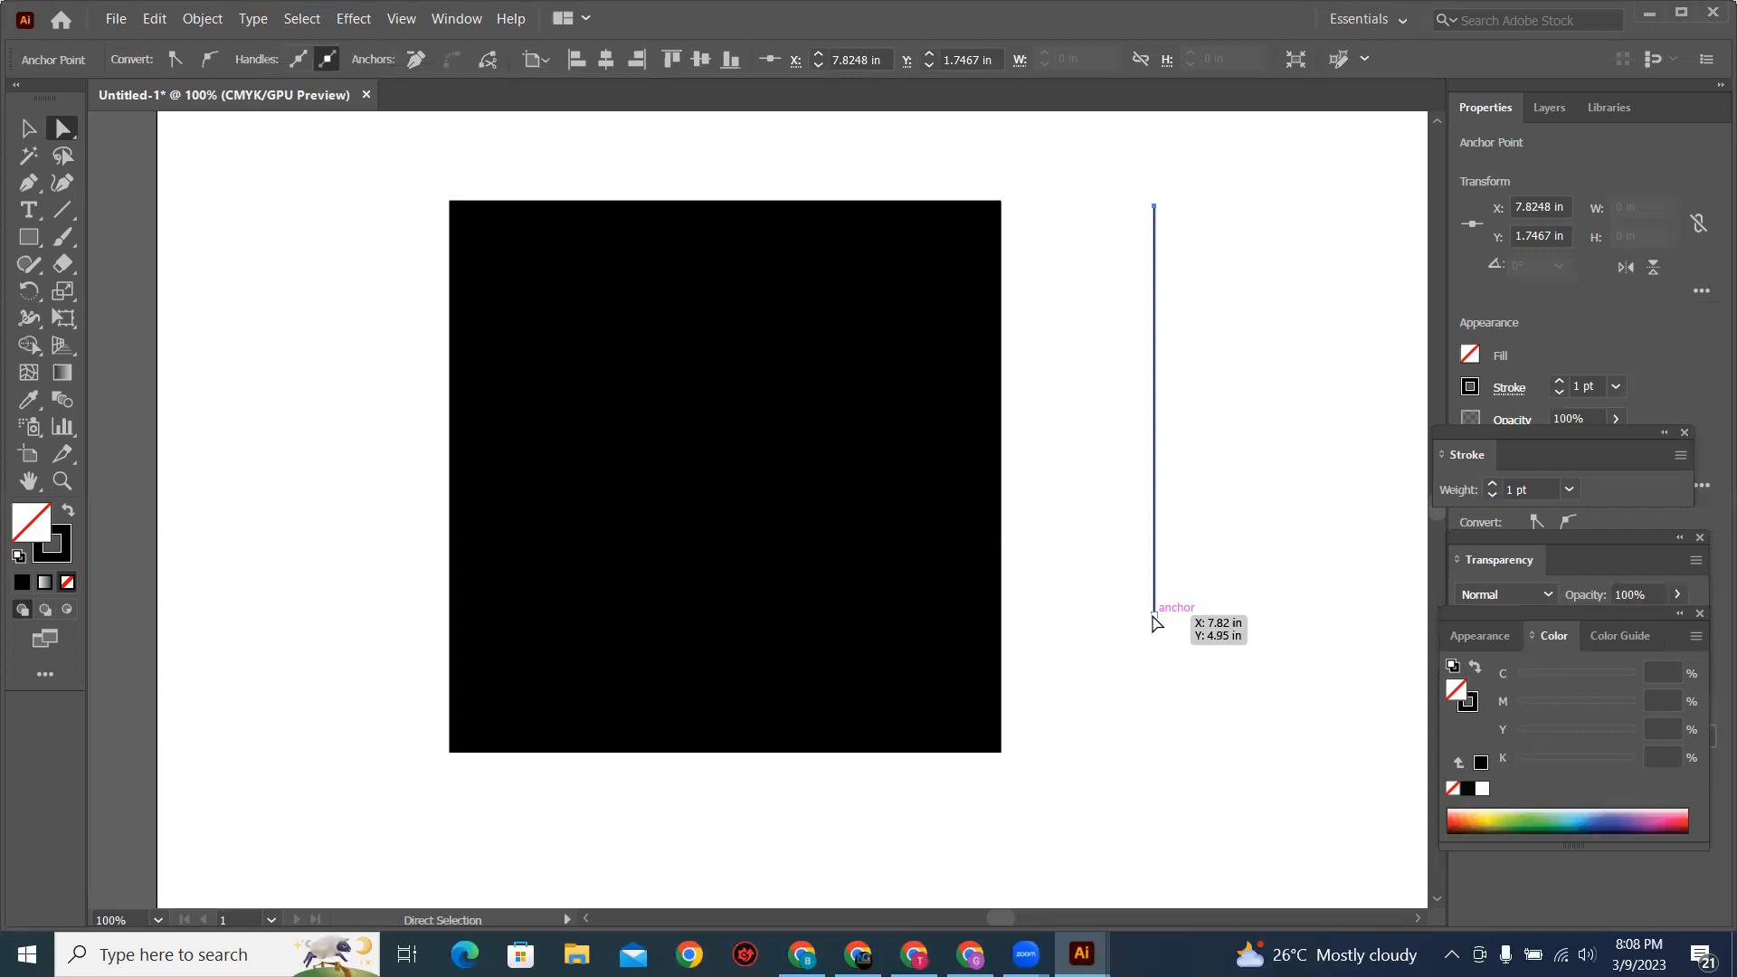
pyautogui.click(1154, 614)
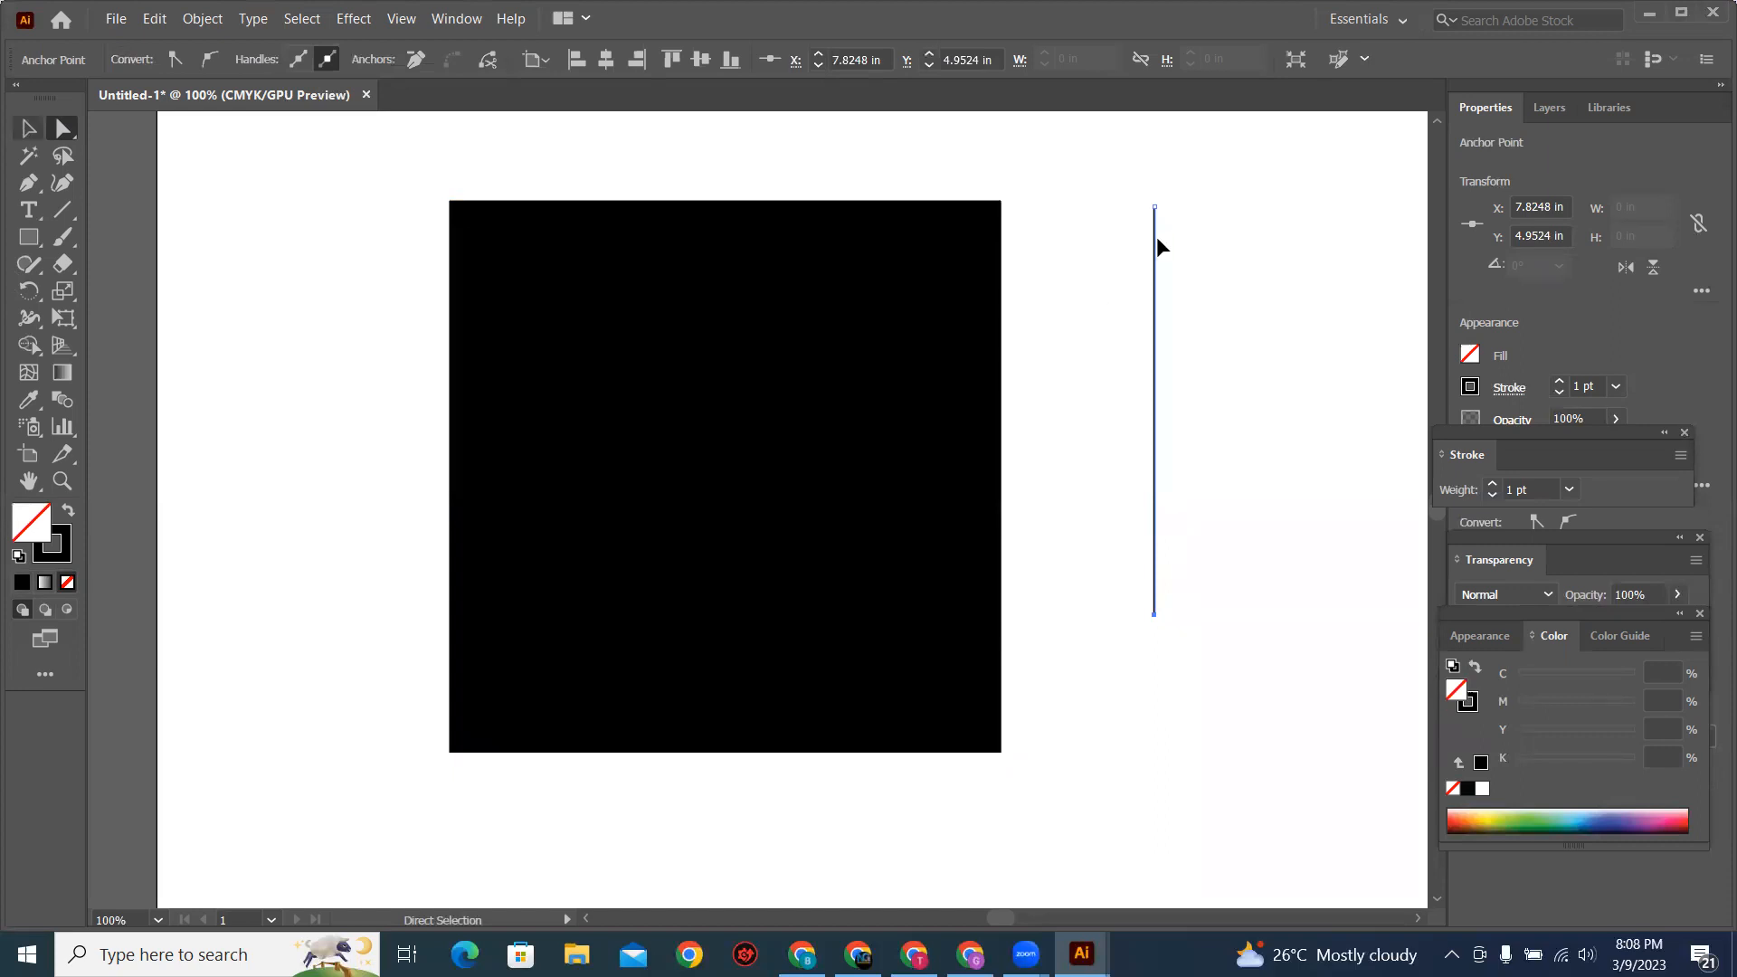
pyautogui.press('Delete')
pyautogui.press('v')
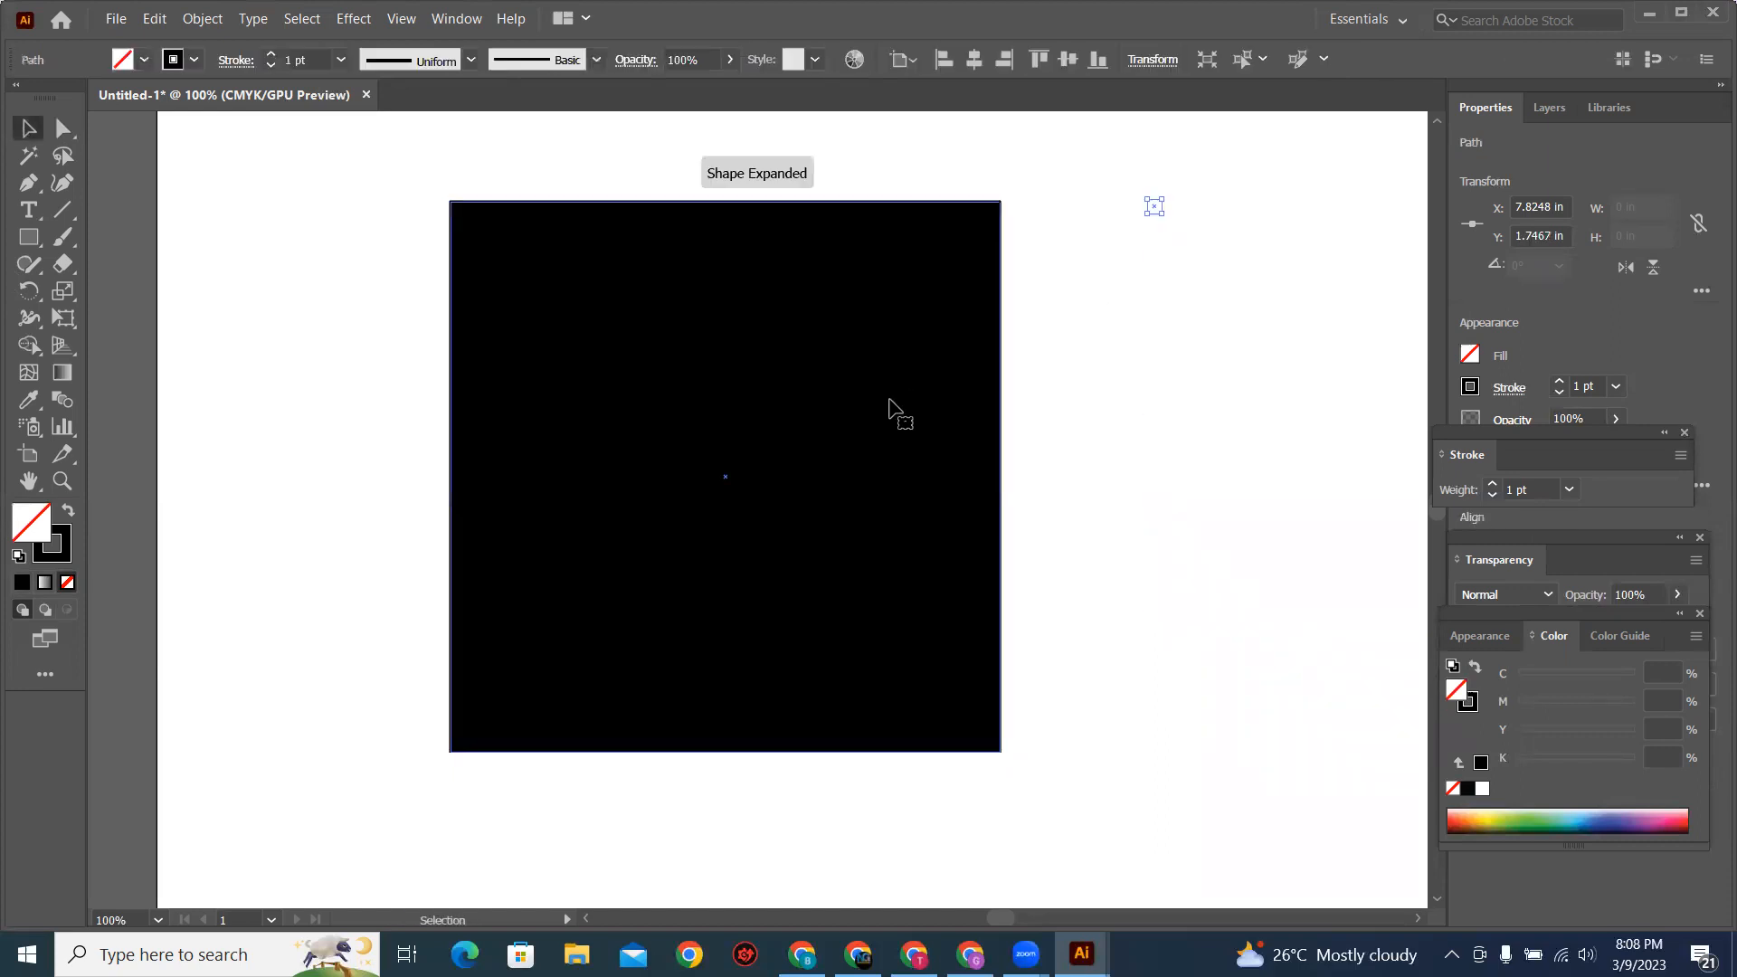
# Step: Round all four corners of the square with the live corner handles, first to about 0.83 in and further to about 1.65 in
pyautogui.click(889, 401)
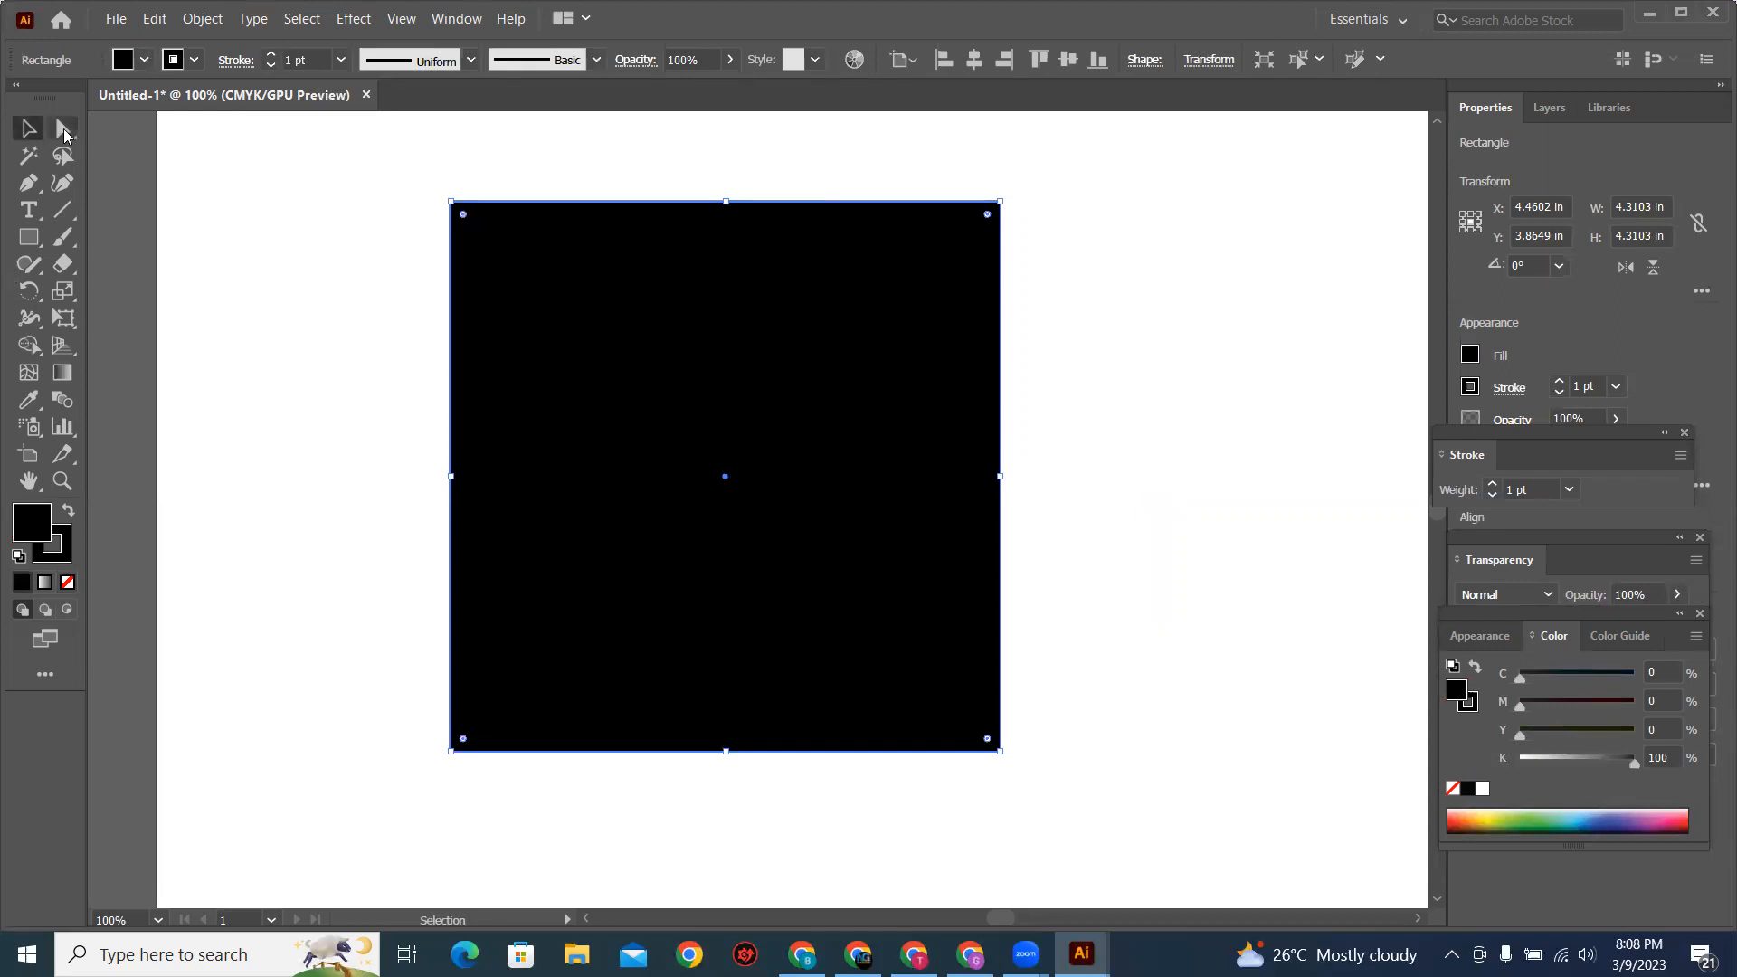
pyautogui.click(63, 128)
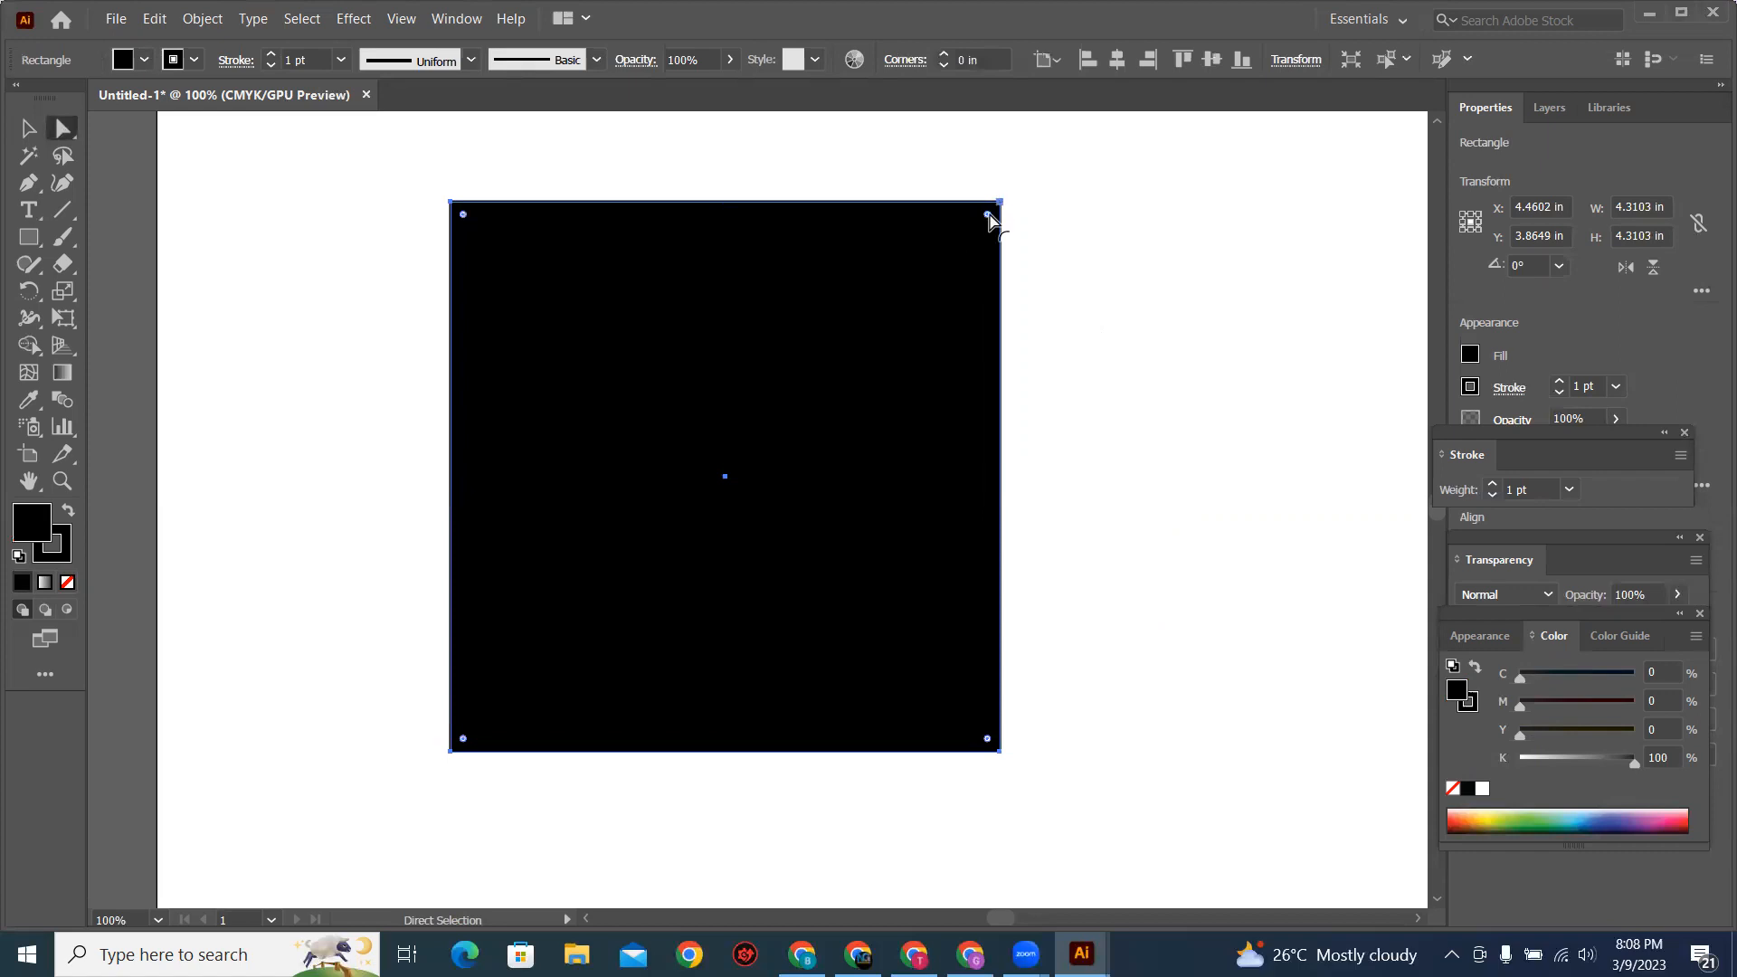
pyautogui.moveTo(989, 219); pyautogui.dragTo(912, 328)
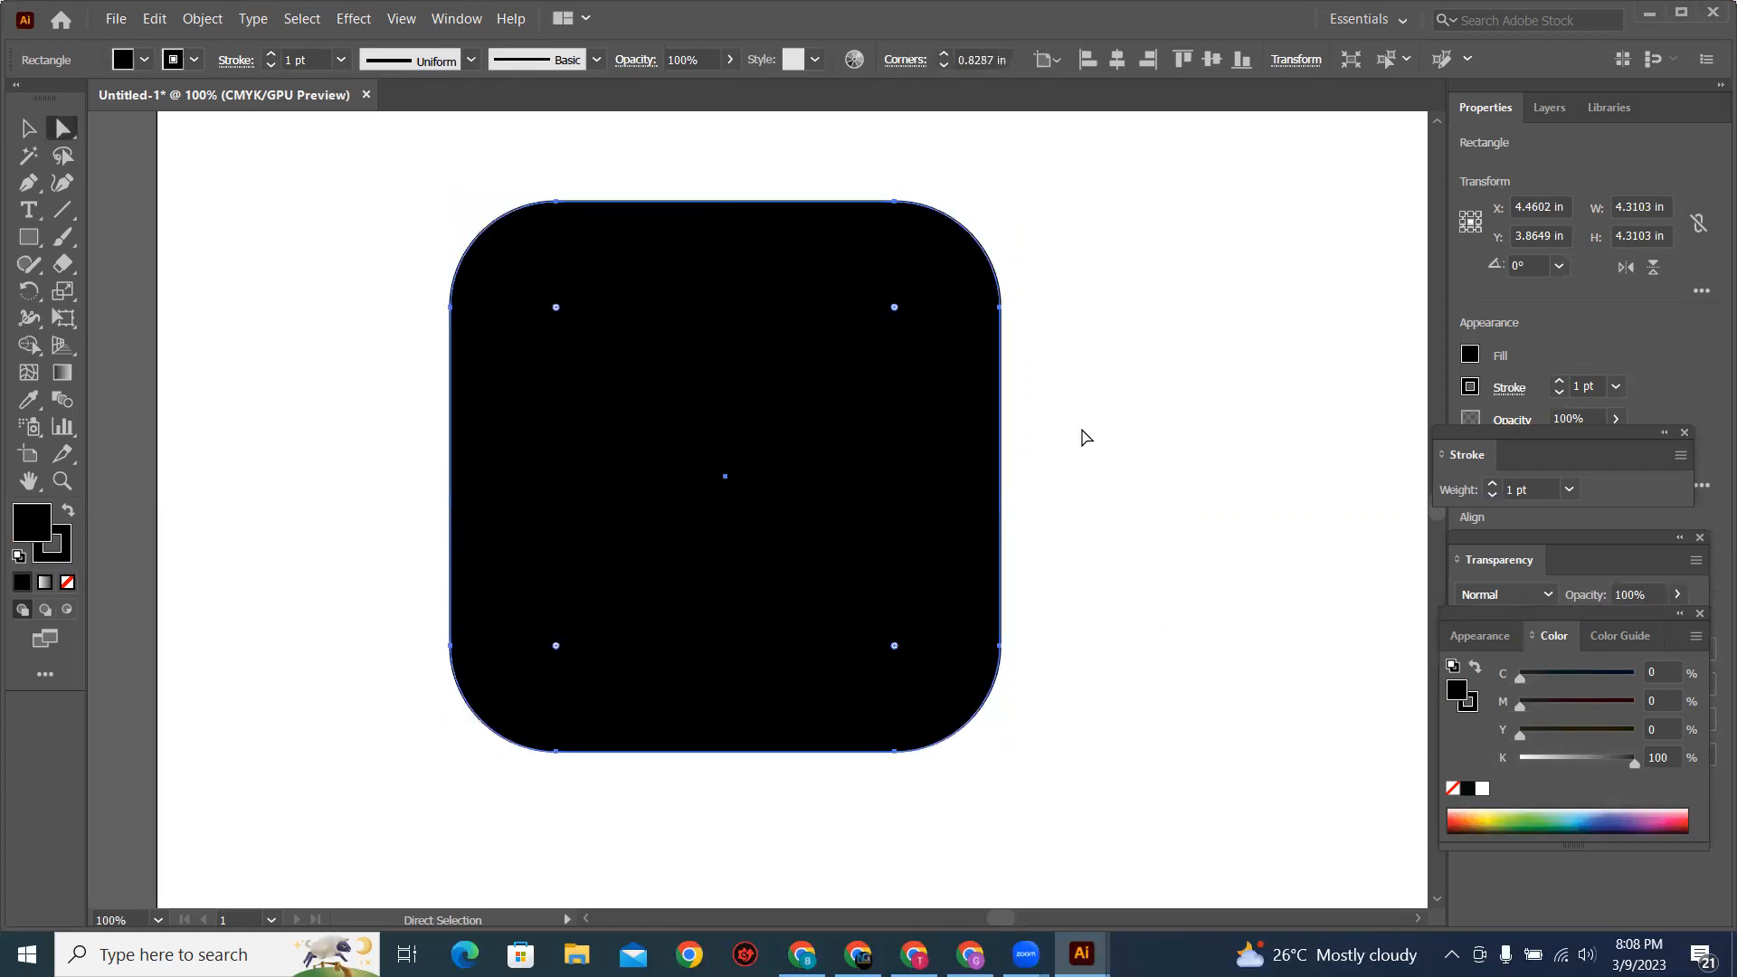
pyautogui.moveTo(894, 309); pyautogui.dragTo(819, 449)
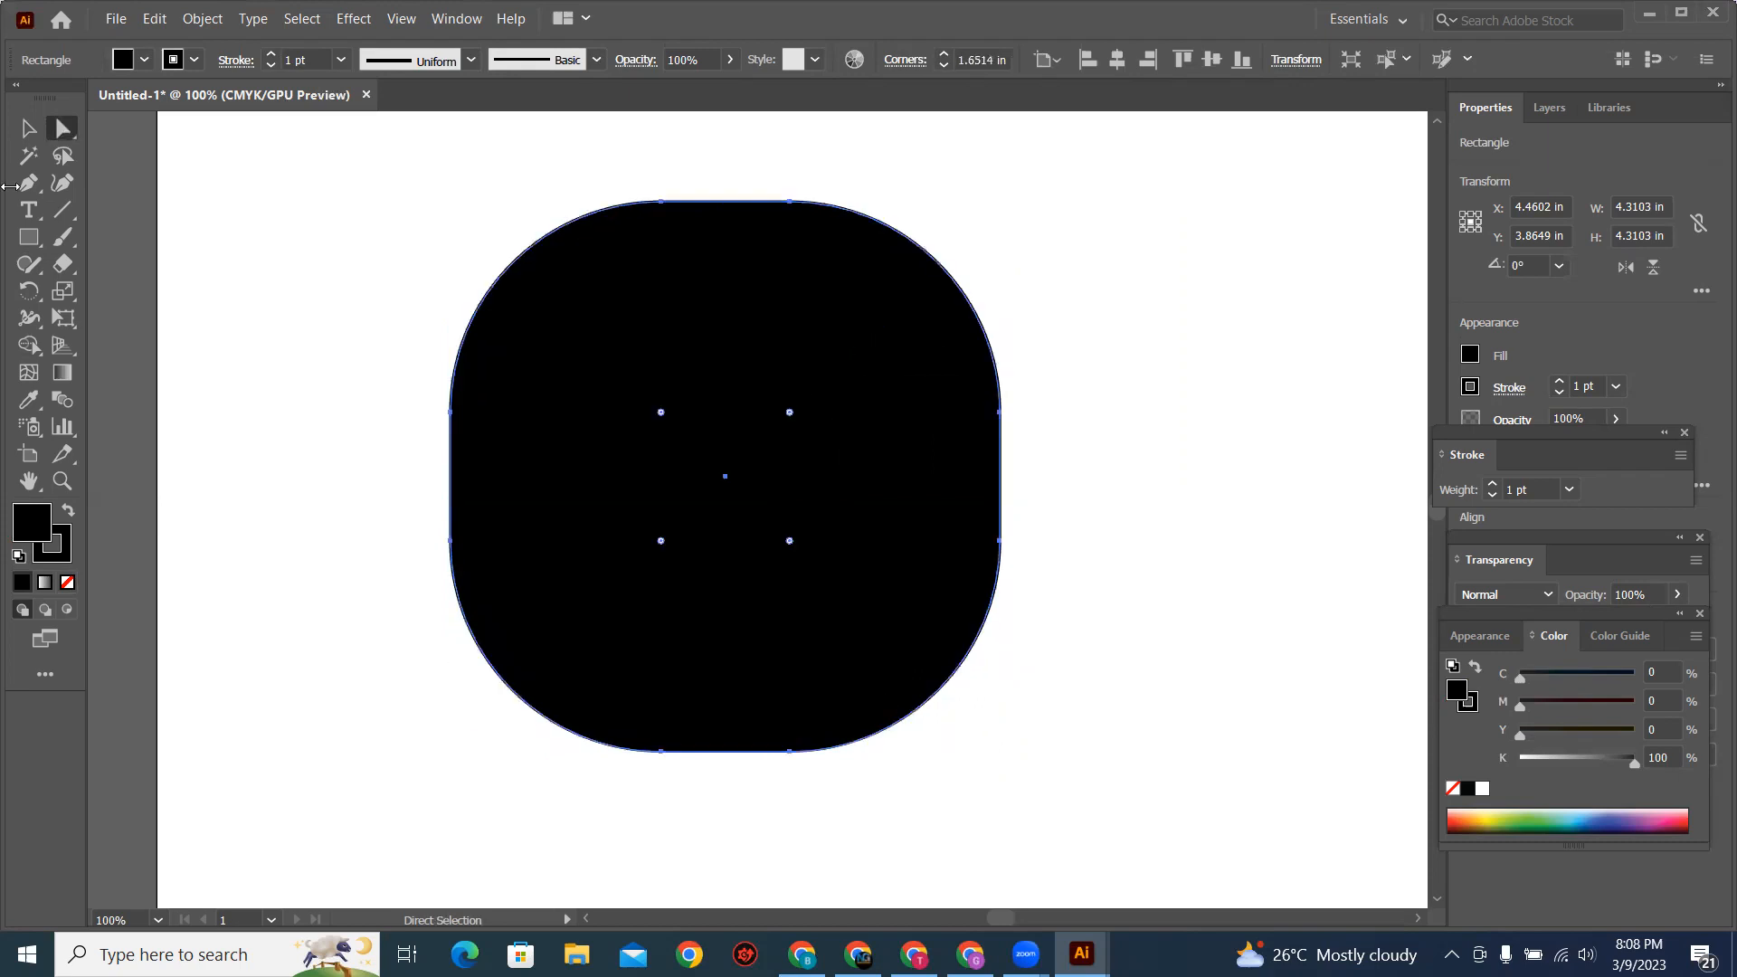
# Step: Undo the last corner rounding and reduce the remaining corner radius until the square has sharp corners
pyautogui.click(30, 135)
pyautogui.hotkey('ctrl', 'shift', 'a')
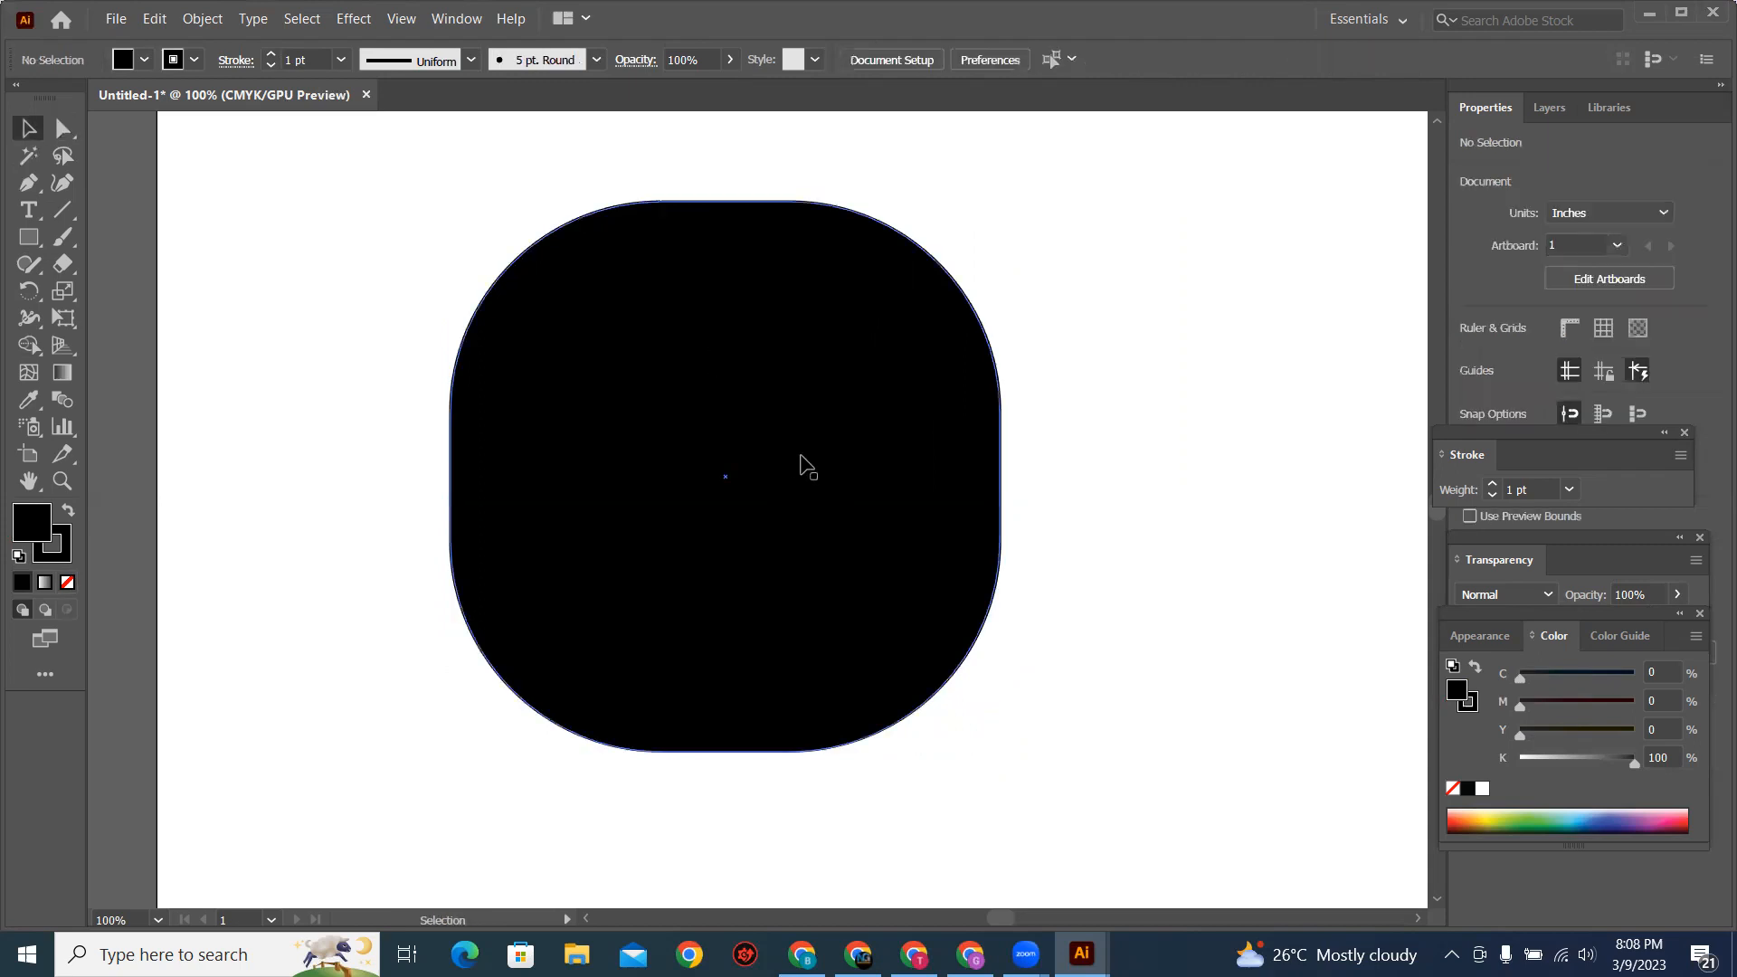
pyautogui.click(516, 355)
pyautogui.hotkey('ctrl', 'z')
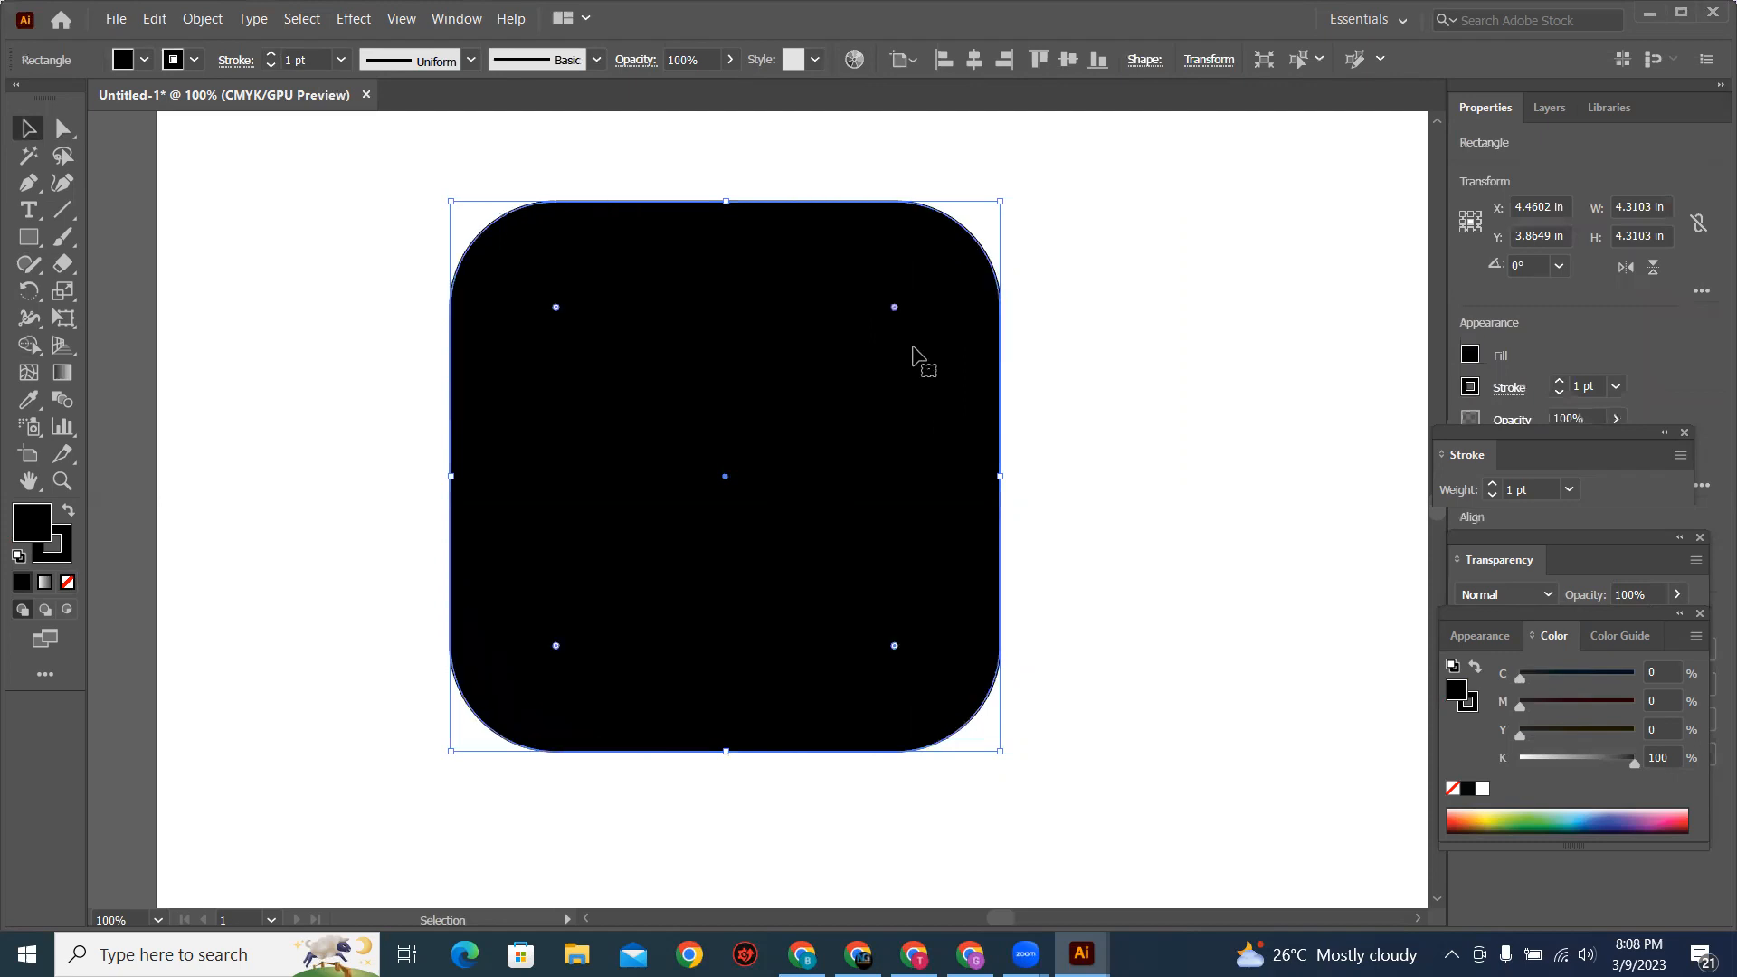
pyautogui.moveTo(886, 319); pyautogui.dragTo(1076, 230)
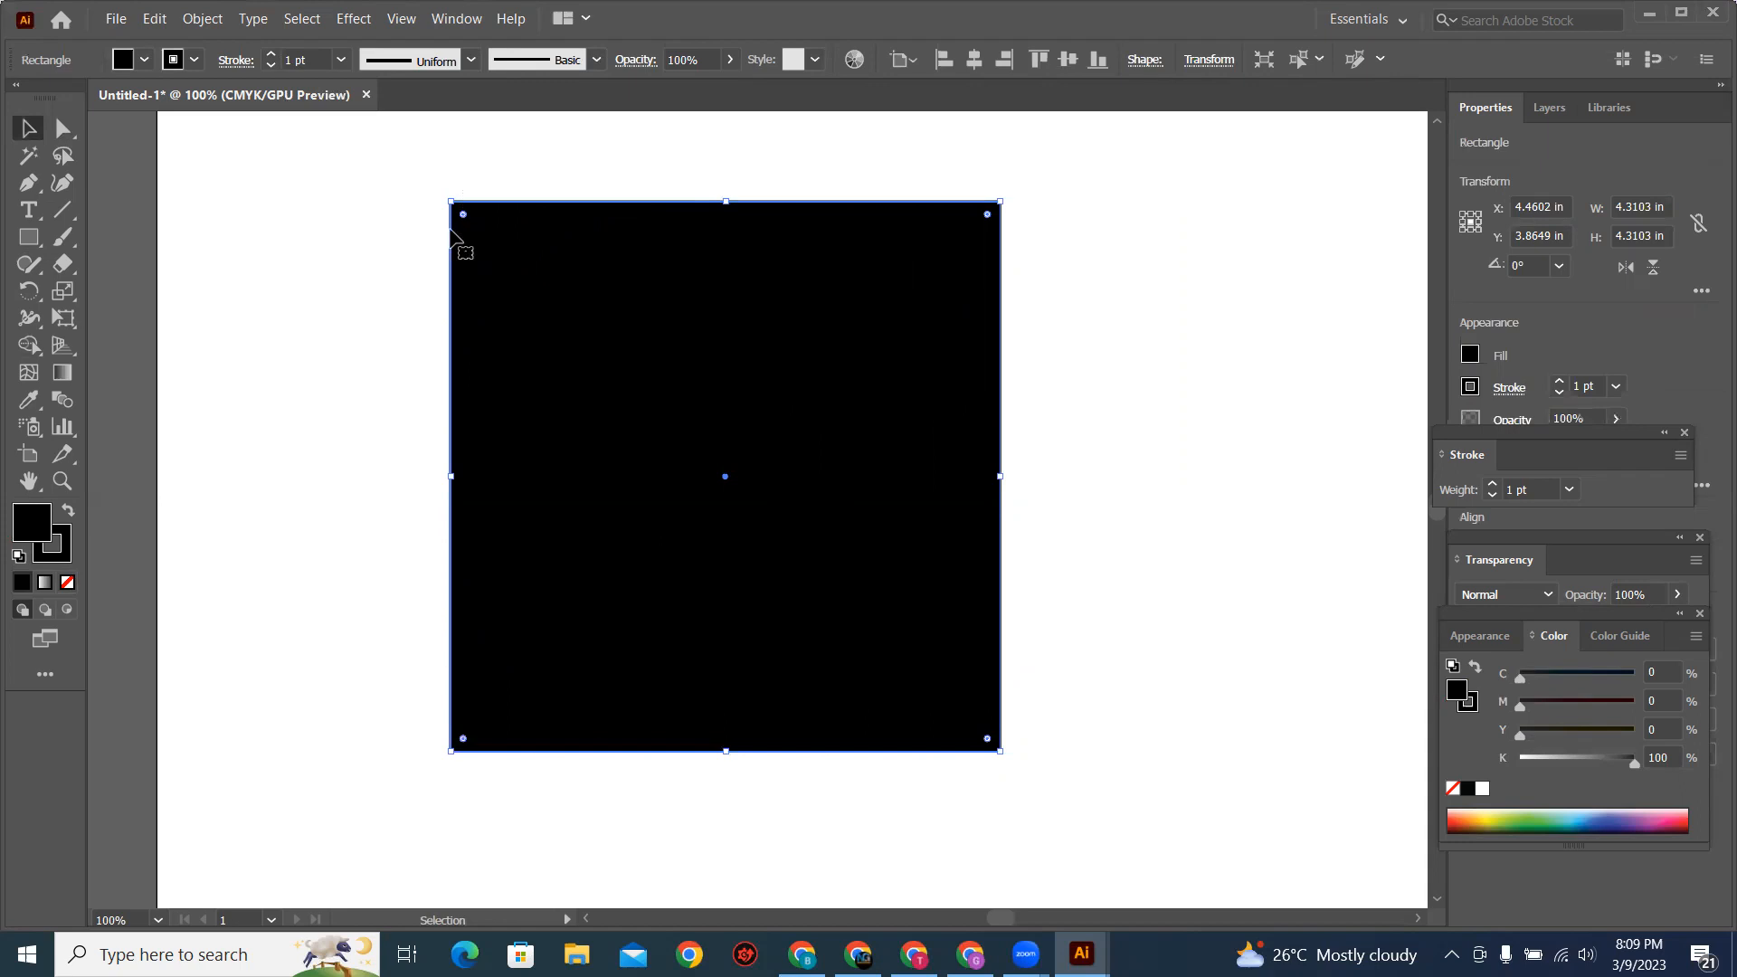
# Step: Round the square's upper-left corner to about 2.34 in and its lower-right corner to about 1.73 in, undoing each rounding
pyautogui.click(380, 217)
pyautogui.press('a')
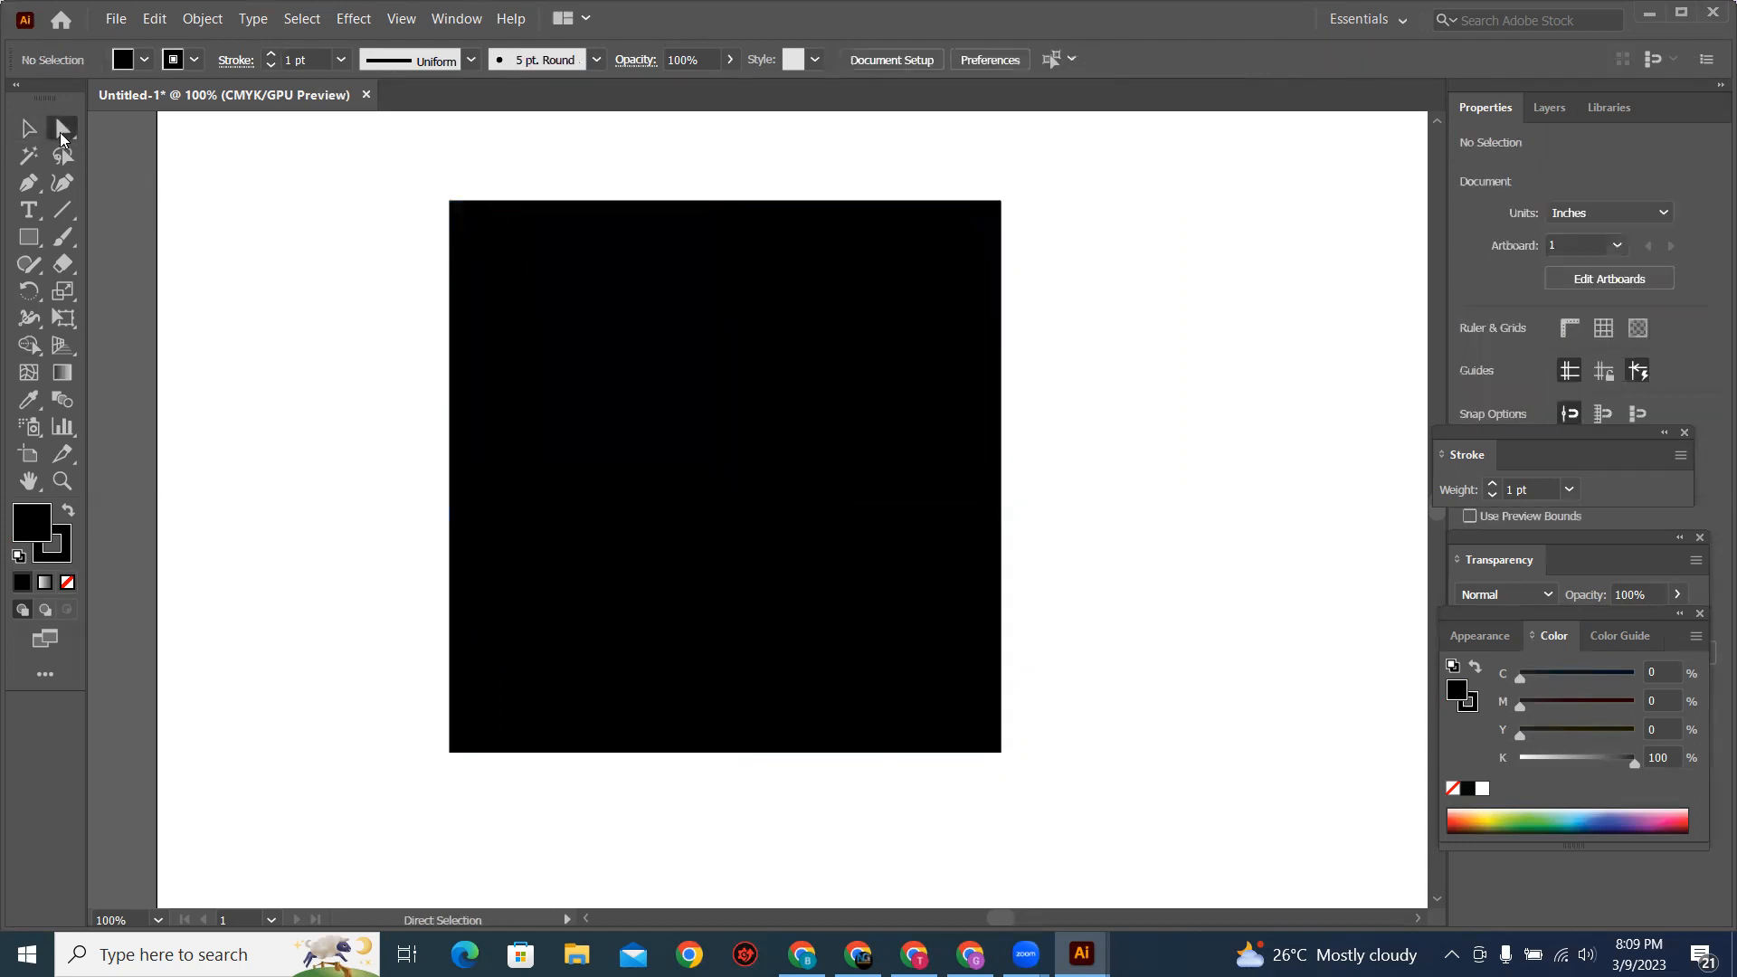
pyautogui.click(478, 234)
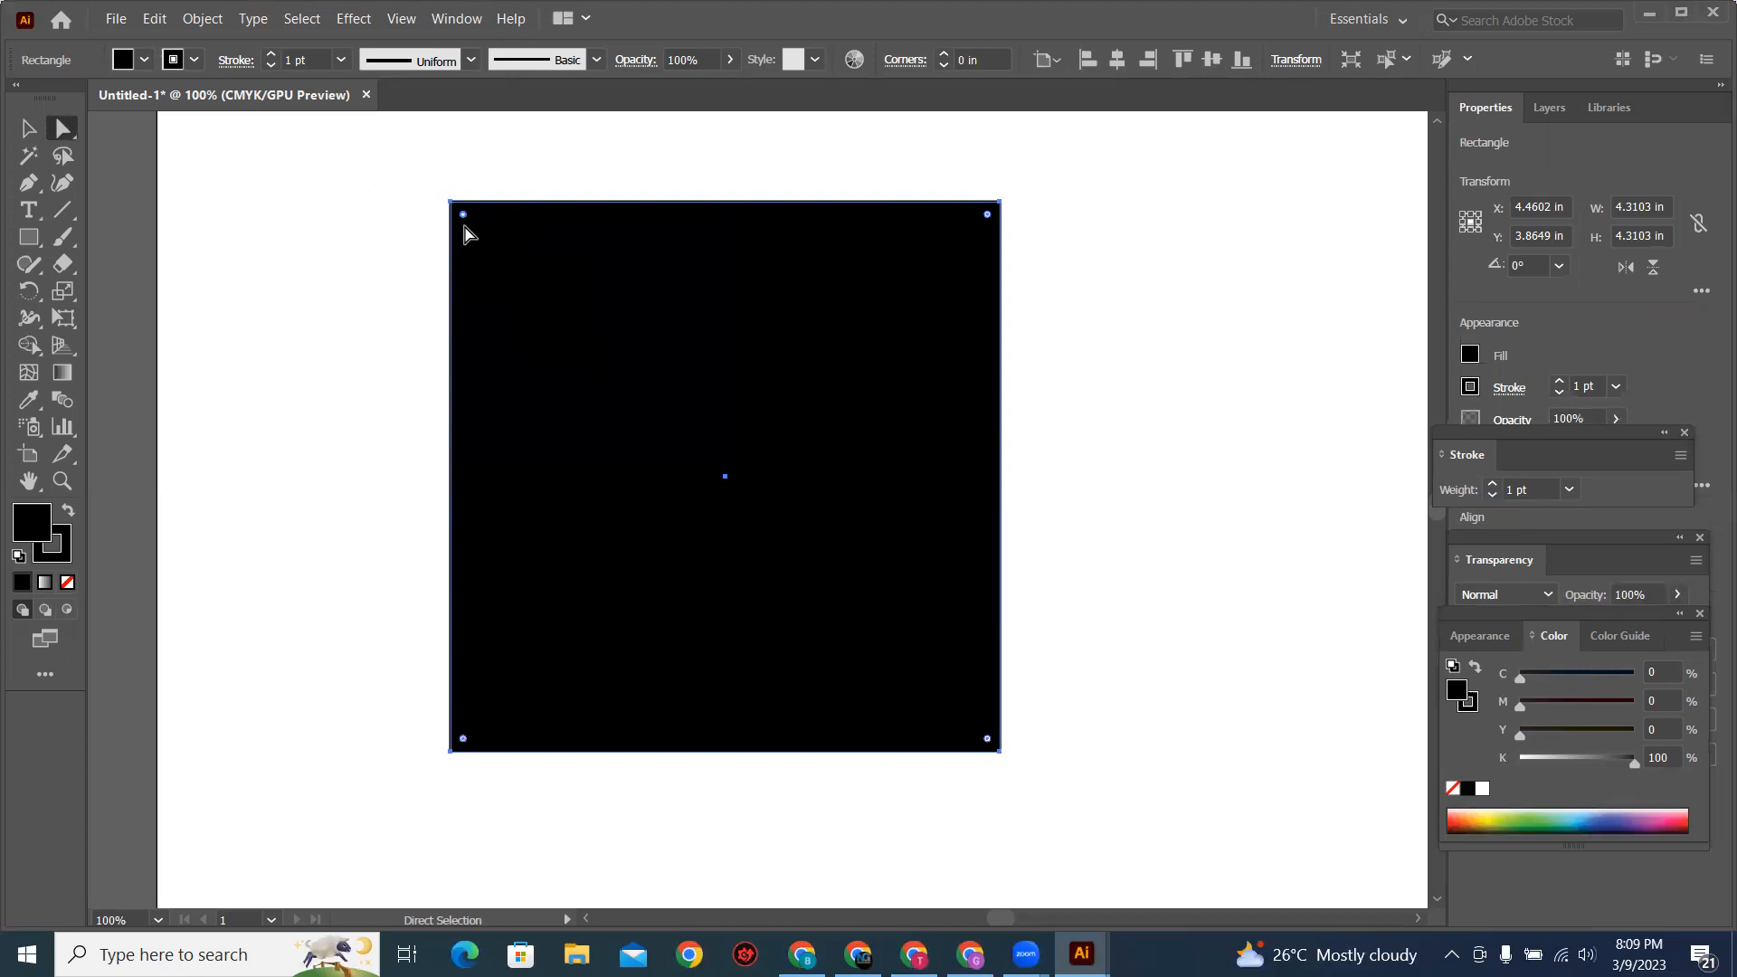
pyautogui.moveTo(463, 220); pyautogui.dragTo(749, 500)
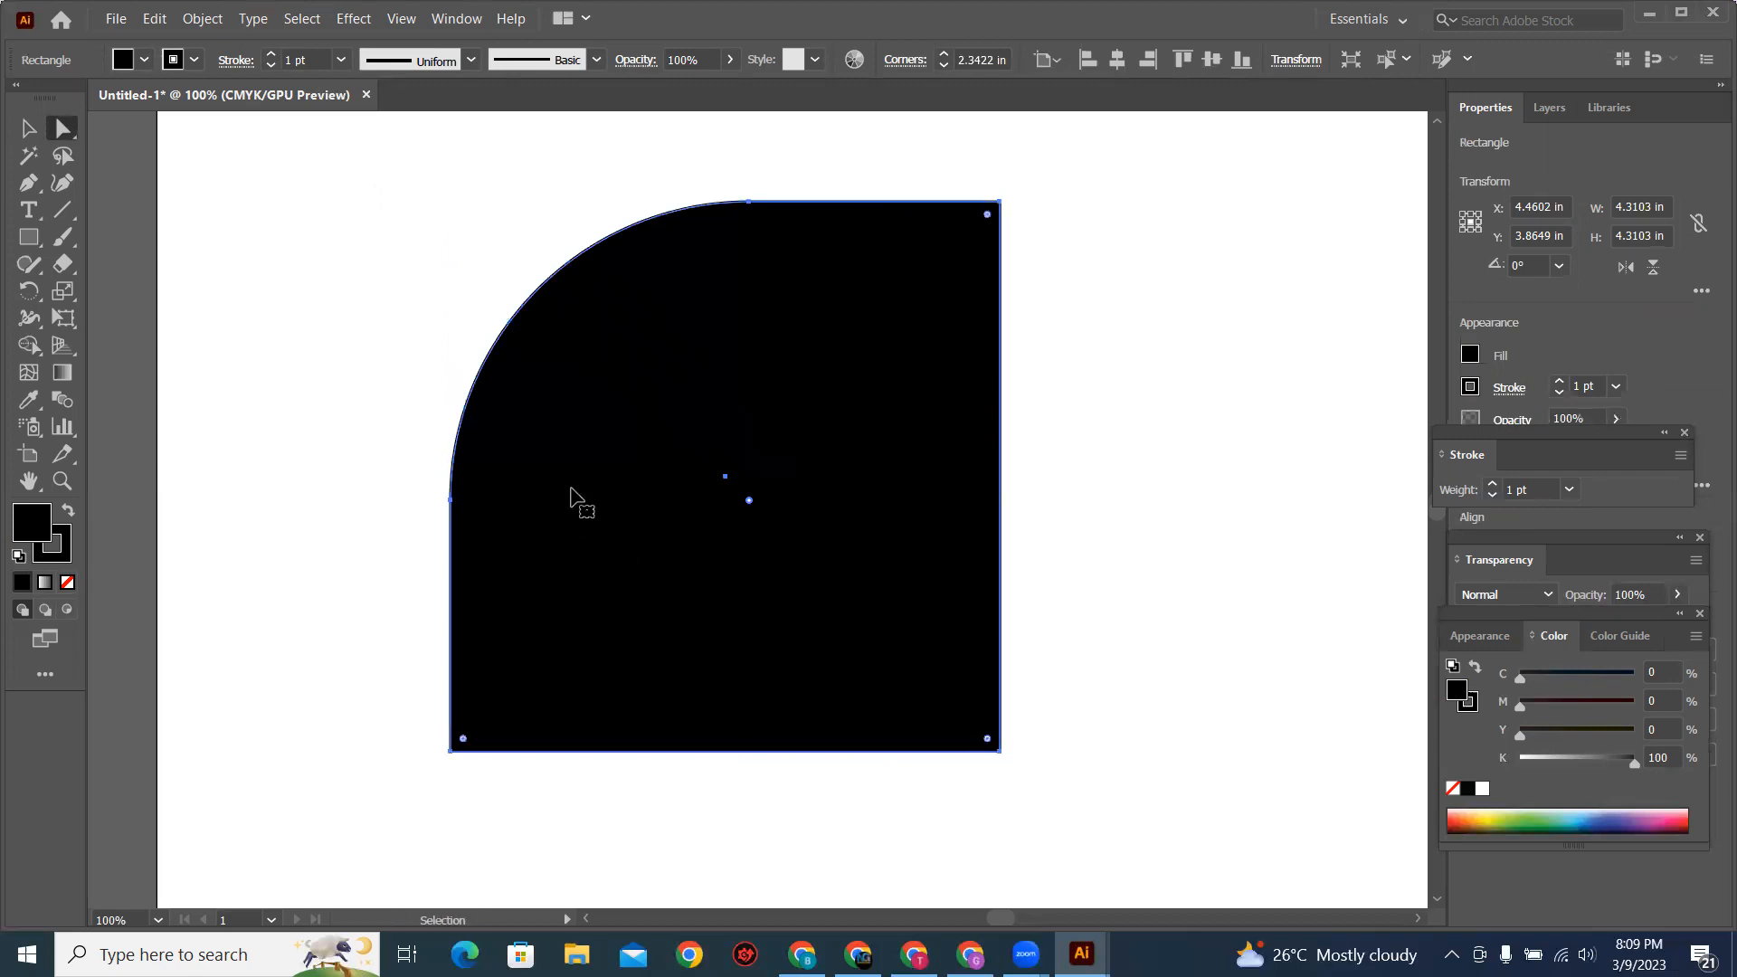
pyautogui.hotkey('ctrl', 'z')
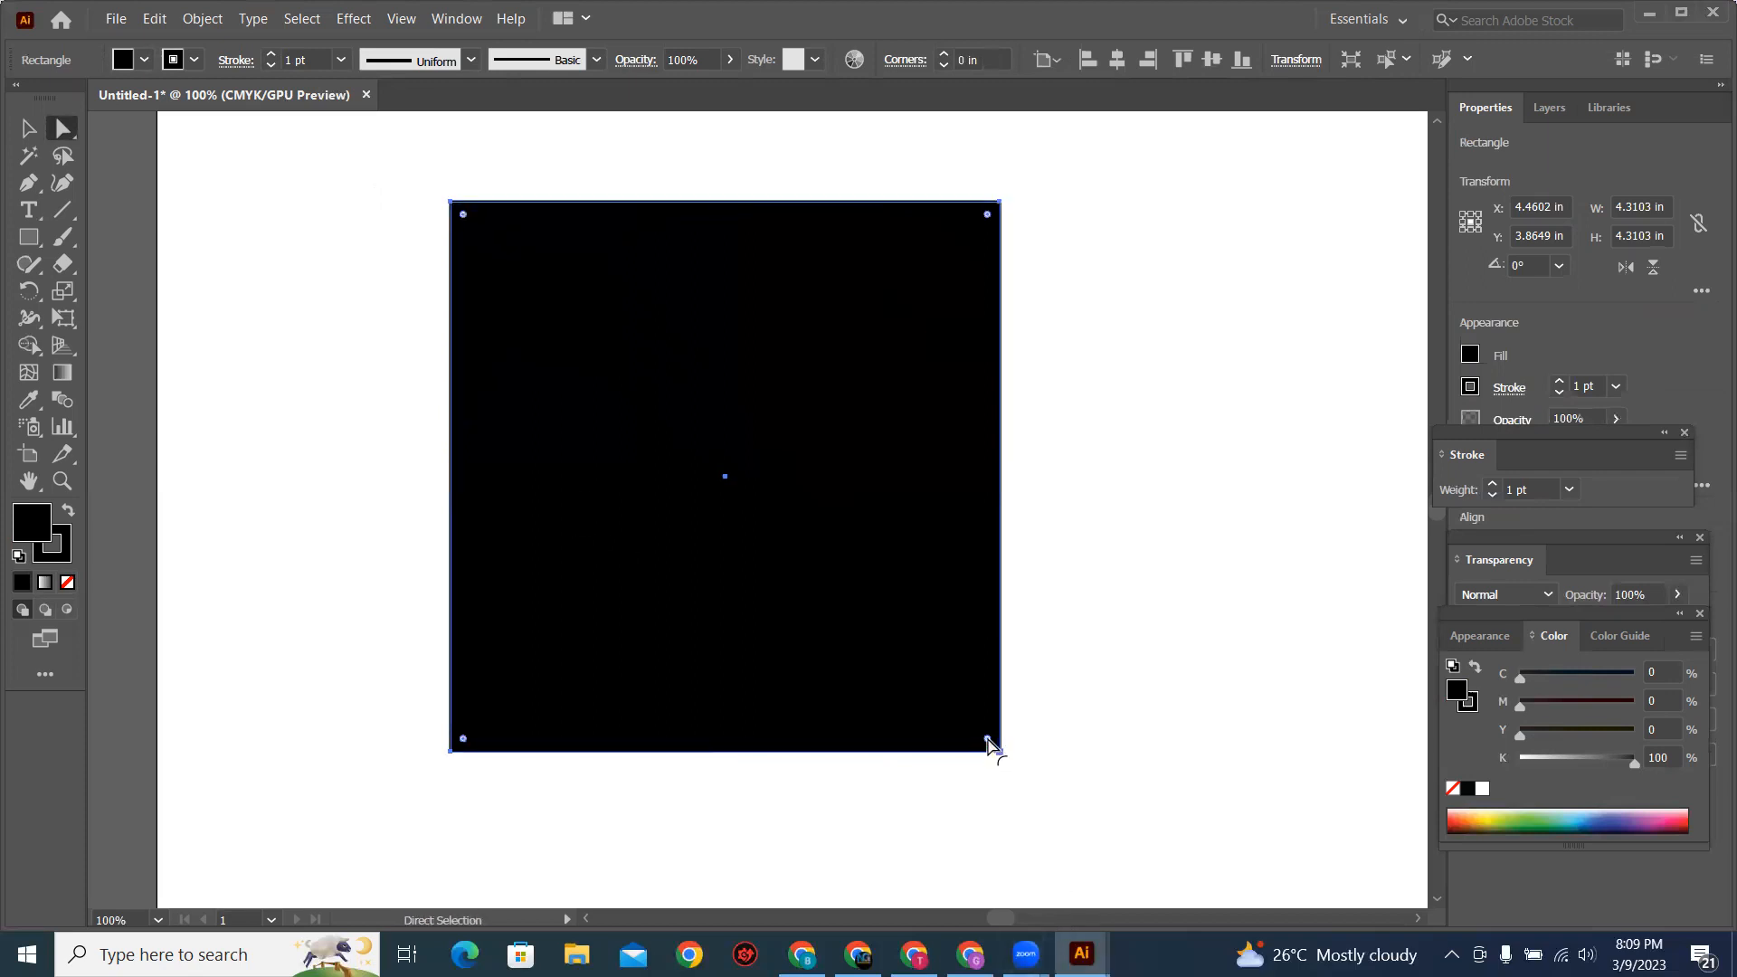
pyautogui.moveTo(988, 743); pyautogui.dragTo(779, 530)
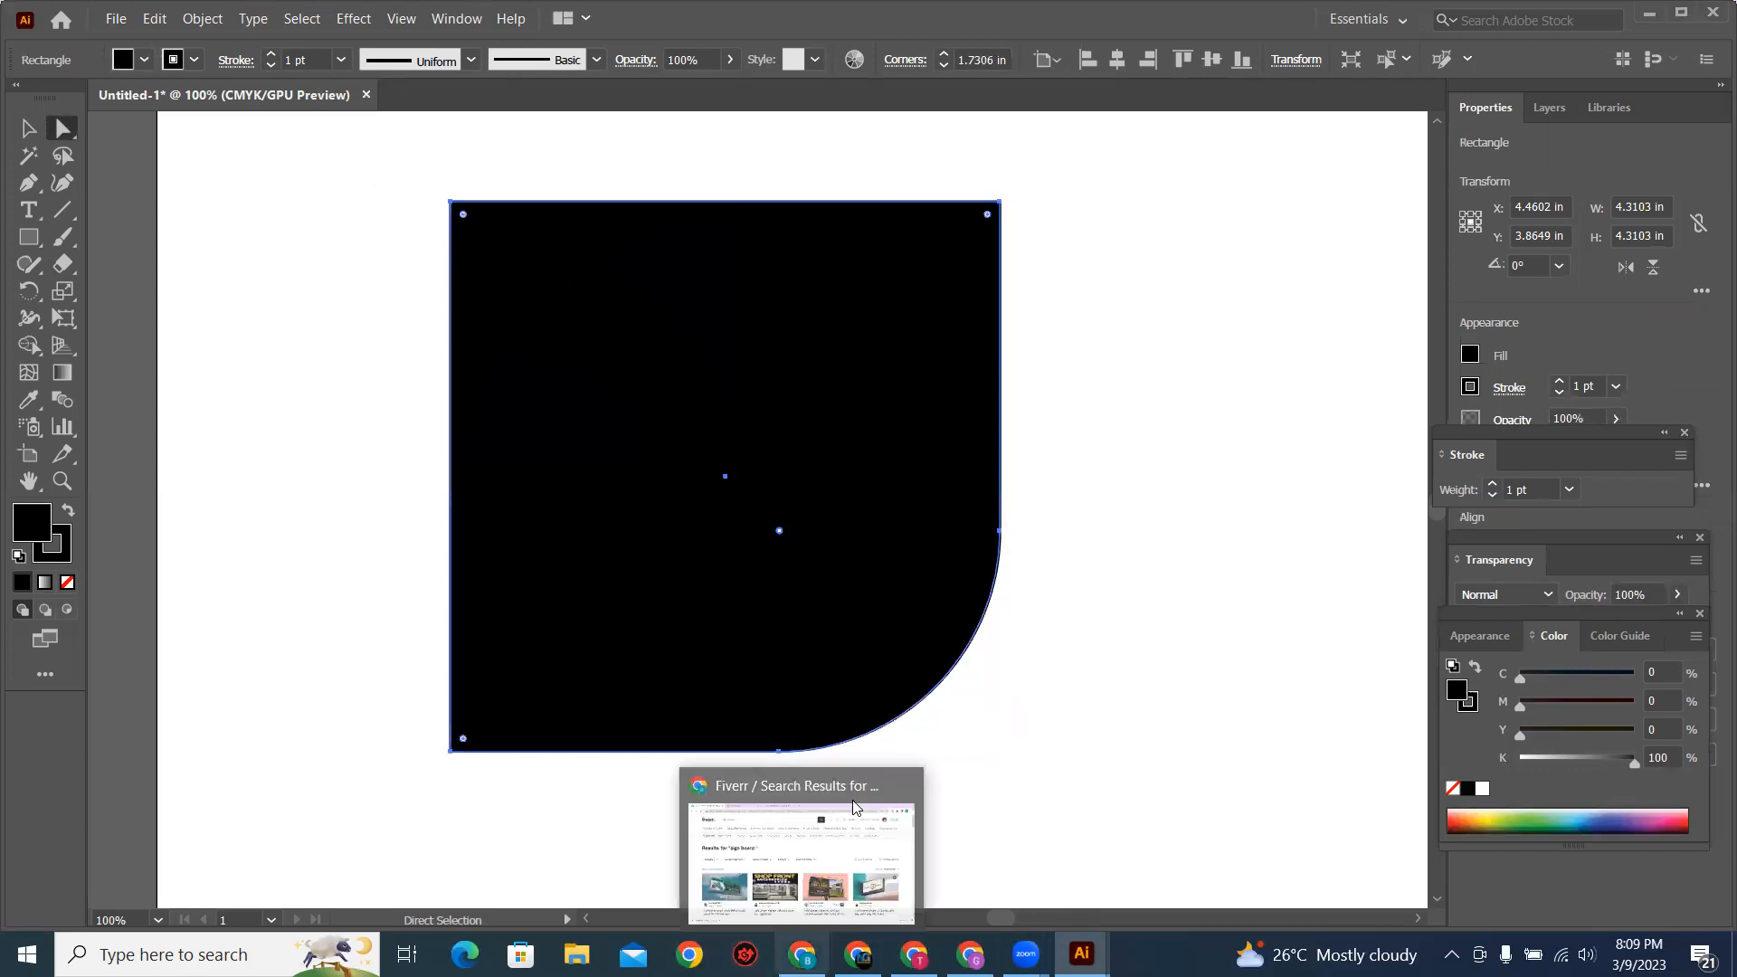
pyautogui.hotkey('ctrl', 'z')
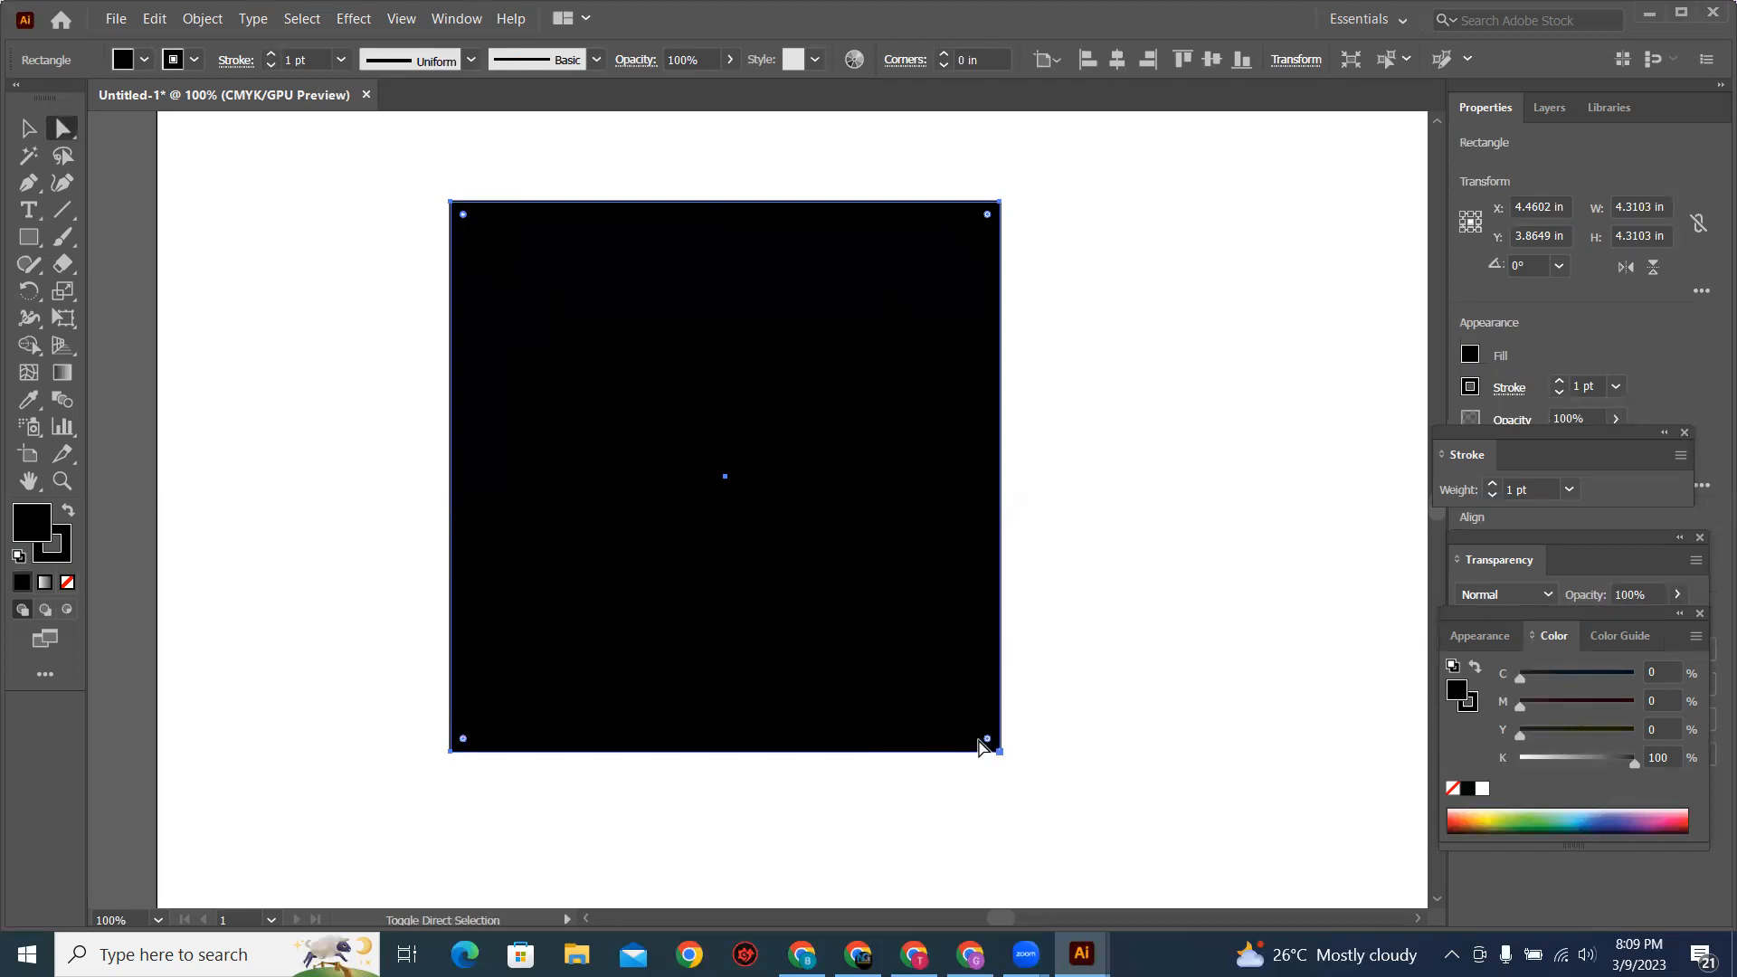
# Step: Round the square's upper-left and lower-right corners together to about 4.3 in, forming a leaf shape, and undo the rounding
pyautogui.moveTo(987, 742); pyautogui.dragTo(22, 127)
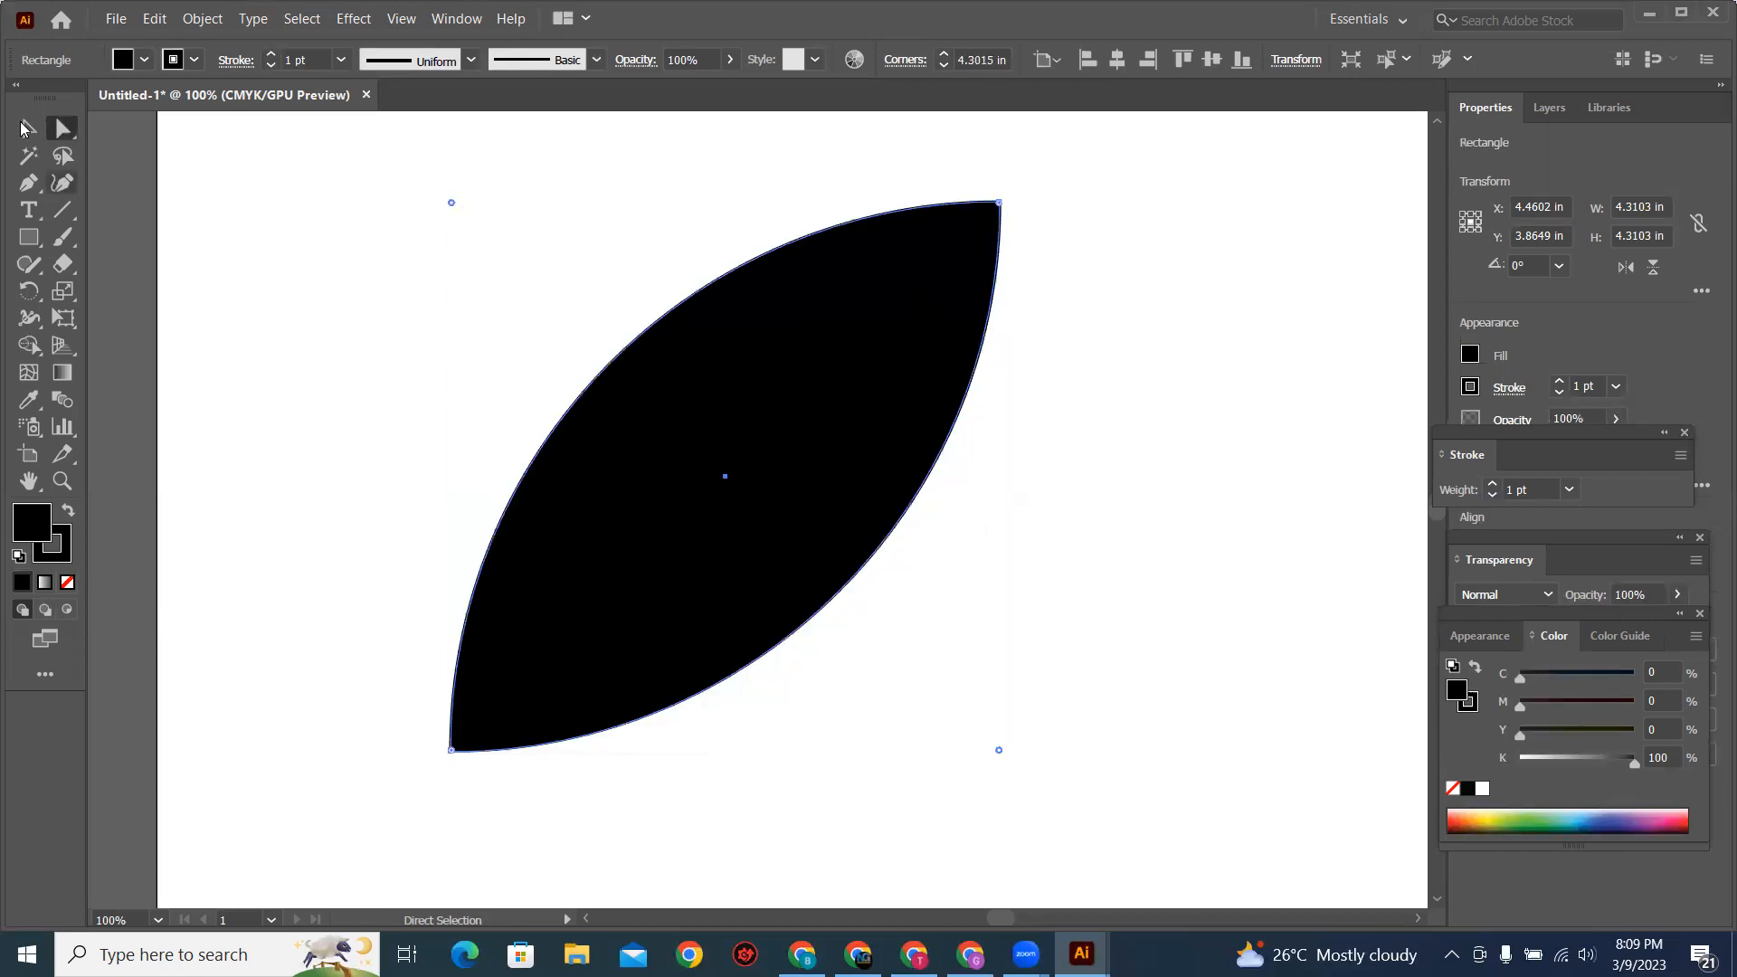
pyautogui.press('v')
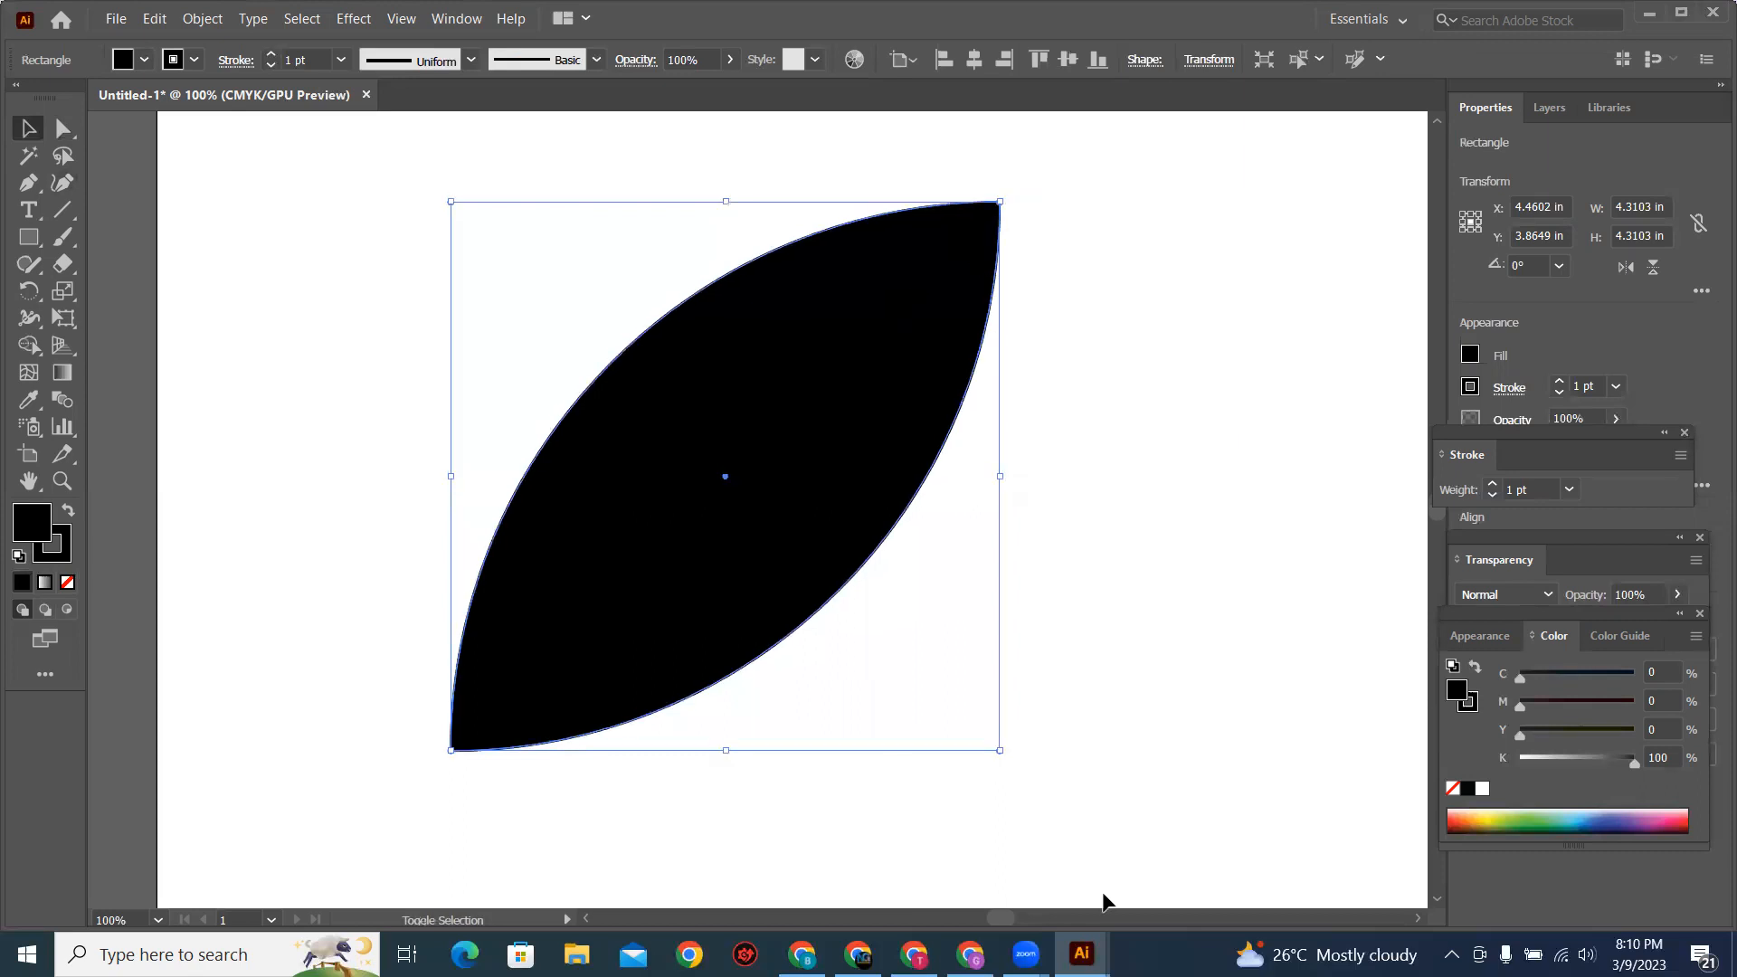
pyautogui.moveTo(1000, 750)
pyautogui.mouseDown()
pyautogui.moveTo(910, 688)
pyautogui.moveTo(1012, 758)
pyautogui.mouseUp()
pyautogui.moveTo(942, 704); pyautogui.dragTo(709, 645)
pyautogui.press('a')
pyautogui.hotkey('ctrl', 'z')
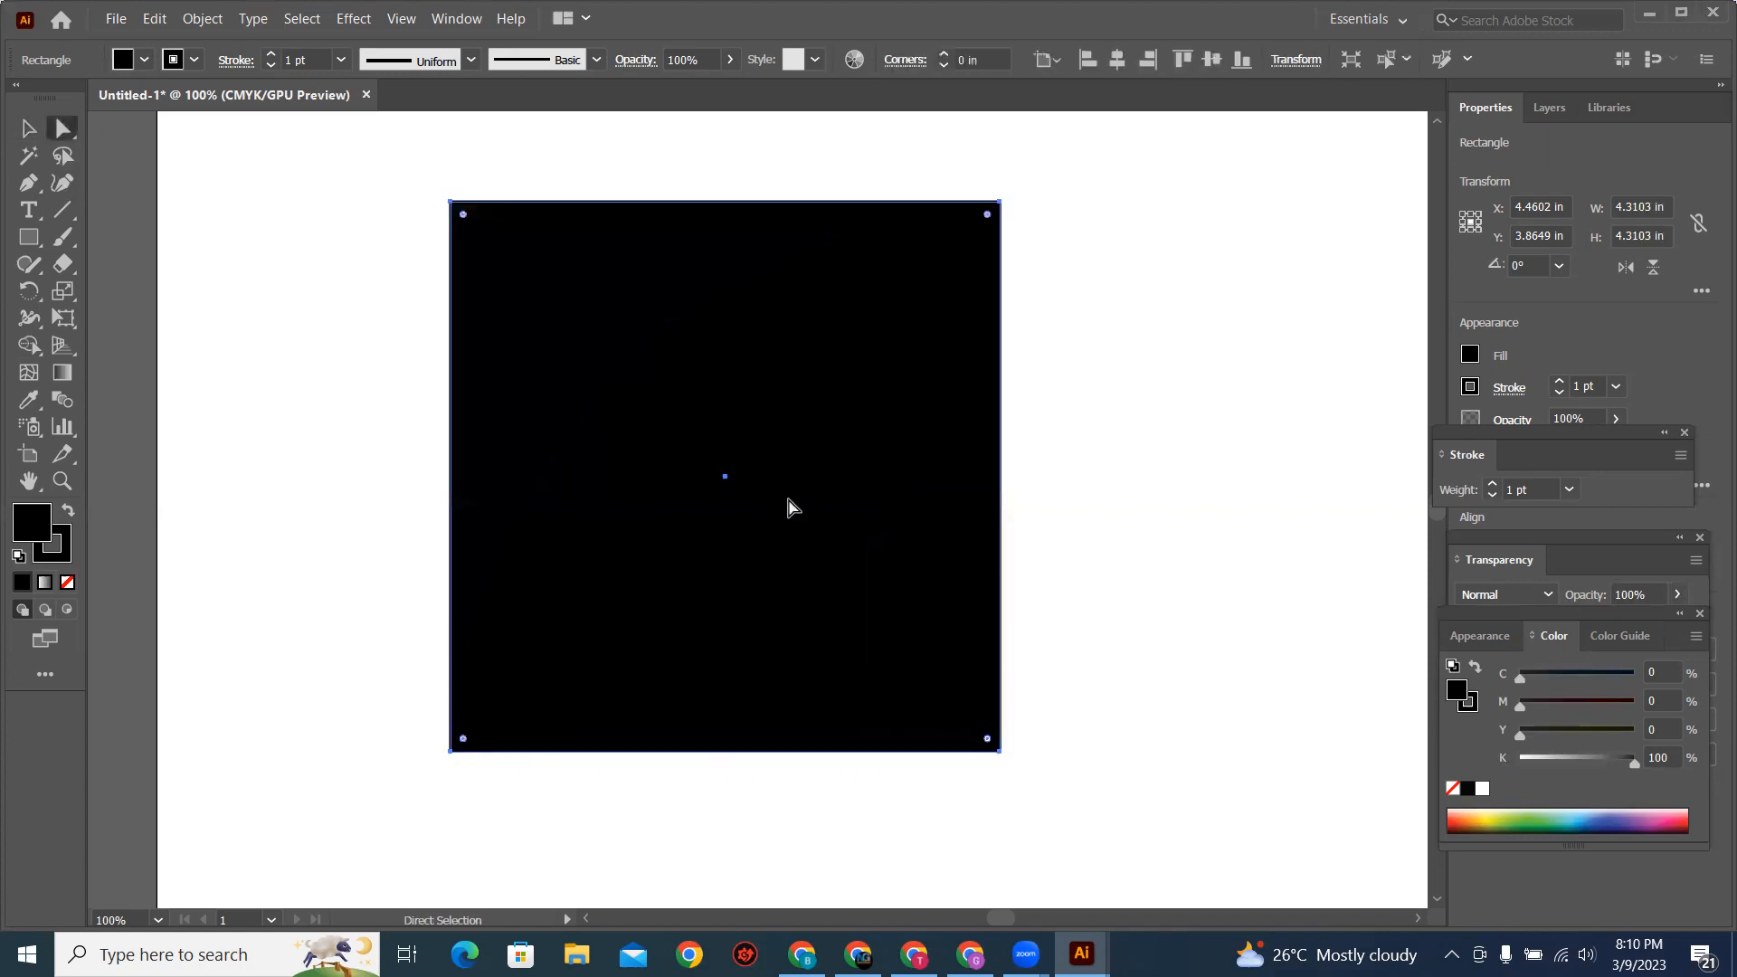
# Step: Delete the square's upper-left anchor point and remove the remaining triangle
pyautogui.moveTo(341, 171); pyautogui.dragTo(850, 606)
pyautogui.press('Delete')
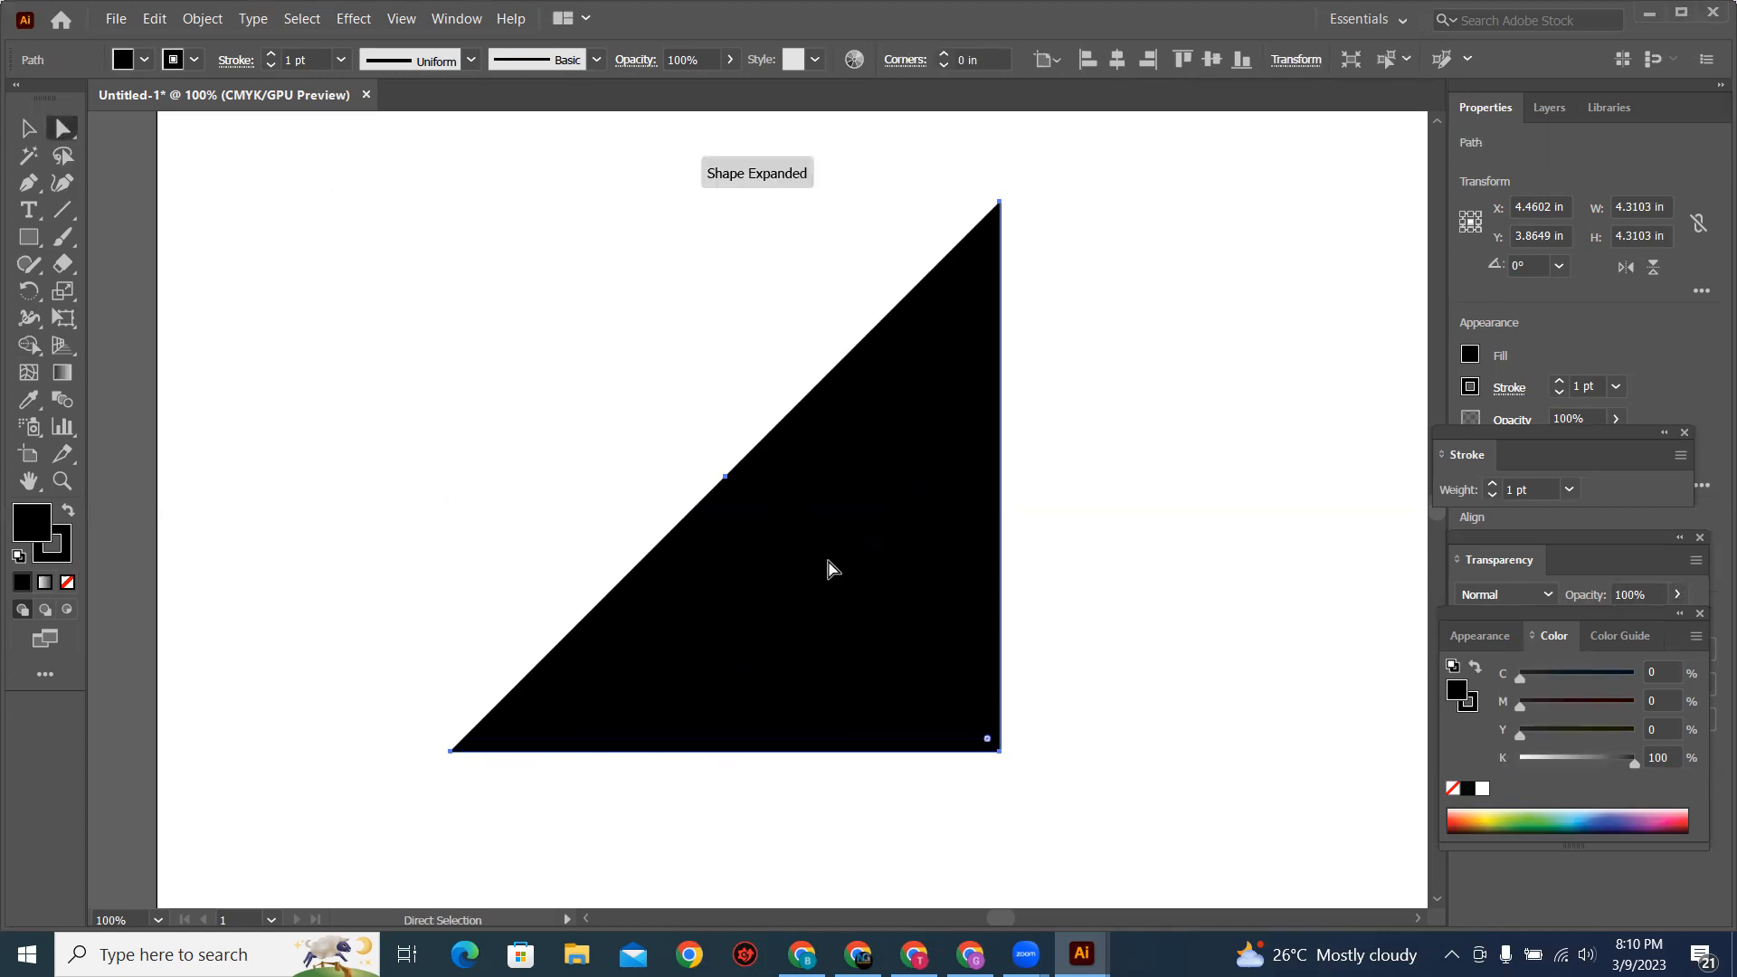
pyautogui.click(24, 134)
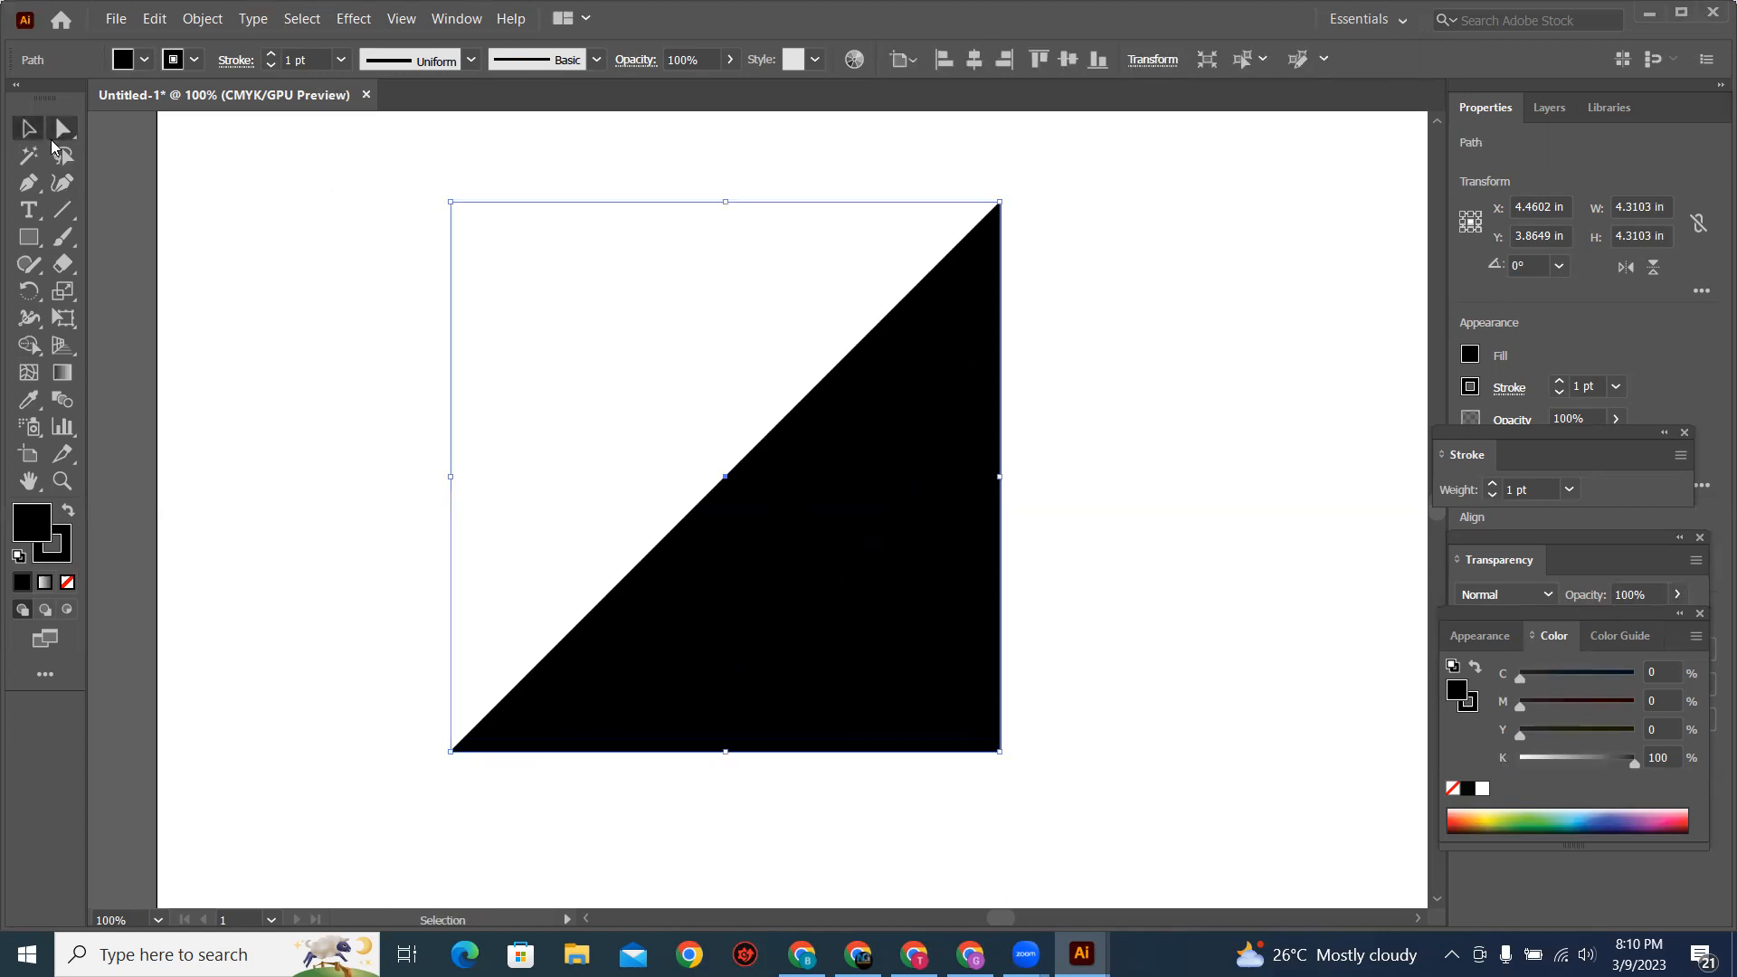
pyautogui.press('Delete')
# Step: Draw a black circle about 2.7 in in diameter and select its top anchor point with the Direct Selection tool
pyautogui.moveTo(30, 240); pyautogui.dragTo(129, 288)
pyautogui.moveTo(613, 313); pyautogui.dragTo(896, 657)
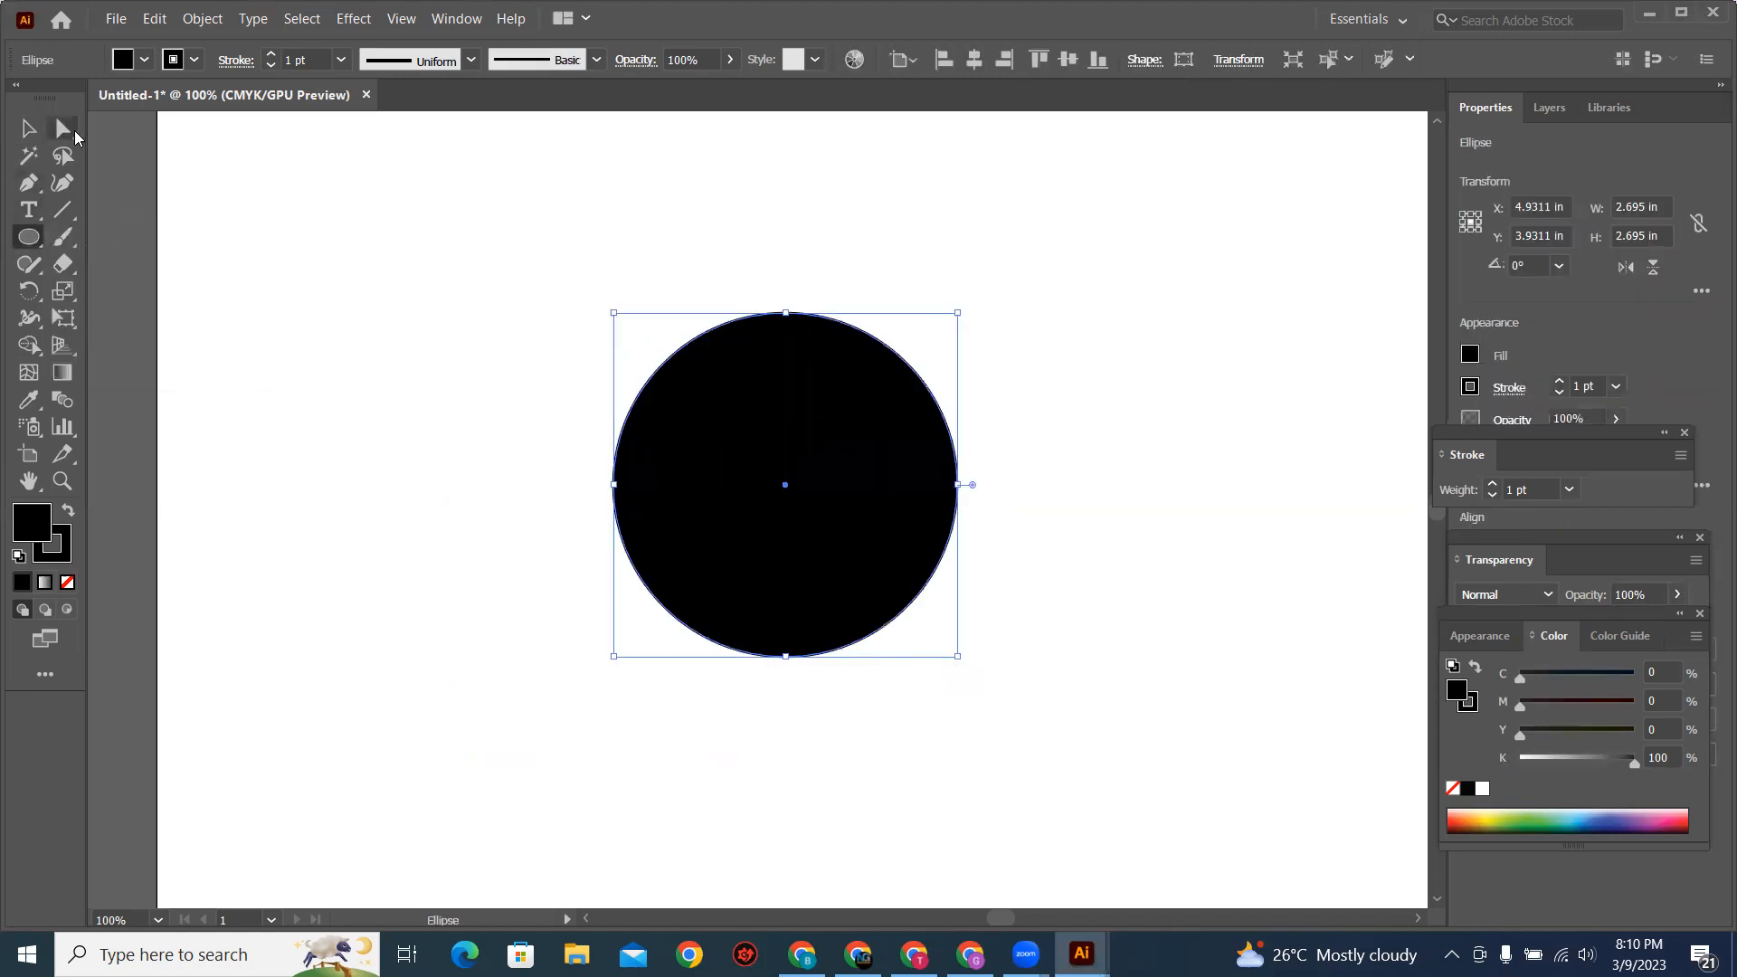
pyautogui.click(59, 130)
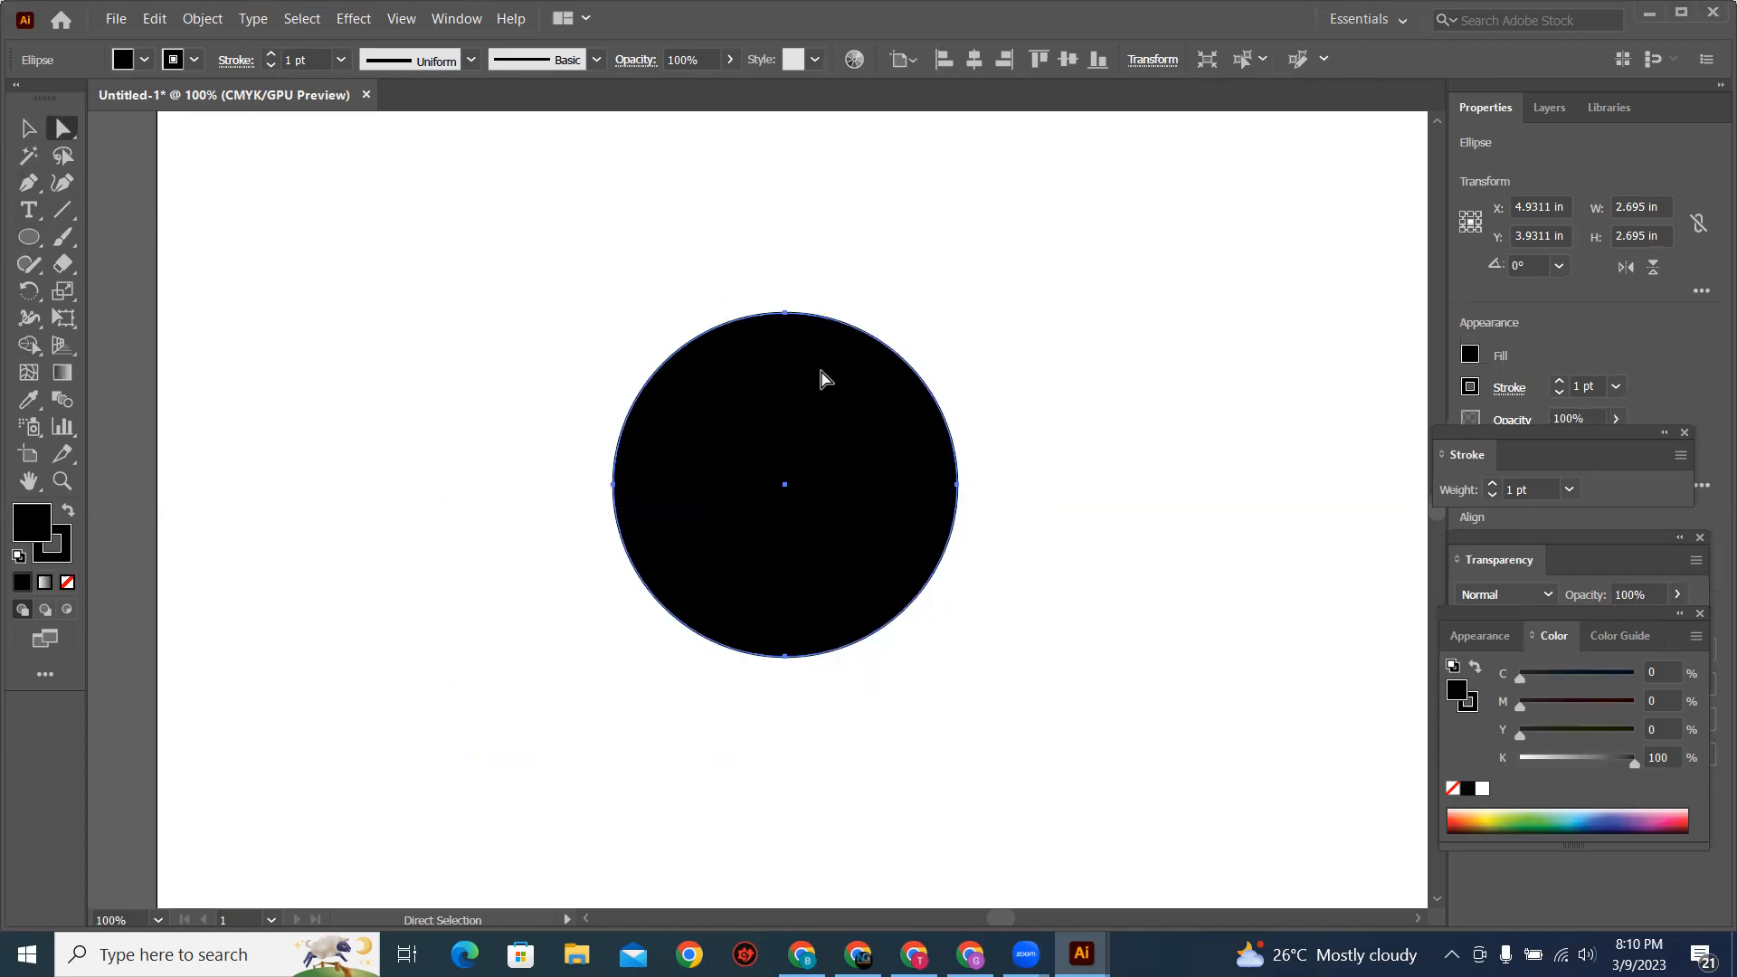
pyautogui.moveTo(706, 254); pyautogui.dragTo(863, 342)
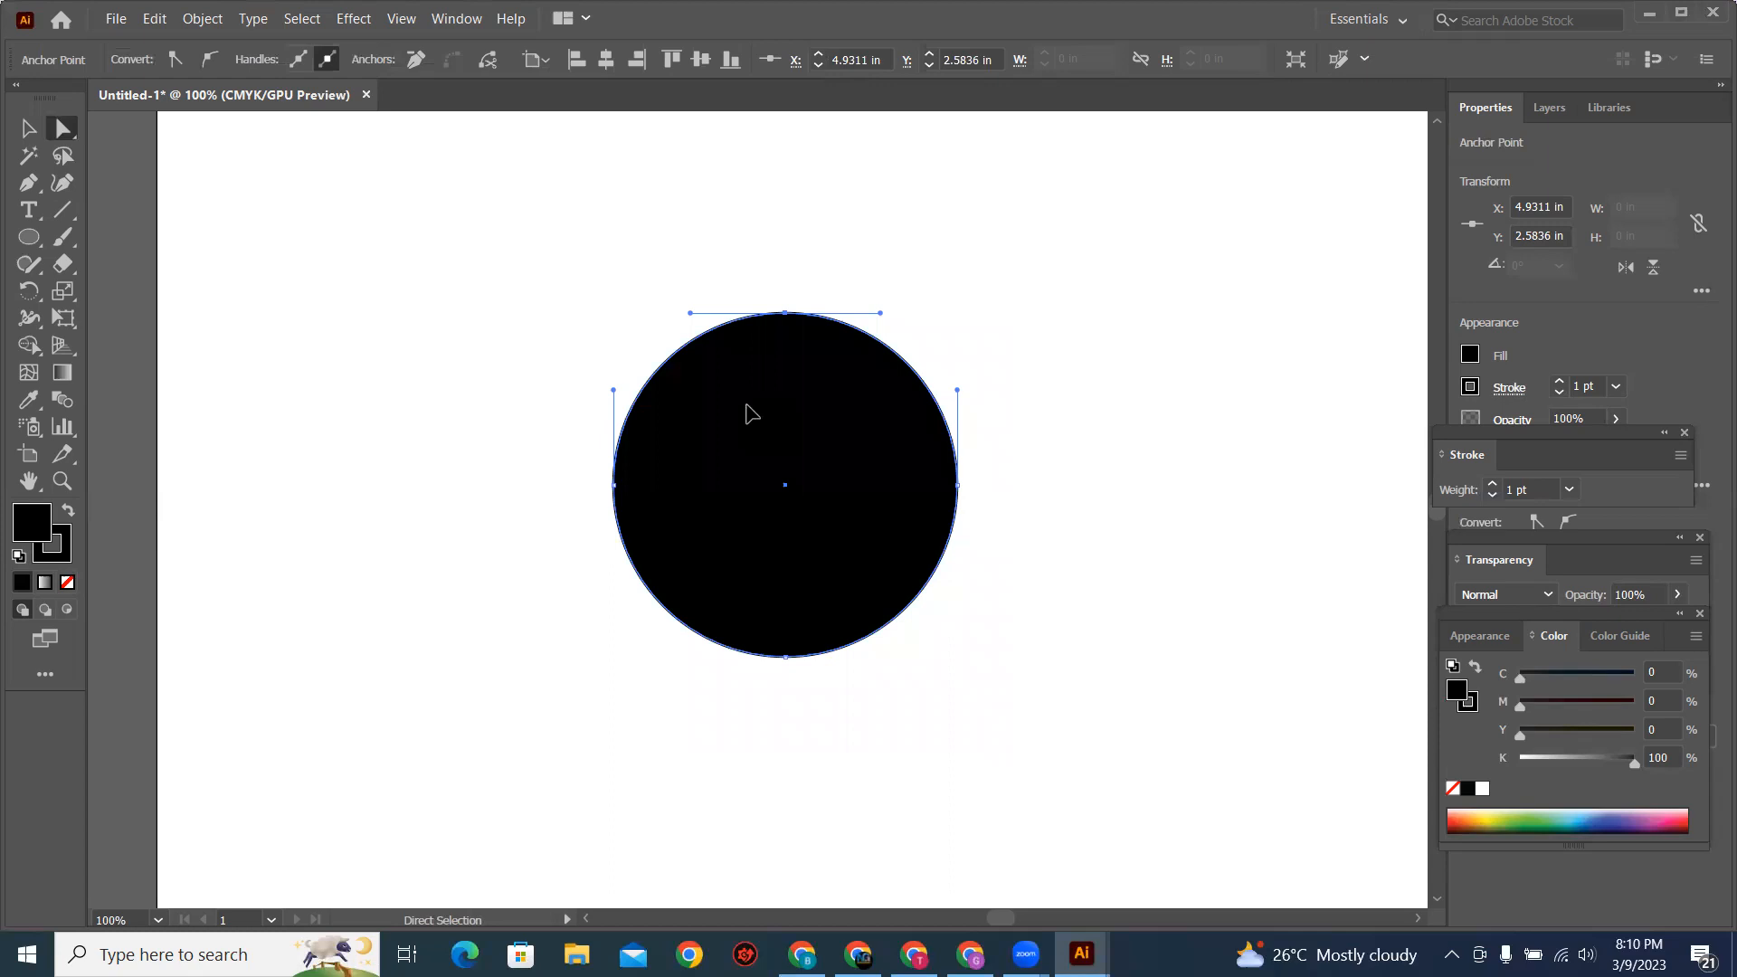
# Step: Reshape the circle's top by swinging the top anchor's right handle downward and inward, followed by its left handle
pyautogui.hotkey('ctrl', '+')
pyautogui.hotkey('ctrl', '+')
pyautogui.moveTo(834, 640); pyautogui.dragTo(813, 396)
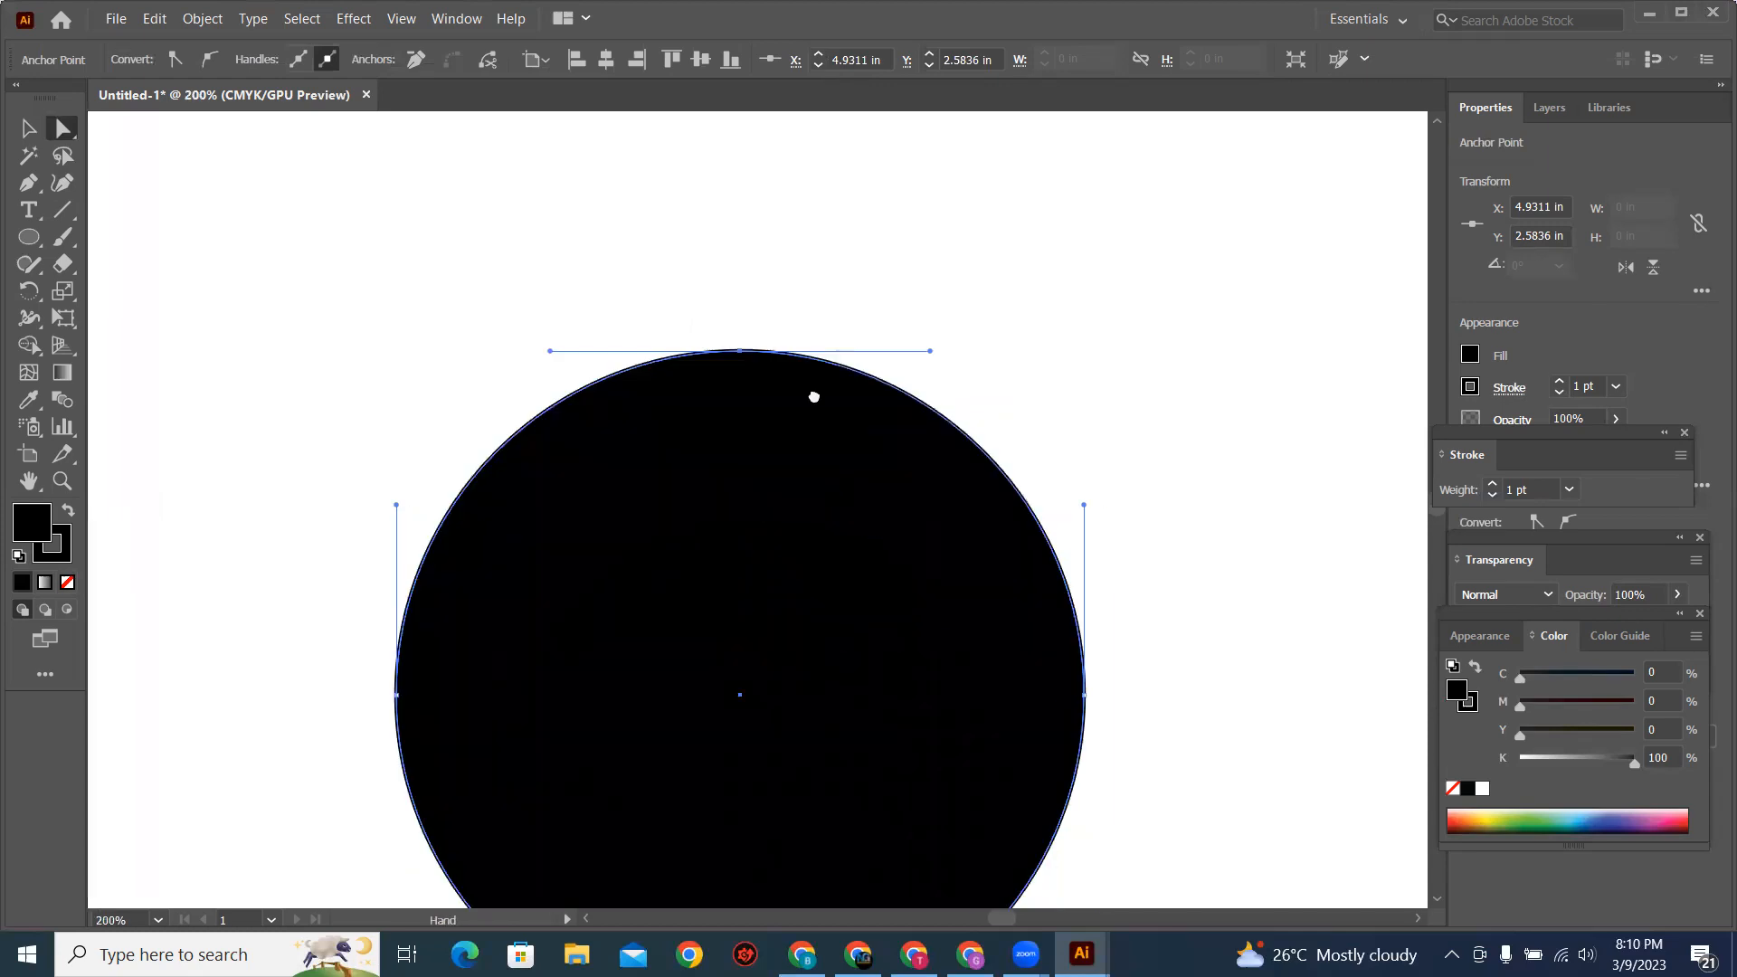
pyautogui.moveTo(733, 323); pyautogui.dragTo(728, 233)
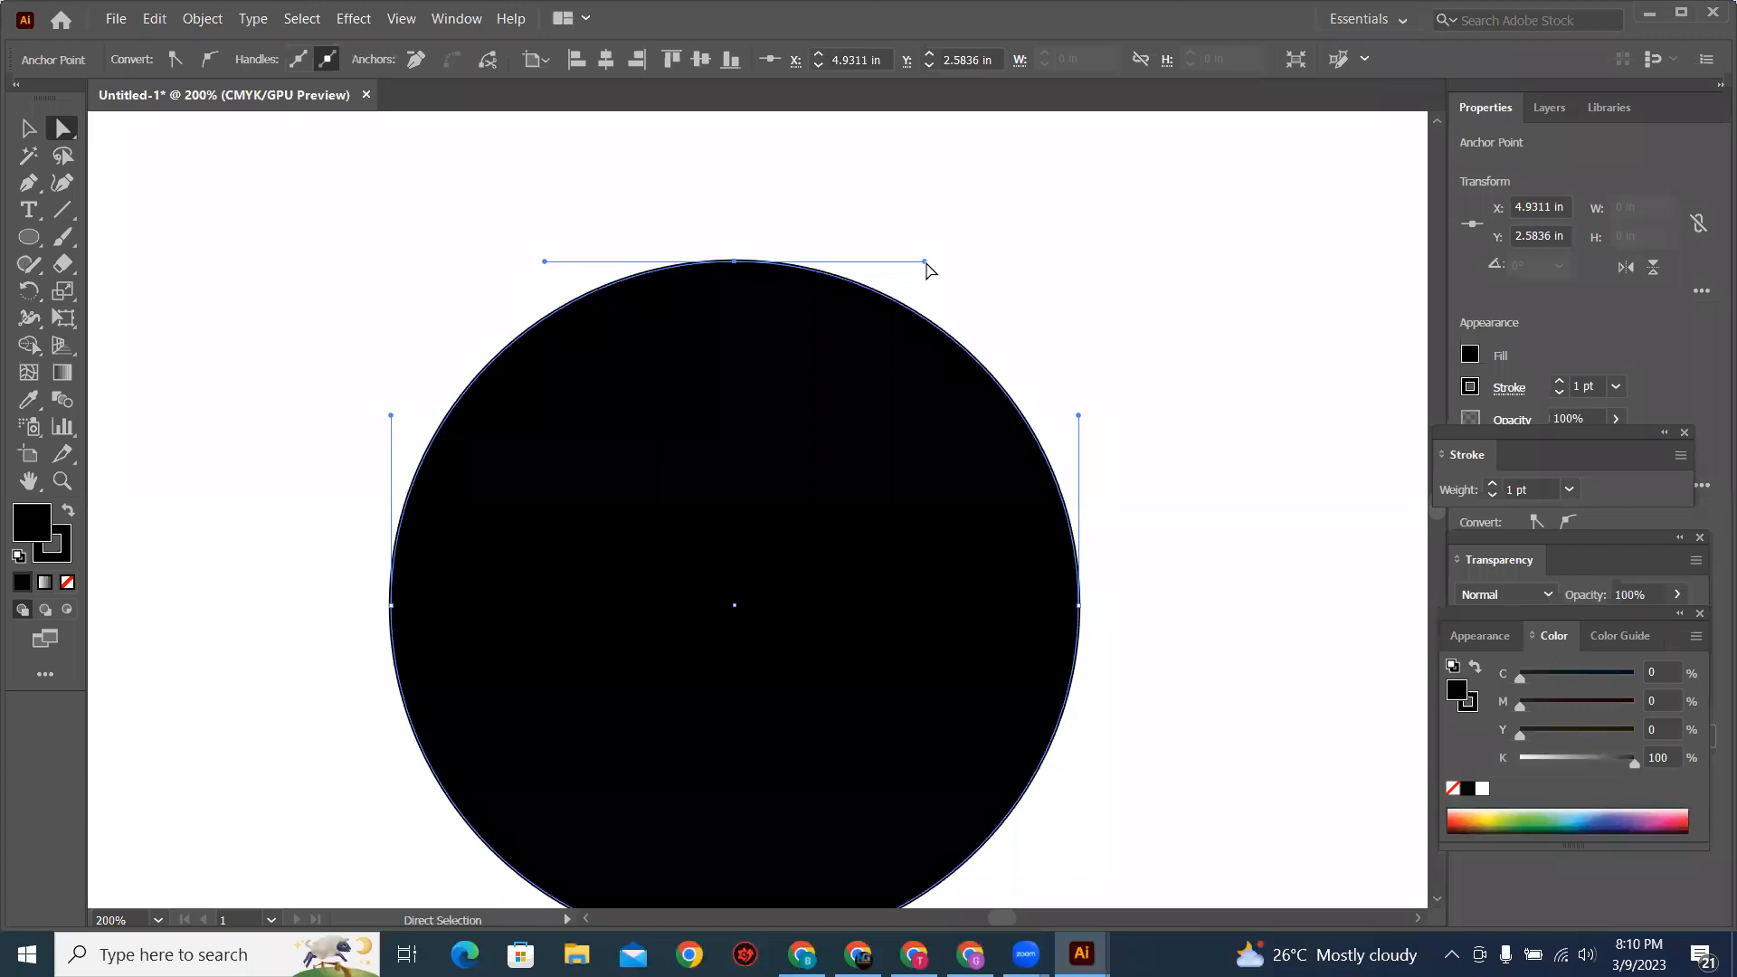
pyautogui.moveTo(919, 276); pyautogui.dragTo(863, 395)
pyautogui.hotkey('ctrl', '-')
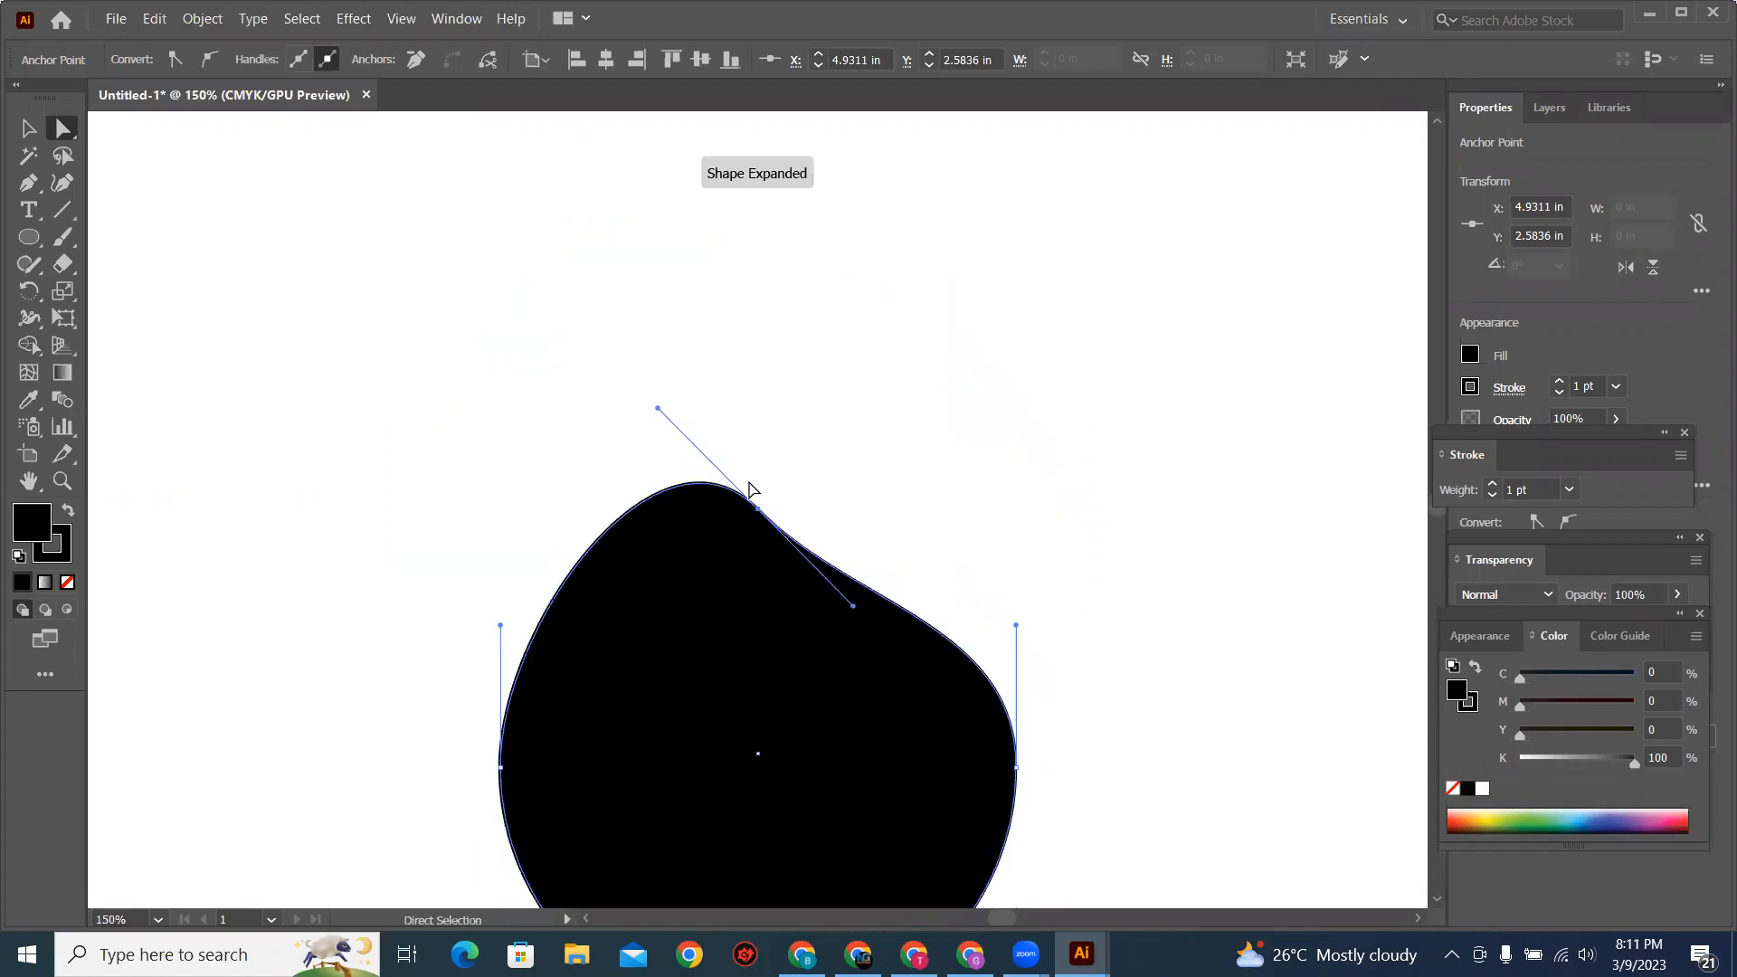
pyautogui.moveTo(659, 414); pyautogui.dragTo(731, 565)
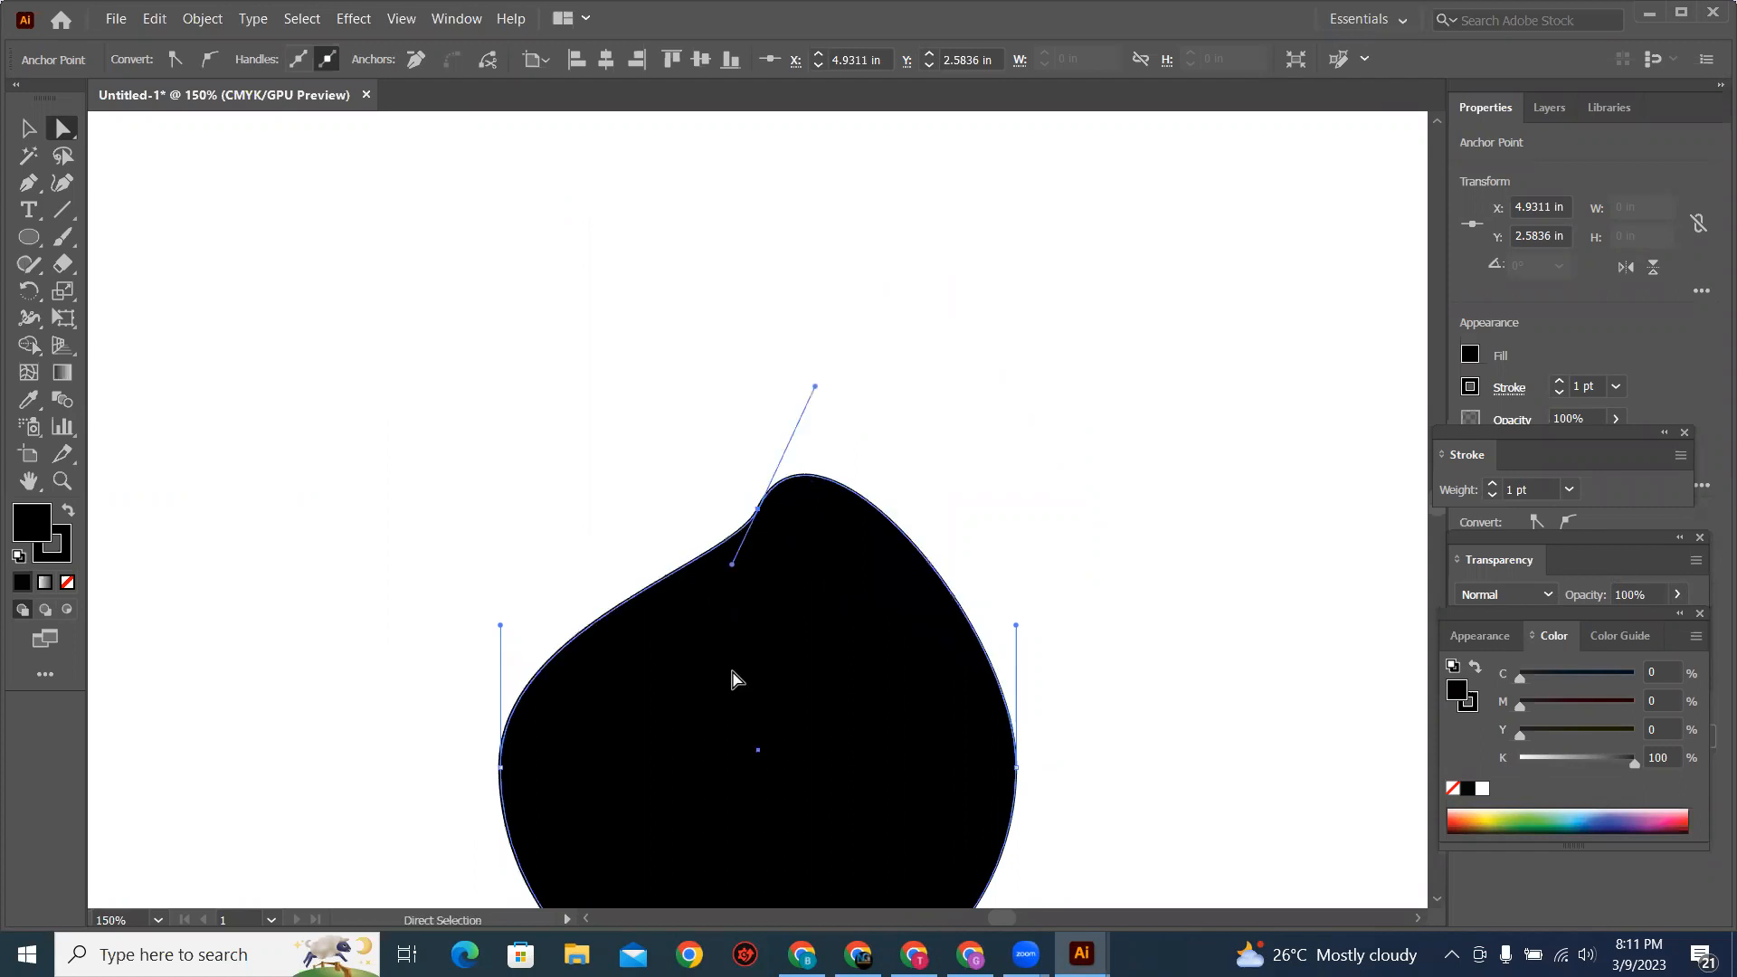
# Step: Pull the upper direction handles of the right and left anchor points inward to narrow the shape's upper sides
pyautogui.scroll(-3, 973, 448)
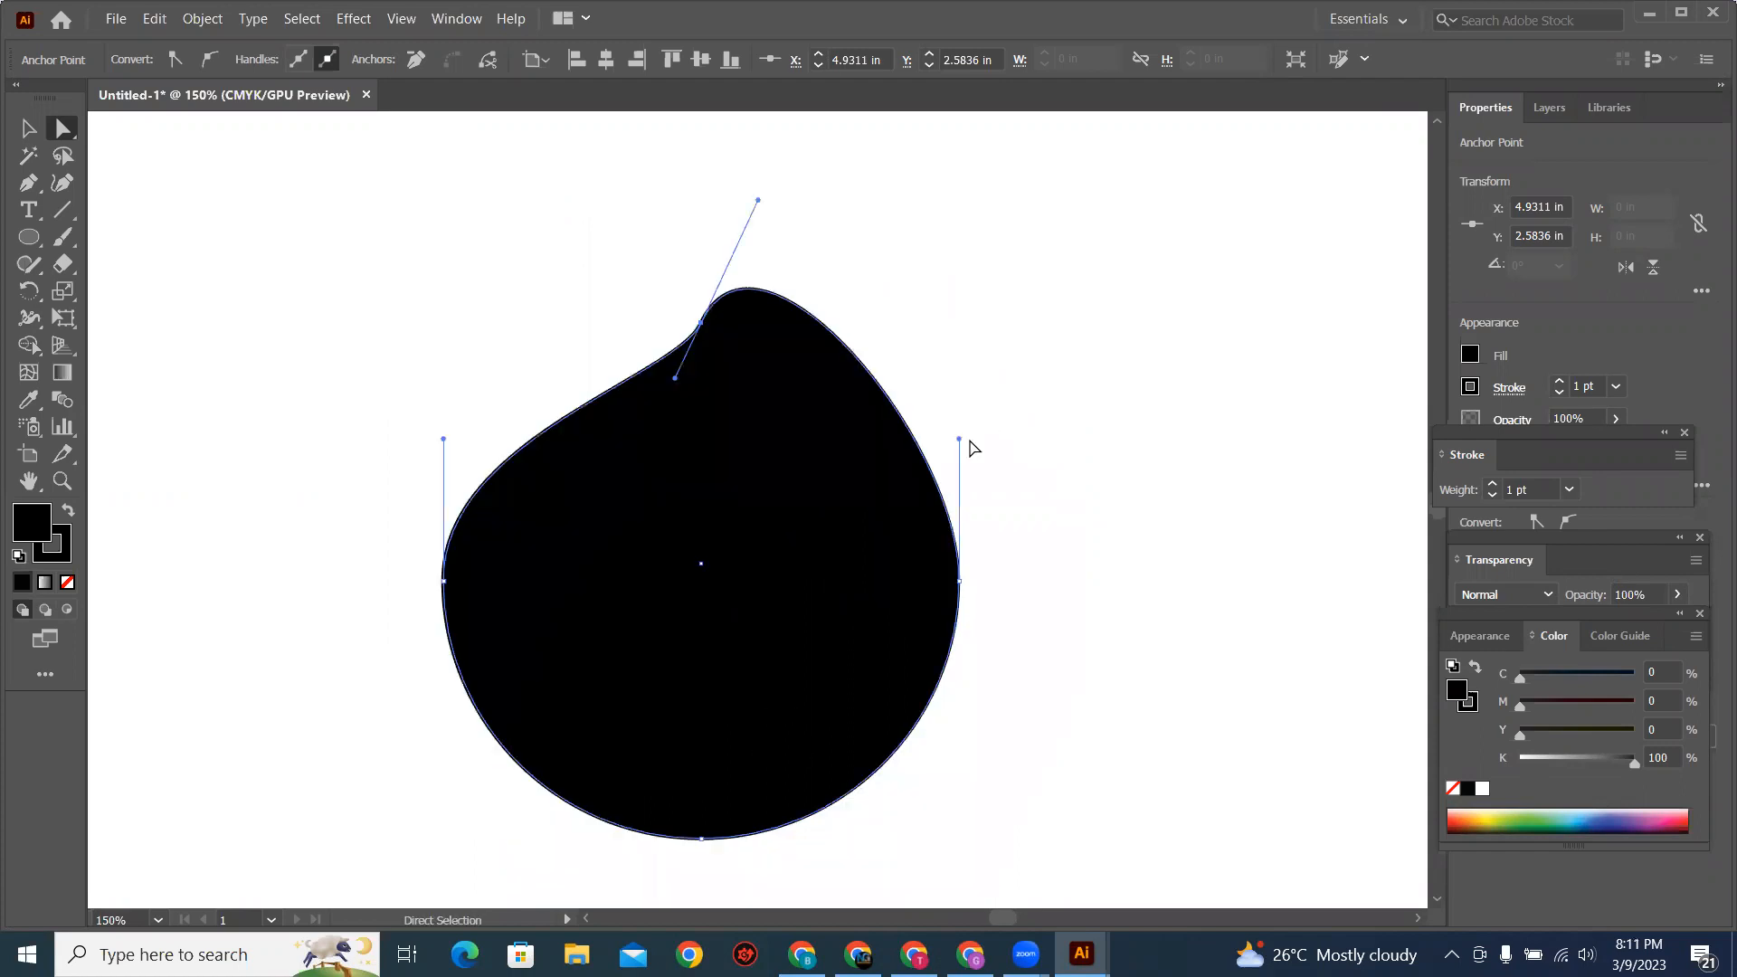
pyautogui.moveTo(906, 458); pyautogui.dragTo(895, 467)
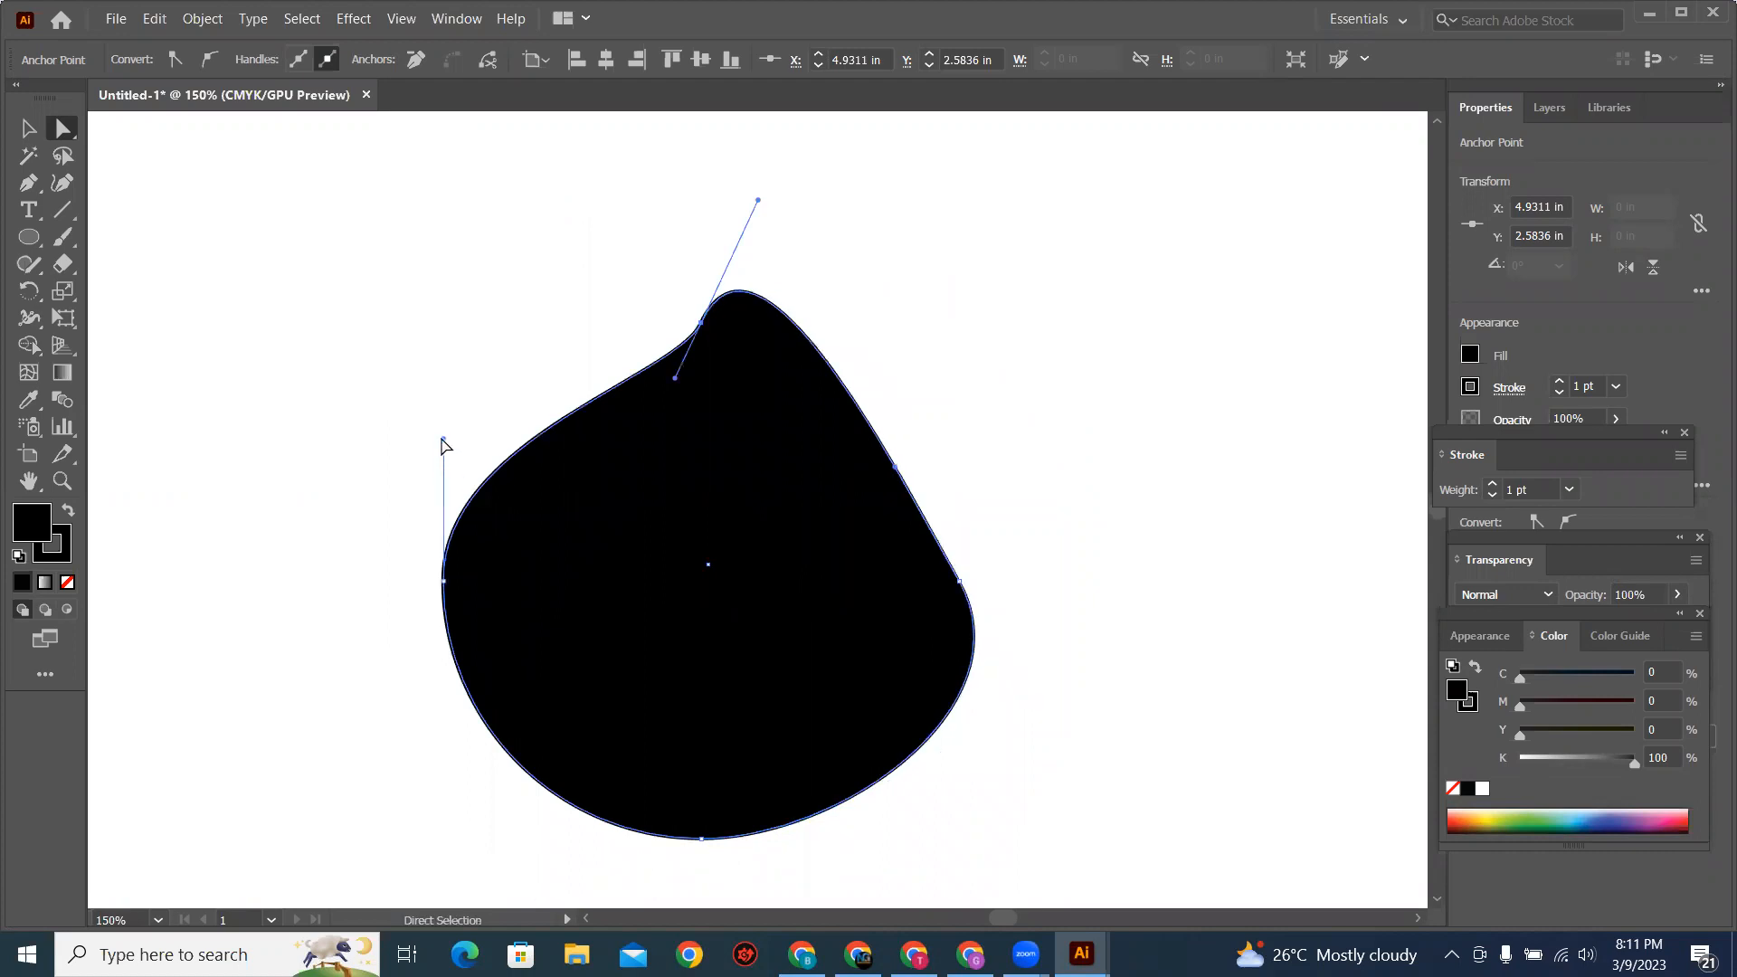
pyautogui.moveTo(512, 475); pyautogui.dragTo(569, 490)
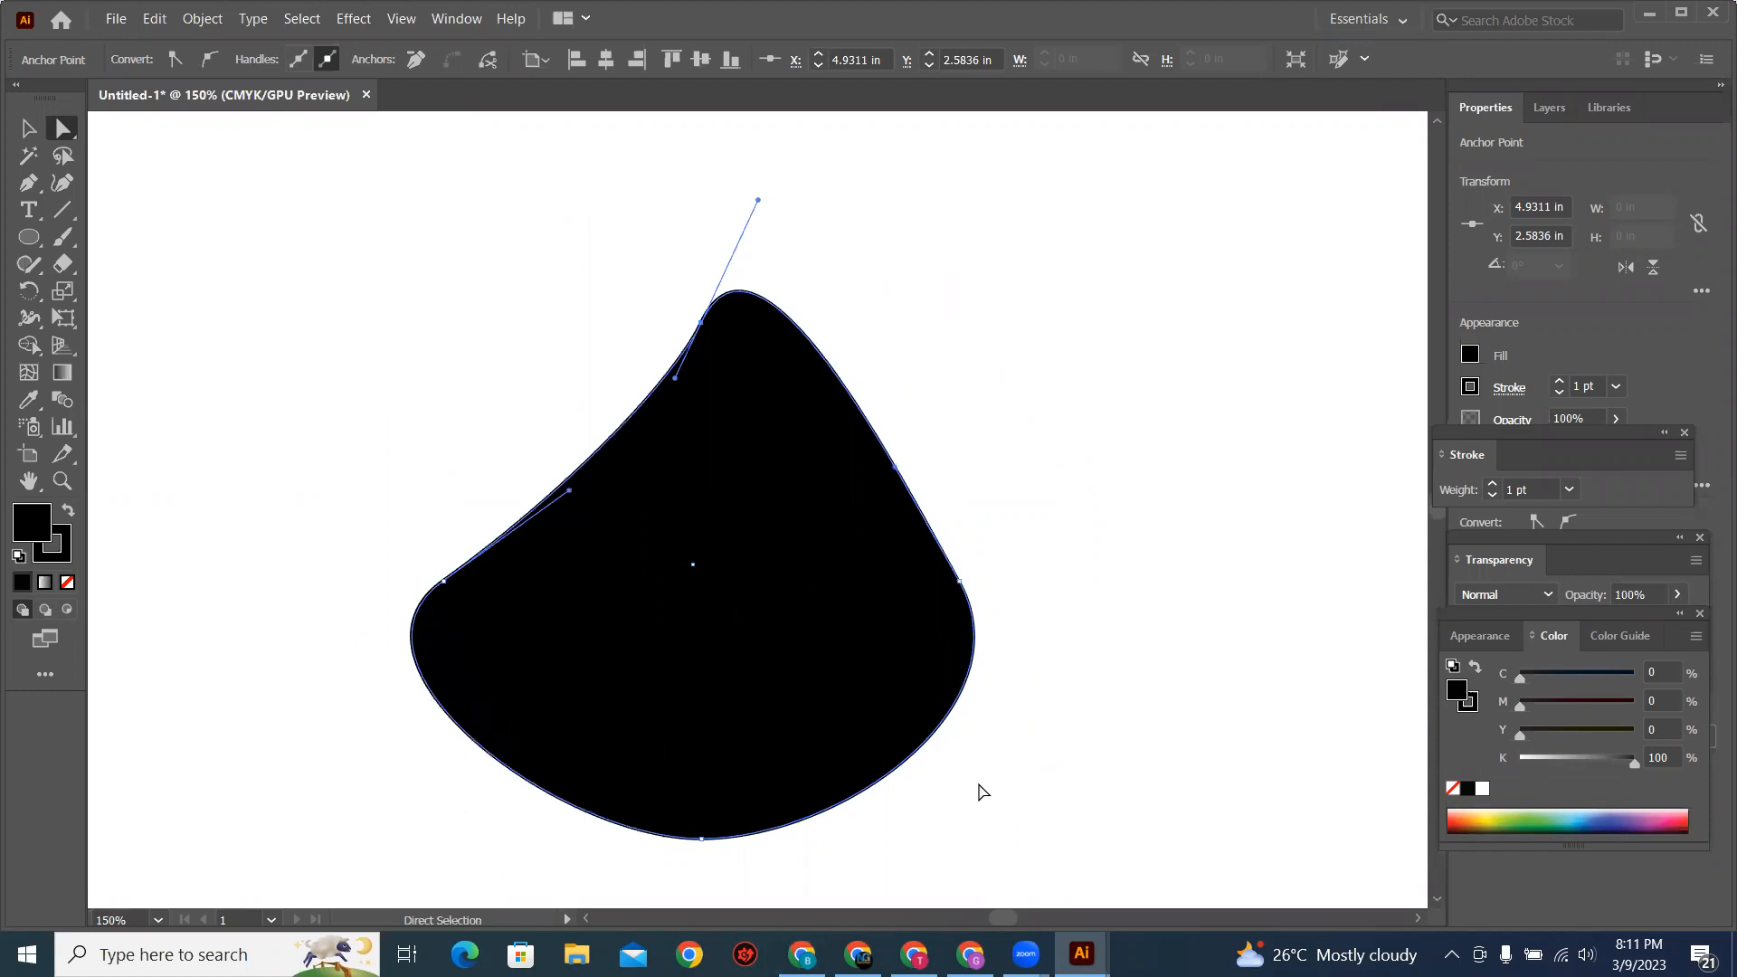
# Step: Select the right anchor point and pull its lower handle and the bottom anchor's right handle inward, curving the lower-right side inward
pyautogui.click(959, 581)
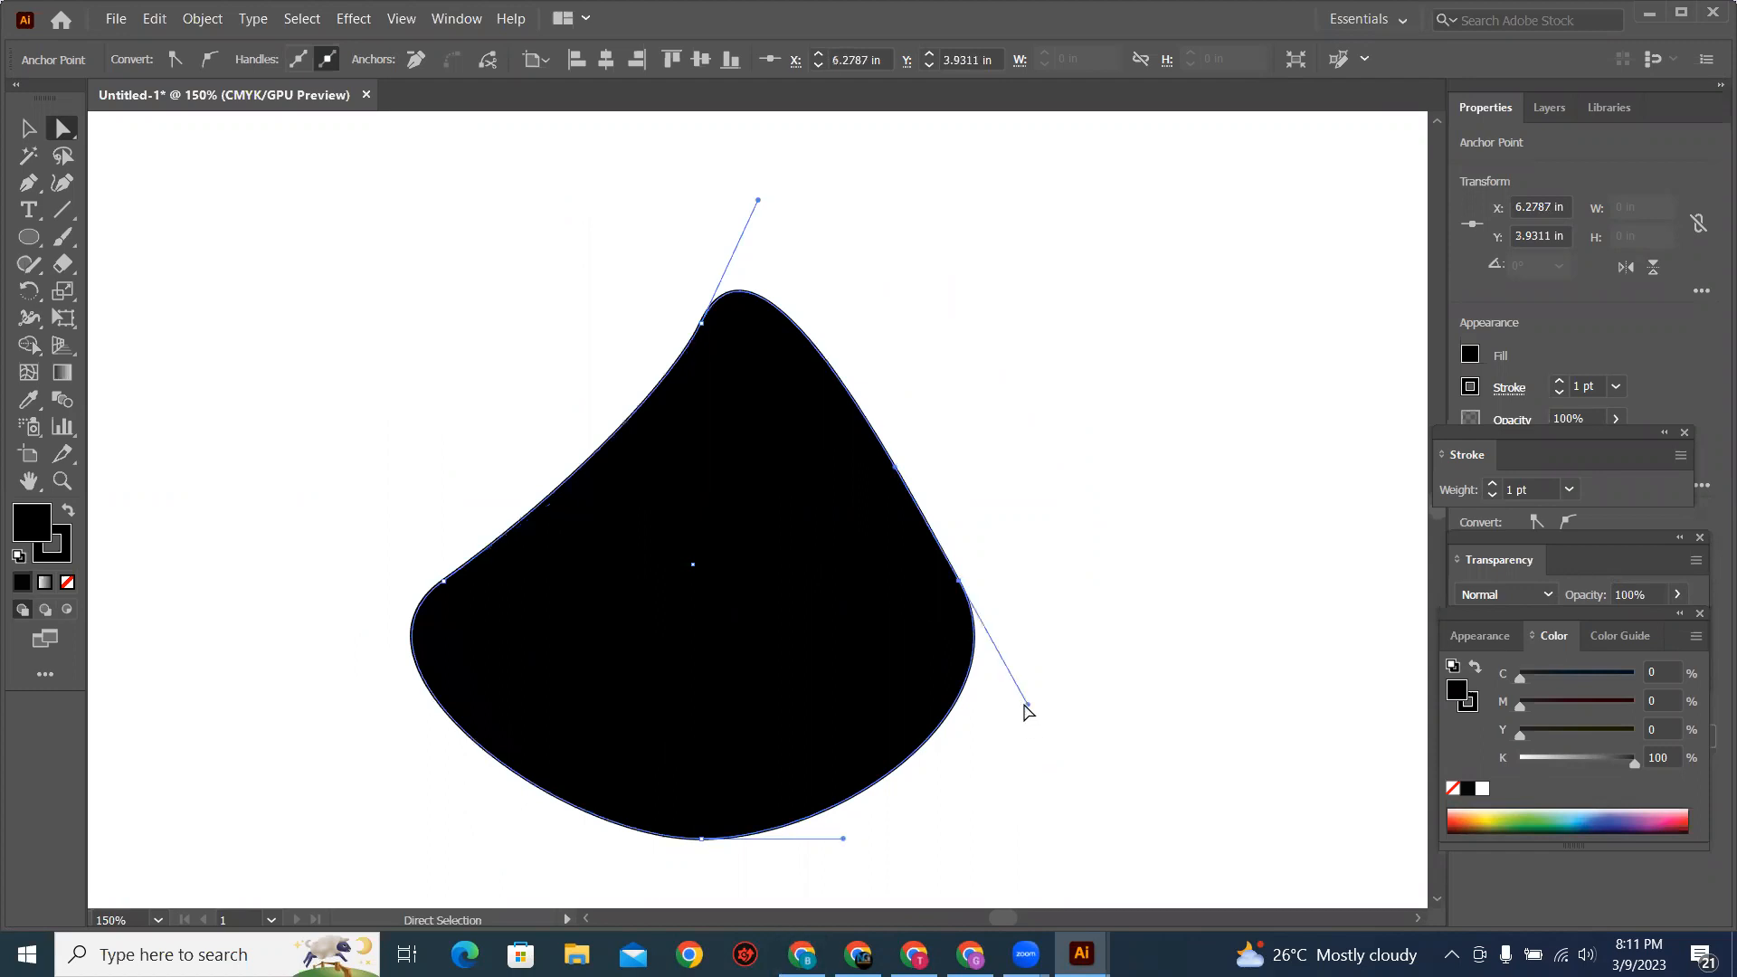
pyautogui.moveTo(1028, 705); pyautogui.dragTo(799, 646)
pyautogui.moveTo(844, 840); pyautogui.dragTo(692, 720)
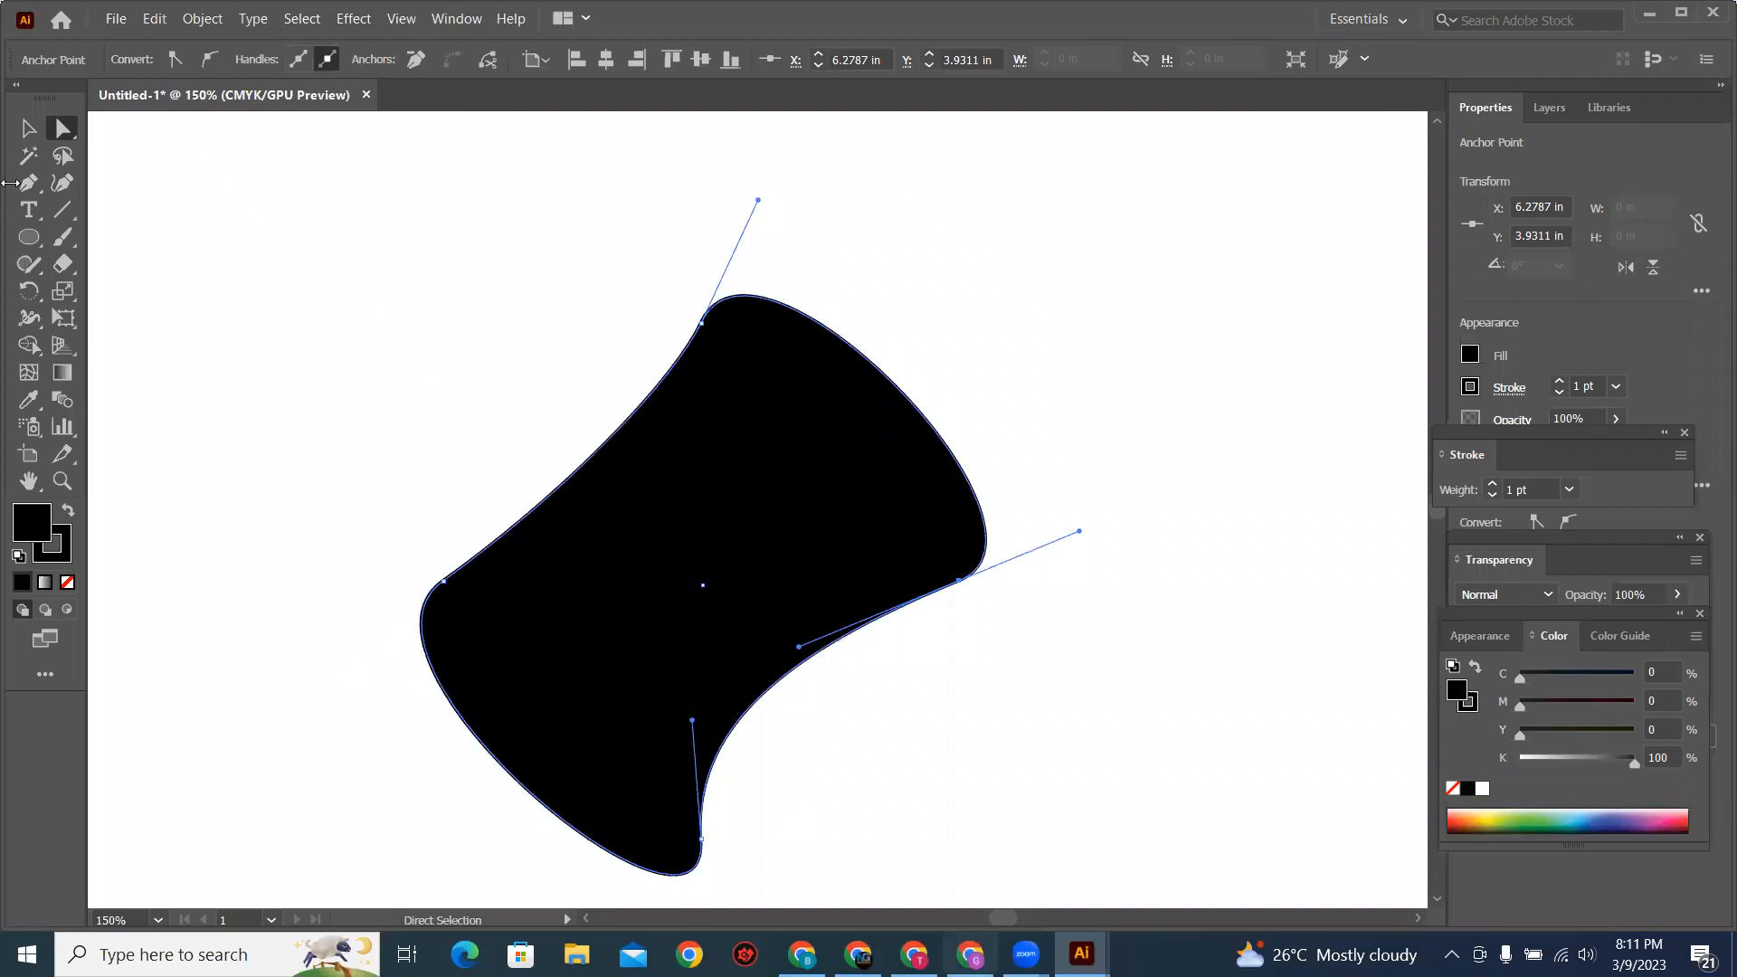
# Step: Delete the reshaped circle completely from the artboard
pyautogui.click(28, 129)
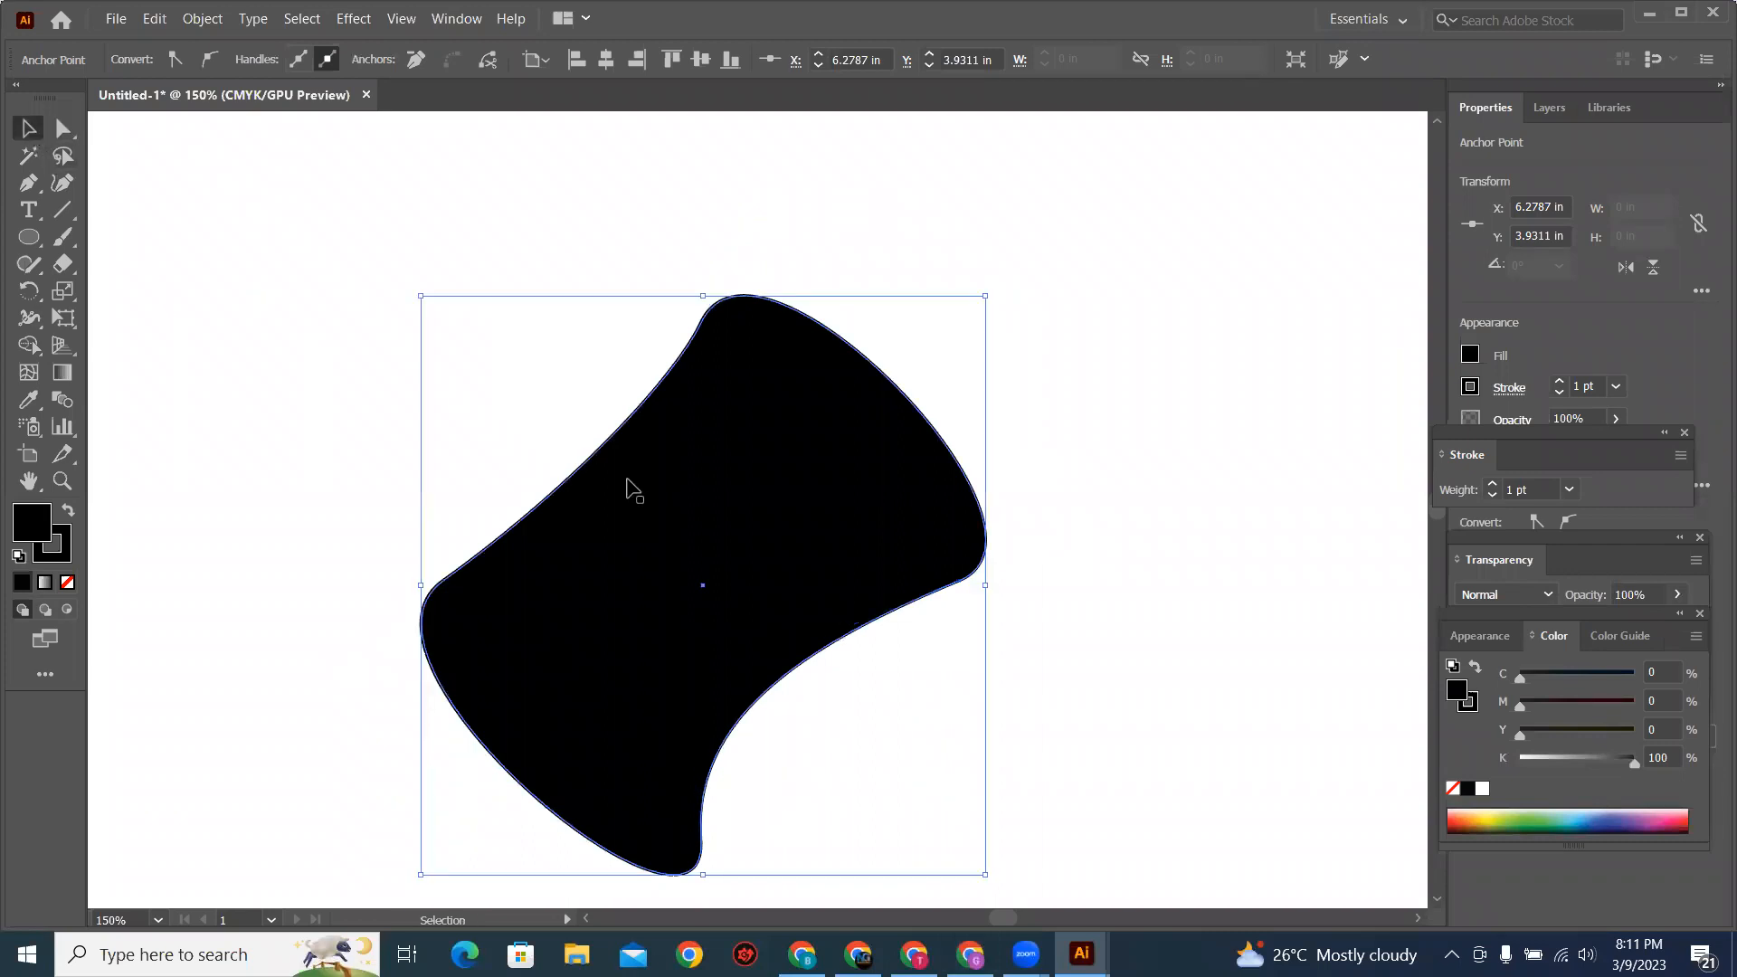
pyautogui.press('Delete')
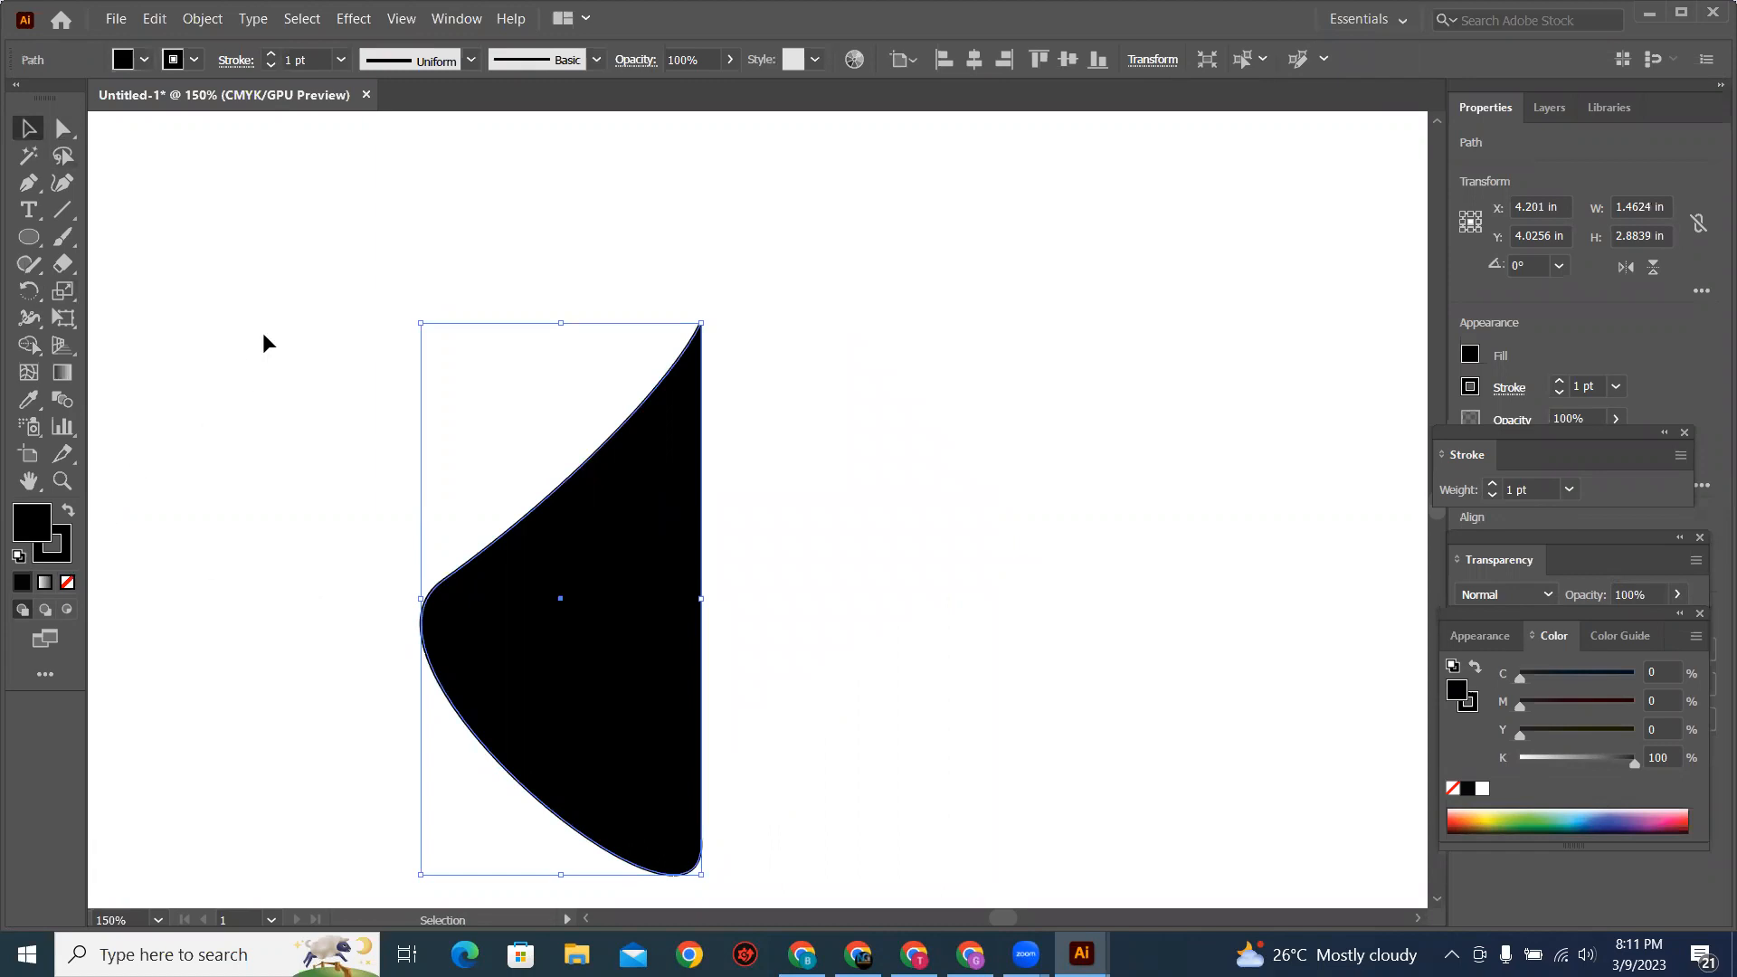
pyautogui.press('Delete')
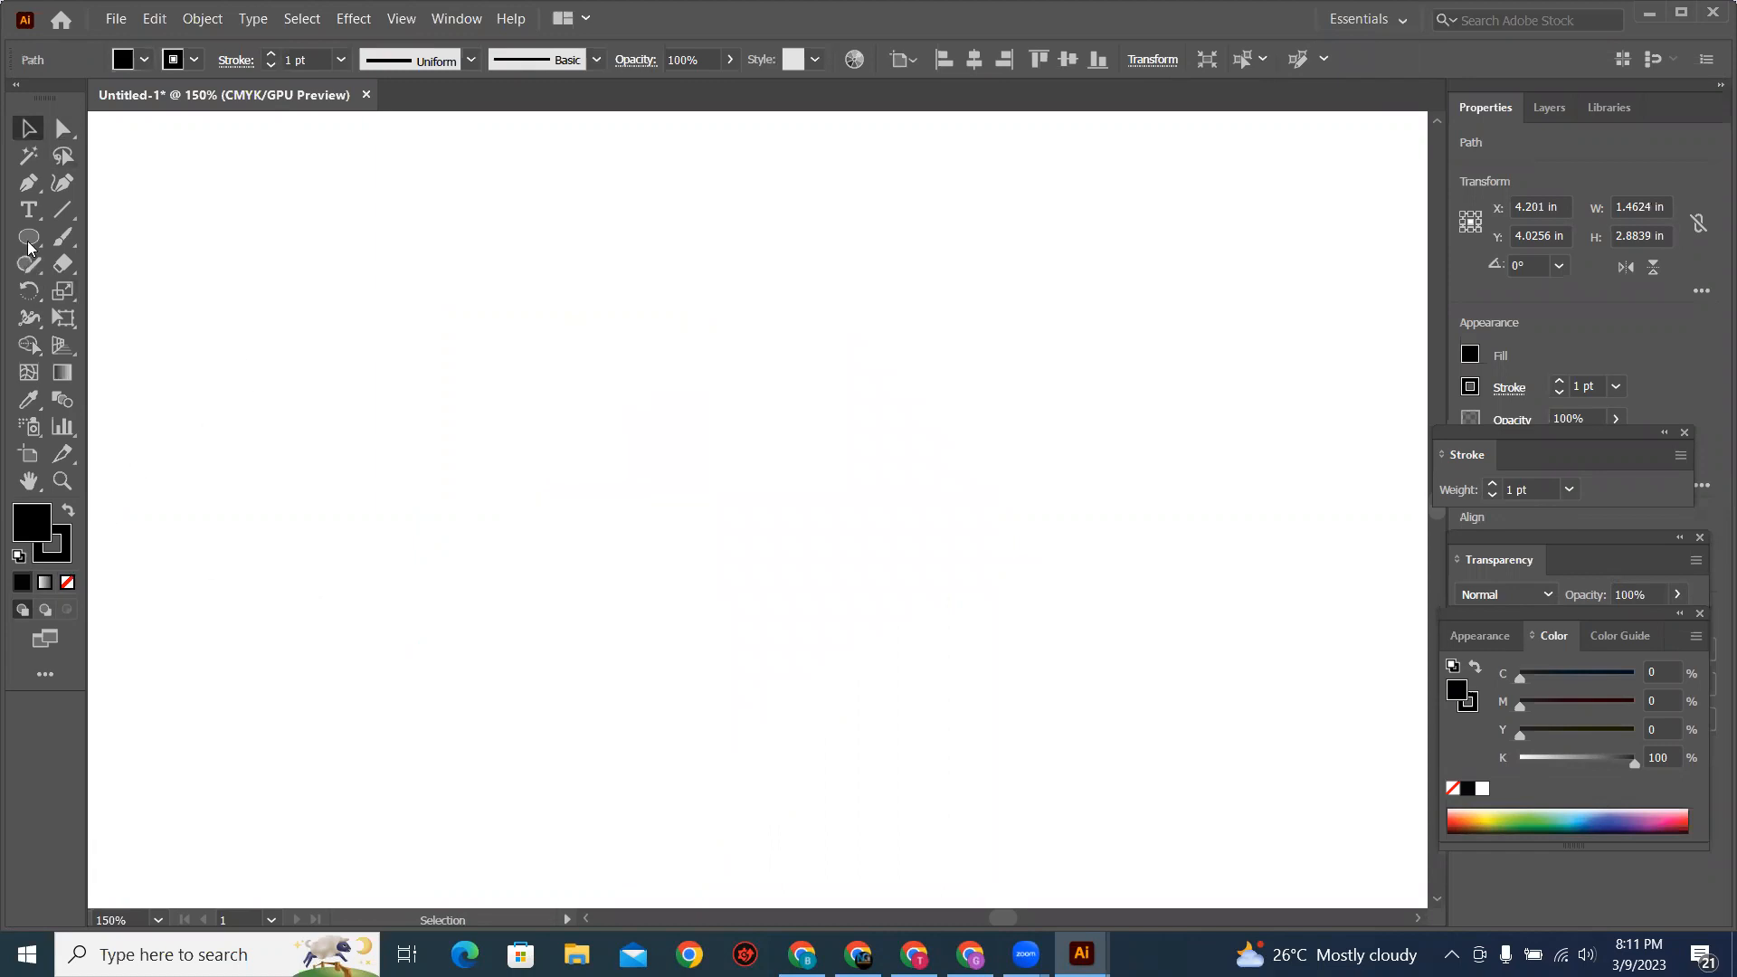
# Step: Draw a black square about 2.42 in per side with the Rectangle tool
pyautogui.click(95, 245)
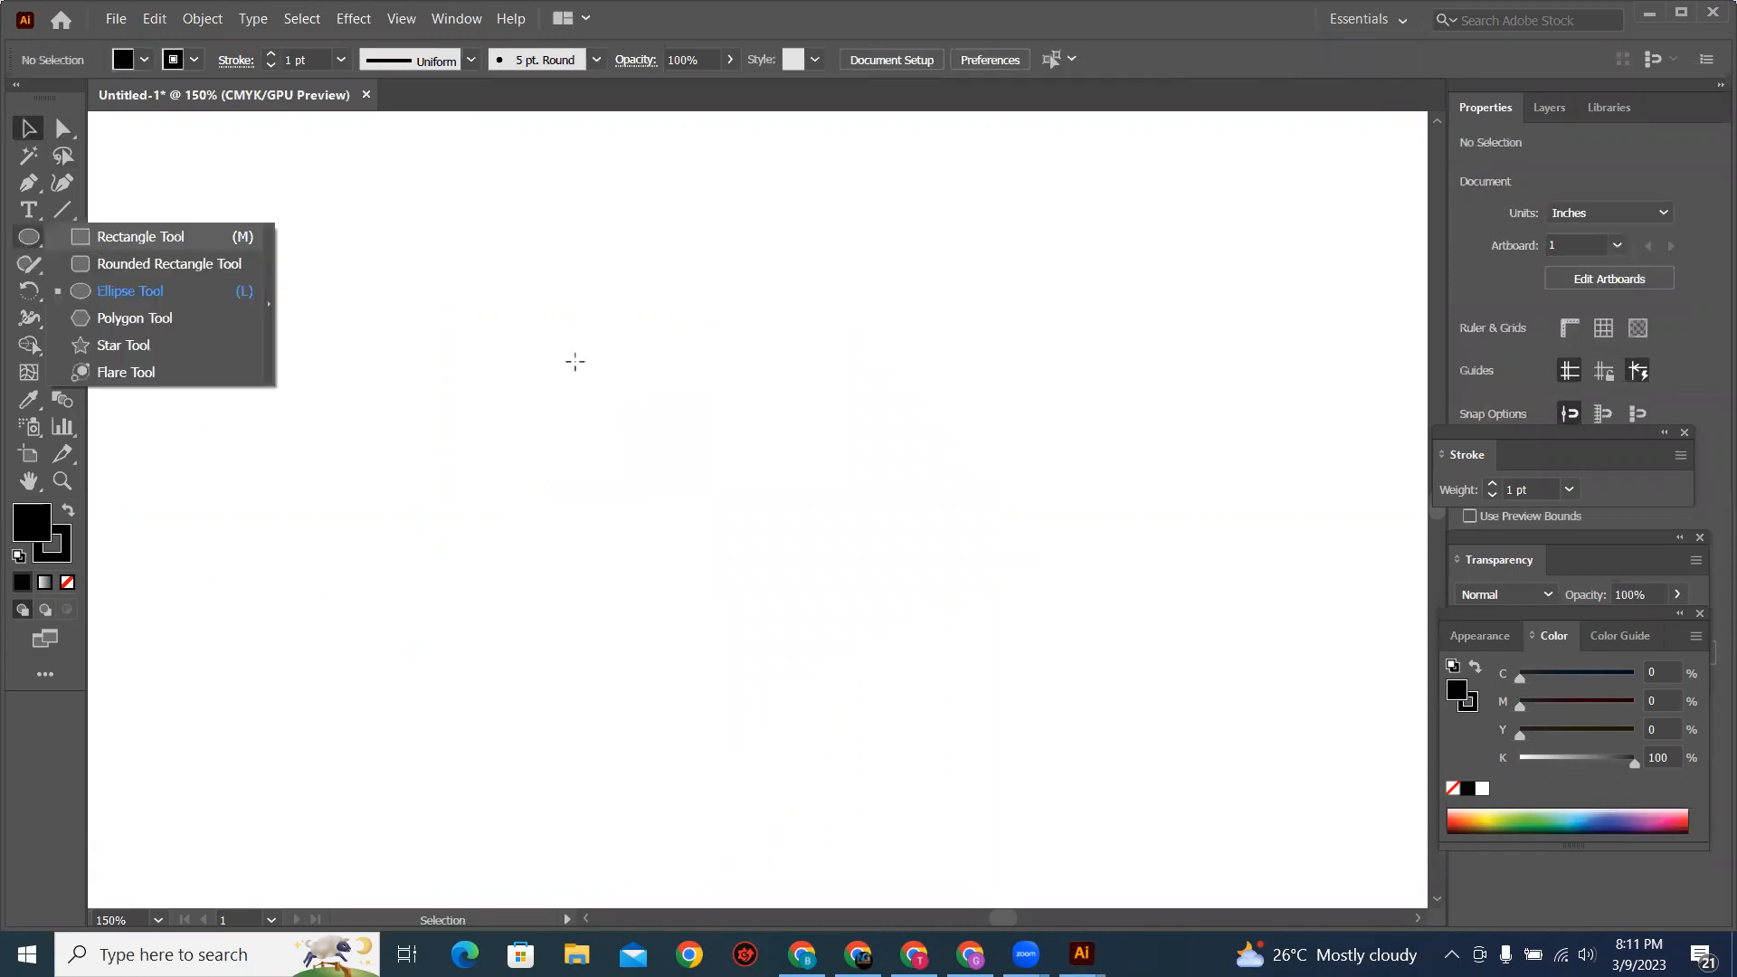
pyautogui.press('m')
pyautogui.moveTo(500, 301); pyautogui.dragTo(745, 545)
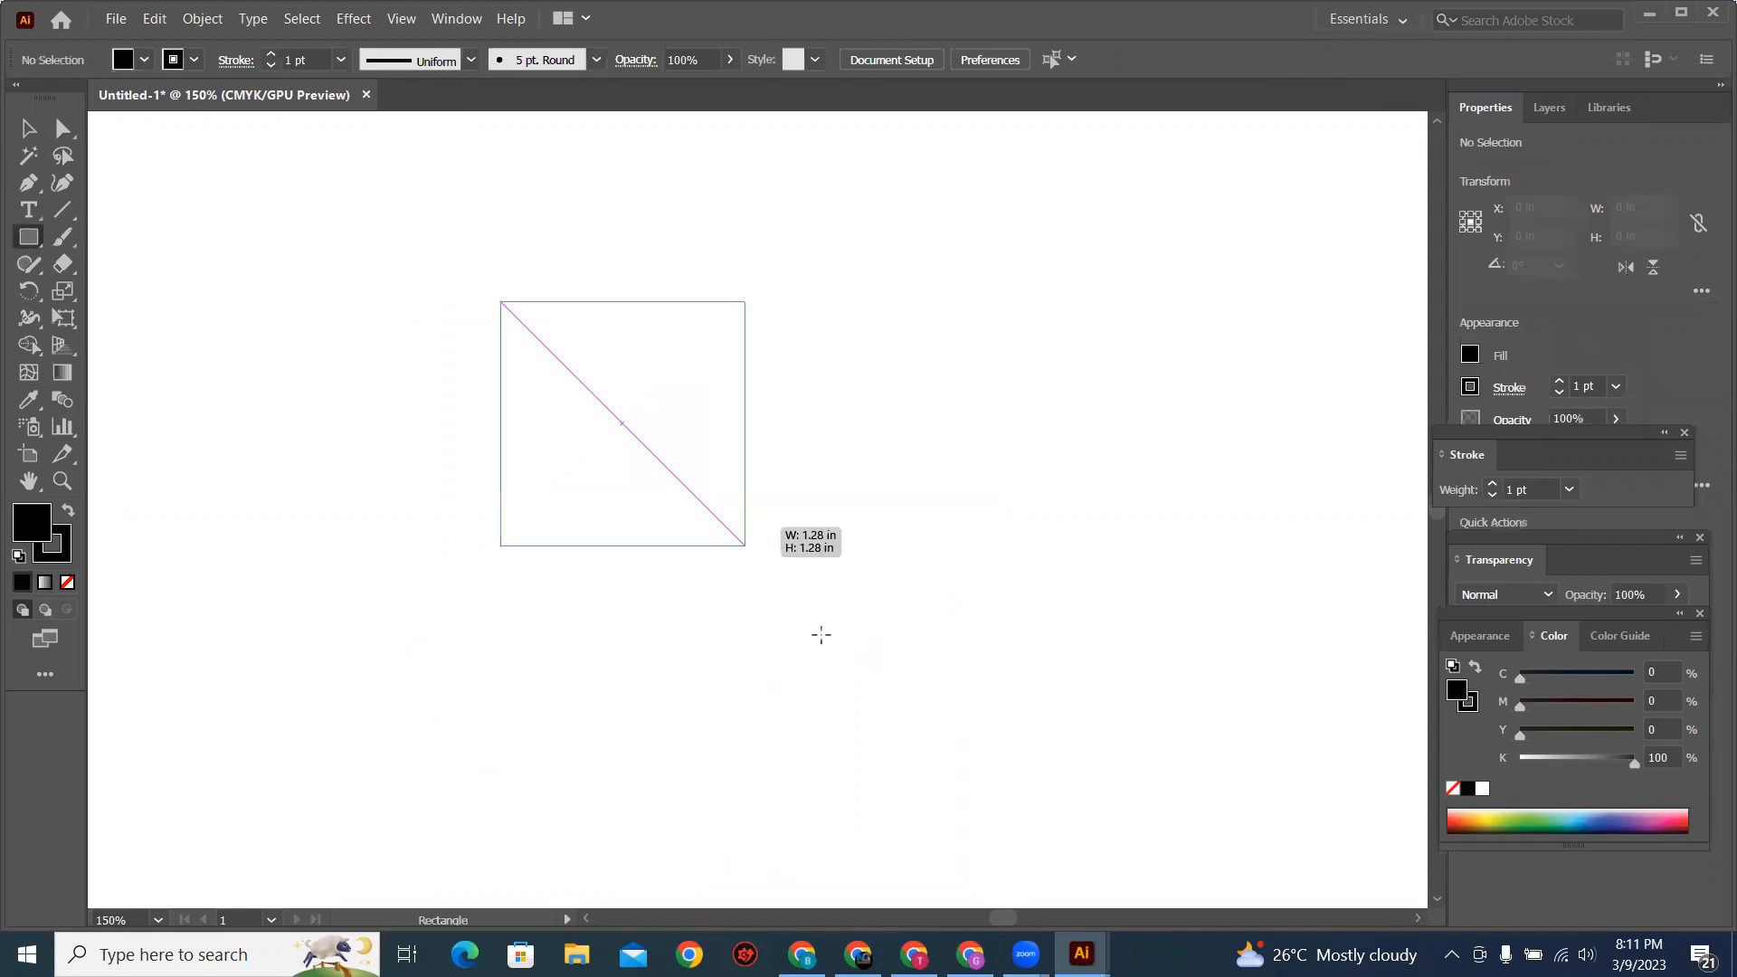
pyautogui.moveTo(822, 634); pyautogui.dragTo(964, 765)
pyautogui.scroll(-1, 940, 503)
pyautogui.hscroll(1, 940, 503)
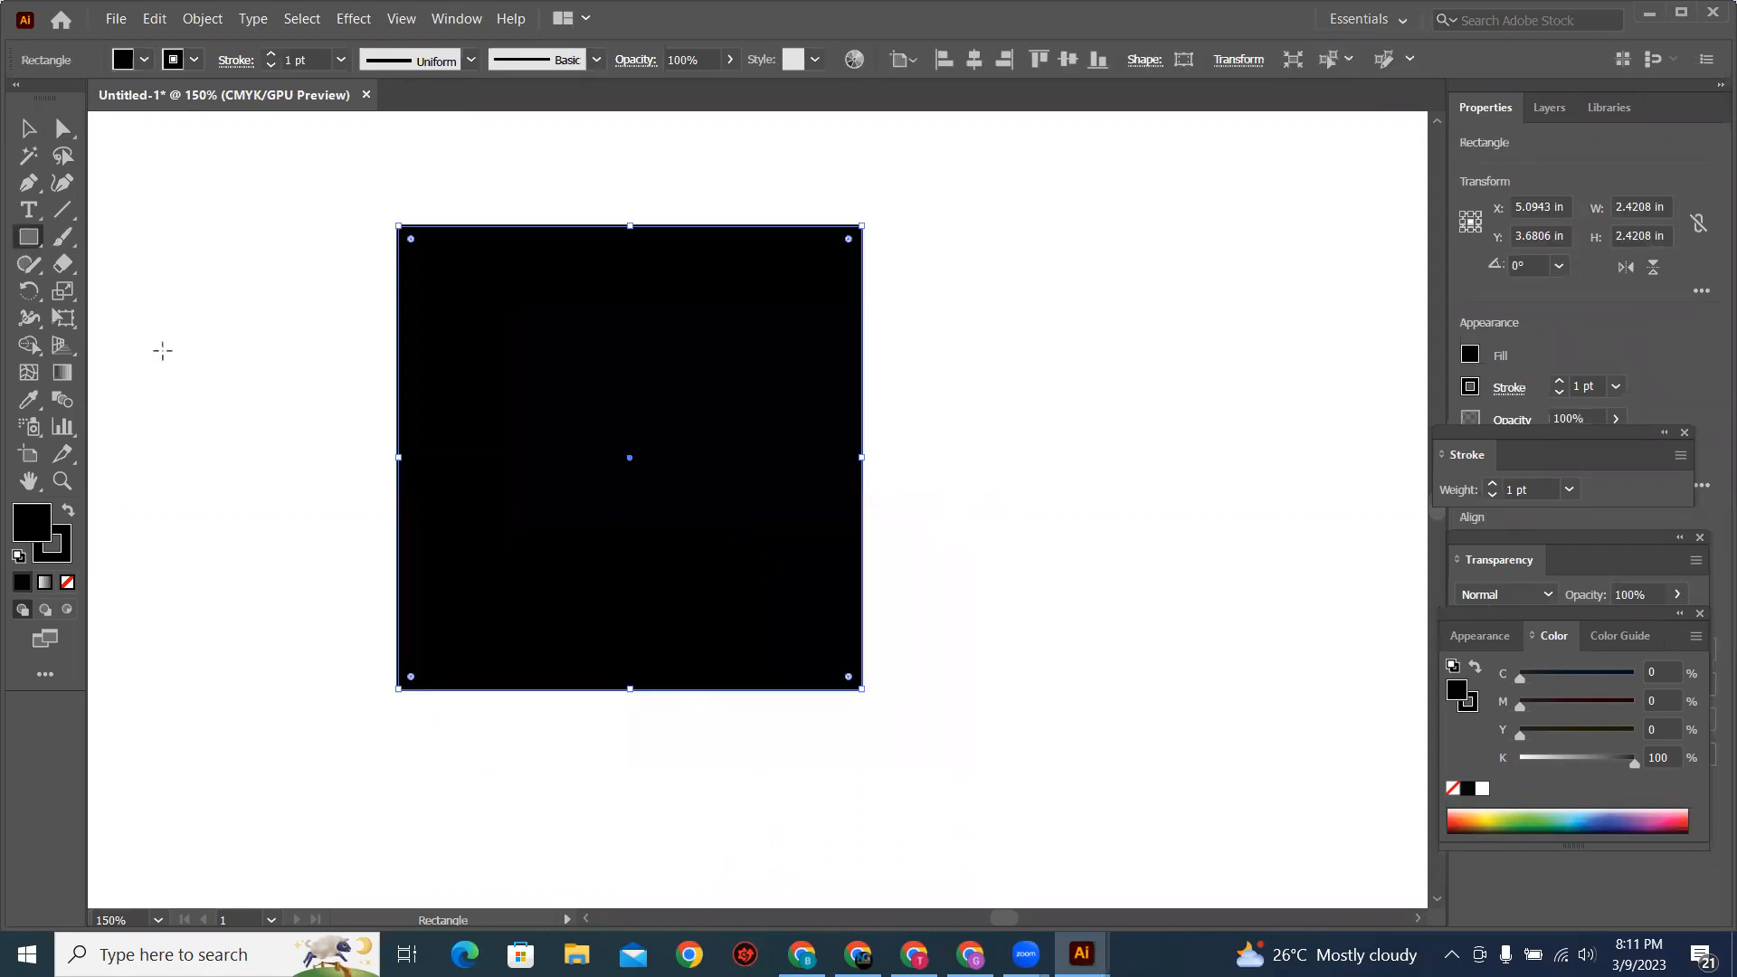
# Step: Select the square's two top anchor points with the Direct Selection tool
pyautogui.press('v')
pyautogui.press('a')
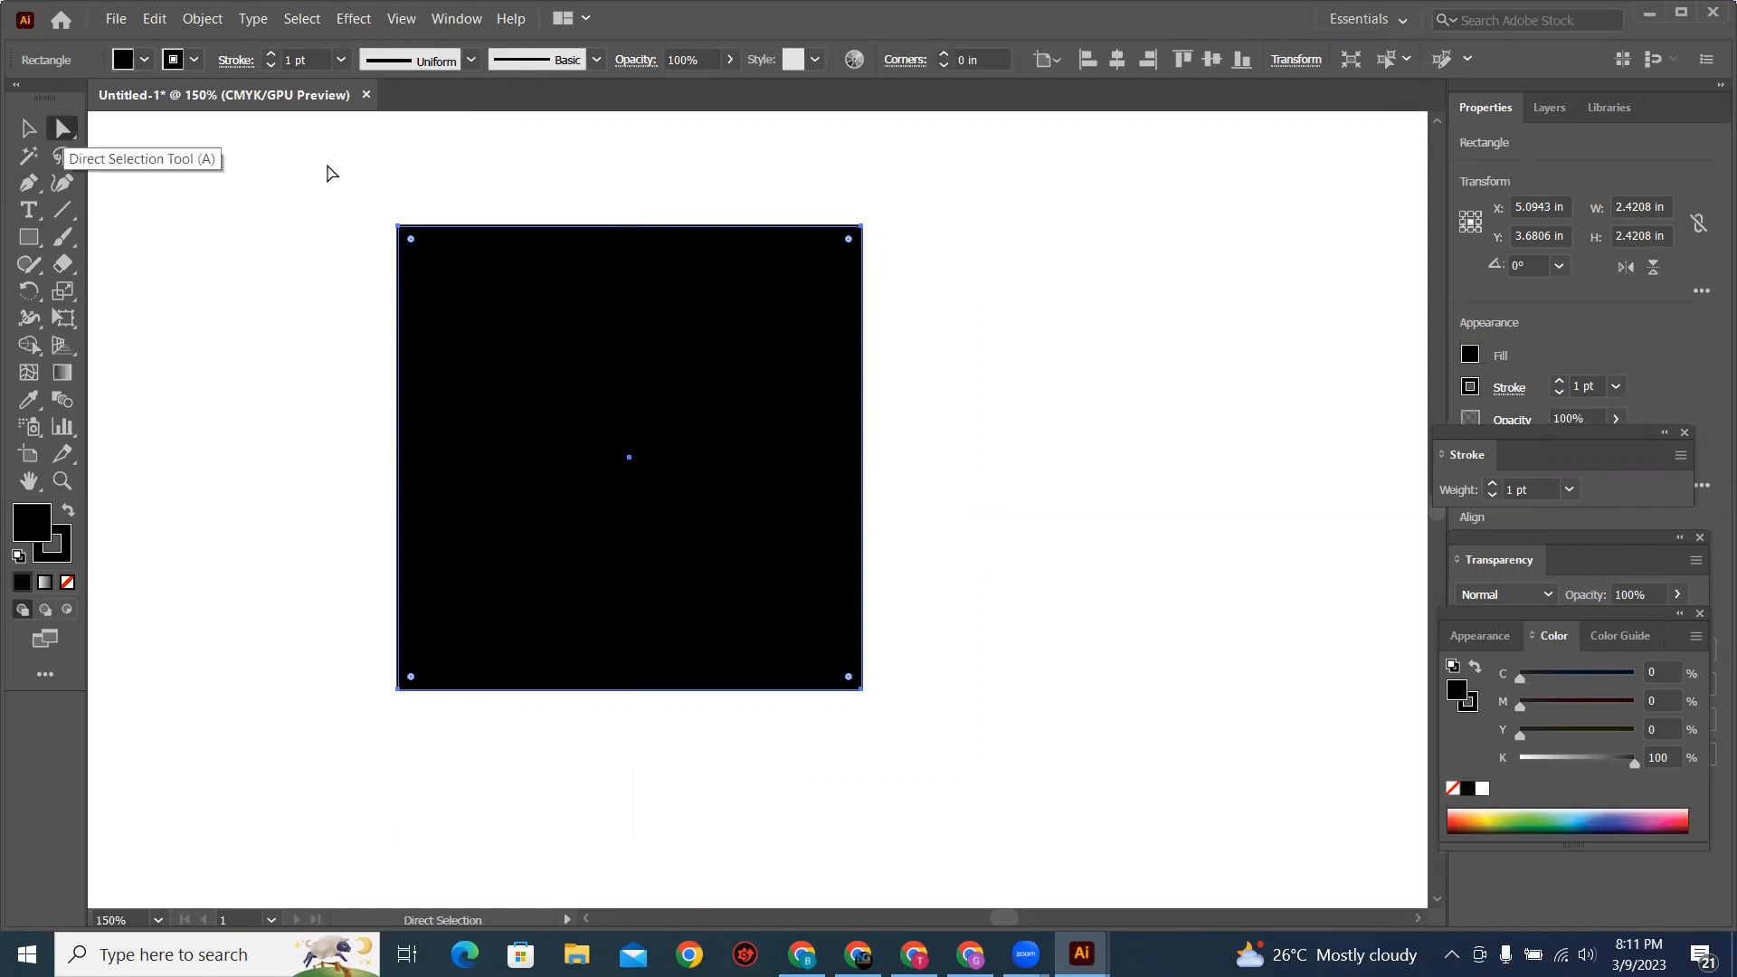
pyautogui.moveTo(326, 163); pyautogui.dragTo(937, 288)
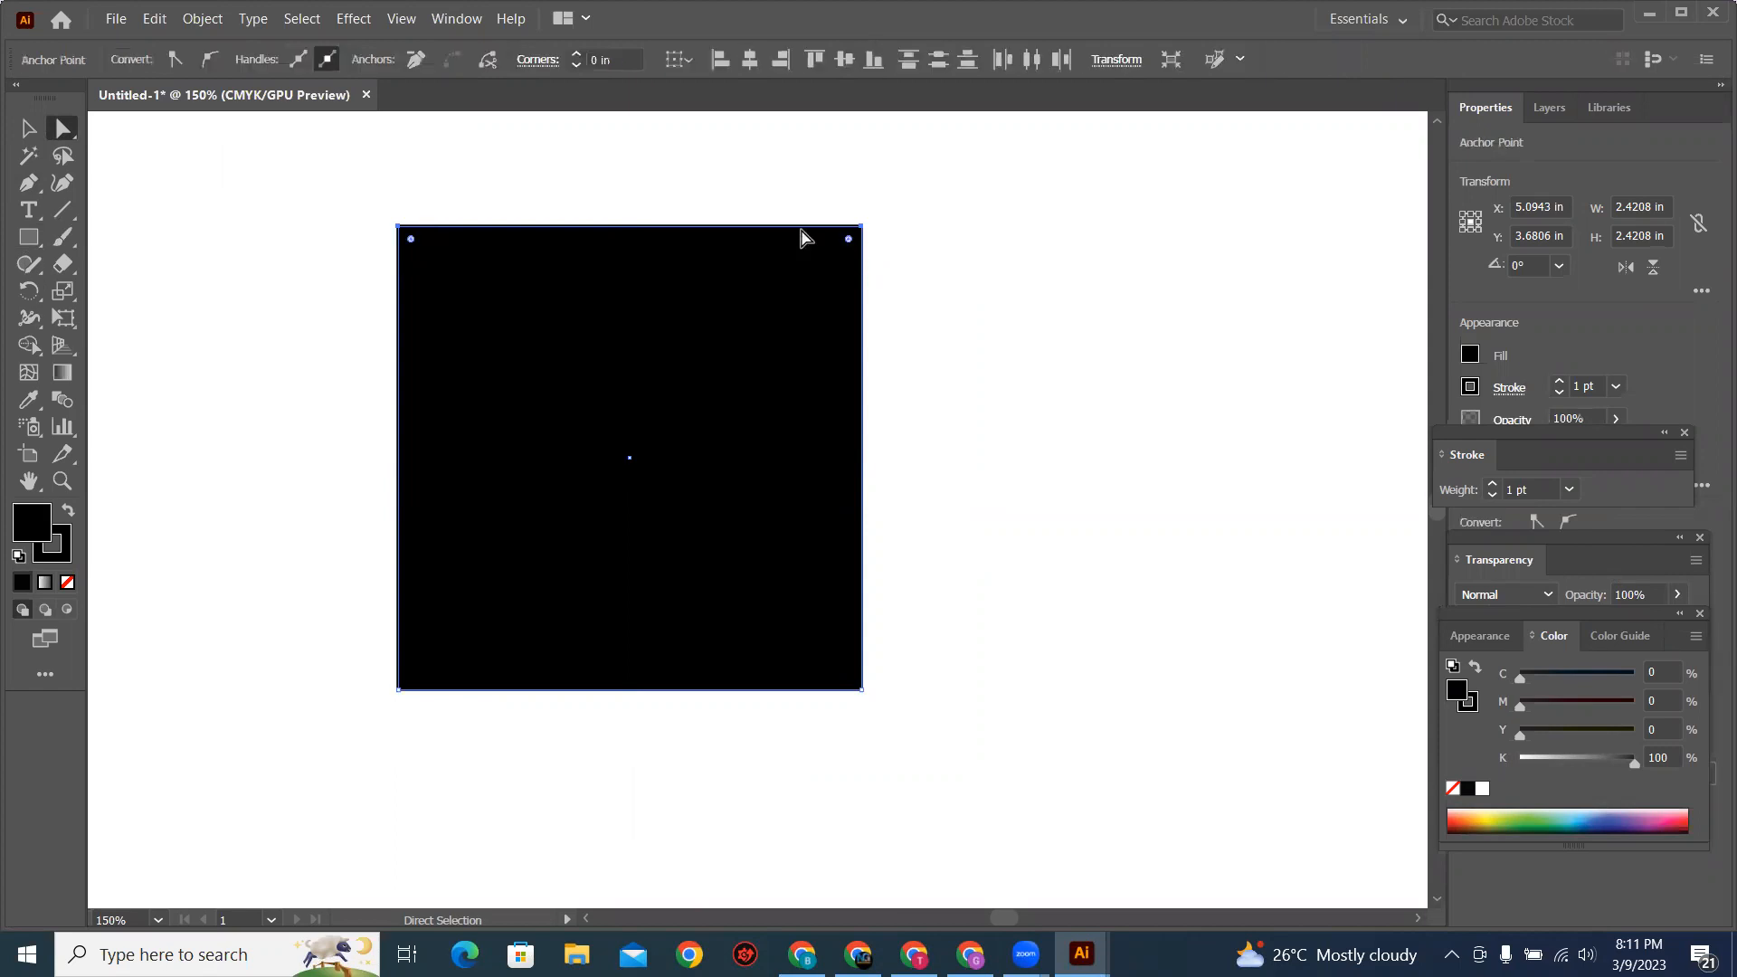
# Step: Slant the square by moving its top edge about 1.18 in right and to several other positions, and undo all the moves
pyautogui.moveTo(828, 228); pyautogui.dragTo(1050, 228)
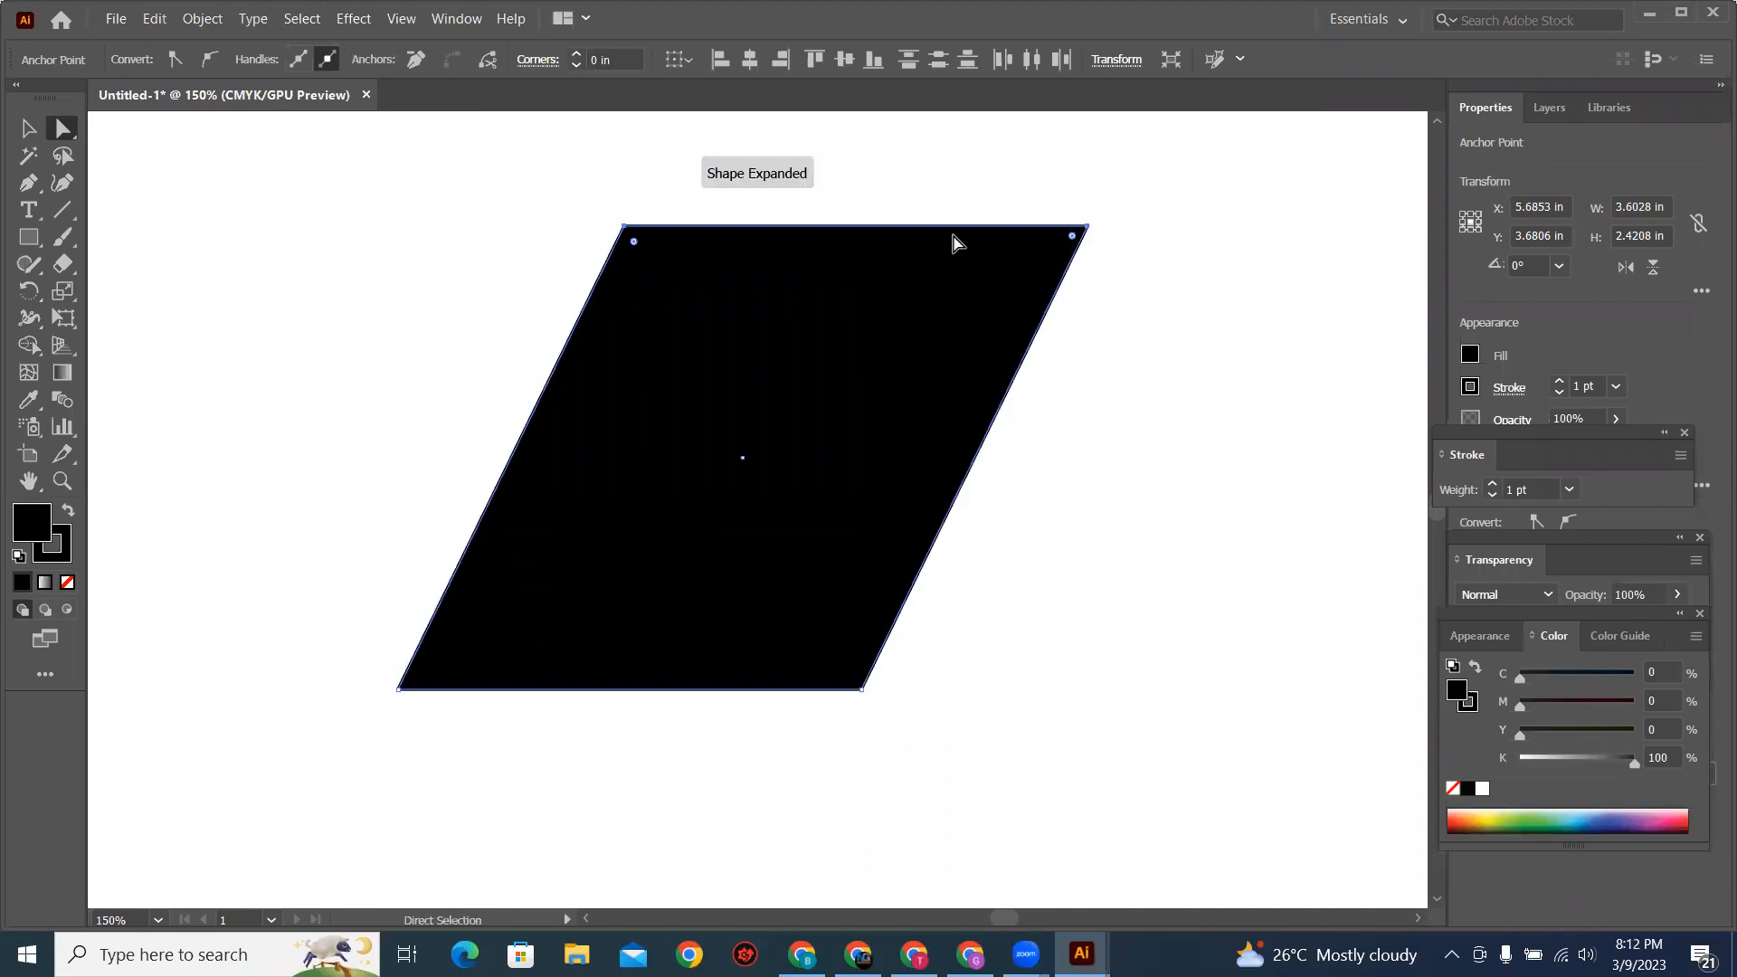
pyautogui.moveTo(713, 241); pyautogui.dragTo(439, 401)
pyautogui.moveTo(633, 477); pyautogui.dragTo(910, 365)
pyautogui.moveTo(568, 342); pyautogui.dragTo(566, 341)
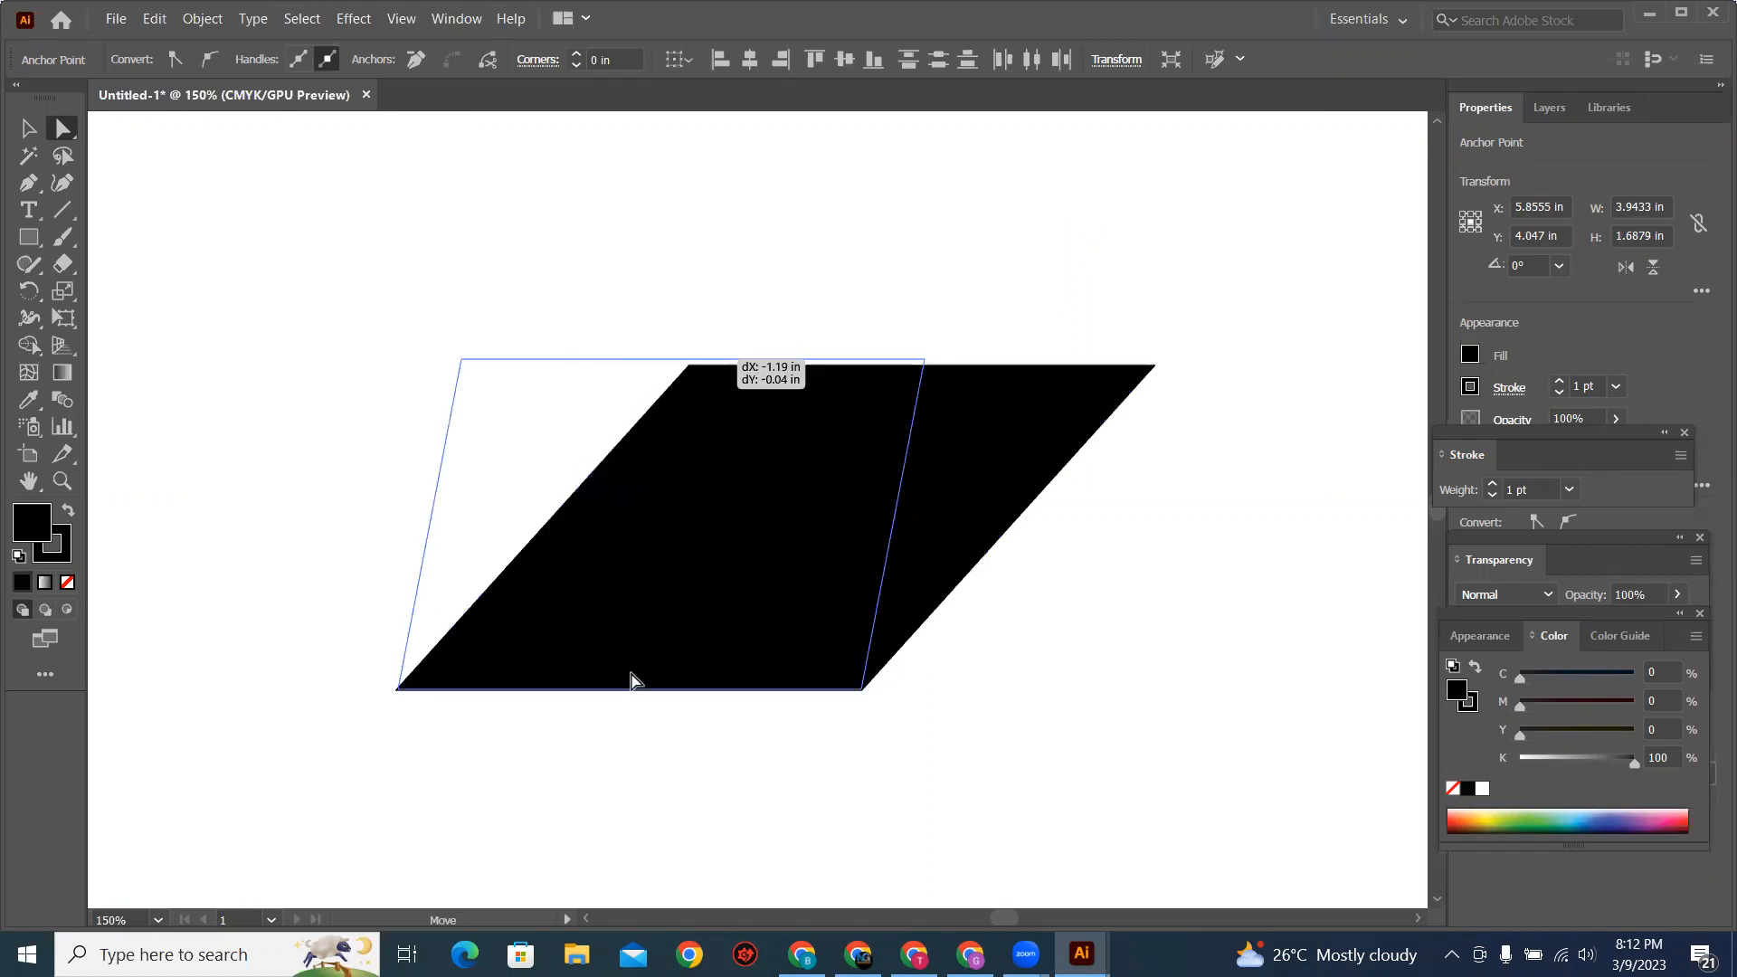
pyautogui.hotkey('ctrl', 'z')
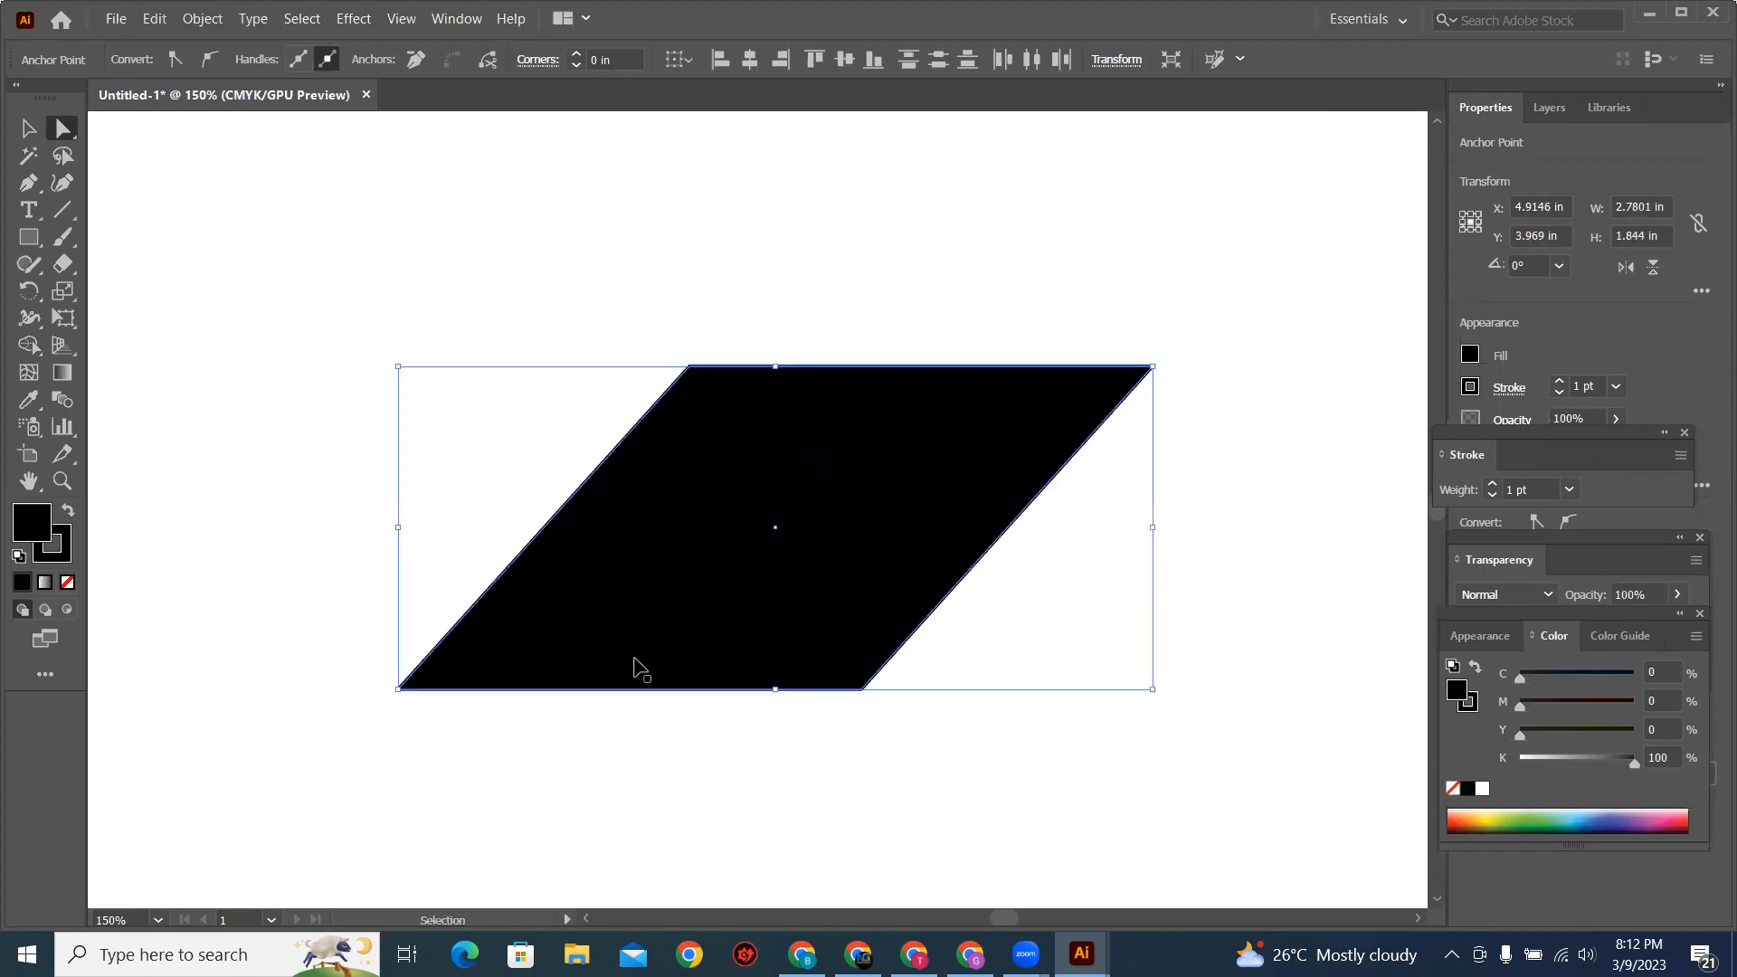
pyautogui.hotkey('ctrl', 'z')
pyautogui.hotkey('ctrl', 'z')
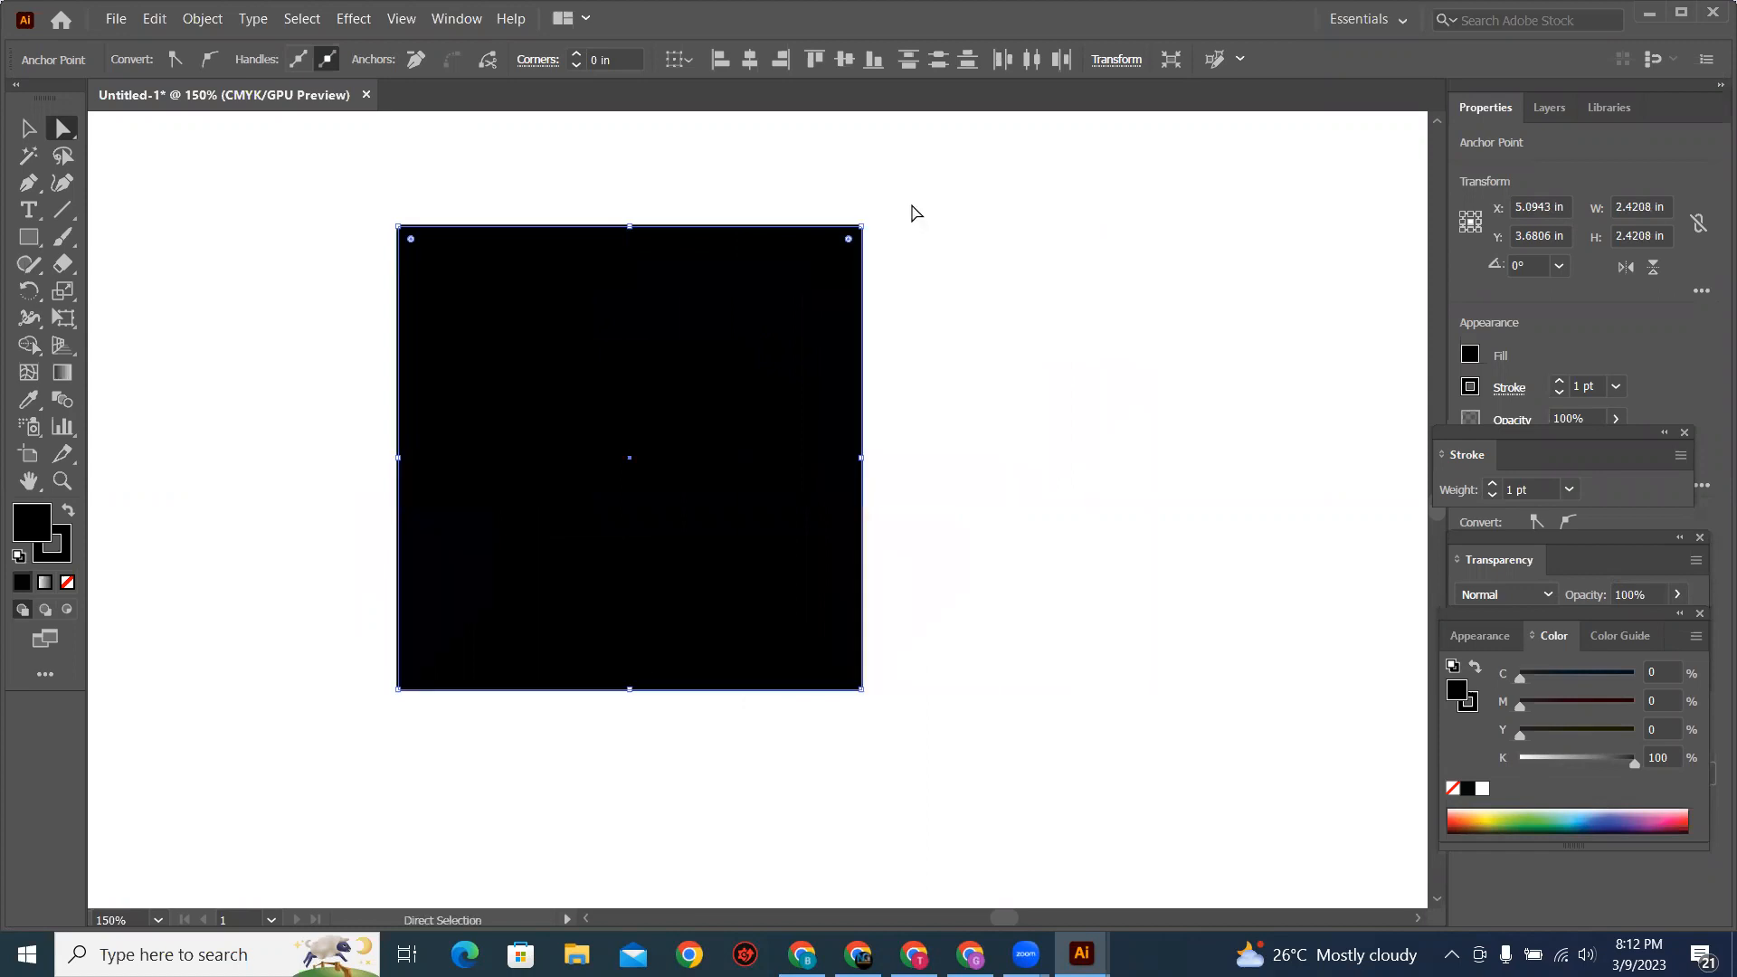
# Step: Reshape the square by moving only its top-right anchor point inward to several positions, ending at about X 5.55 in, Y 3.37 in
pyautogui.click(871, 244)
pyautogui.click(860, 229)
pyautogui.moveTo(861, 230); pyautogui.dragTo(1046, 355)
pyautogui.moveTo(1176, 398); pyautogui.dragTo(863, 400)
pyautogui.moveTo(724, 432); pyautogui.dragTo(653, 518)
pyautogui.moveTo(674, 437); pyautogui.dragTo(788, 361)
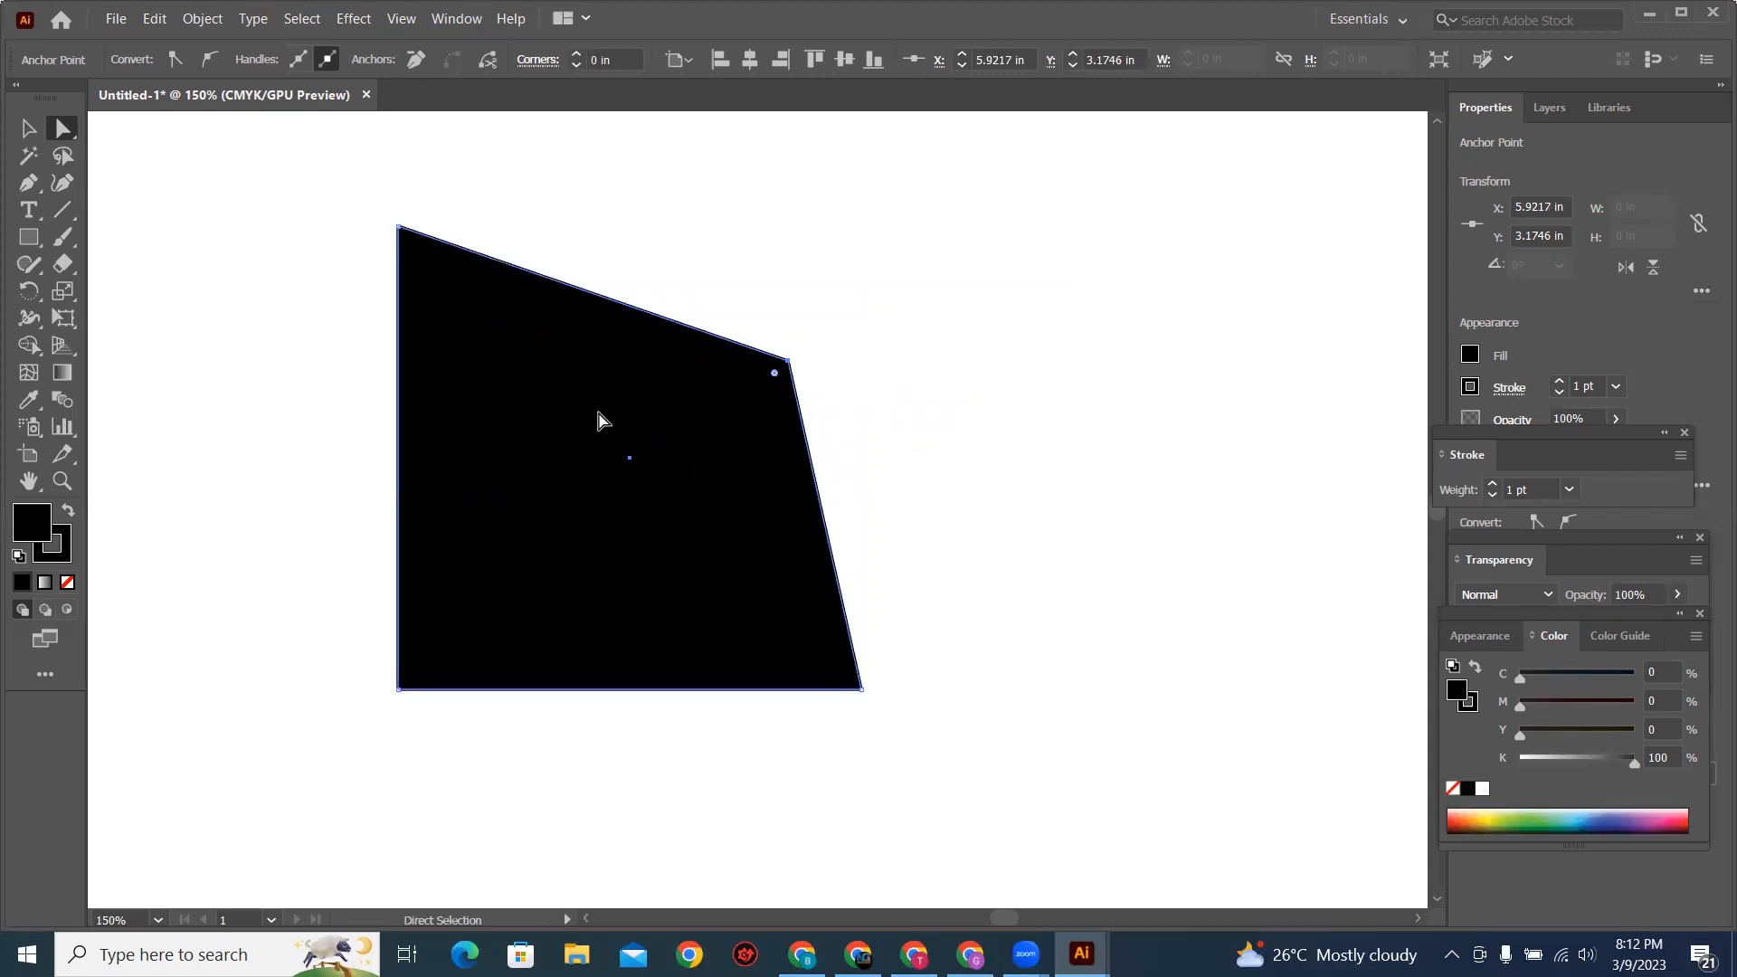
pyautogui.moveTo(788, 368); pyautogui.dragTo(170, 502)
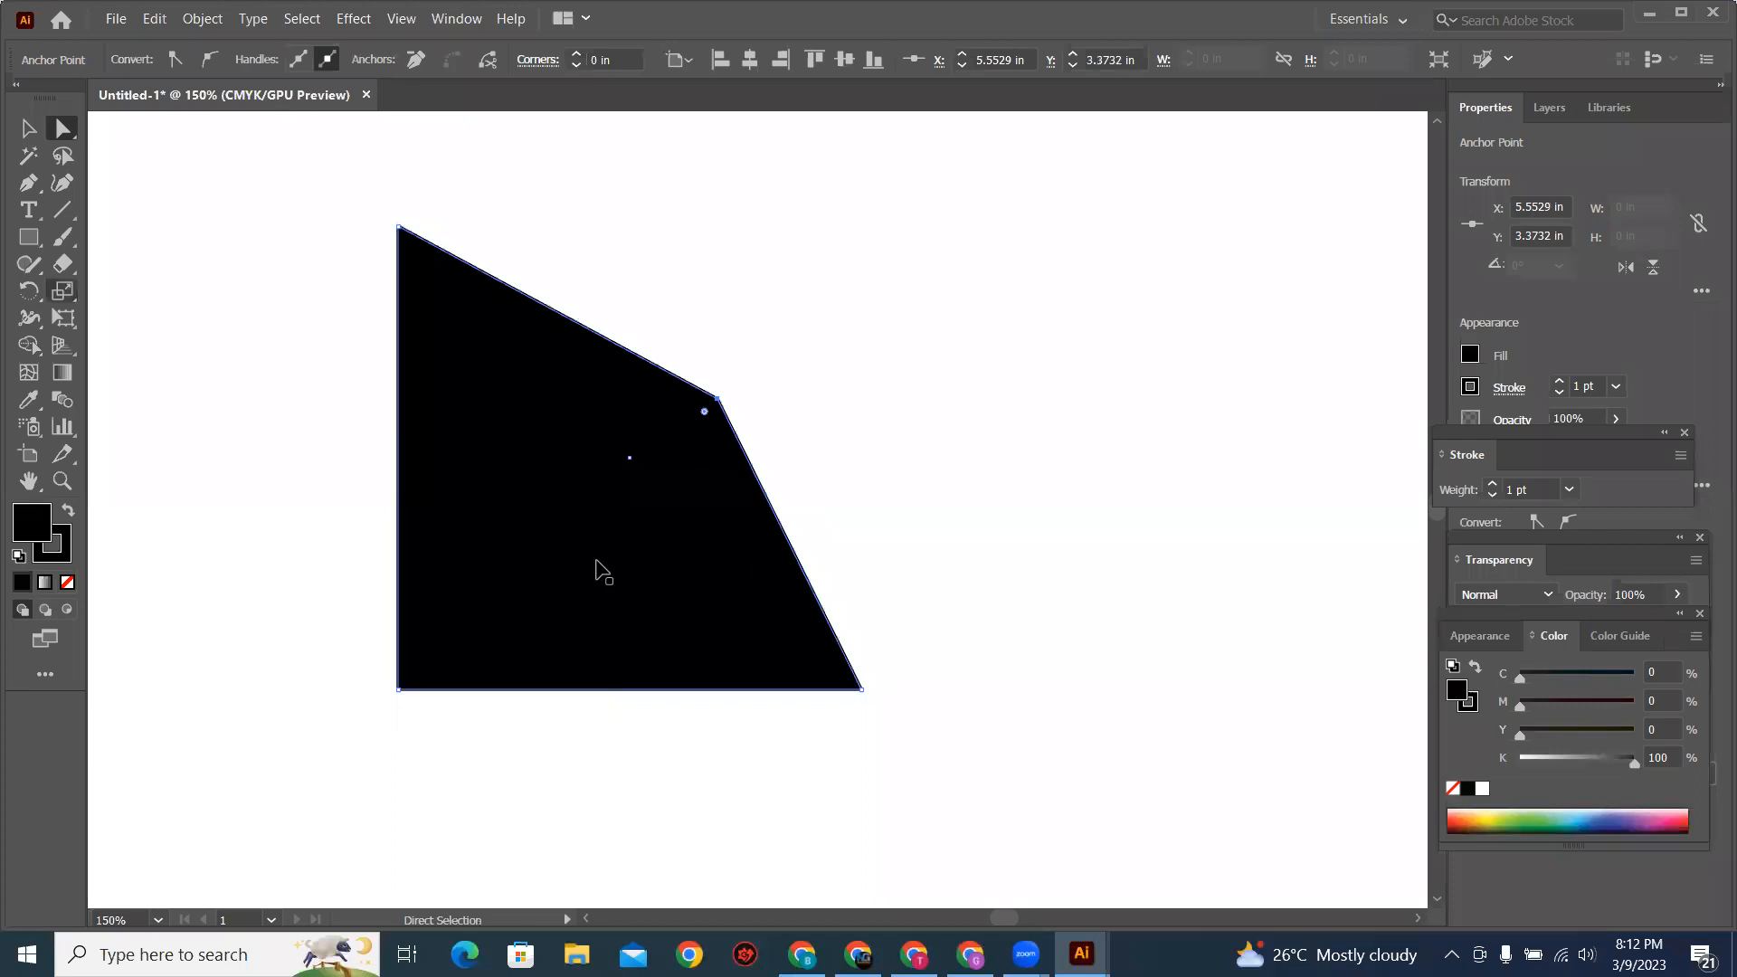
# Step: Delete the reshaped black square completely from the artboard
pyautogui.press('v')
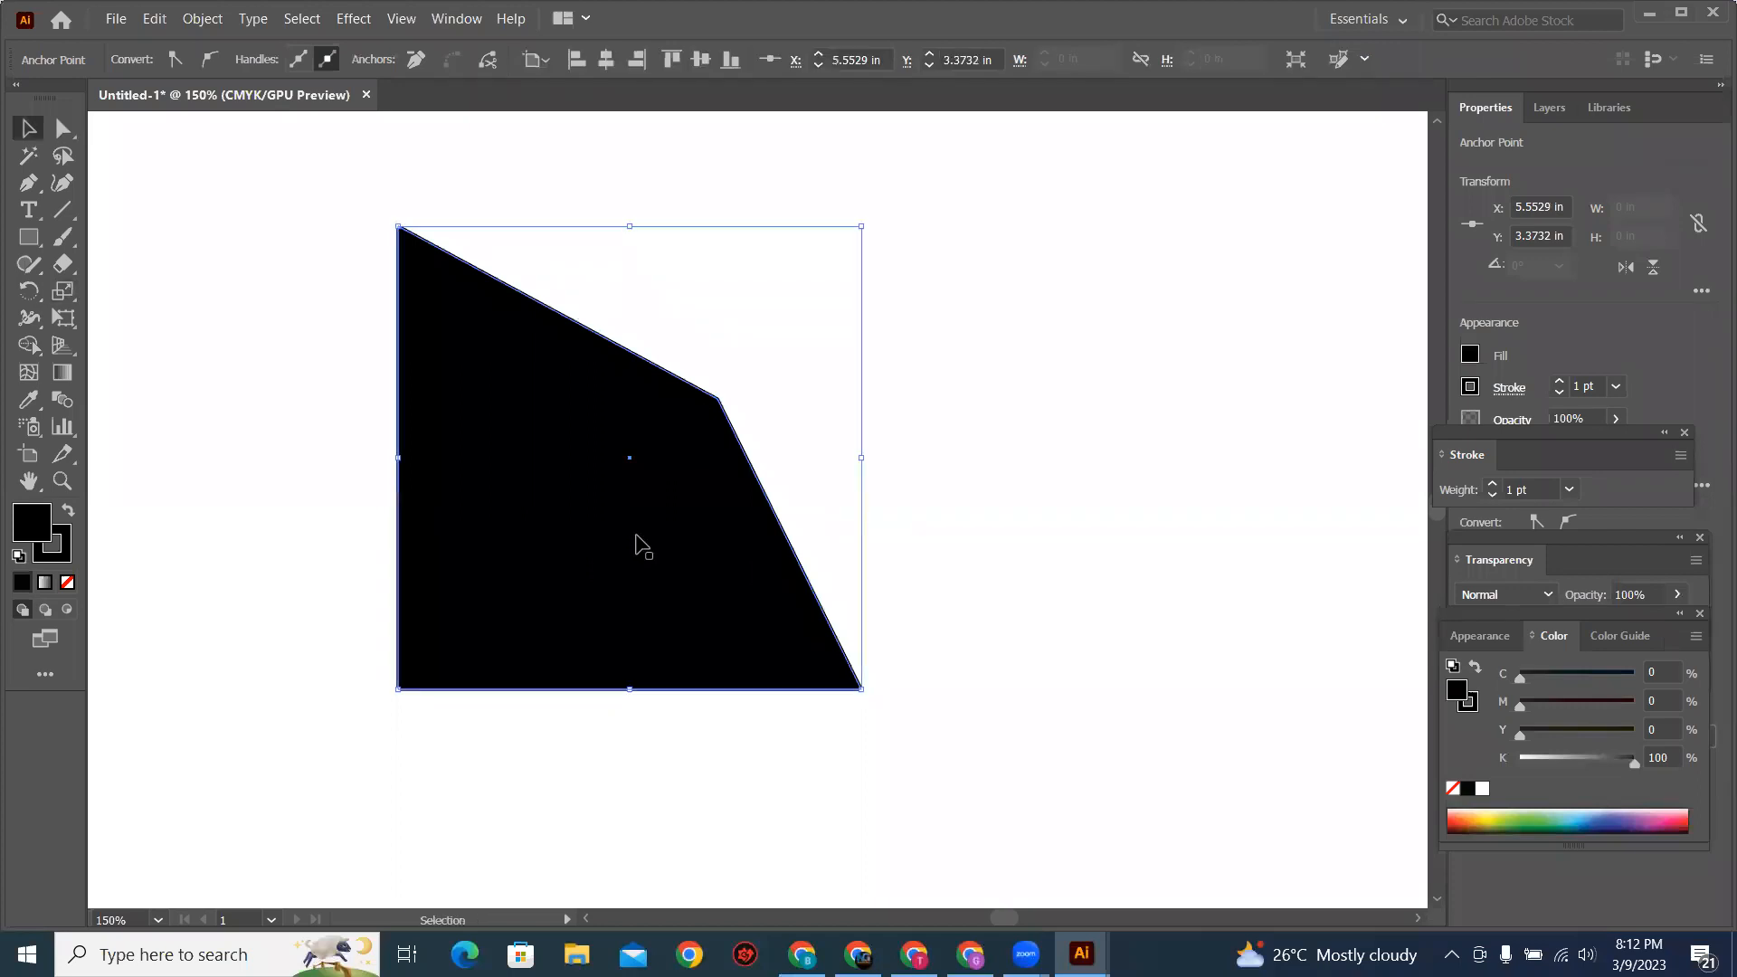
pyautogui.press('Delete')
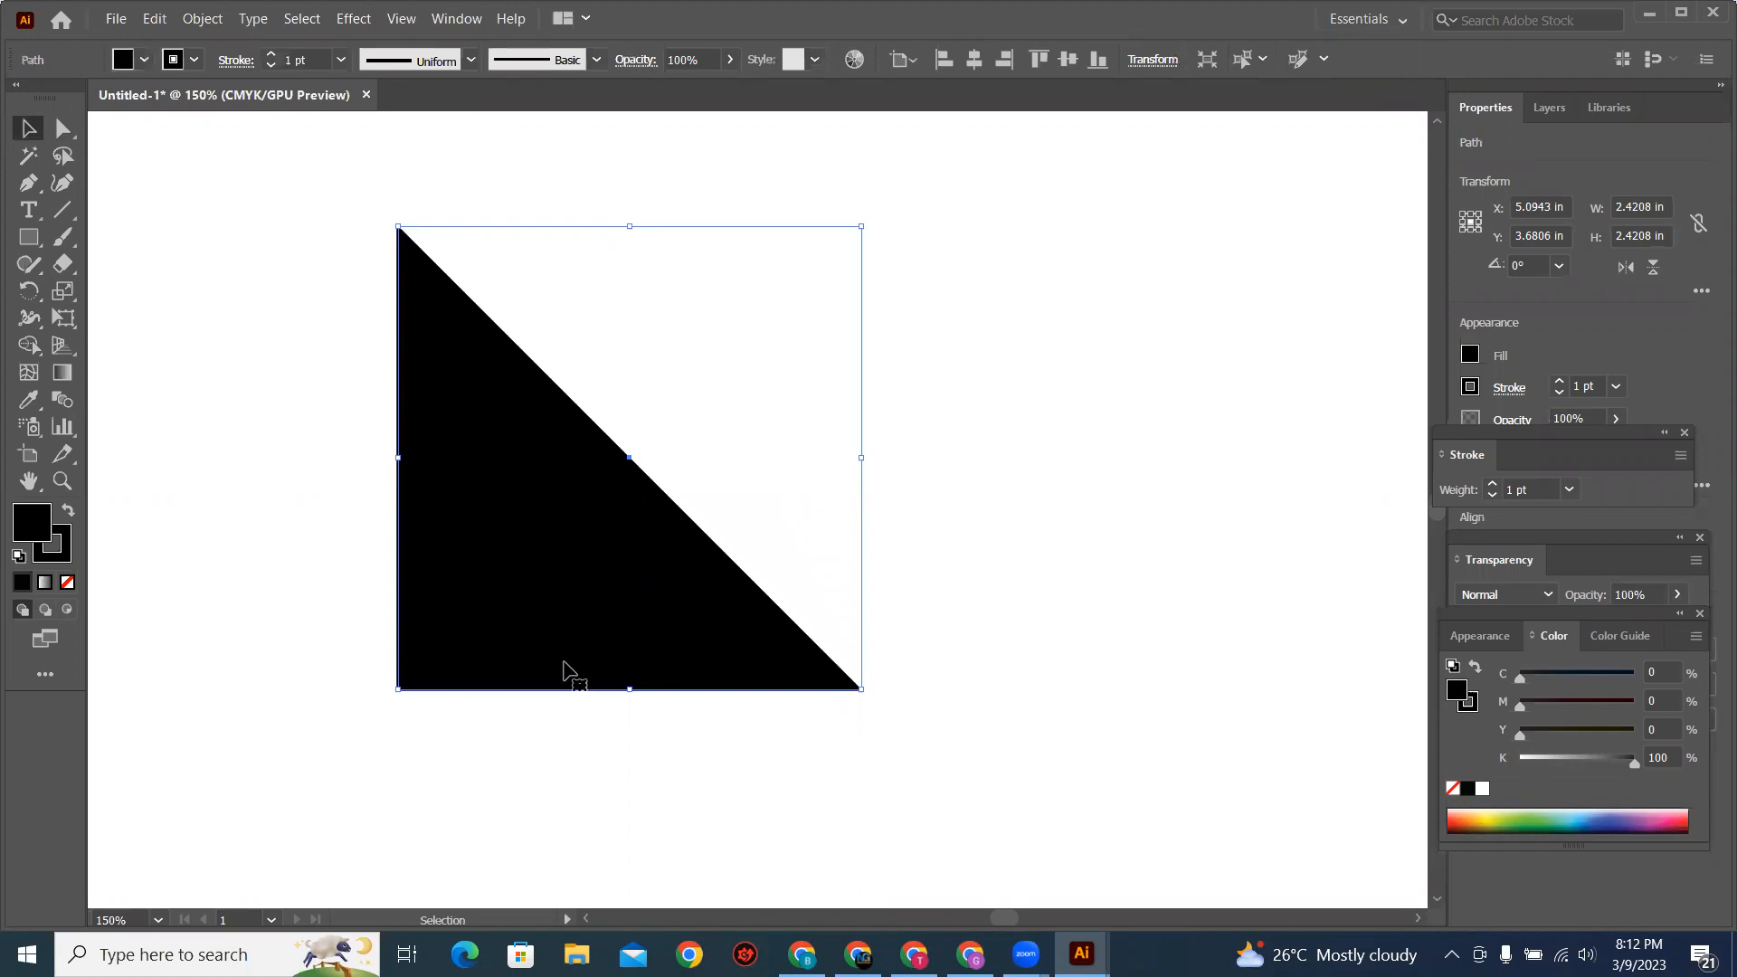
pyautogui.press('Delete')
# Step: Draw a tall black ellipse about 1.51 by 2.56 in and select its right anchor point with the Direct Selection tool
pyautogui.moveTo(37, 241); pyautogui.dragTo(118, 302)
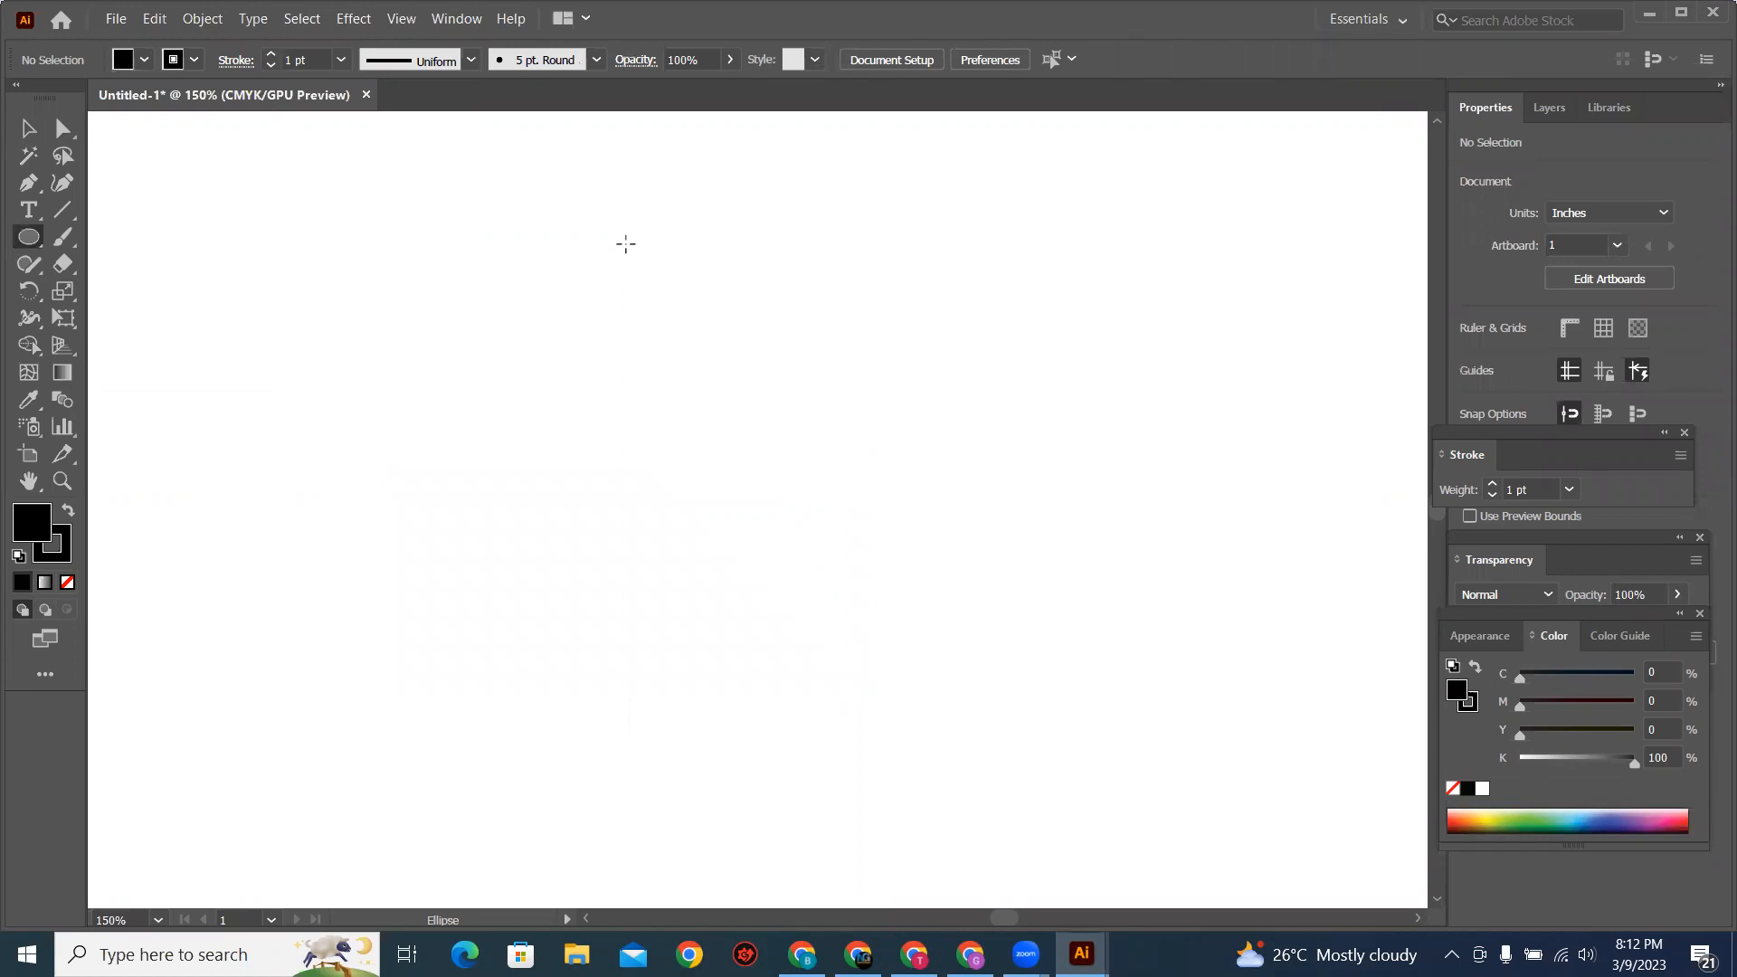
pyautogui.moveTo(624, 236); pyautogui.dragTo(912, 726)
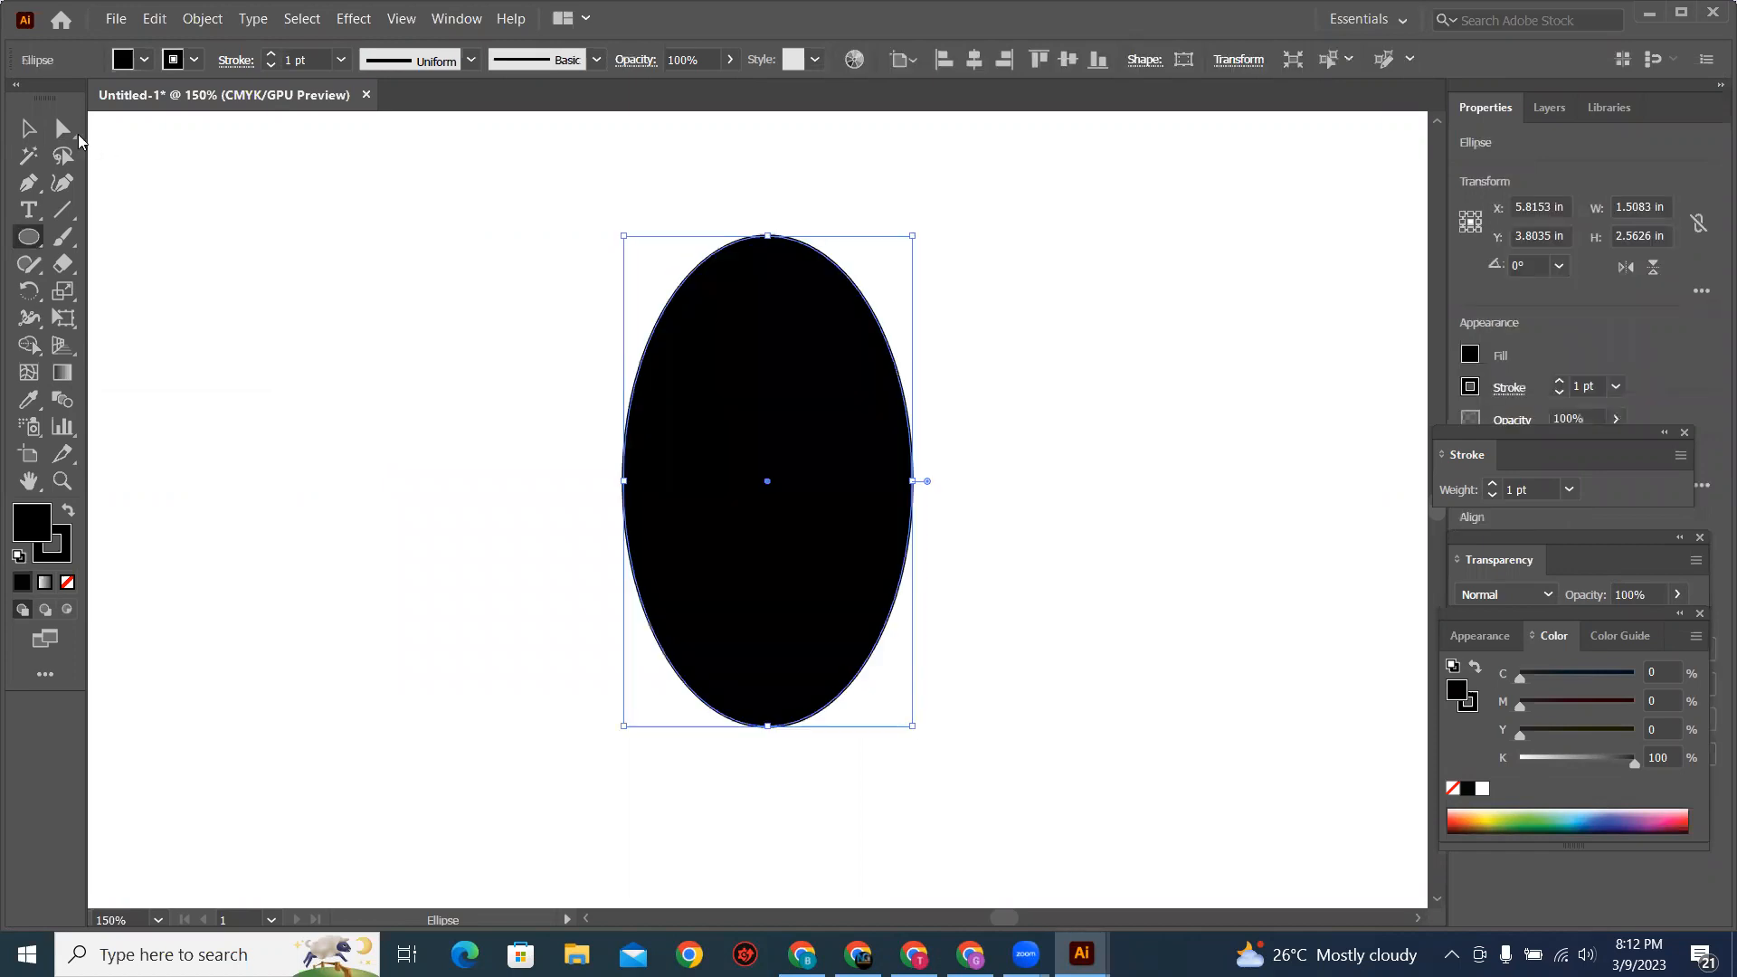
pyautogui.press('a')
pyautogui.moveTo(986, 378); pyautogui.dragTo(869, 516)
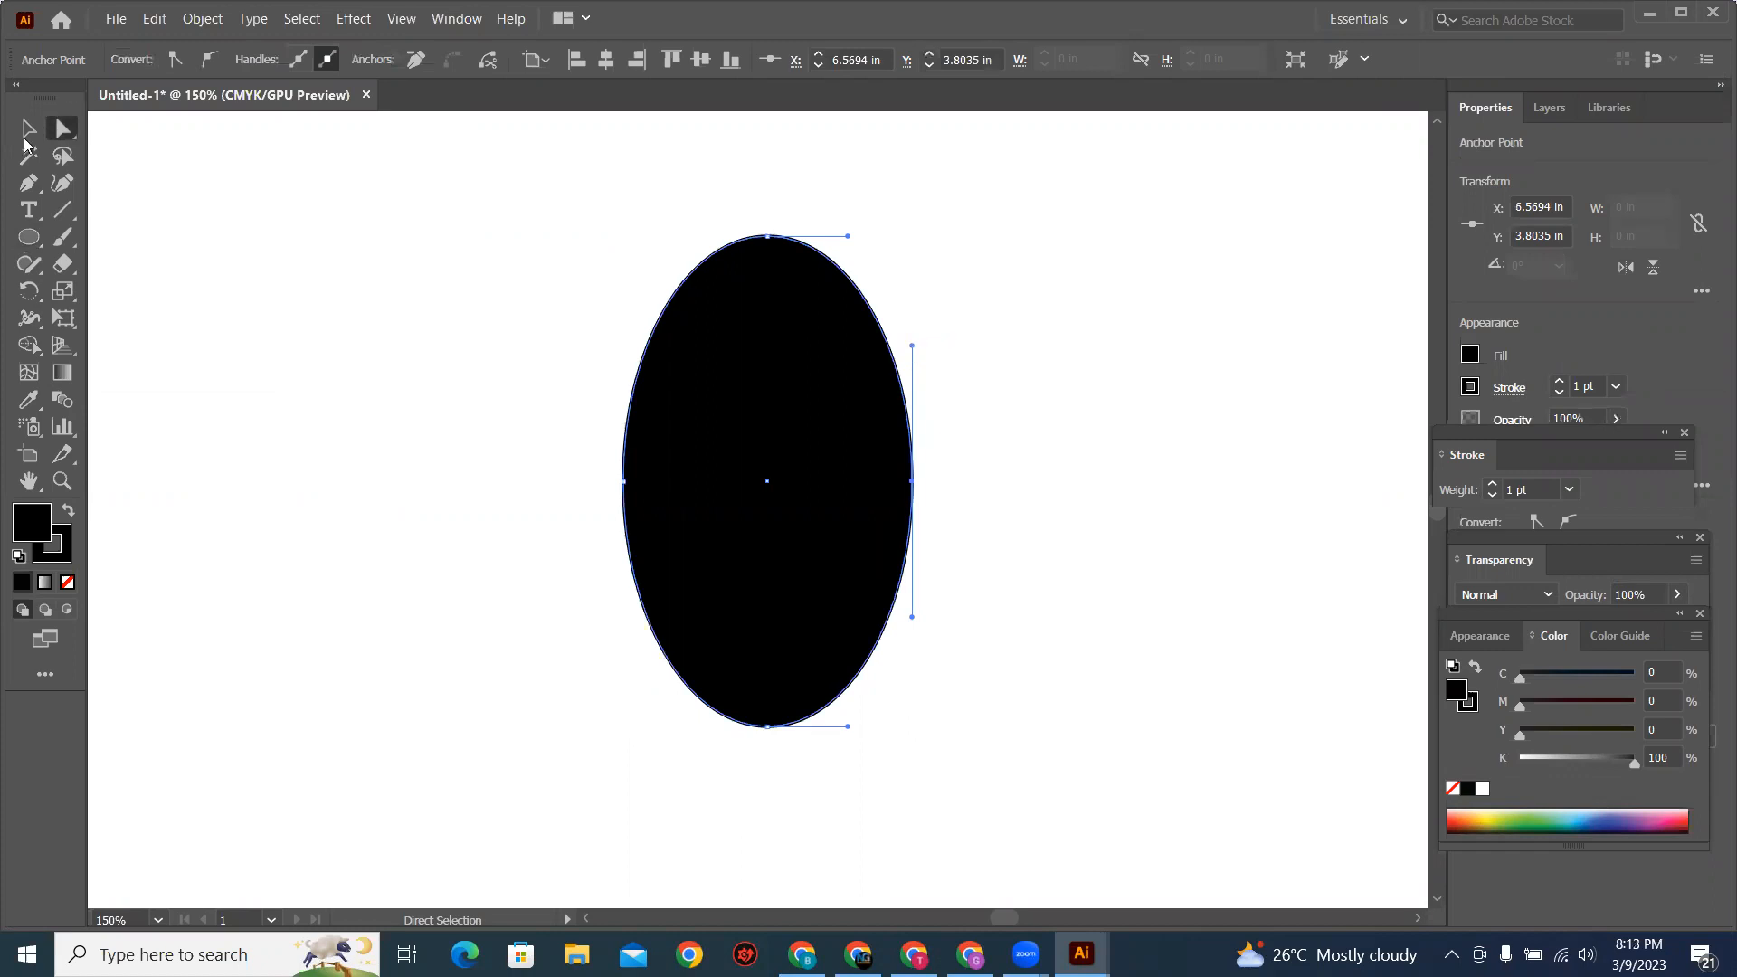
# Step: Enlarge the ellipse to about 1.93 by 3.04 in and tilt the right anchor's upper handle outward to form a mango outline
pyautogui.press('v')
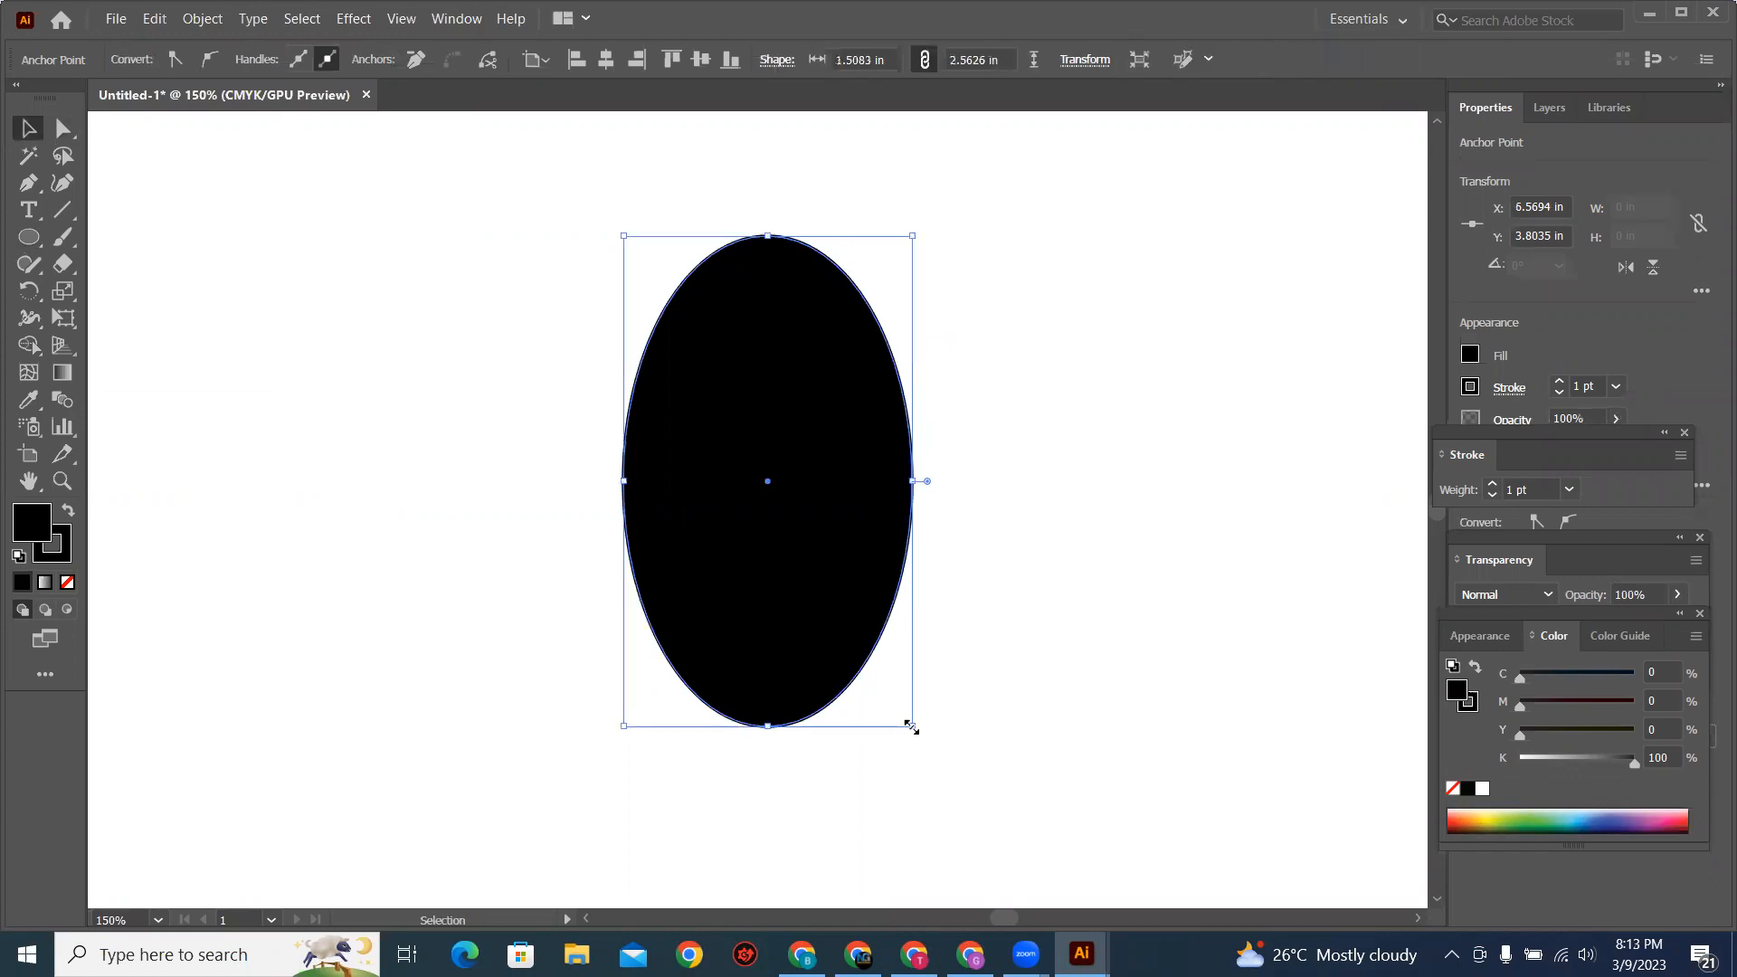
pyautogui.moveTo(953, 752); pyautogui.dragTo(984, 819)
pyautogui.moveTo(950, 481); pyautogui.dragTo(976, 481)
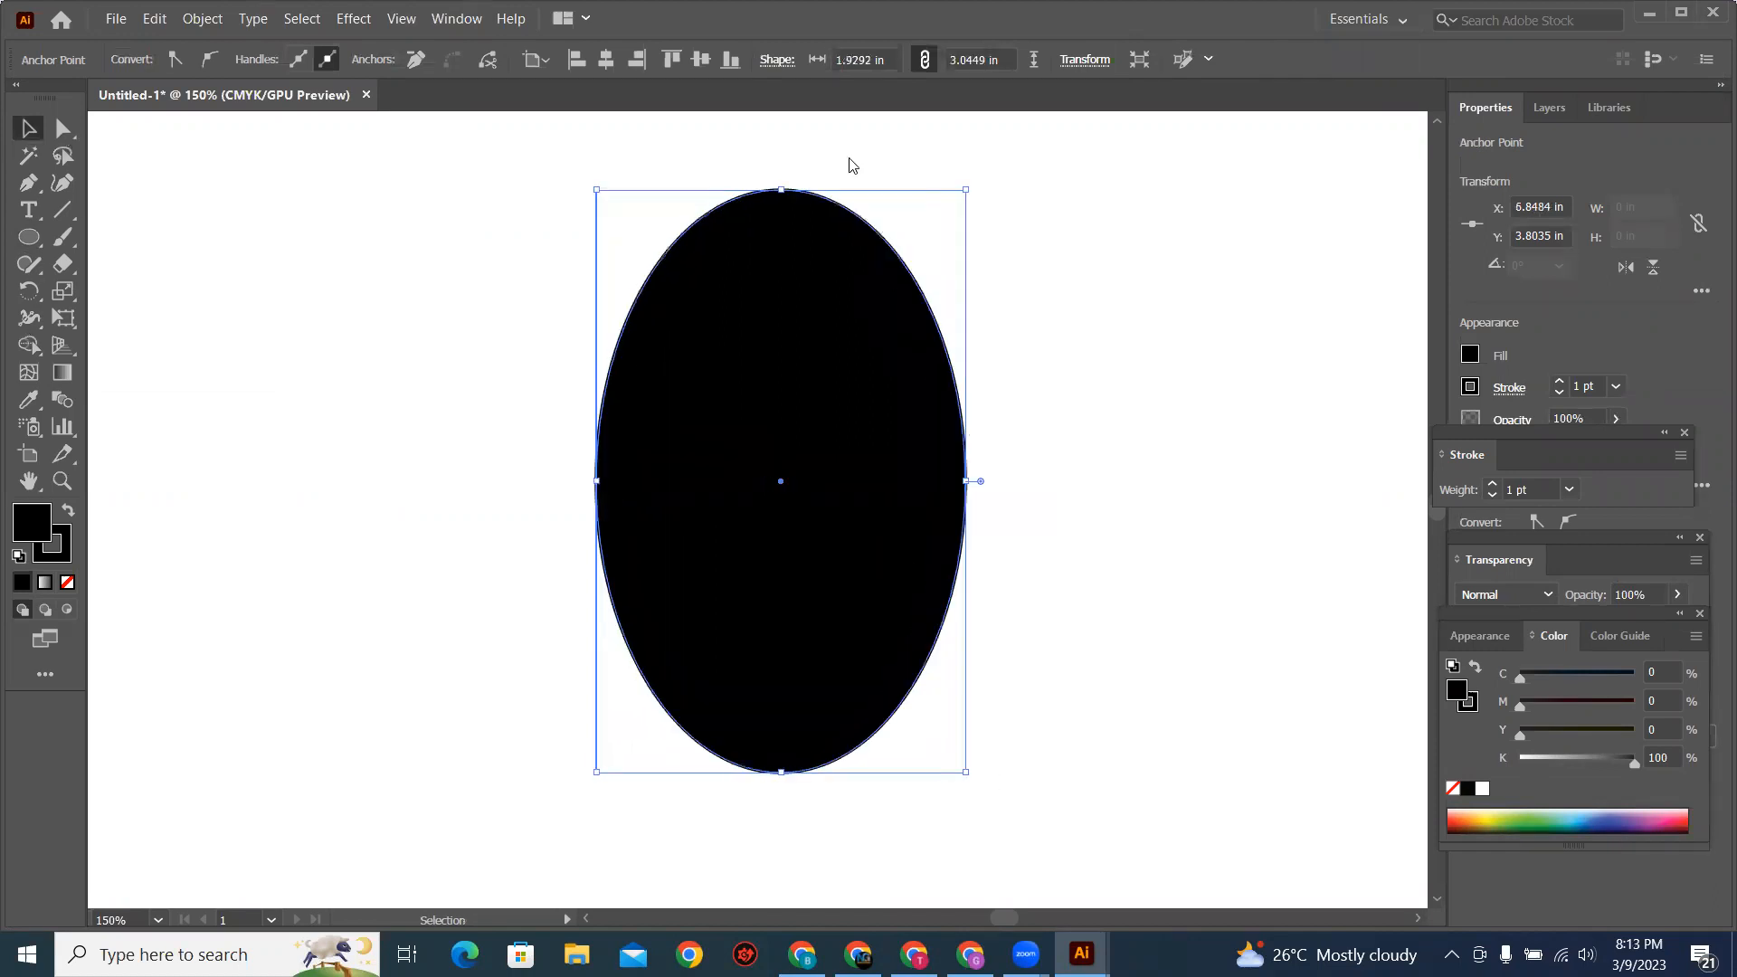
pyautogui.press('a')
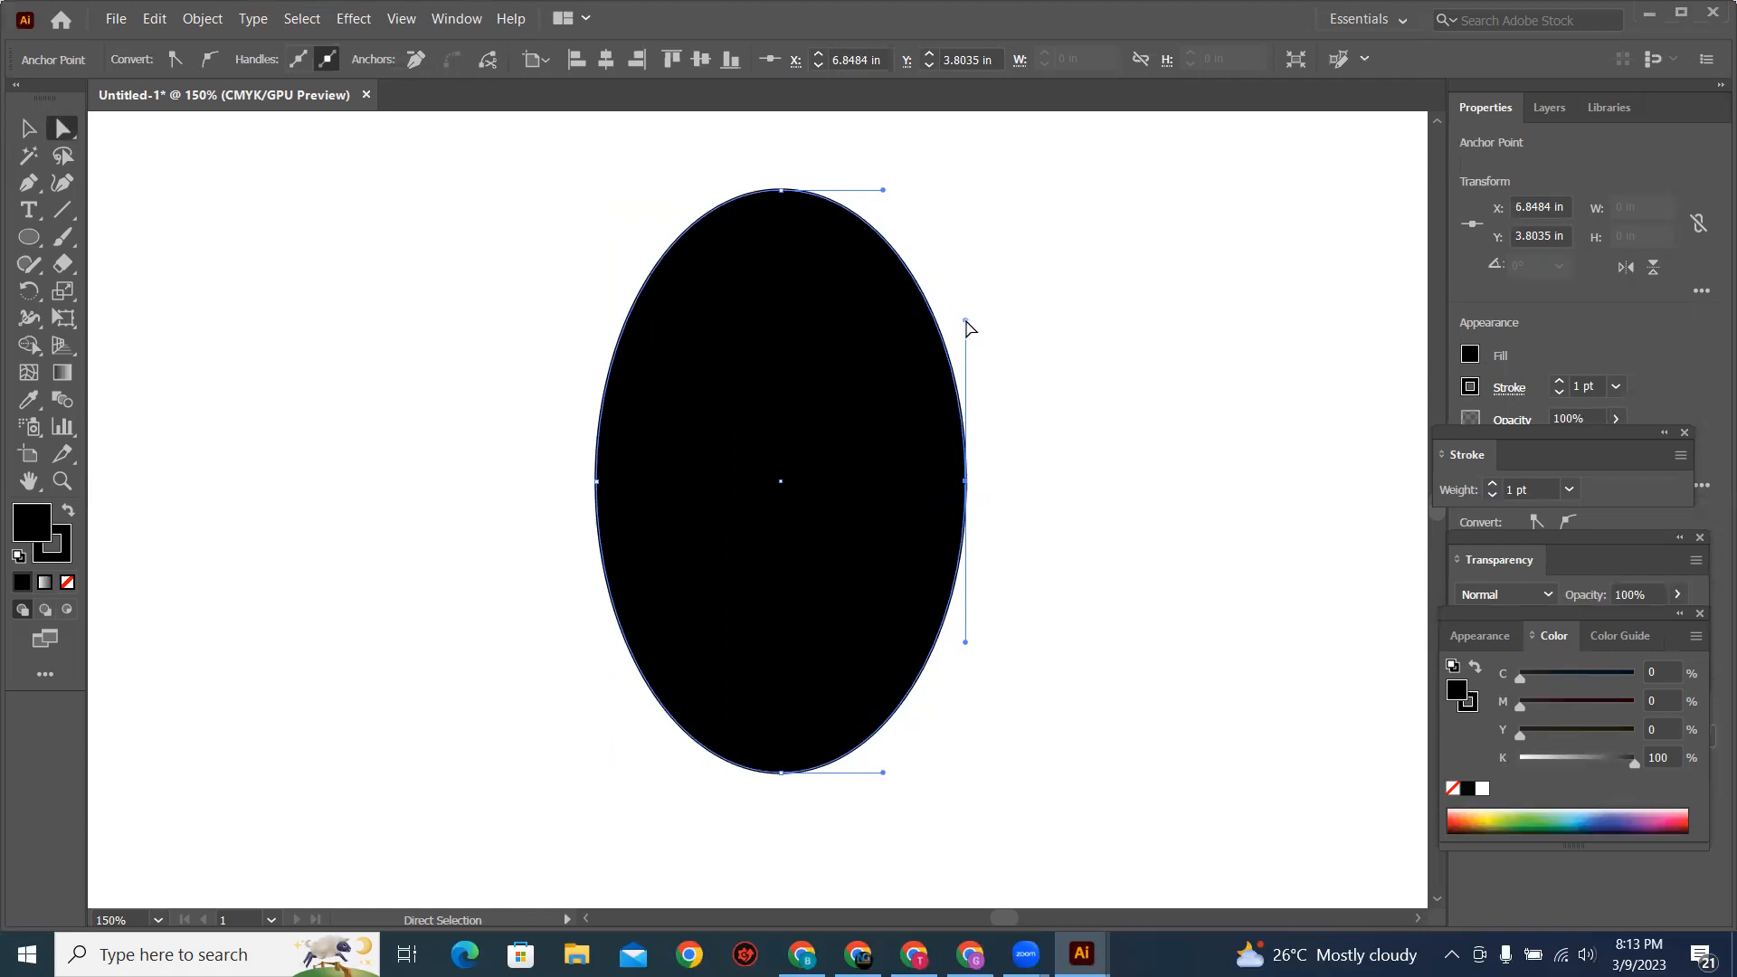
pyautogui.moveTo(965, 320); pyautogui.dragTo(1037, 333)
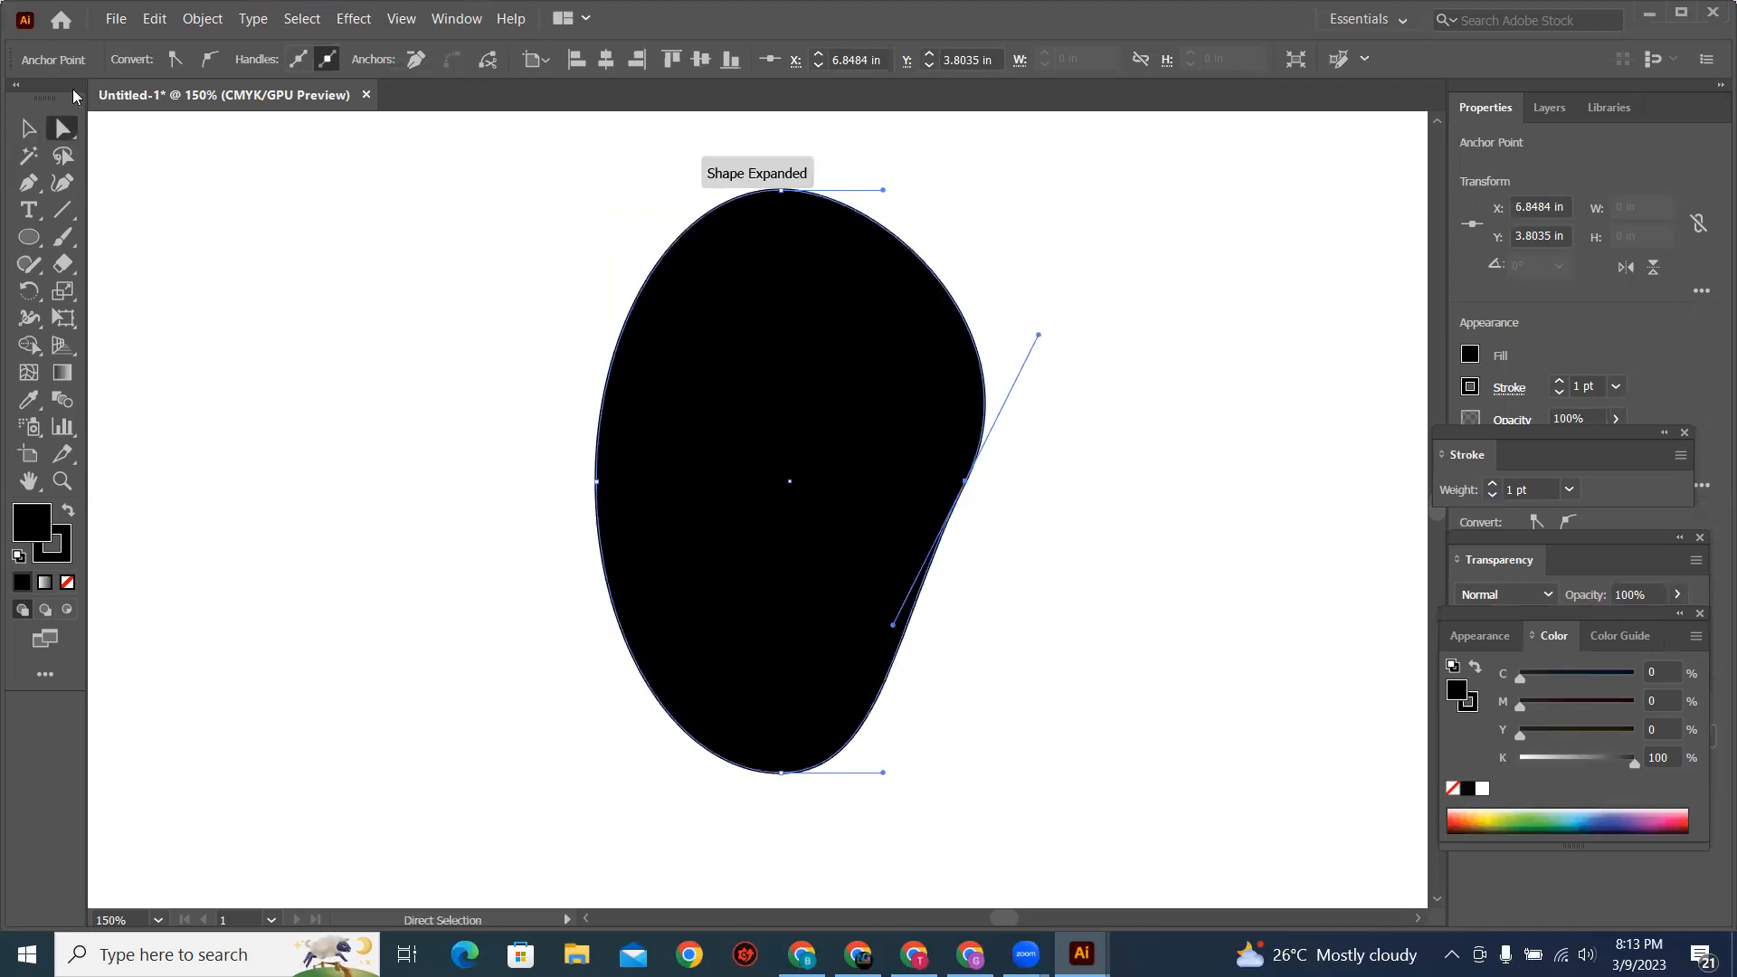
# Step: Fill the mango shape with yellow and remove its stroke
pyautogui.click(29, 129)
pyautogui.click(812, 330)
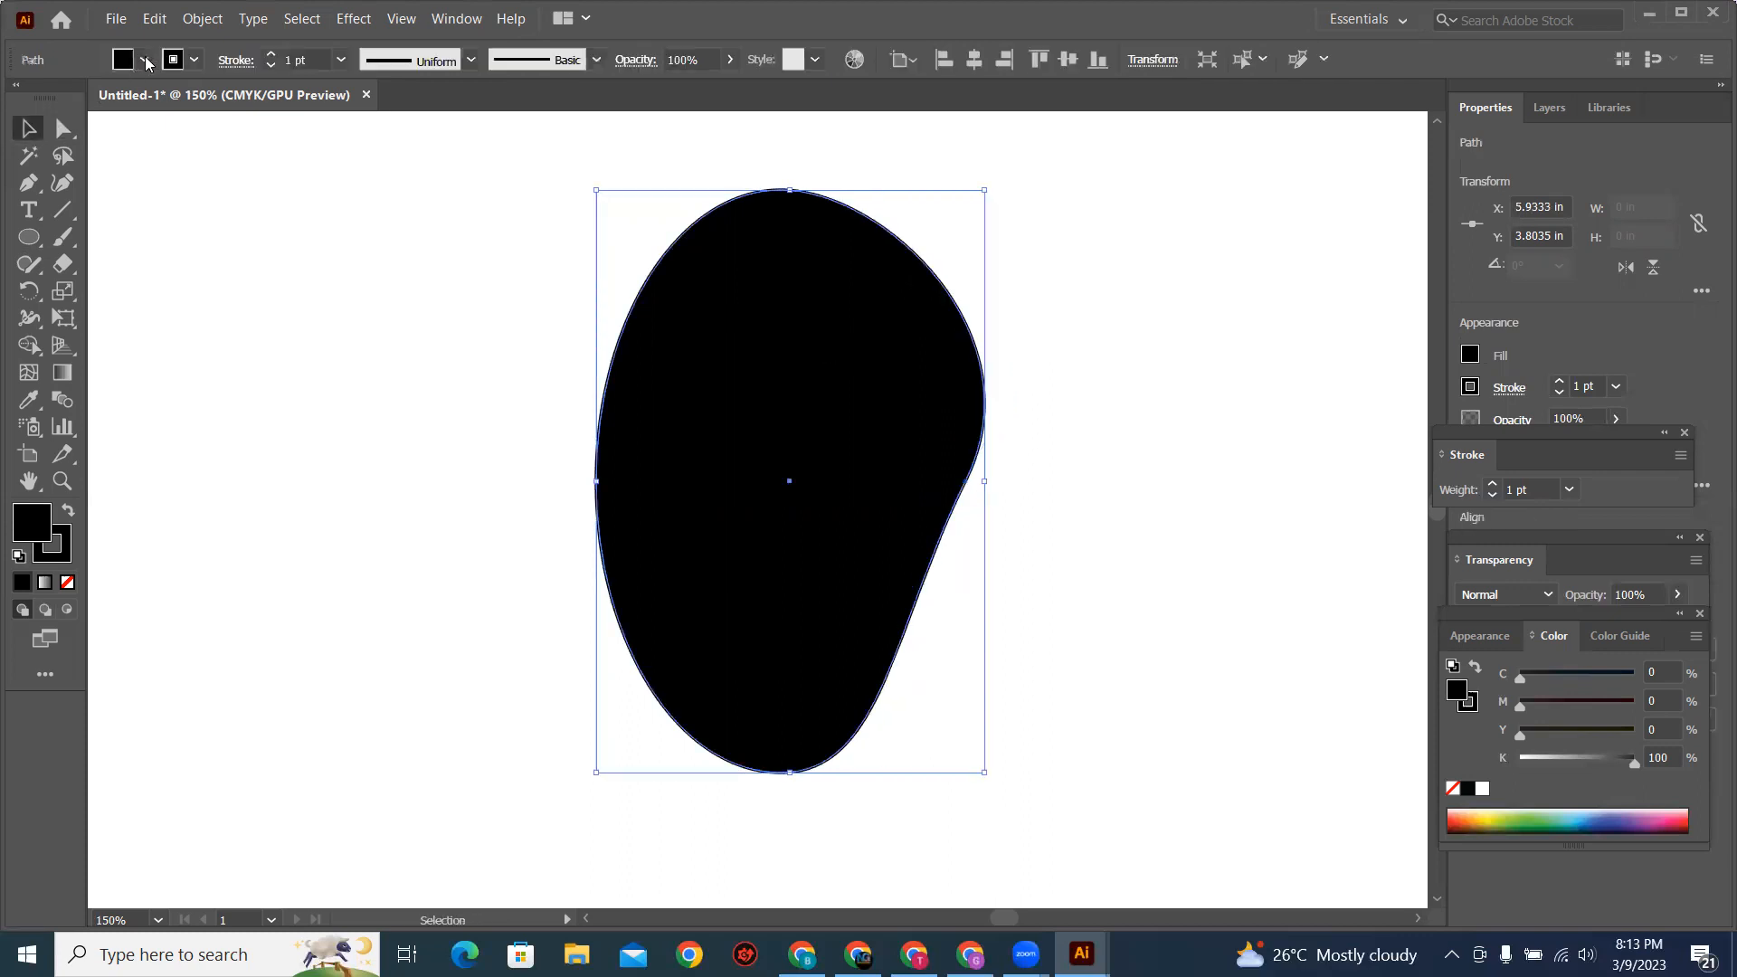
pyautogui.click(145, 60)
pyautogui.click(93, 106)
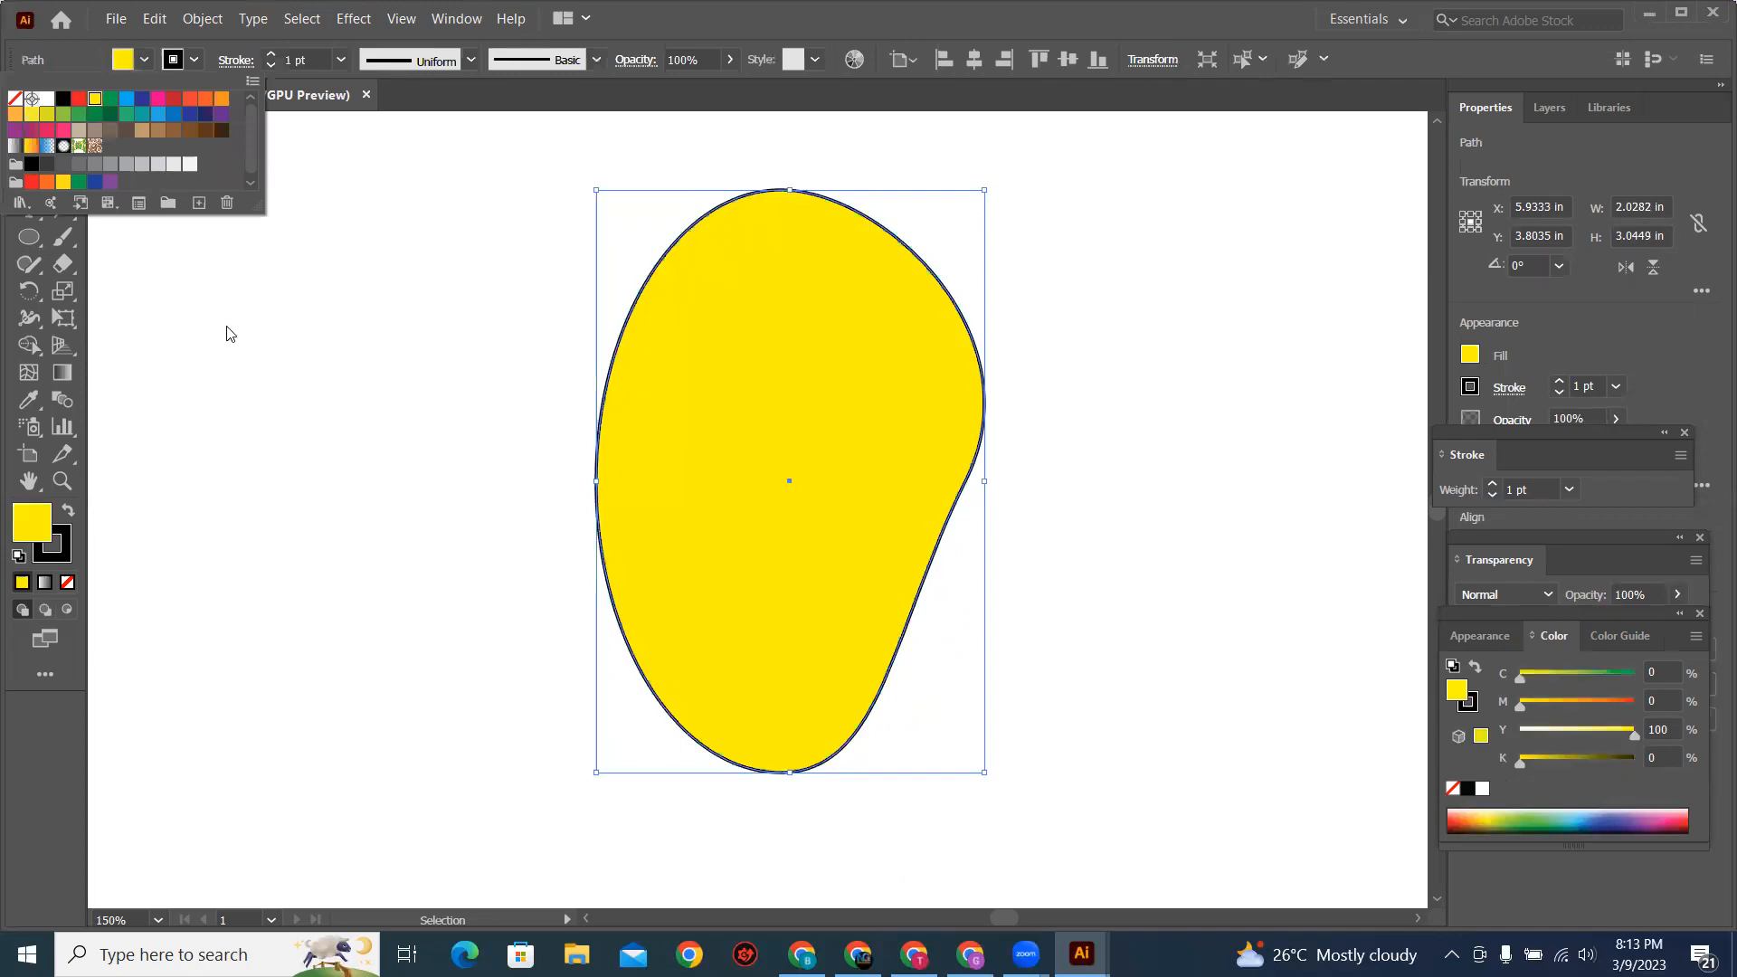
pyautogui.click(311, 382)
pyautogui.click(603, 500)
pyautogui.click(65, 552)
pyautogui.click(67, 583)
pyautogui.click(244, 437)
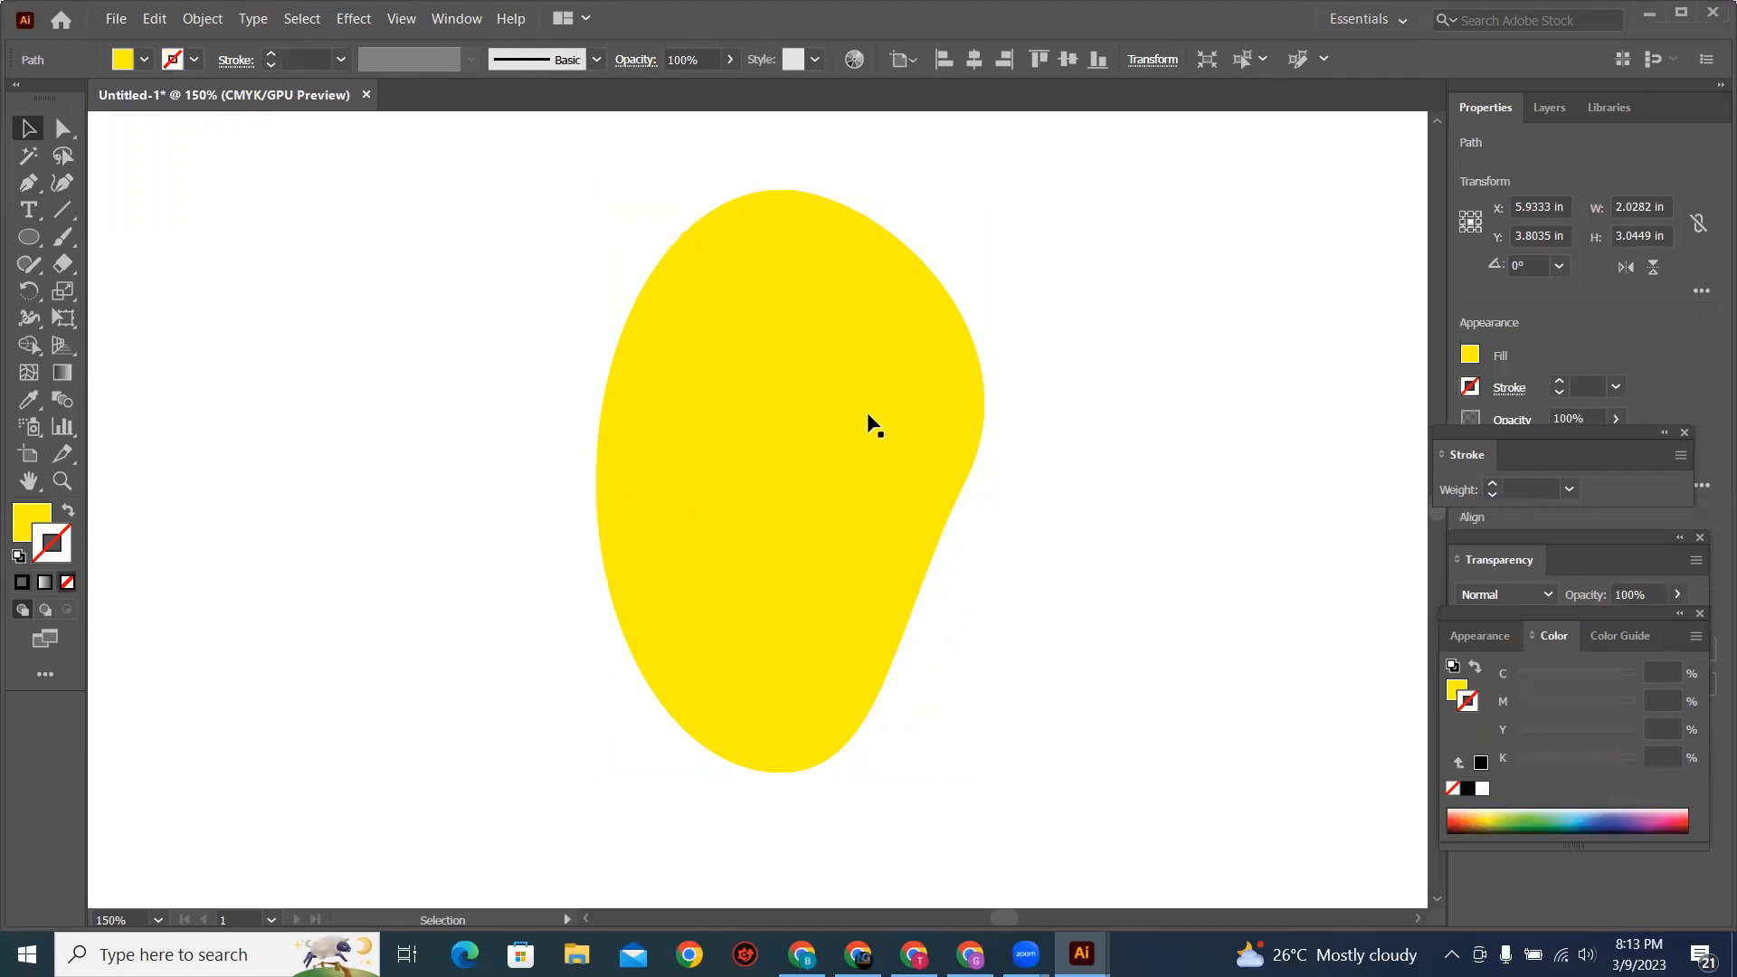
# Step: Move the yellow mango shape about 1.95 in left and 0.74 in down, then deselect it
pyautogui.hotkey('ctrl', '-')
pyautogui.moveTo(794, 414); pyautogui.dragTo(543, 496)
pyautogui.click(709, 485)
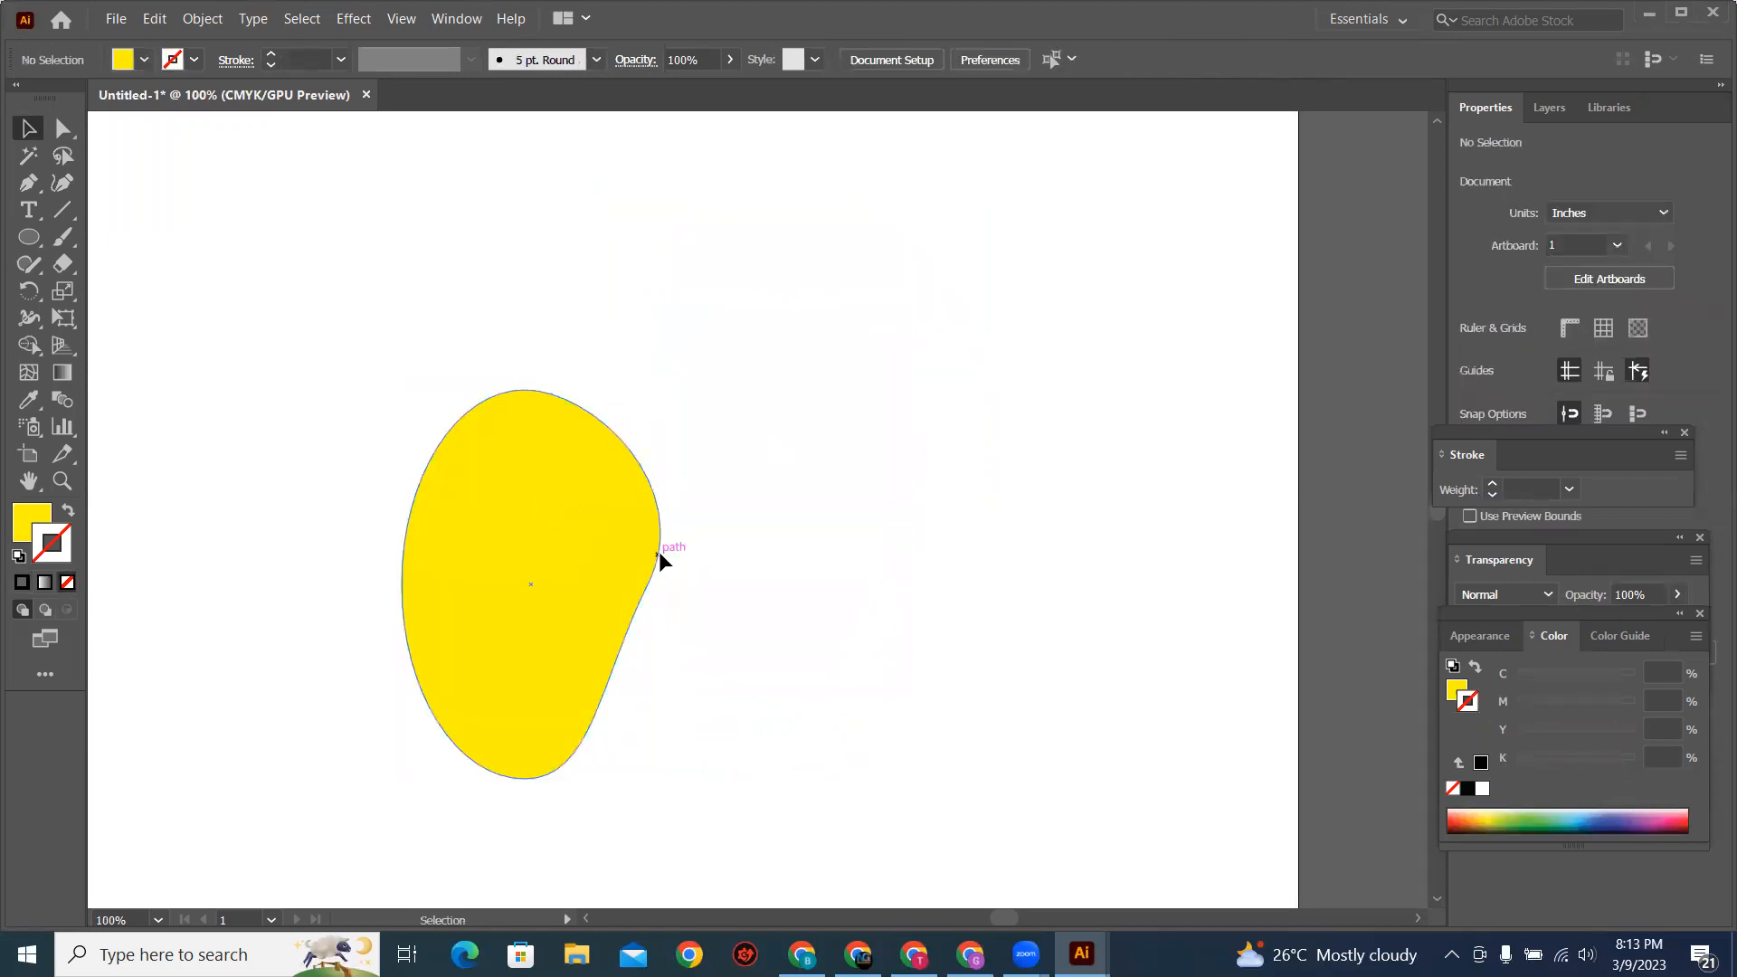
# Step: Draw a narrow yellow rectangle about 0.12 by 0.66 in beside the mango and round only its two top corners to about 0.06 in
pyautogui.moveTo(29, 237); pyautogui.dragTo(117, 235)
pyautogui.moveTo(807, 264); pyautogui.dragTo(848, 390)
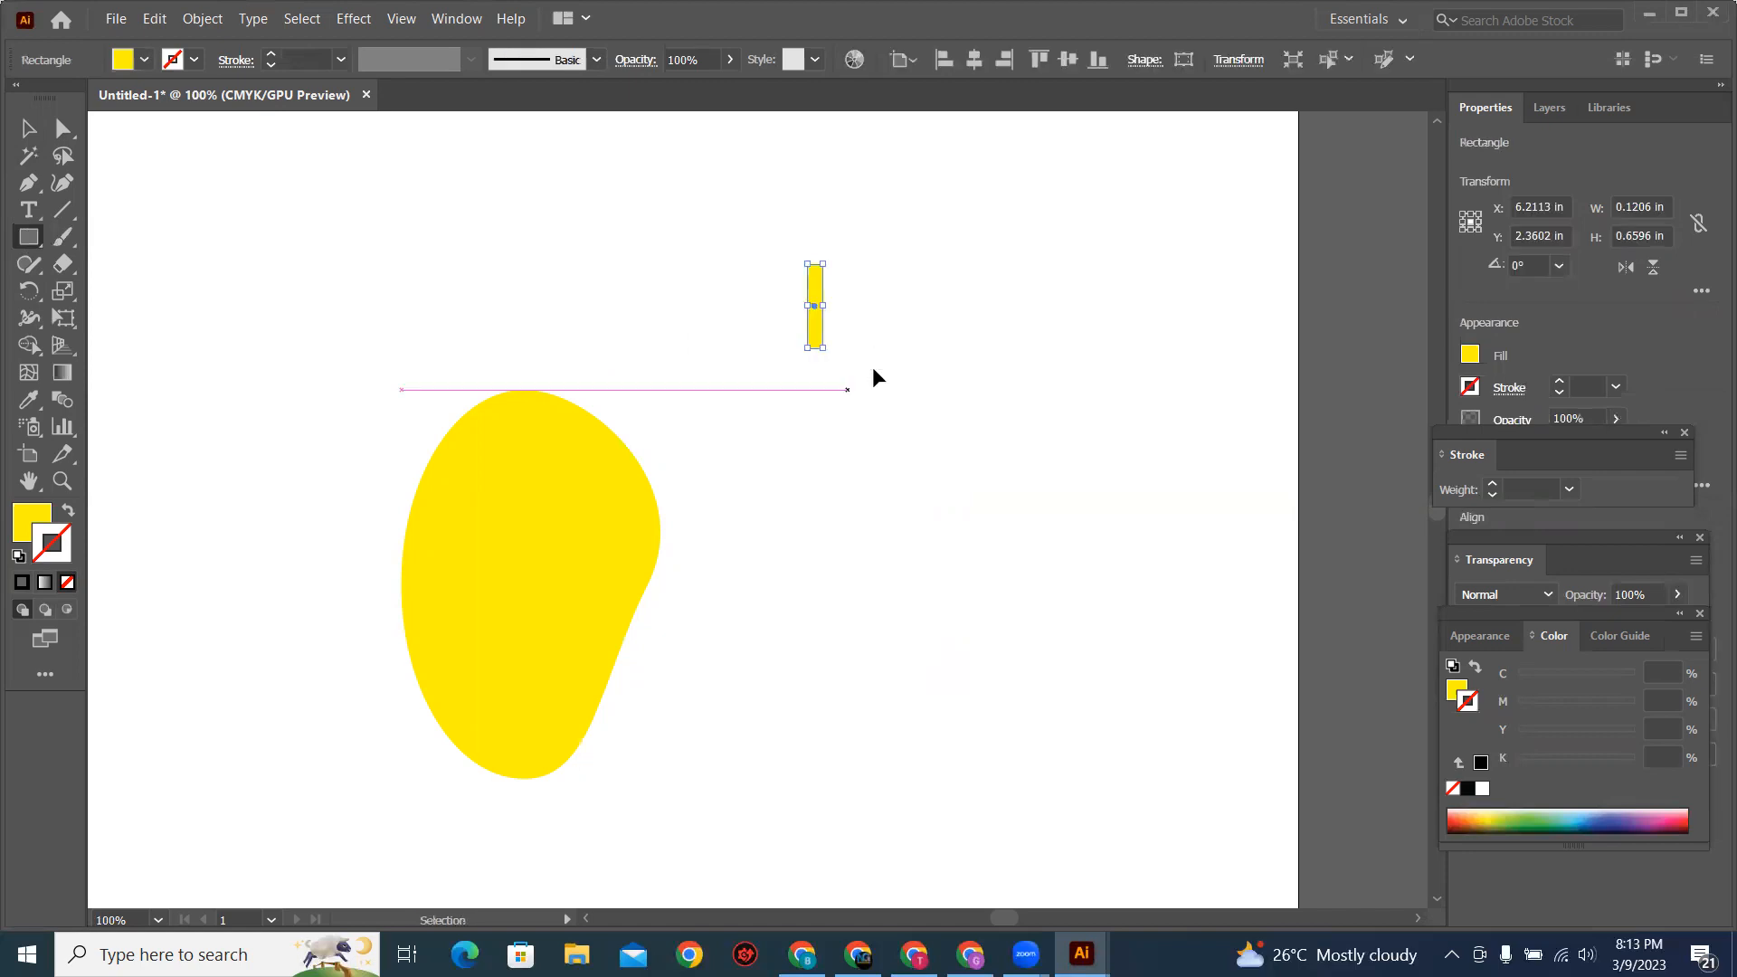
pyautogui.hotkey('ctrl', '+')
pyautogui.hotkey('ctrl', '+')
pyautogui.hotkey('ctrl', '+')
pyautogui.hotkey('ctrl', '+')
pyautogui.hotkey('ctrl', '+')
pyautogui.hotkey('ctrl', '+')
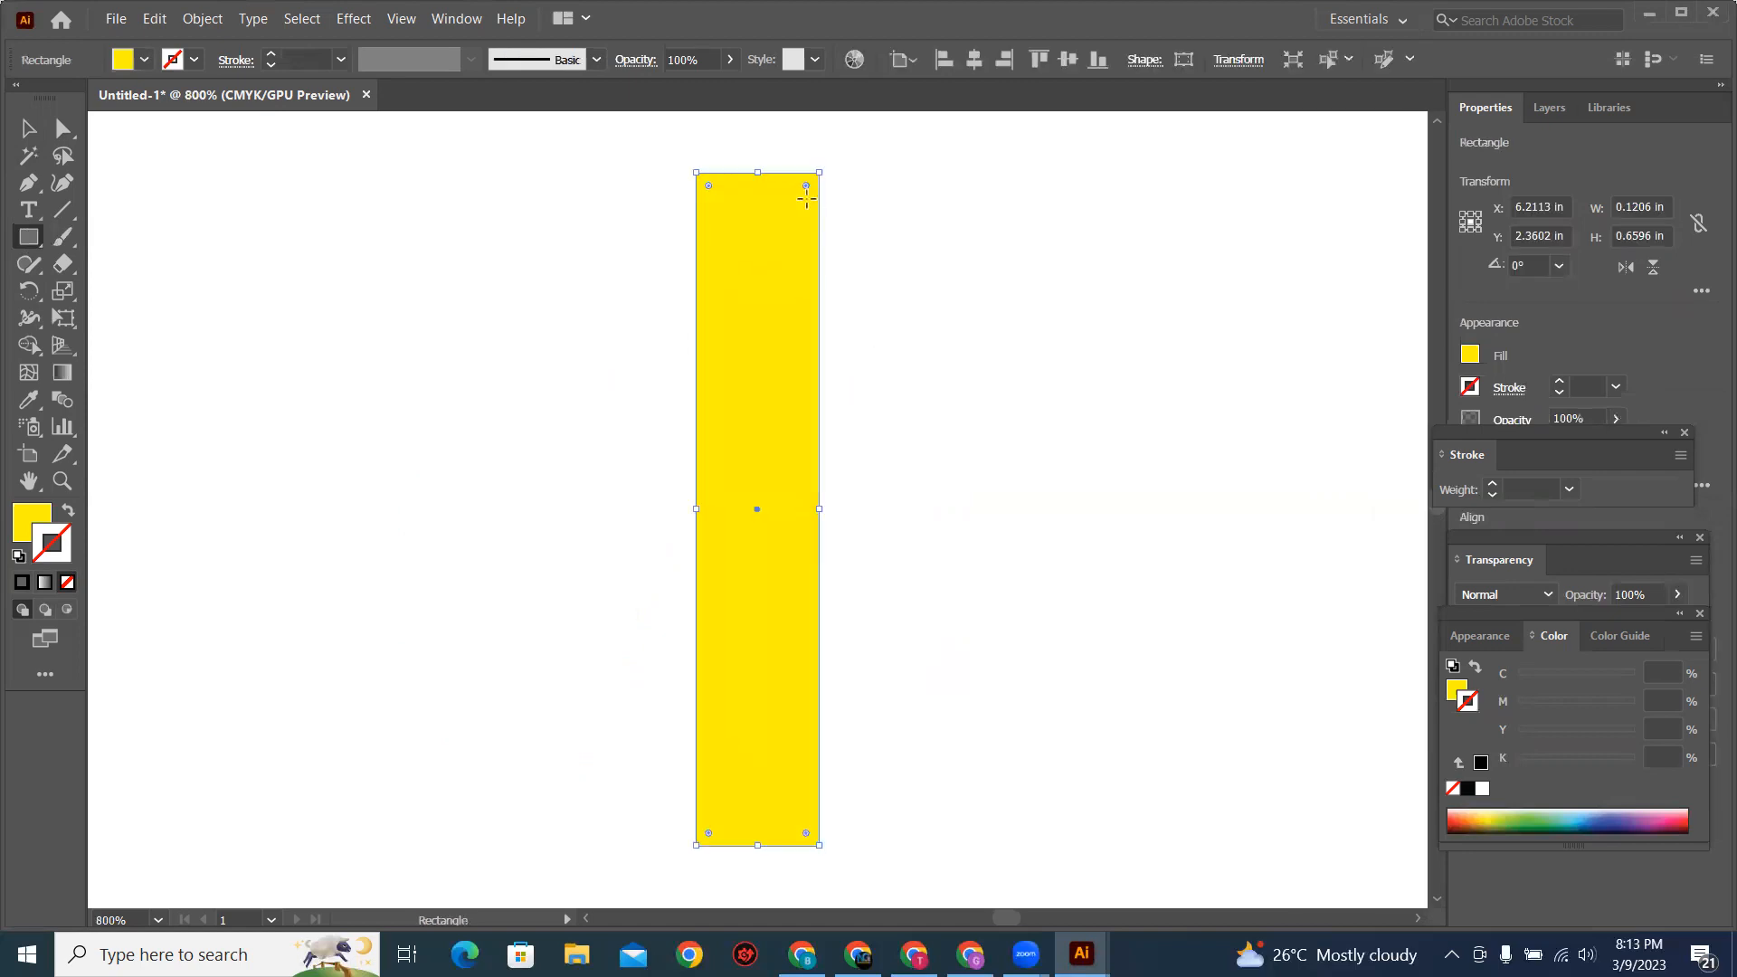
pyautogui.click(20, 135)
pyautogui.click(62, 133)
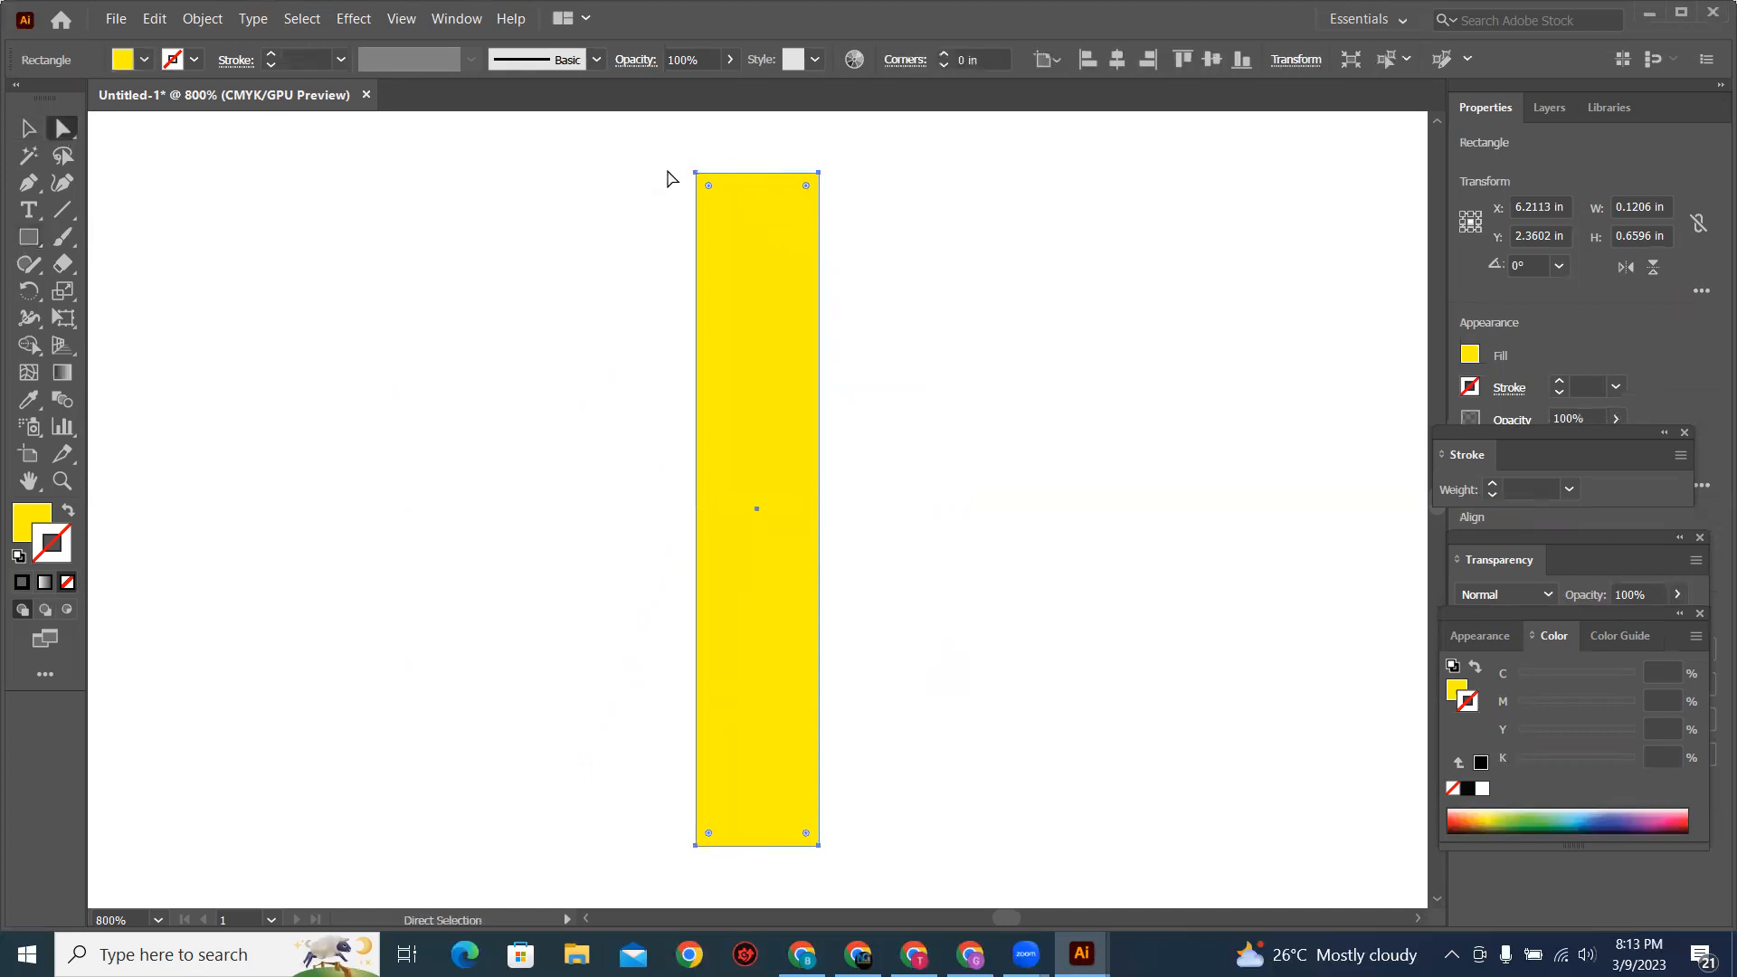
pyautogui.moveTo(666, 160); pyautogui.dragTo(752, 198)
pyautogui.moveTo(884, 220); pyautogui.dragTo(785, 286)
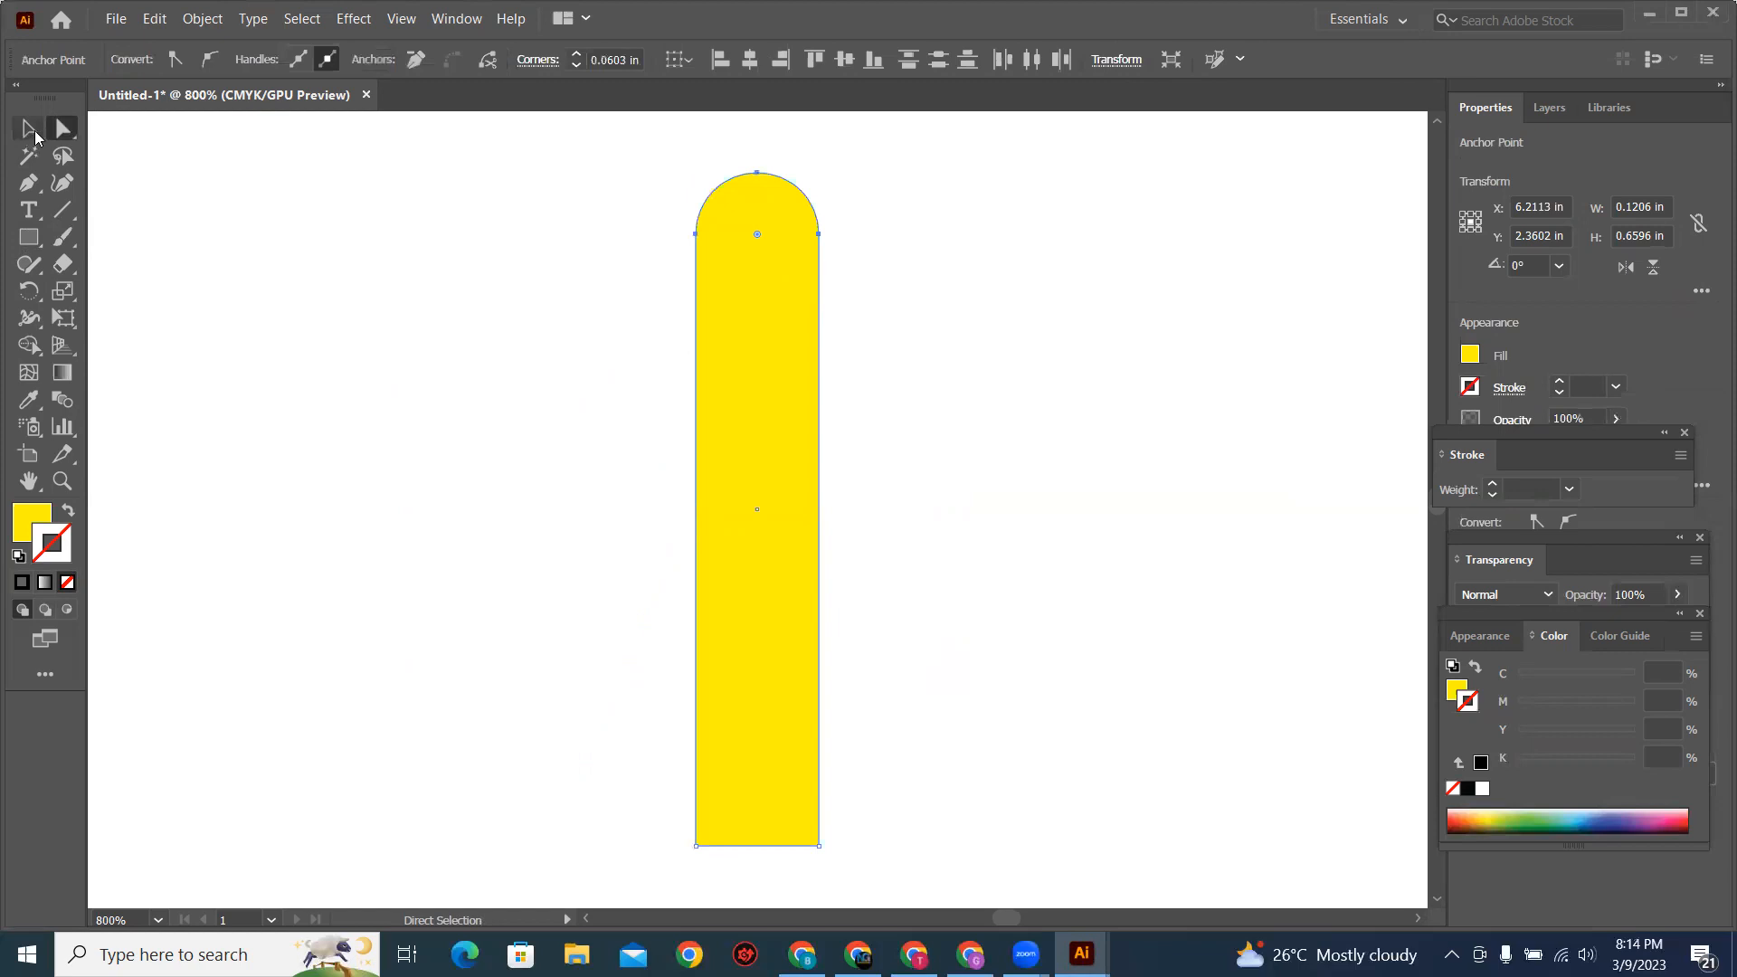
# Step: Fill the round-topped rectangle with dark brown as the mango's stem
pyautogui.hotkey('ctrl', '-')
pyautogui.hotkey('ctrl', '-')
pyautogui.hotkey('ctrl', '-')
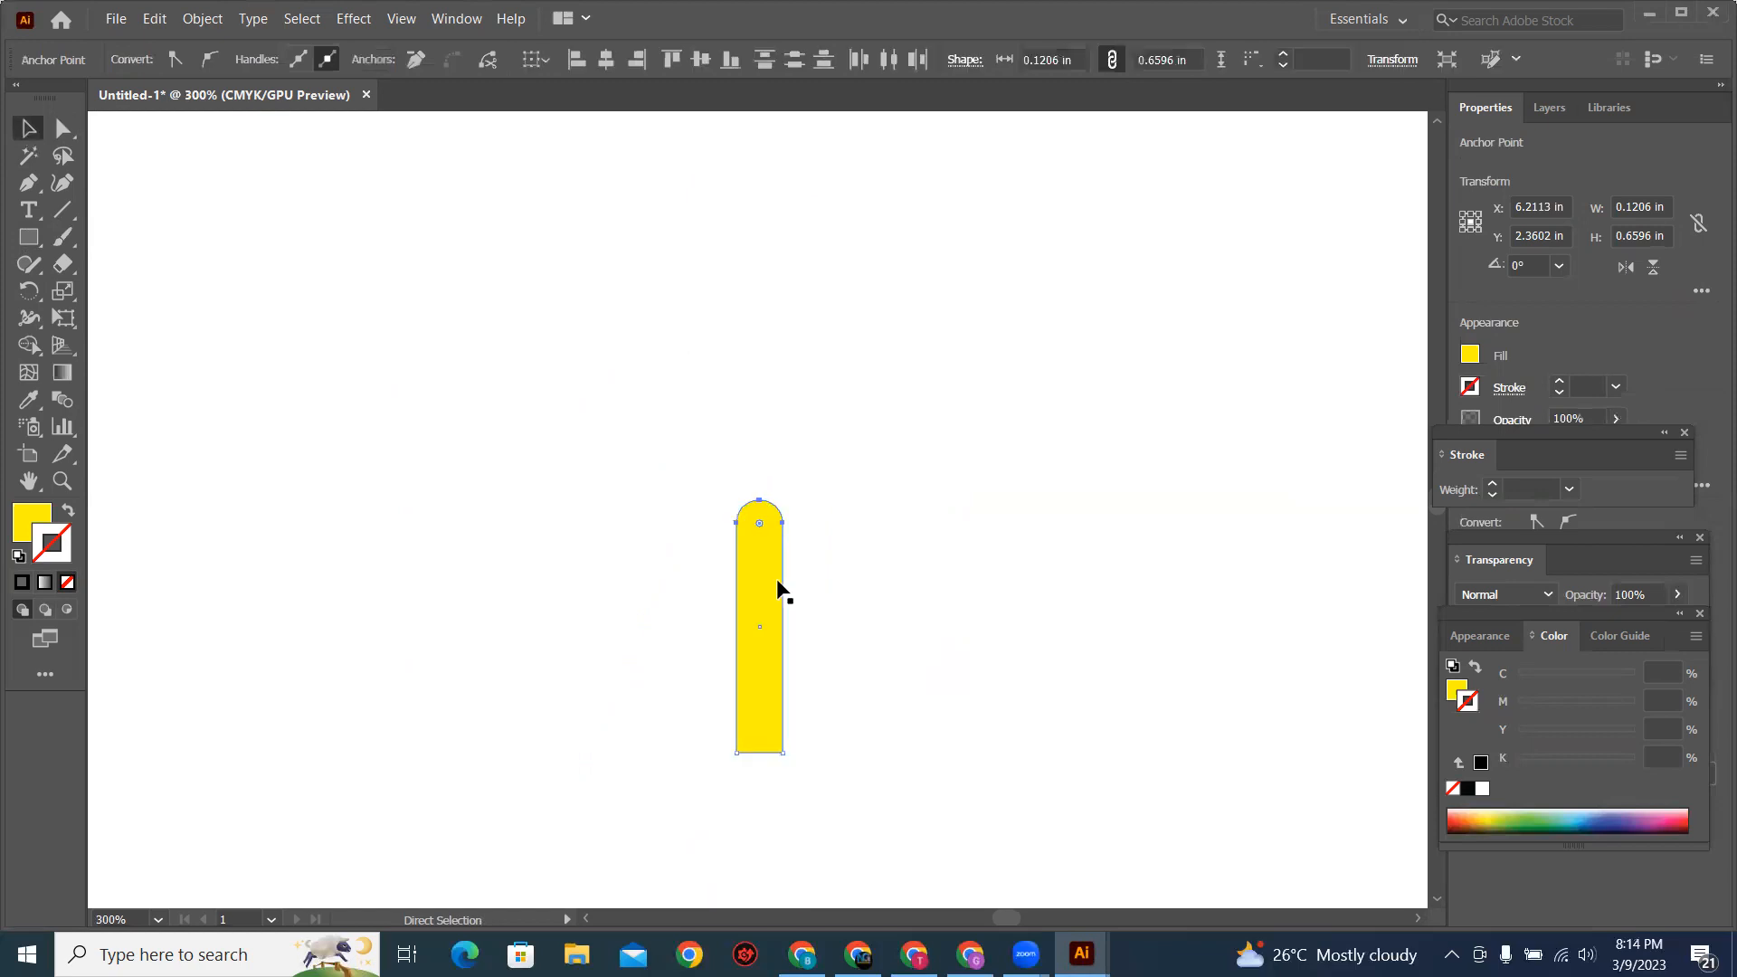
pyautogui.press('v')
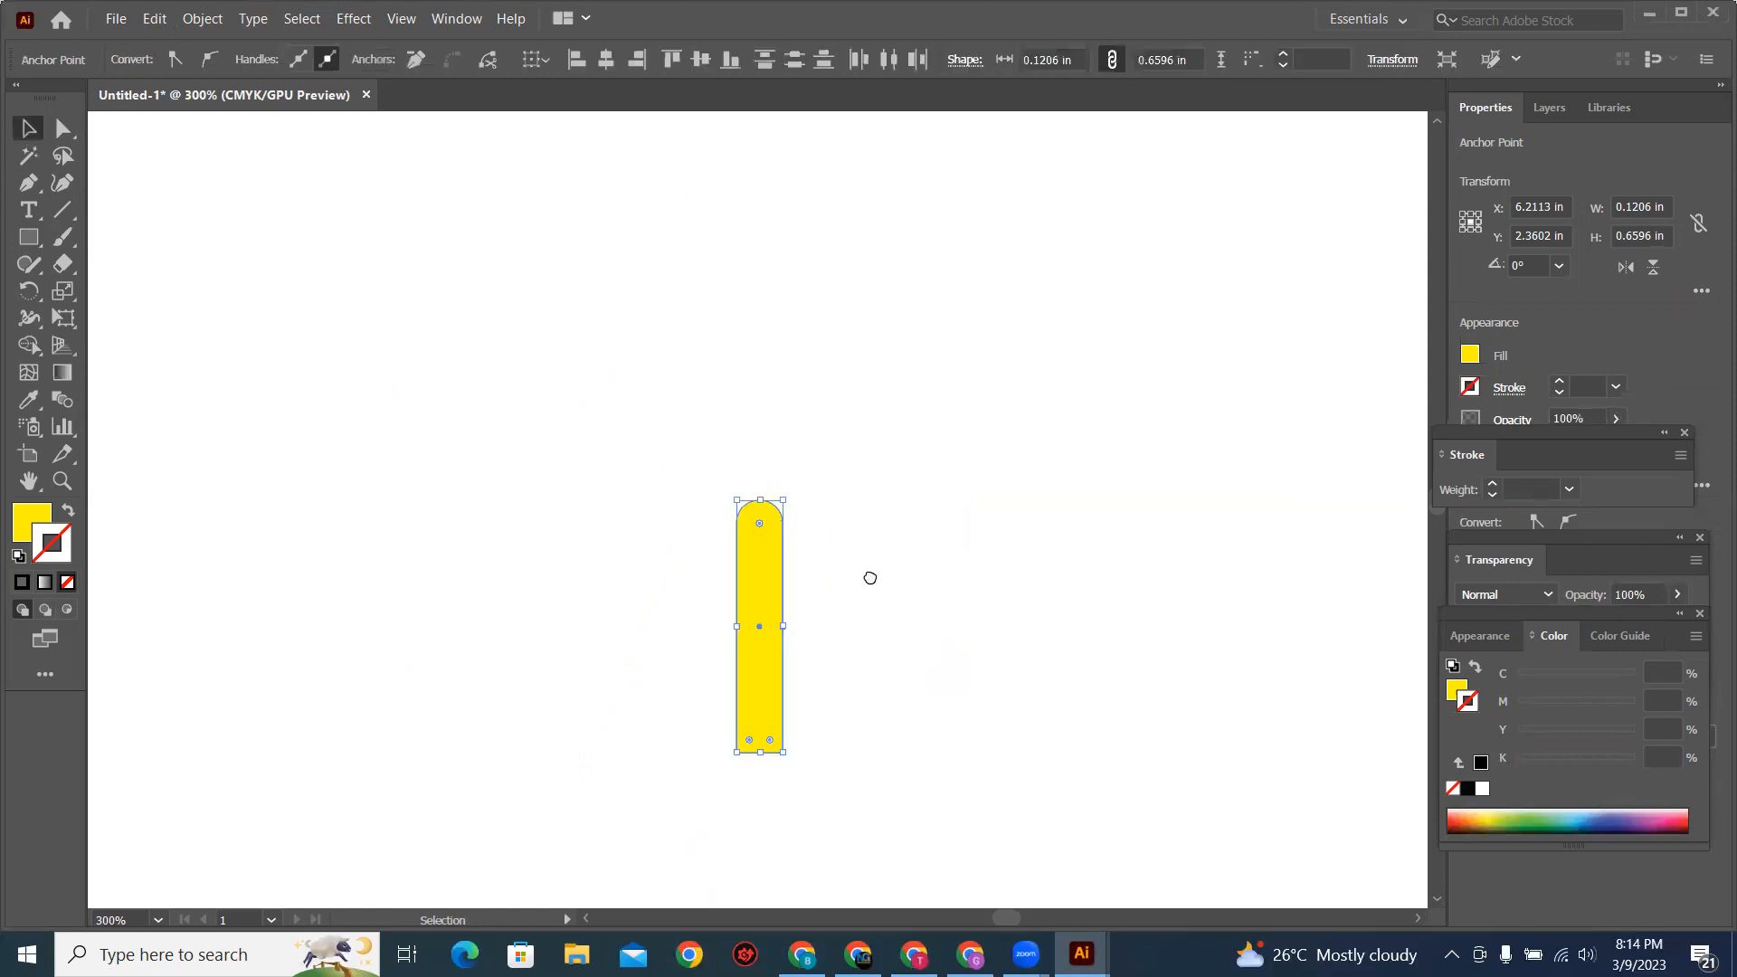
pyautogui.hotkey('ctrl', '-')
pyautogui.hotkey('ctrl', '-')
pyautogui.hotkey('ctrl', '-')
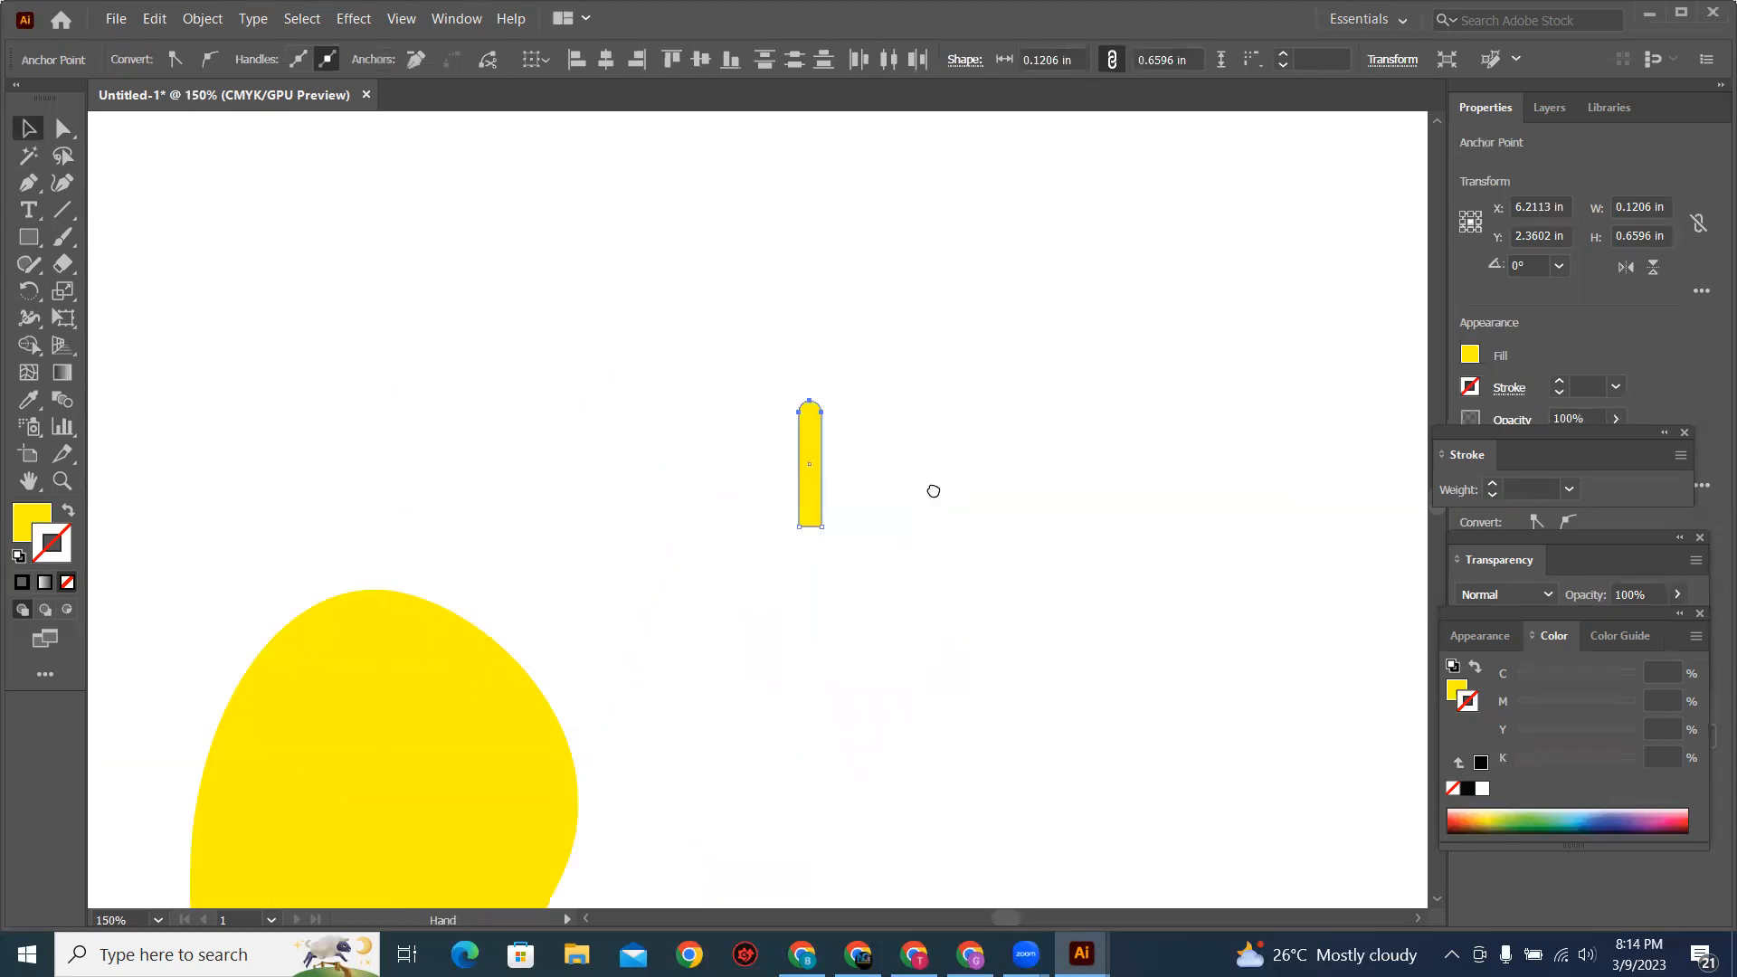
pyautogui.click(208, 60)
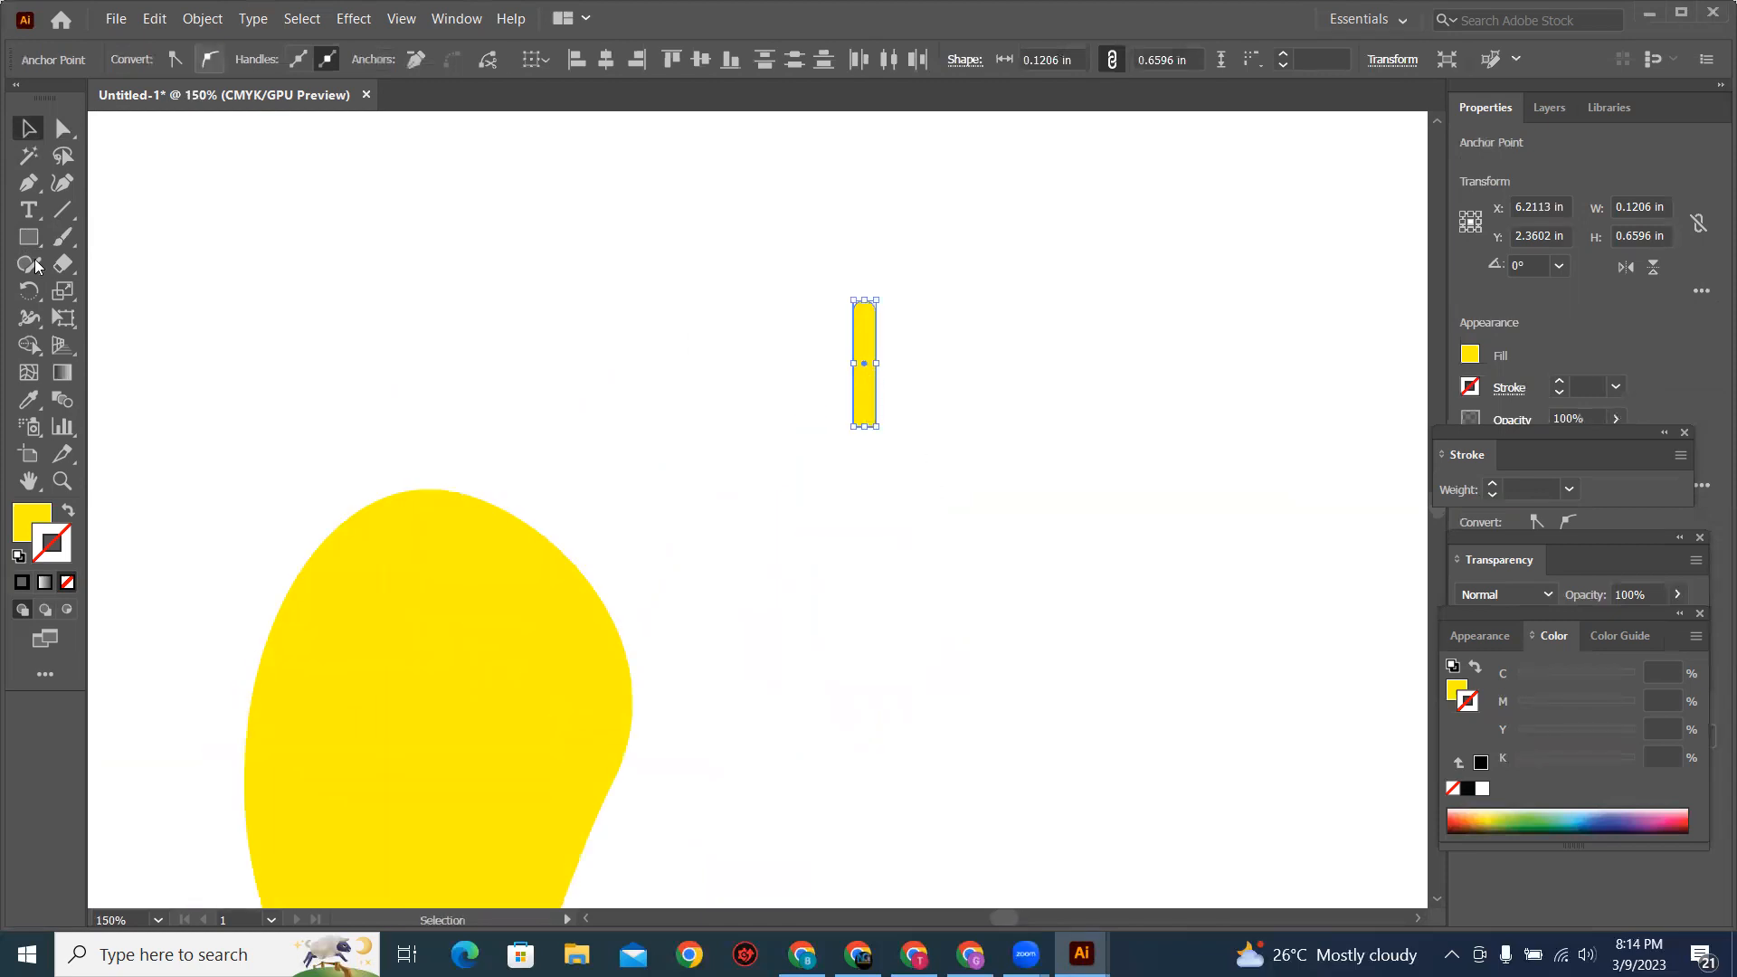
pyautogui.click(855, 373)
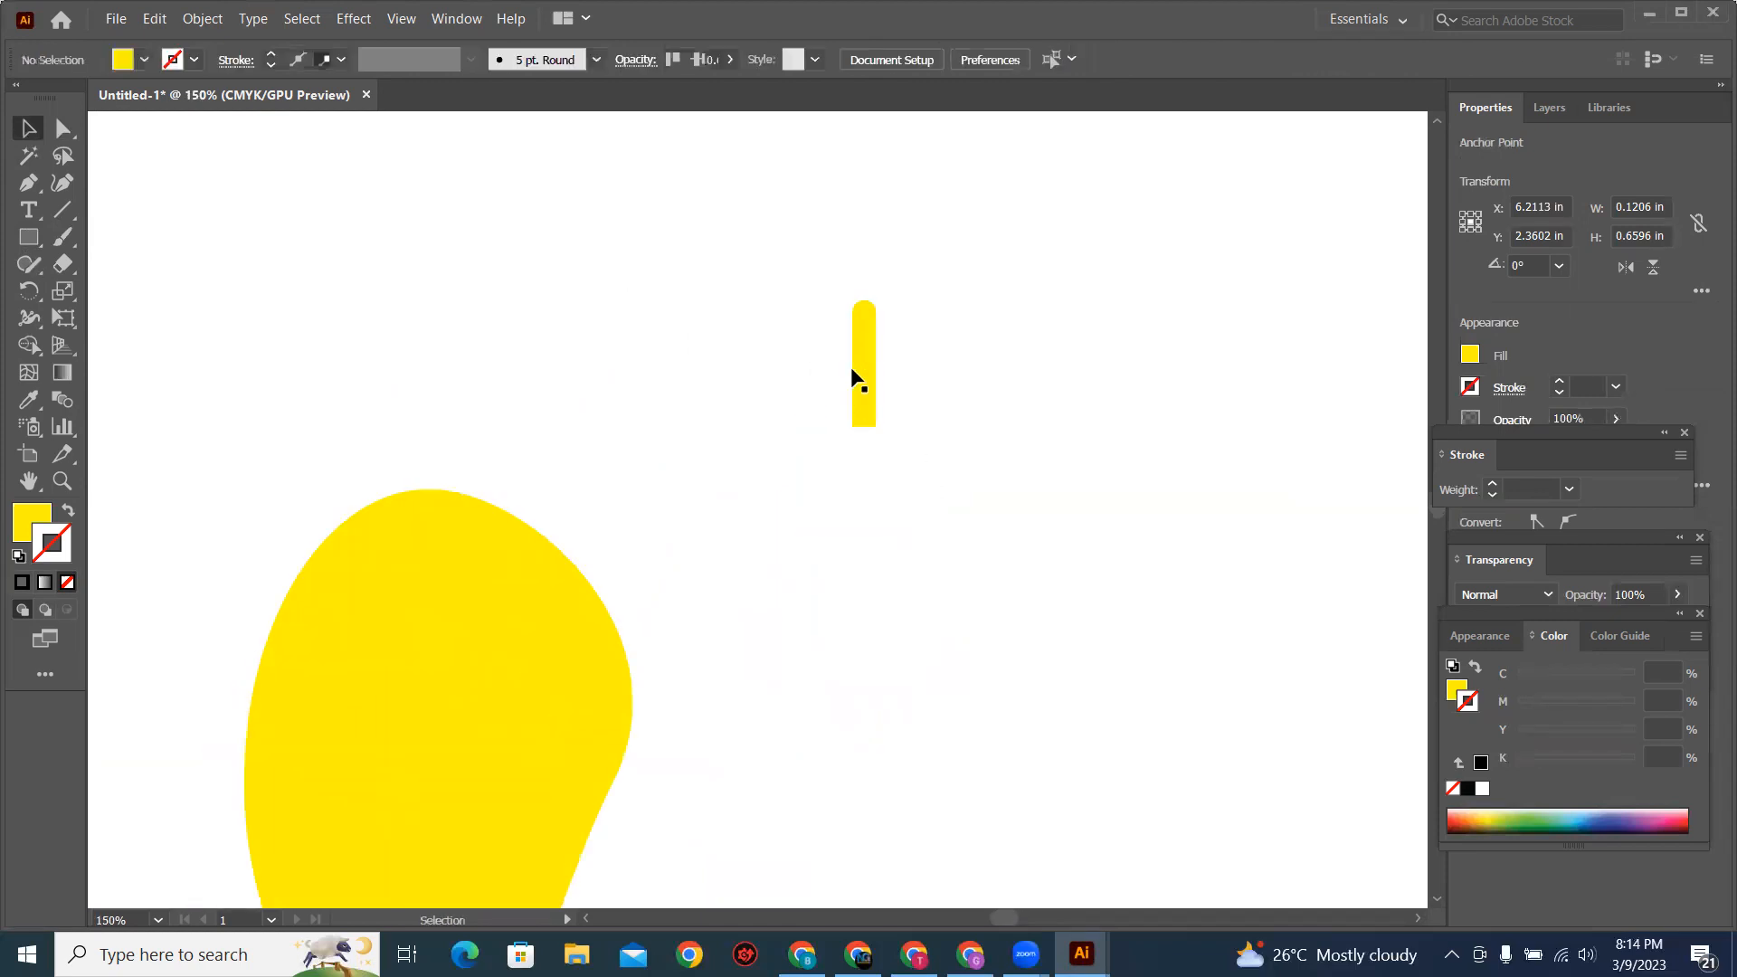
pyautogui.click(144, 60)
pyautogui.click(205, 129)
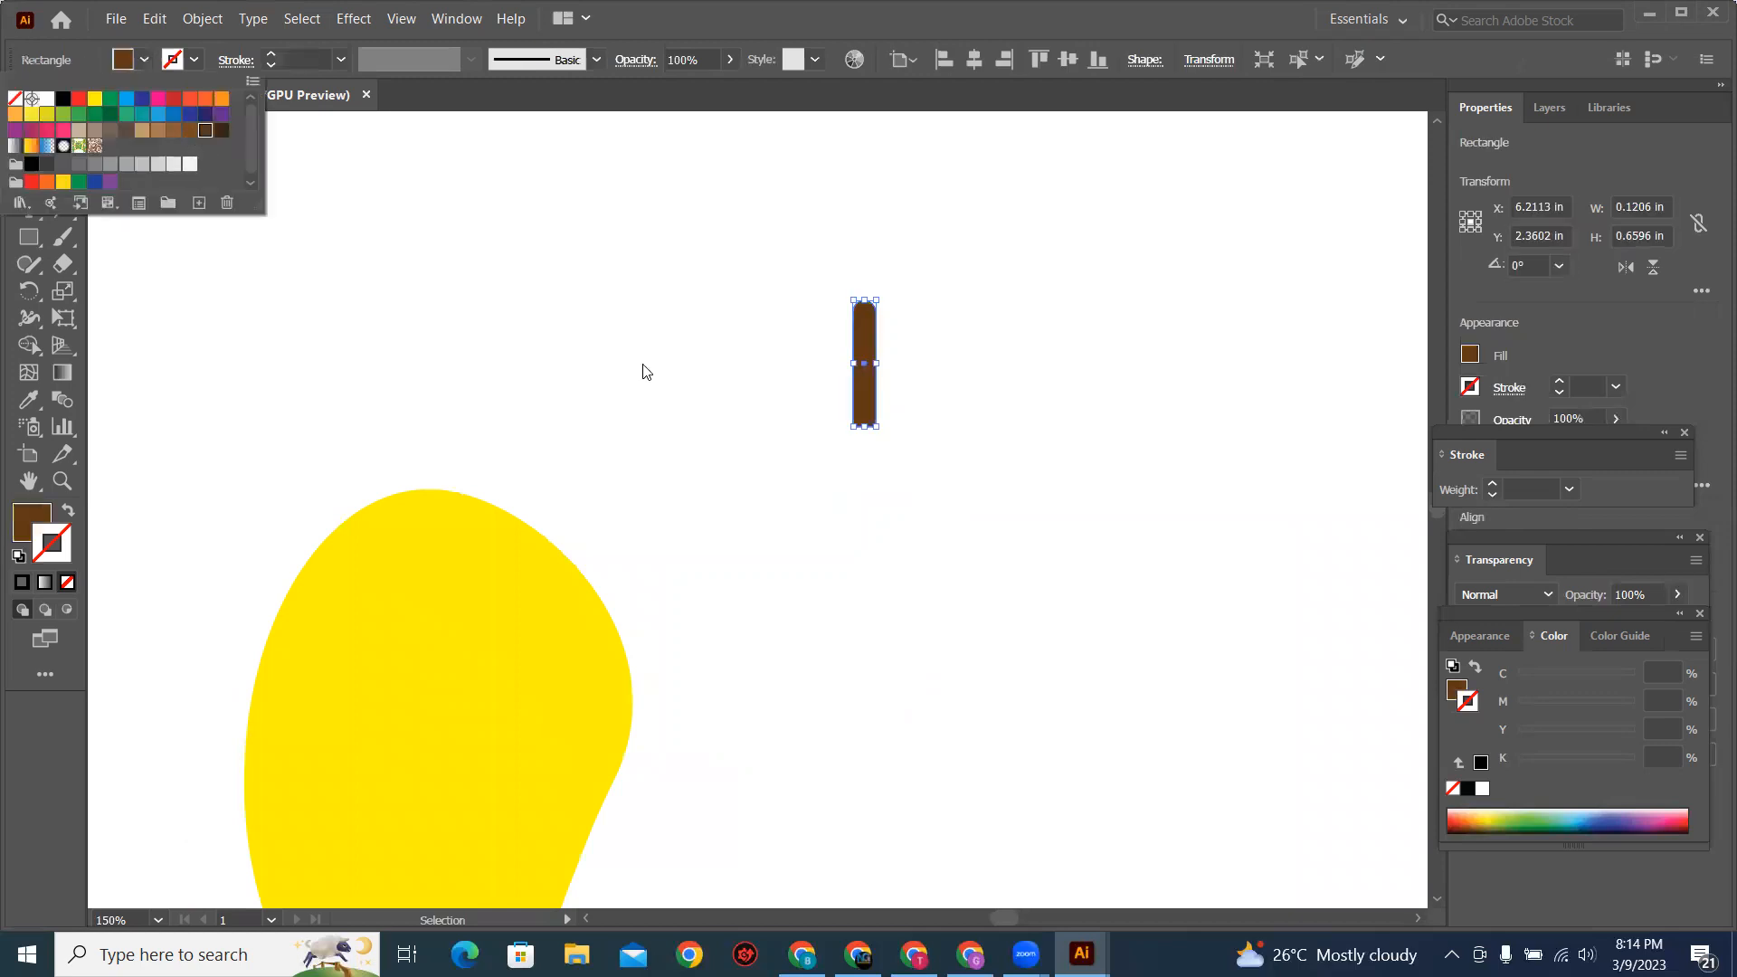
# Step: Place the brown stem upright on the mango's top center, slightly overlapping it, and deselect it
pyautogui.click(869, 388)
pyautogui.moveTo(864, 398); pyautogui.dragTo(436, 454)
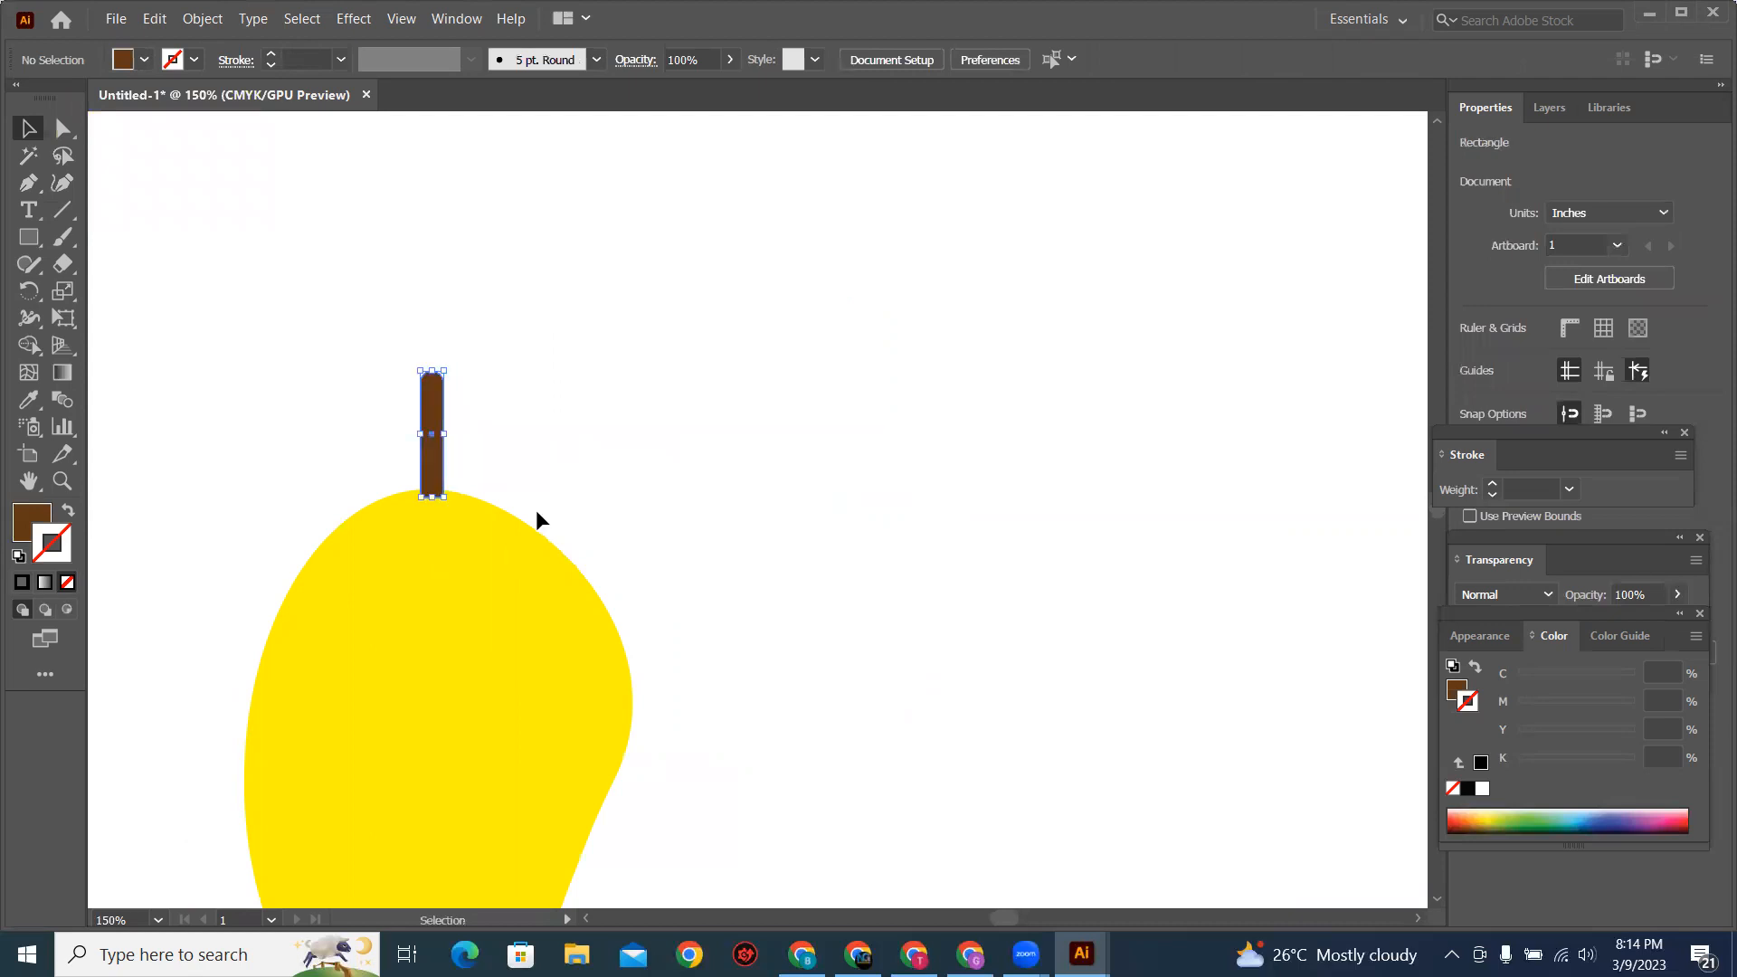
pyautogui.hotkey('ctrl', 'shift', 'a')
# Step: Draw a narrow yellow ellipse about 0.56 by 1.21 in right of the mango and activate the Direct Selection tool
pyautogui.click(458, 544)
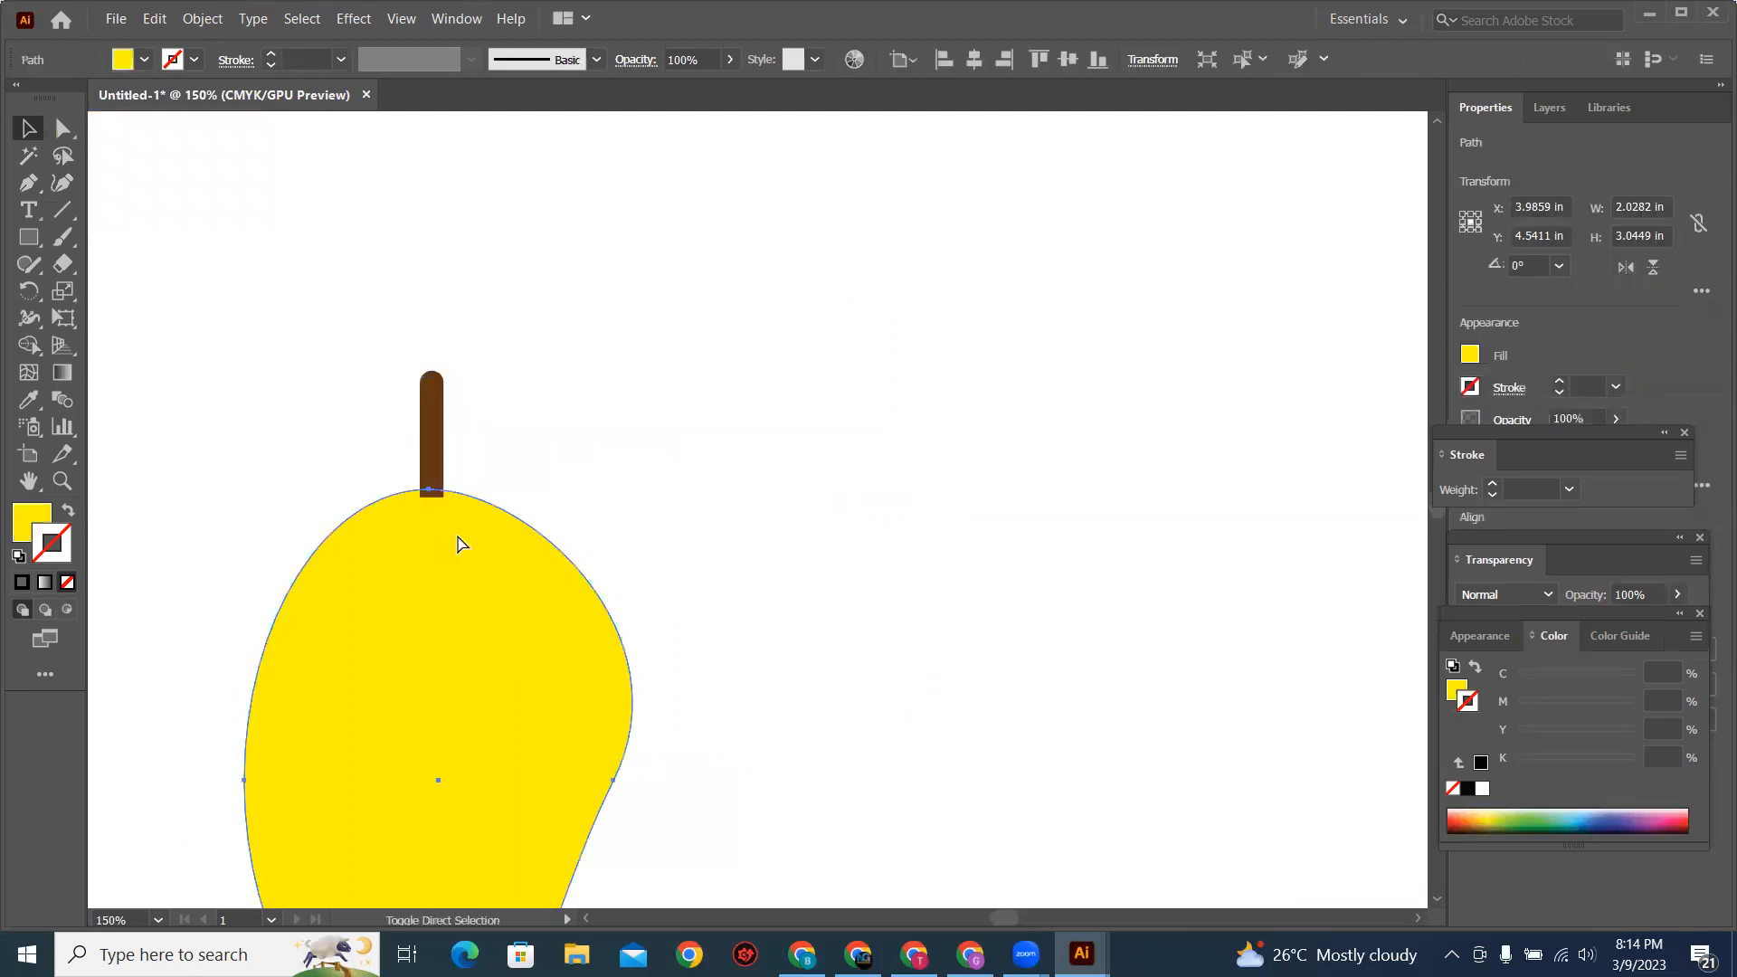
pyautogui.moveTo(500, 627); pyautogui.dragTo(586, 477)
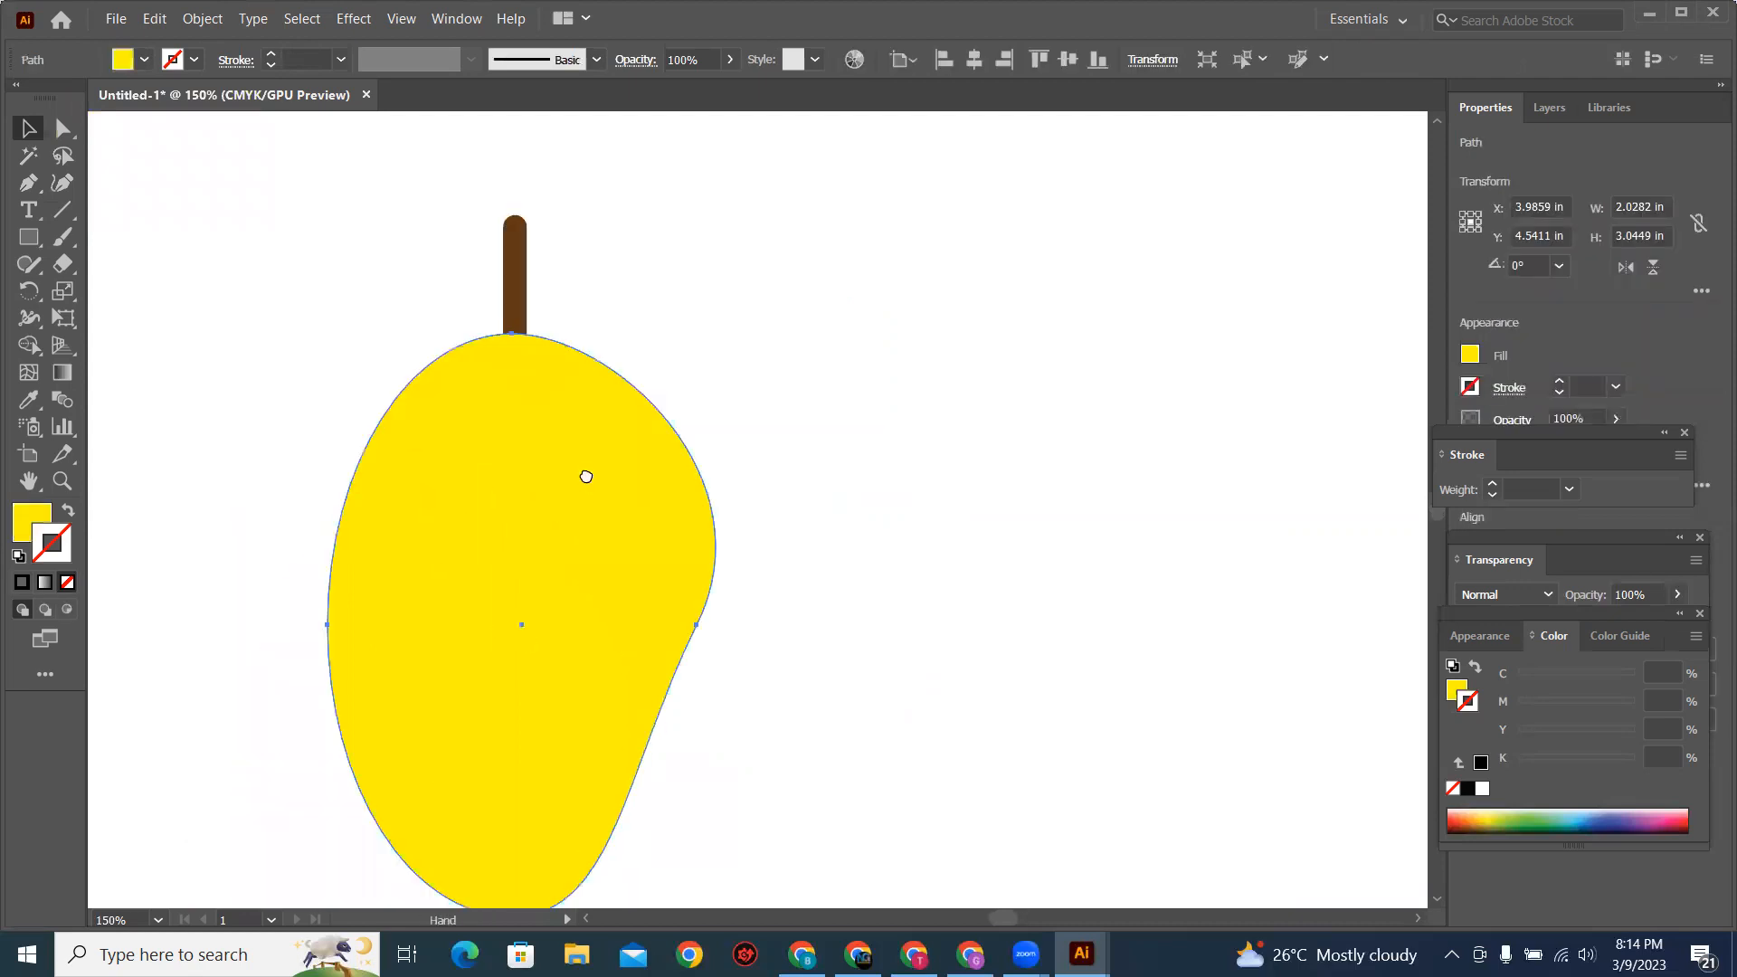
pyautogui.hotkey('ctrl', '-')
pyautogui.moveTo(796, 355); pyautogui.dragTo(599, 367)
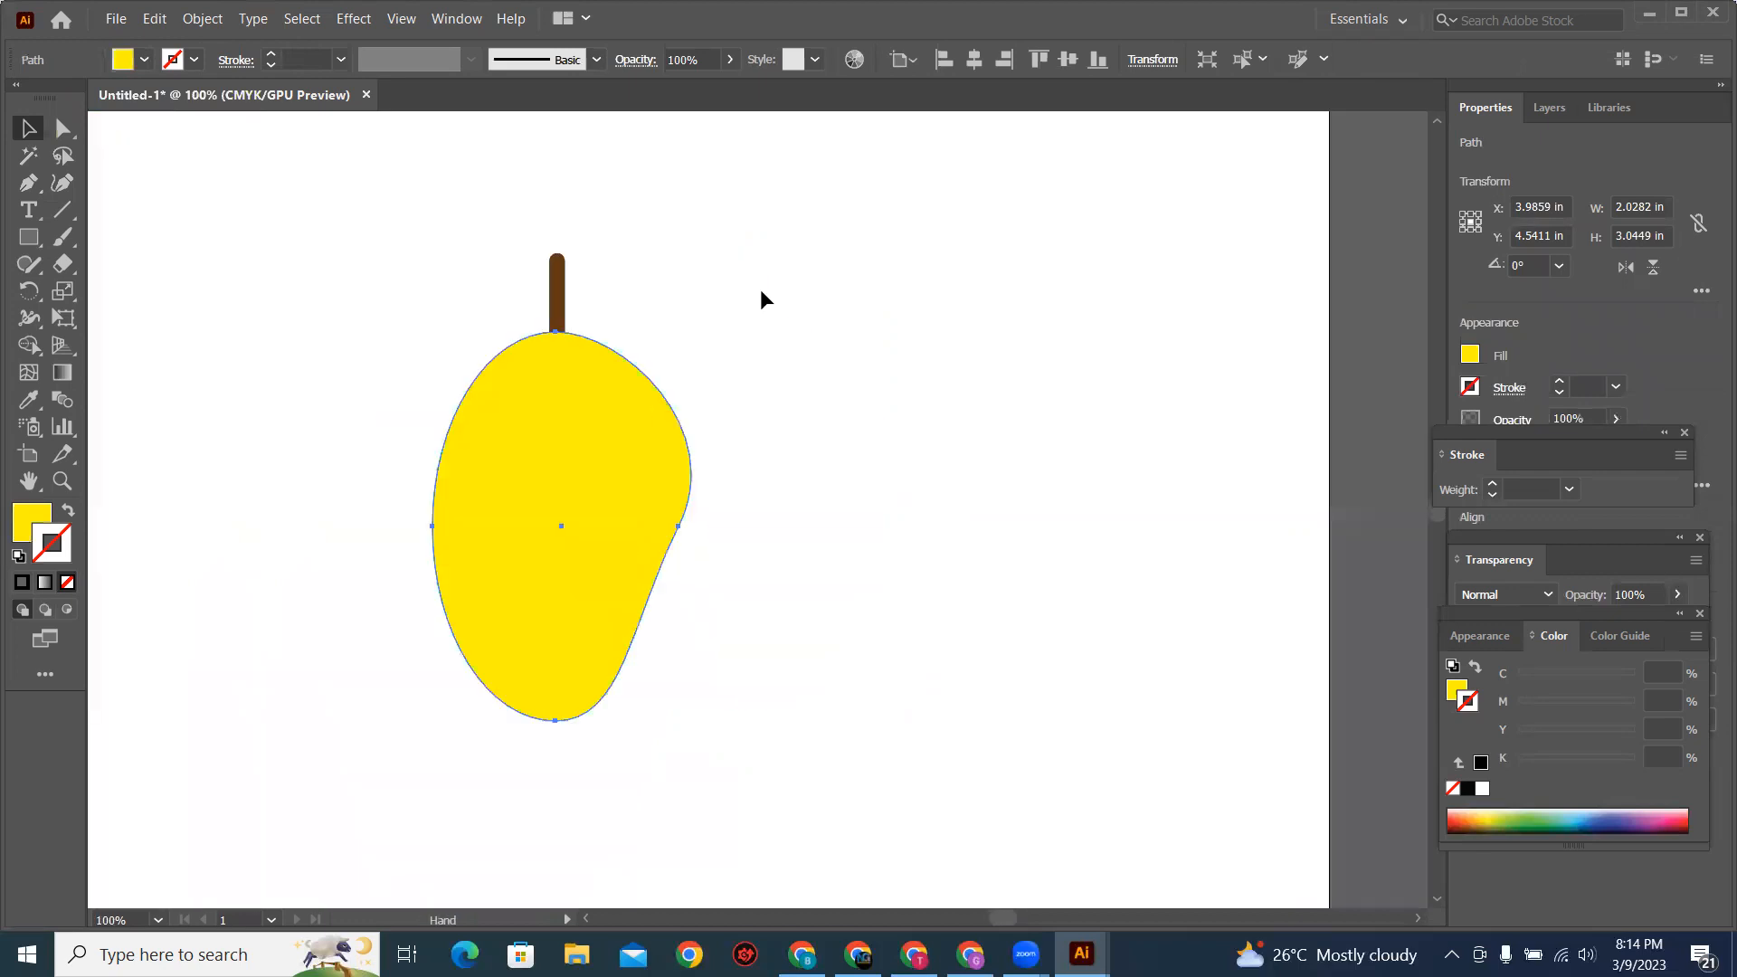
pyautogui.click(762, 290)
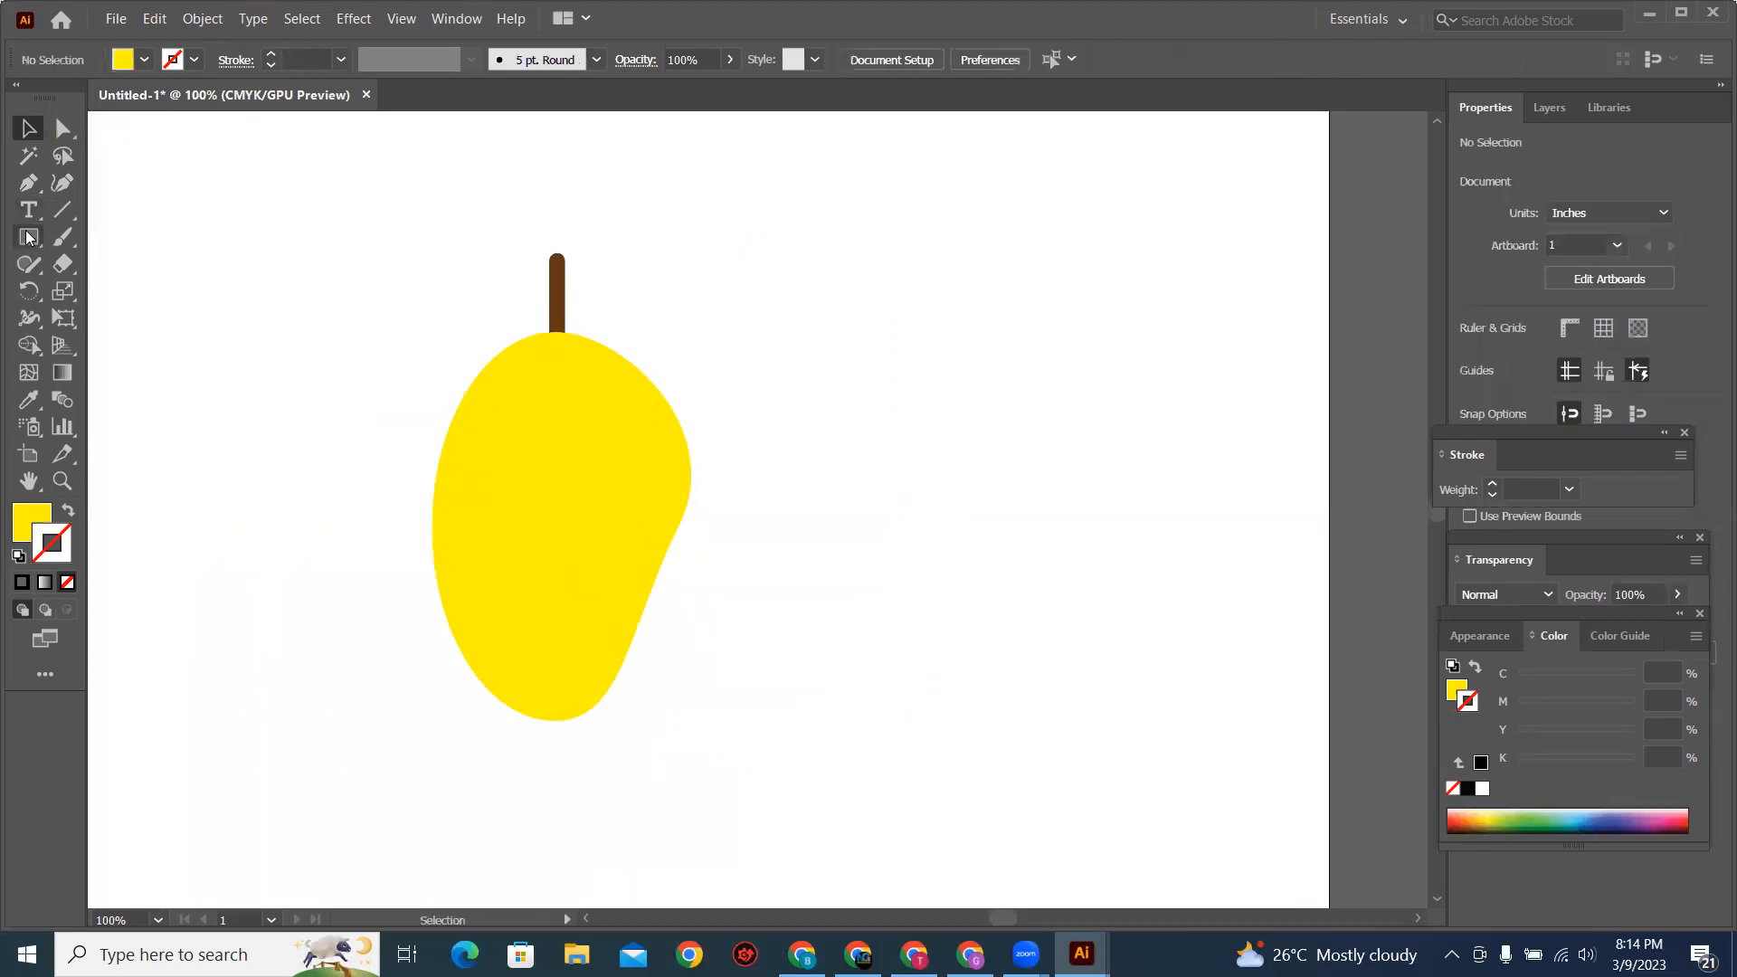
pyautogui.click(28, 238)
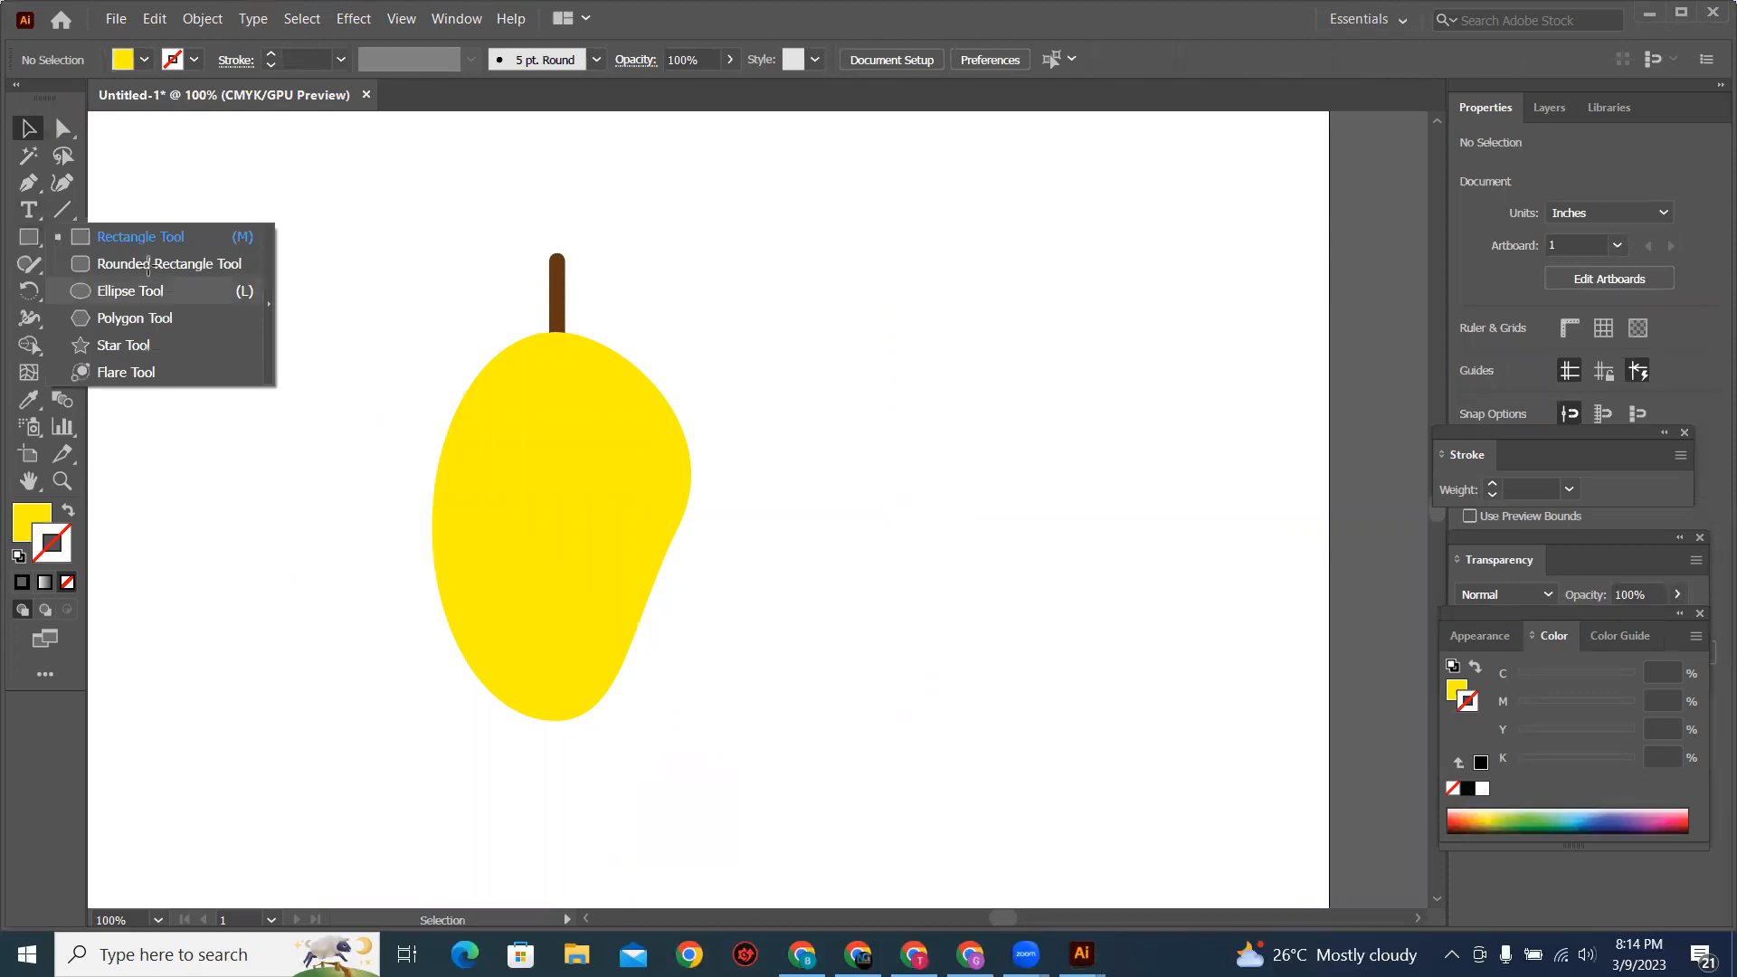
pyautogui.moveTo(954, 327); pyautogui.dragTo(992, 398)
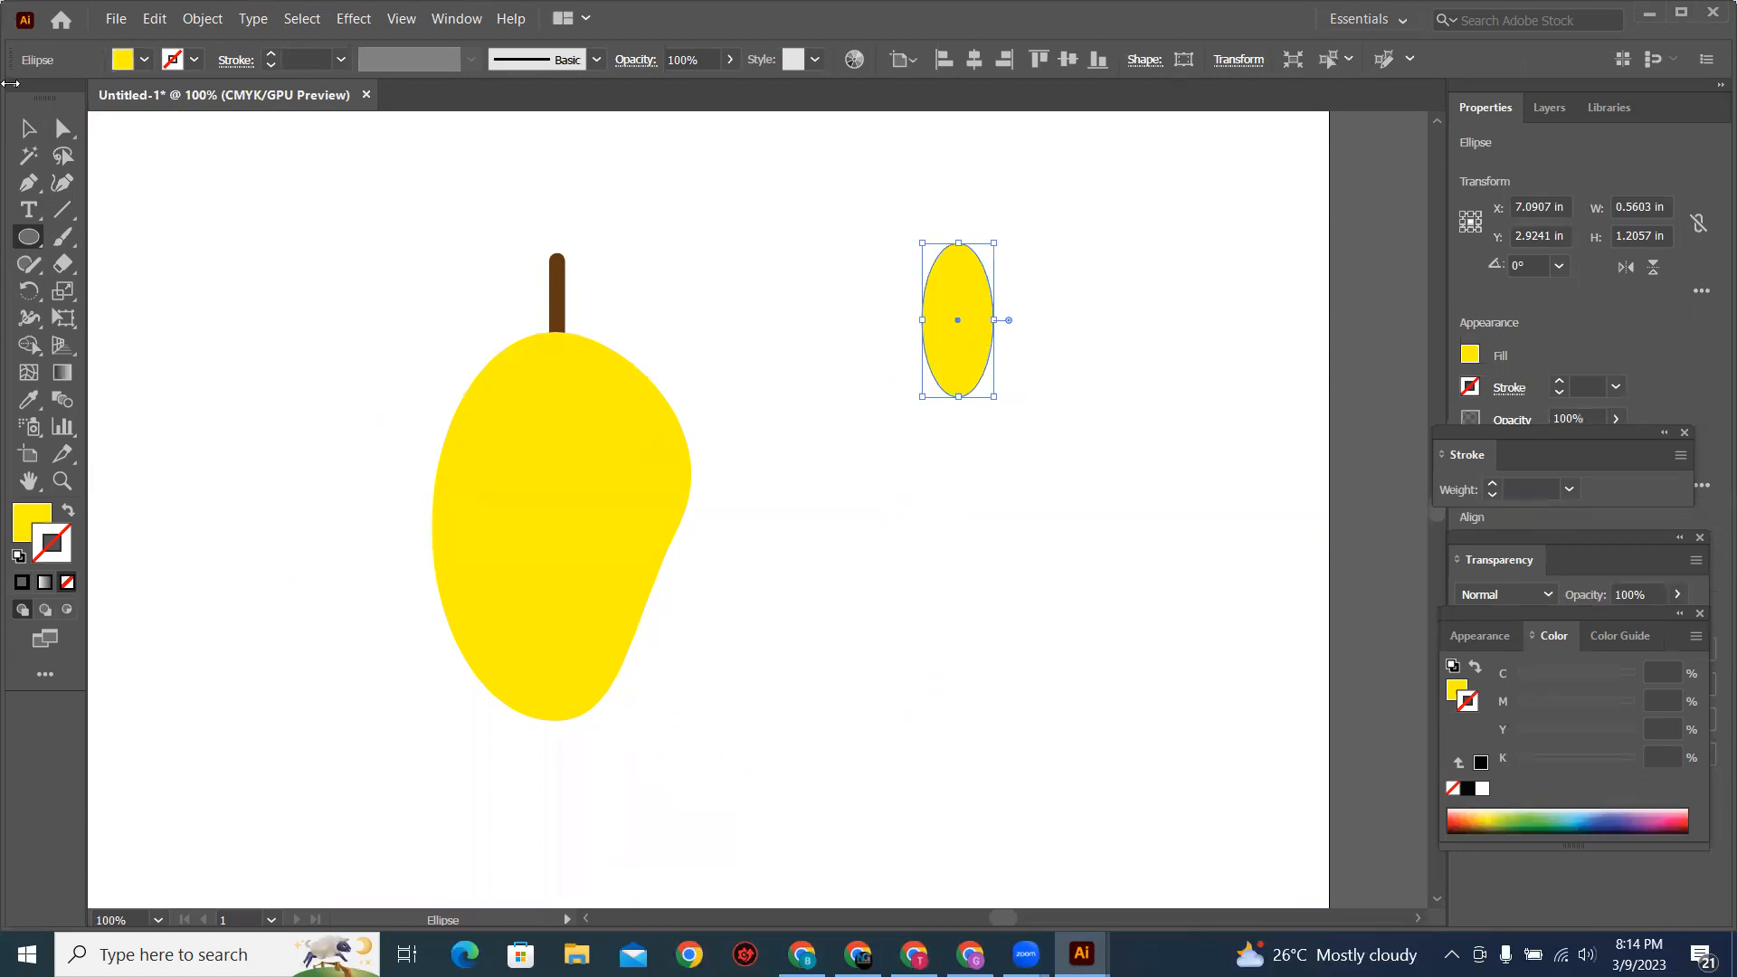
pyautogui.click(64, 137)
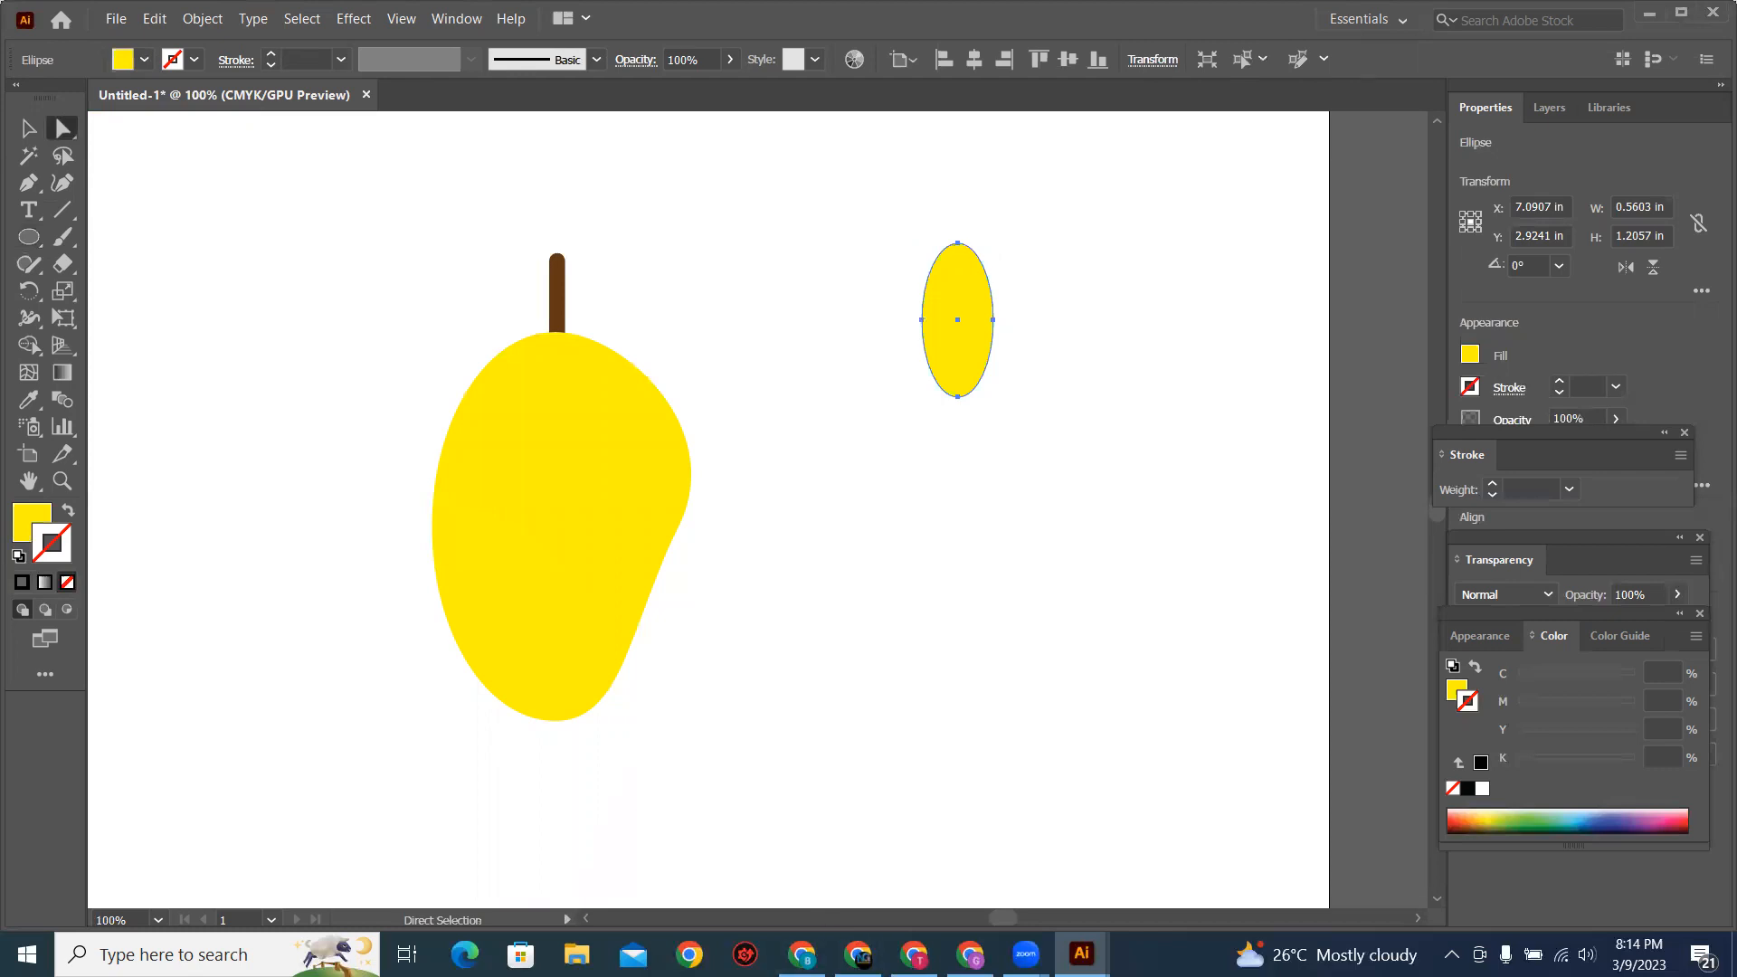
# Step: Switch to the Chrome window and bring up its WhatsApp Web page
pyautogui.click(801, 954)
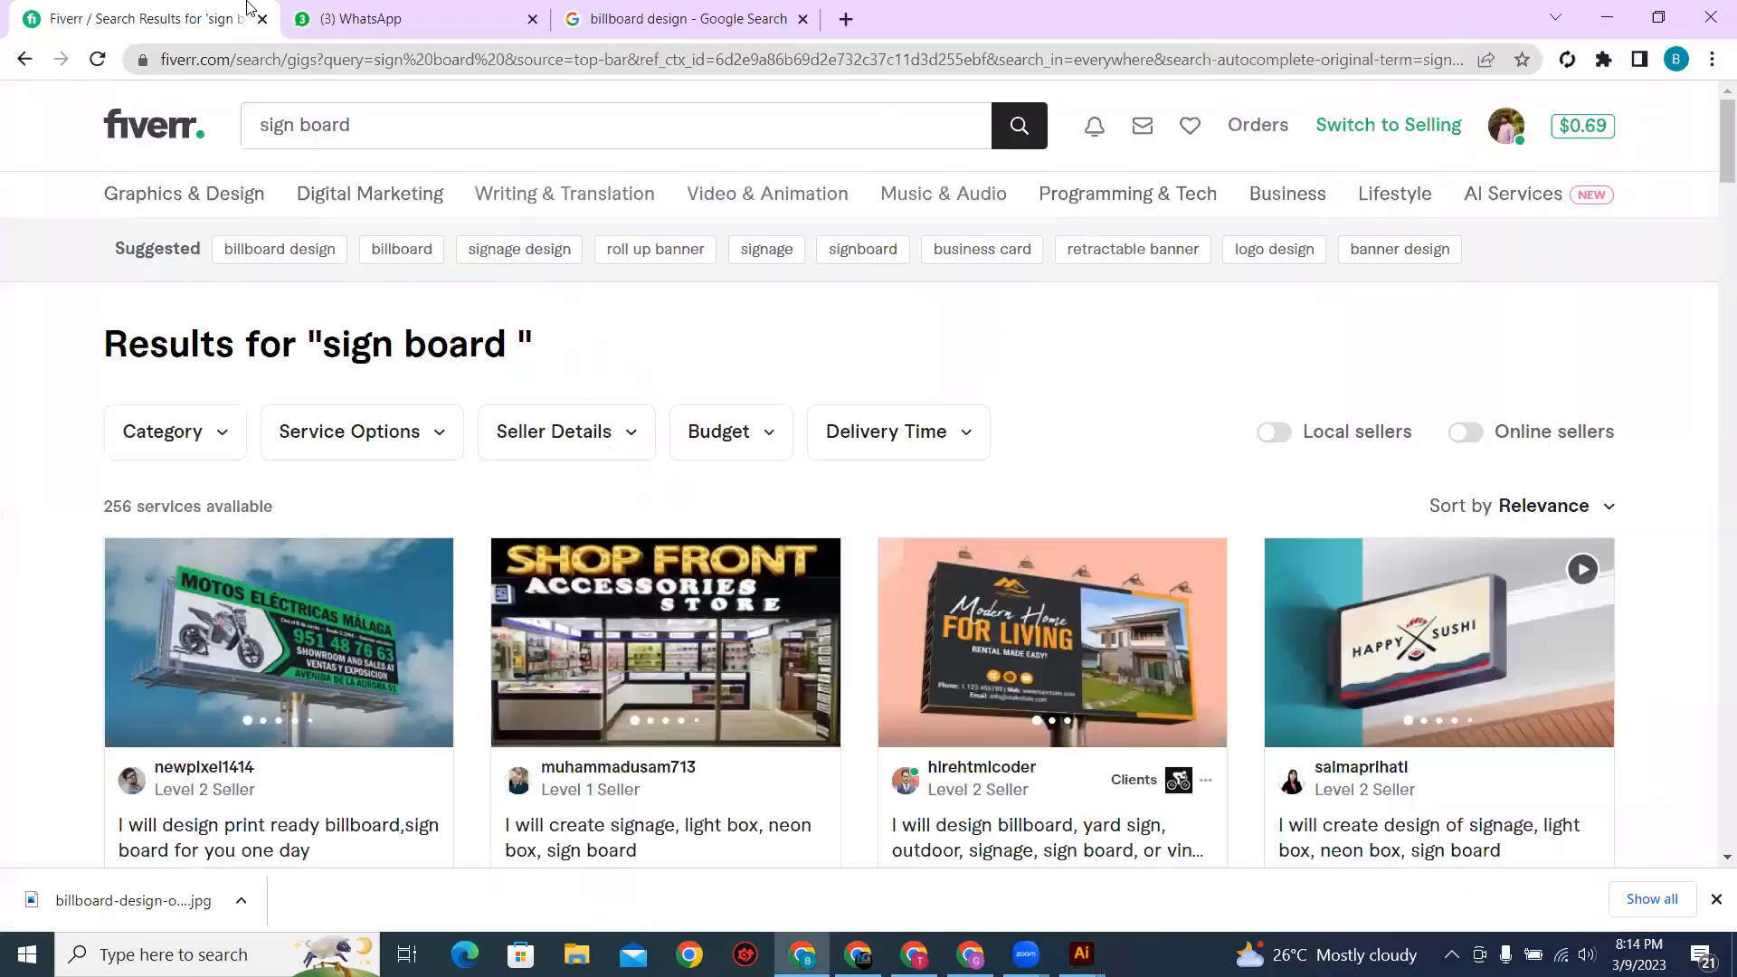
pyautogui.hotkey('ctrl', 'Tab')
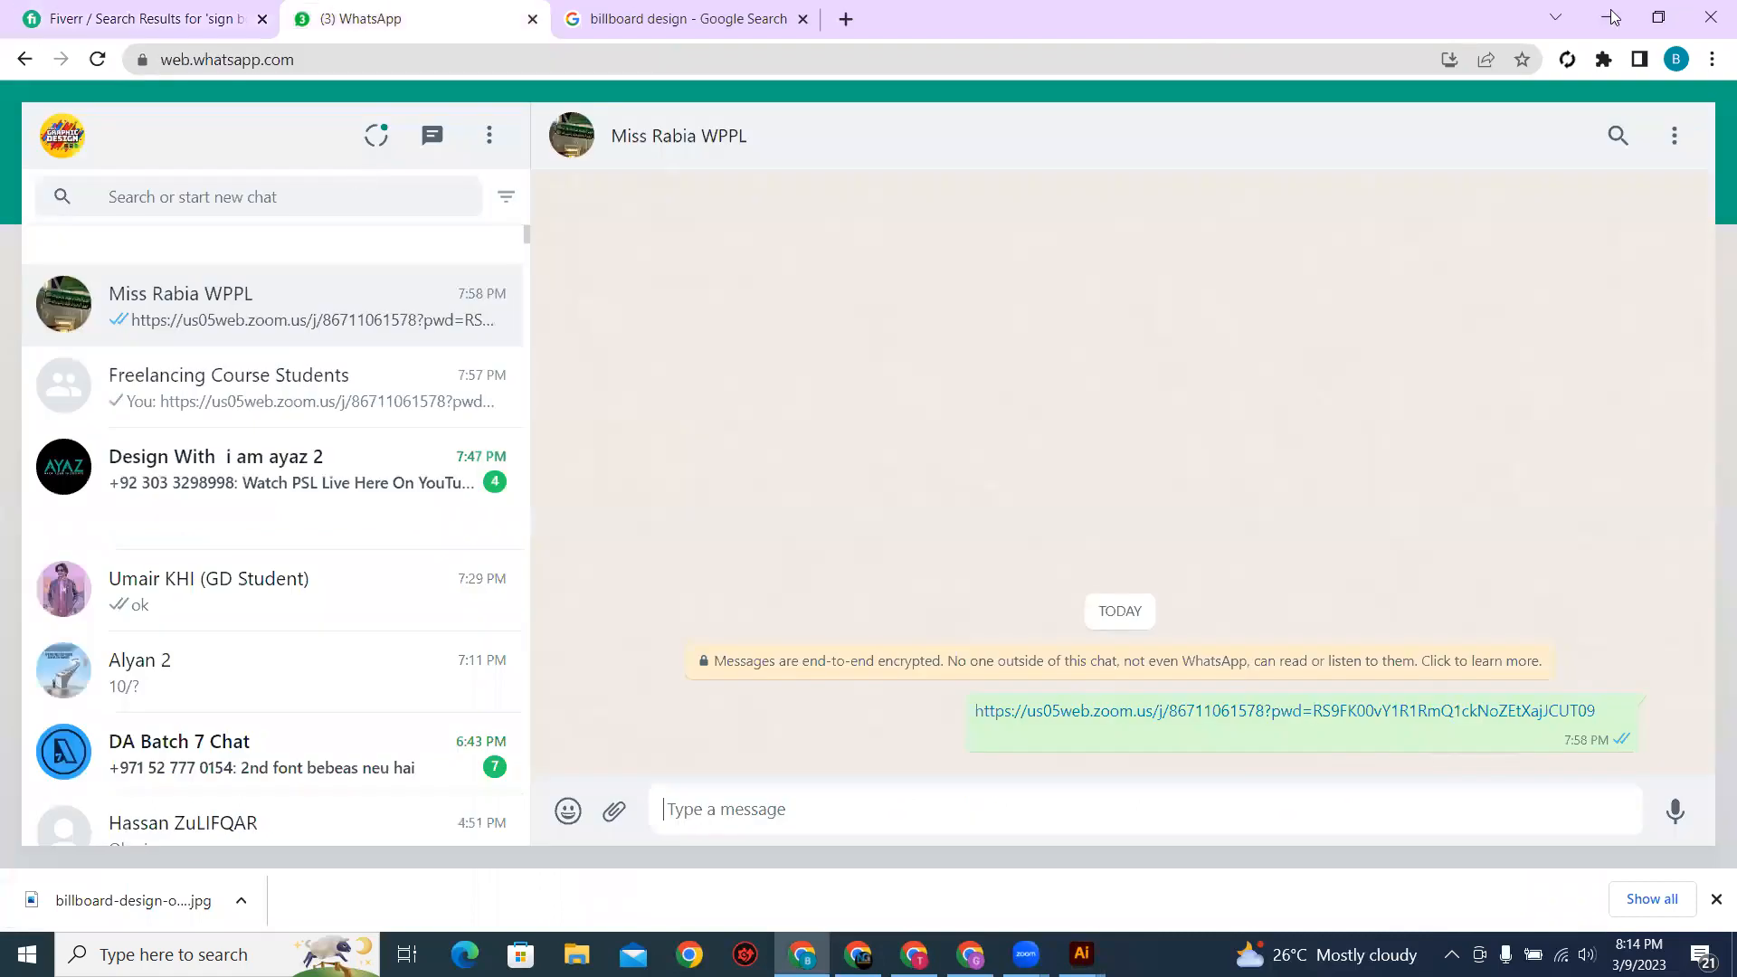
# Step: Switch back to Illustrator, undo the yellow ellipse's last move and activate the Direct Selection tool
pyautogui.hotkey('alt', 'Tab')
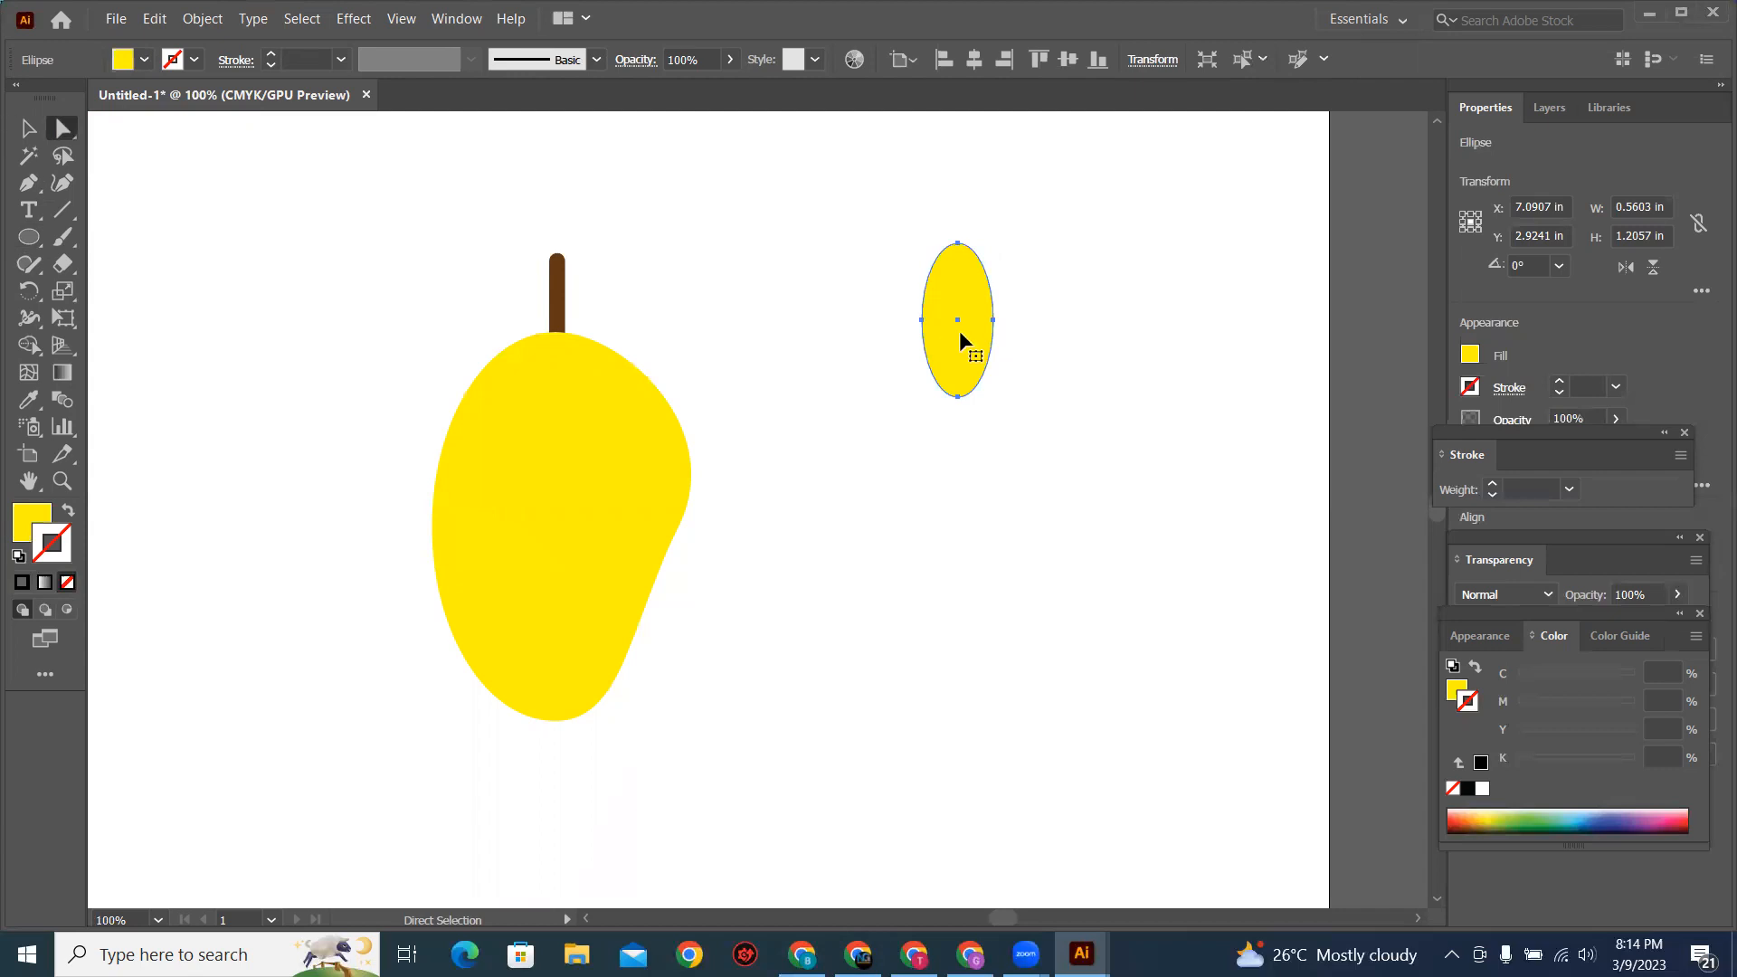
pyautogui.hotkey('ctrl', 'z')
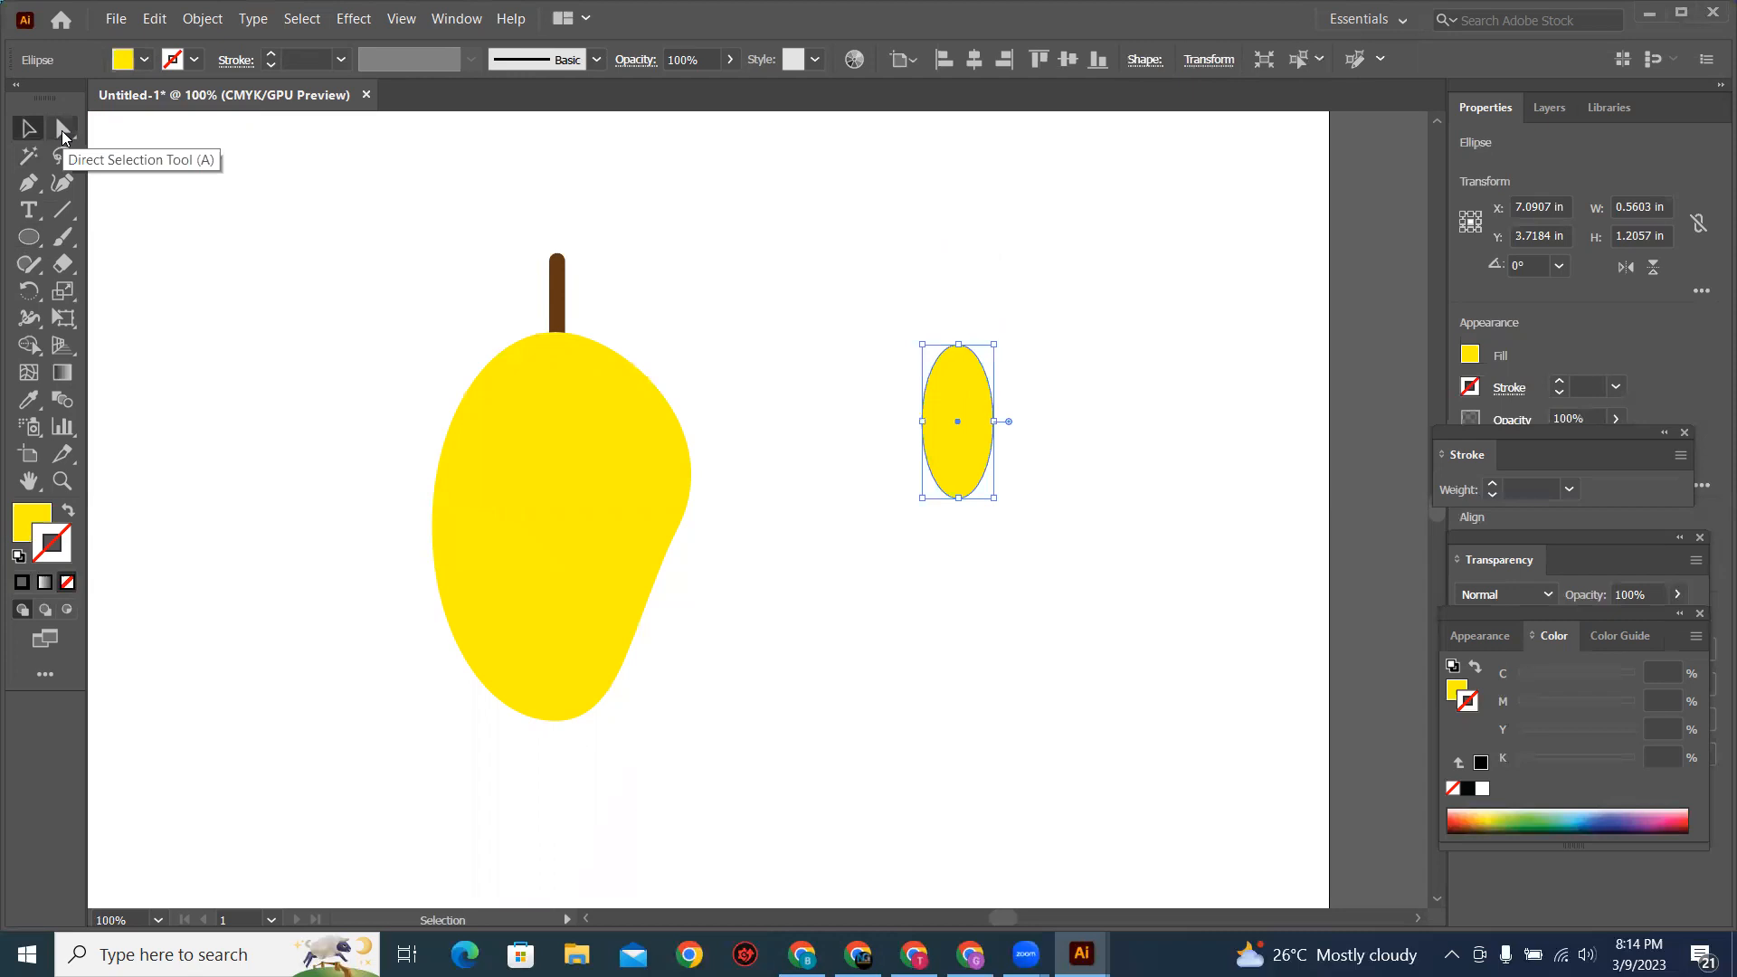
pyautogui.click(62, 134)
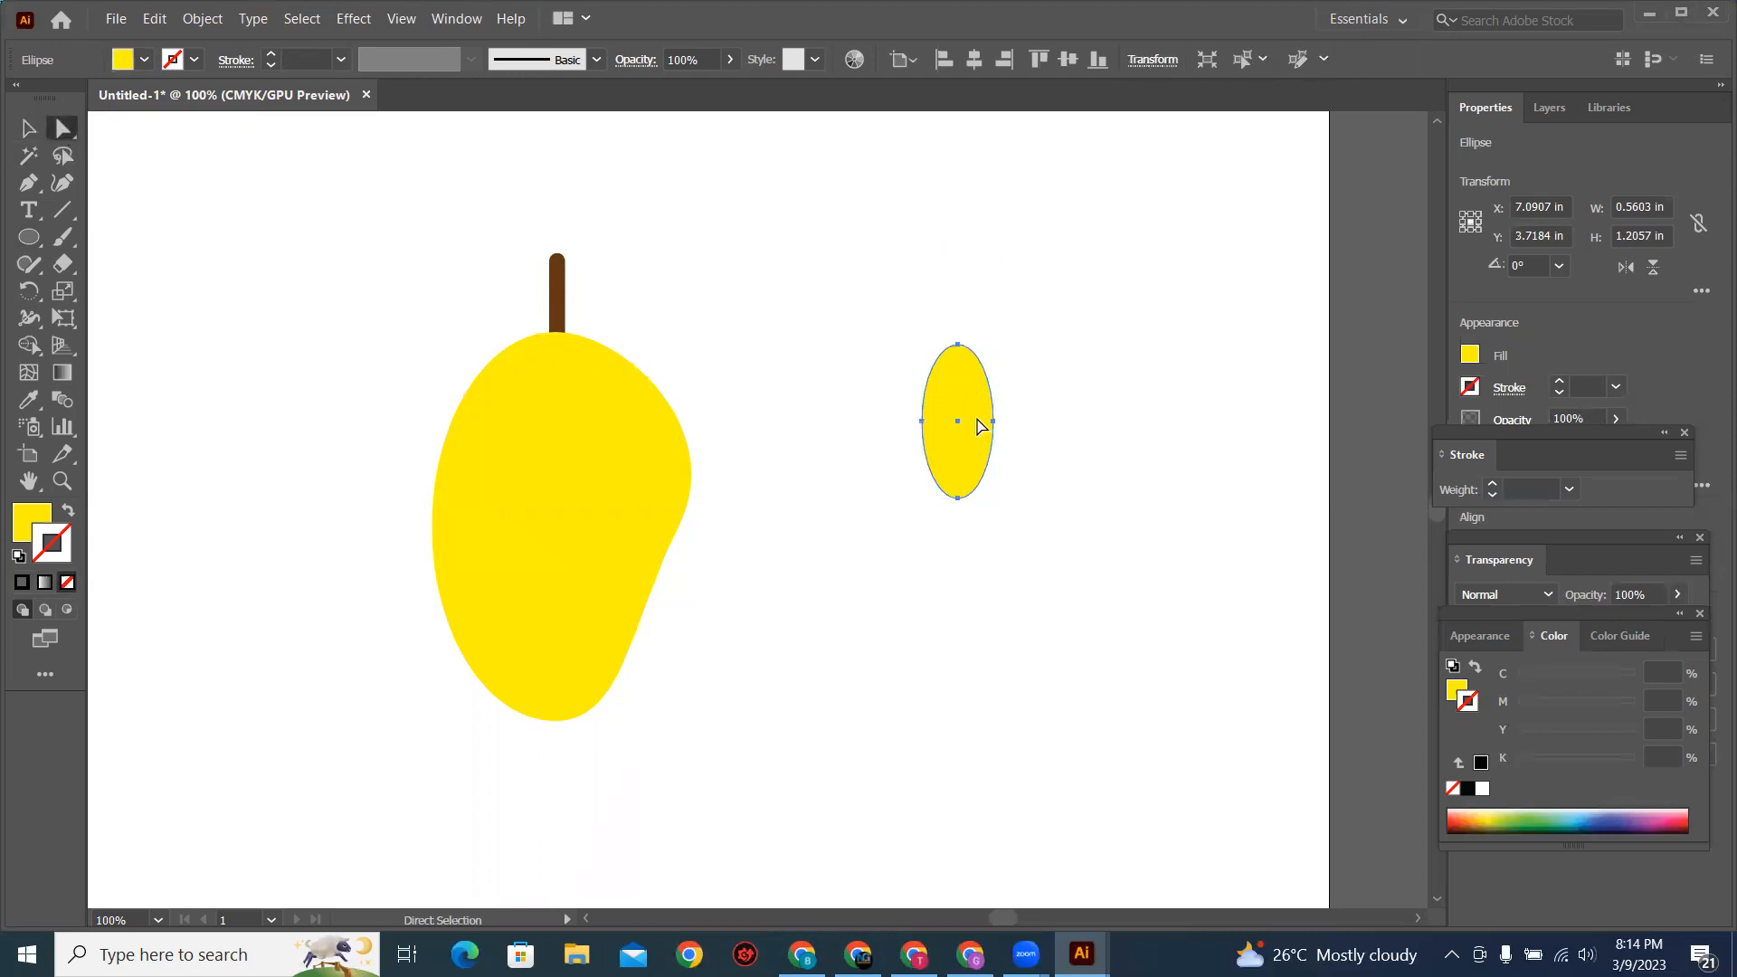
# Step: Practice selecting individual anchor points on the small yellow ellipse by enclosing them in selection areas
pyautogui.moveTo(901, 331); pyautogui.dragTo(974, 418)
pyautogui.click(1031, 415)
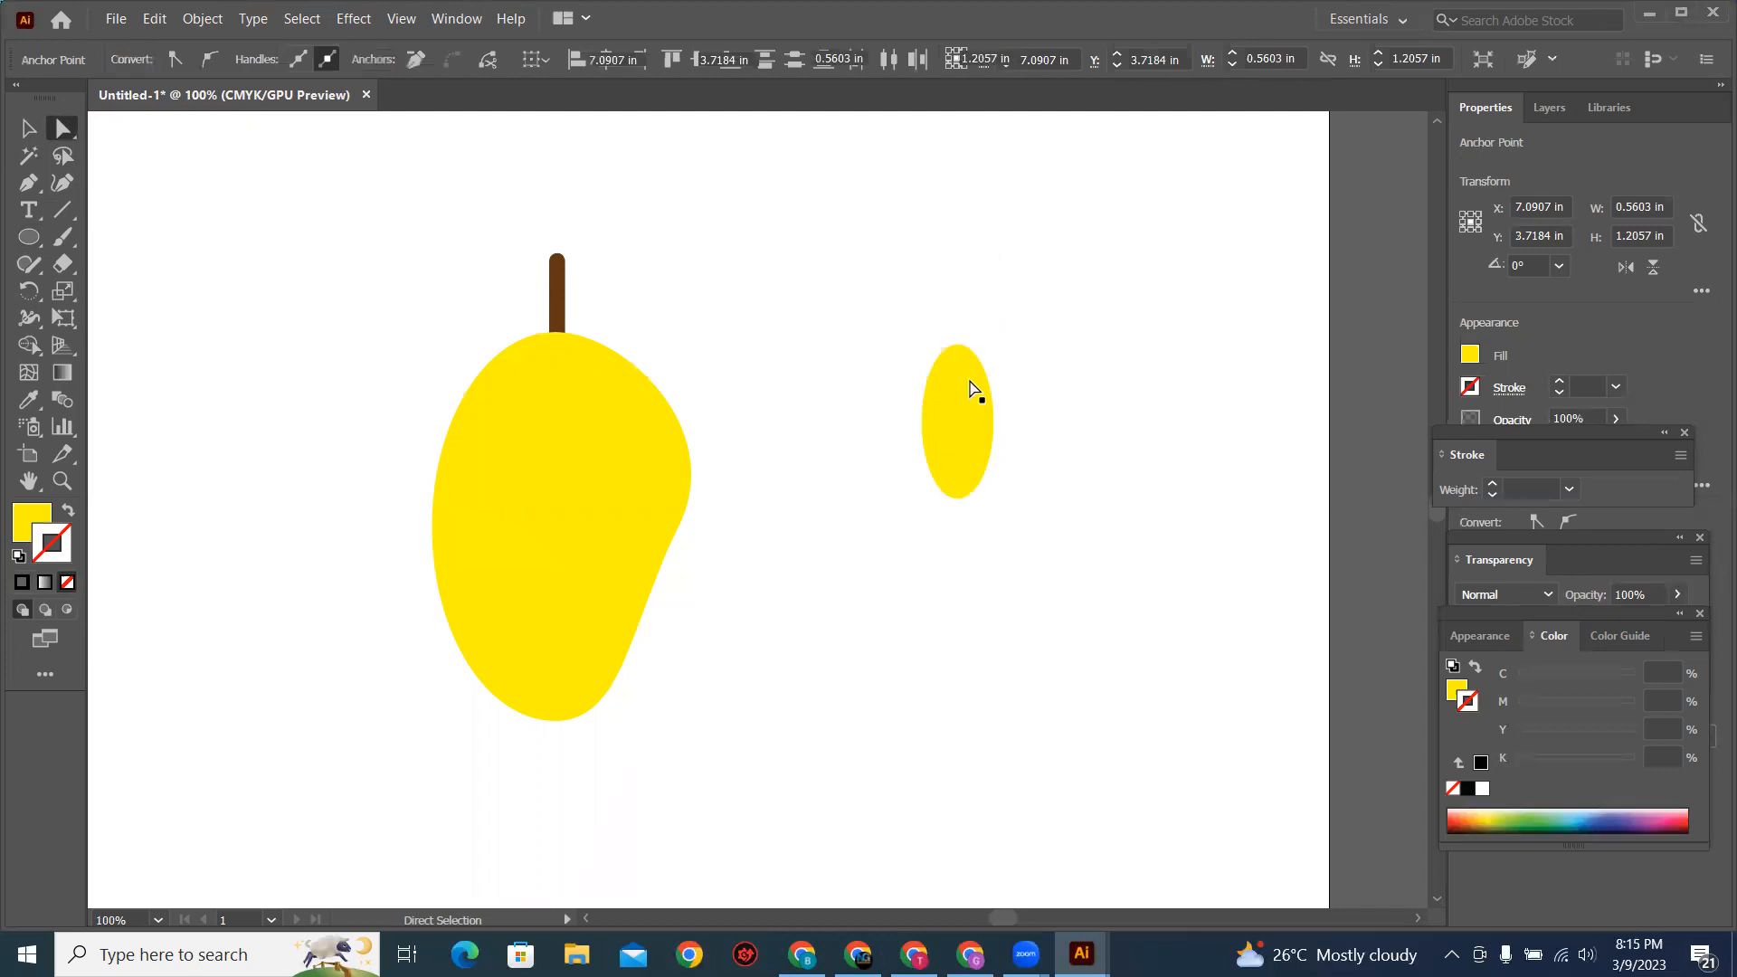
pyautogui.moveTo(921, 299); pyautogui.dragTo(976, 436)
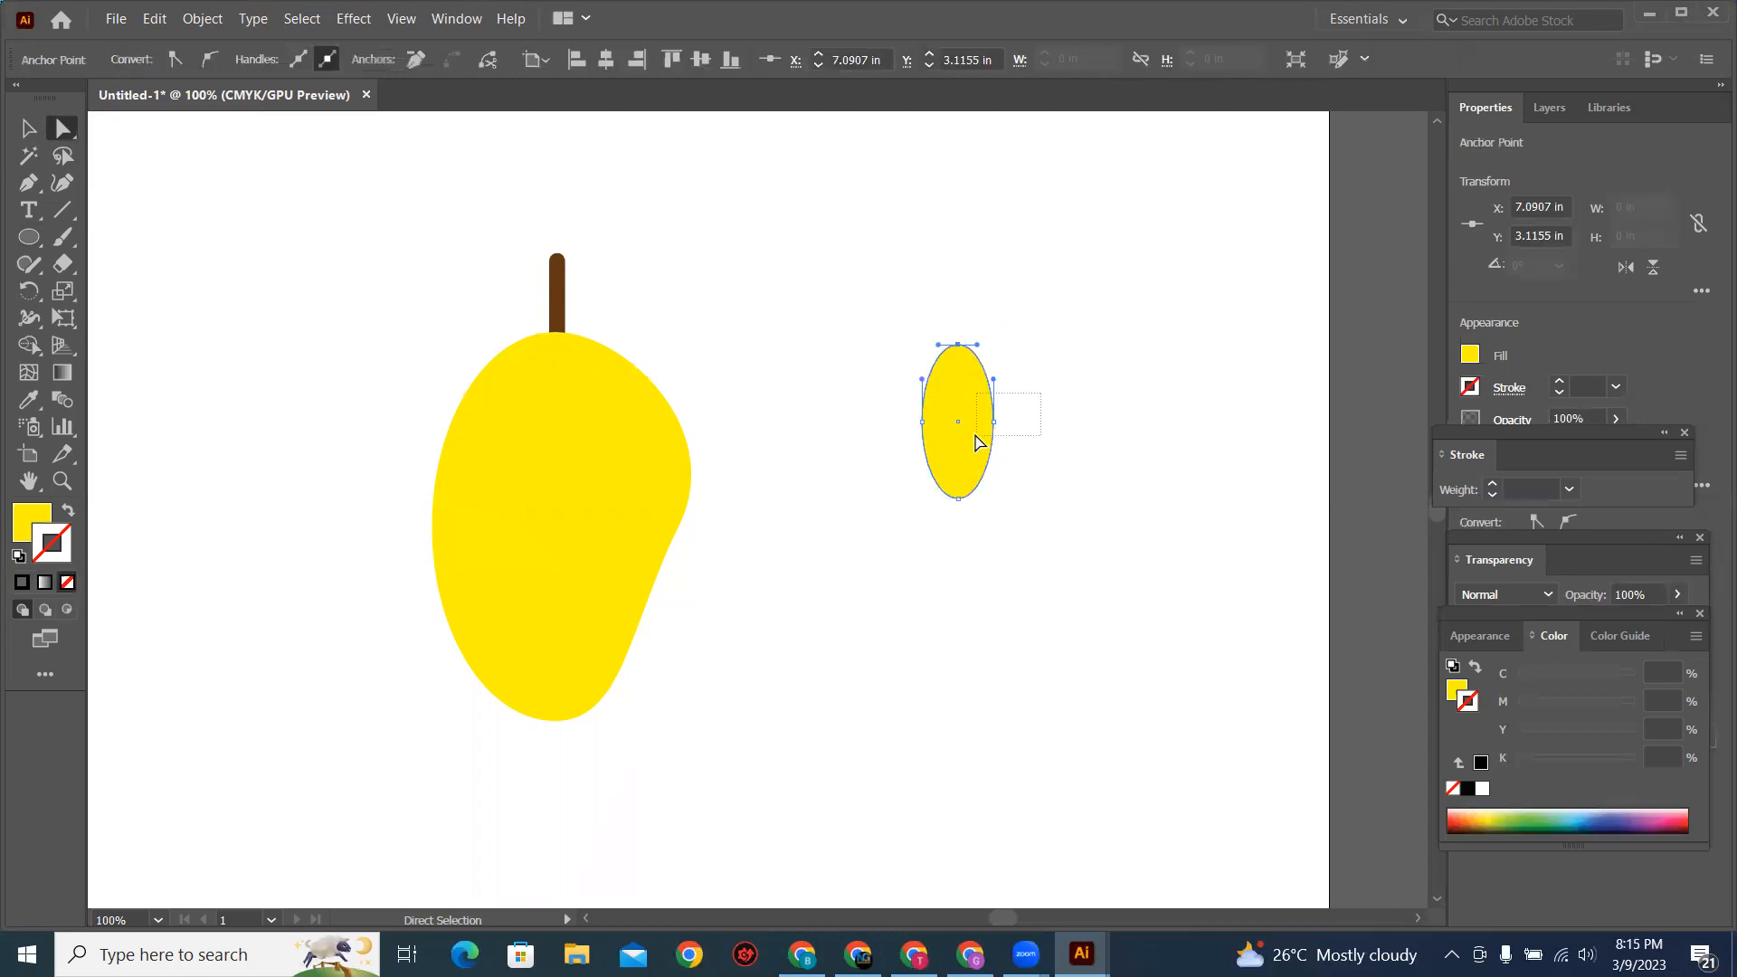
pyautogui.moveTo(893, 394); pyautogui.dragTo(943, 445)
# Step: Convert the small ellipse's top and bottom anchor points to corners to form a pointed leaf
pyautogui.click(962, 349)
pyautogui.moveTo(919, 294); pyautogui.dragTo(989, 360)
pyautogui.click(174, 60)
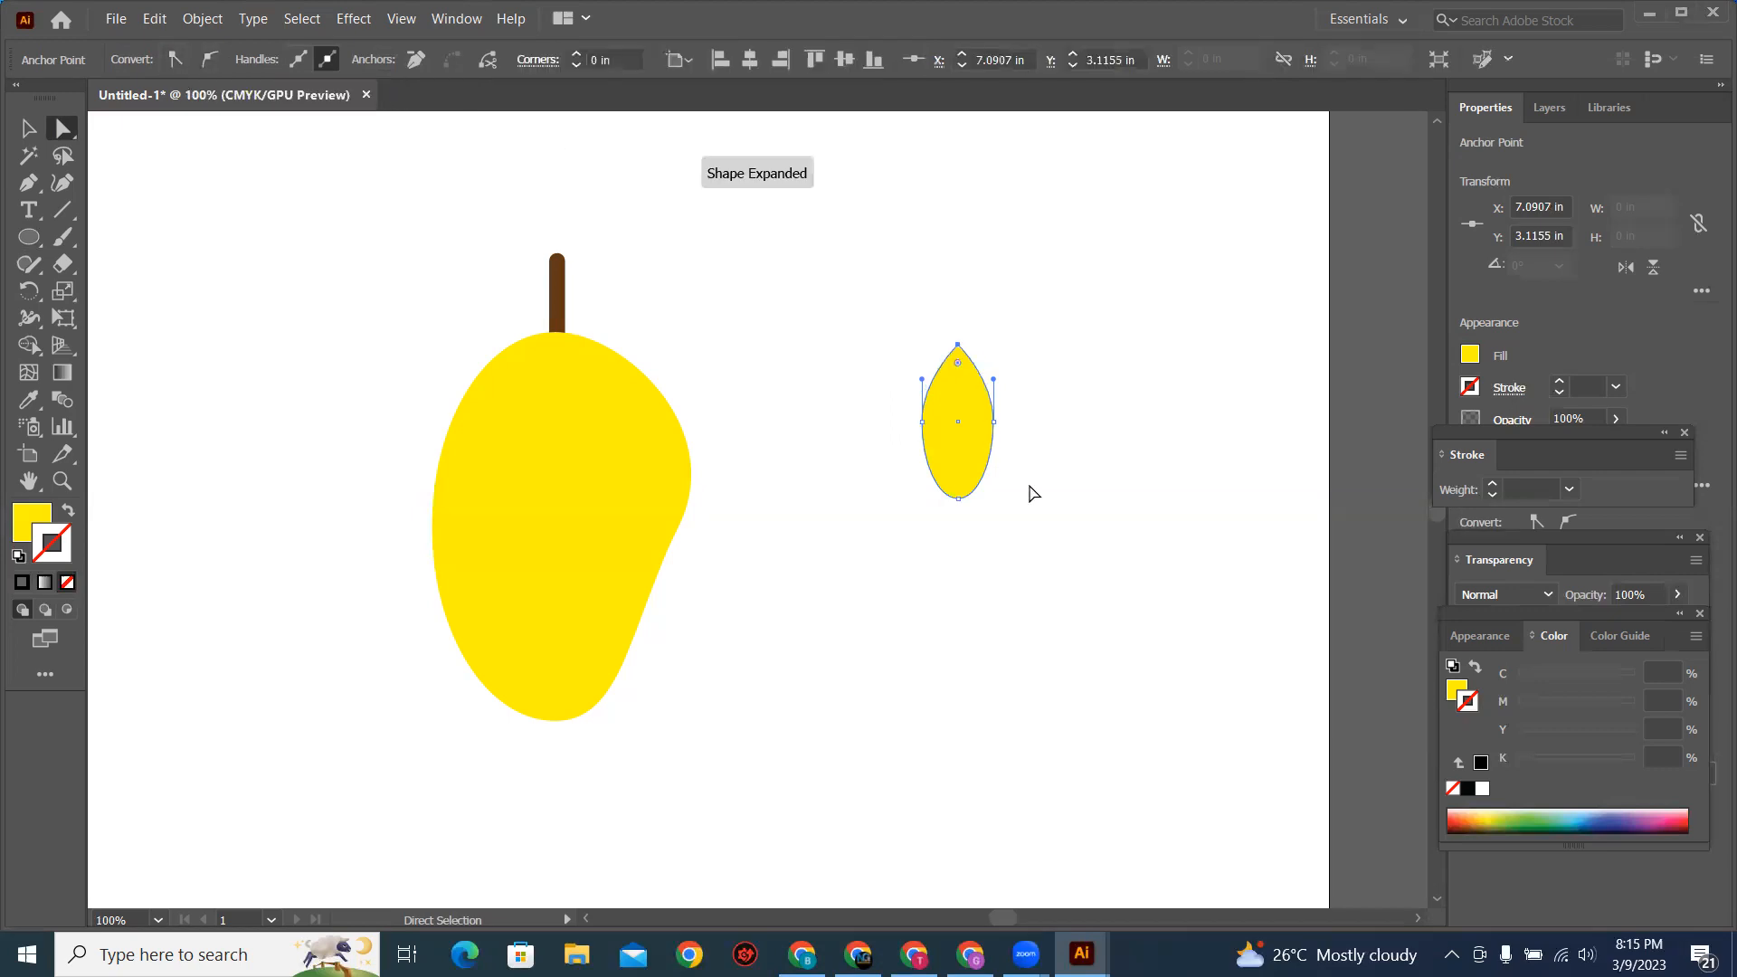
pyautogui.moveTo(1016, 477); pyautogui.dragTo(921, 511)
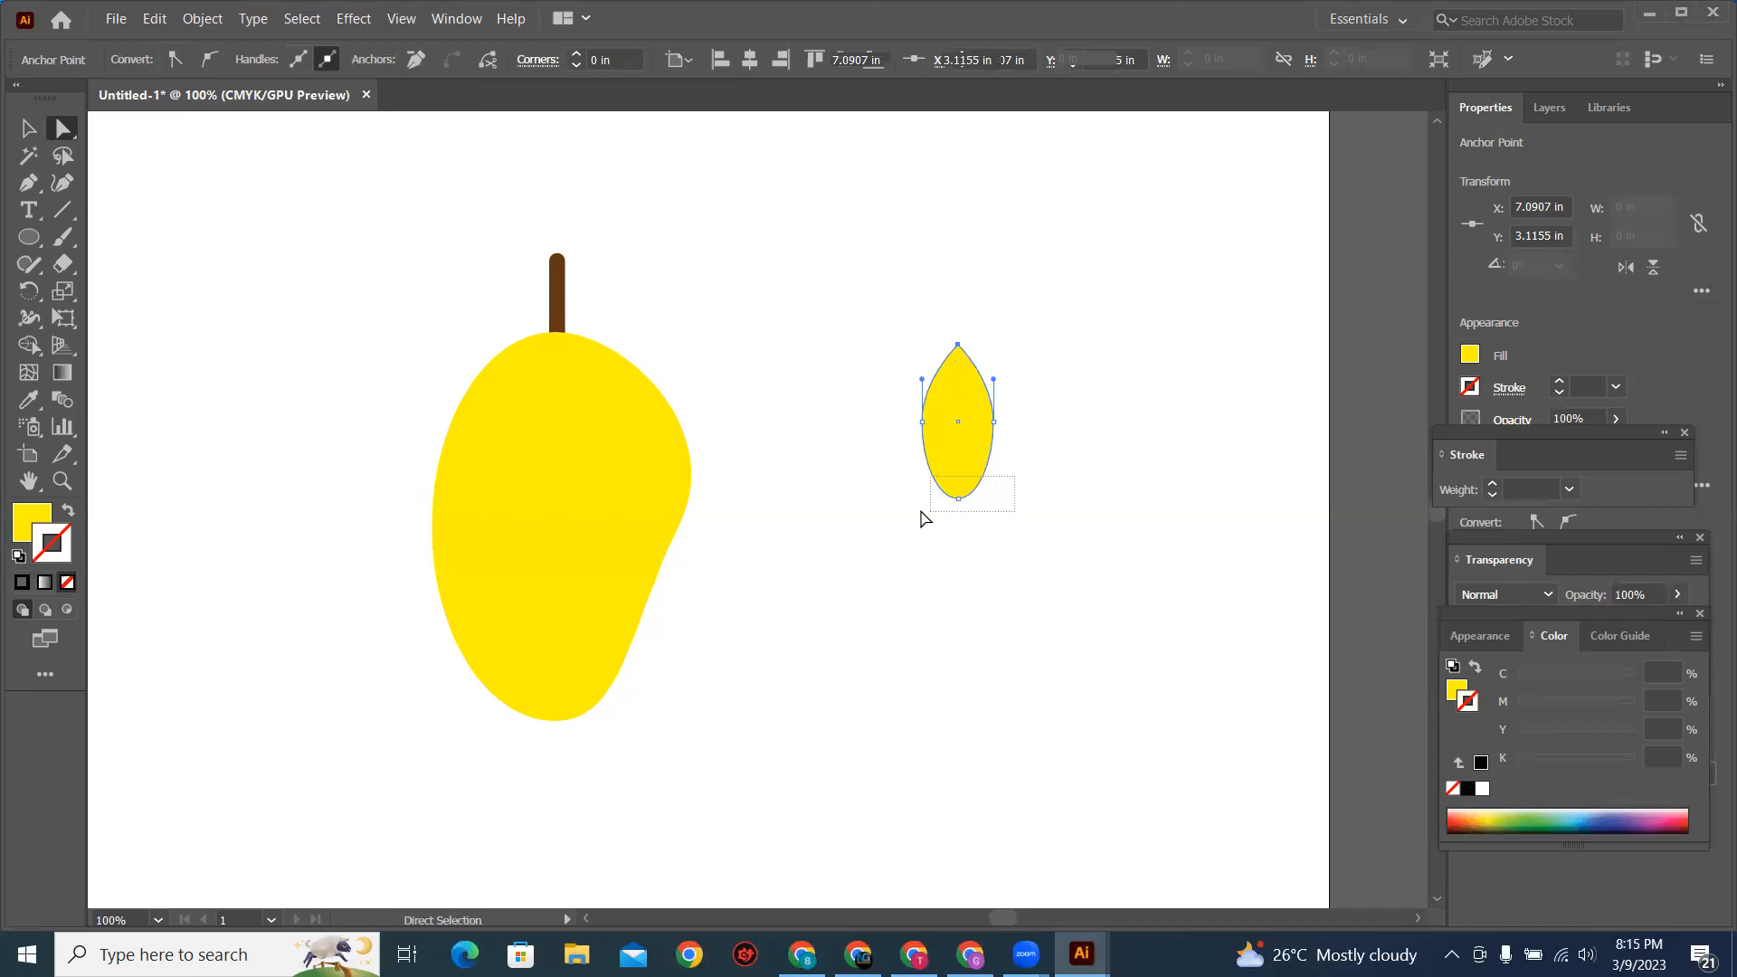
pyautogui.click(172, 59)
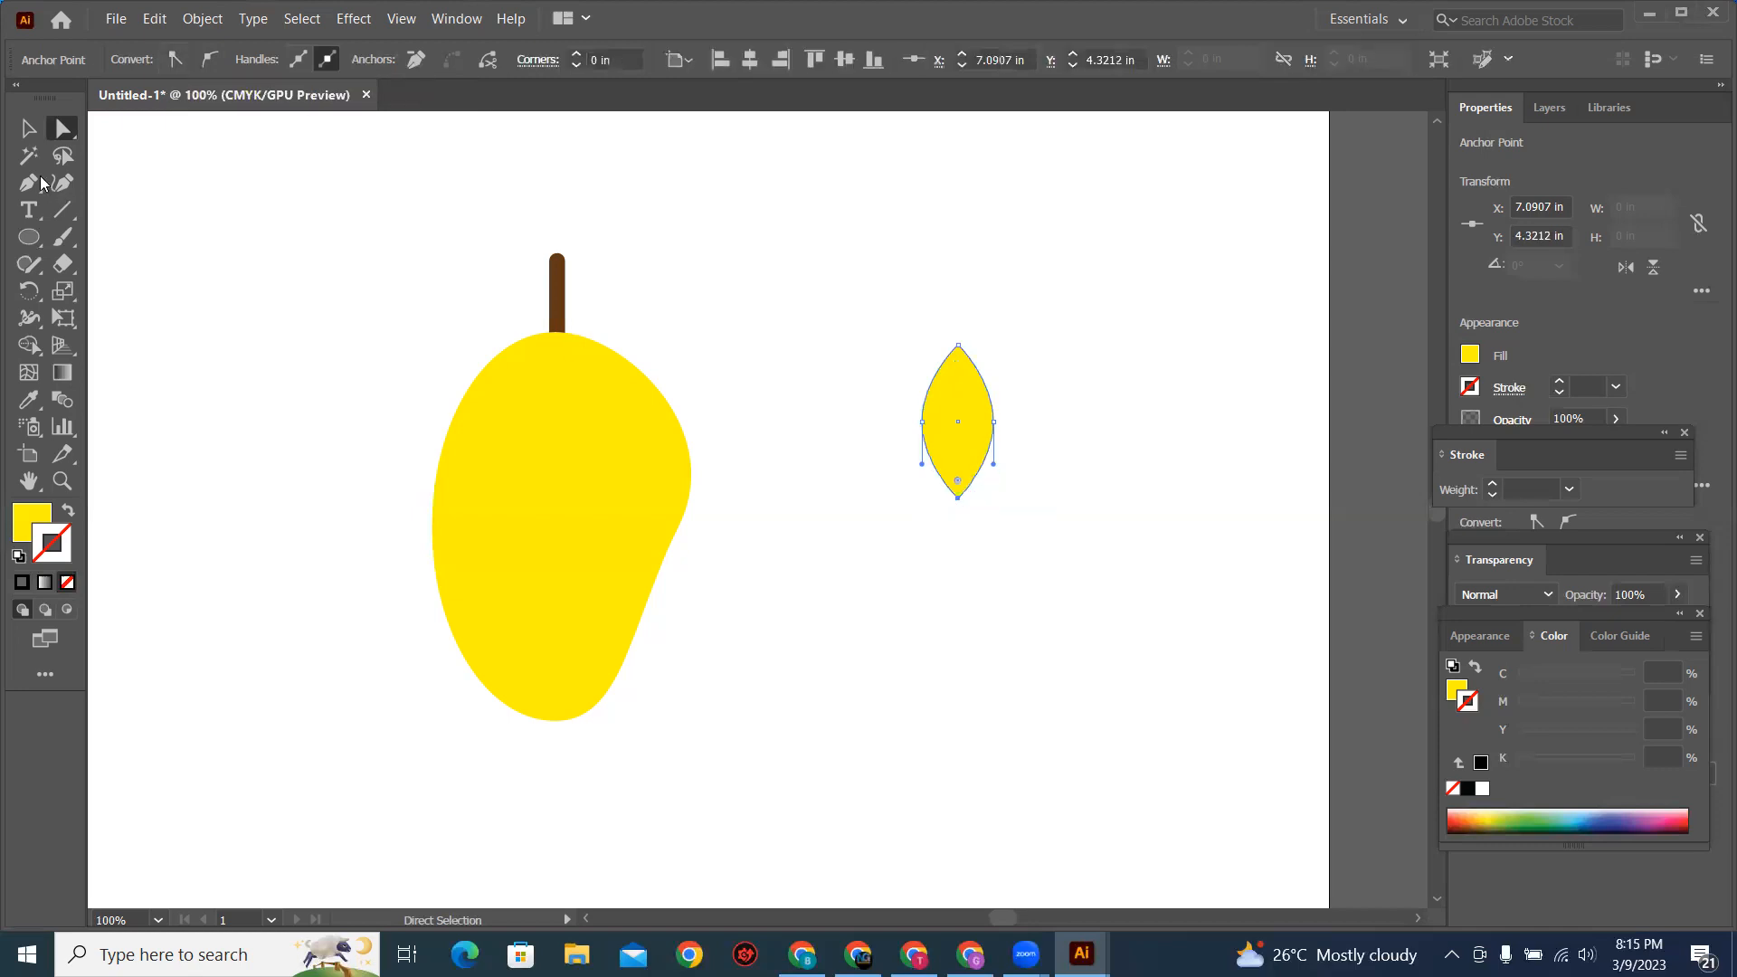
# Step: Fill the whole leaf shape with dark green and deselect it
pyautogui.click(27, 130)
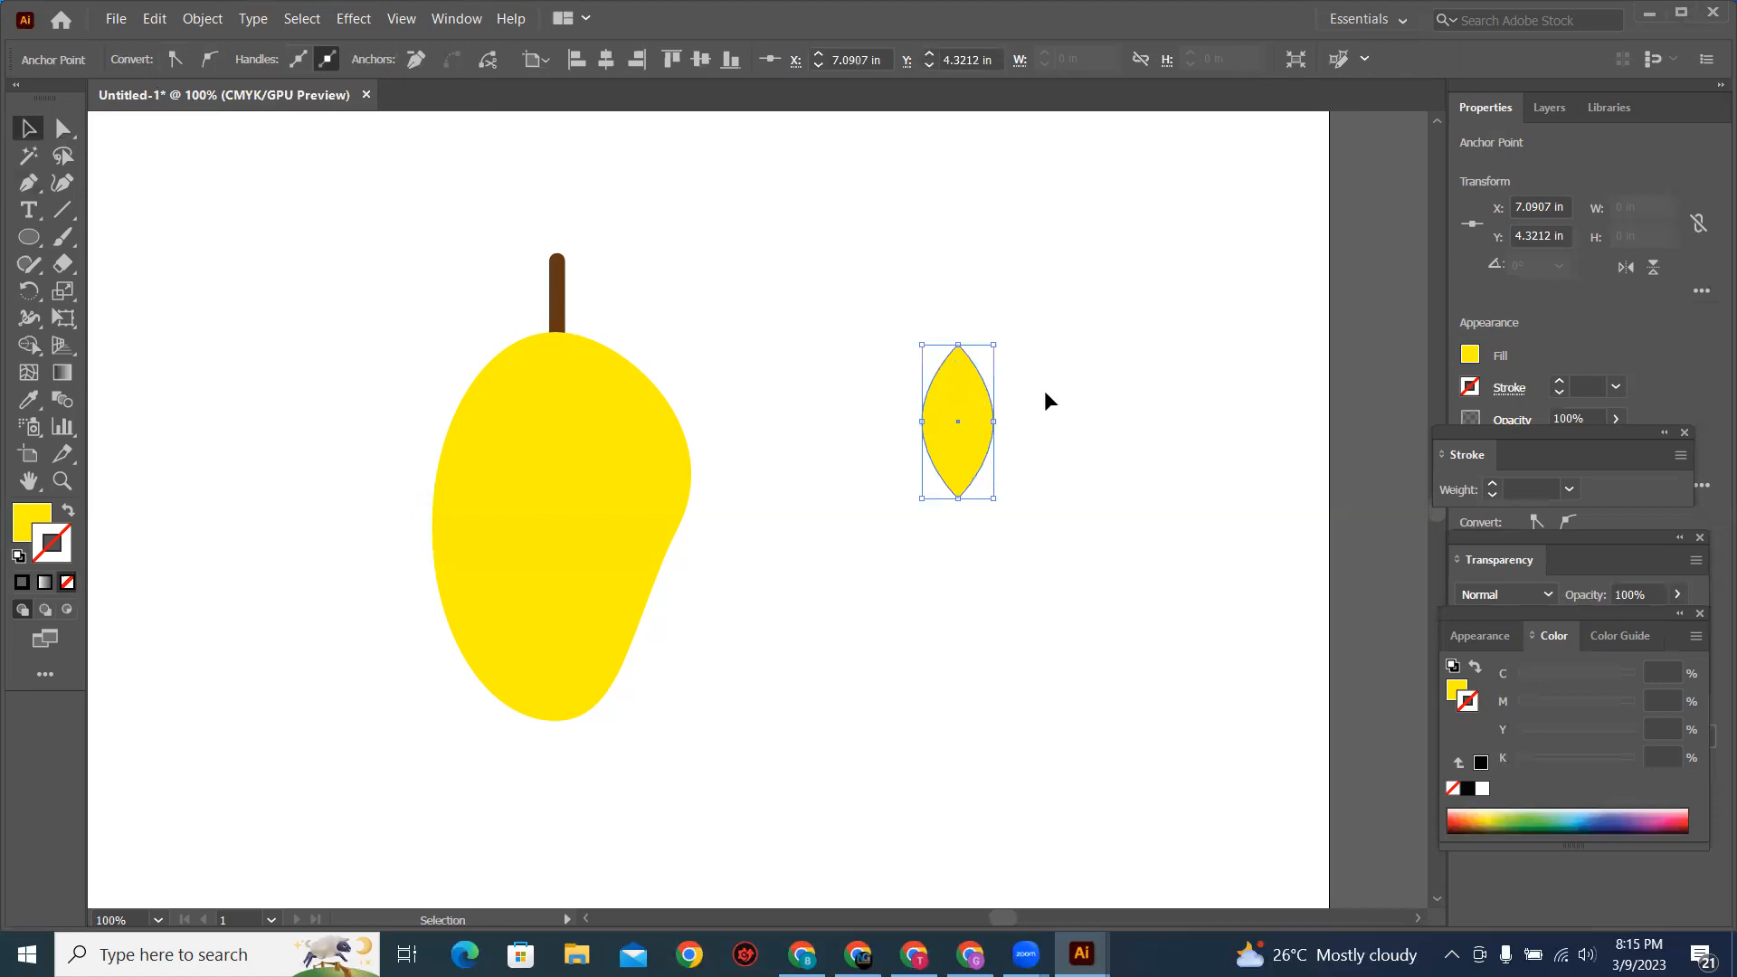
pyautogui.click(1013, 400)
pyautogui.click(973, 407)
pyautogui.click(143, 61)
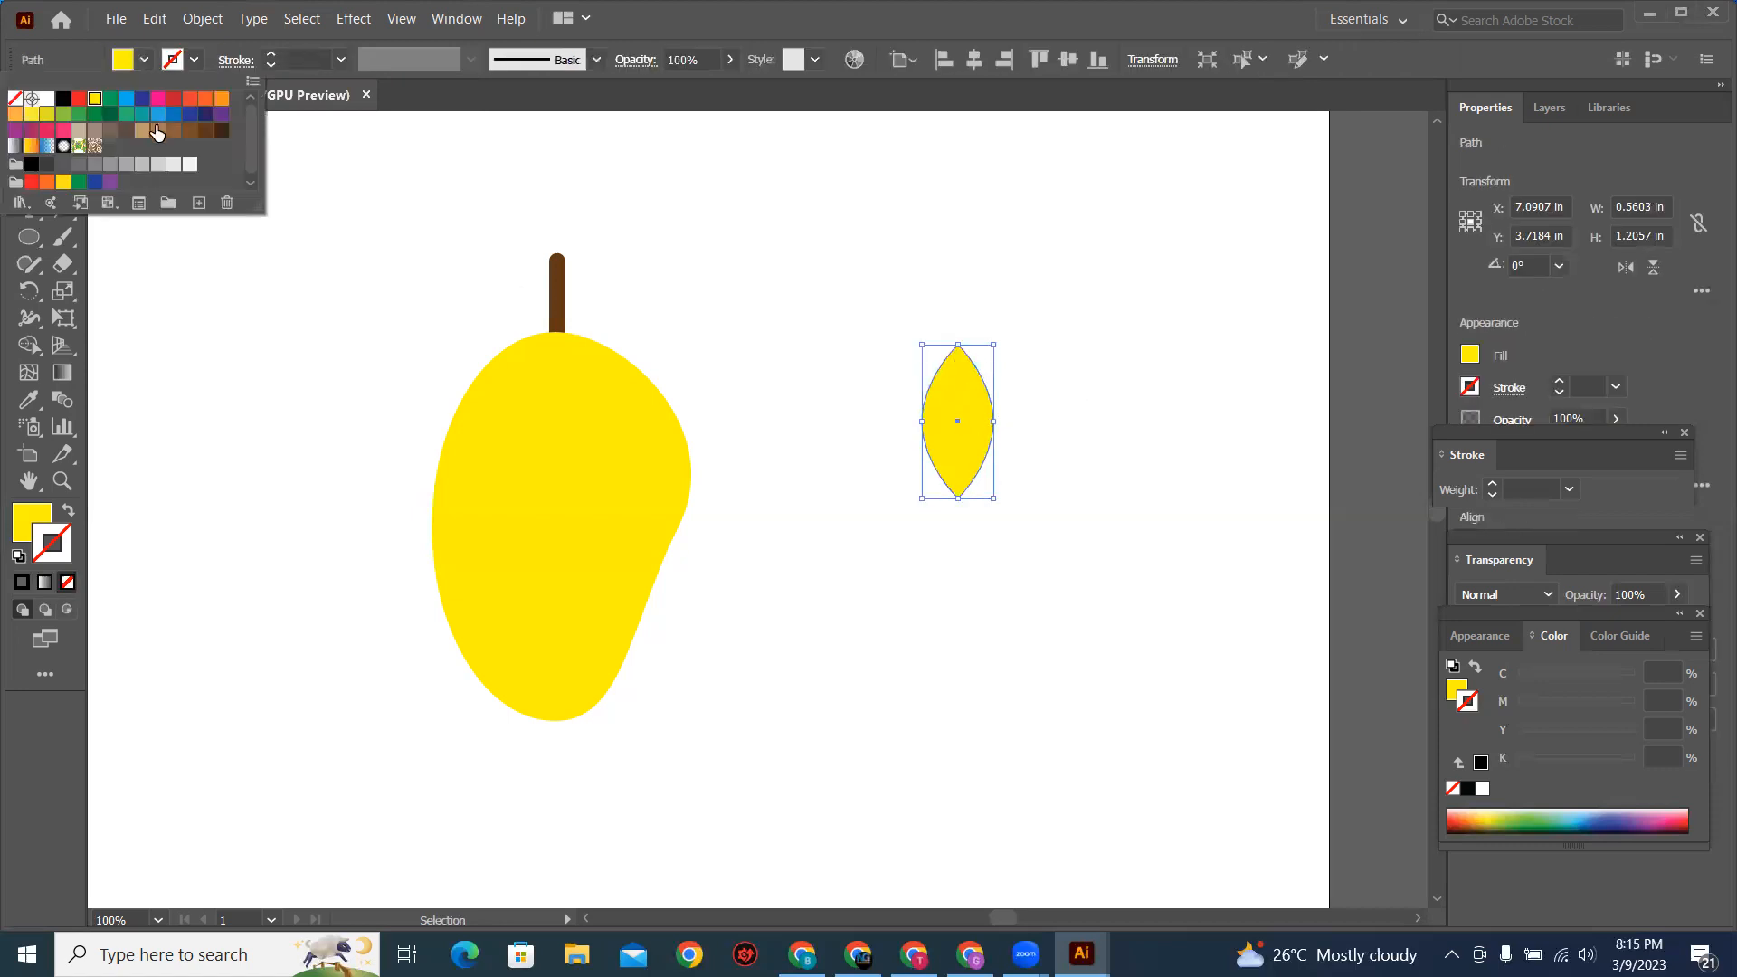
pyautogui.click(109, 114)
pyautogui.click(764, 260)
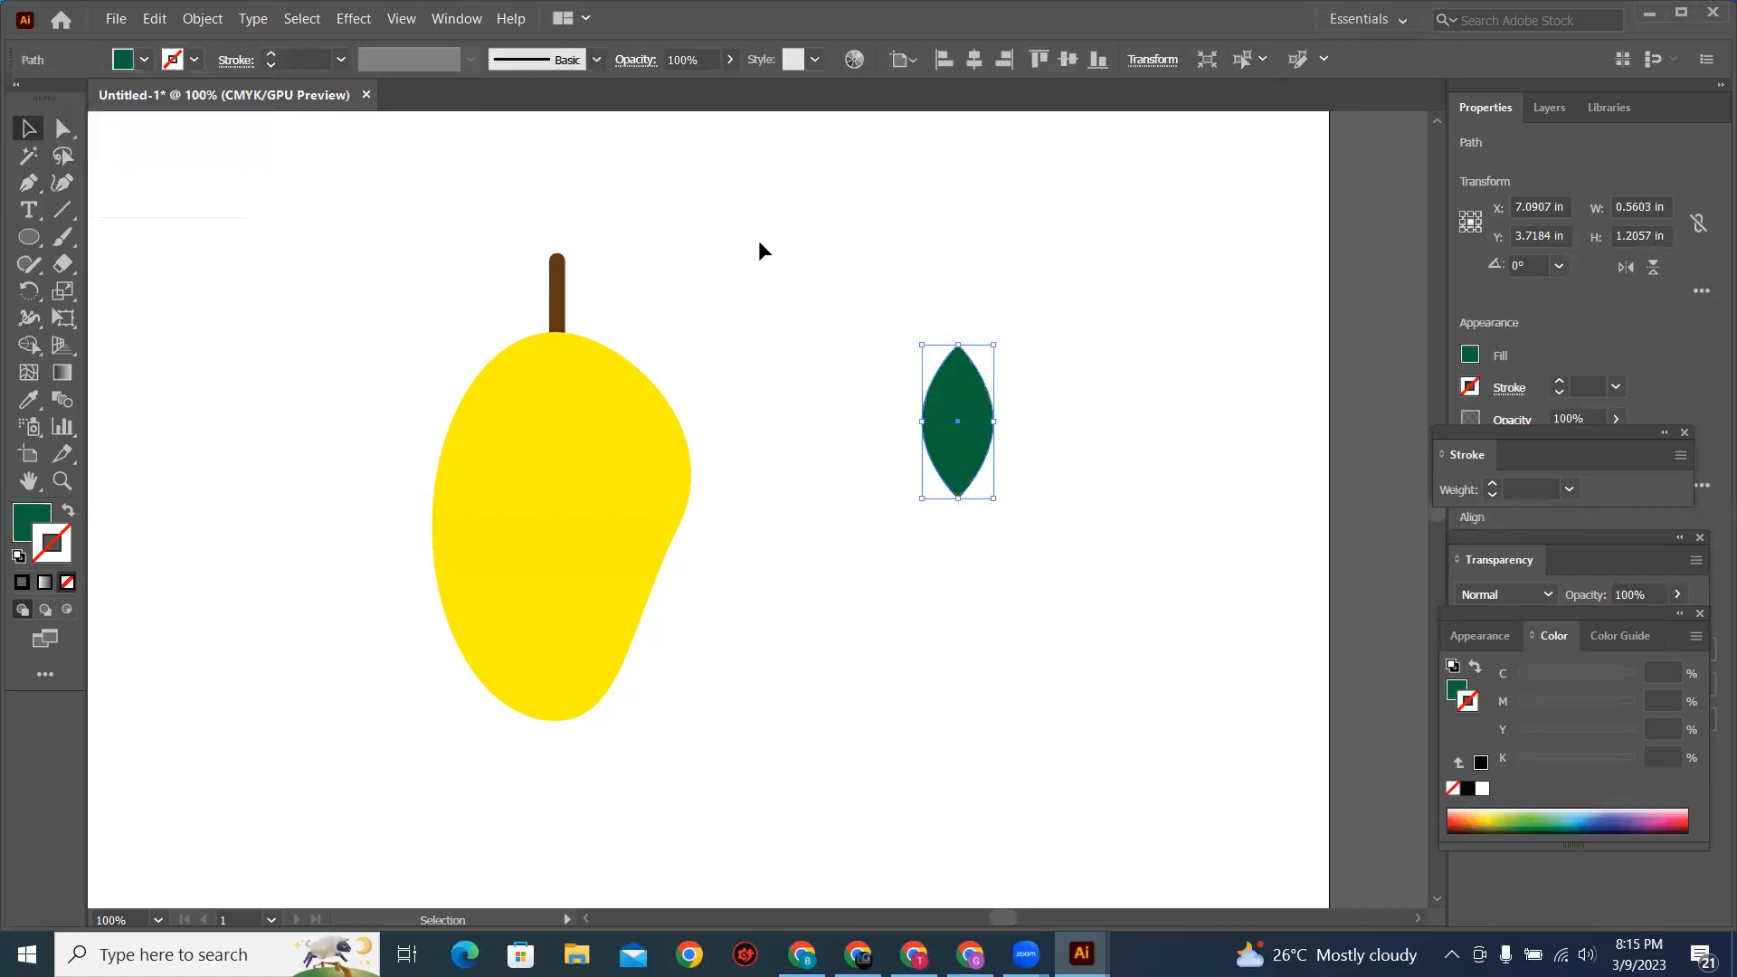
pyautogui.click(758, 241)
# Step: Try enlarging the green leaf about its center to about 0.83 by 1.79 in
pyautogui.click(973, 426)
pyautogui.moveTo(996, 342); pyautogui.dragTo(1115, 434)
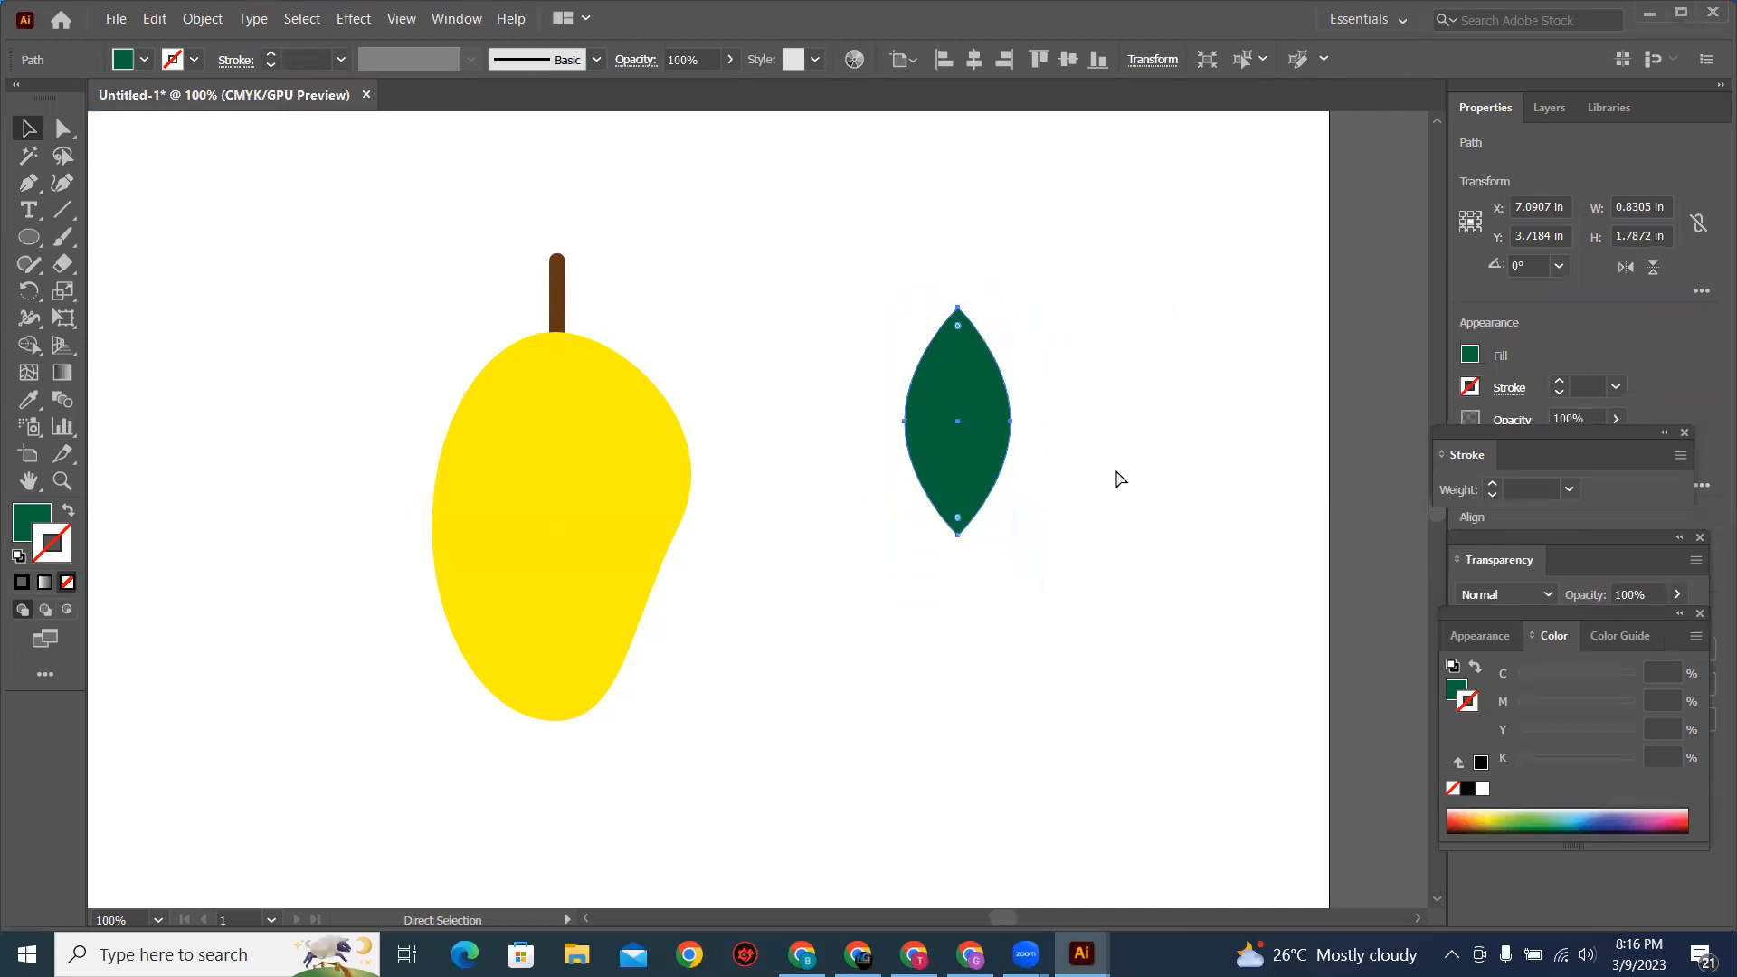
pyautogui.hotkey('ctrl', 'z')
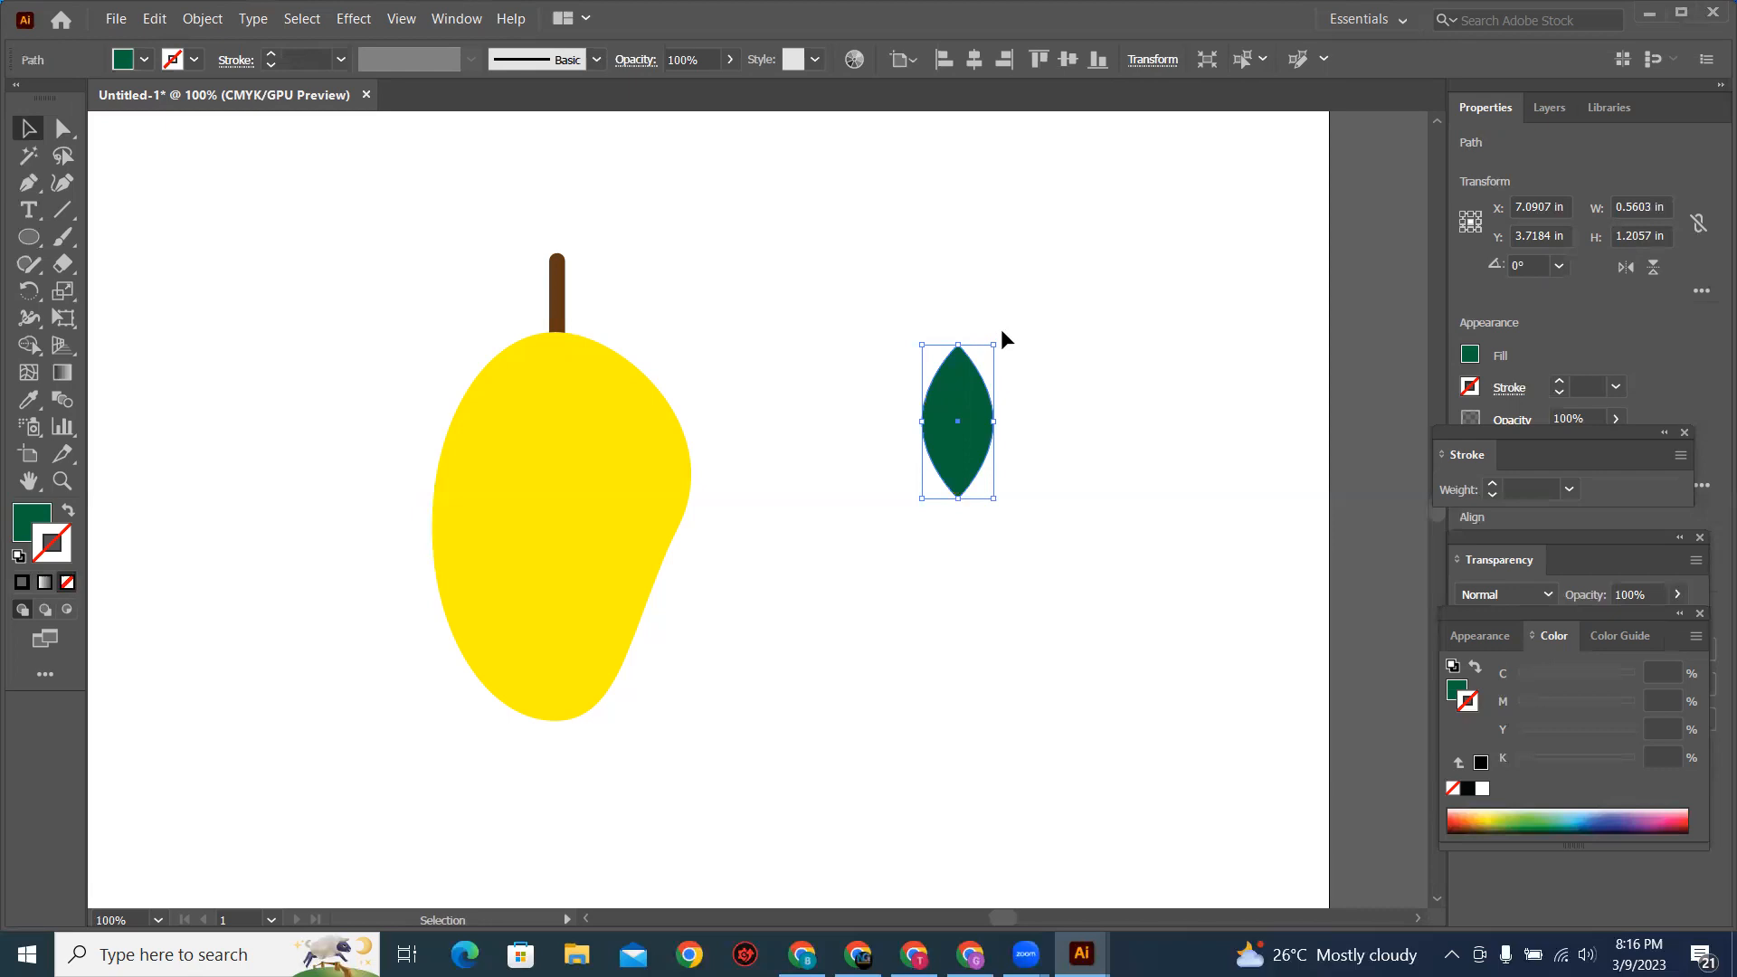
# Step: Rotate the green leaf to about 35° and place it, reduced to about 0.48 by 0.66 in, against the stem's right side
pyautogui.moveTo(1004, 335); pyautogui.dragTo(1034, 376)
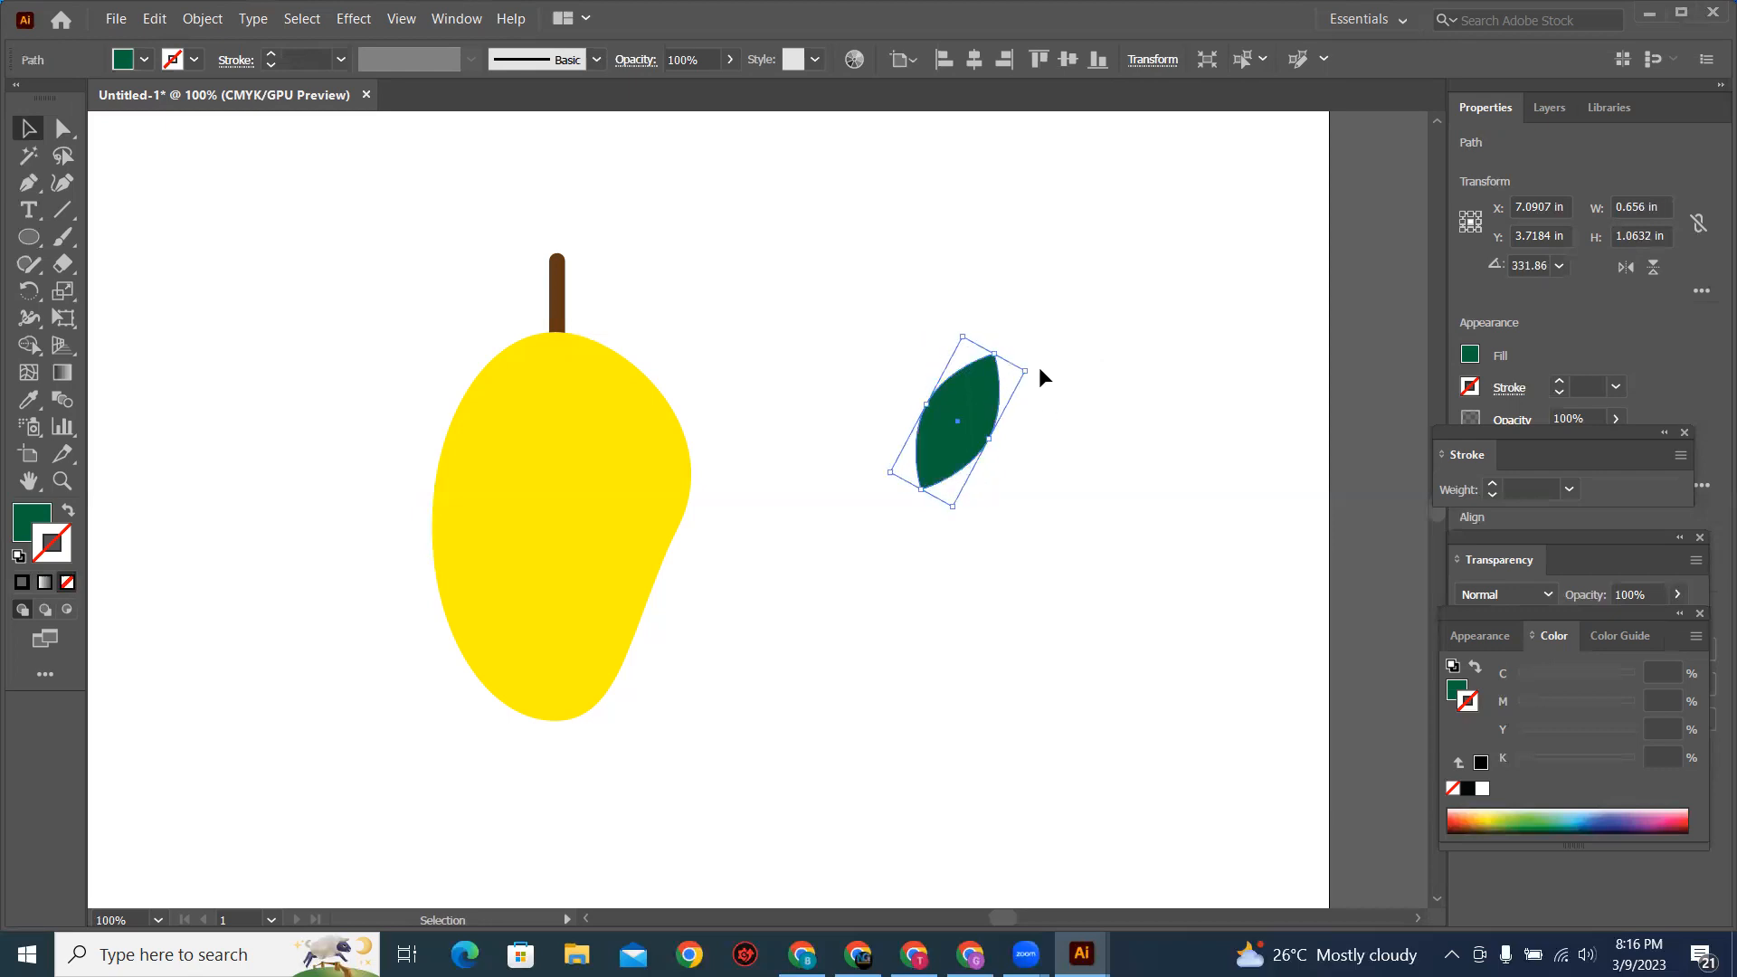
pyautogui.moveTo(1033, 366); pyautogui.dragTo(940, 324)
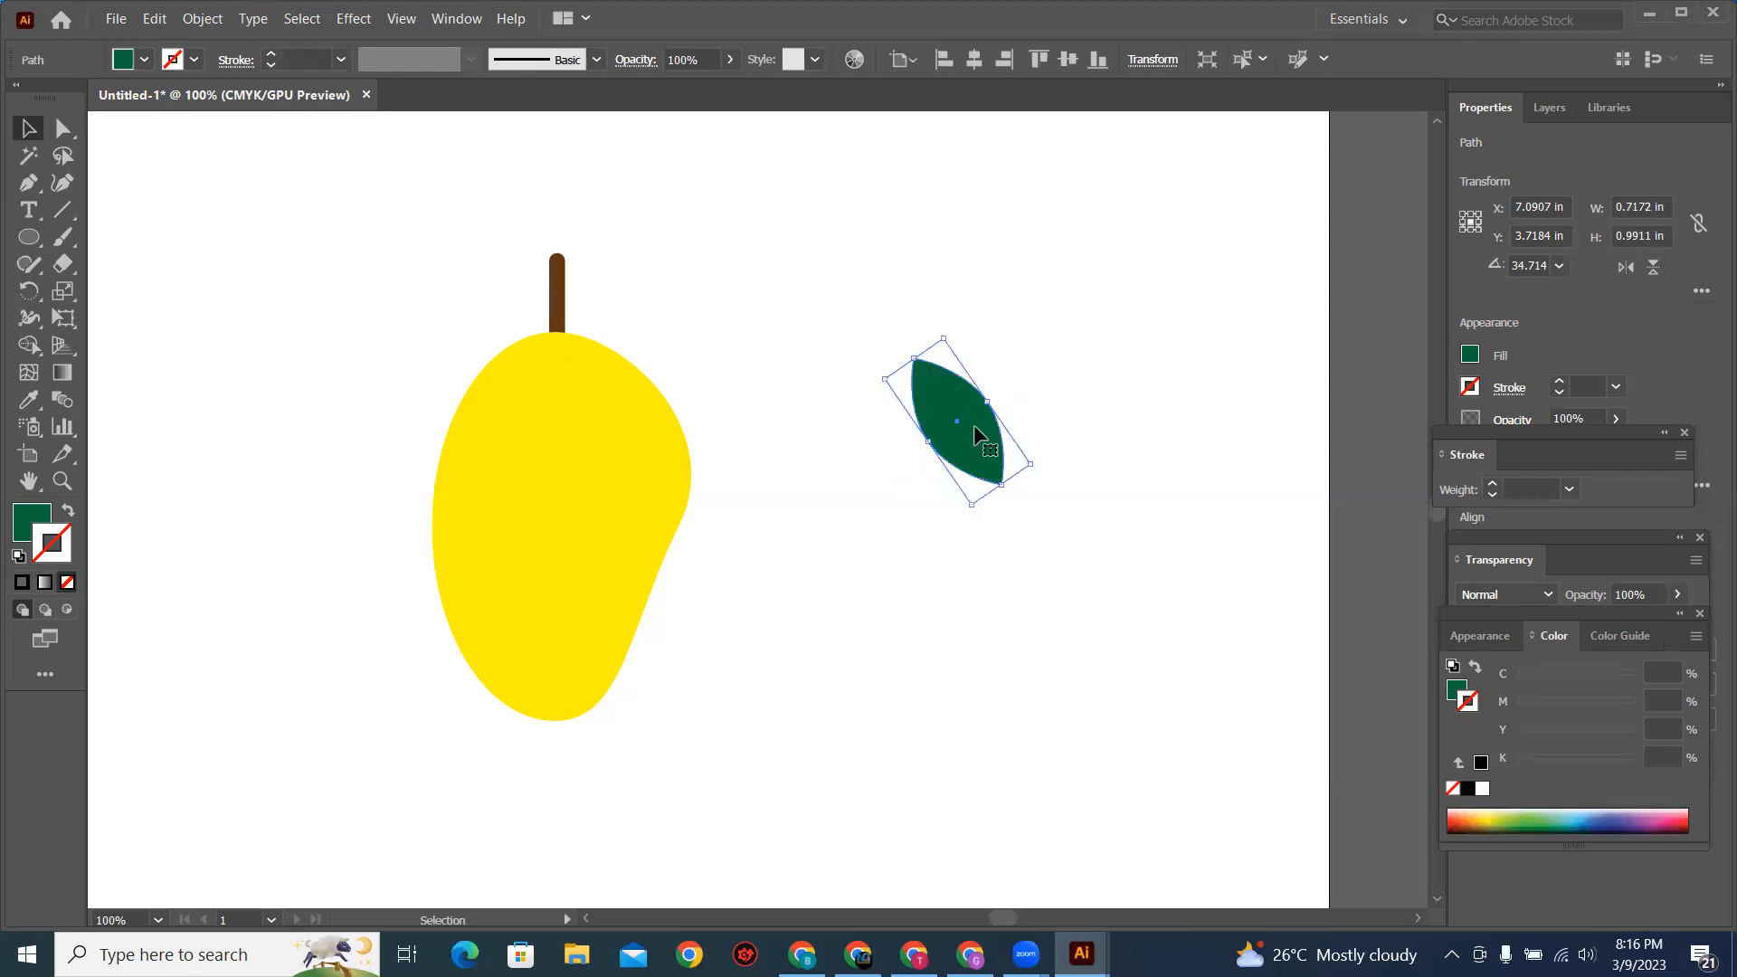
pyautogui.moveTo(963, 410); pyautogui.dragTo(594, 313)
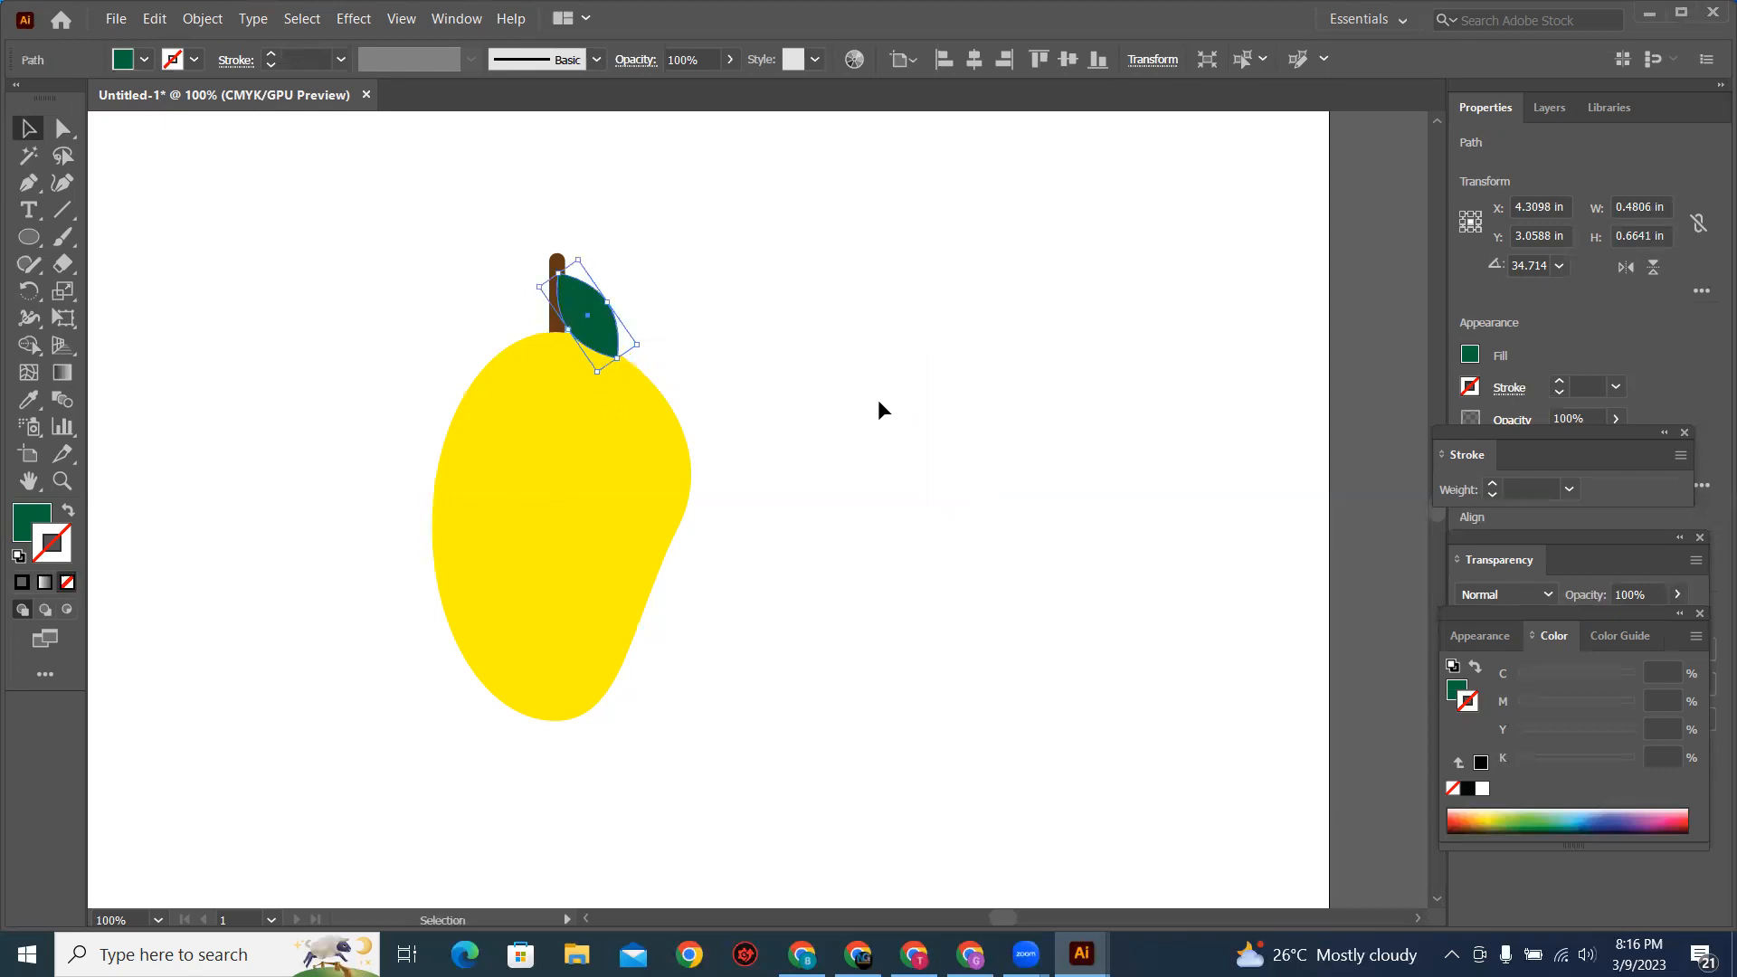
pyautogui.click(934, 638)
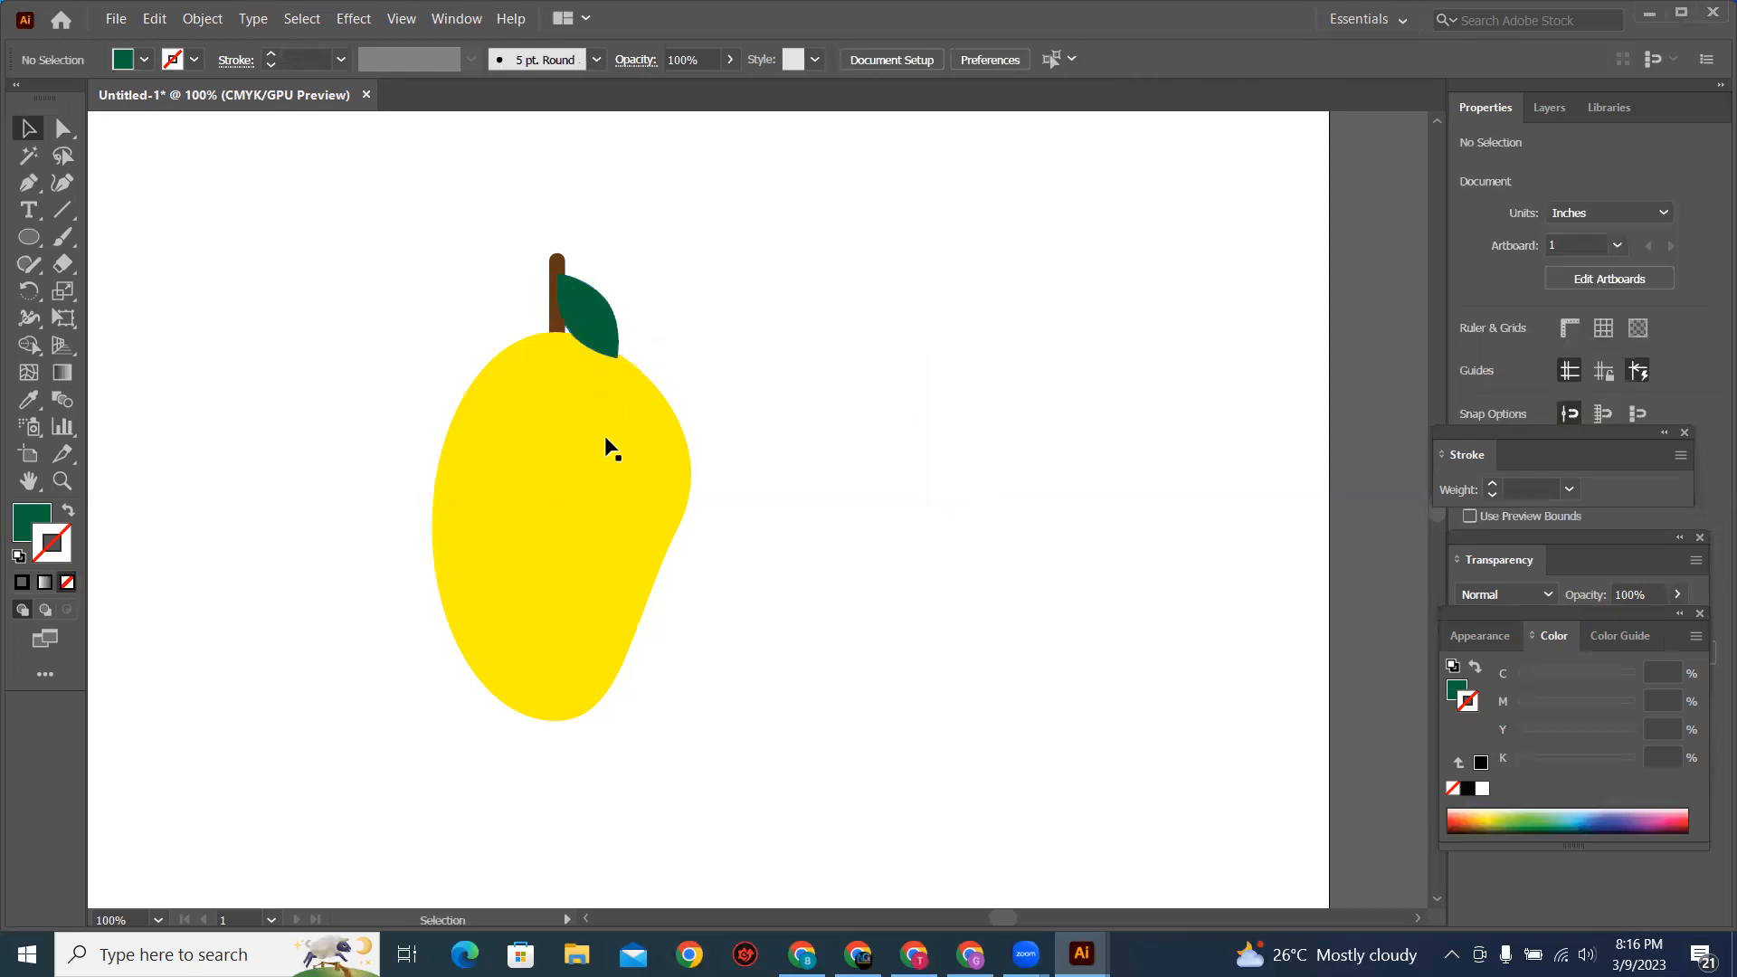
# Step: Delete the whole mango drawing and draw a dark blue rectangle about 5.26 by 2.43 in
pyautogui.moveTo(310, 213); pyautogui.dragTo(777, 760)
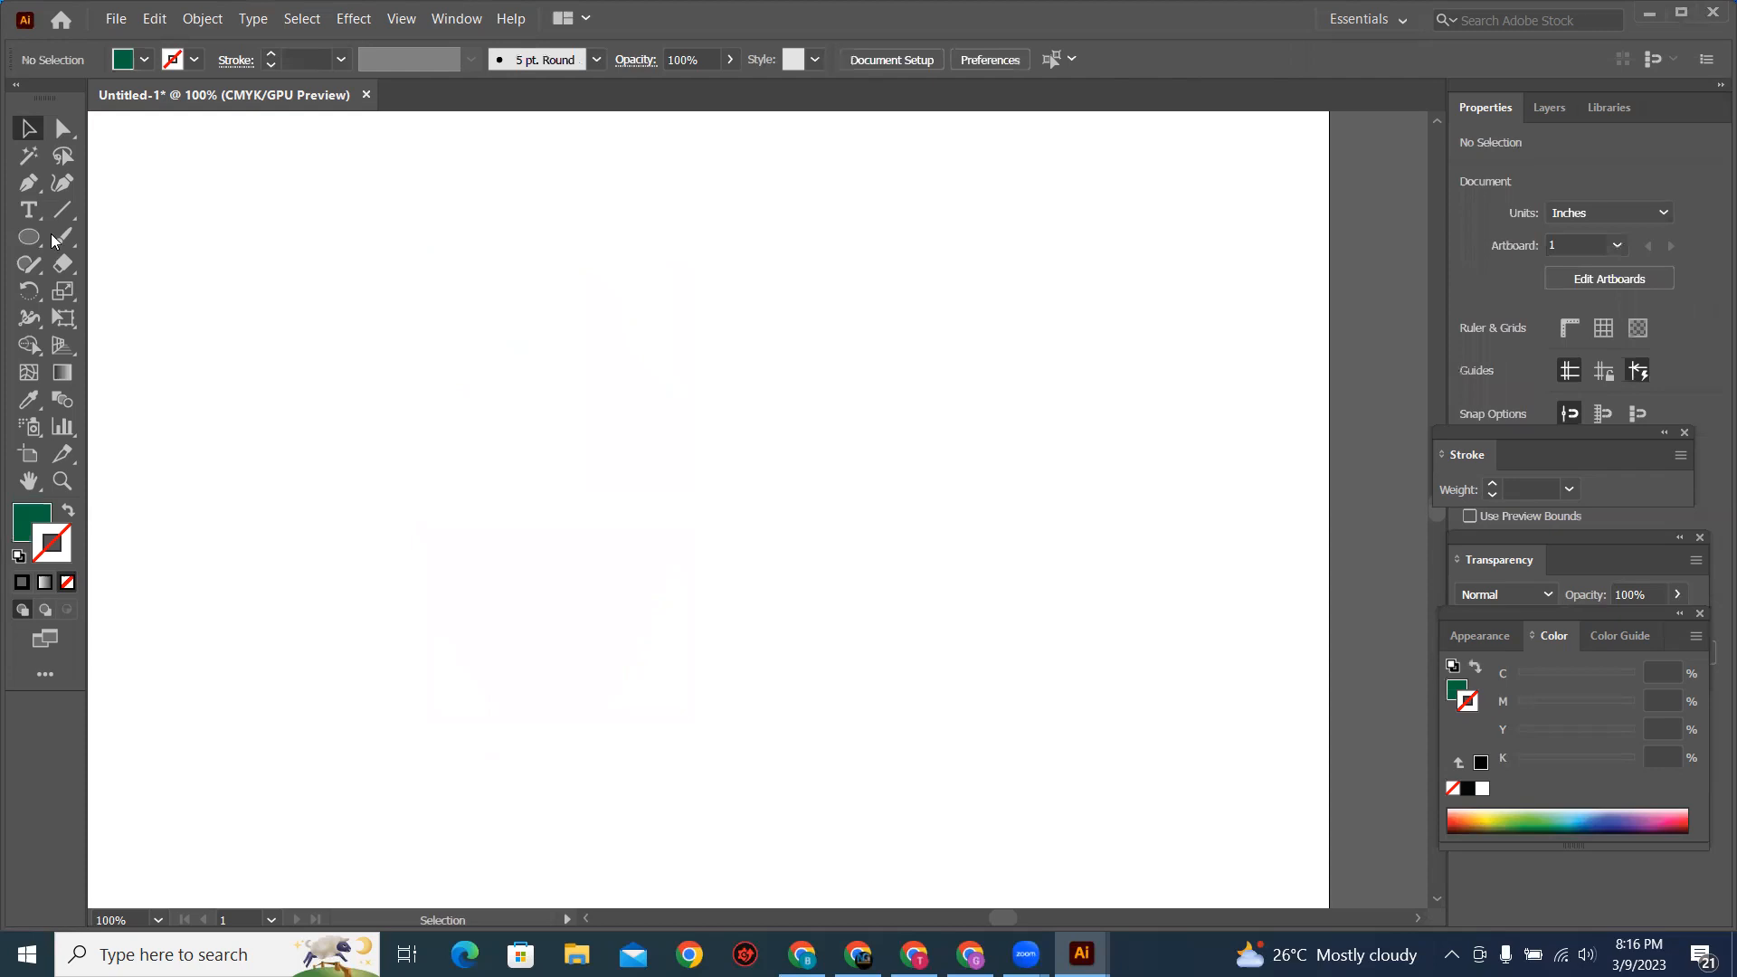
pyautogui.press('m')
pyautogui.moveTo(416, 309); pyautogui.dragTo(1121, 622)
pyautogui.click(143, 61)
pyautogui.click(142, 98)
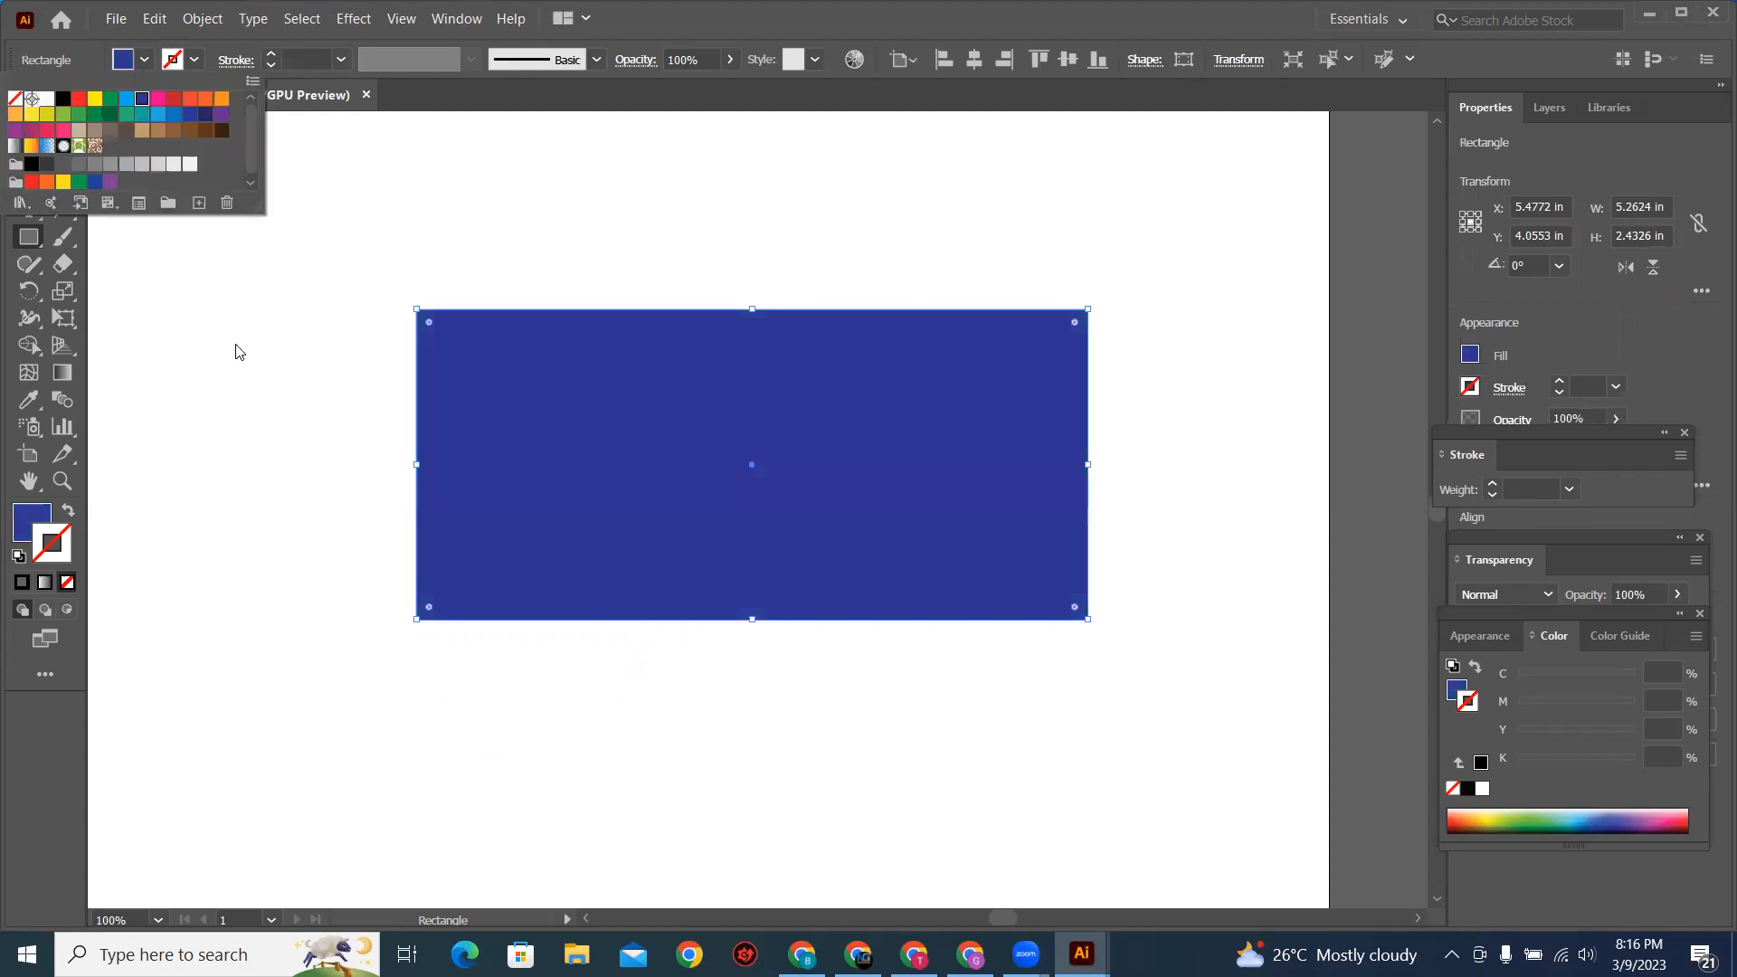
pyautogui.press('v')
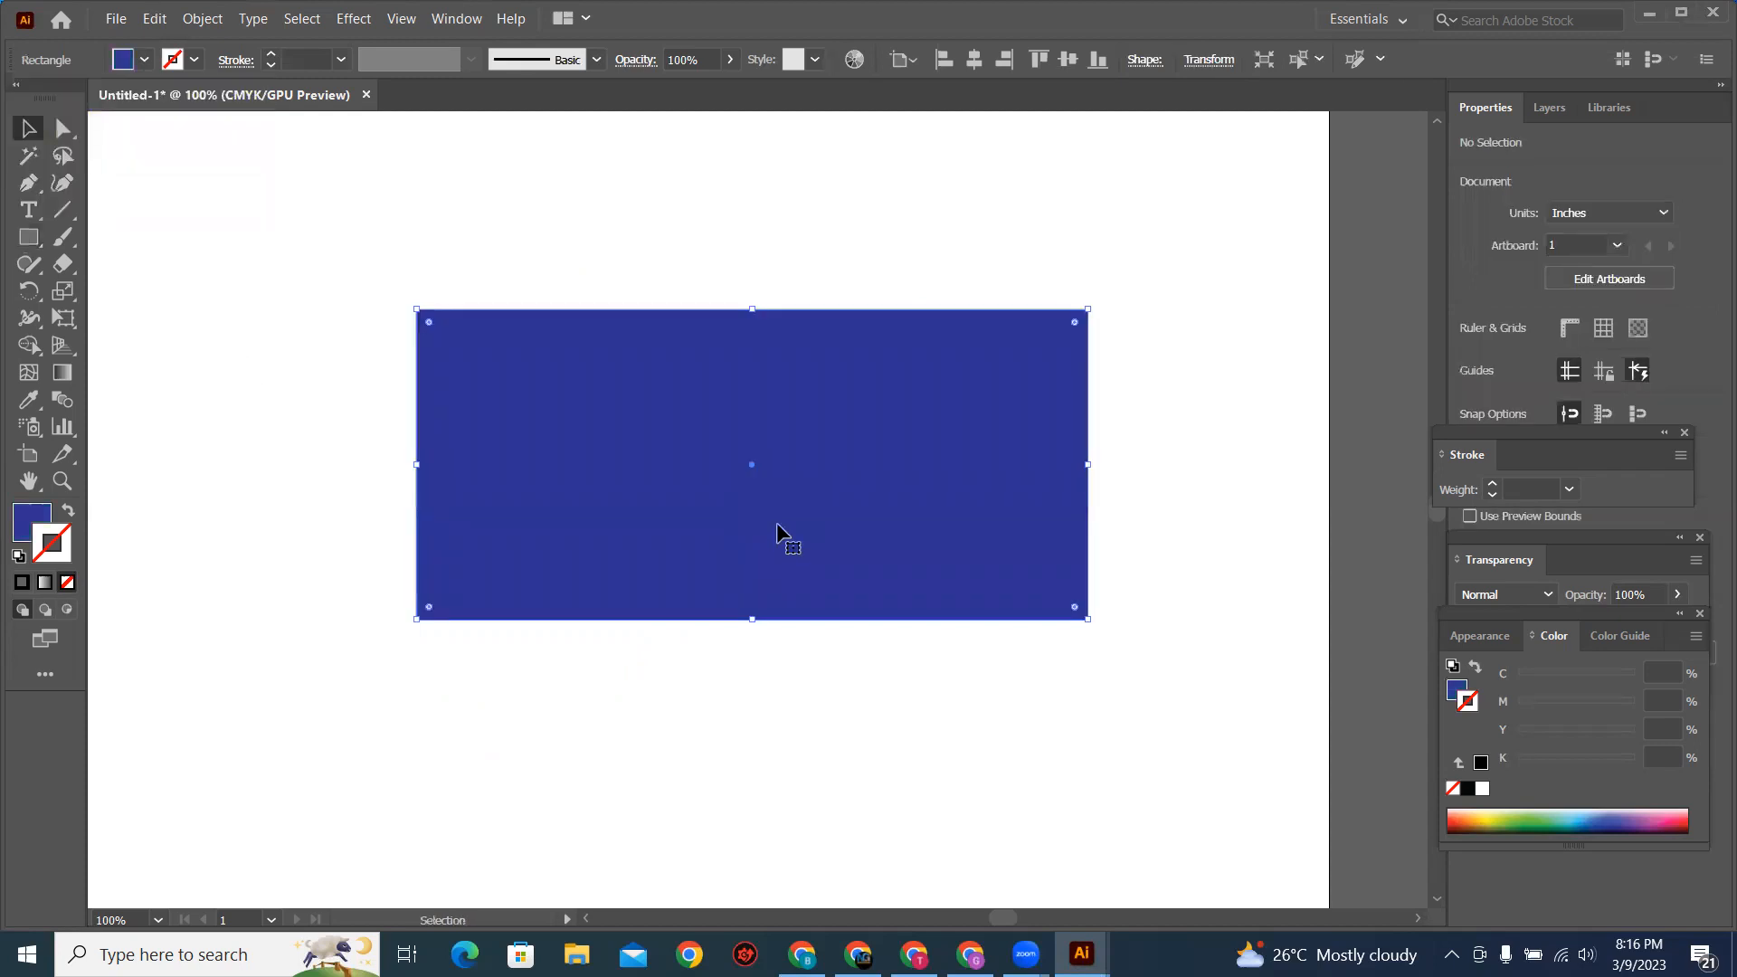
# Step: Duplicate the blue rectangle in place in front of the original and fill the copy with light brown
pyautogui.click(776, 527)
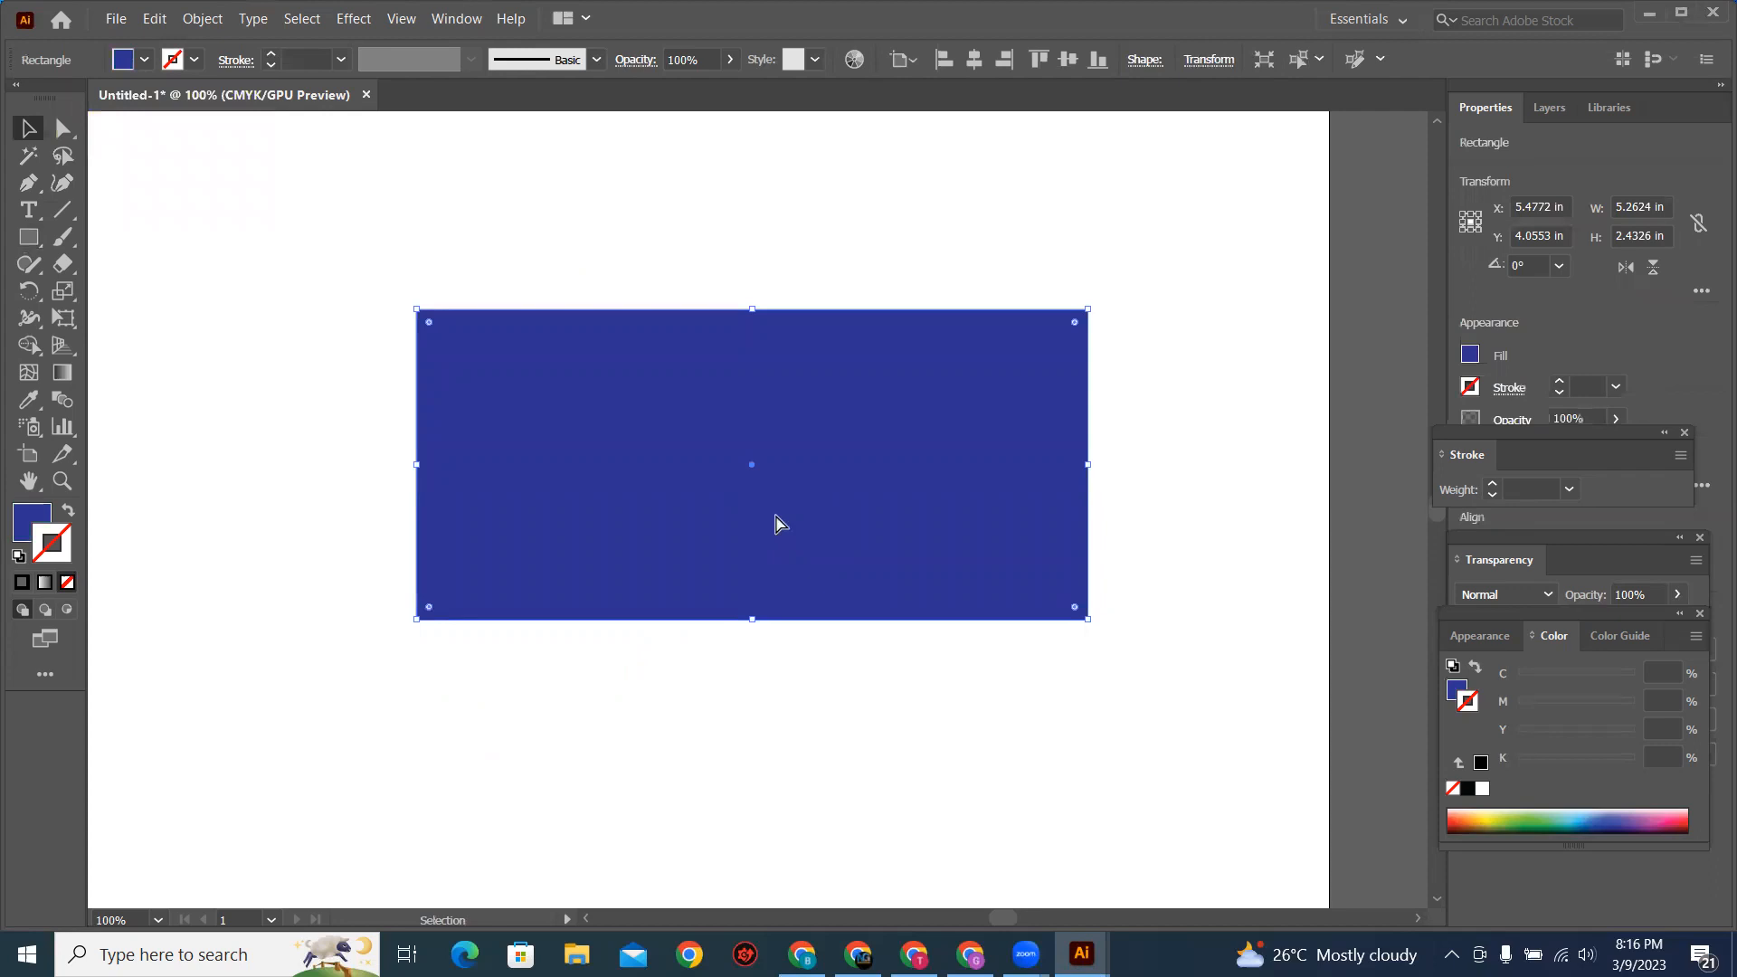
pyautogui.hotkey('ctrl', 'shift', 'b')
pyautogui.click(141, 60)
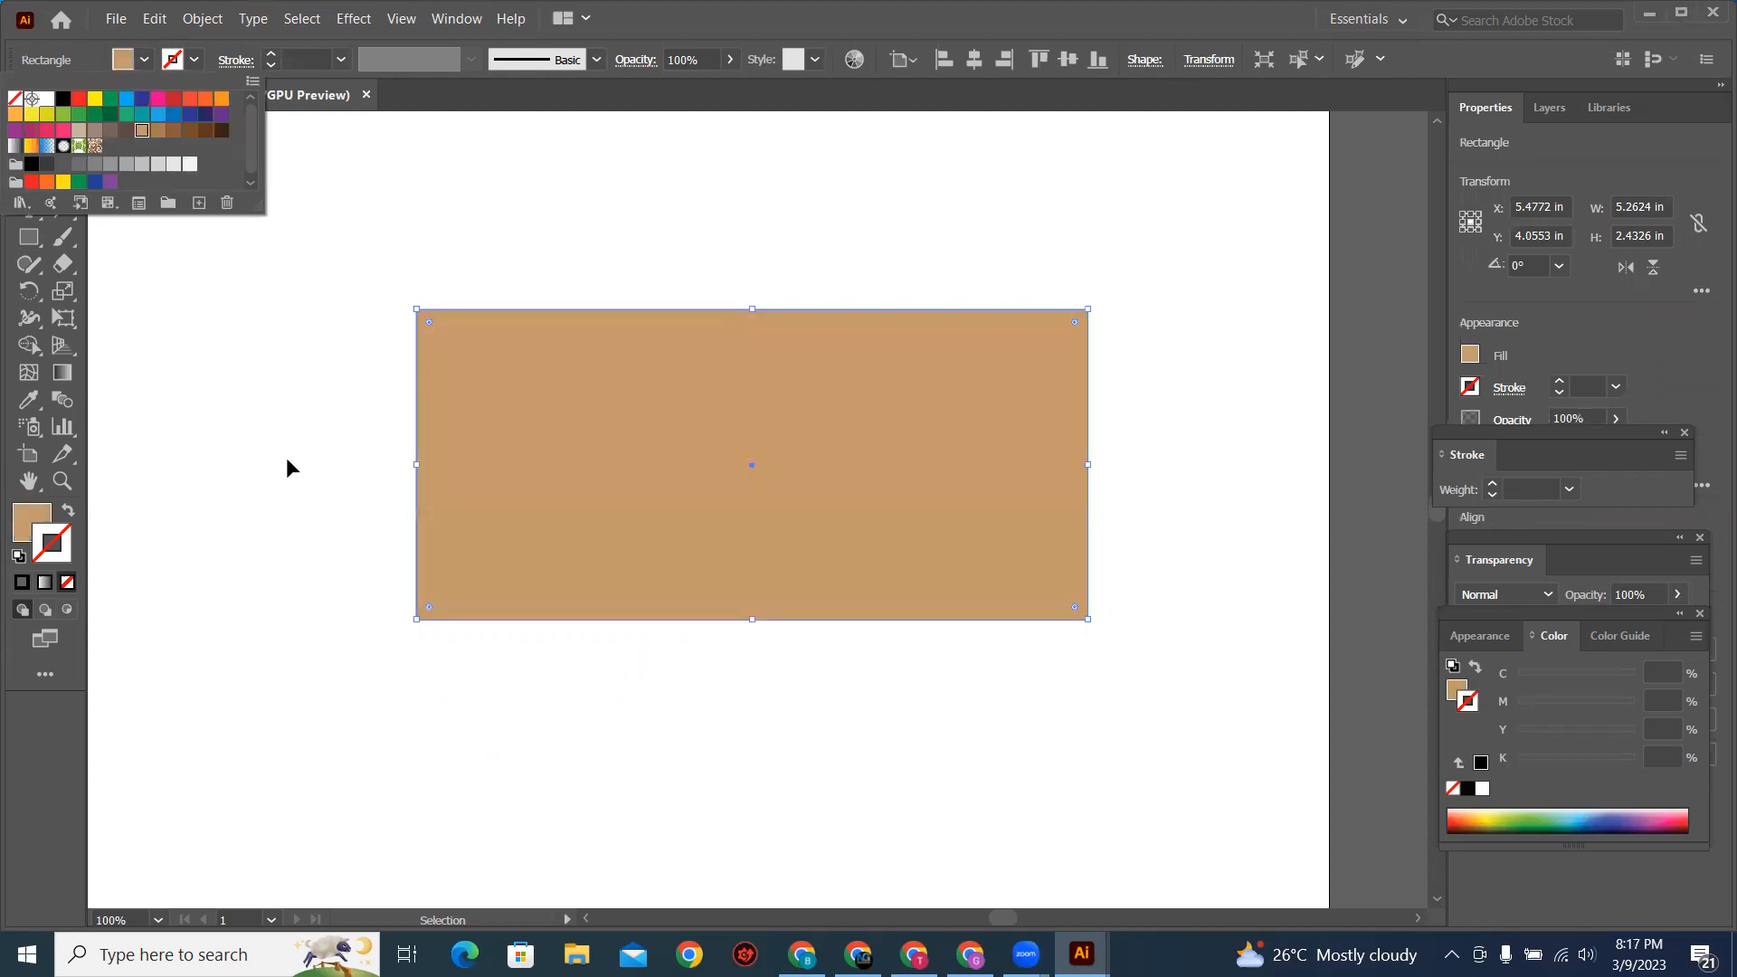
pyautogui.click(288, 459)
pyautogui.click(685, 500)
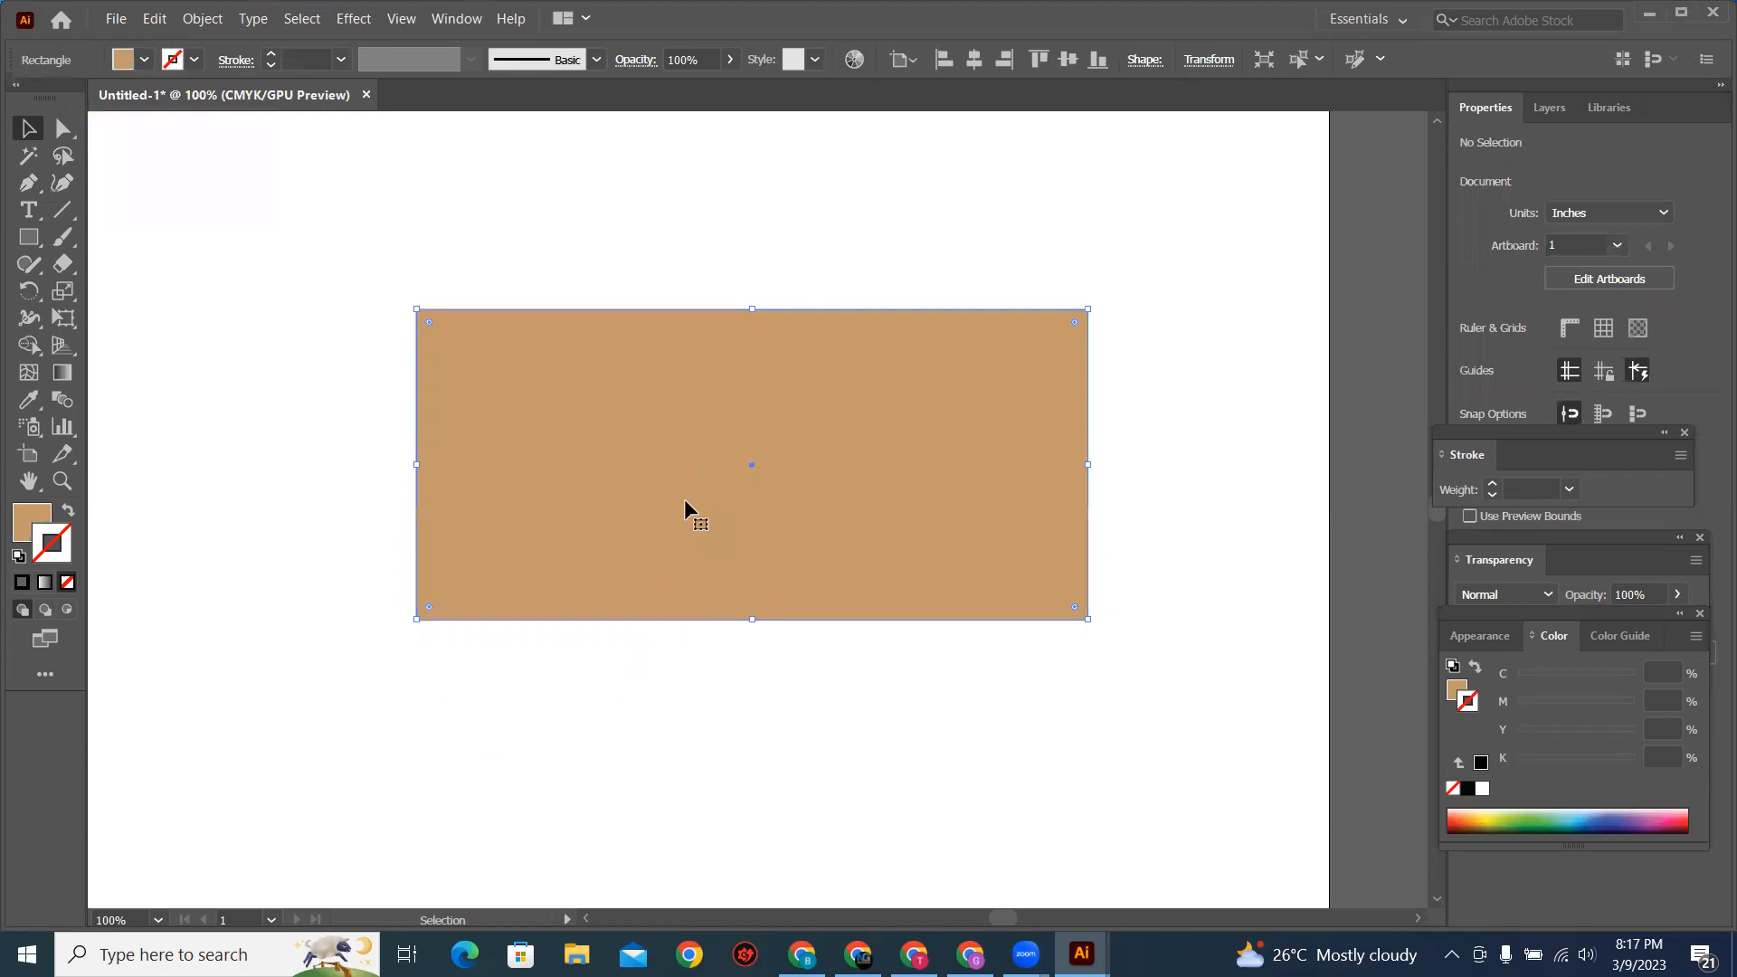
# Step: Move both lower corner anchors of the light brown rectangle to the center to form a triangular envelope flap, and deselect it
pyautogui.click(63, 132)
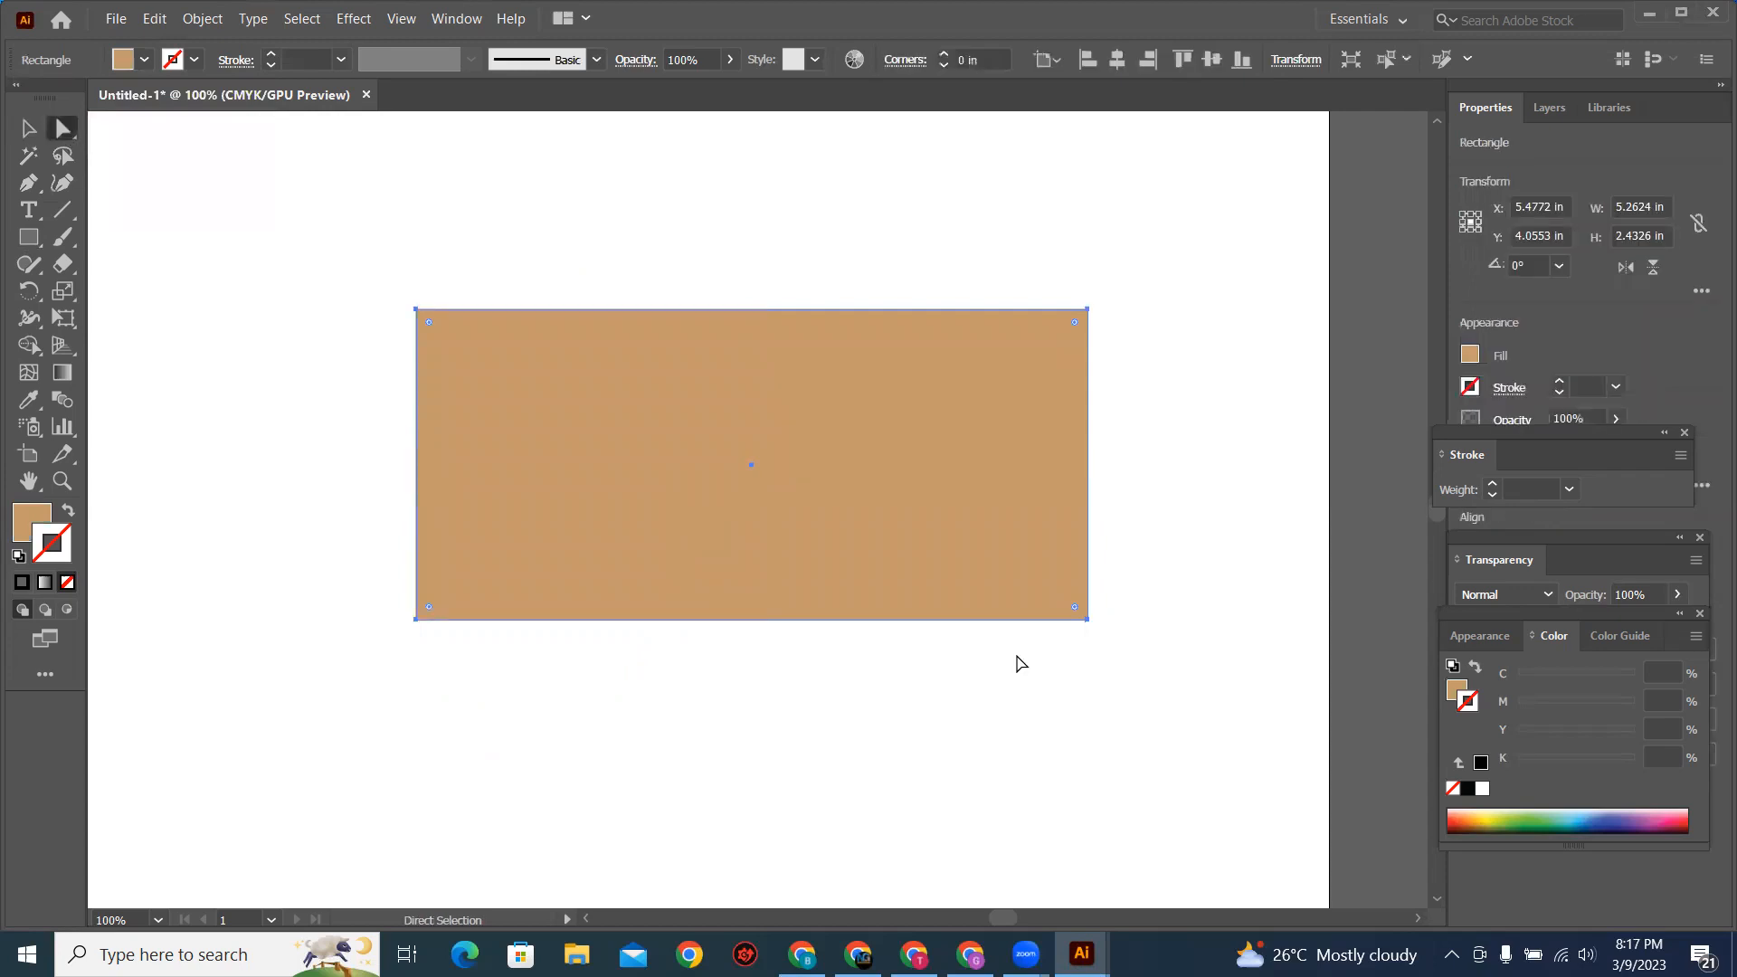
pyautogui.click(1088, 620)
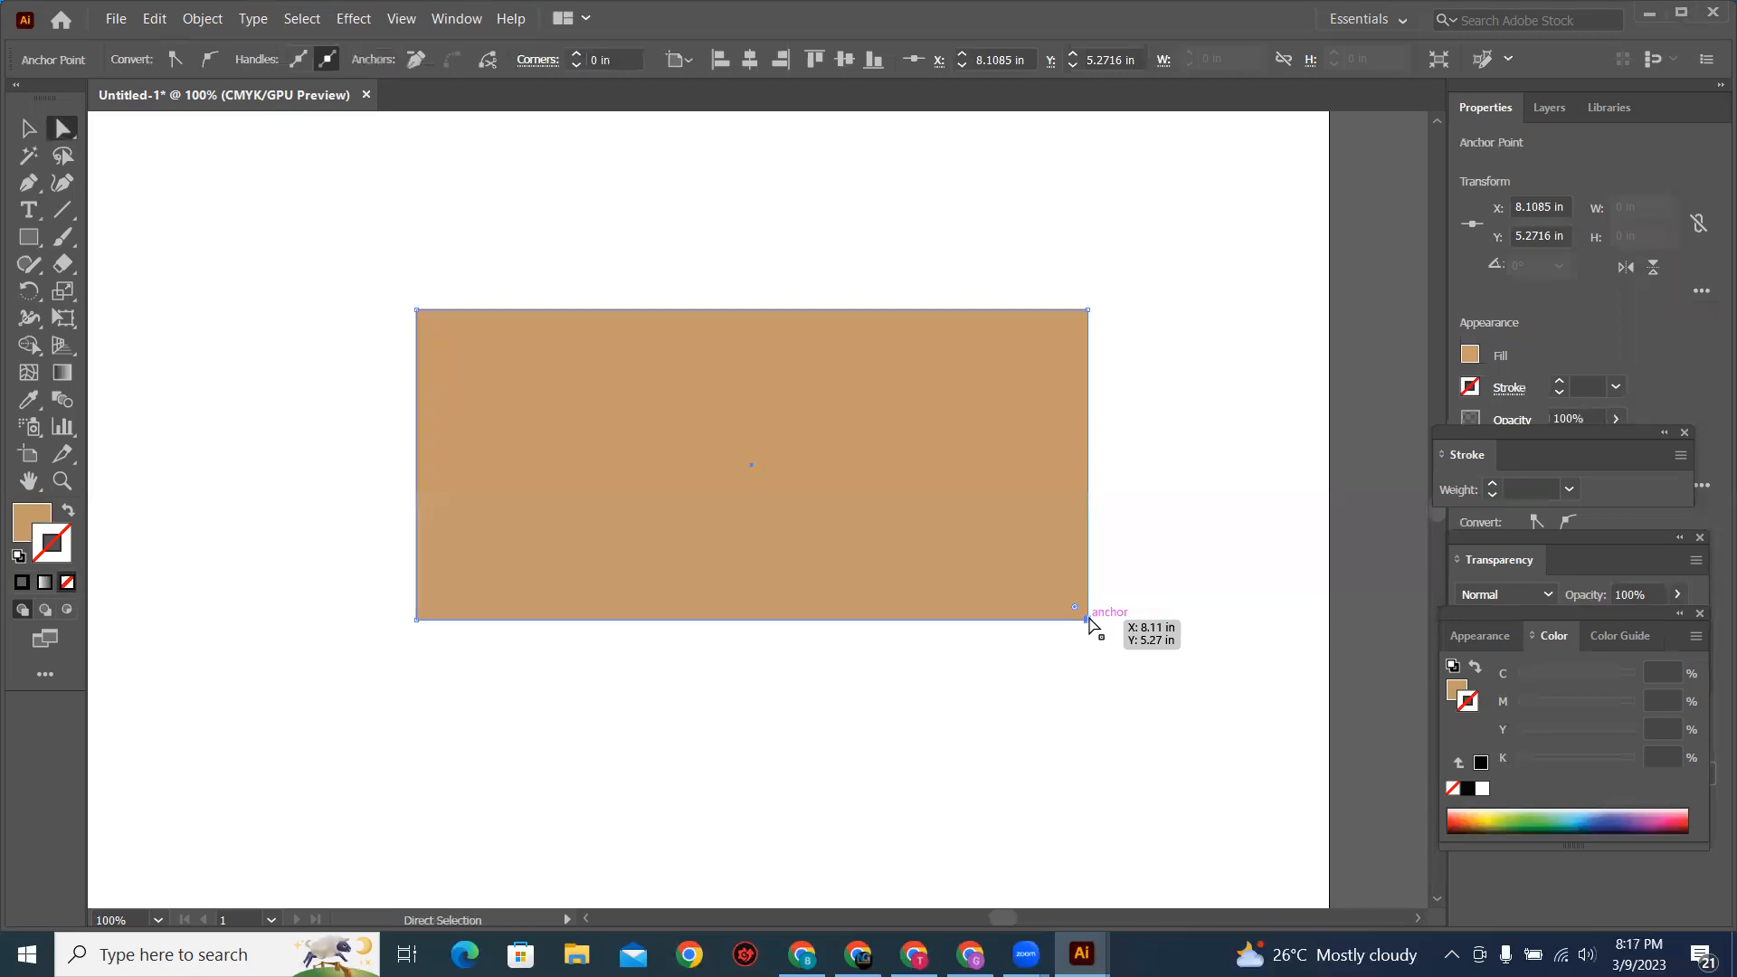
pyautogui.moveTo(1088, 621); pyautogui.dragTo(749, 463)
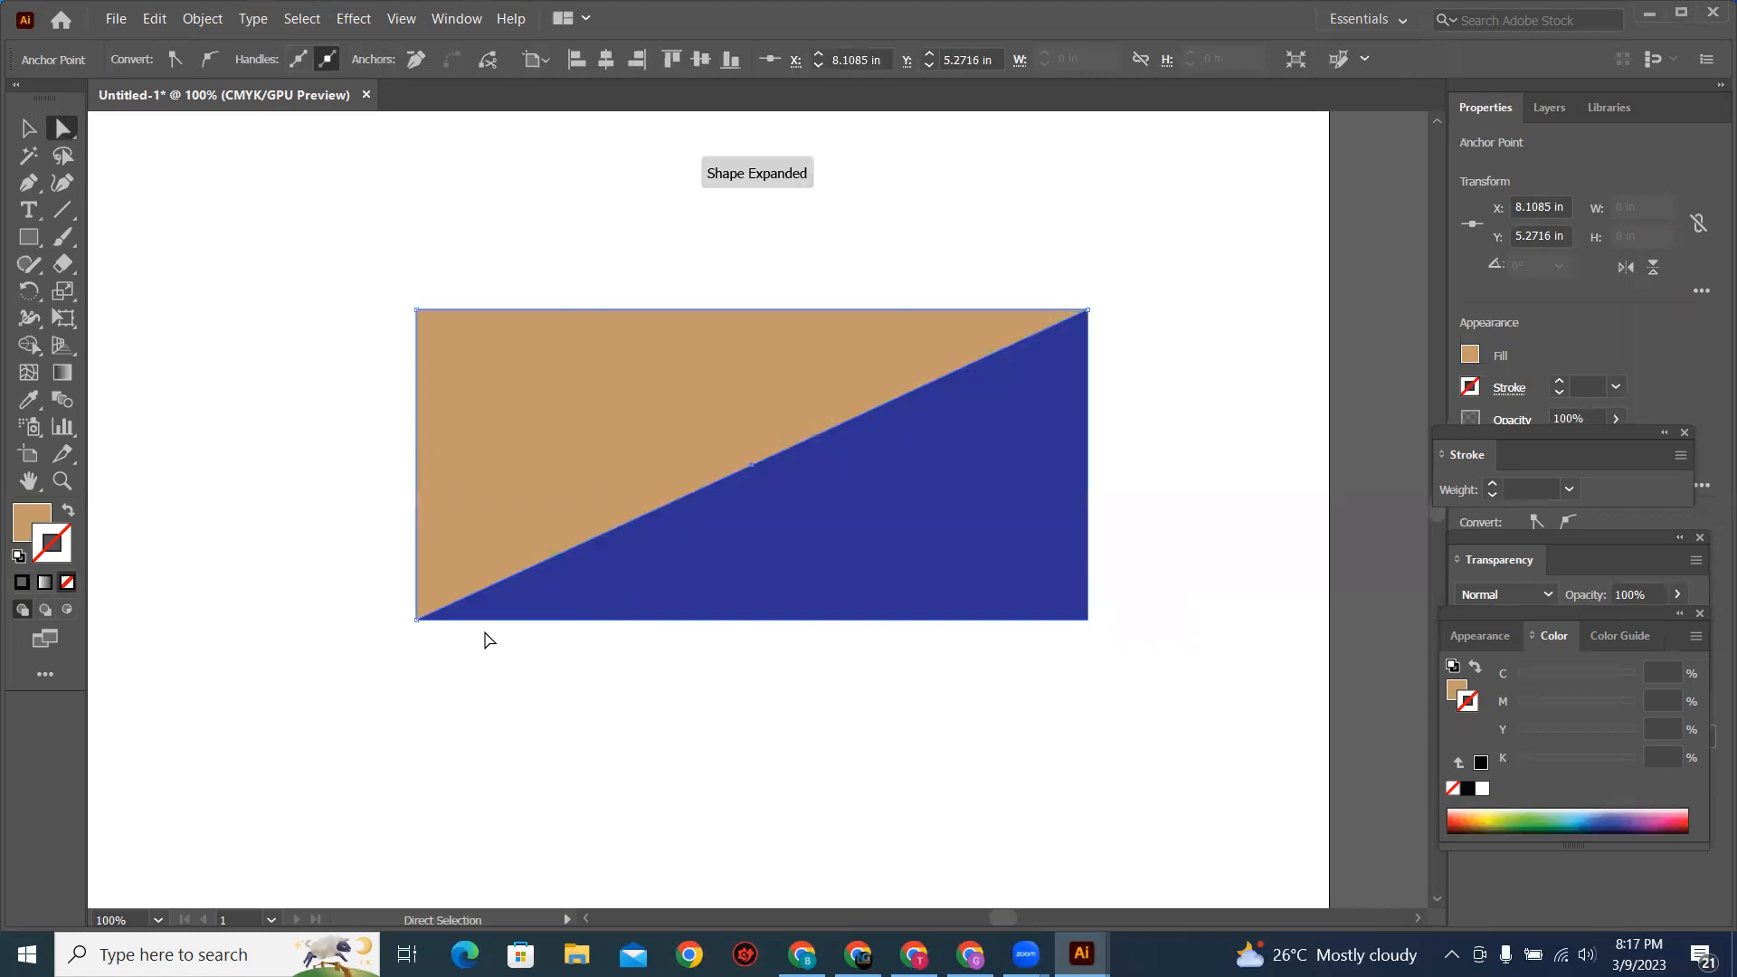
pyautogui.click(415, 619)
pyautogui.moveTo(414, 620); pyautogui.dragTo(753, 464)
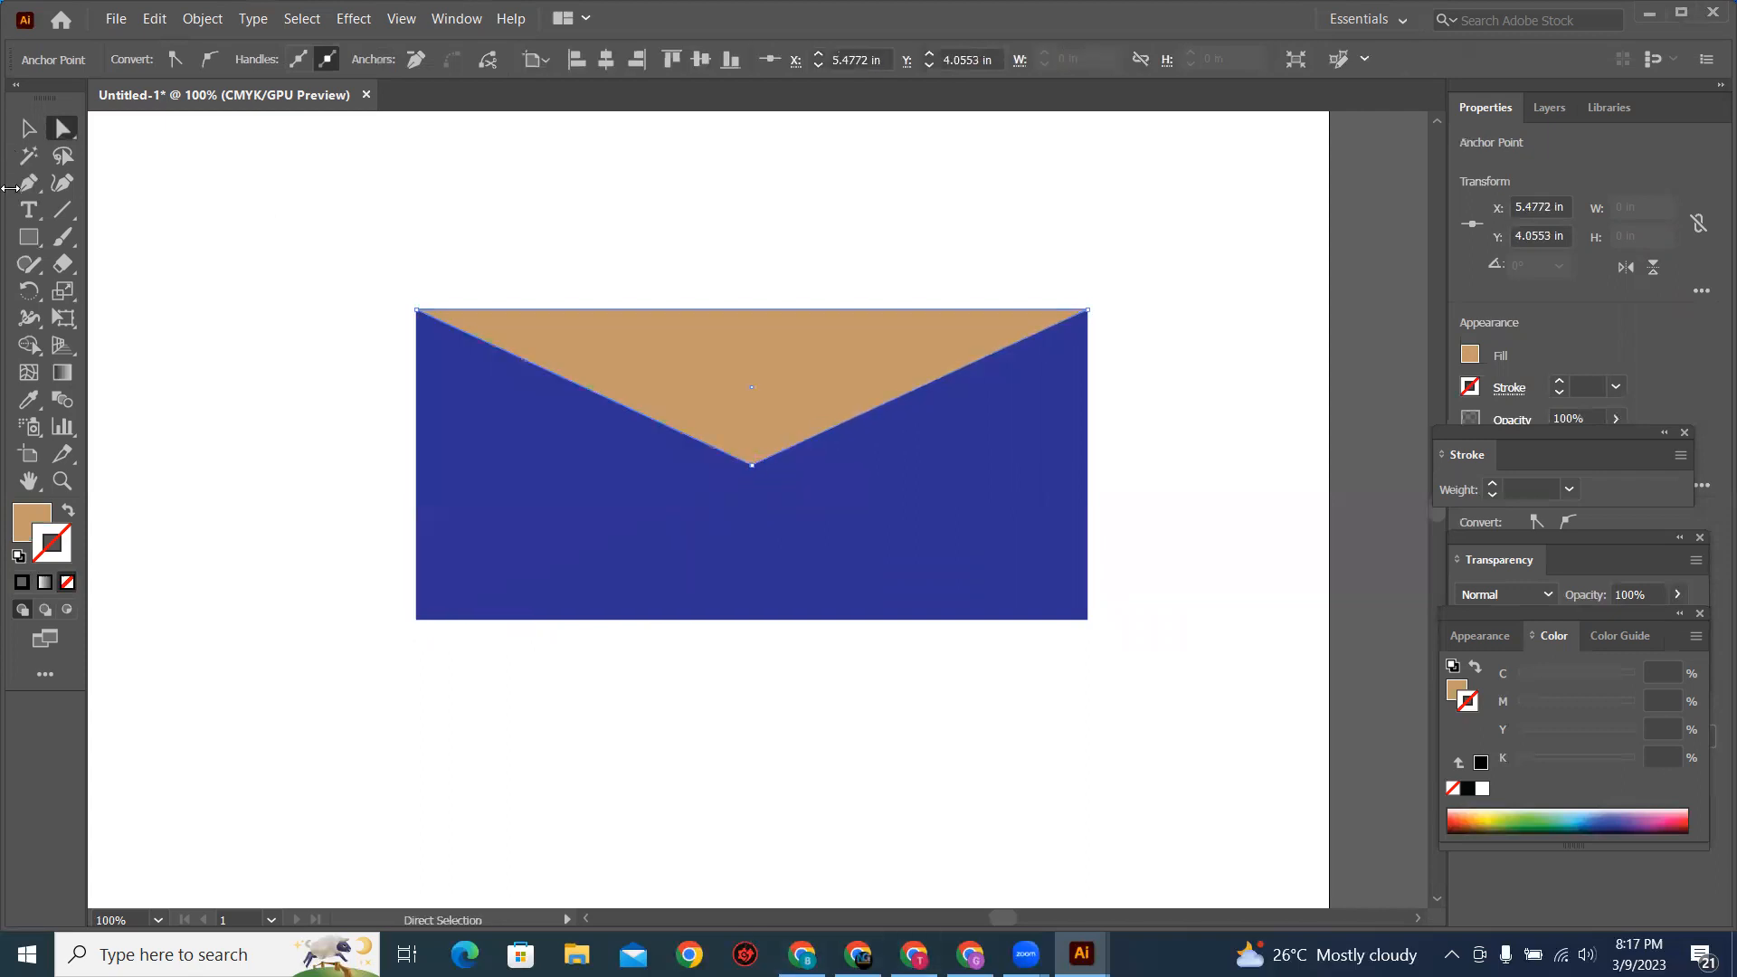
pyautogui.click(29, 129)
pyautogui.click(226, 247)
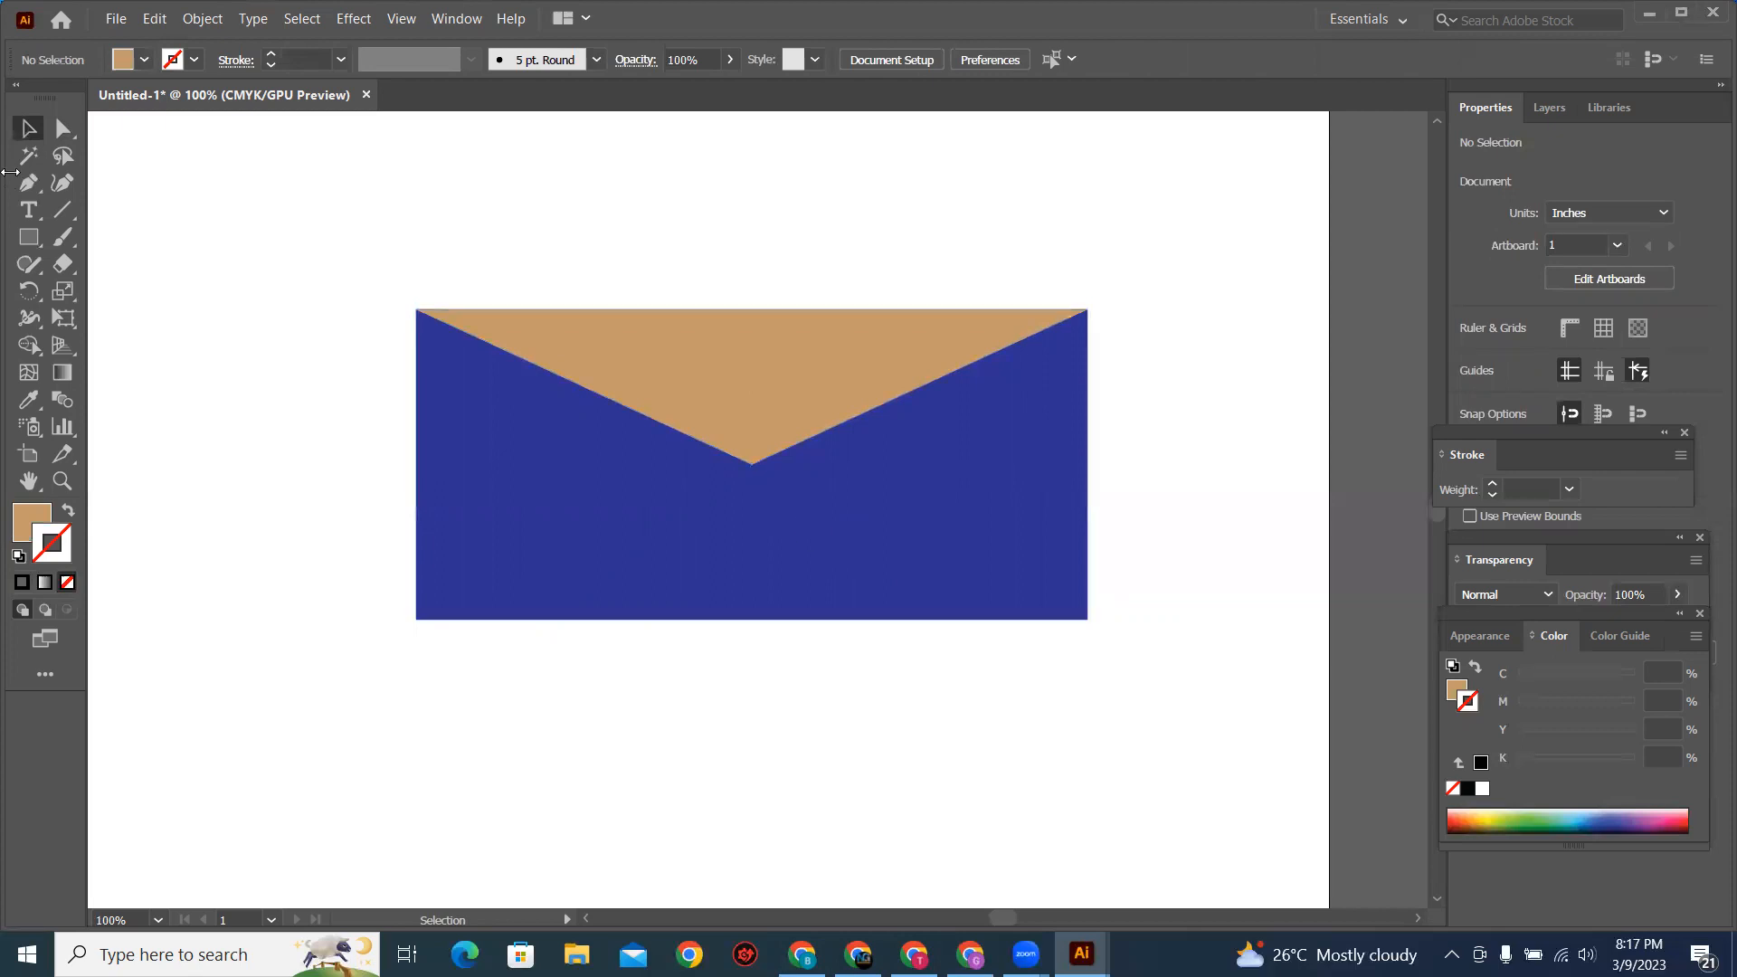
# Step: Delete both envelope shapes and activate the Rectangle tool
pyautogui.moveTo(320, 239); pyautogui.dragTo(1026, 688)
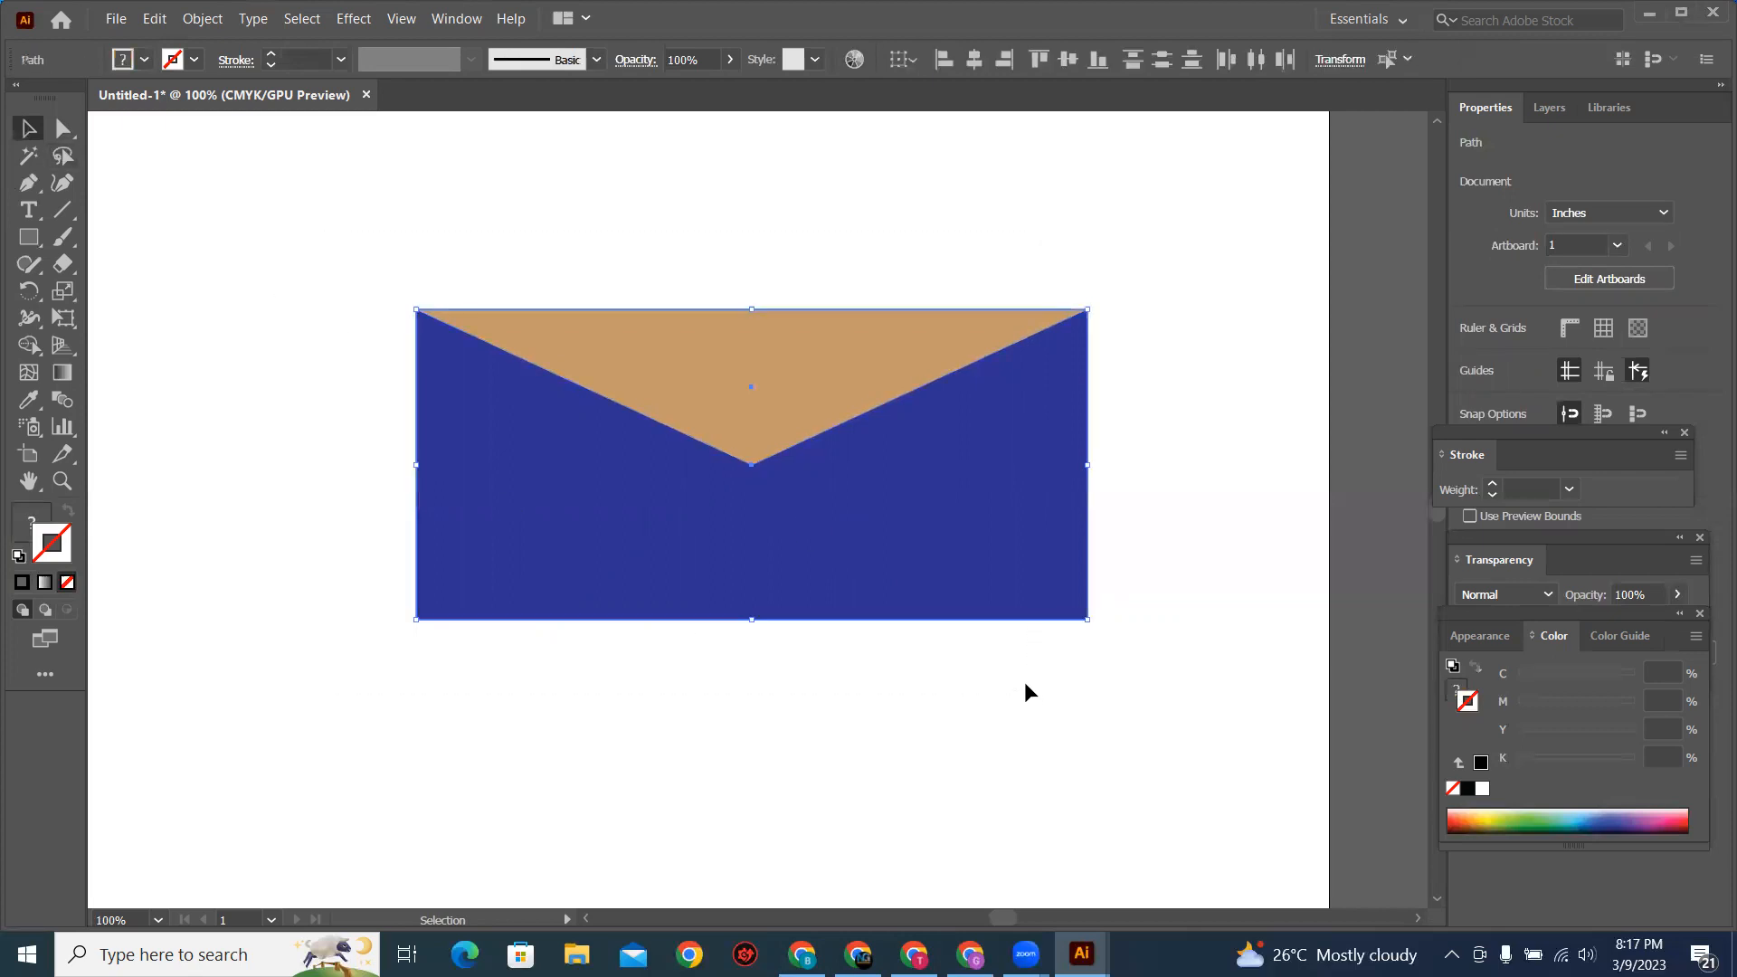
pyautogui.click(32, 238)
pyautogui.press('Delete')
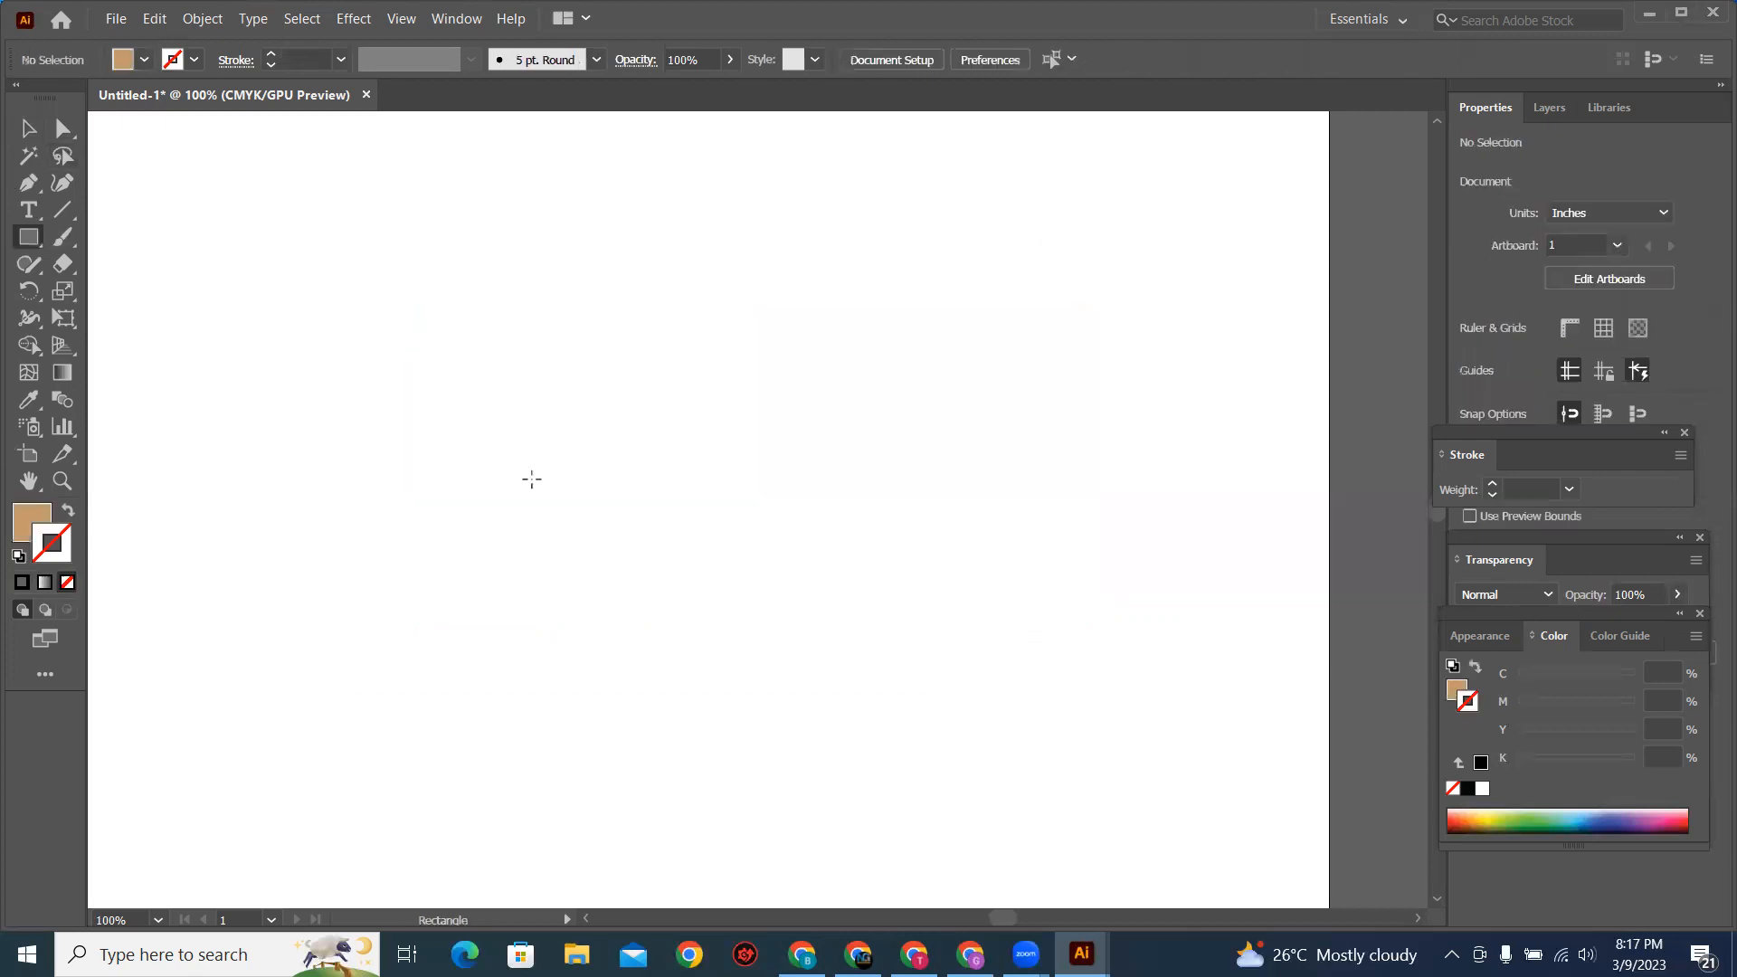
# Step: Draw a light brown rectangle about 5.26 by 1.32 in and move its upper-right corner anchor inward with Direct Selection
pyautogui.moveTo(381, 295); pyautogui.dragTo(1051, 463)
pyautogui.press('a')
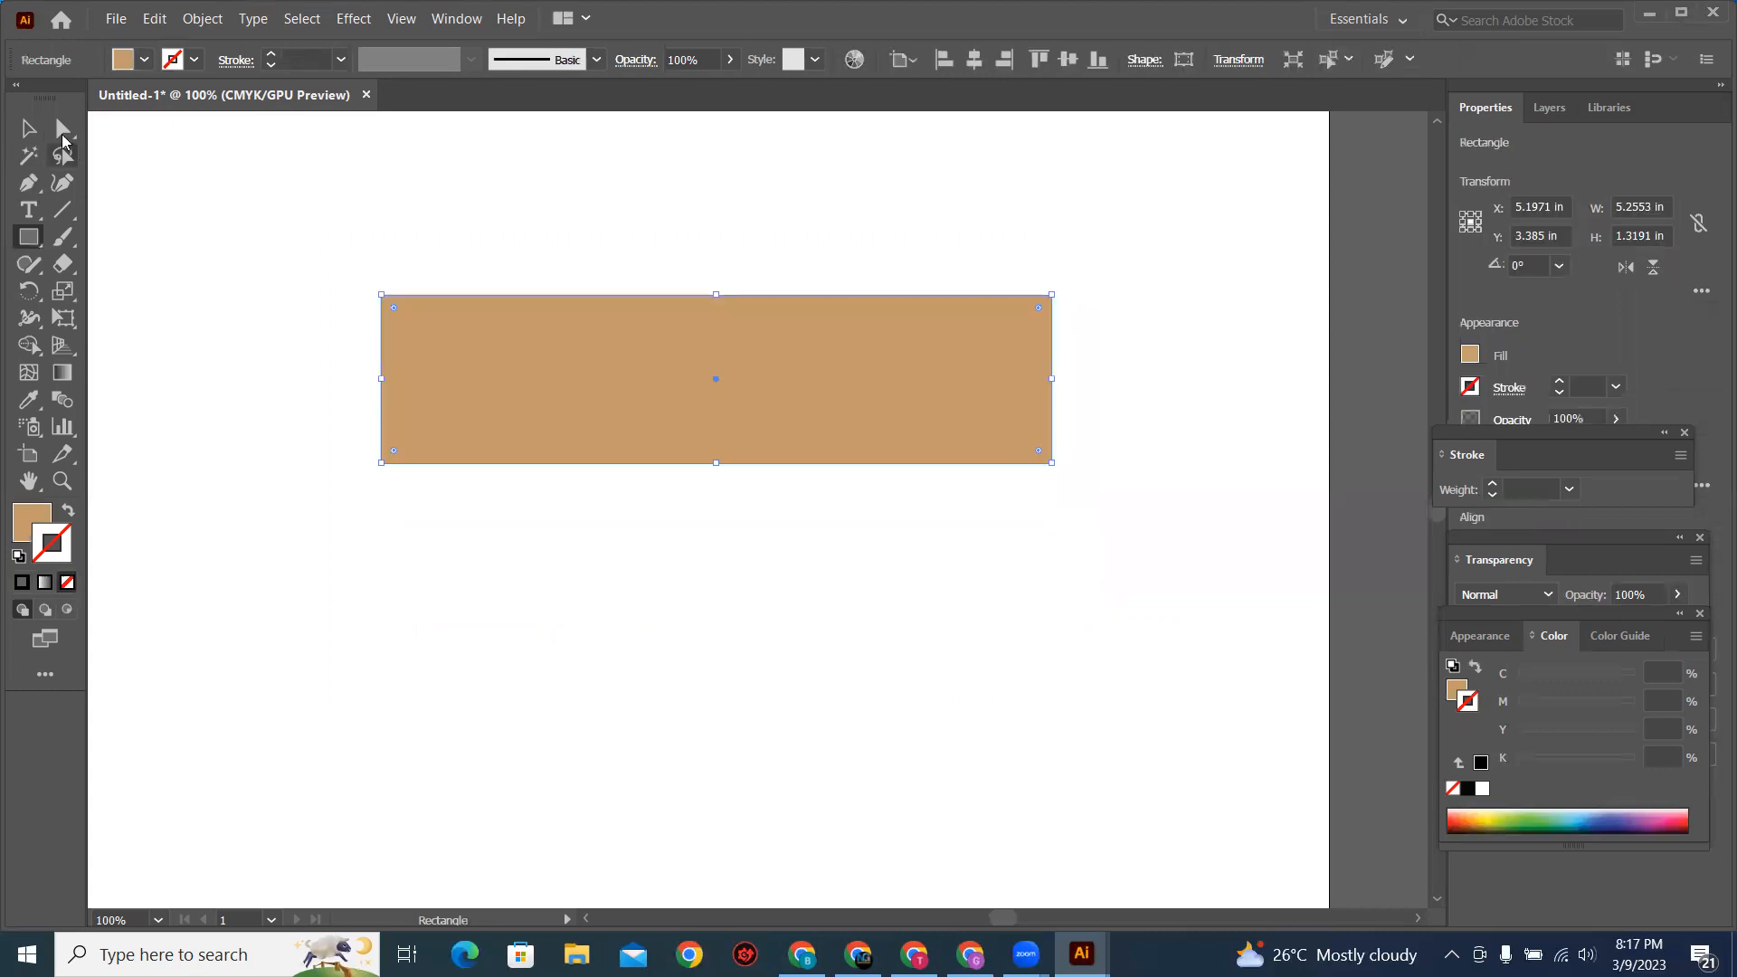
pyautogui.click(1053, 304)
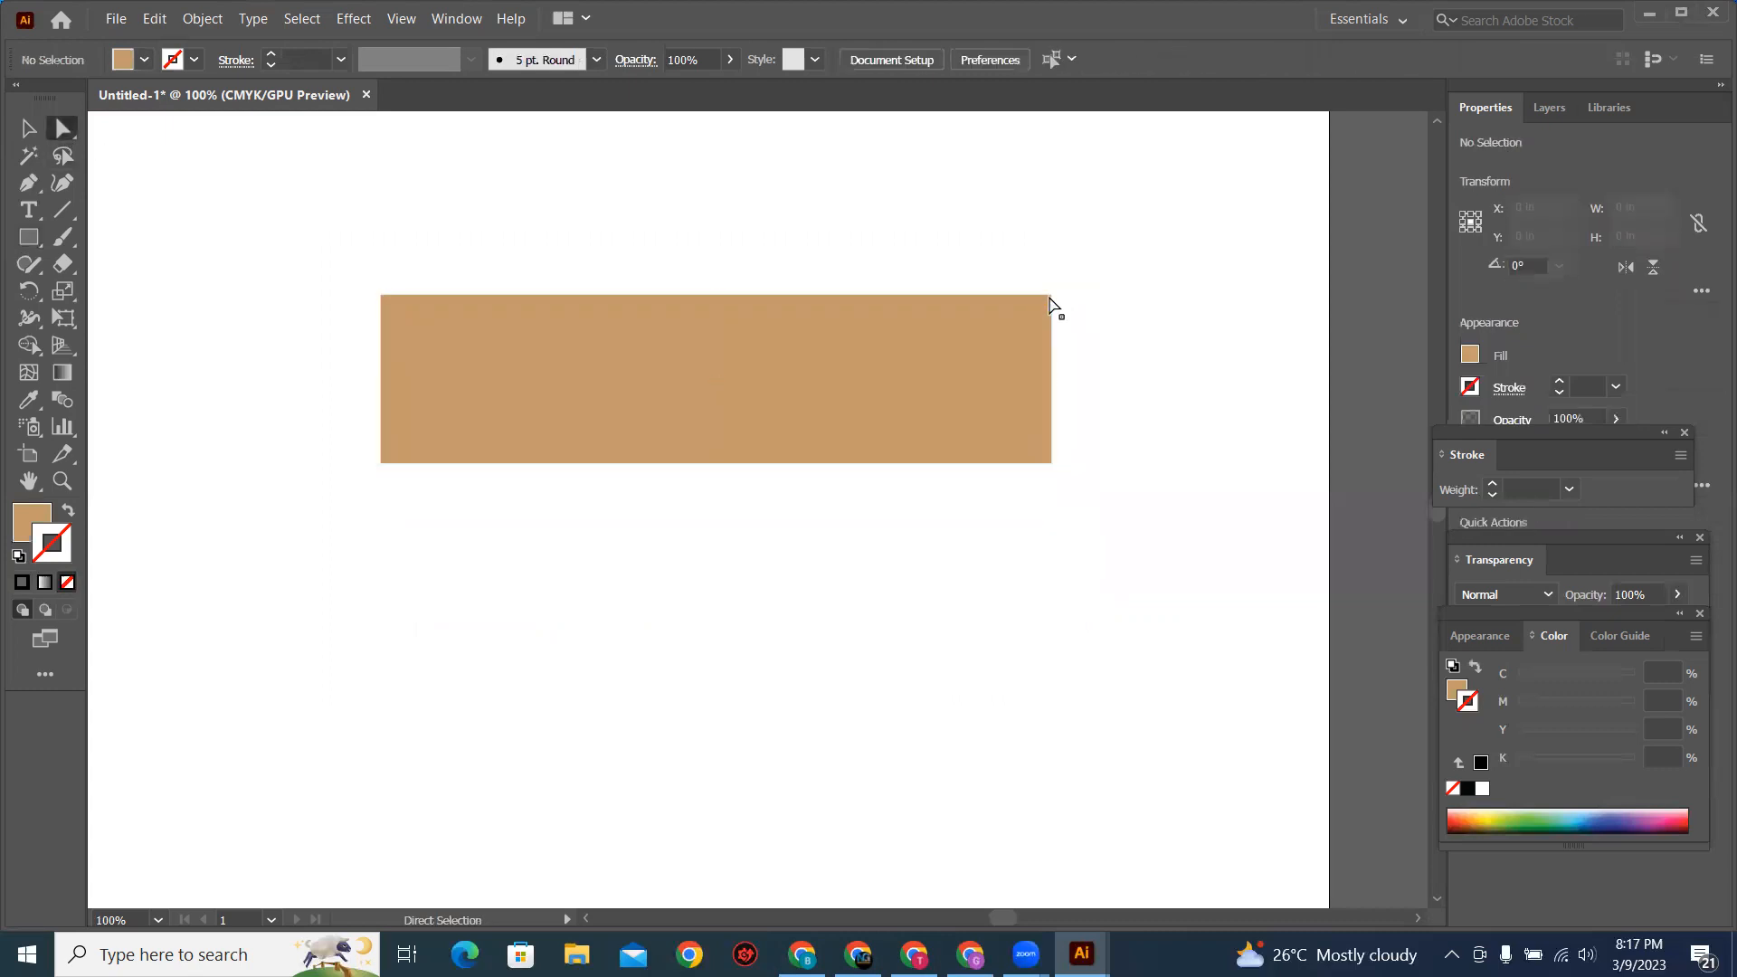
pyautogui.click(1051, 296)
pyautogui.moveTo(1051, 296); pyautogui.dragTo(861, 343)
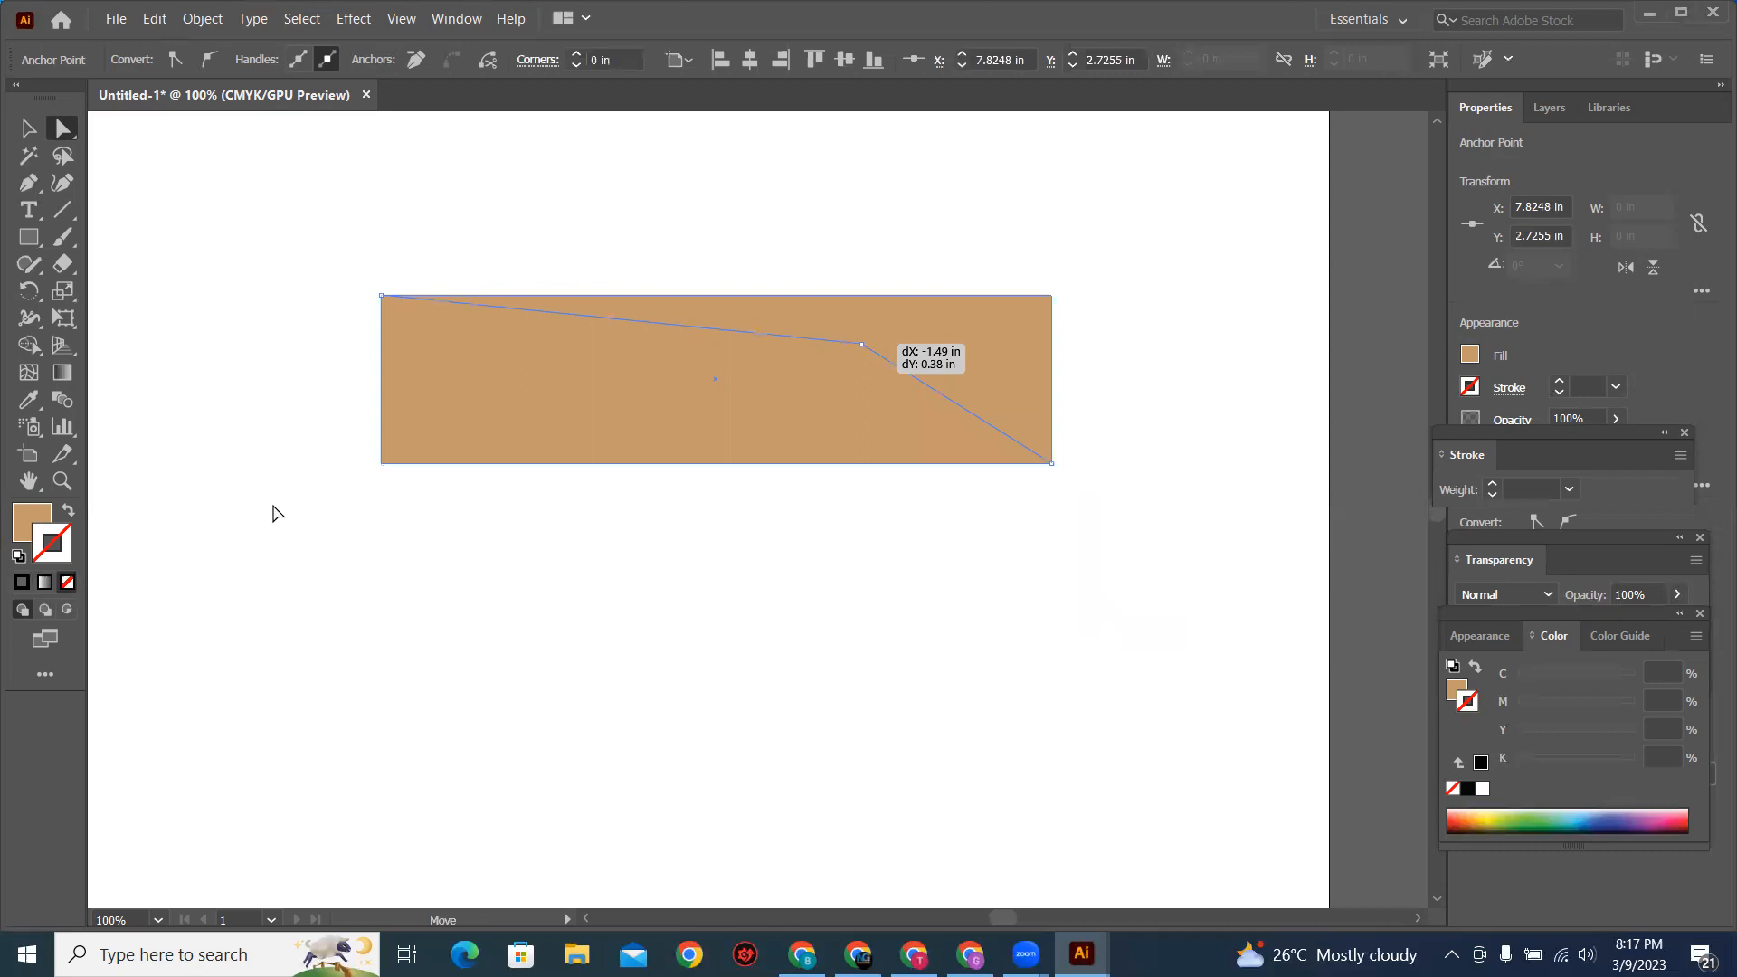
# Step: Move the rectangle's other three corner anchors inward to form a slanted quadrilateral, and delete the shape
pyautogui.moveTo(385, 304); pyautogui.dragTo(398, 339)
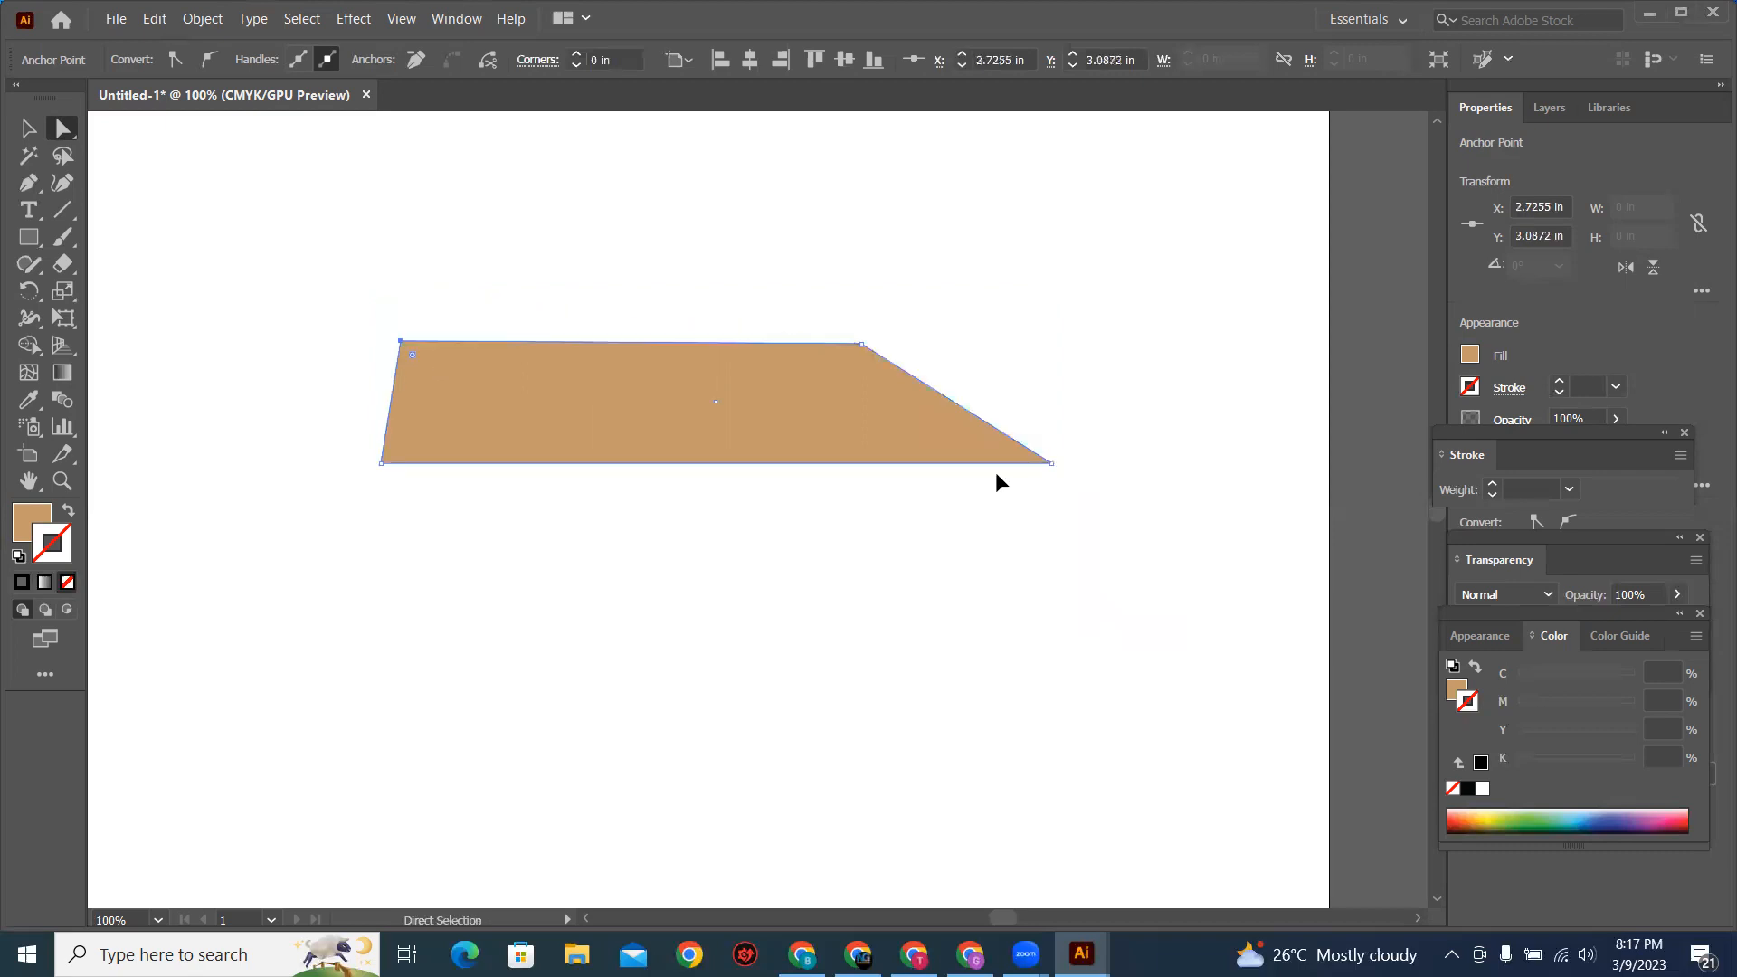
pyautogui.moveTo(1052, 464); pyautogui.dragTo(827, 518)
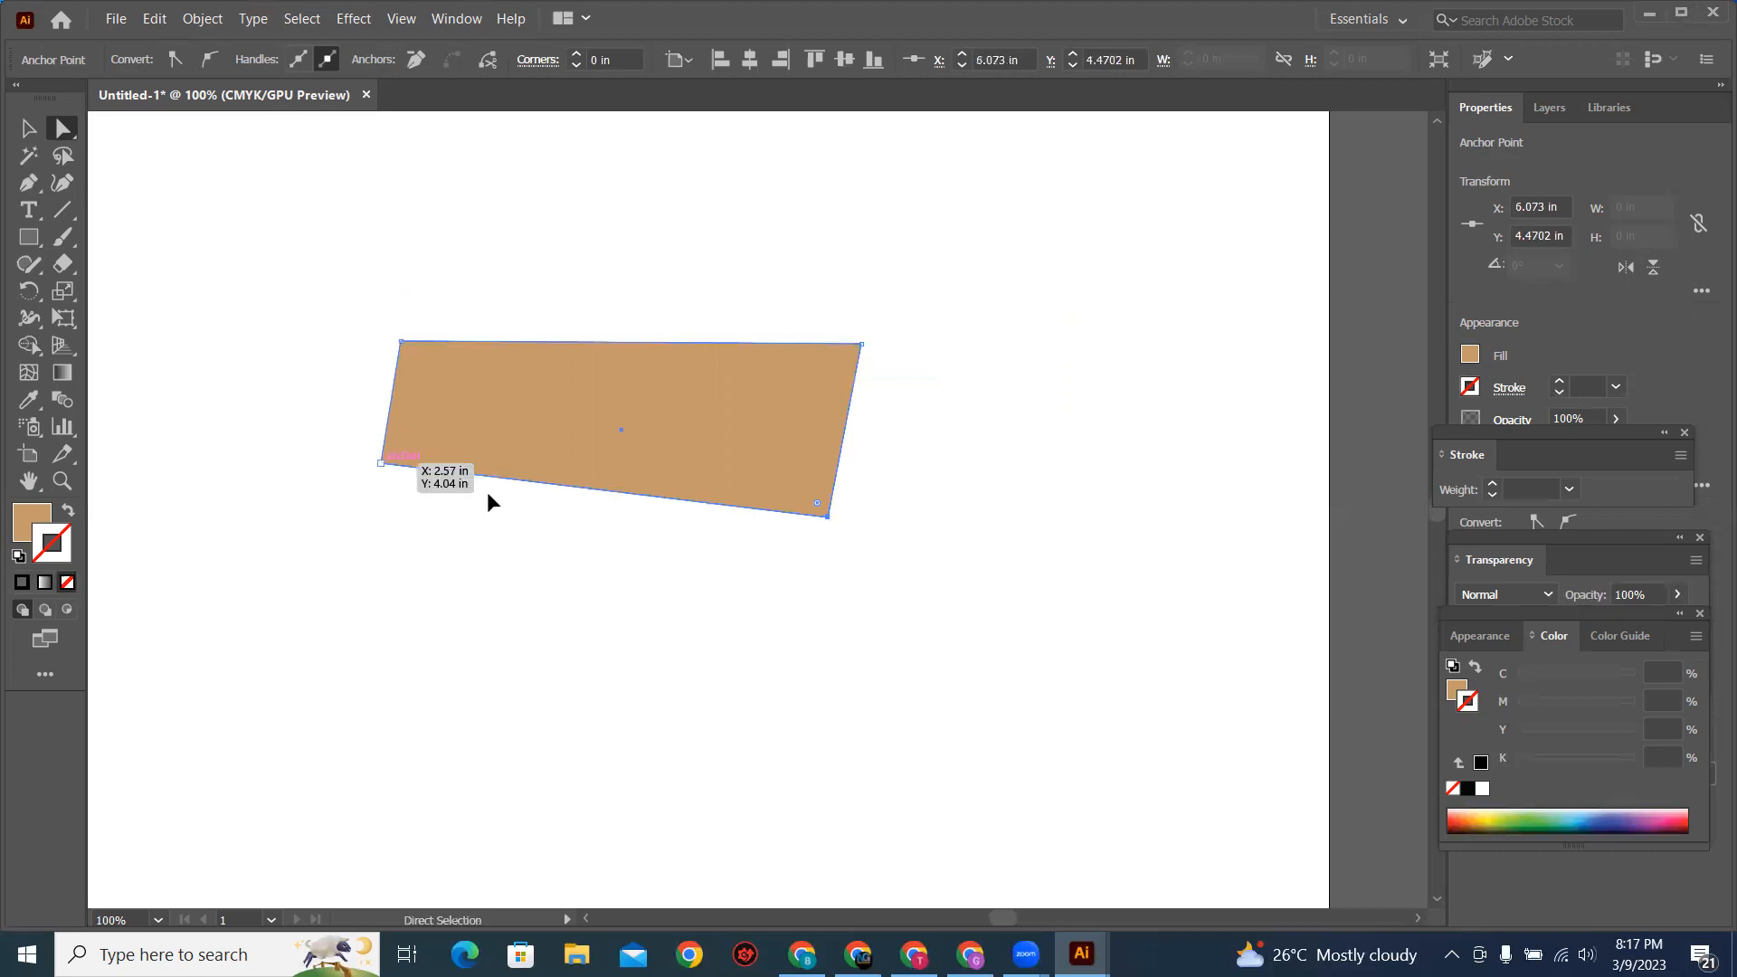
pyautogui.moveTo(580, 534); pyautogui.dragTo(581, 526)
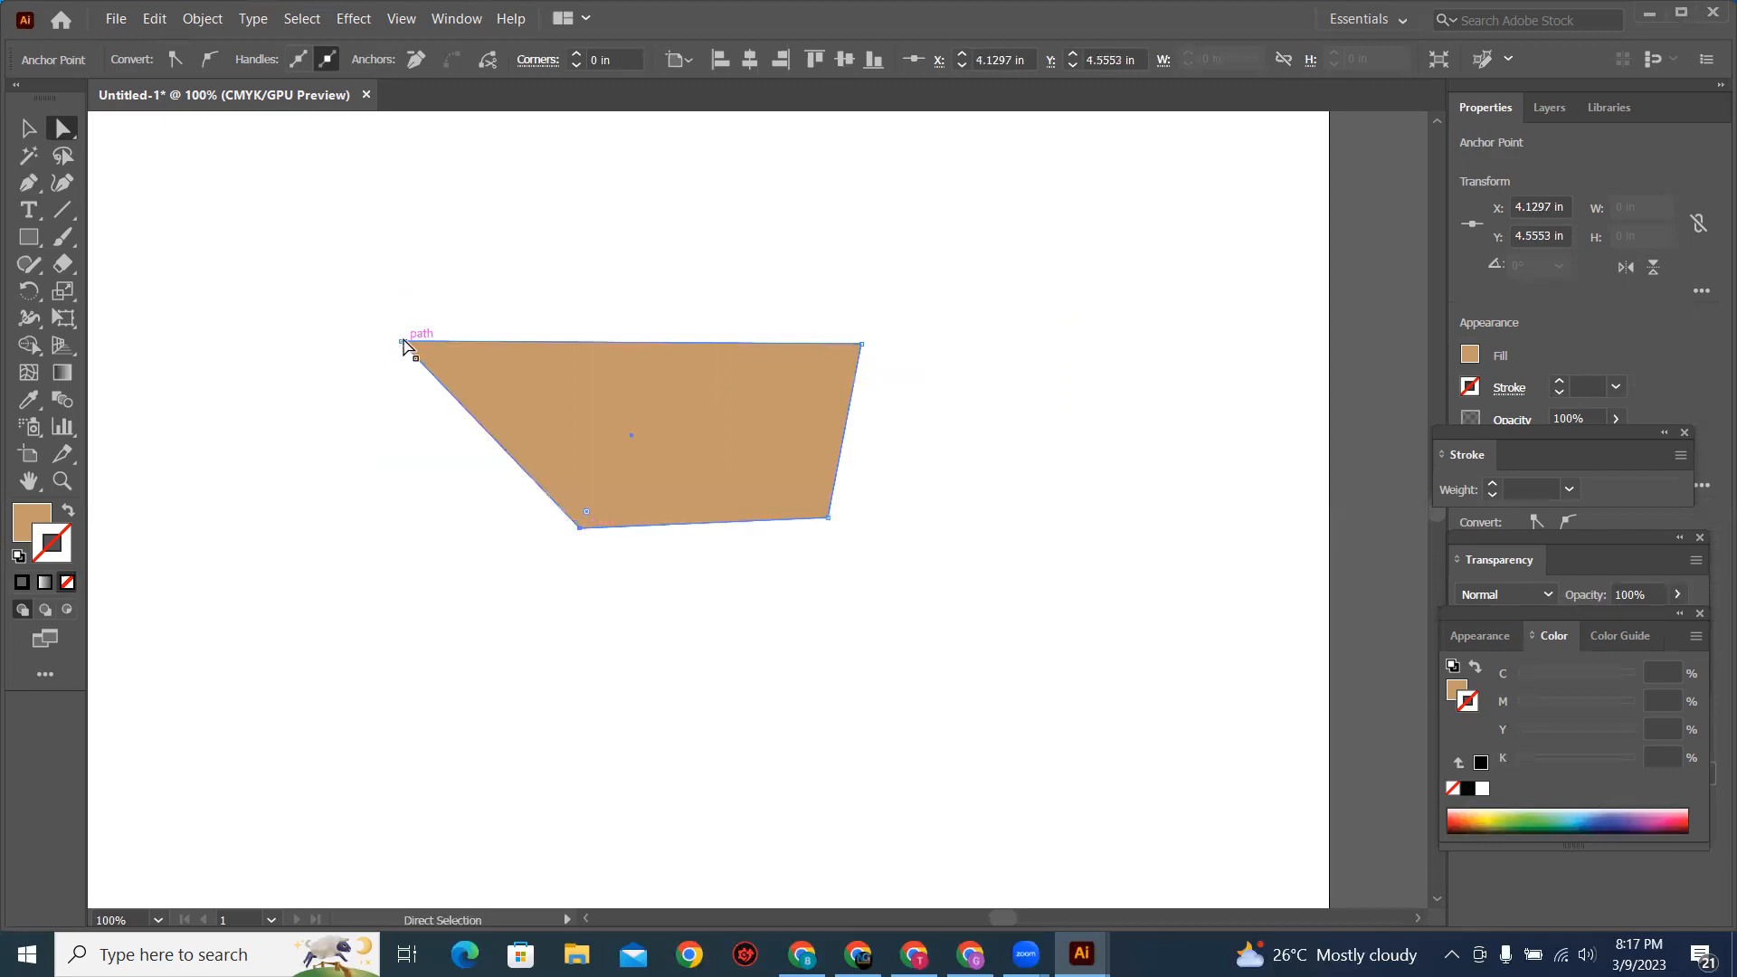
pyautogui.moveTo(606, 380); pyautogui.dragTo(612, 377)
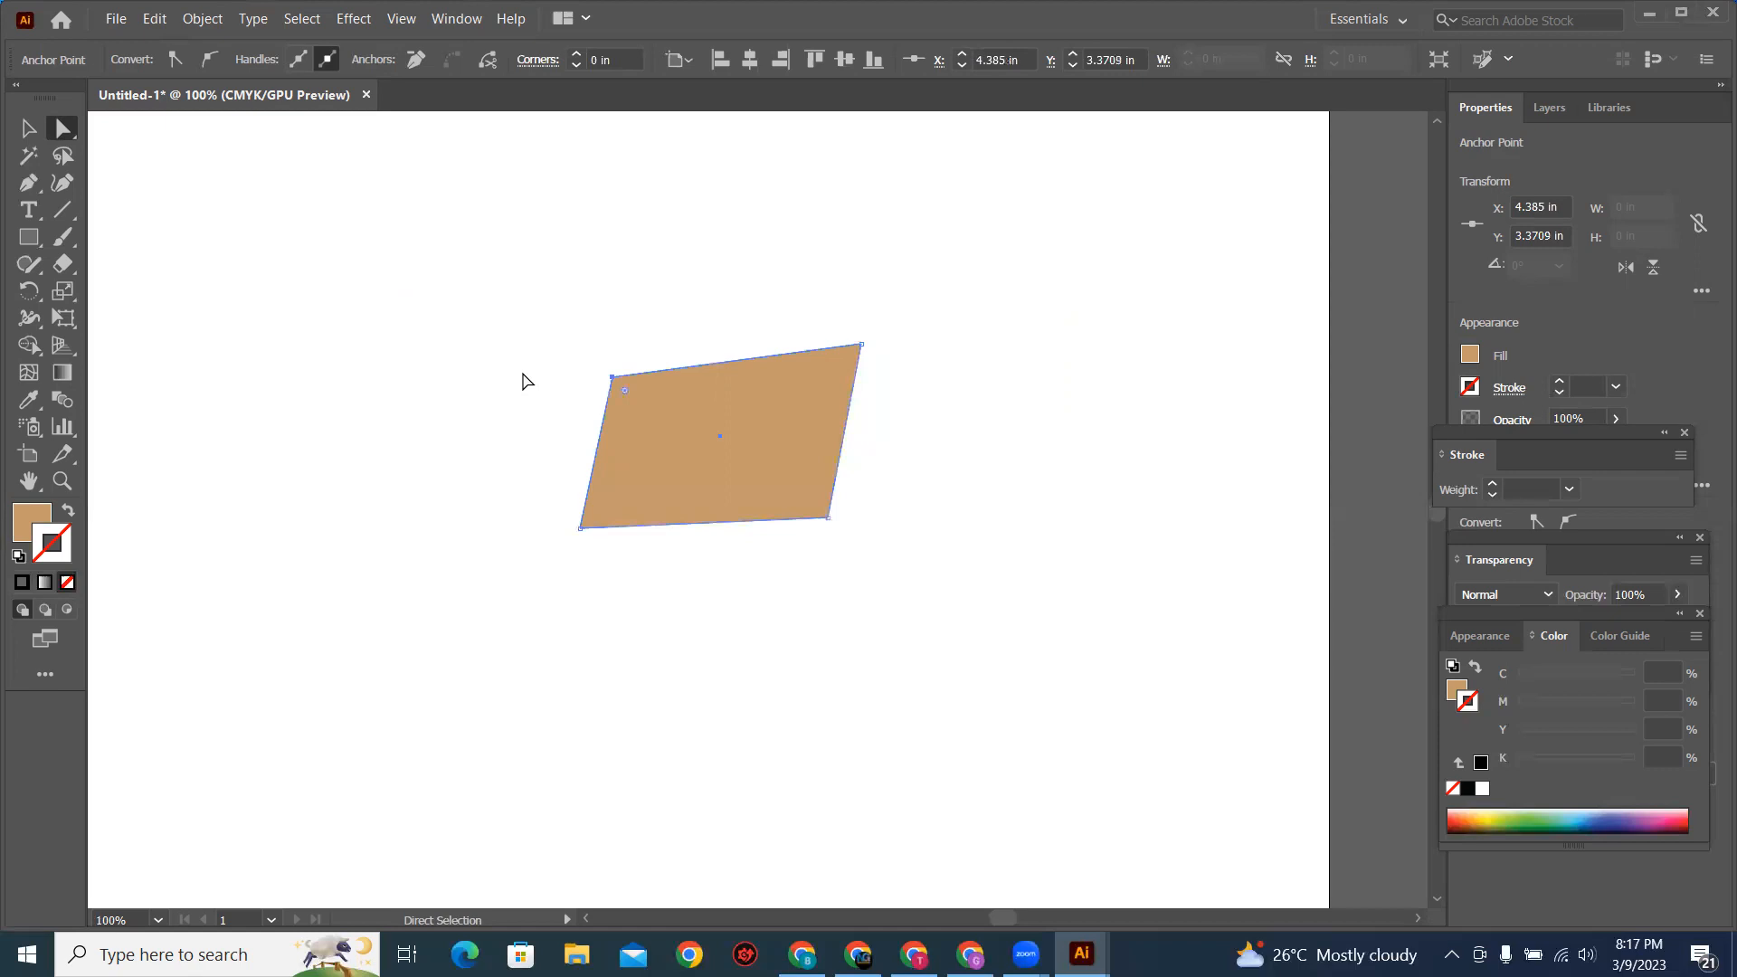
pyautogui.press('v')
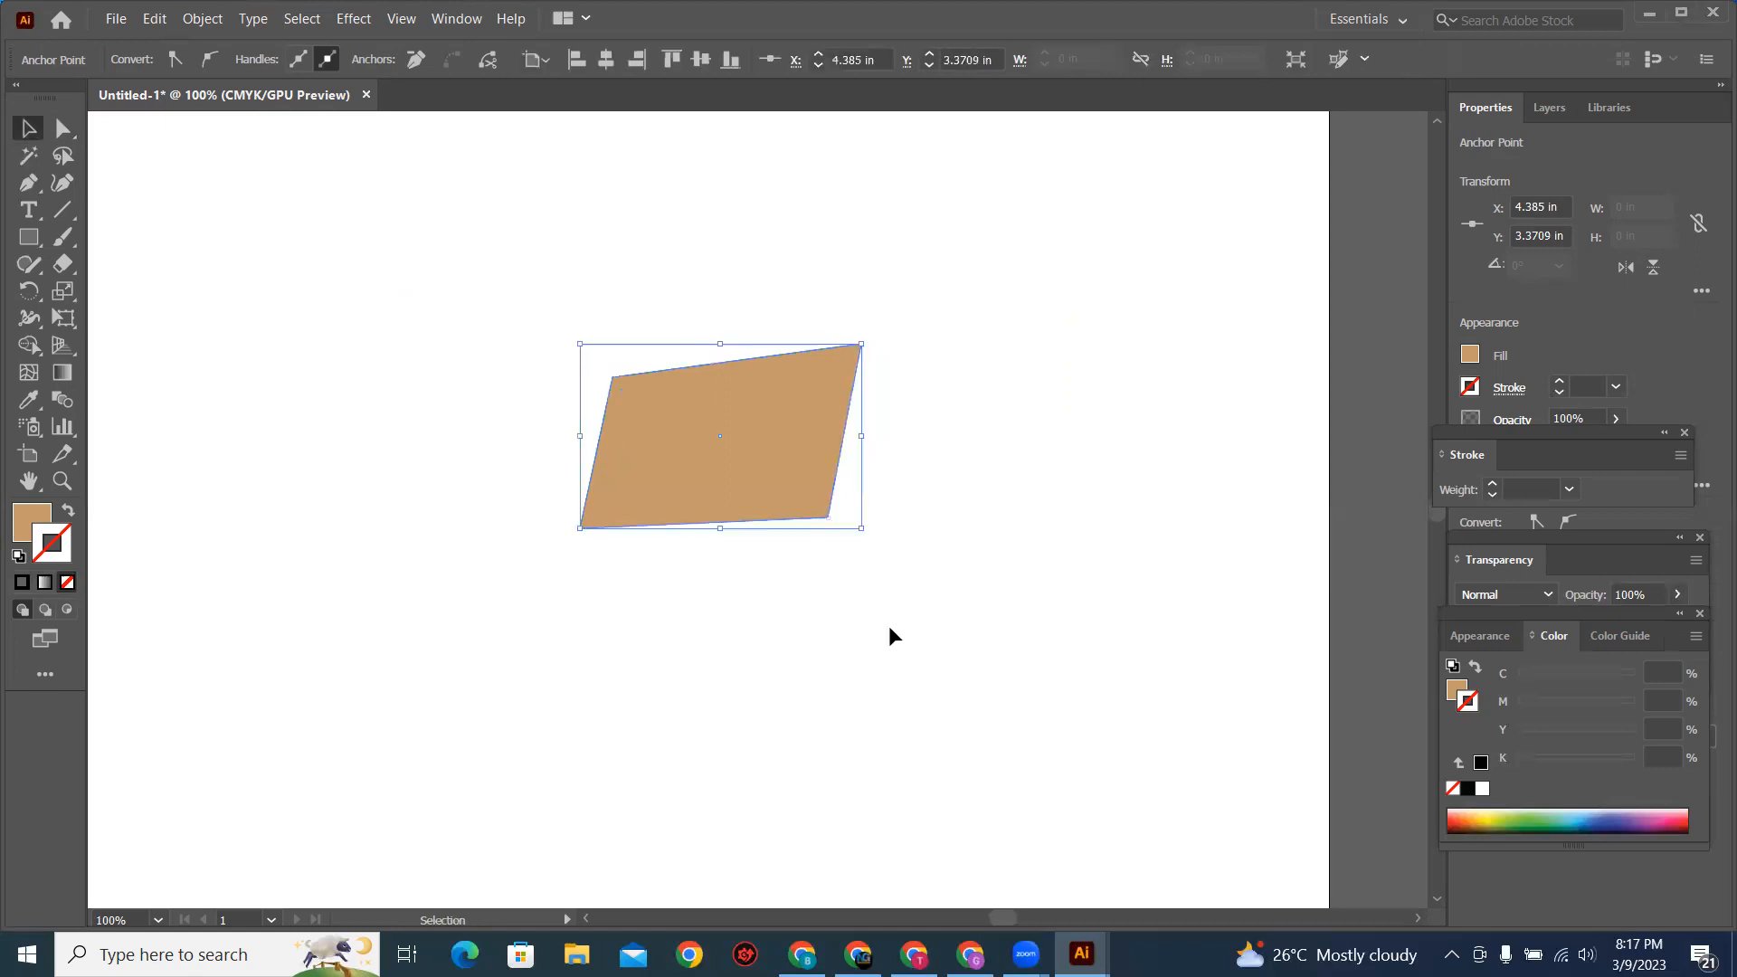
pyautogui.press('Delete')
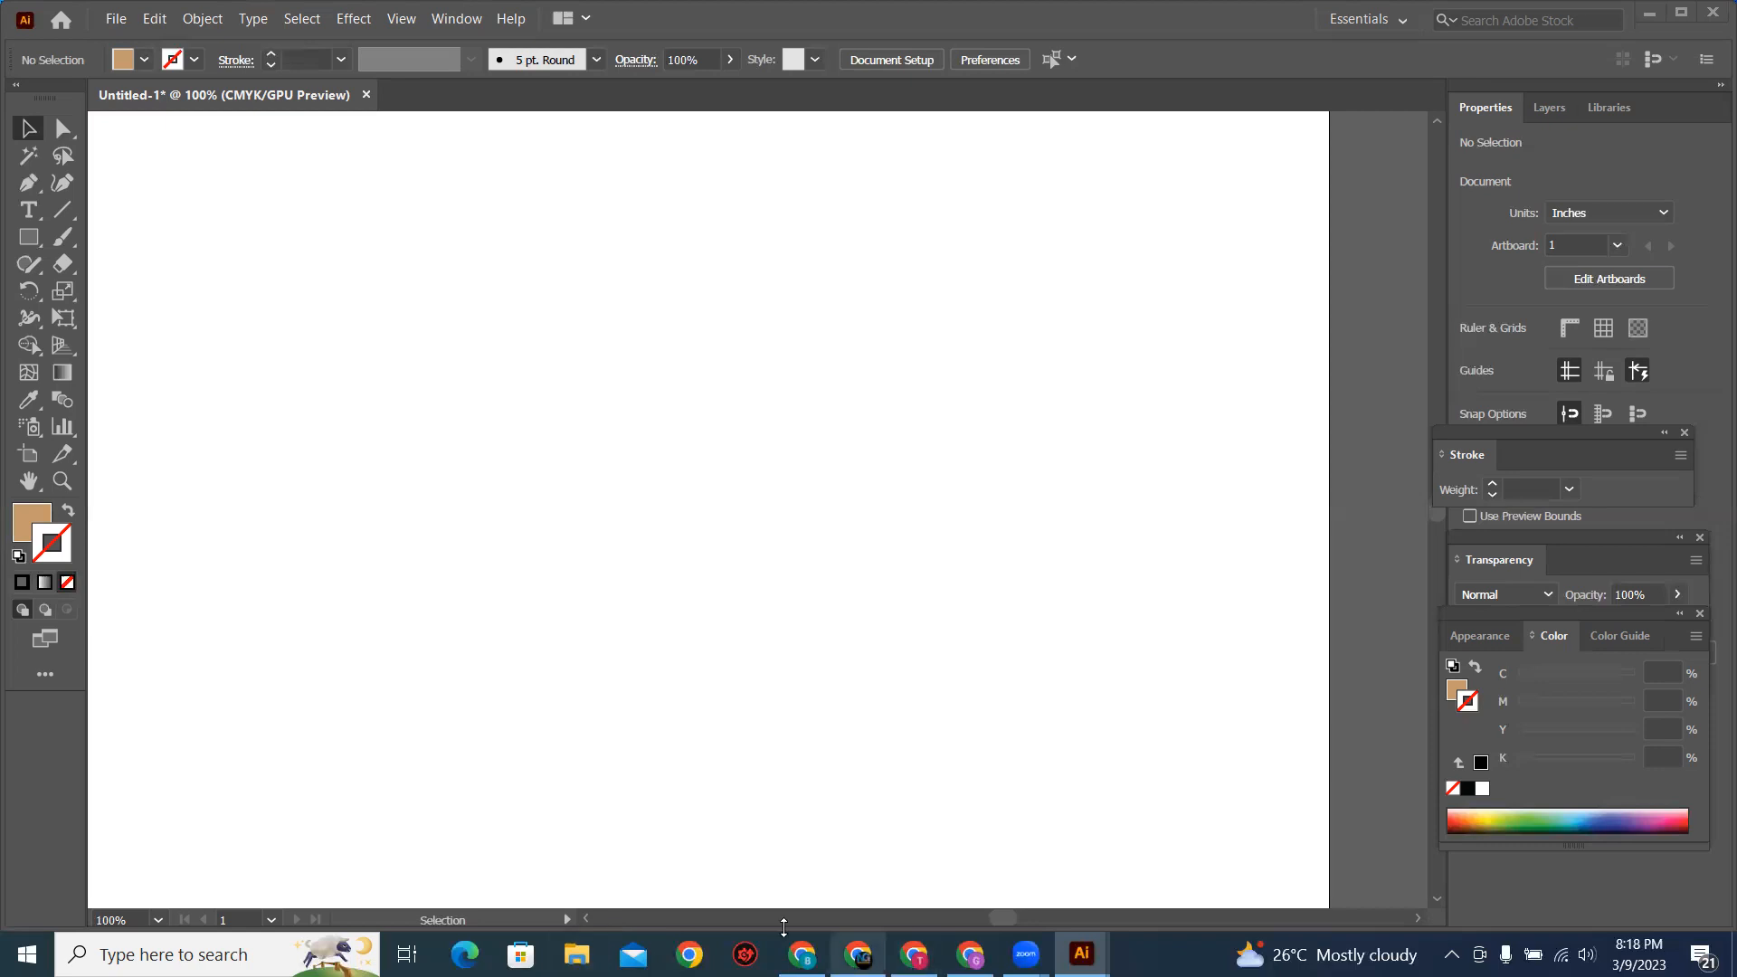
# Step: Switch to Chrome and rerun the Fiverr search for "sign board"
pyautogui.click(801, 955)
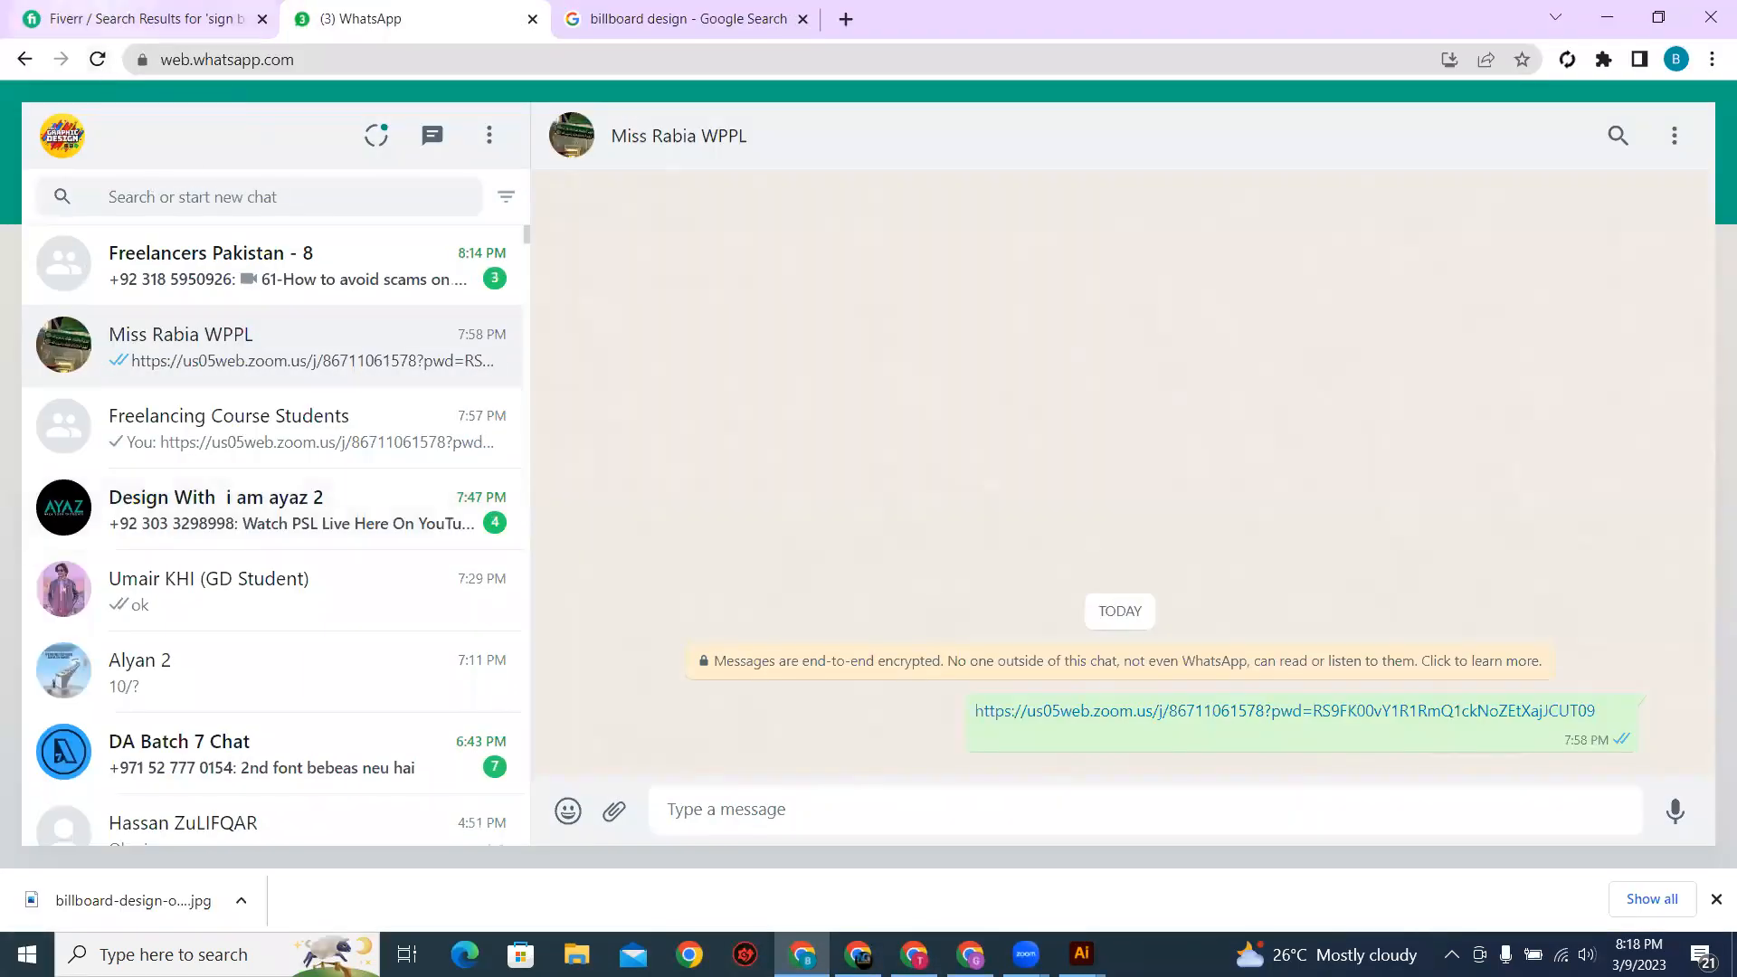
pyautogui.click(108, 16)
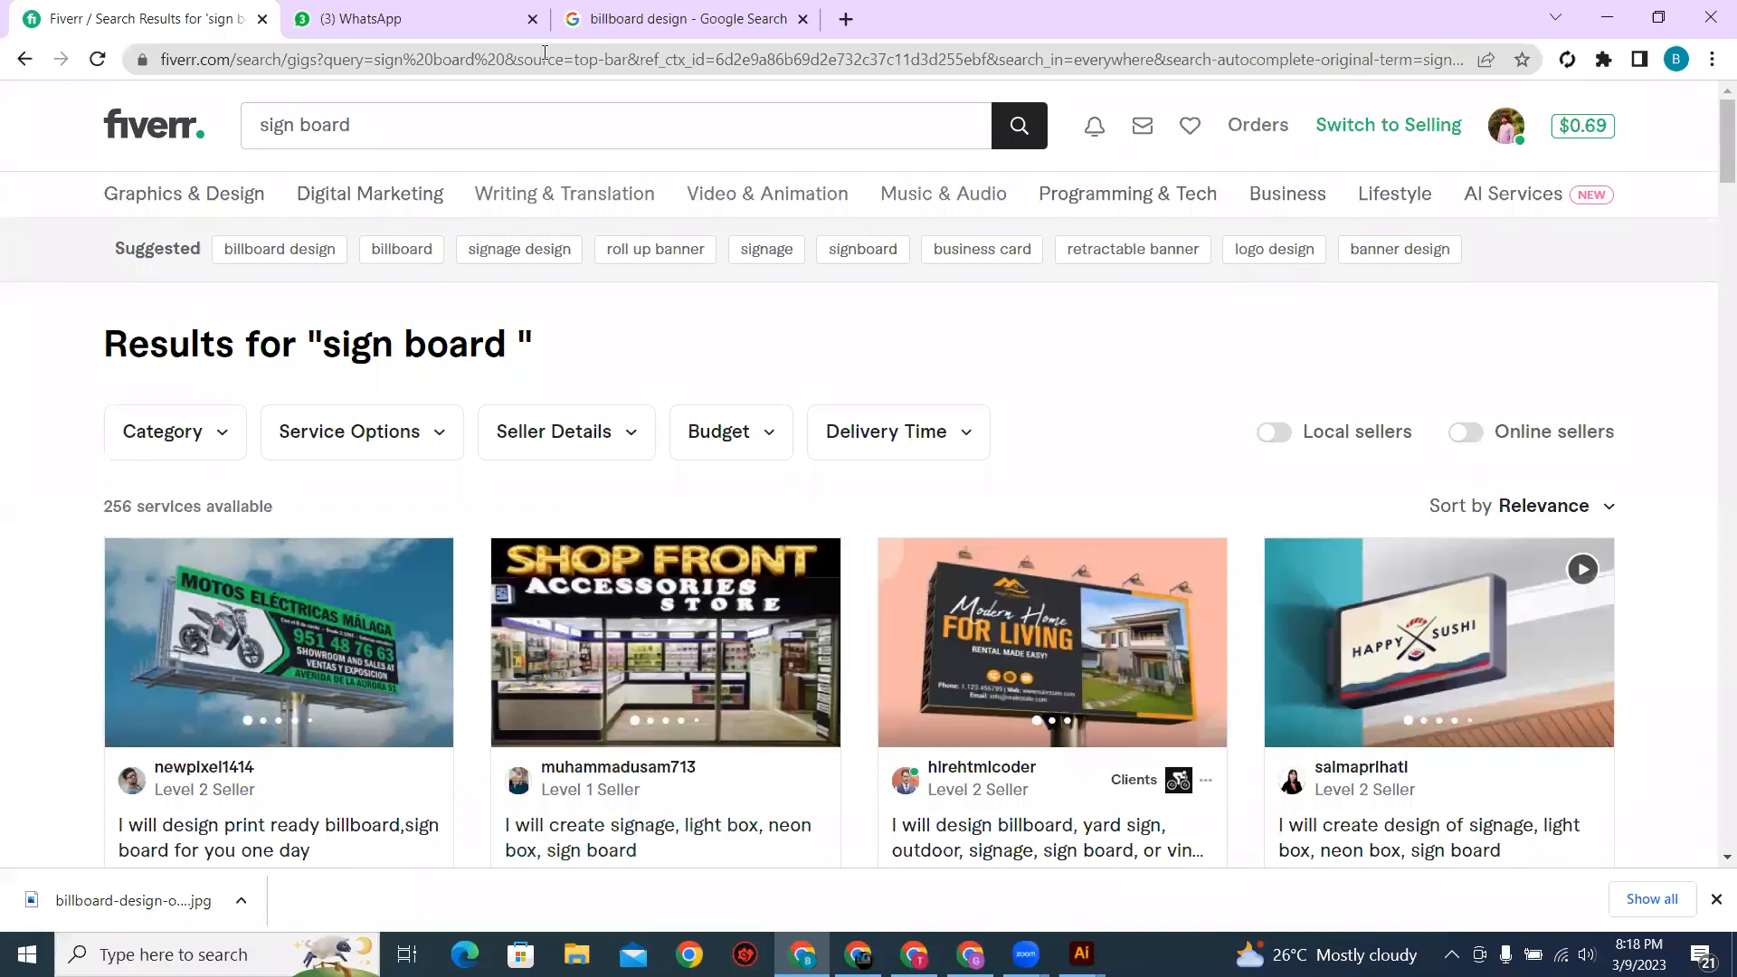
pyautogui.click(548, 128)
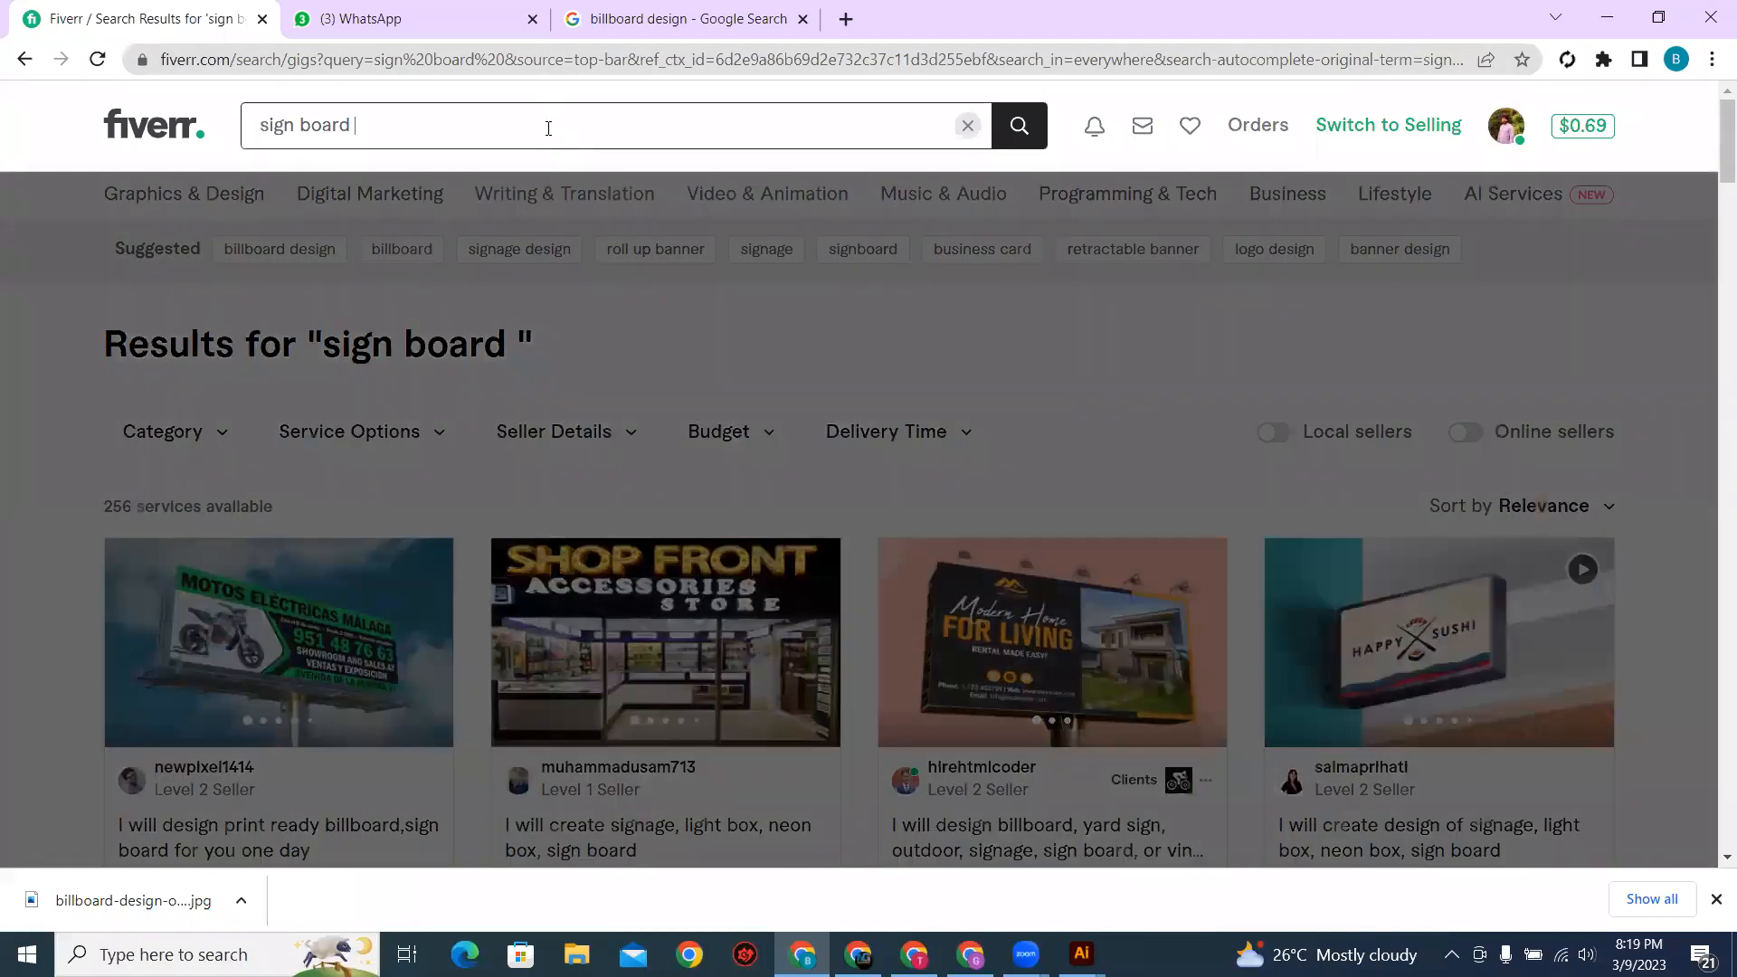
pyautogui.press('Return')
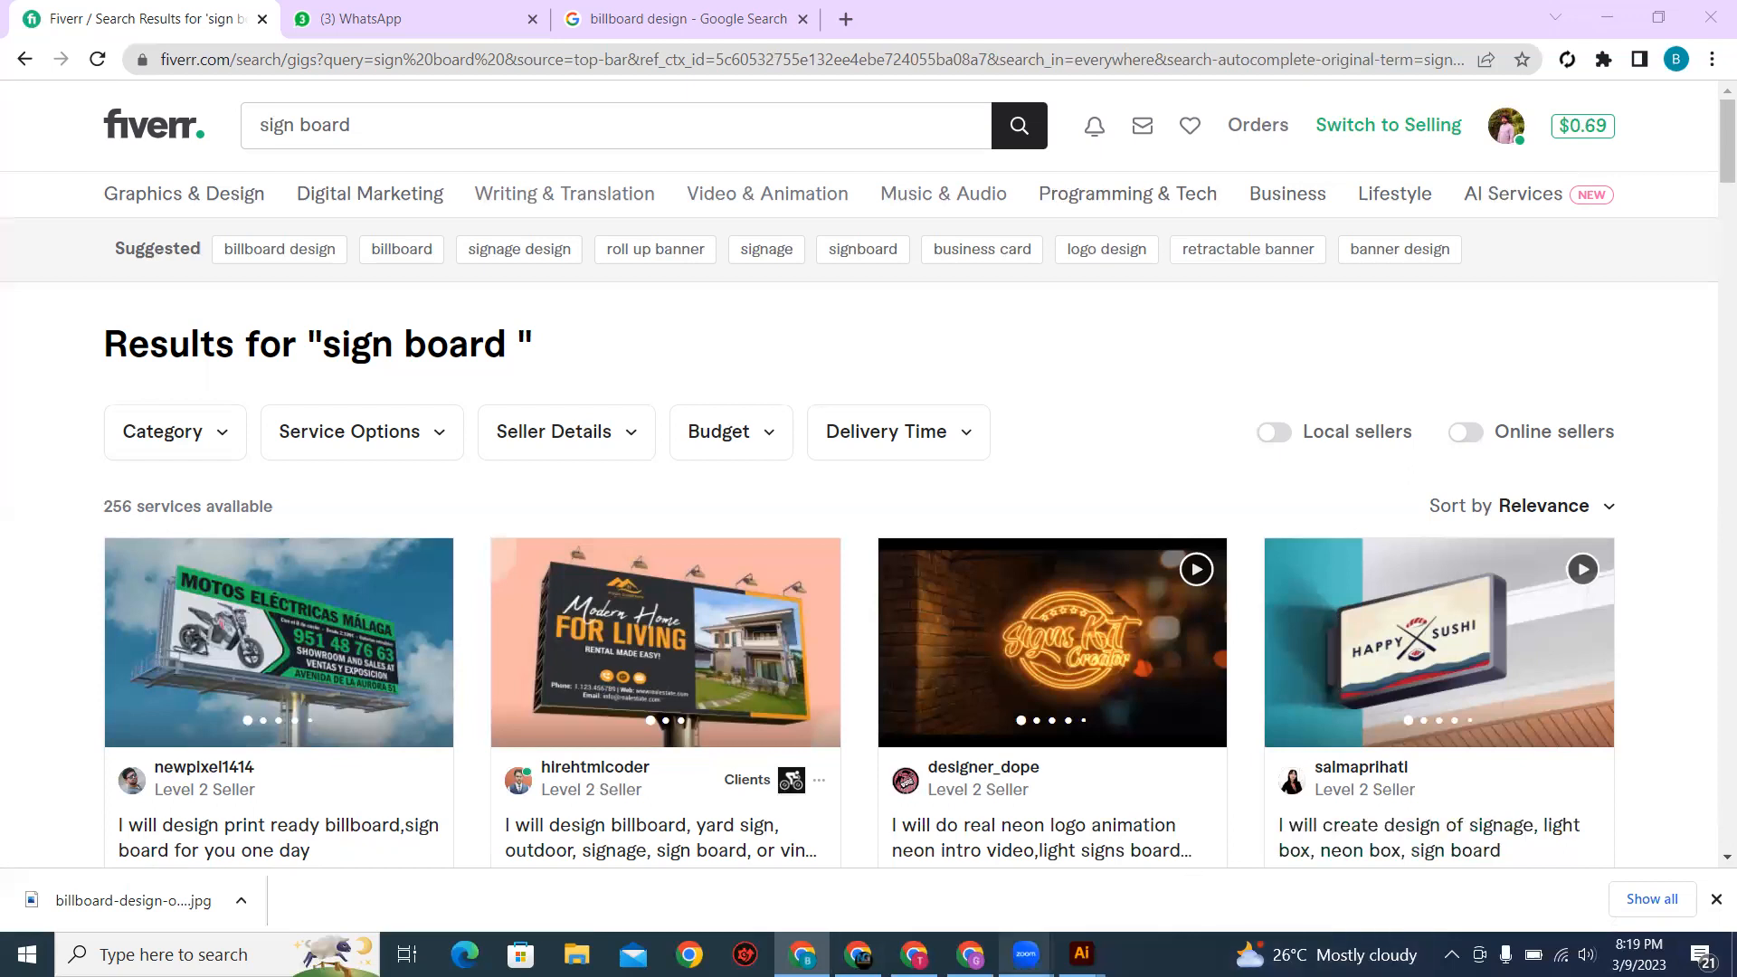
# Step: Repeat the "sign board" search and open the gig offering yard sign, lawn sign, bandit sign and signage design
pyautogui.moveTo(1026, 955)
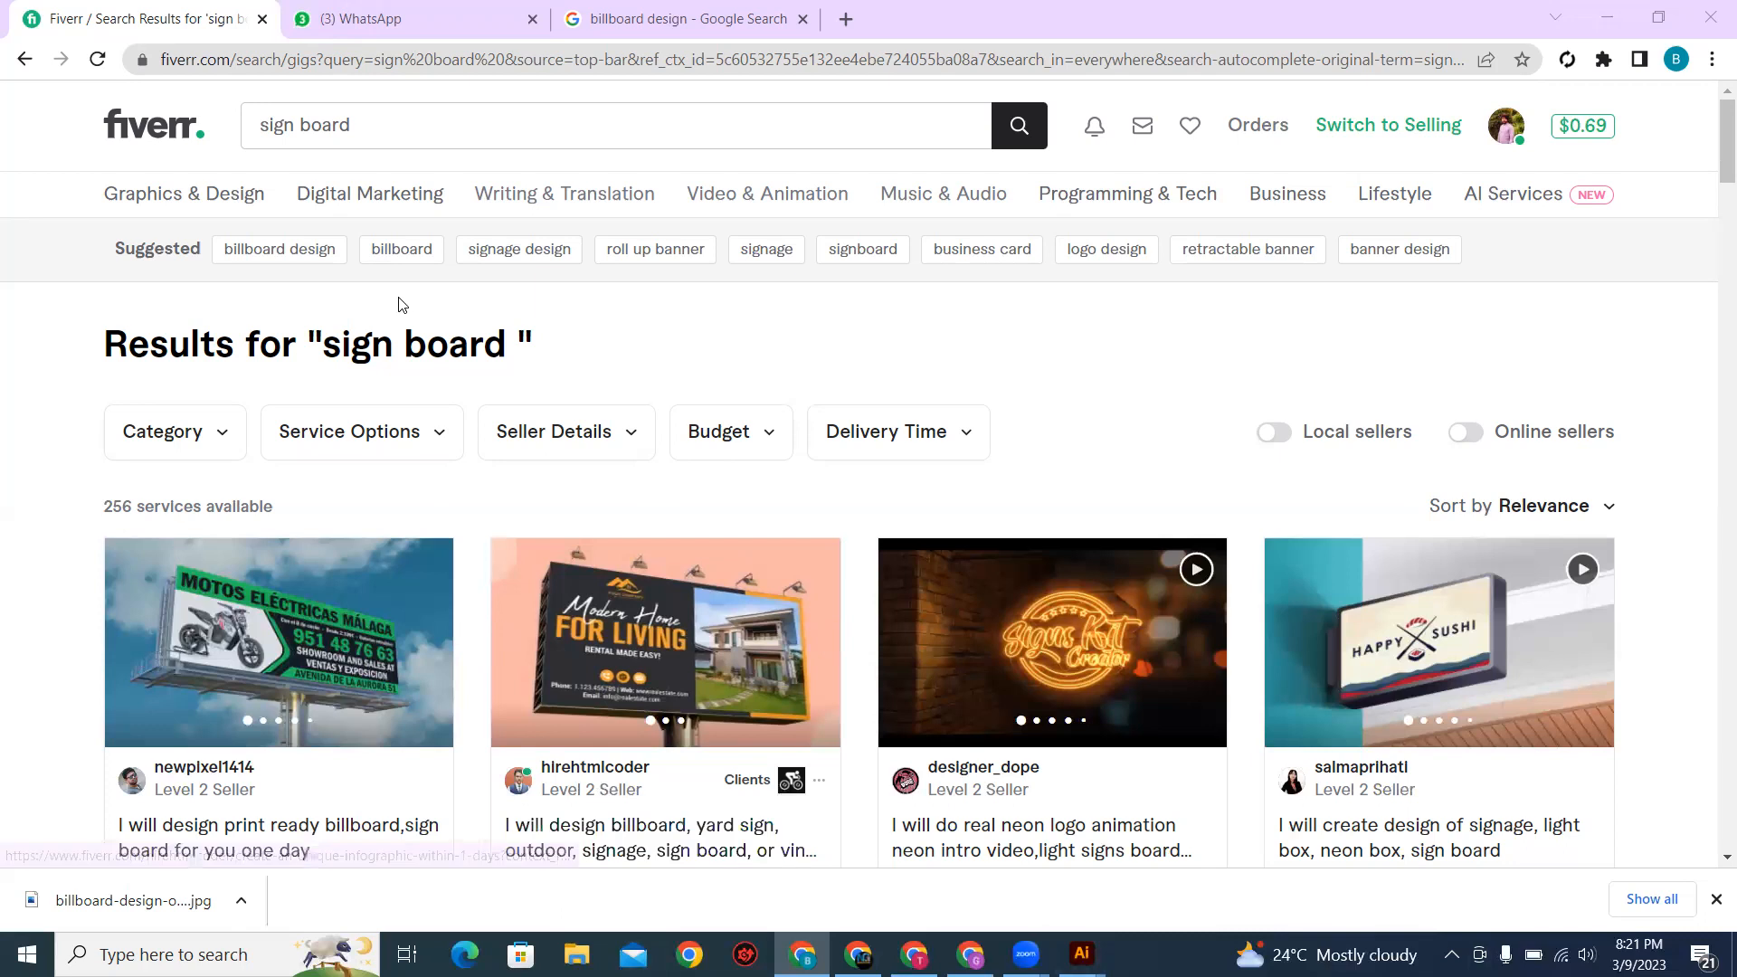
pyautogui.click(590, 136)
pyautogui.moveTo(358, 124); pyautogui.dragTo(251, 116)
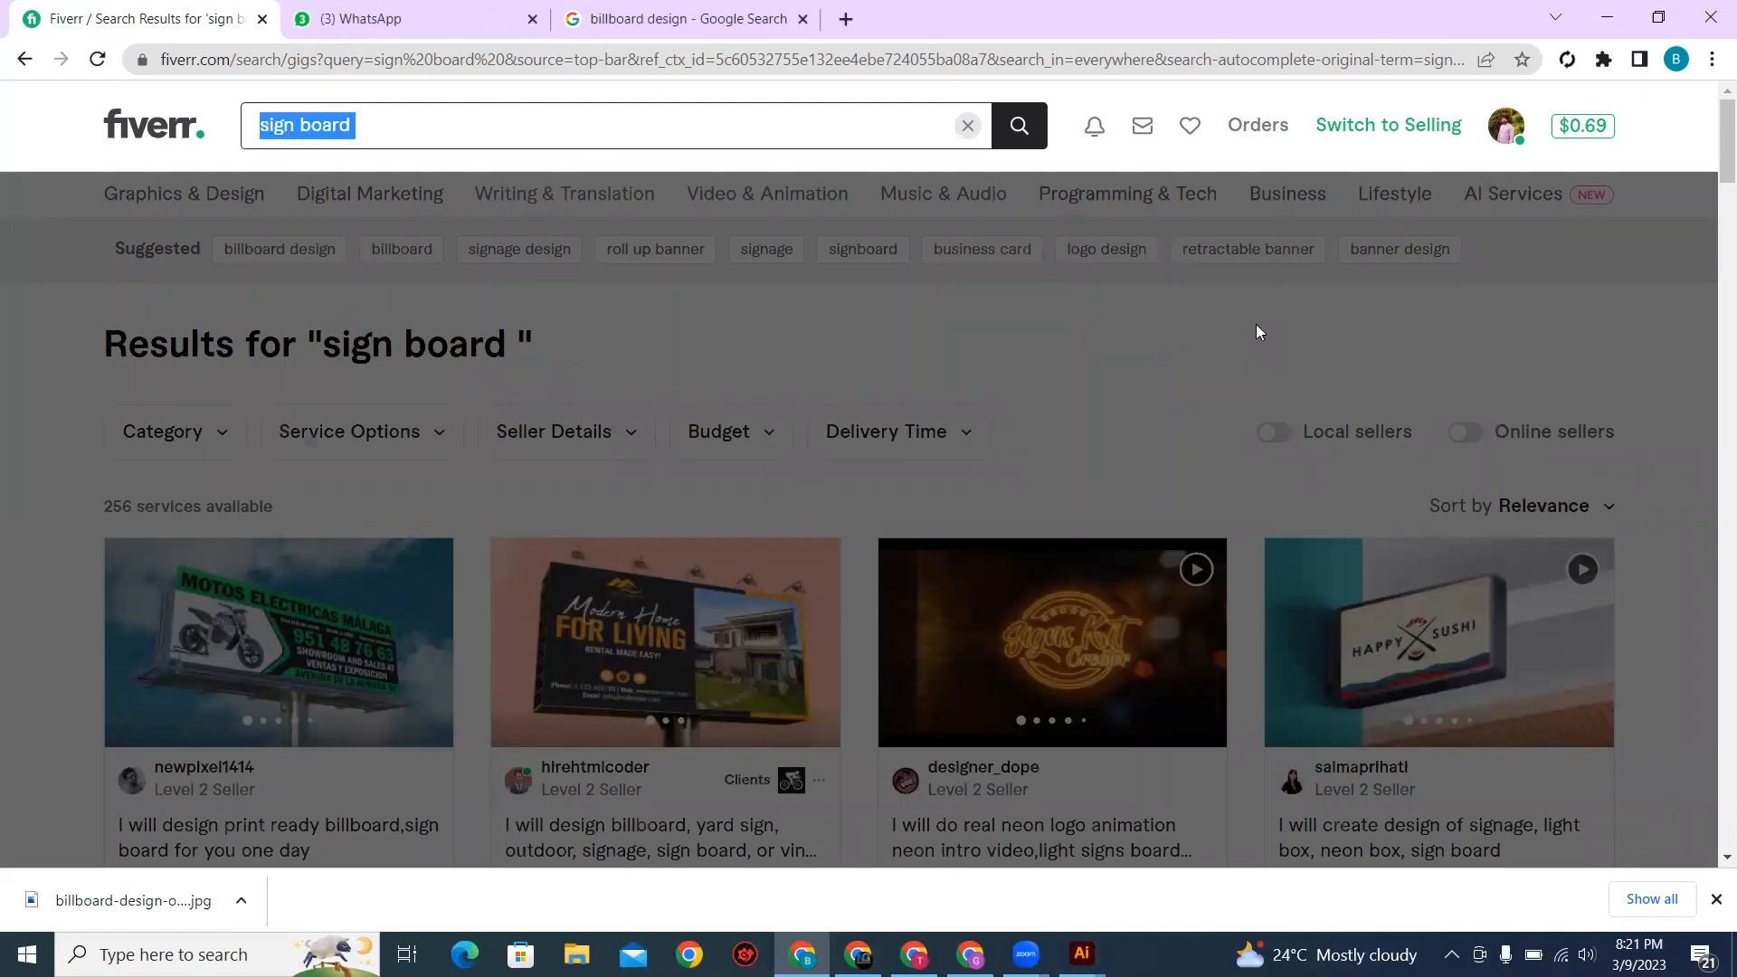
pyautogui.press('Return')
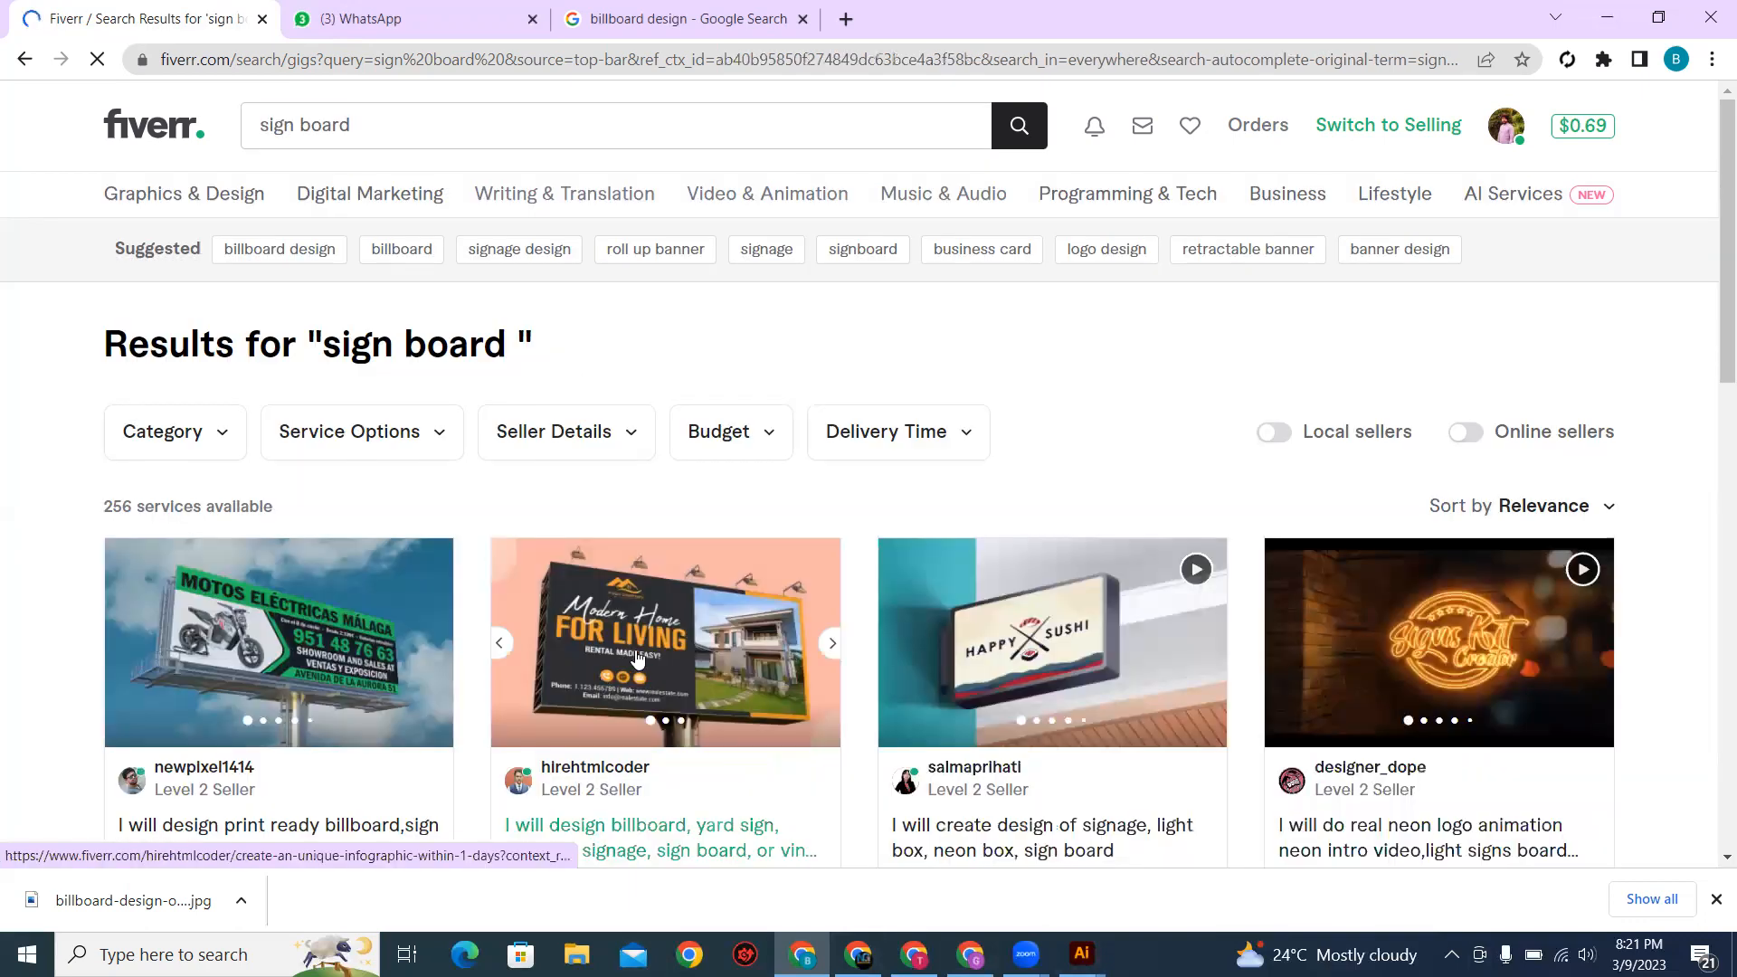
pyautogui.scroll(-5, 604, 685)
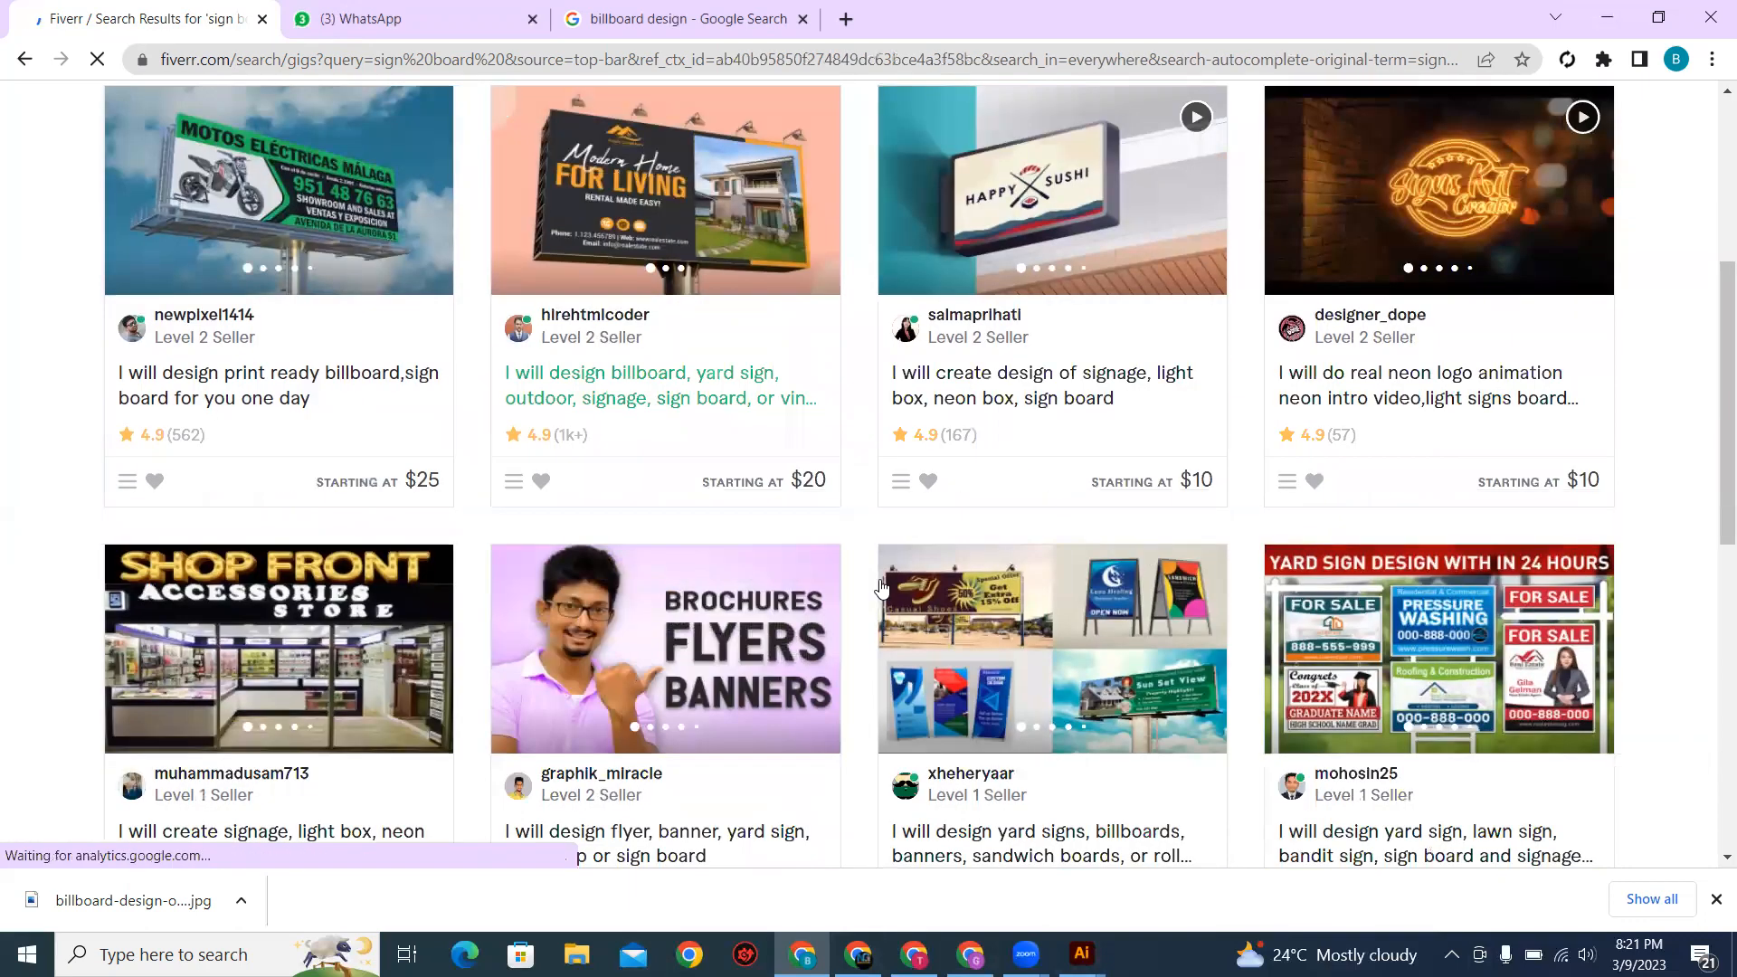
pyautogui.scroll(-1, 1292, 579)
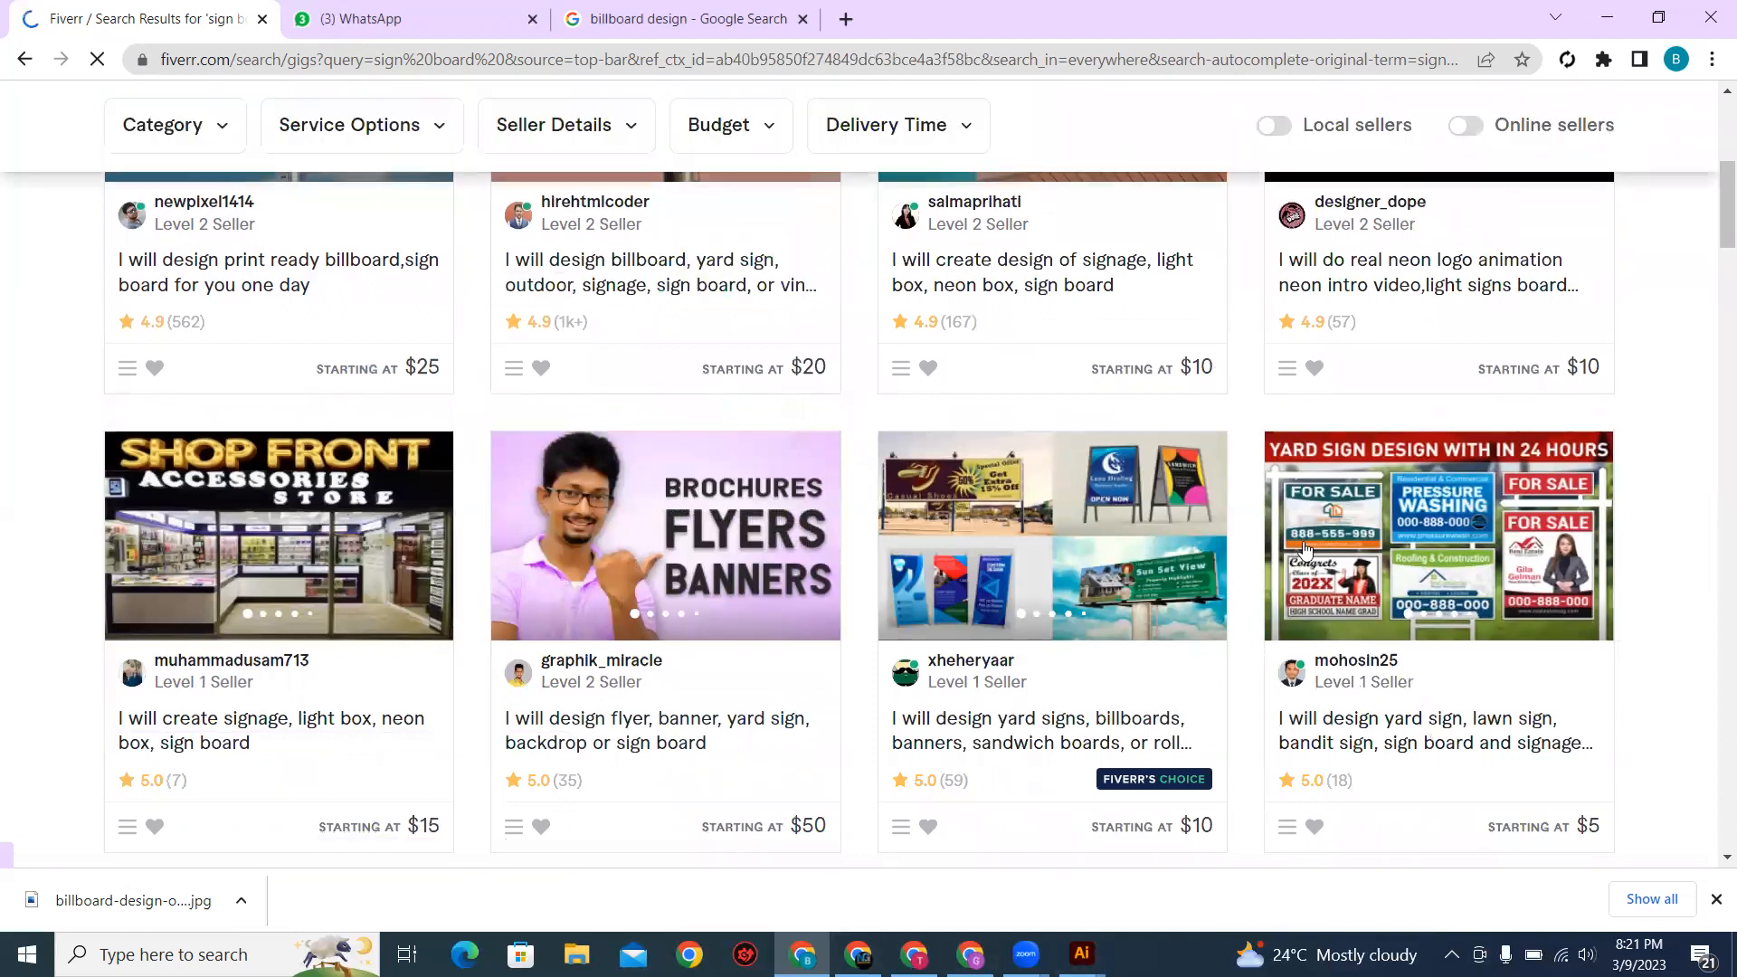
pyautogui.click(1300, 543)
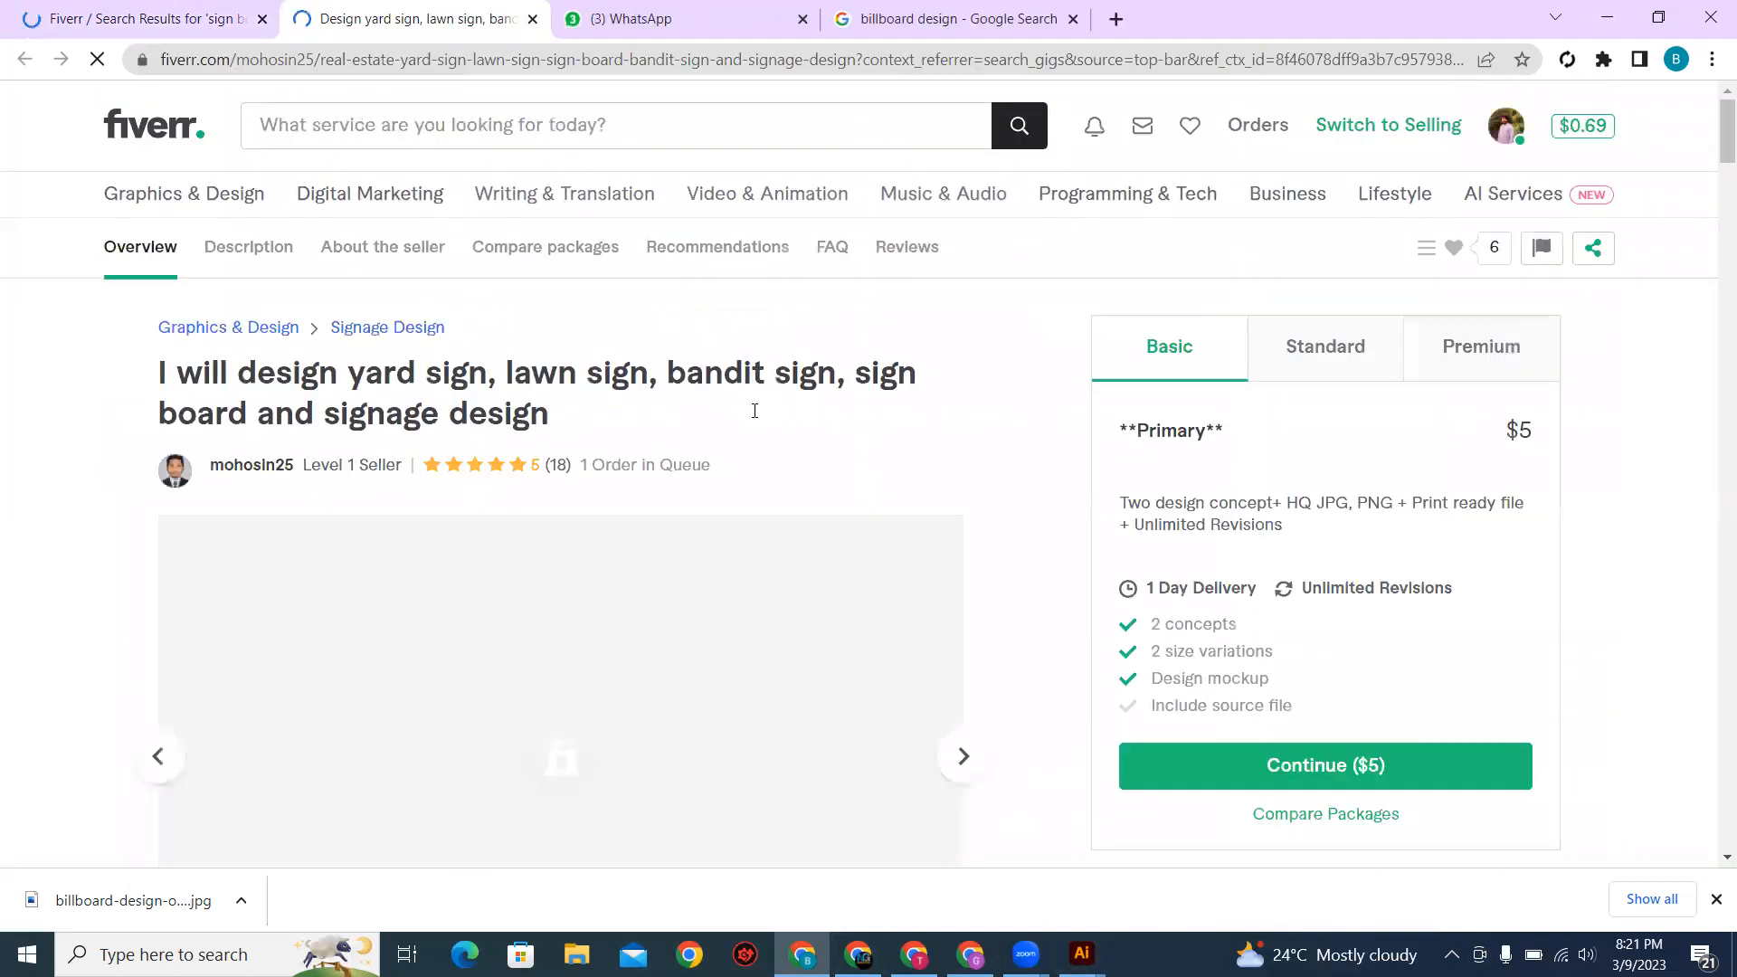
# Step: Examine the gig's enlarged sample sign designs one after another, up to the "Coming Soon" real estate sign
pyautogui.scroll(-2, 601, 617)
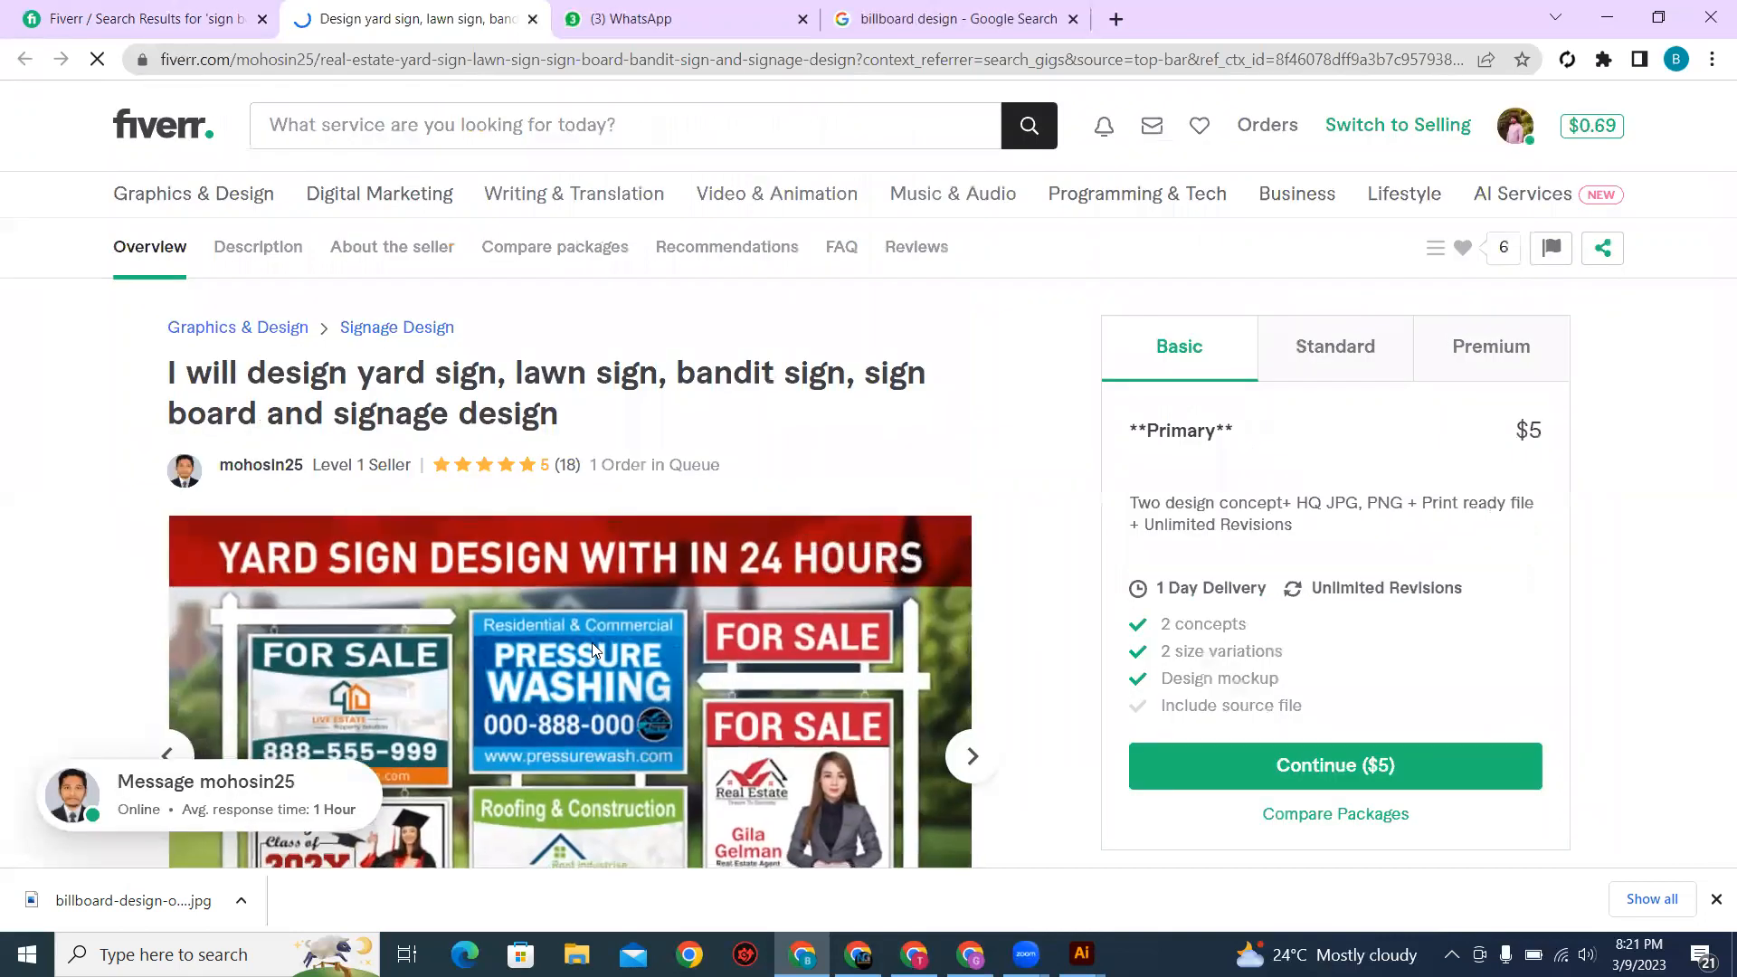
pyautogui.click(593, 615)
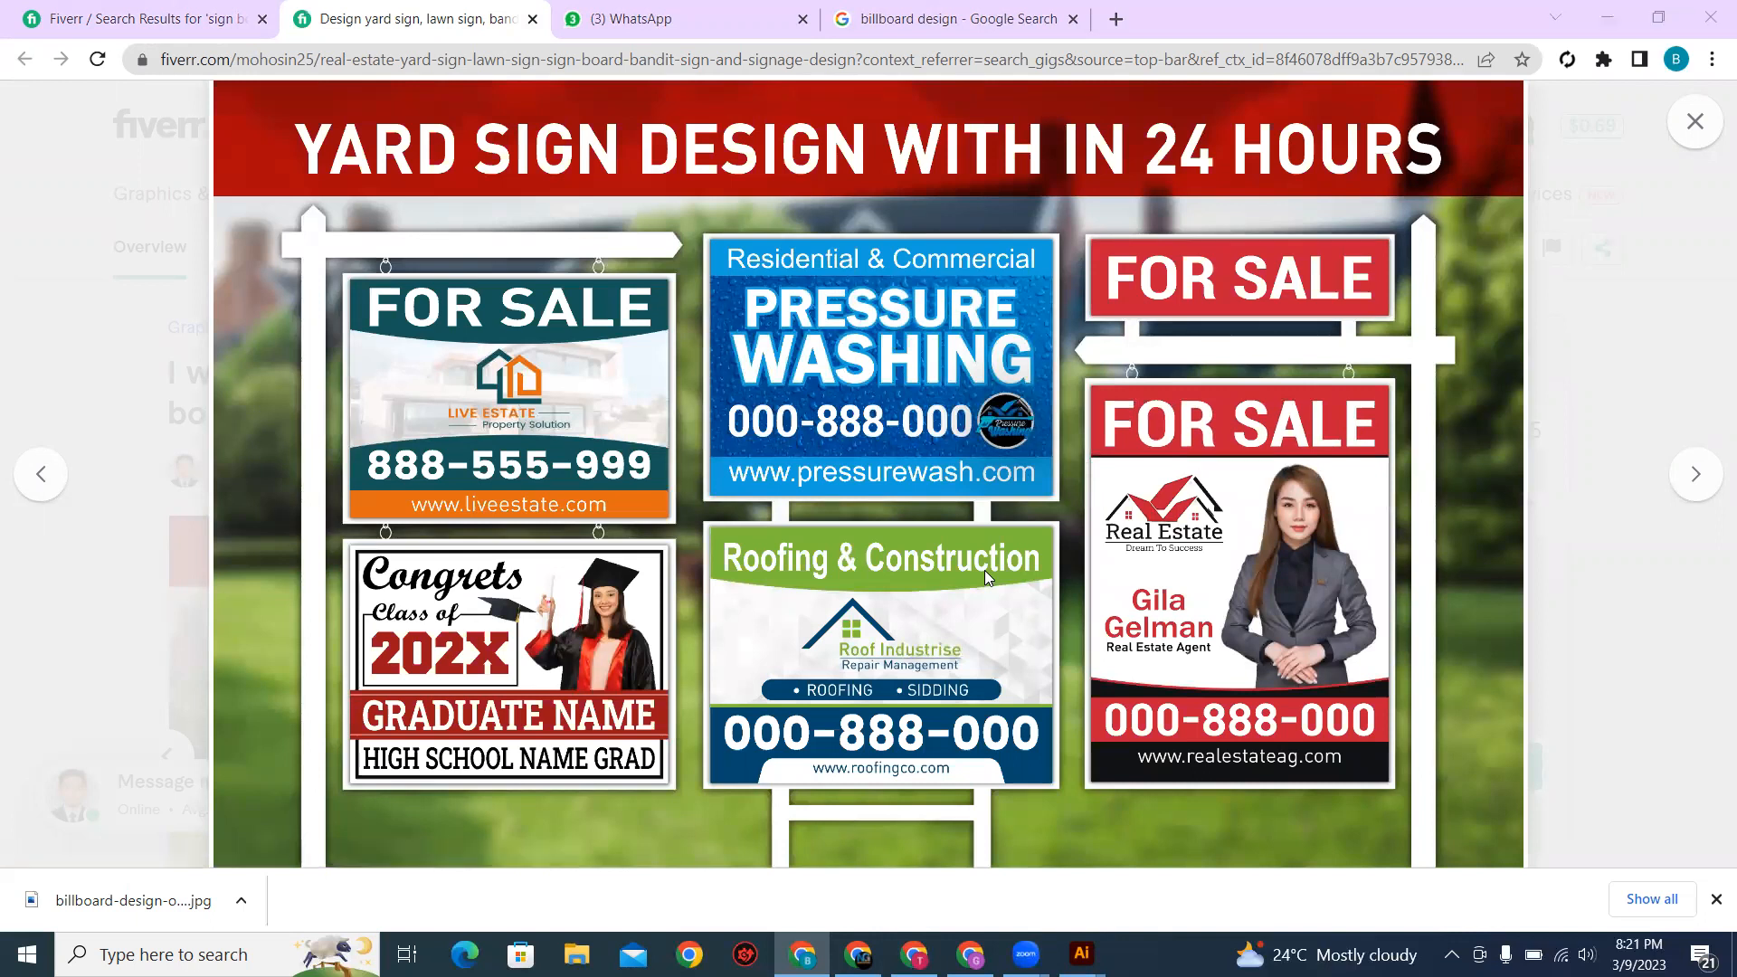
pyautogui.click(1695, 477)
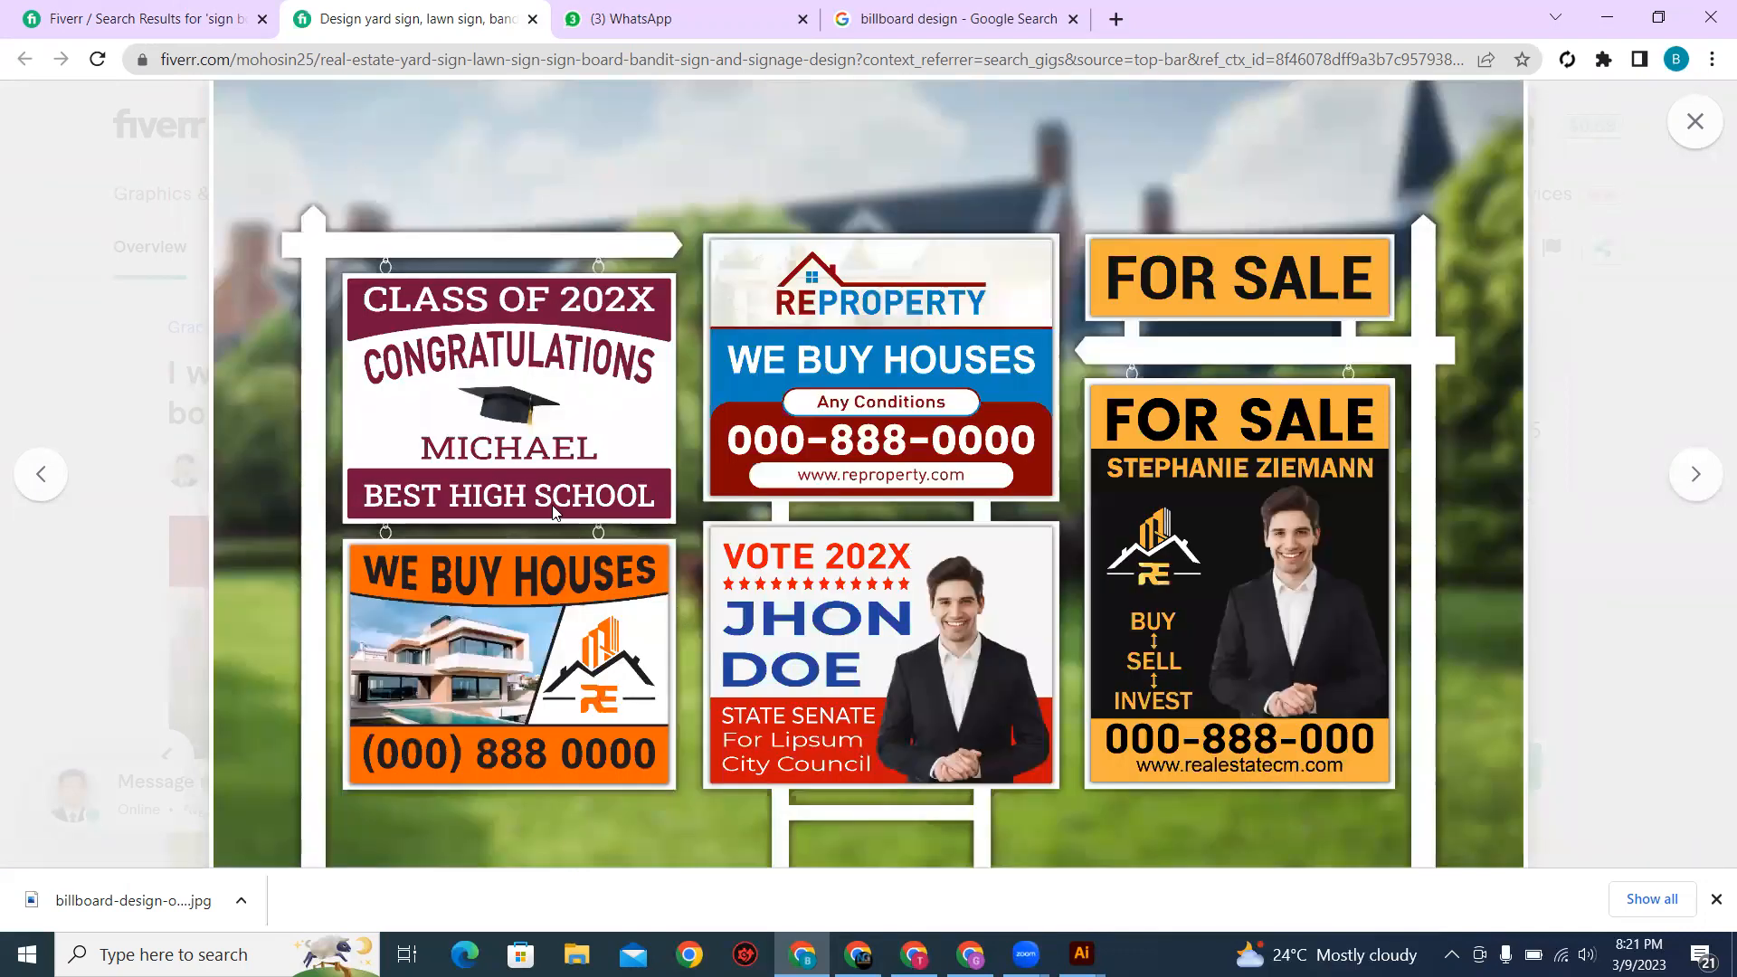
pyautogui.click(1701, 487)
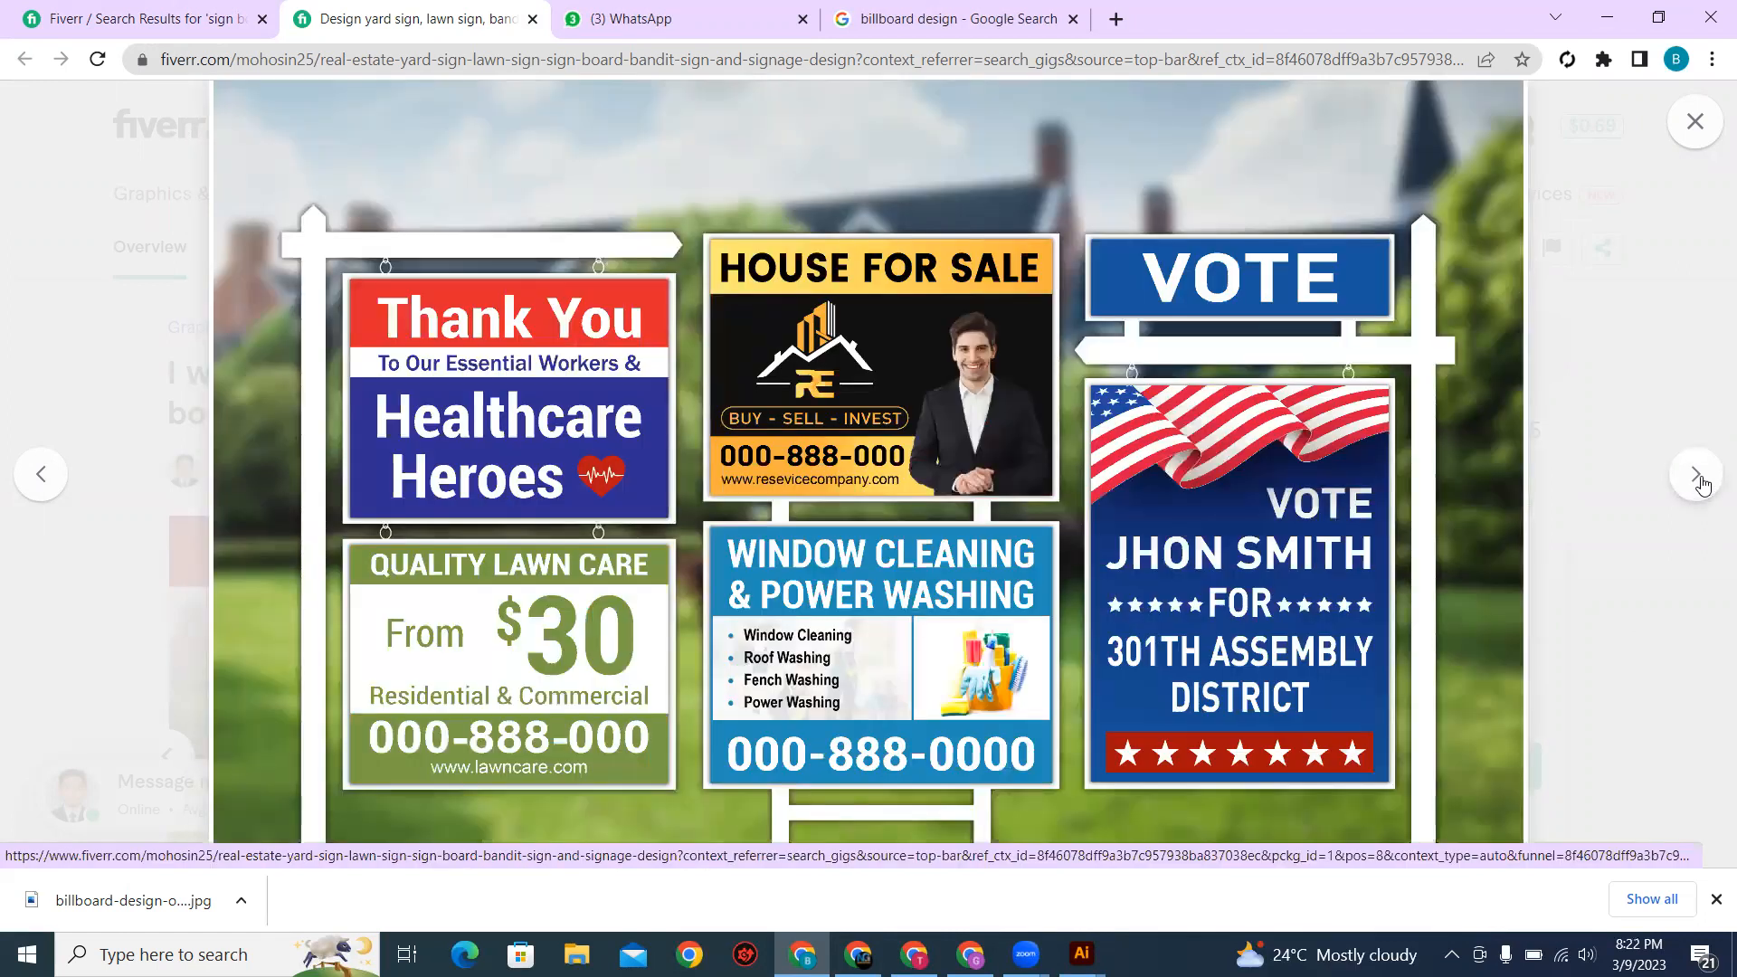
pyautogui.click(1698, 476)
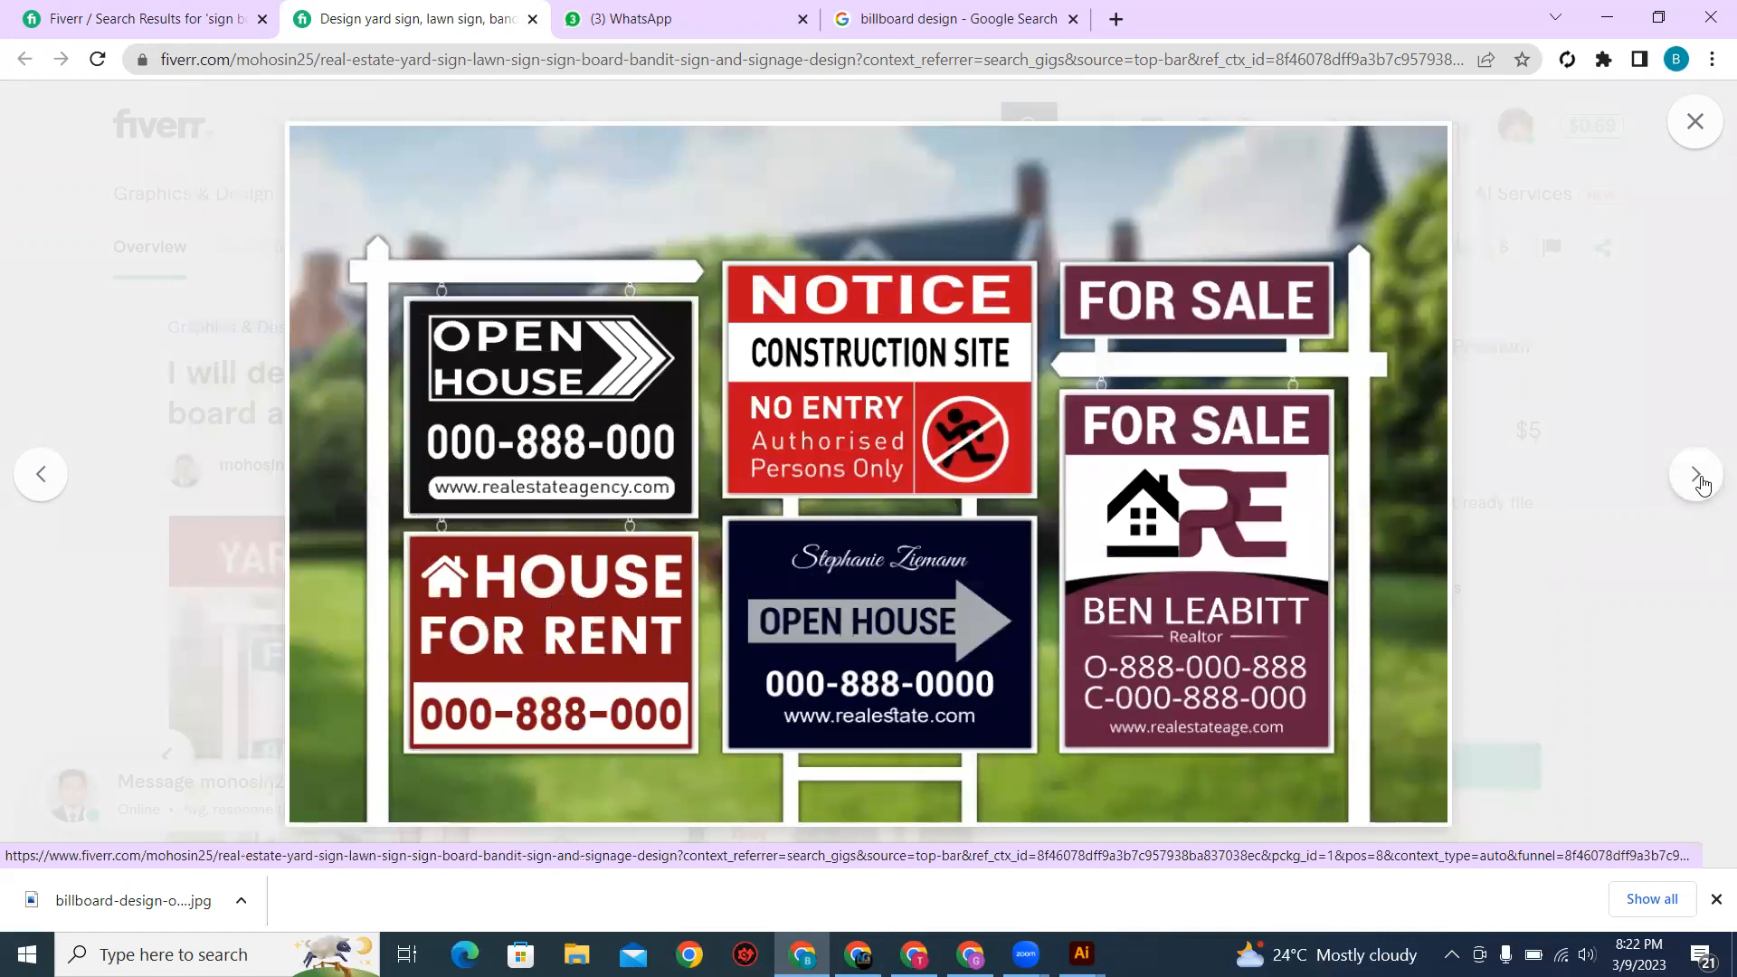
pyautogui.click(1698, 476)
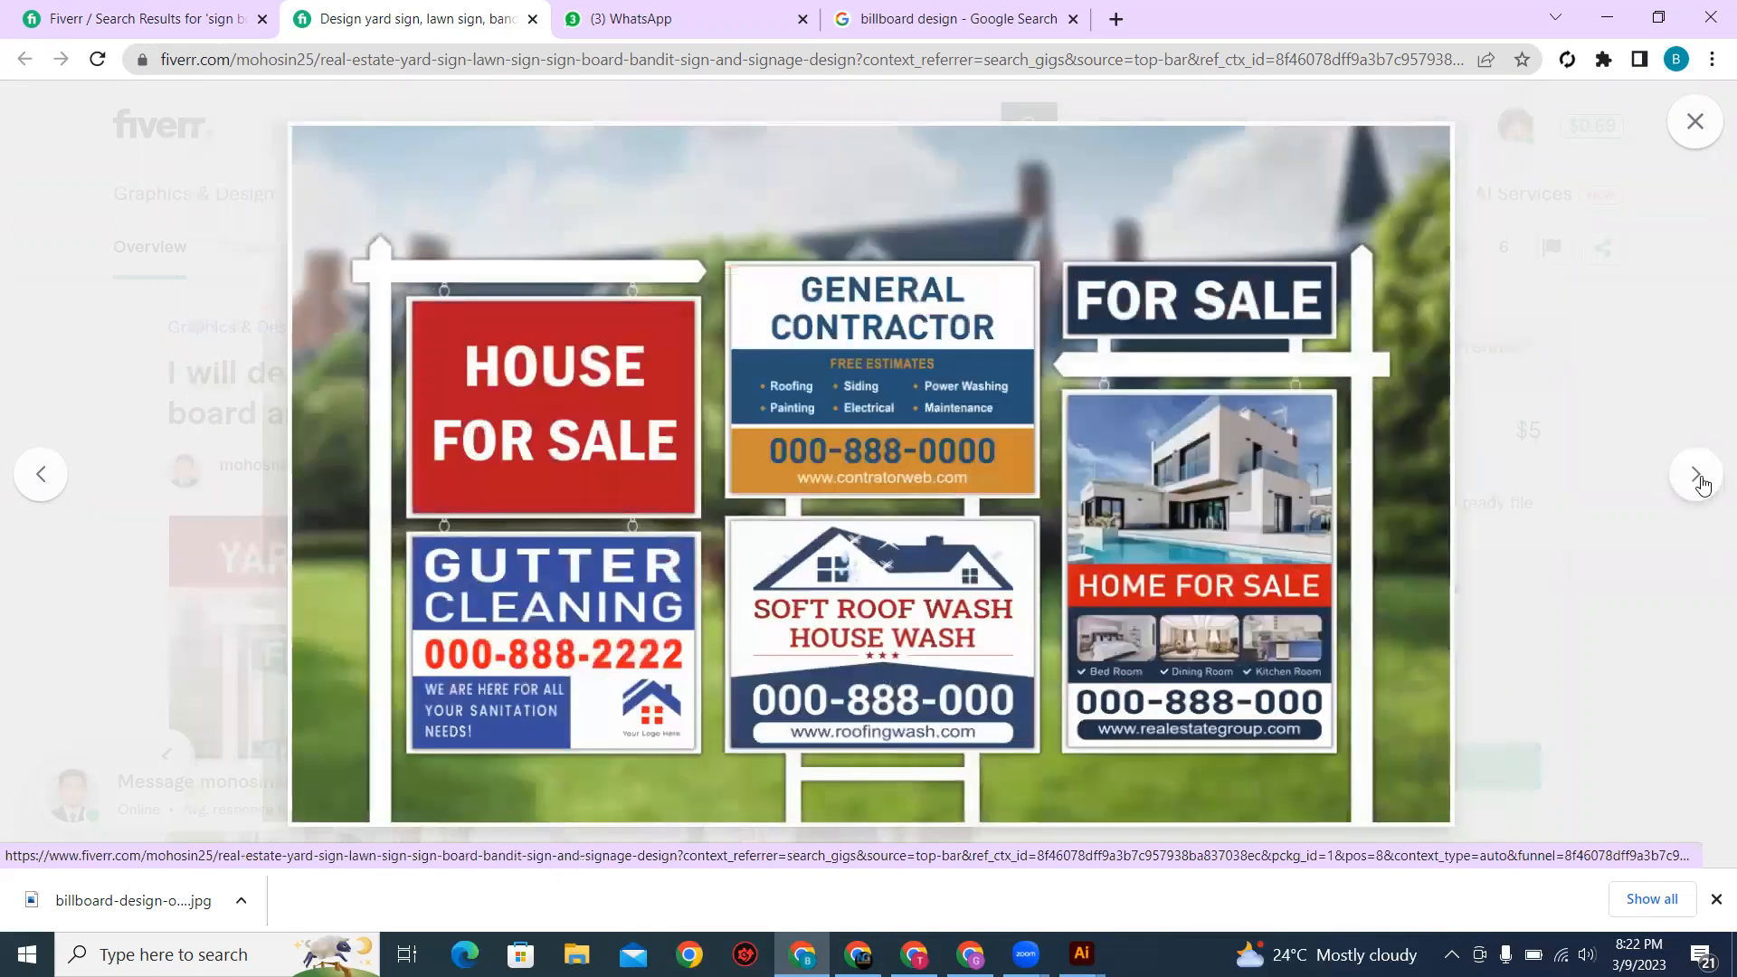
pyautogui.click(1698, 476)
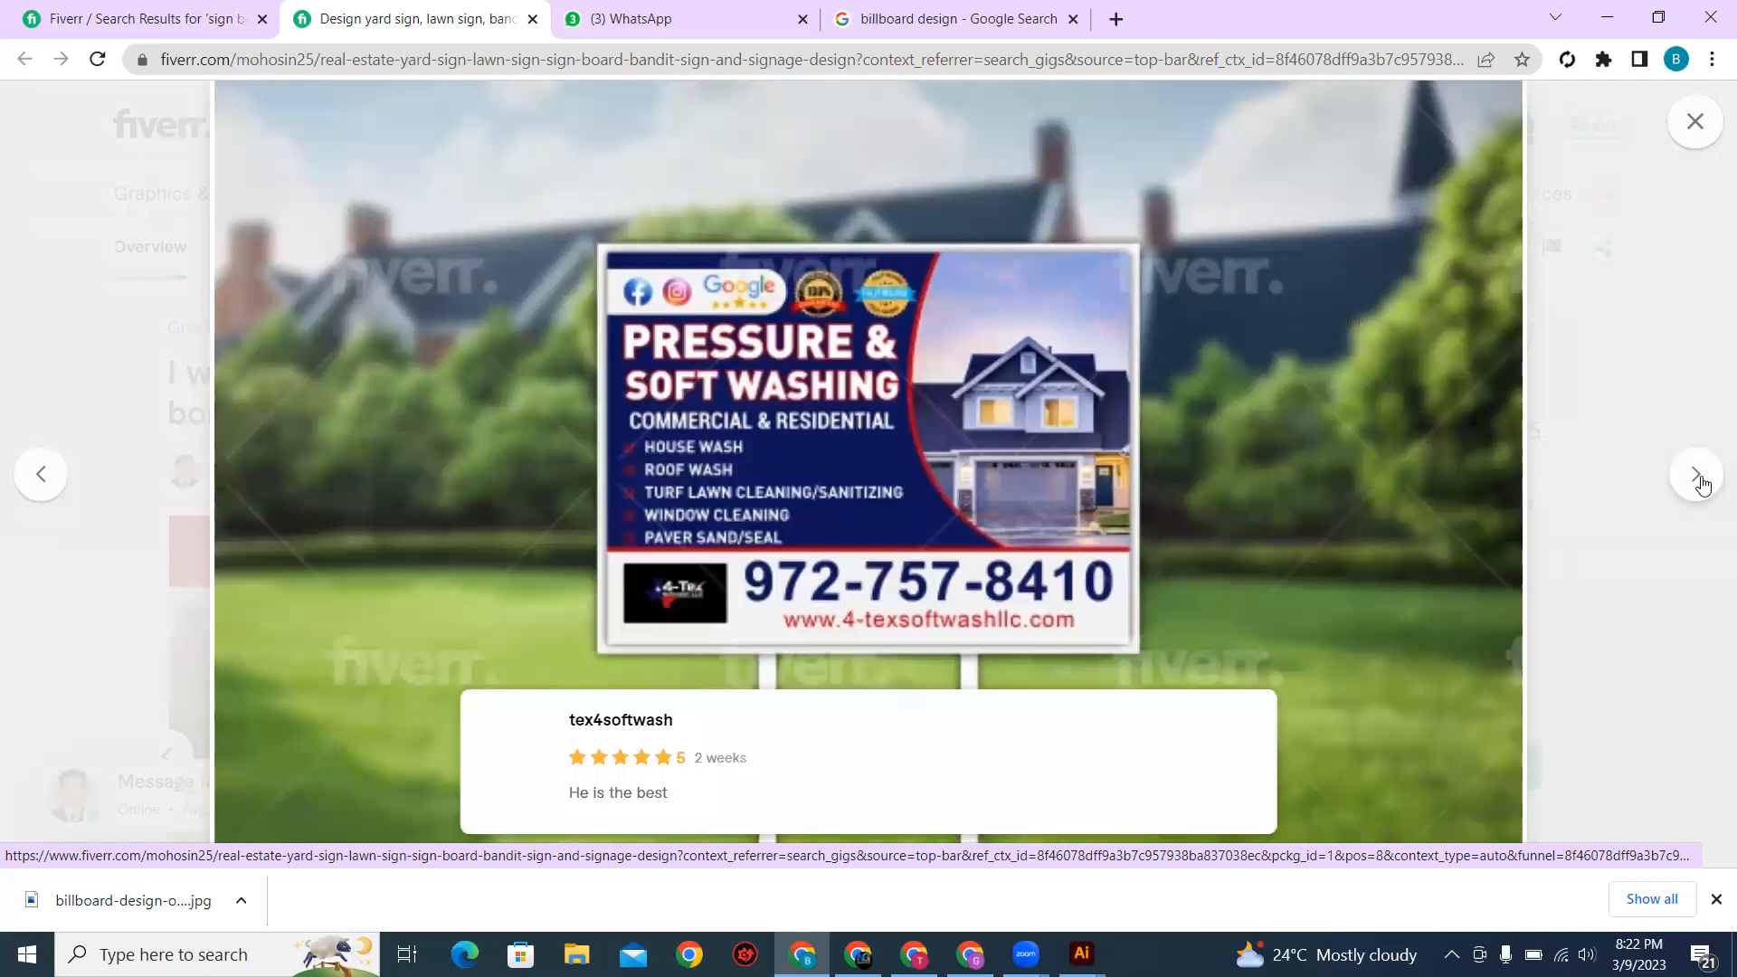
pyautogui.click(1698, 477)
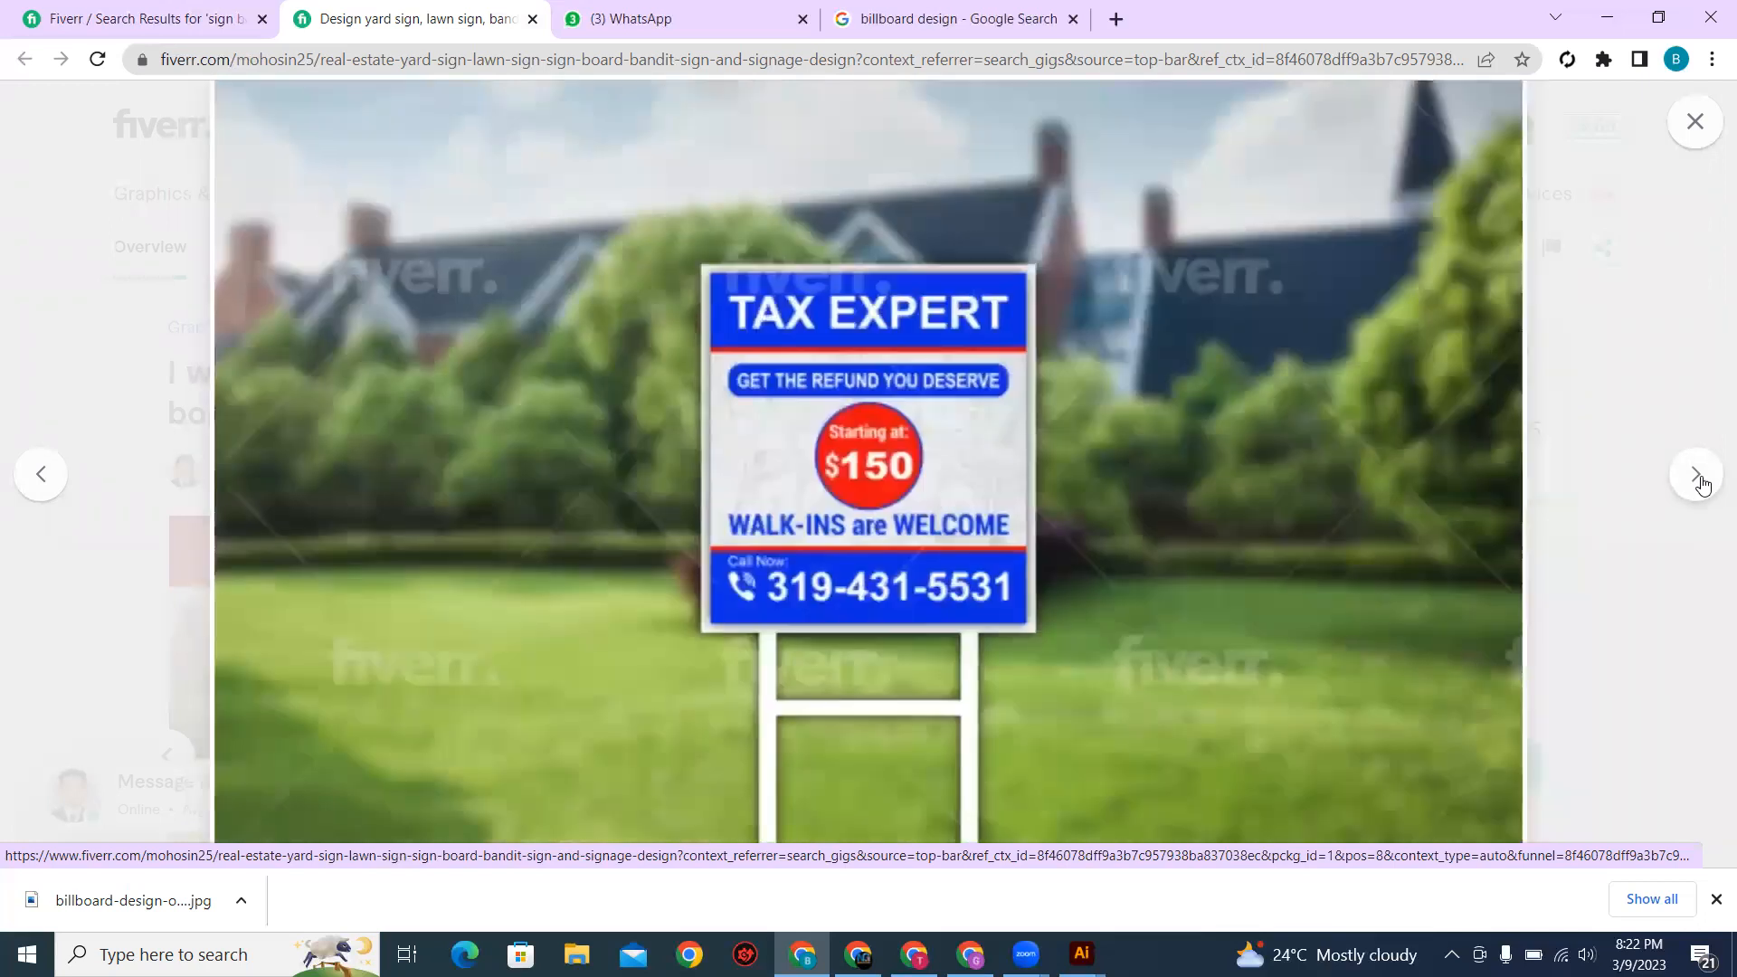
pyautogui.click(1698, 477)
pyautogui.click(1698, 477)
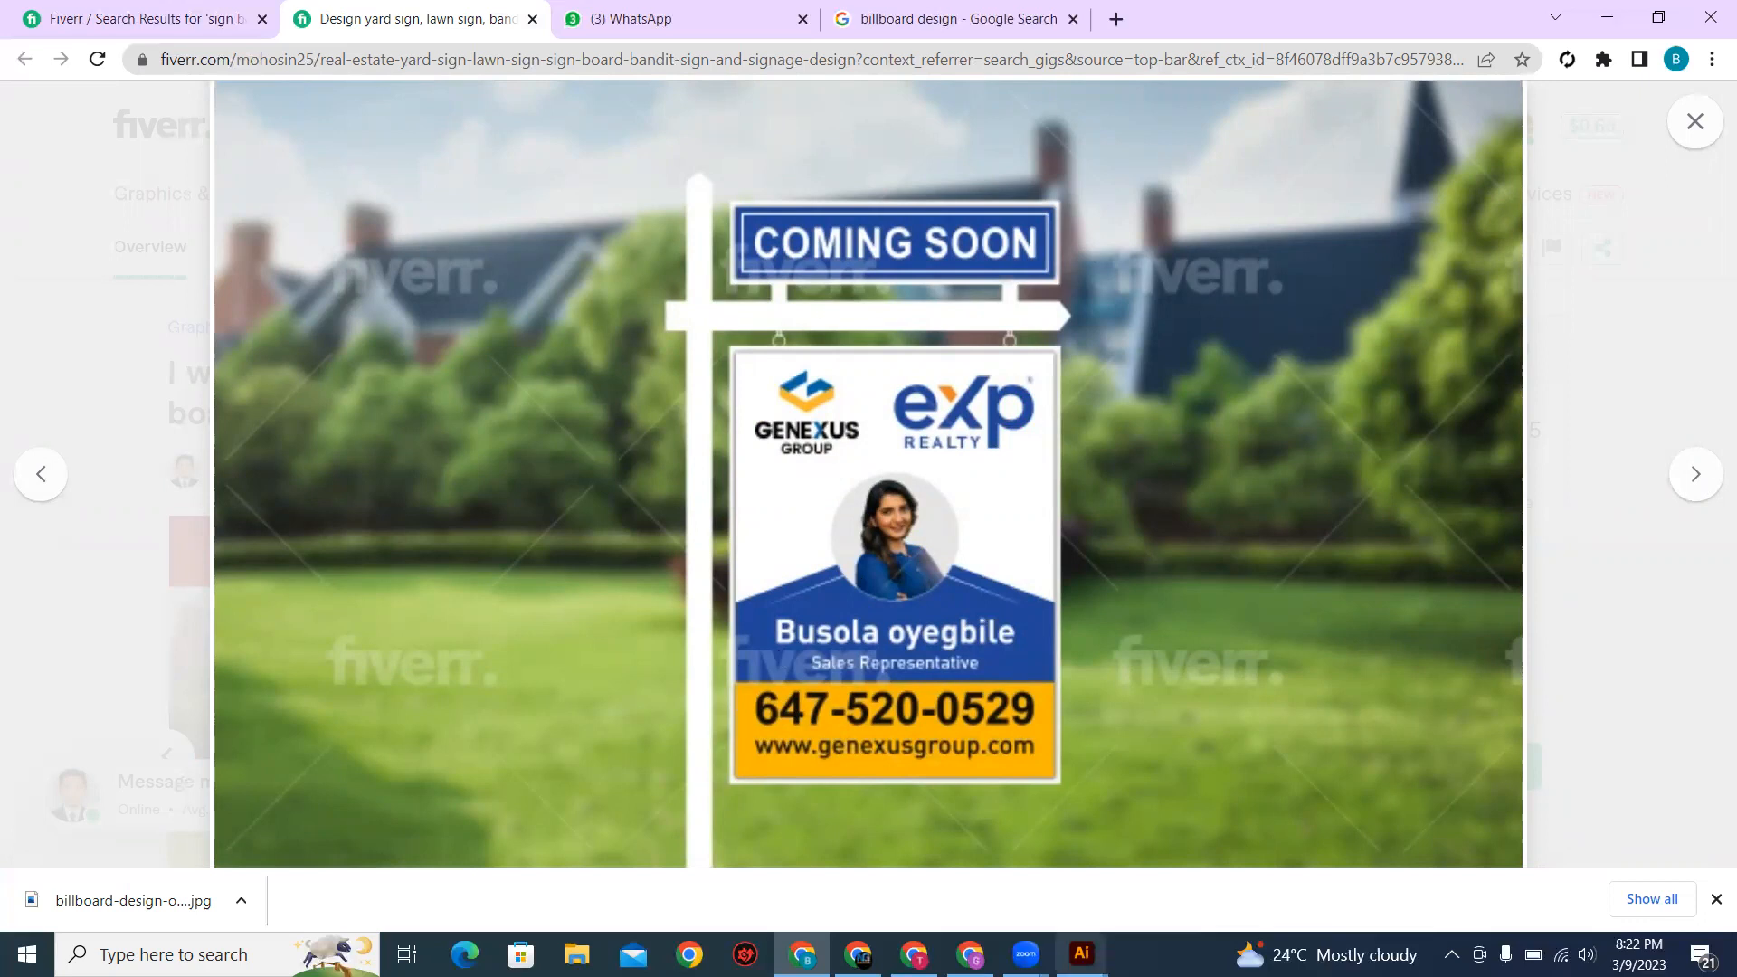
# Step: Switch to Illustrator and draw an upright rectangle about 2.75 by 3.65 in as the sign's base
pyautogui.moveTo(1082, 954)
pyautogui.click(1189, 889)
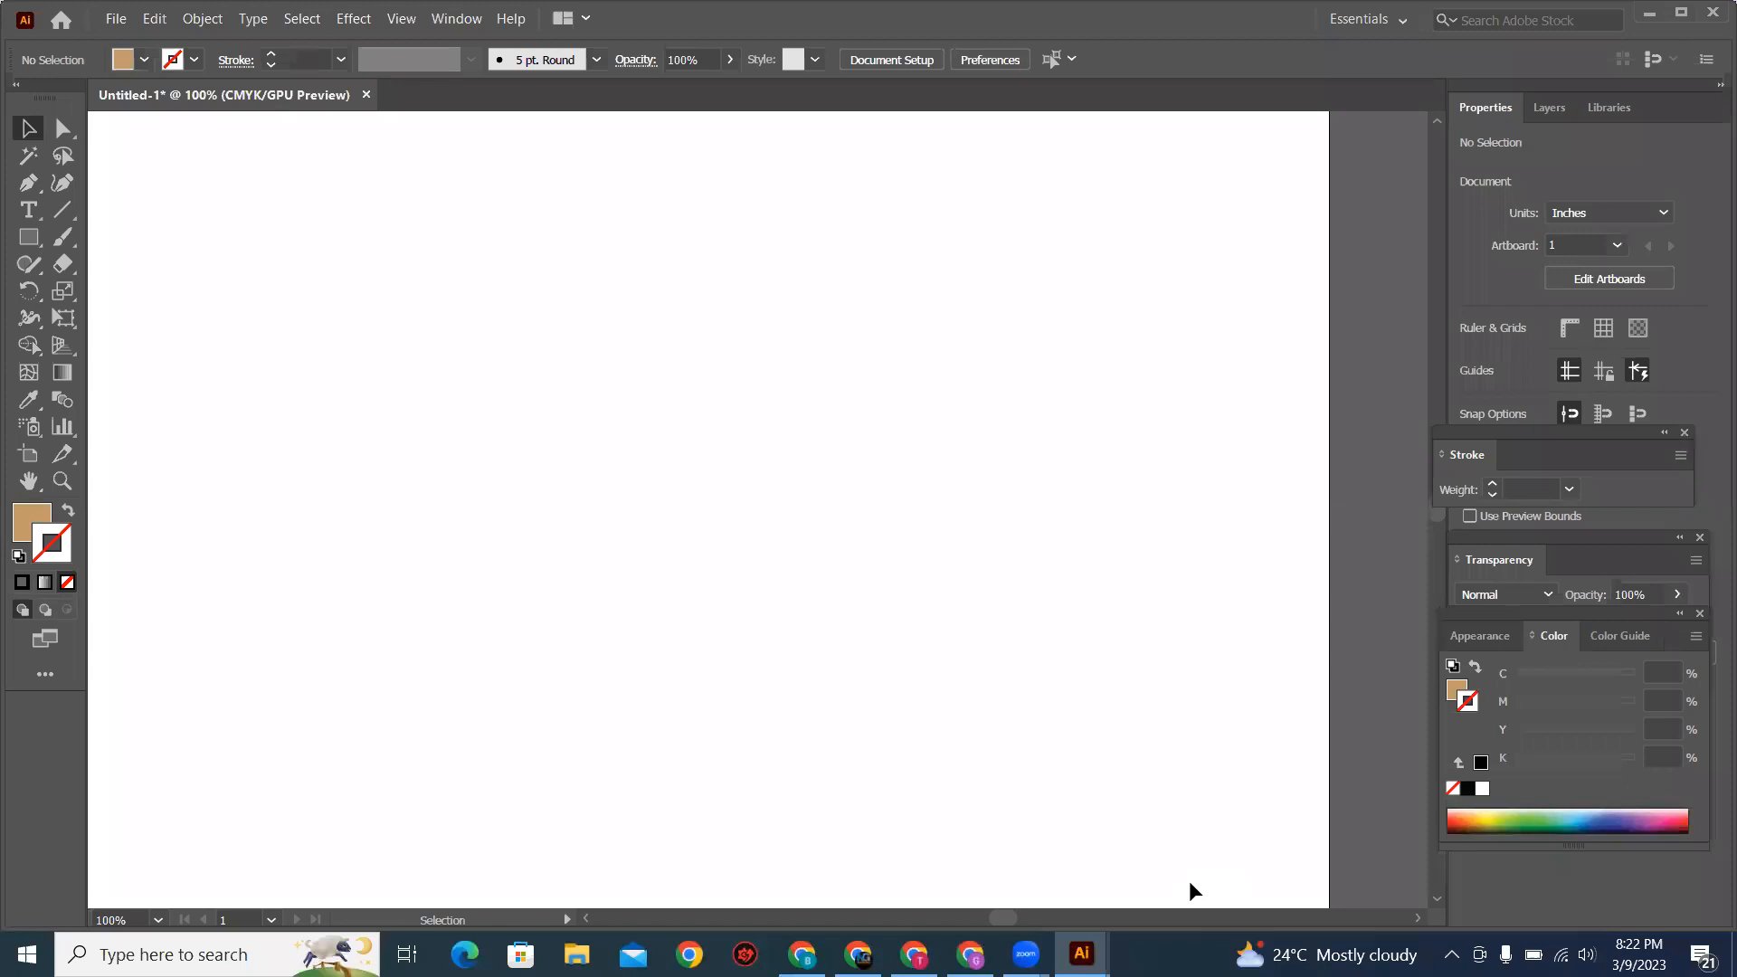
pyautogui.click(34, 232)
pyautogui.moveTo(573, 261); pyautogui.dragTo(925, 728)
# Step: Check the "Coming Soon" sign reference in Chrome and fill the base rectangle with light gray
pyautogui.click(802, 955)
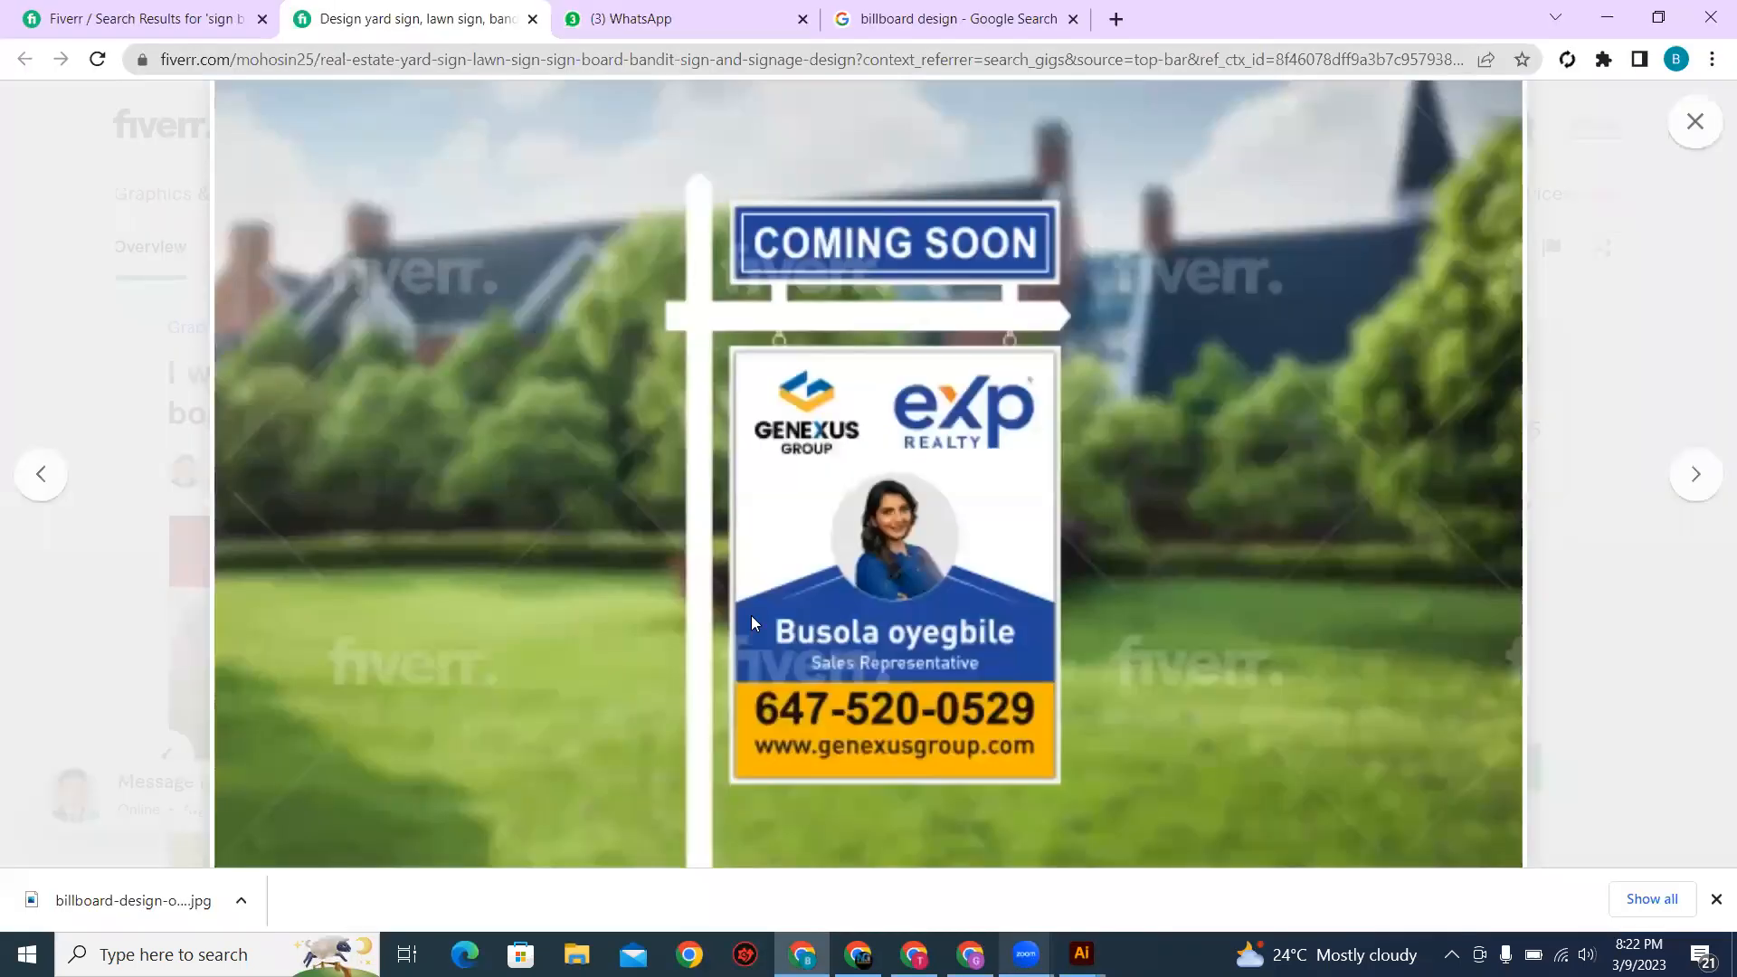
pyautogui.hotkey('alt', 'Tab')
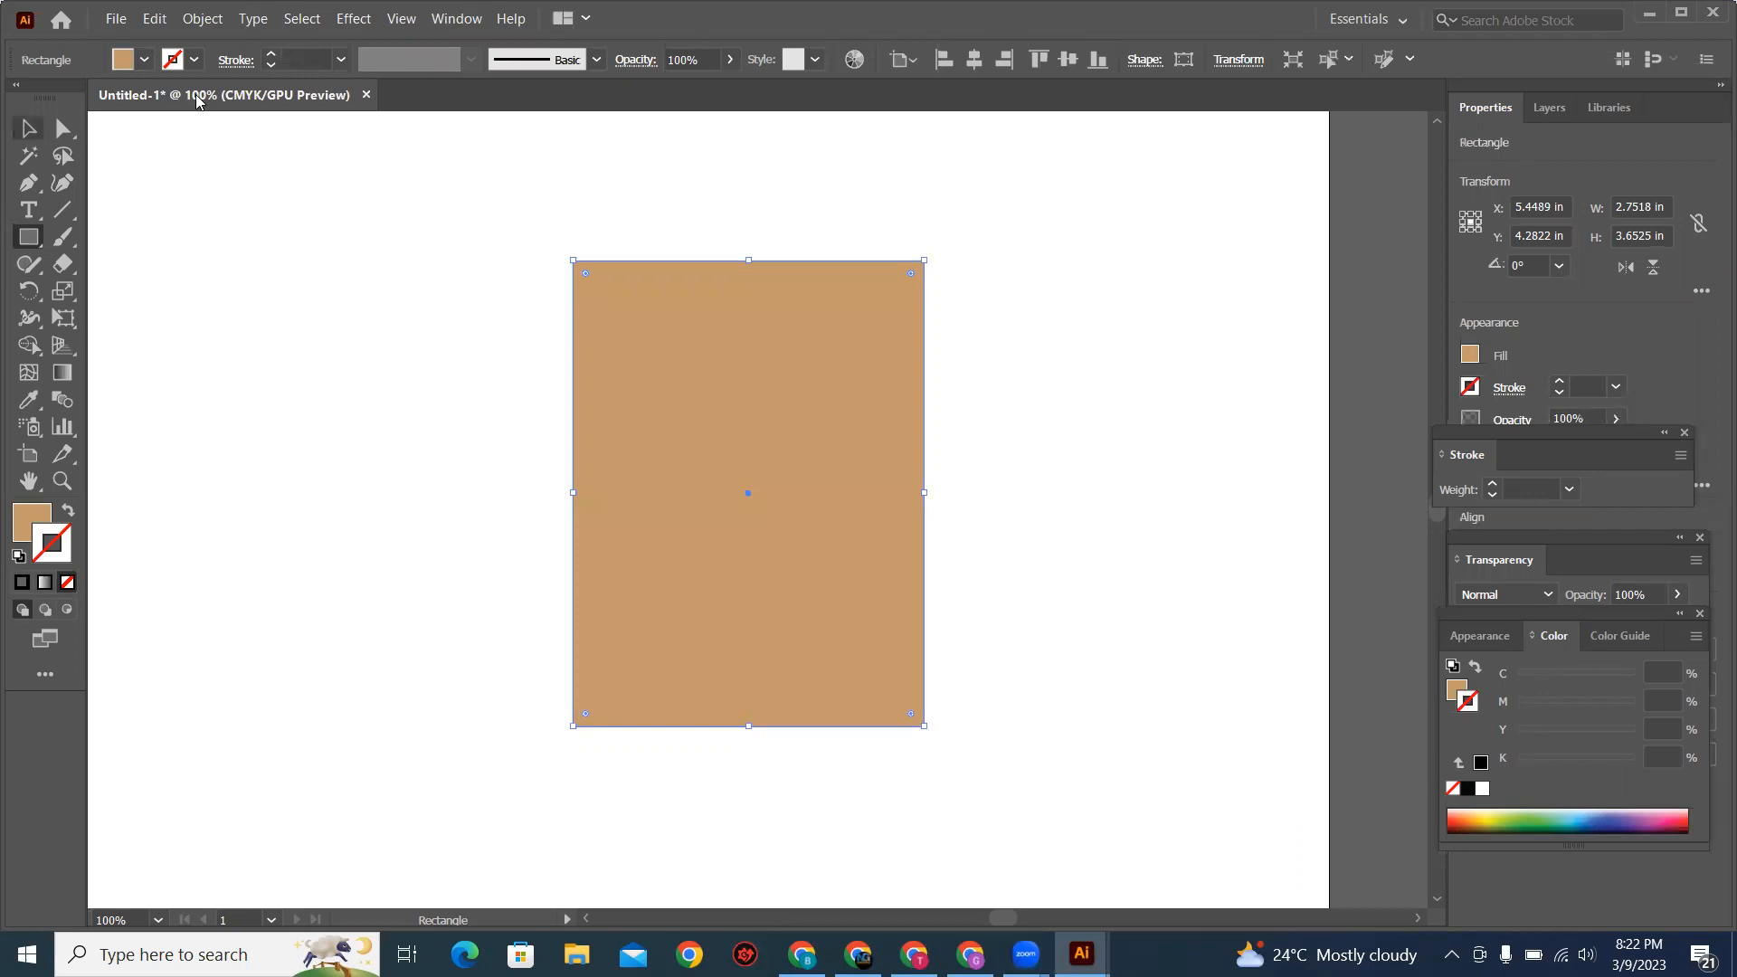
pyautogui.click(158, 164)
pyautogui.click(851, 588)
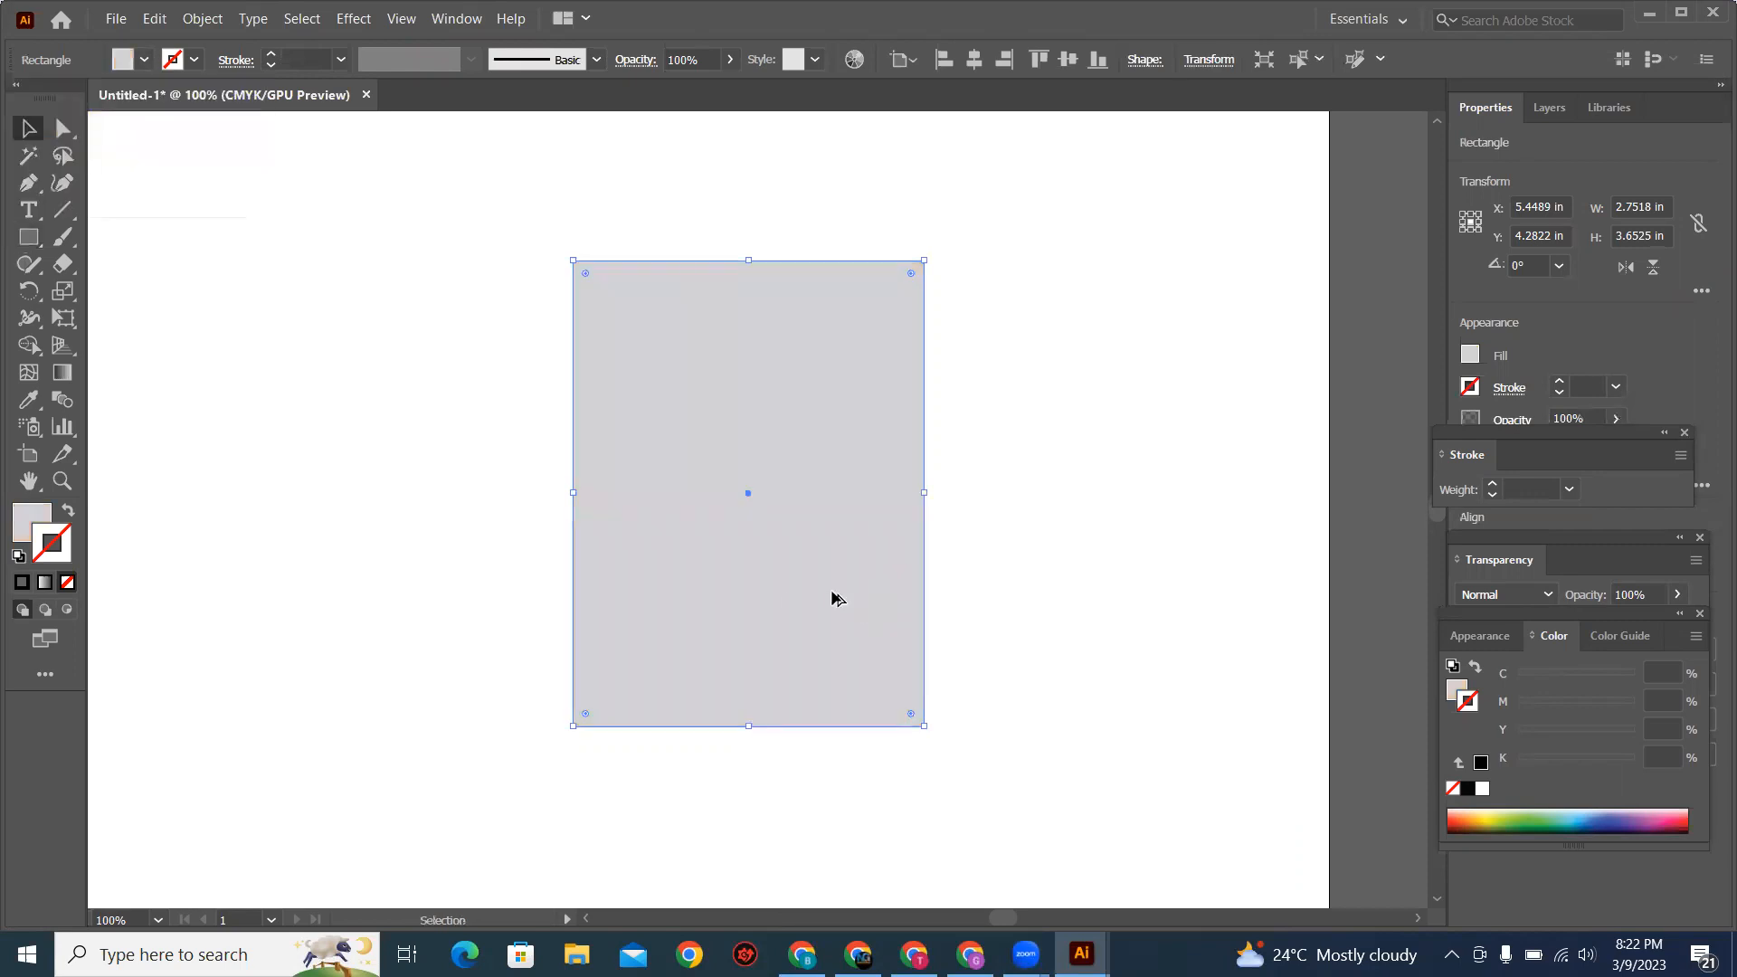
# Step: Draw a full-width rectangle about 2.75 by 0.74 in along the base's lower edge and fill it with orange
pyautogui.hotkey('alt', 'Tab')
pyautogui.hotkey('alt', 'Tab')
pyautogui.moveTo(569, 635); pyautogui.dragTo(924, 726)
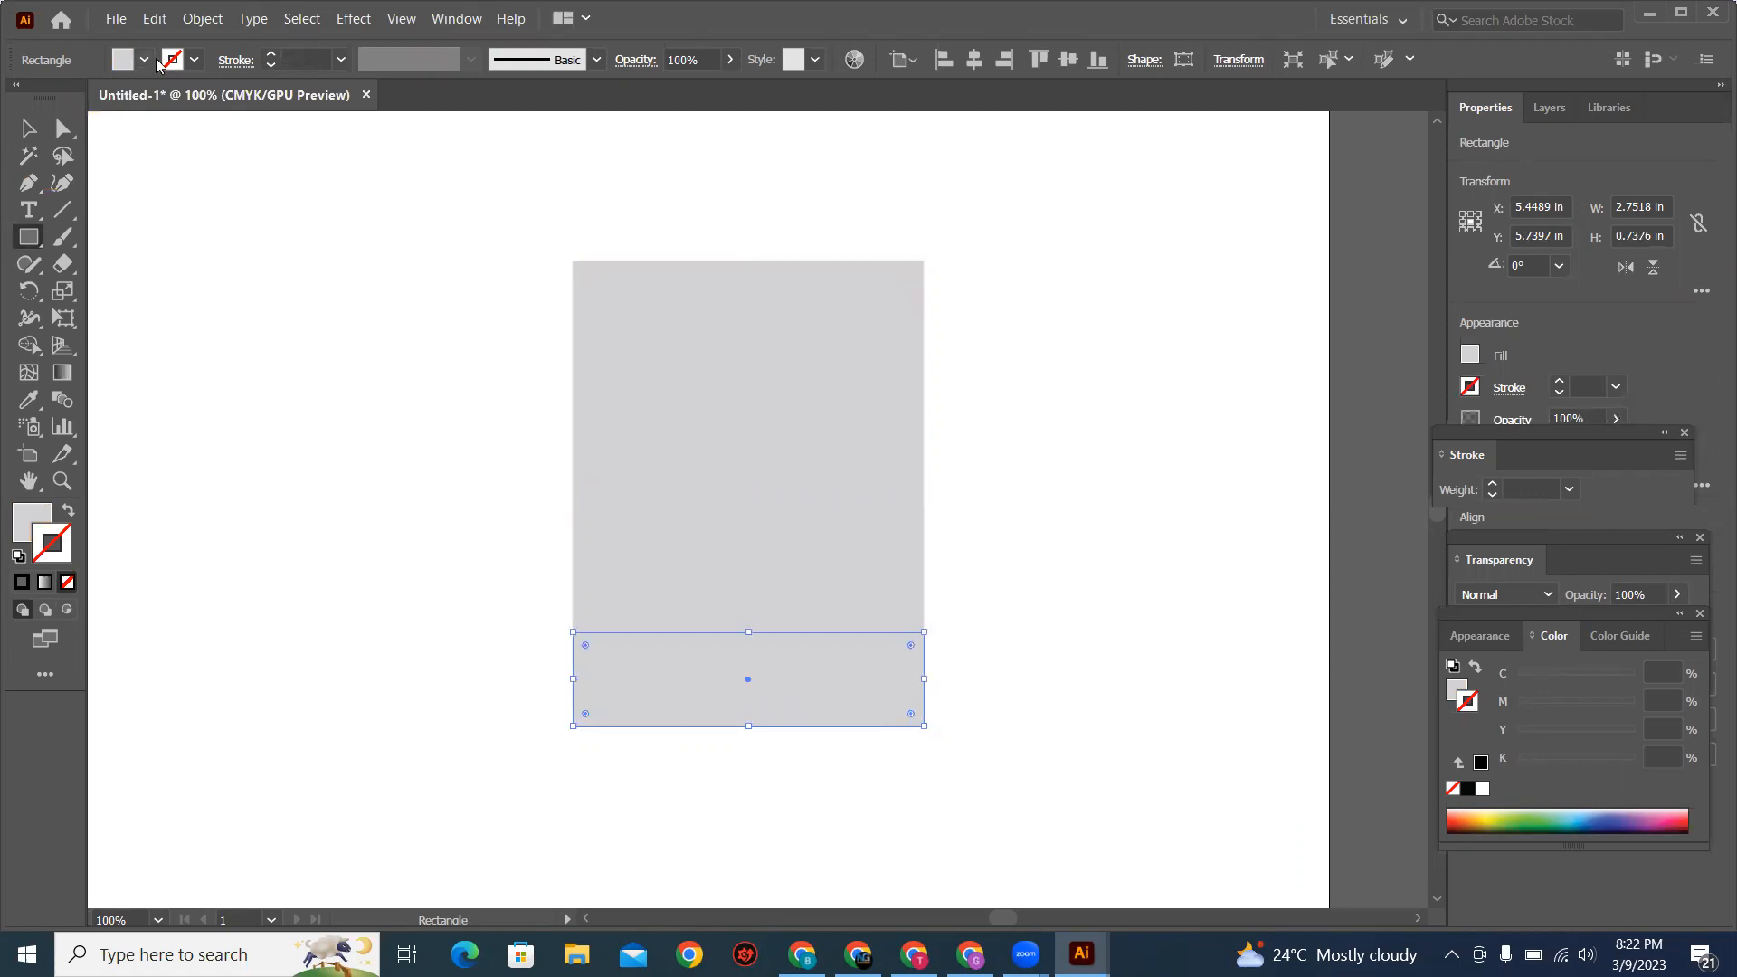
pyautogui.click(145, 62)
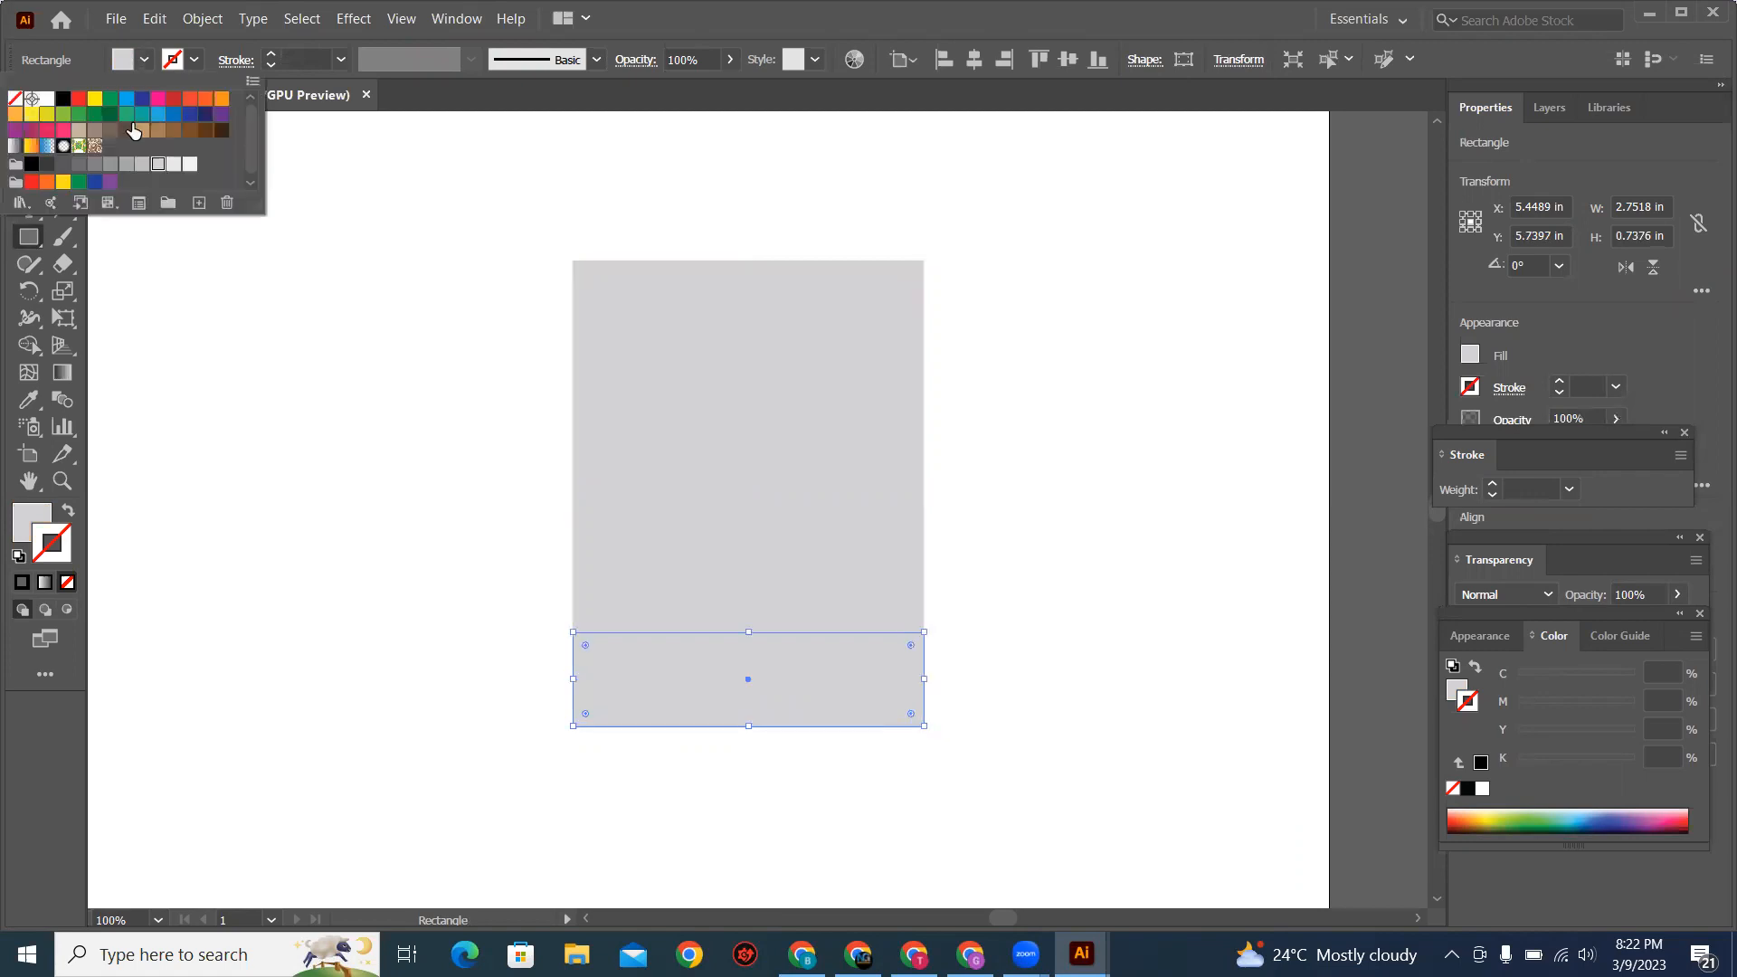
pyautogui.click(222, 97)
pyautogui.press('v')
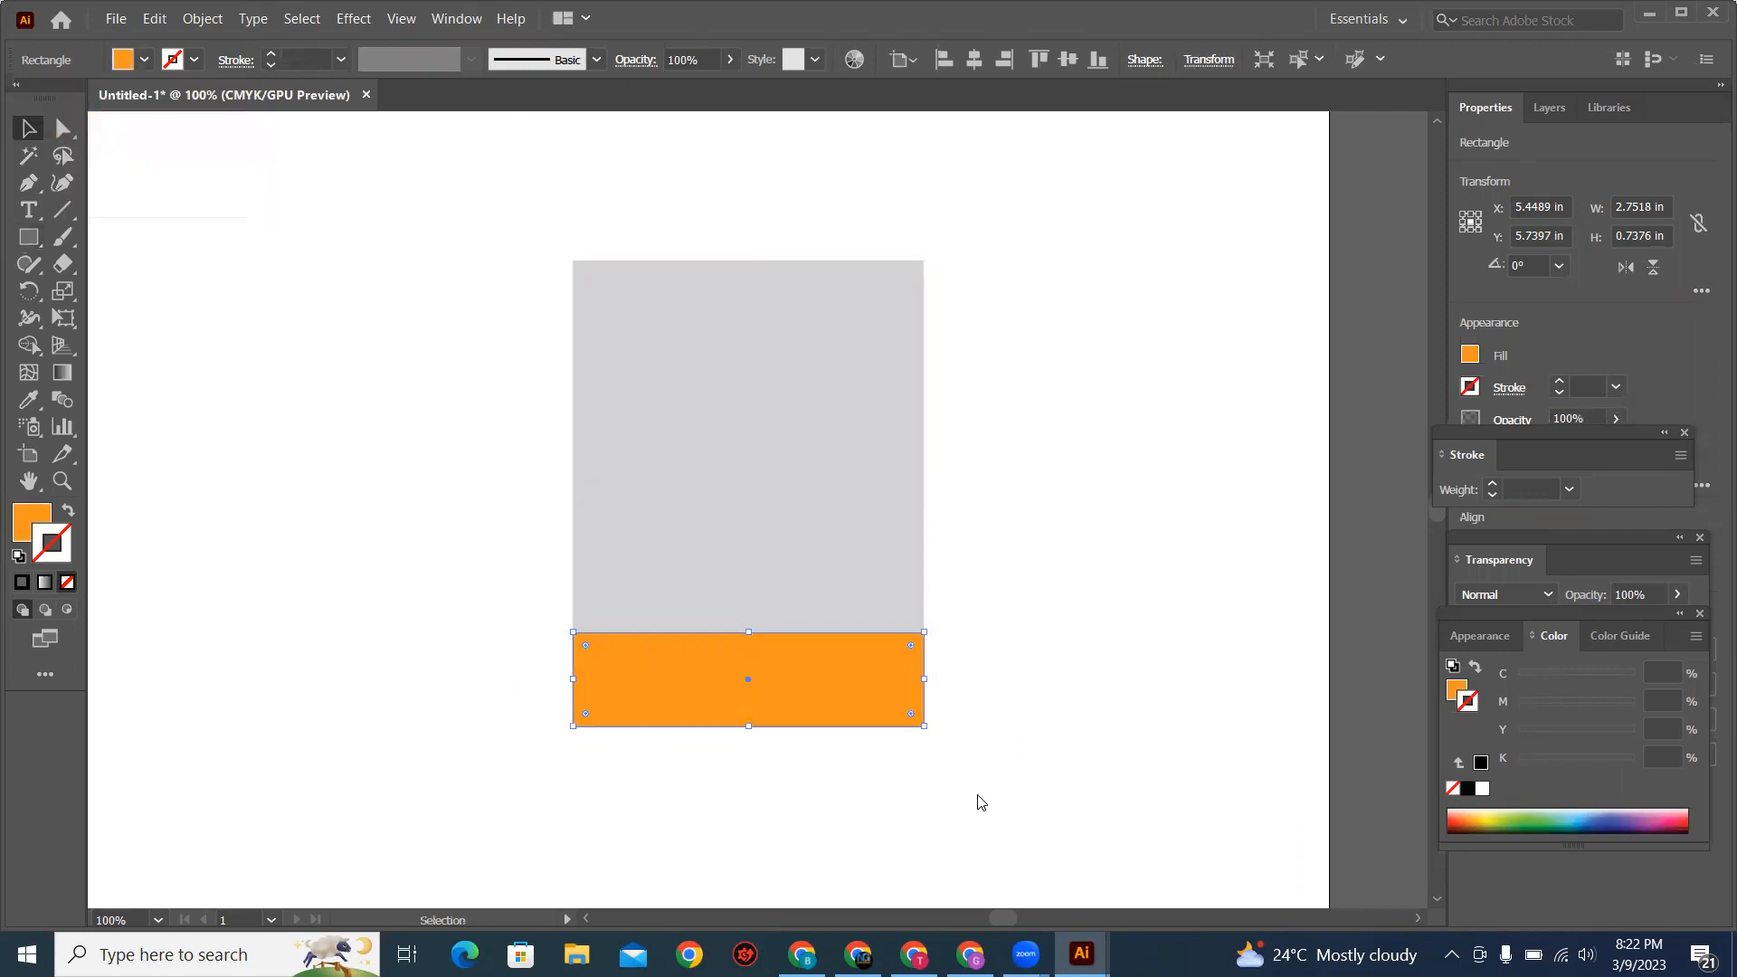
# Step: Check the reference sign, duplicate the orange band in place, stretch the copy upward to about 1.83 in tall and fill it with dark blue
pyautogui.hotkey('alt', 'Tab')
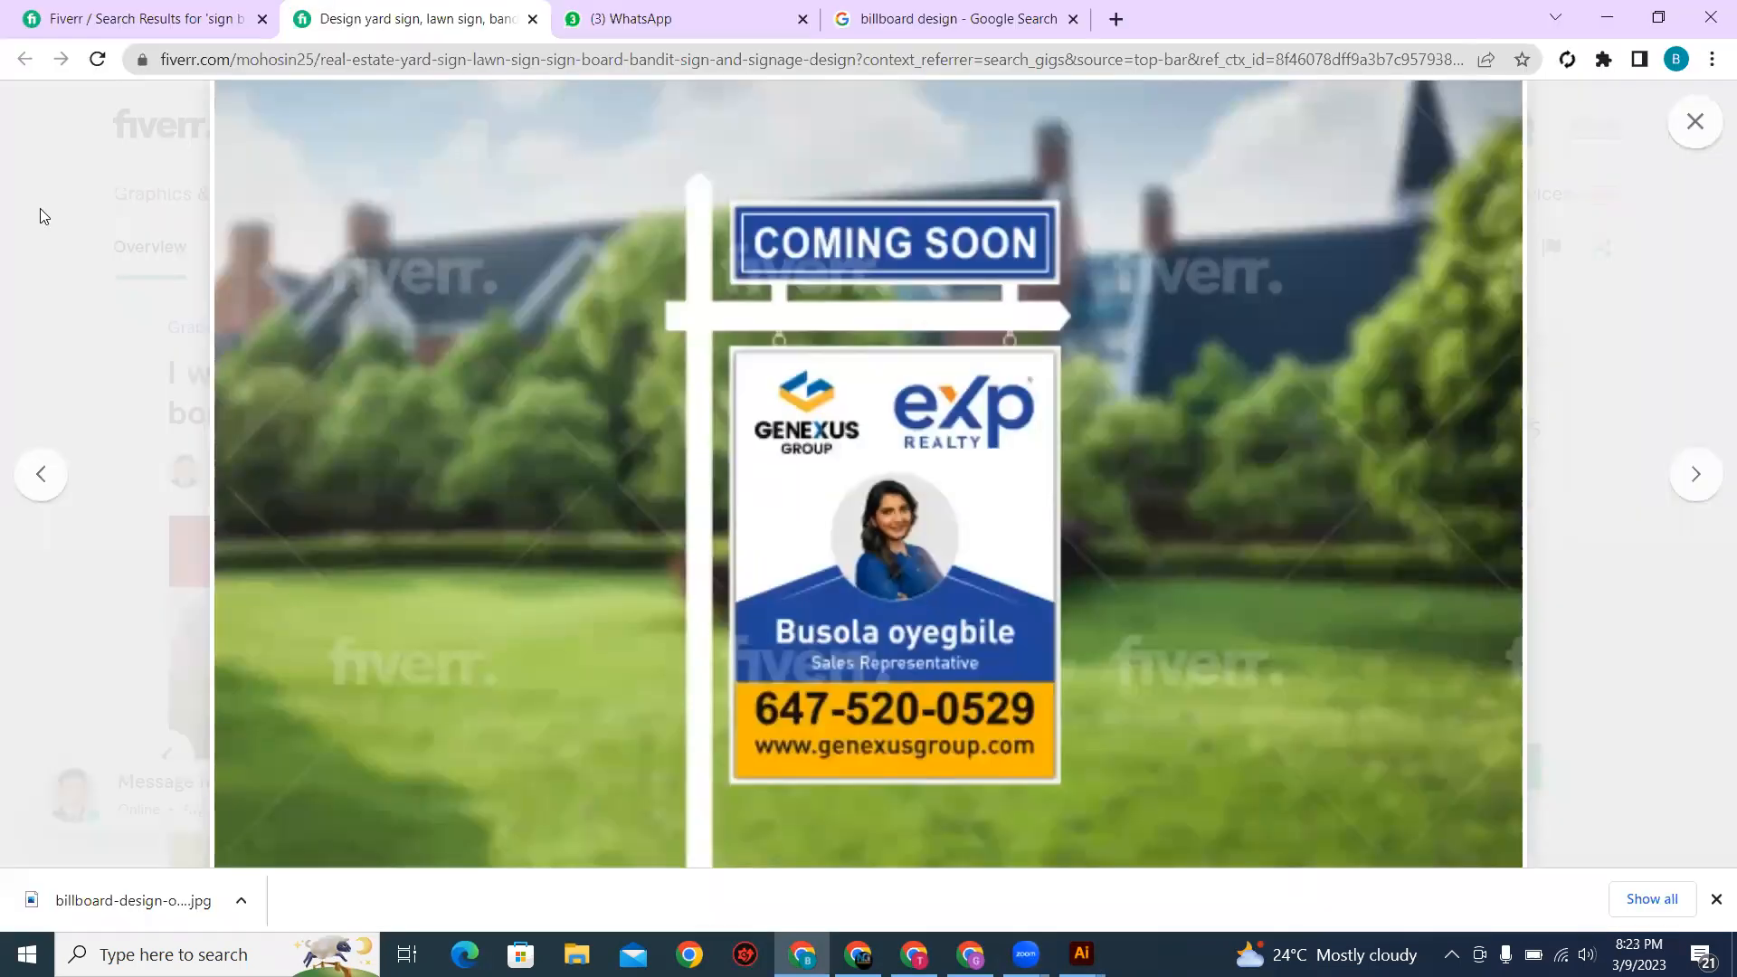
pyautogui.hotkey('alt', 'Tab')
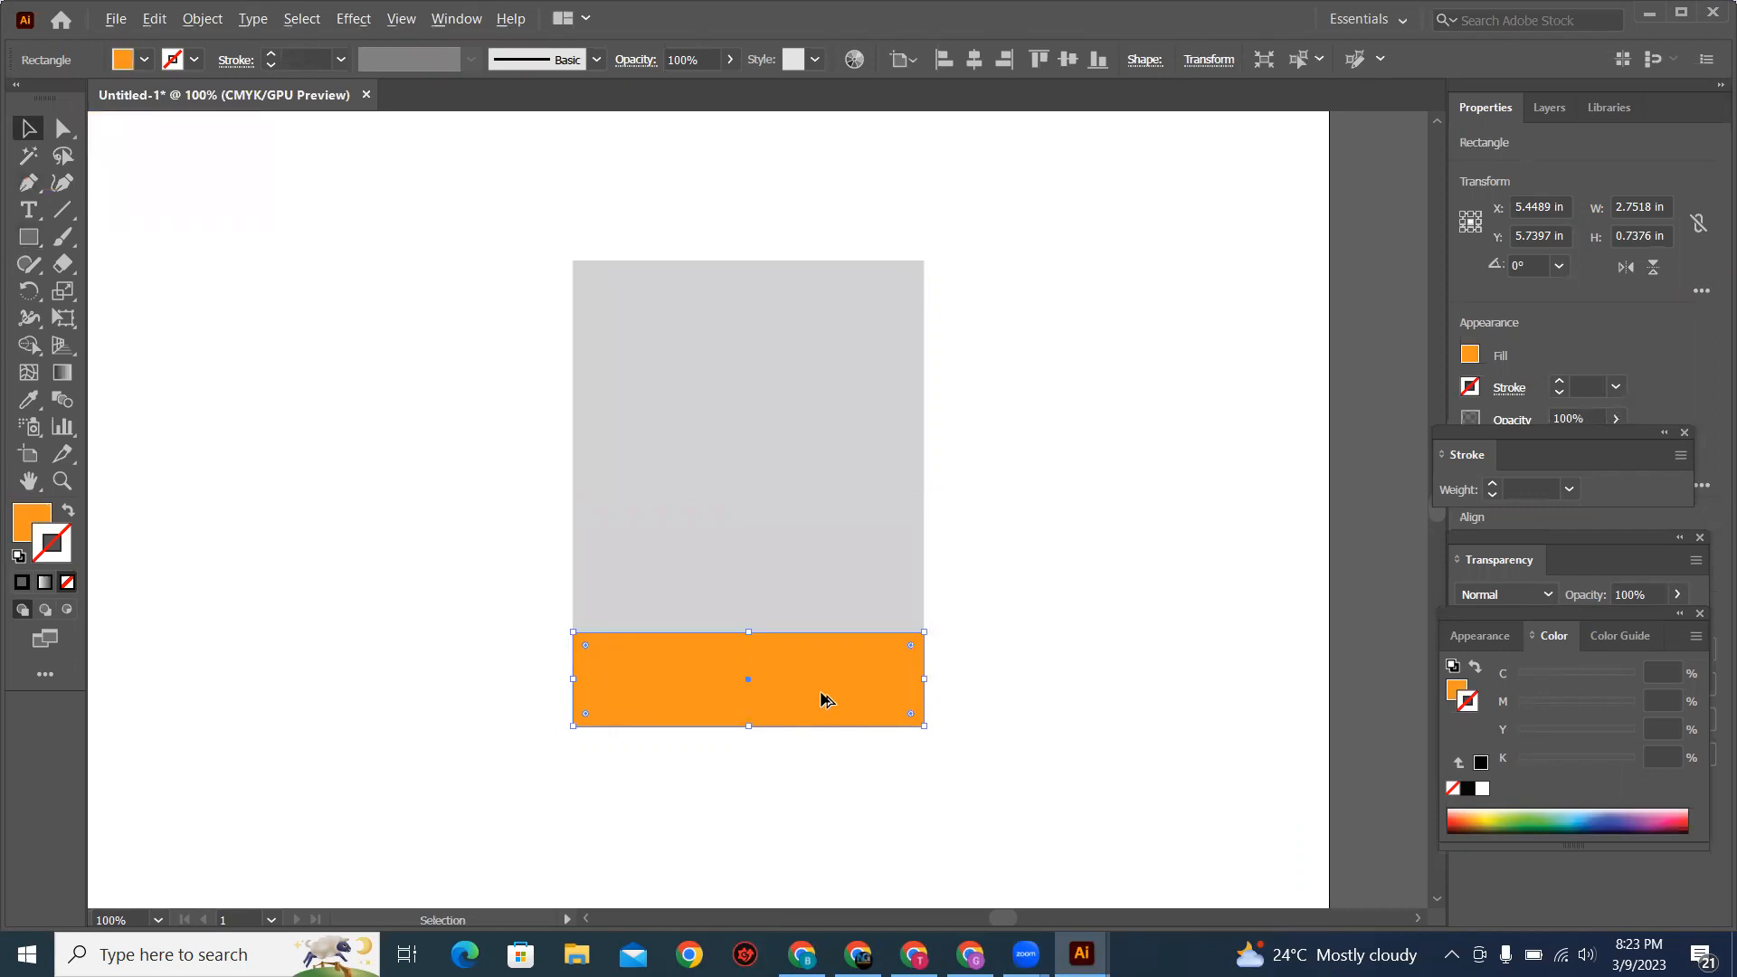
pyautogui.press('a')
pyautogui.press('v')
pyautogui.moveTo(748, 628); pyautogui.dragTo(763, 493)
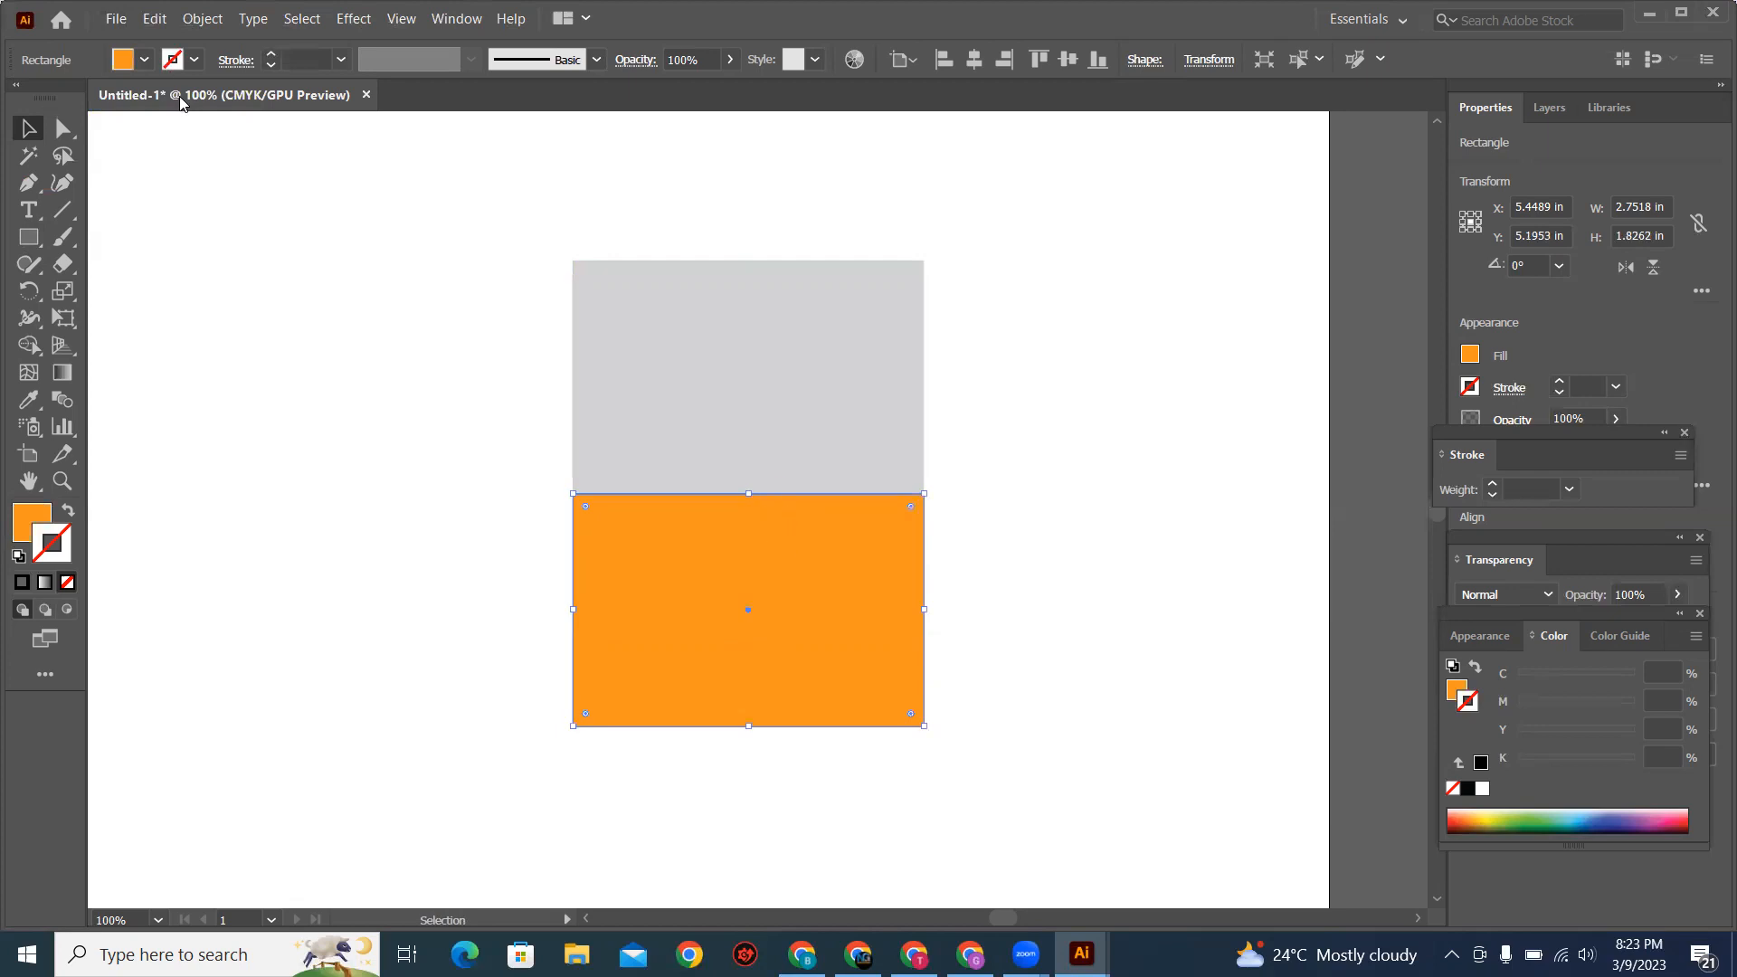
pyautogui.click(145, 59)
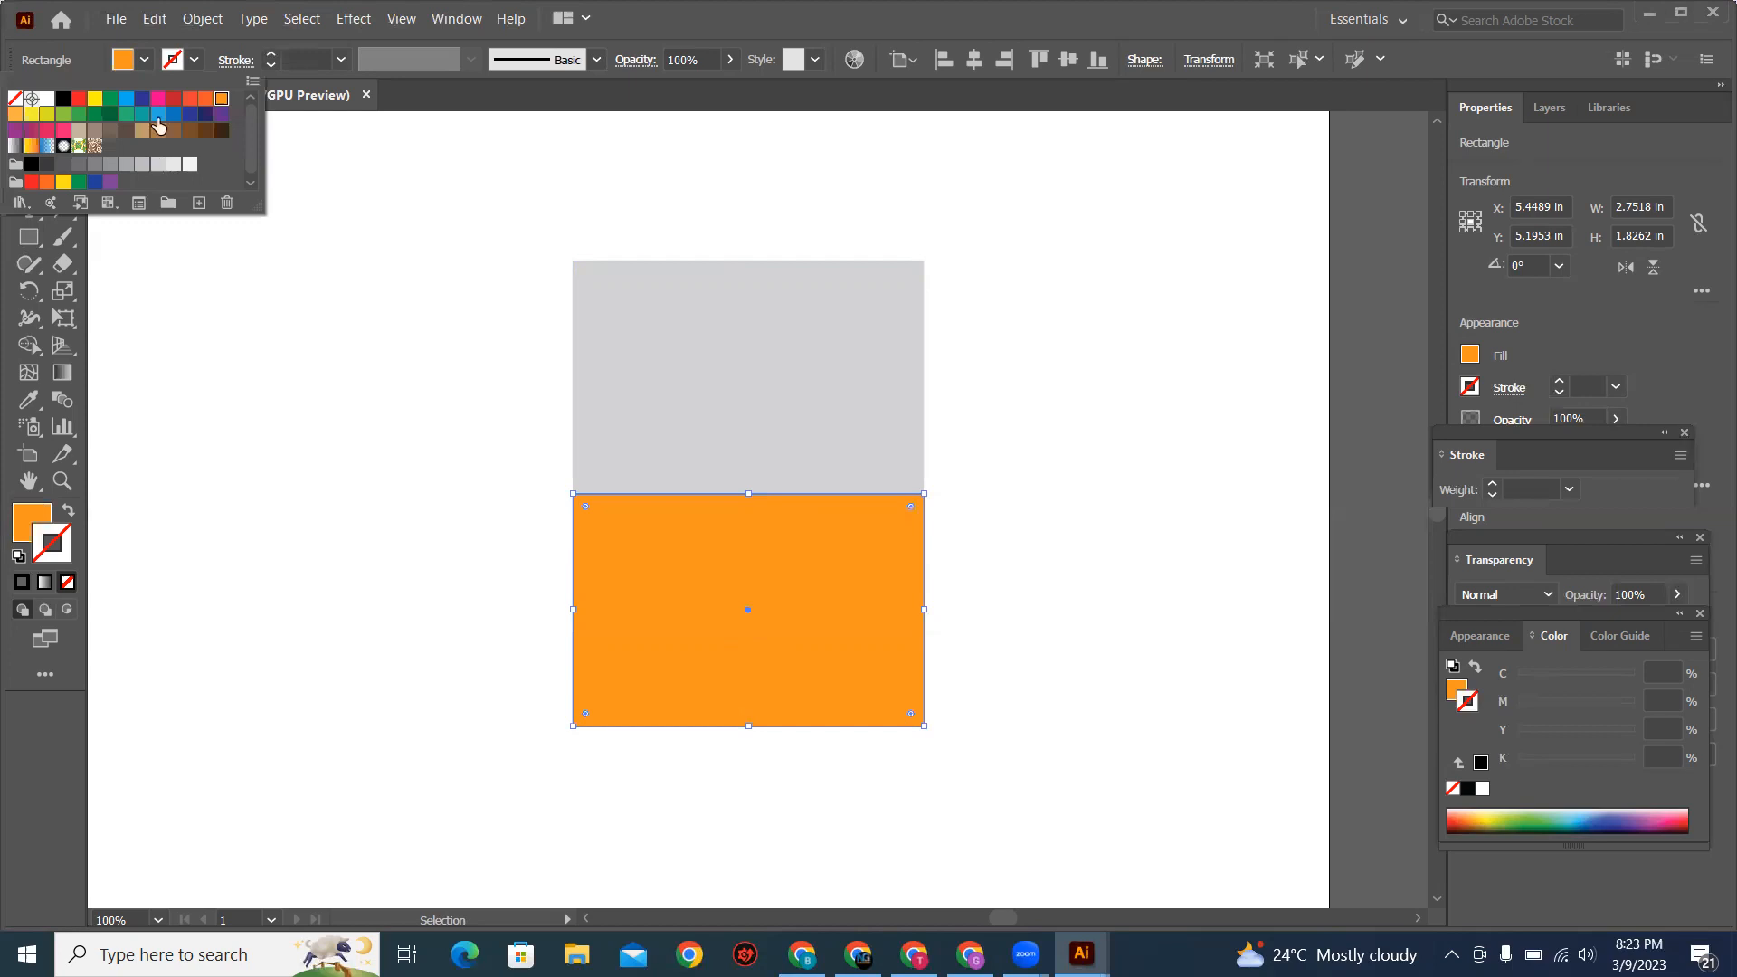
pyautogui.click(190, 114)
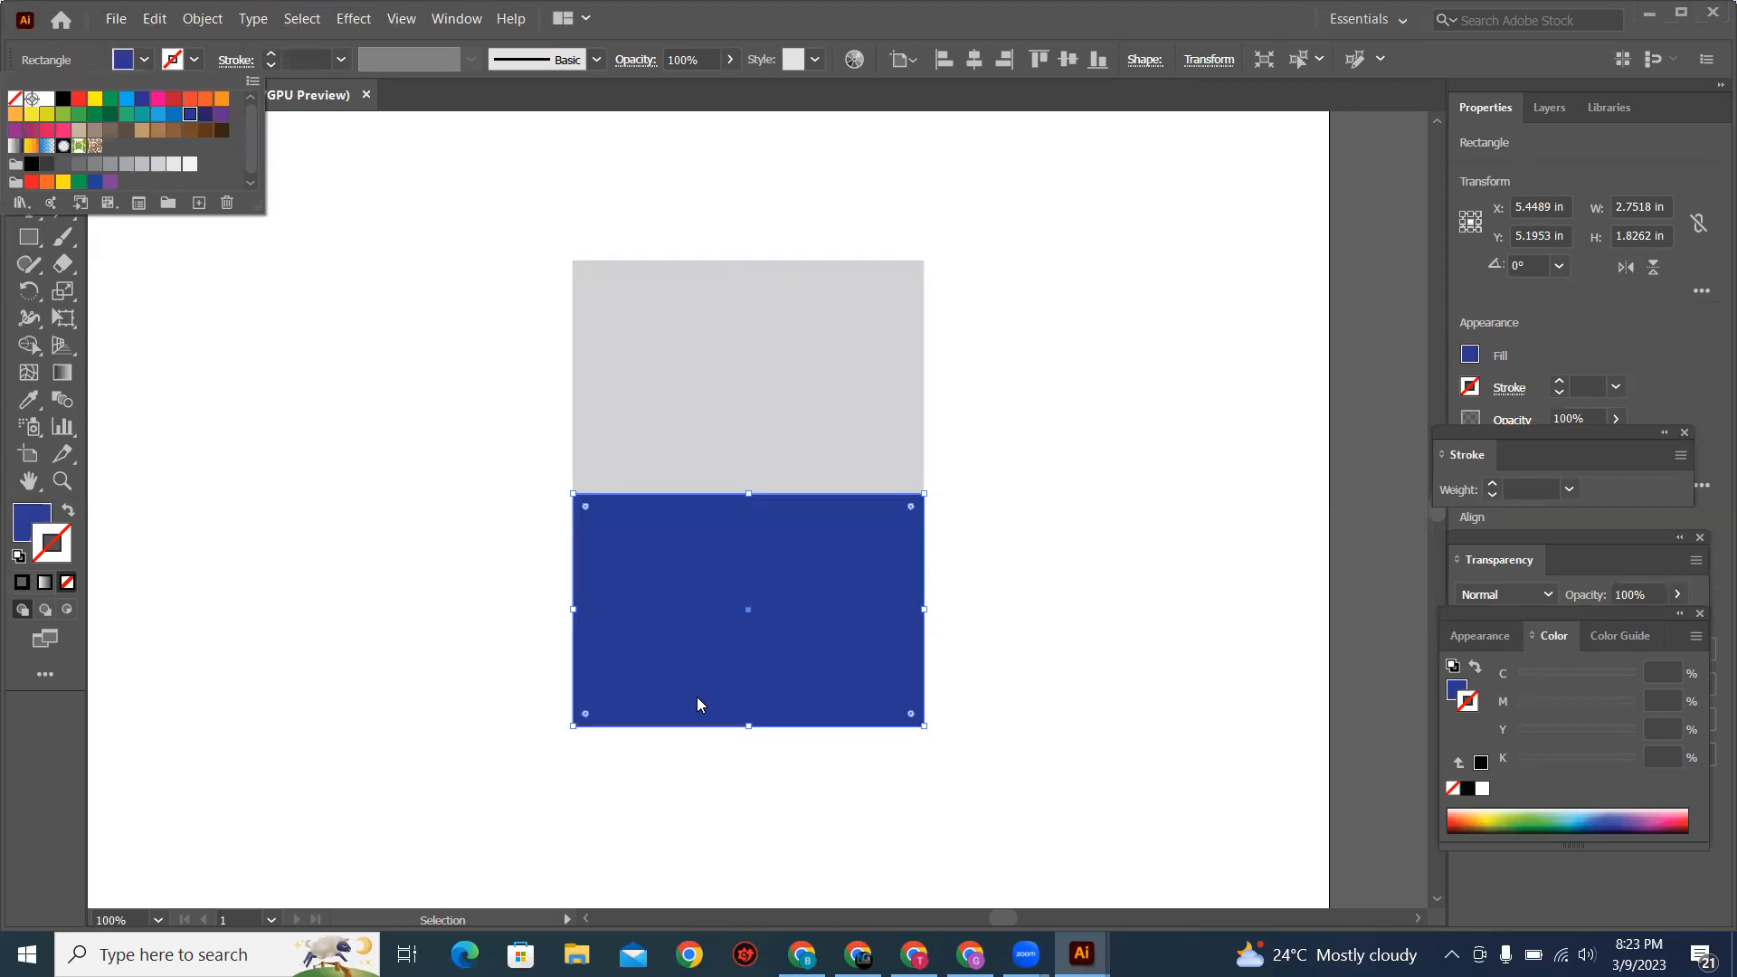
pyautogui.click(651, 486)
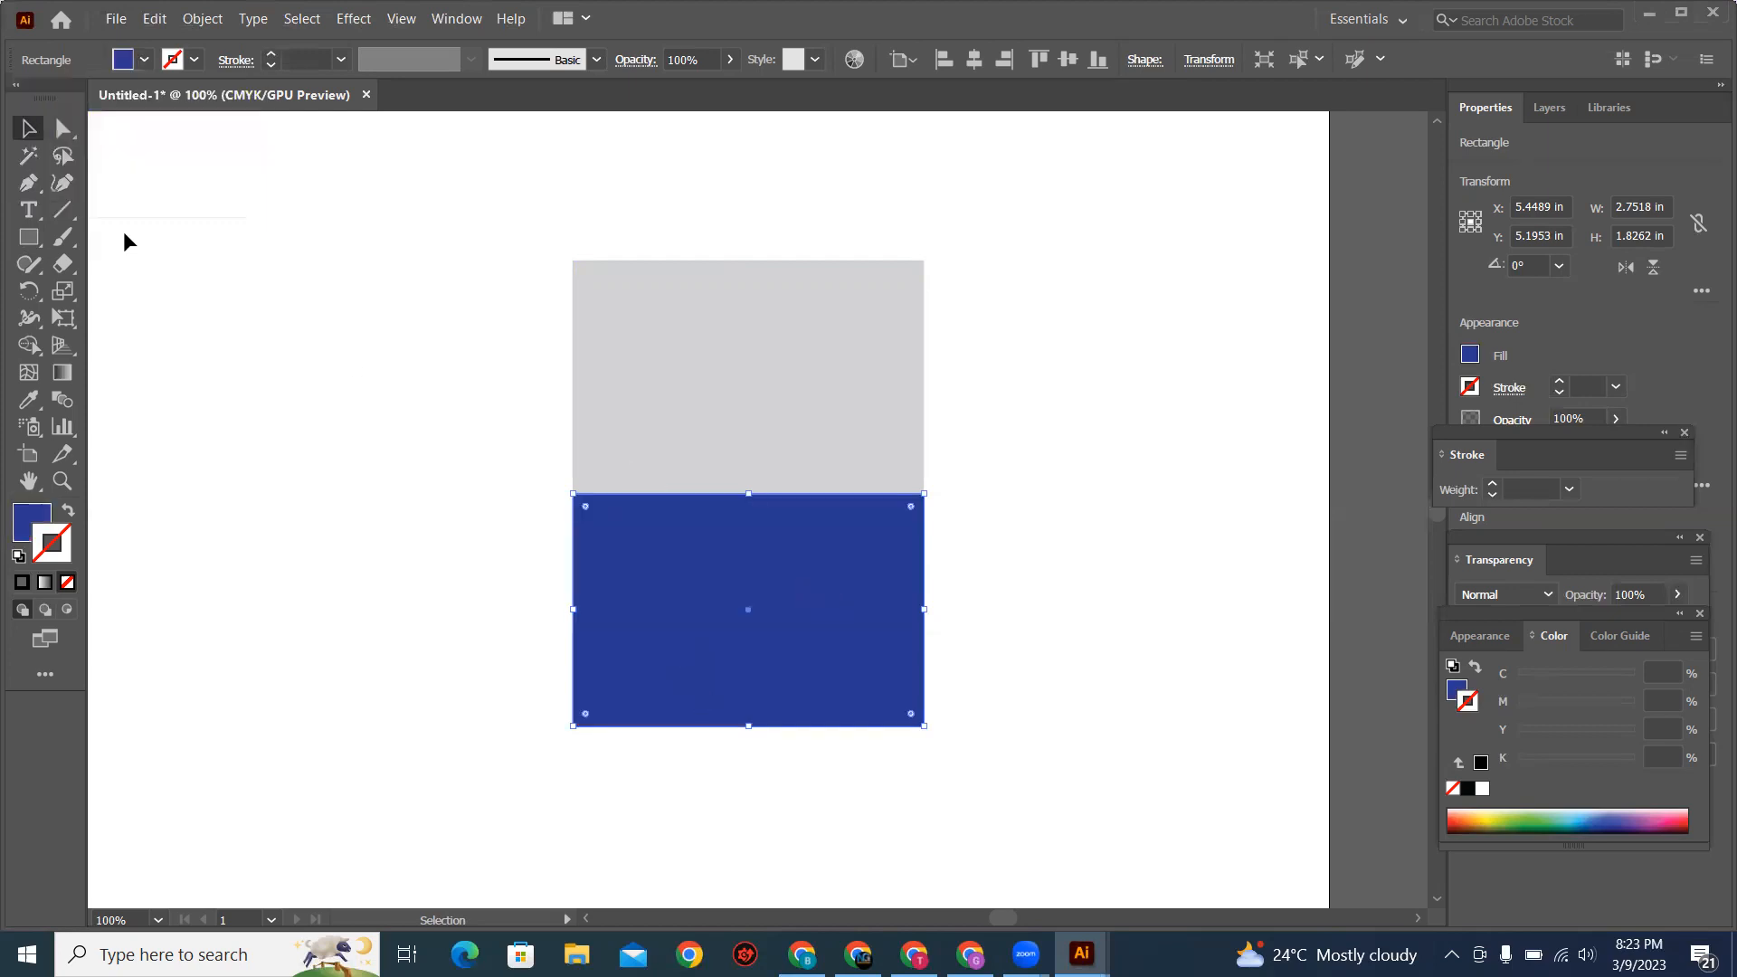
# Step: Move the blue rectangle's two upper corner anchors inward near the centre with the Direct Selection tool, forming a narrow-topped trapezoid
pyautogui.click(67, 133)
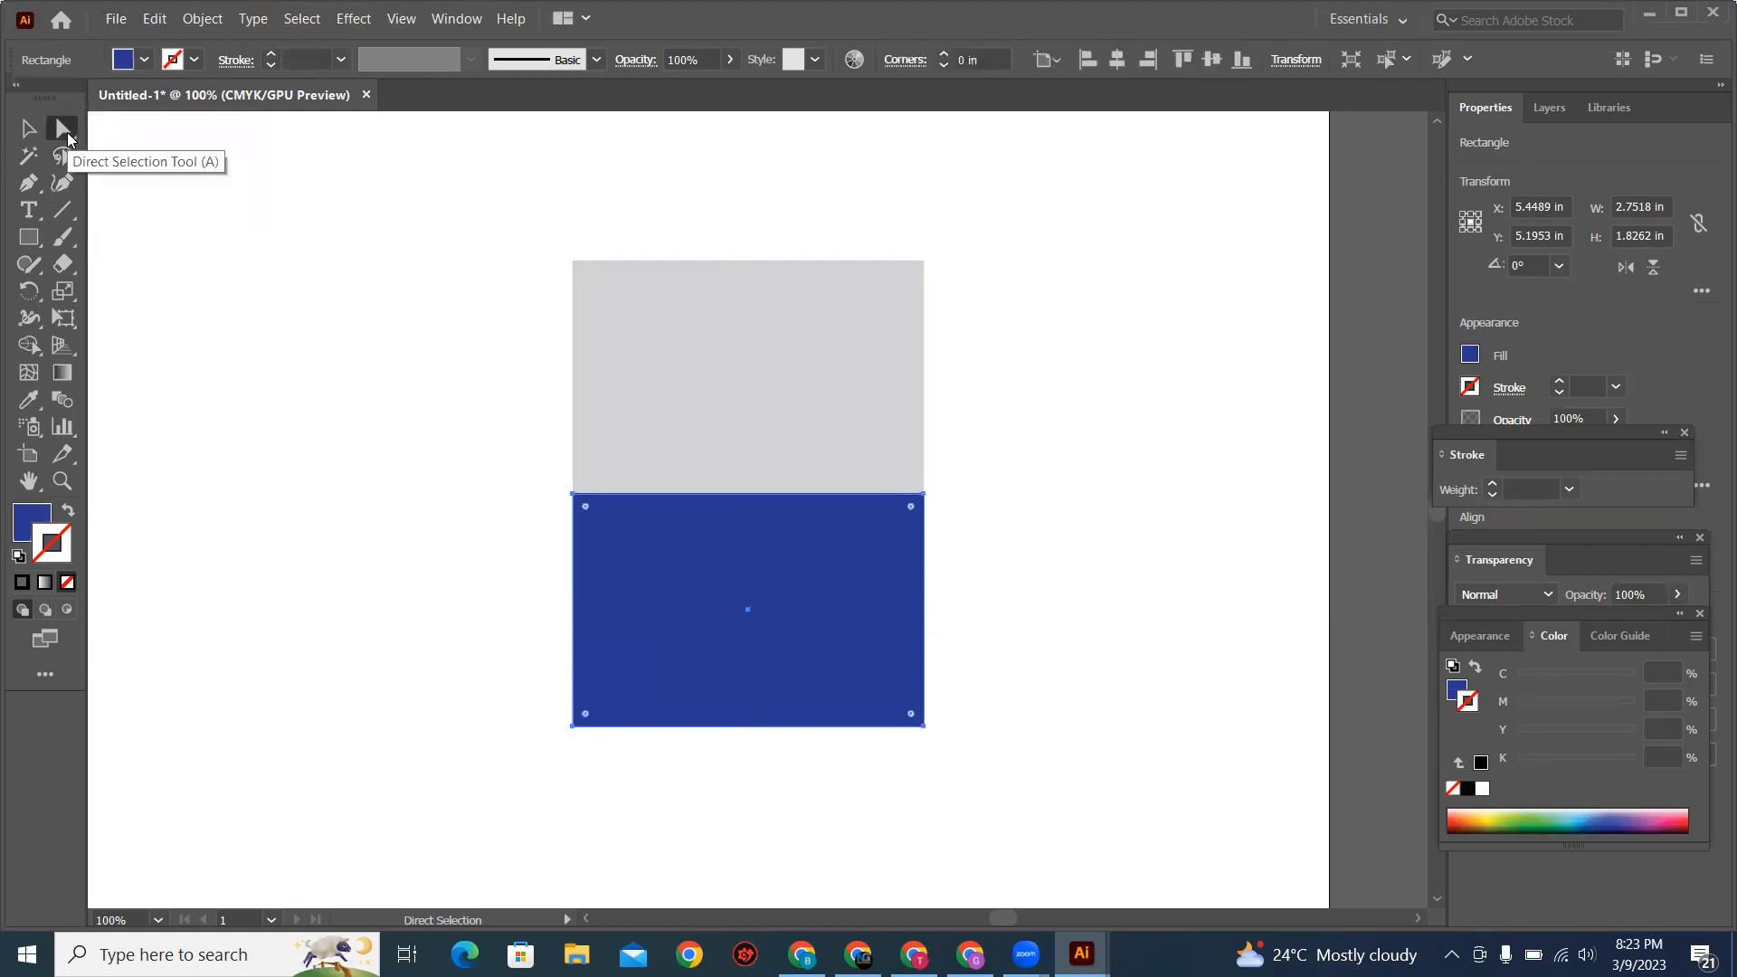
pyautogui.hotkey('alt', 'Tab')
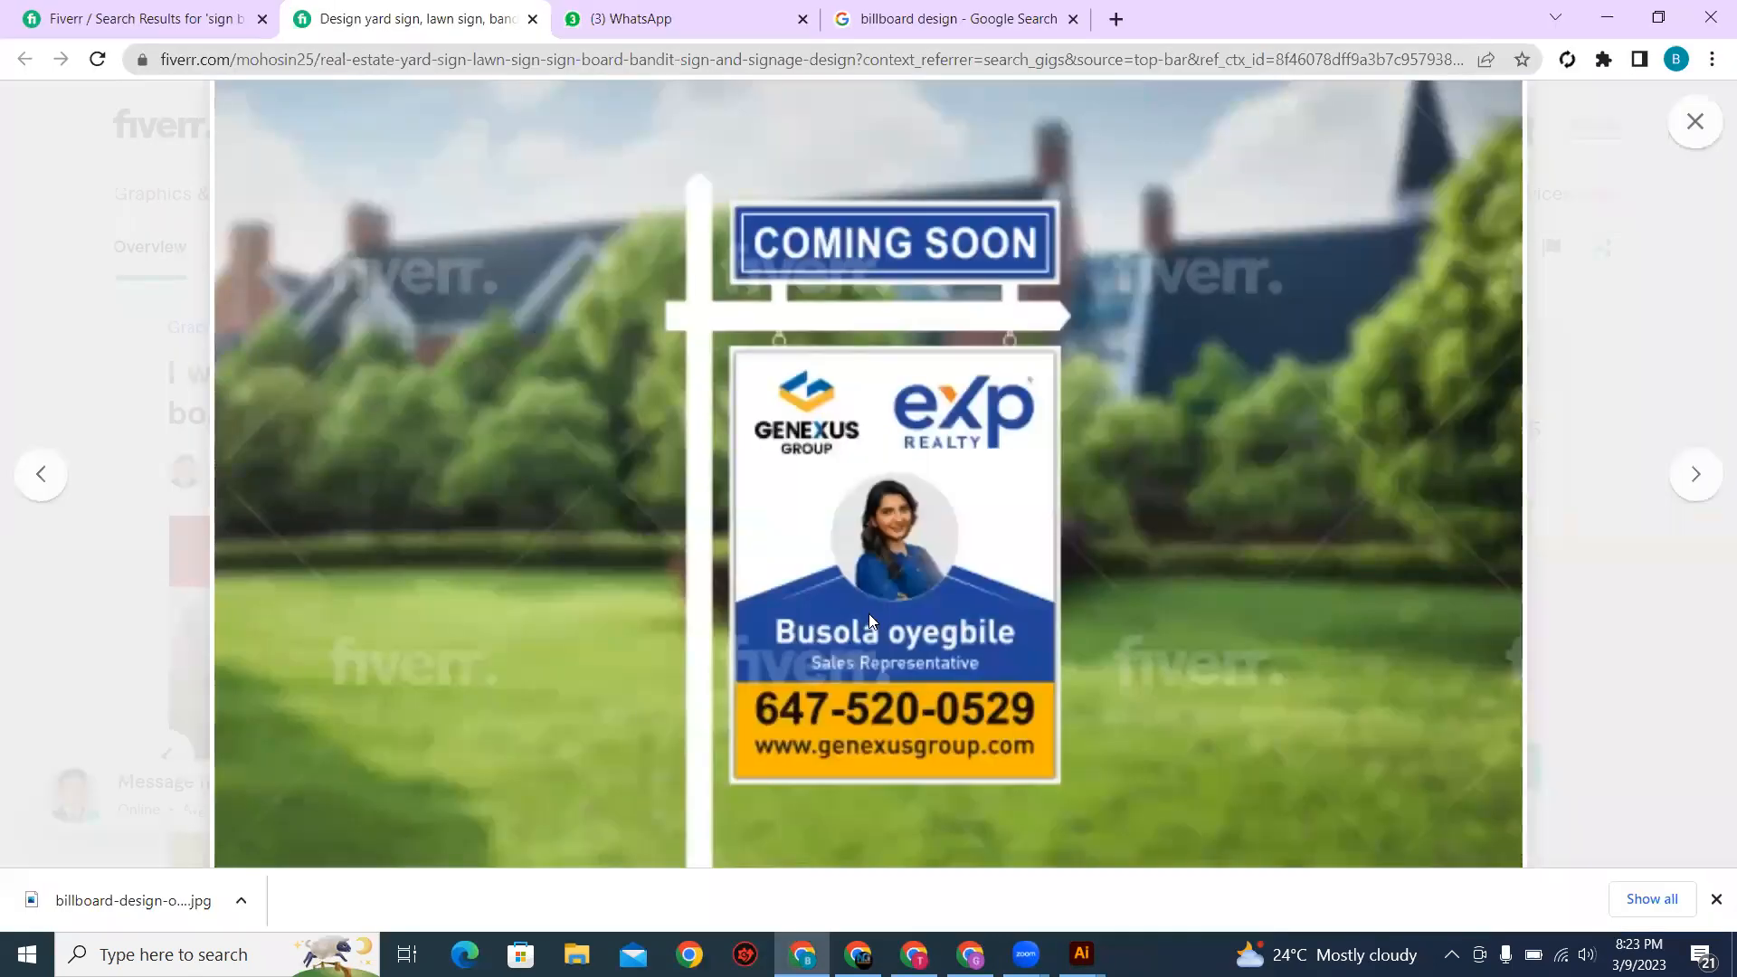
pyautogui.hotkey('alt', 'Tab')
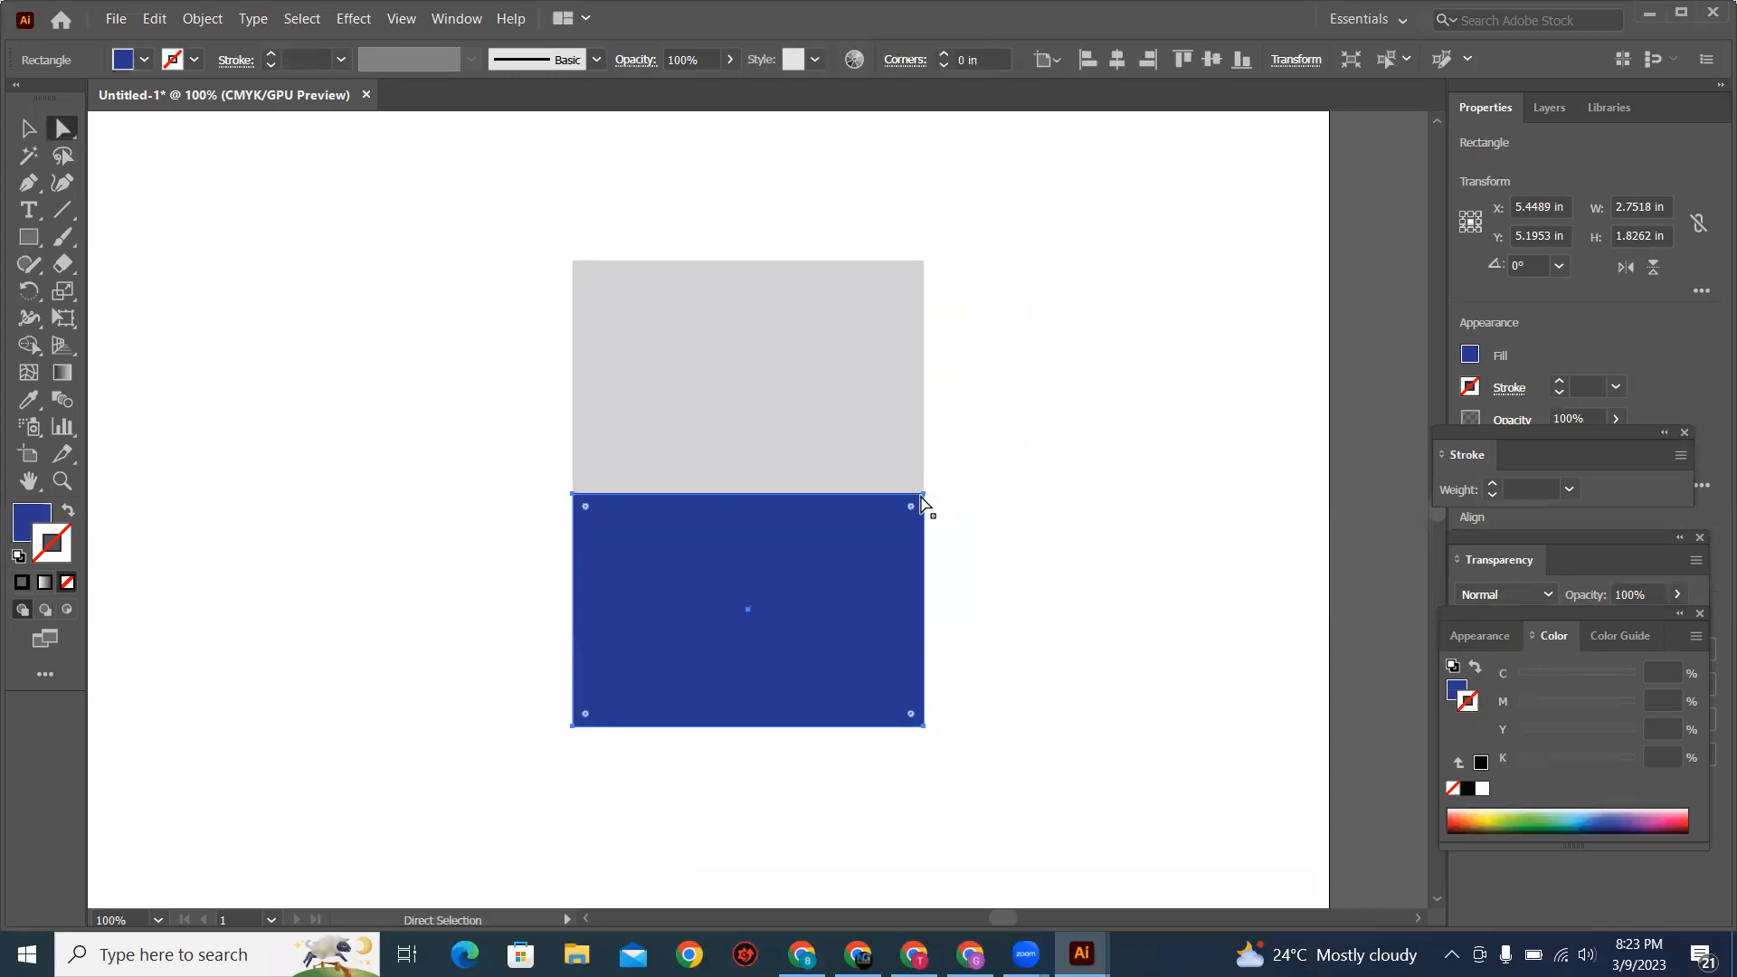
pyautogui.click(924, 495)
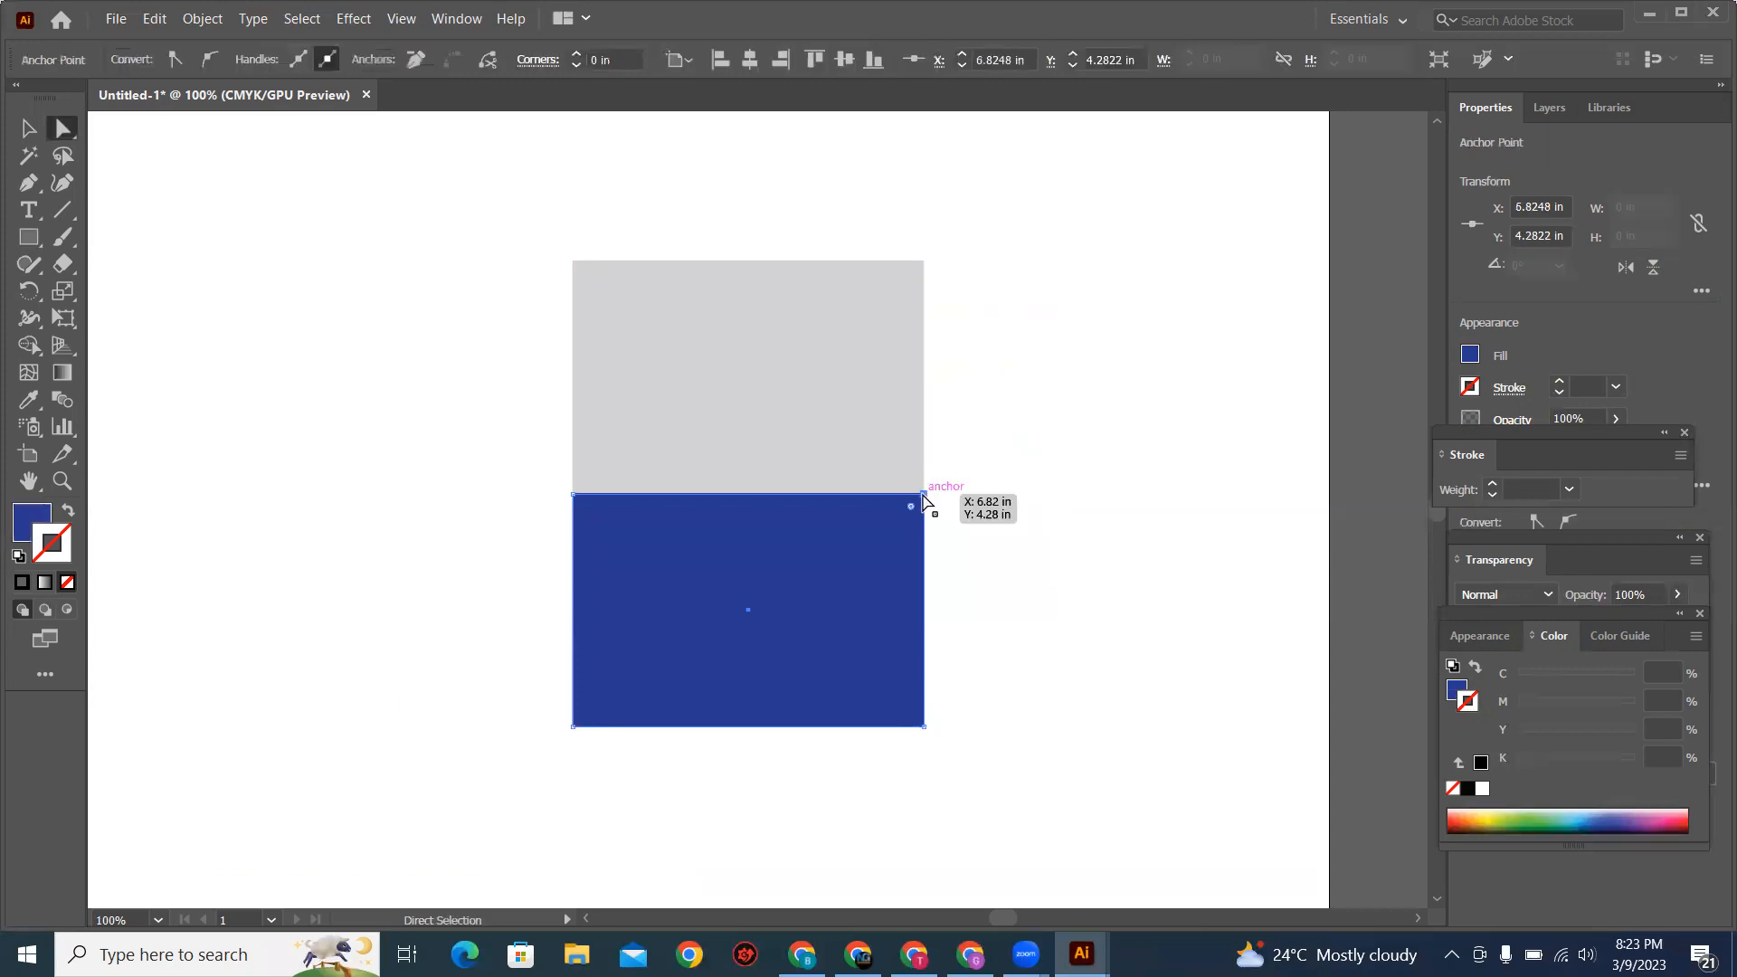
pyautogui.moveTo(876, 503); pyautogui.dragTo(775, 517)
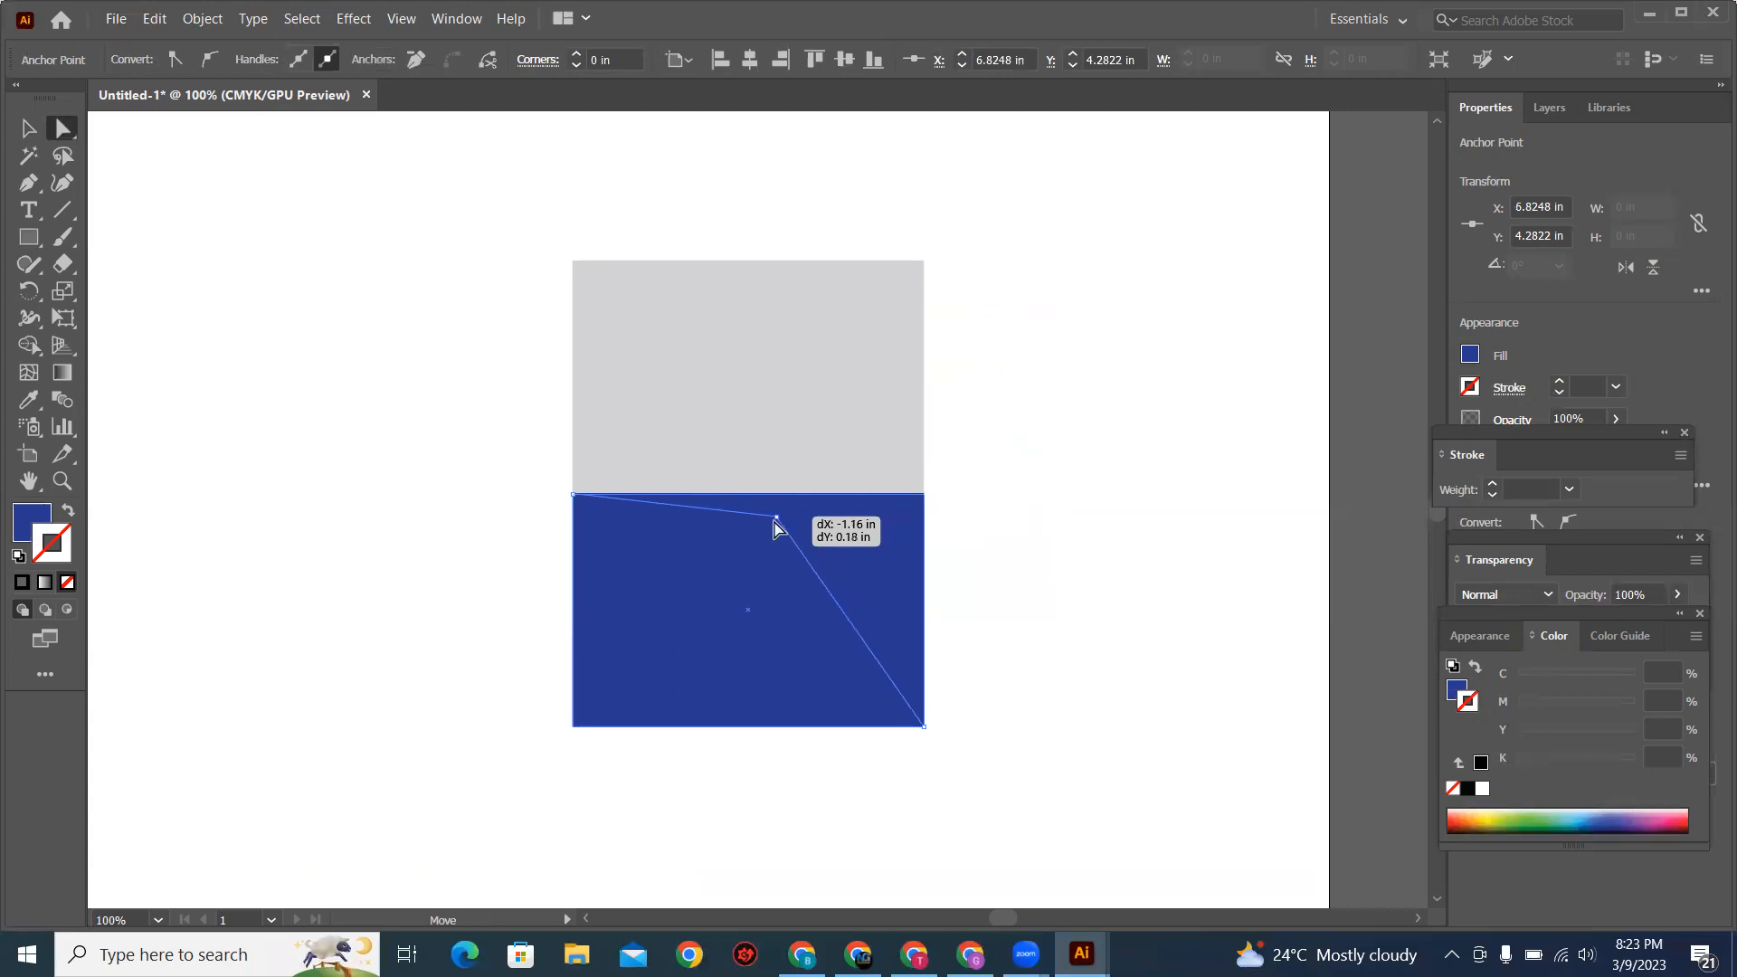
pyautogui.click(575, 497)
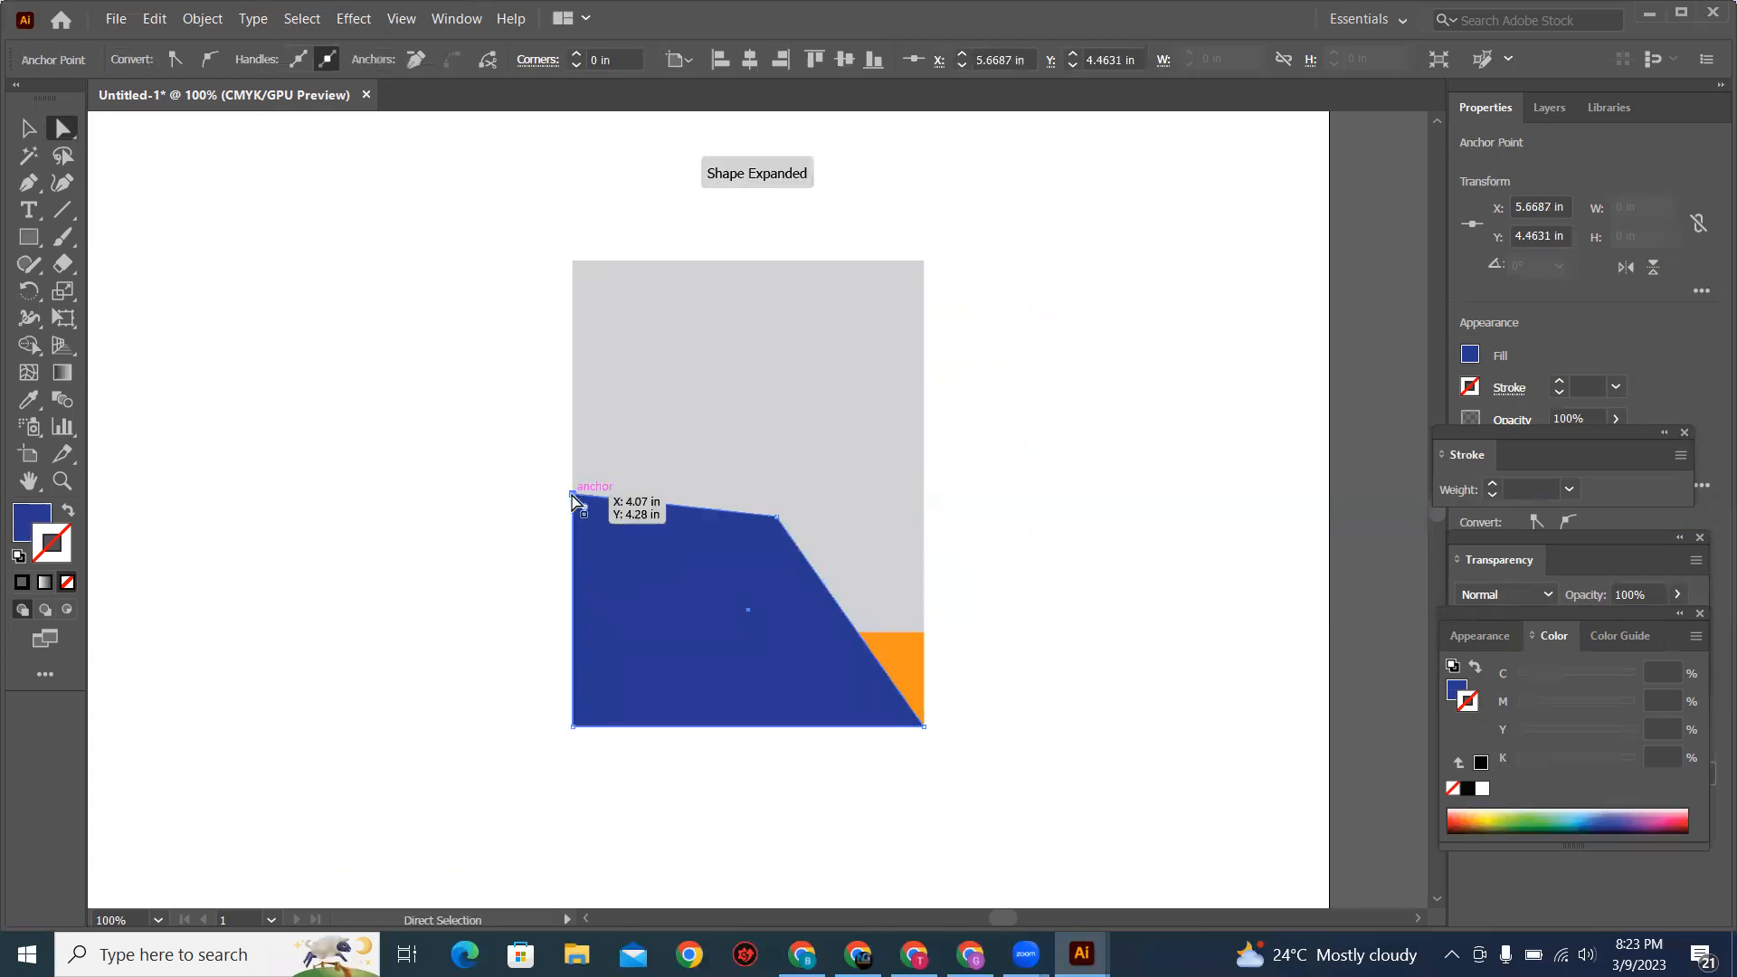
pyautogui.moveTo(759, 528); pyautogui.dragTo(722, 516)
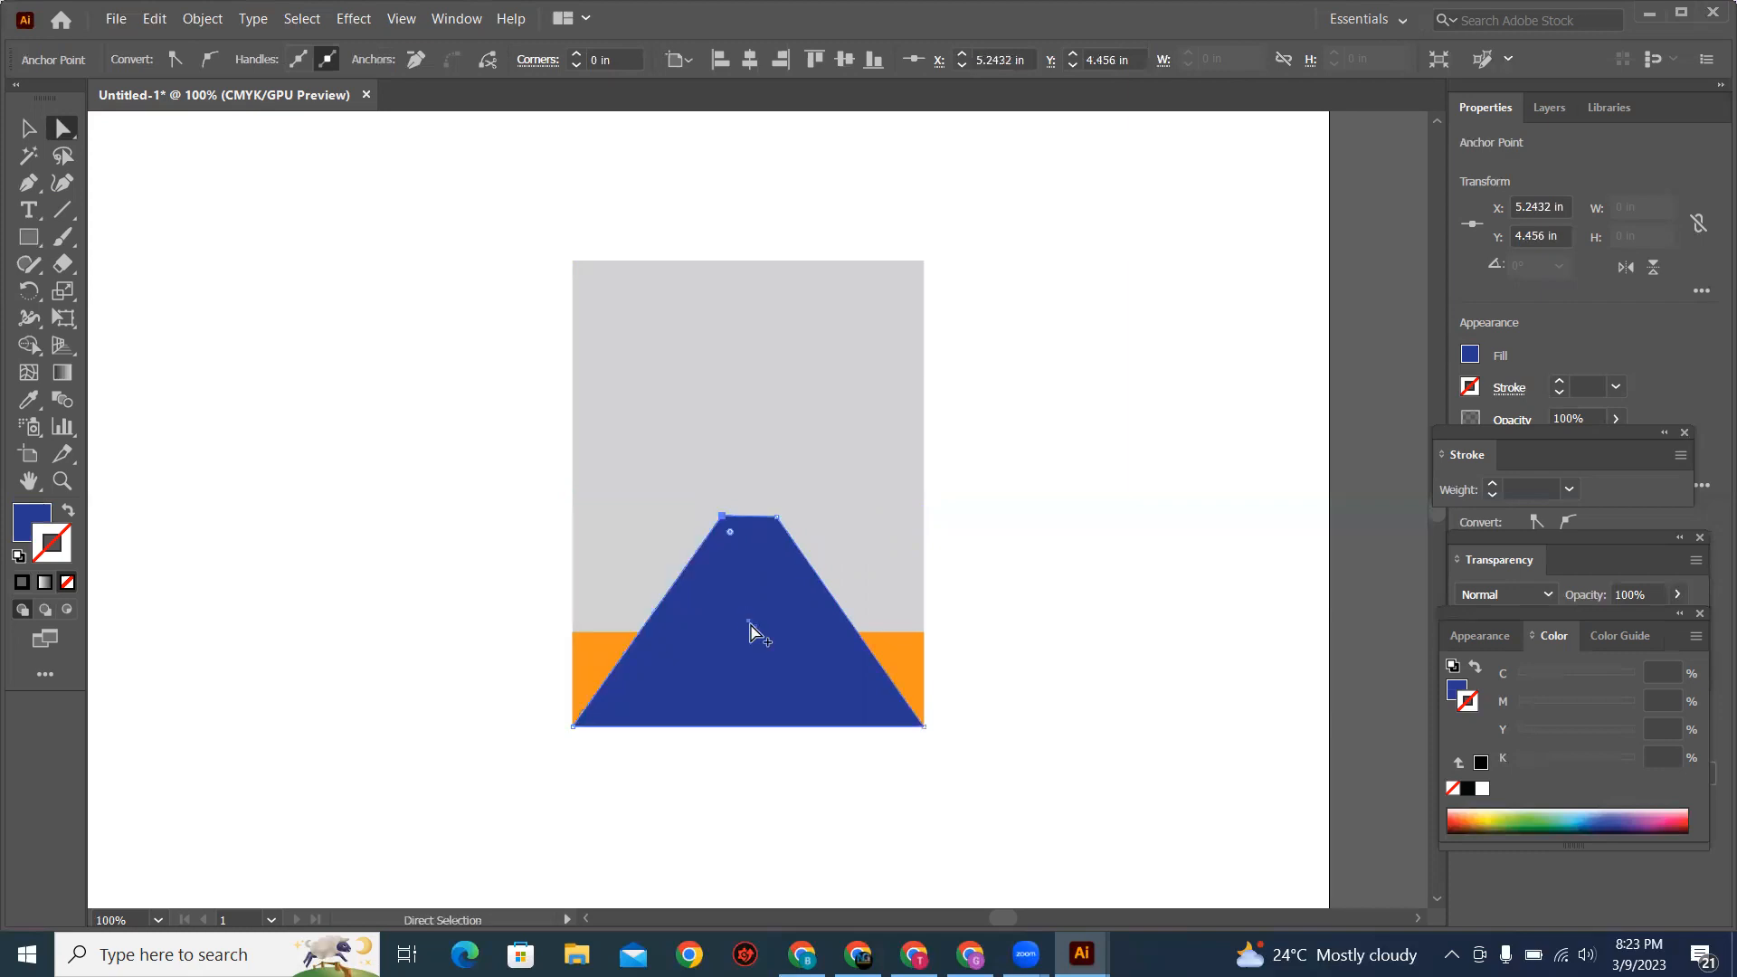
# Step: Compare with the reference sign in Chrome and add one anchor point near the top of each slanted side of the blue trapezoid
pyautogui.hotkey('alt', 'Tab')
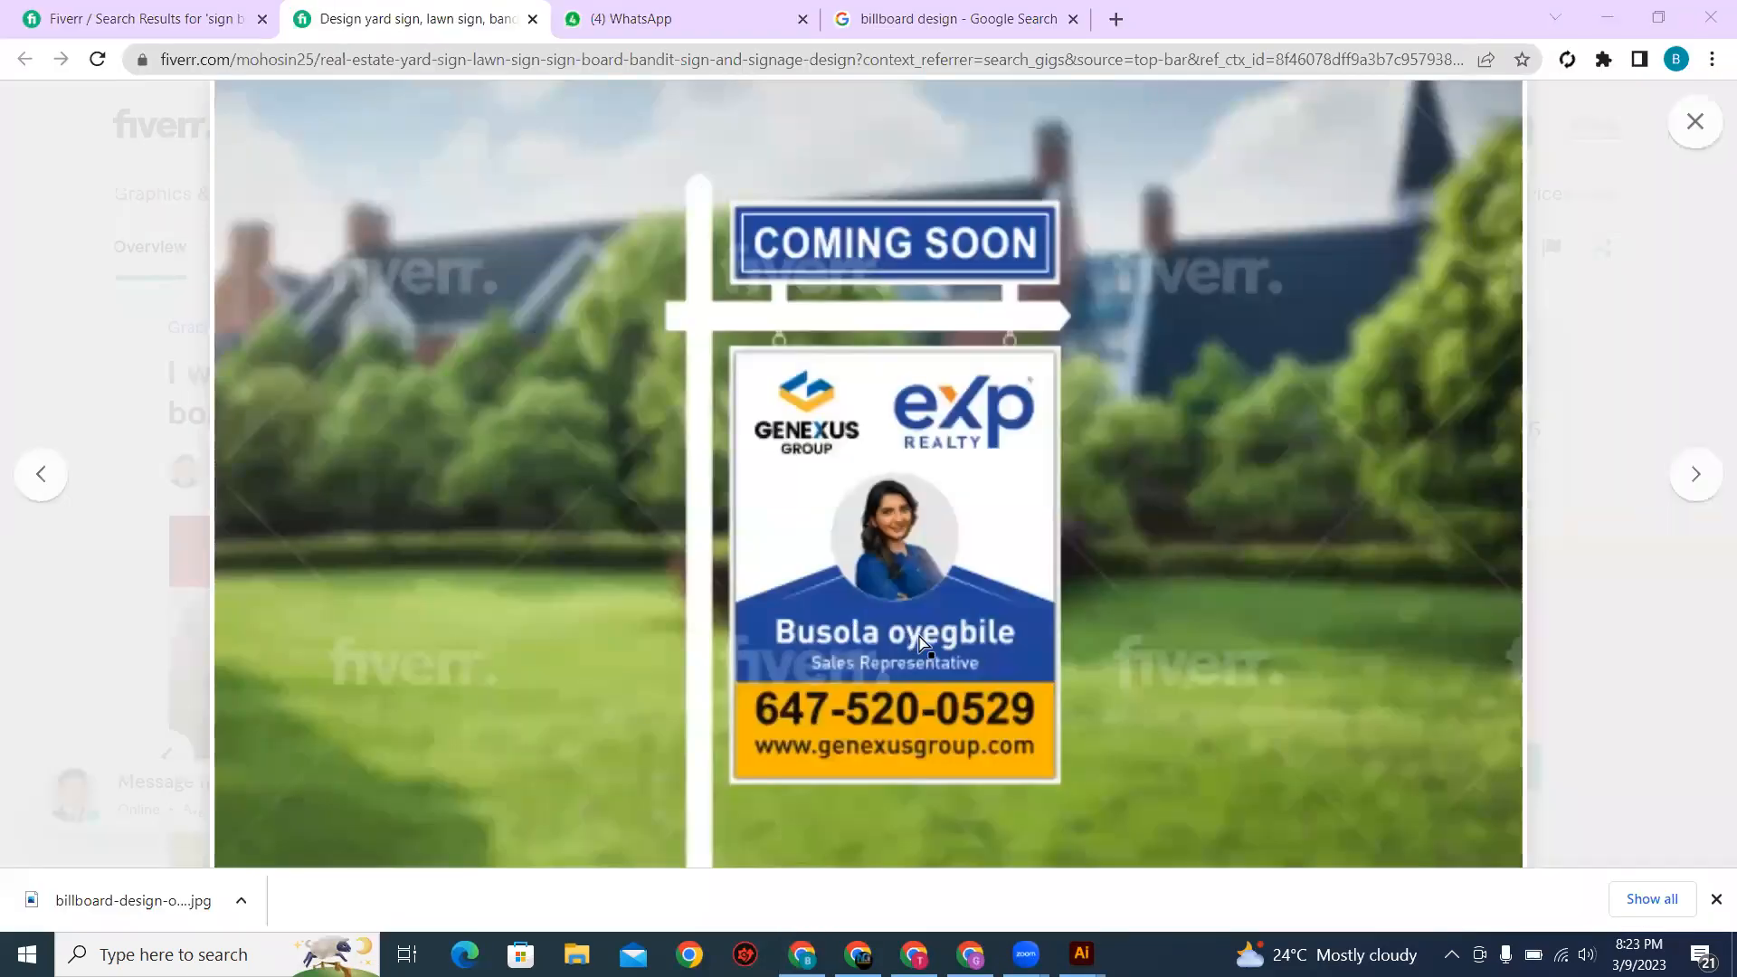
pyautogui.hotkey('alt', 'Tab')
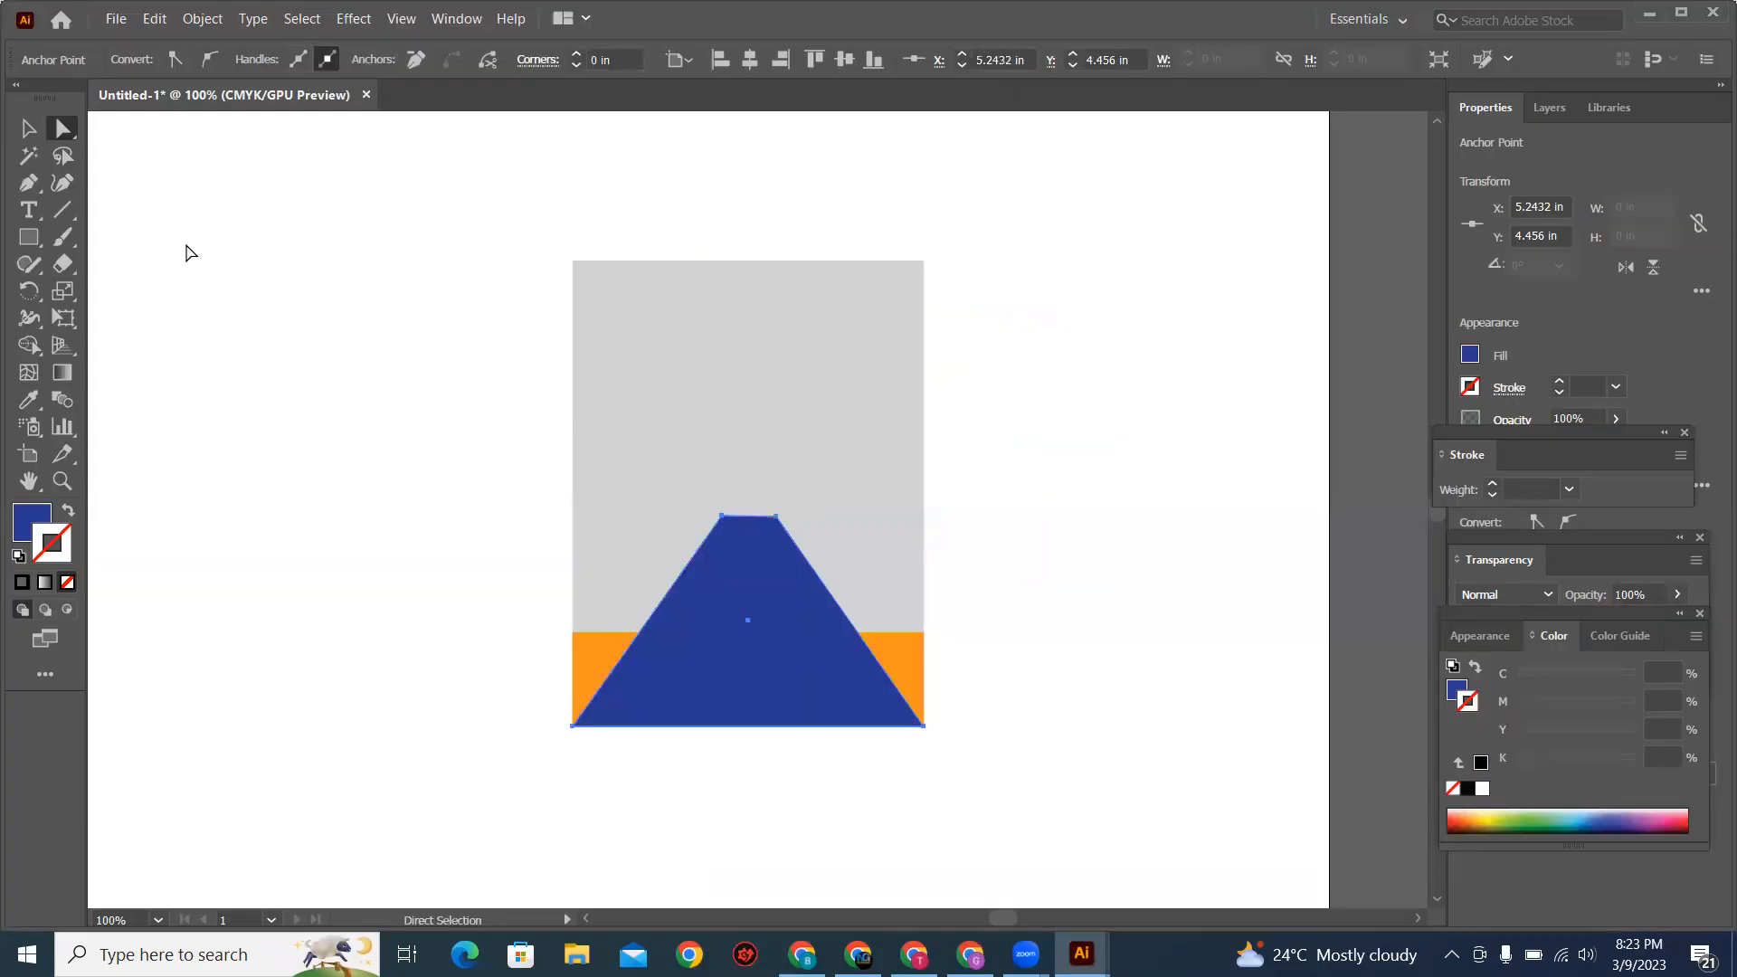
pyautogui.click(31, 139)
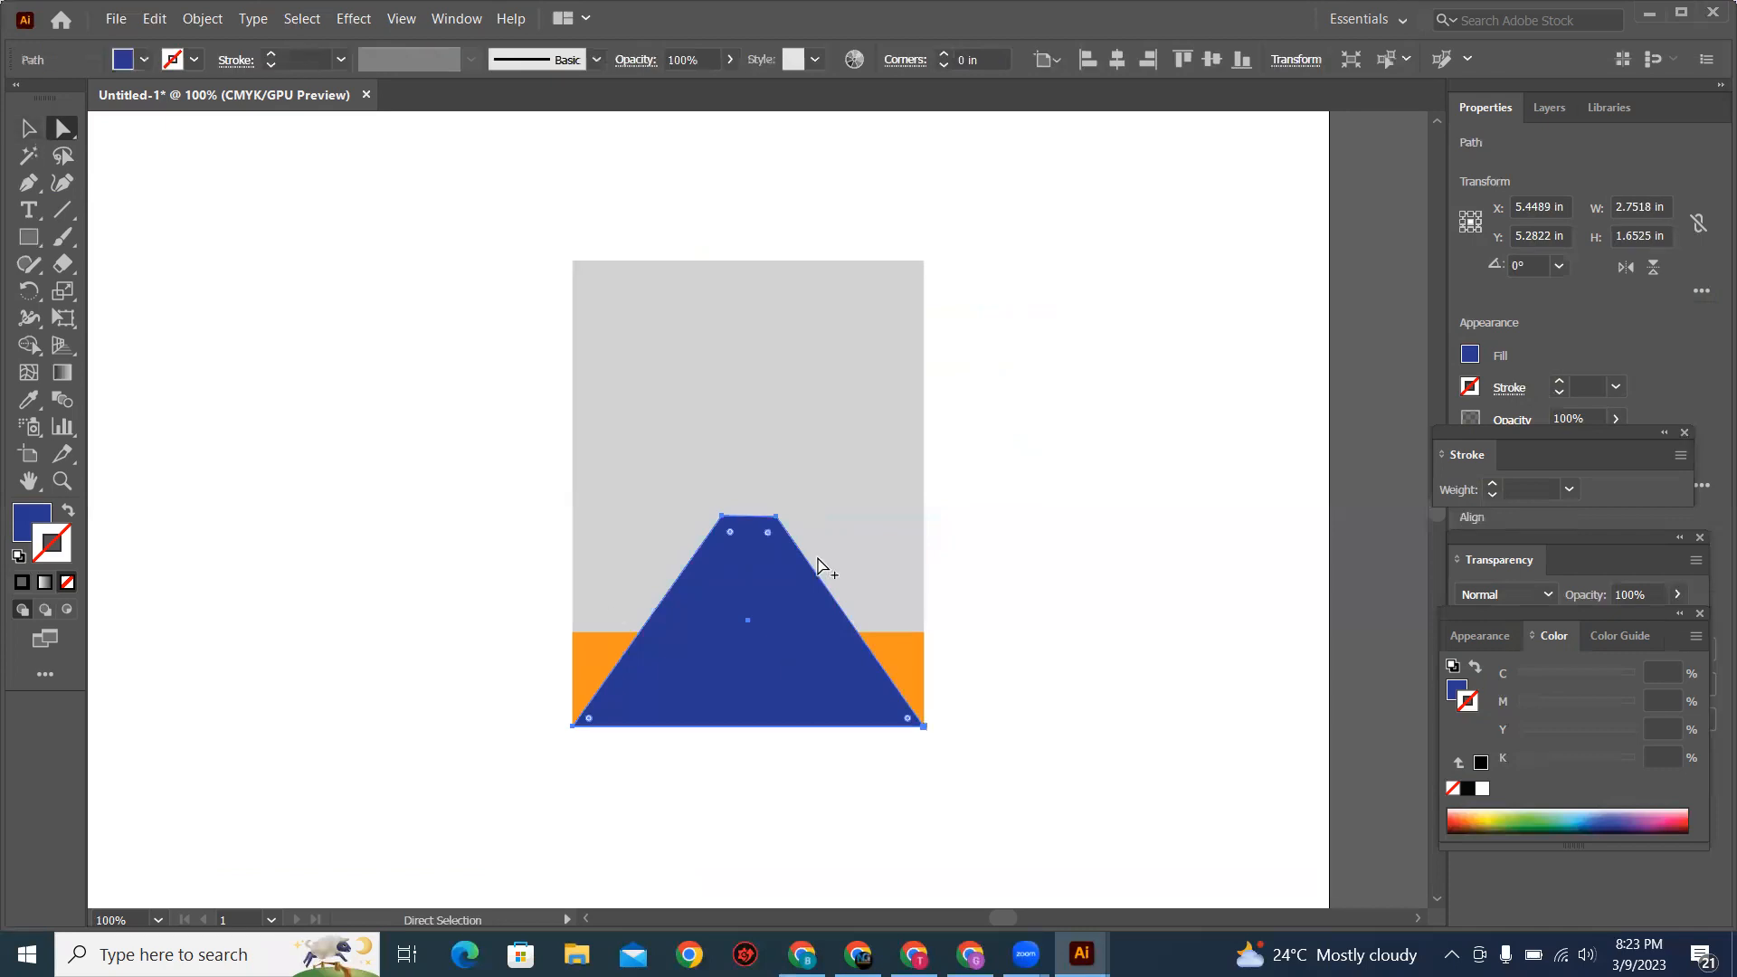
pyautogui.hotkey('alt', 'Tab')
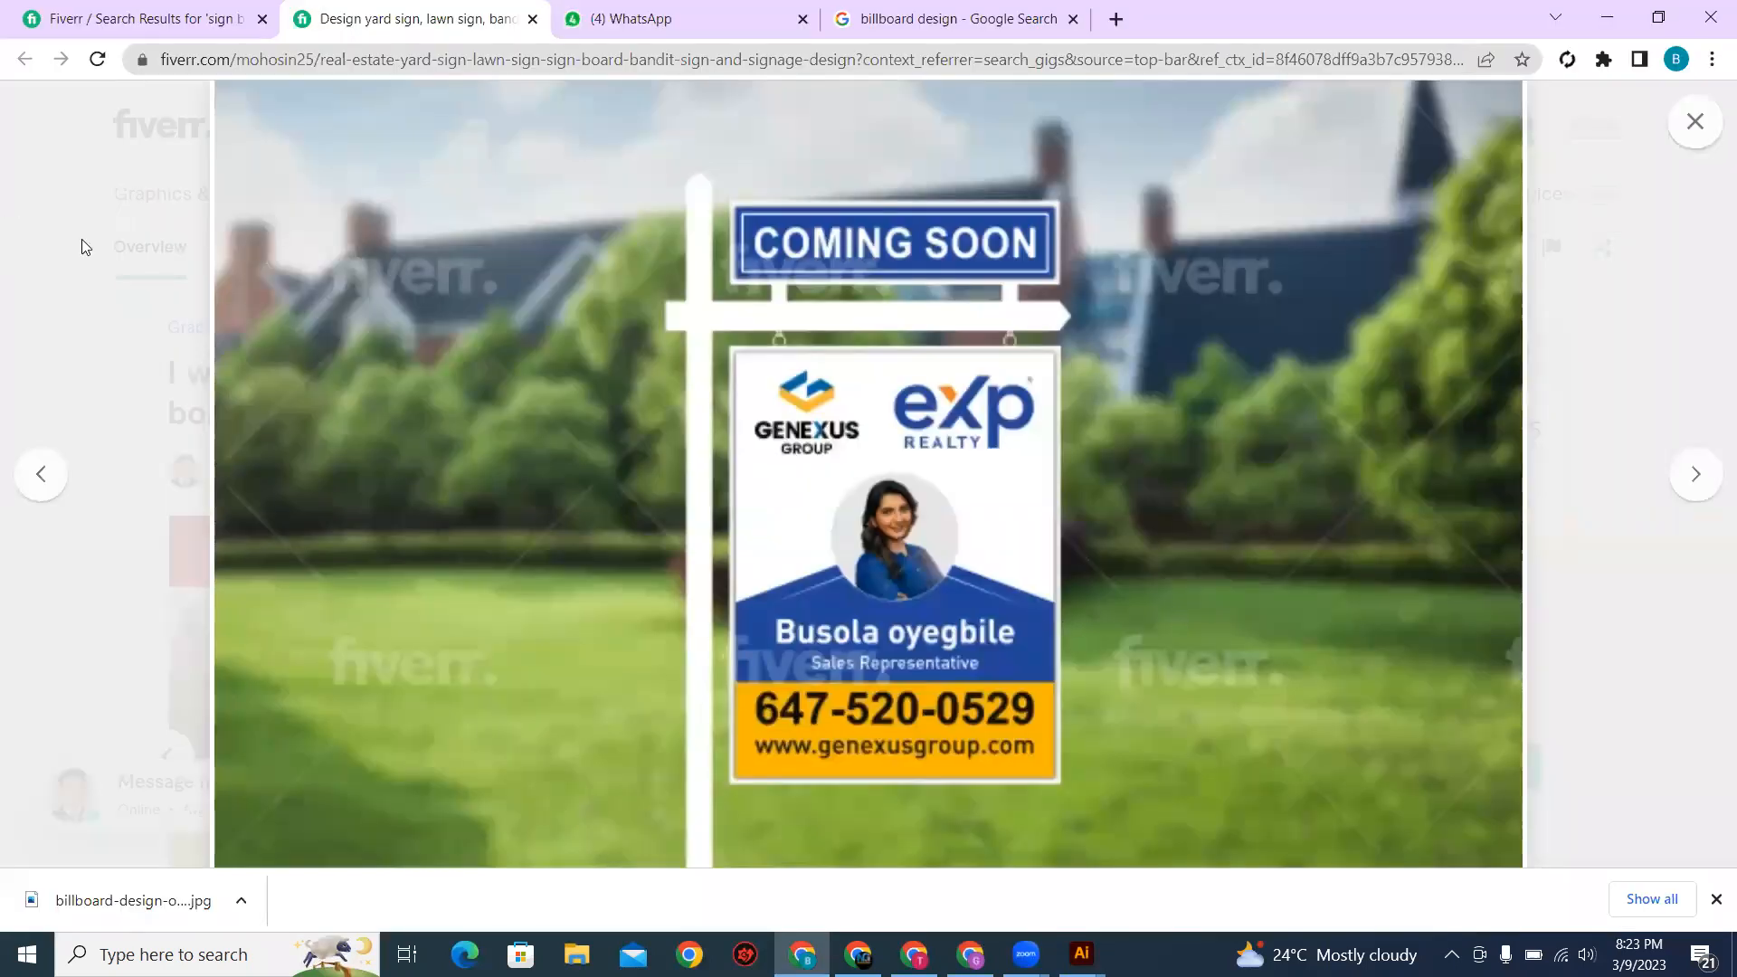
pyautogui.hotkey('alt', 'Tab')
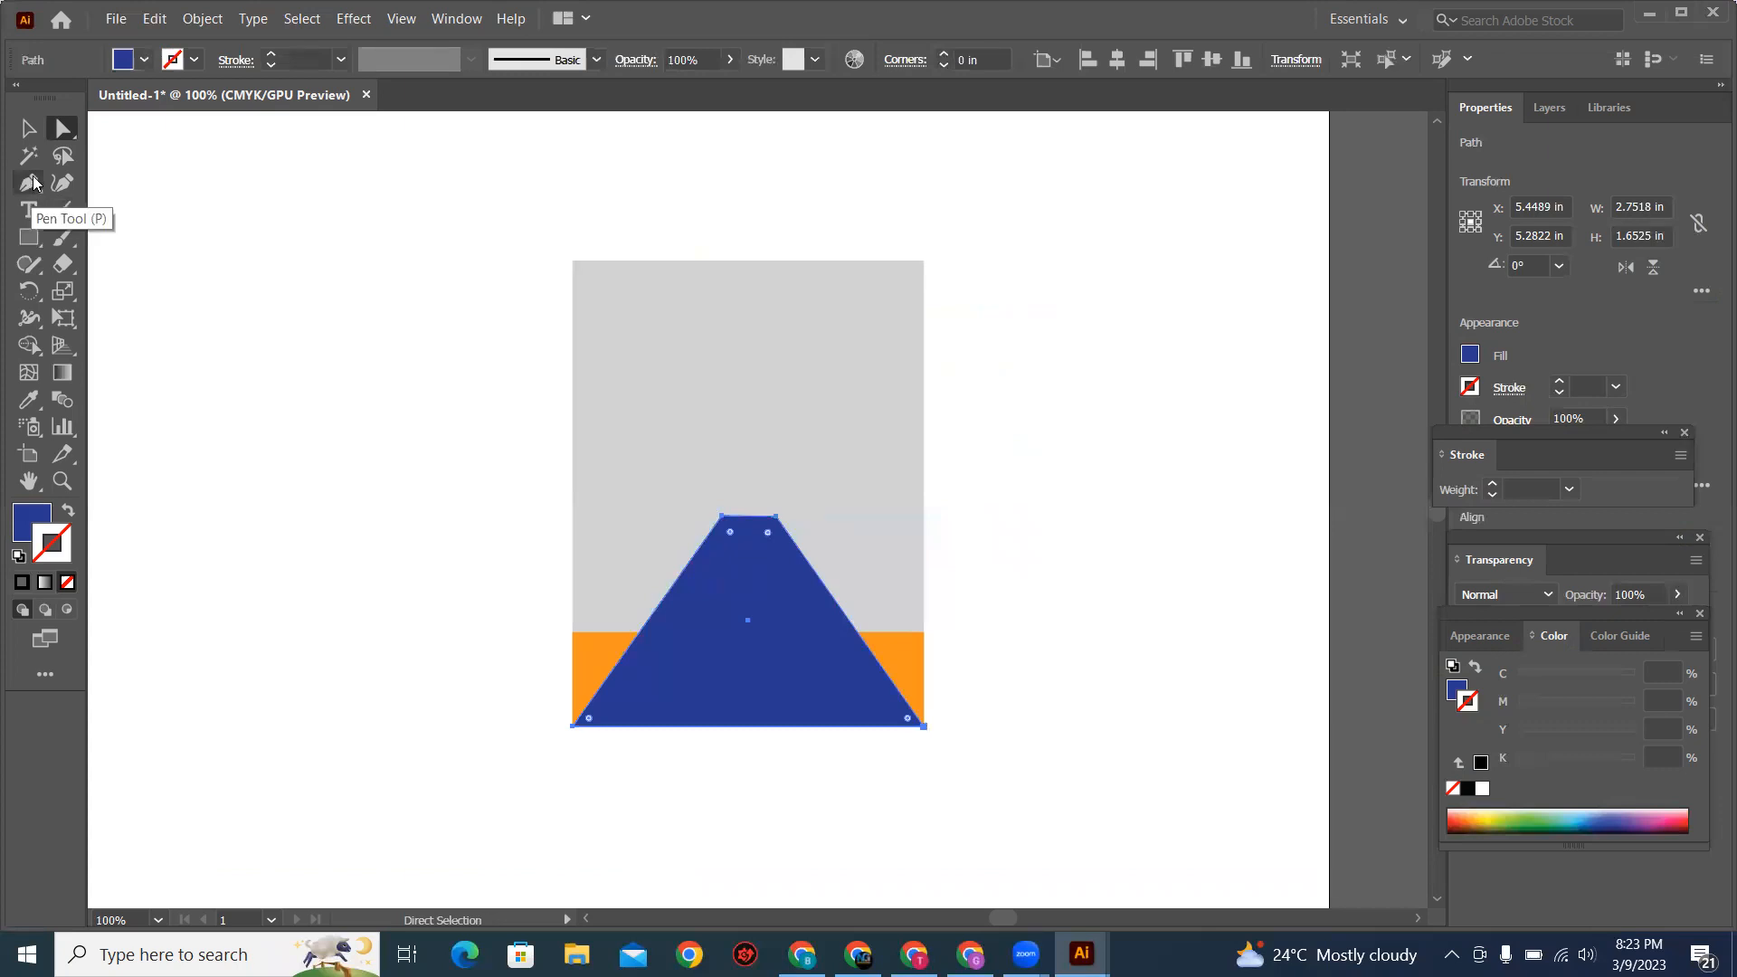
pyautogui.rightClick(32, 182)
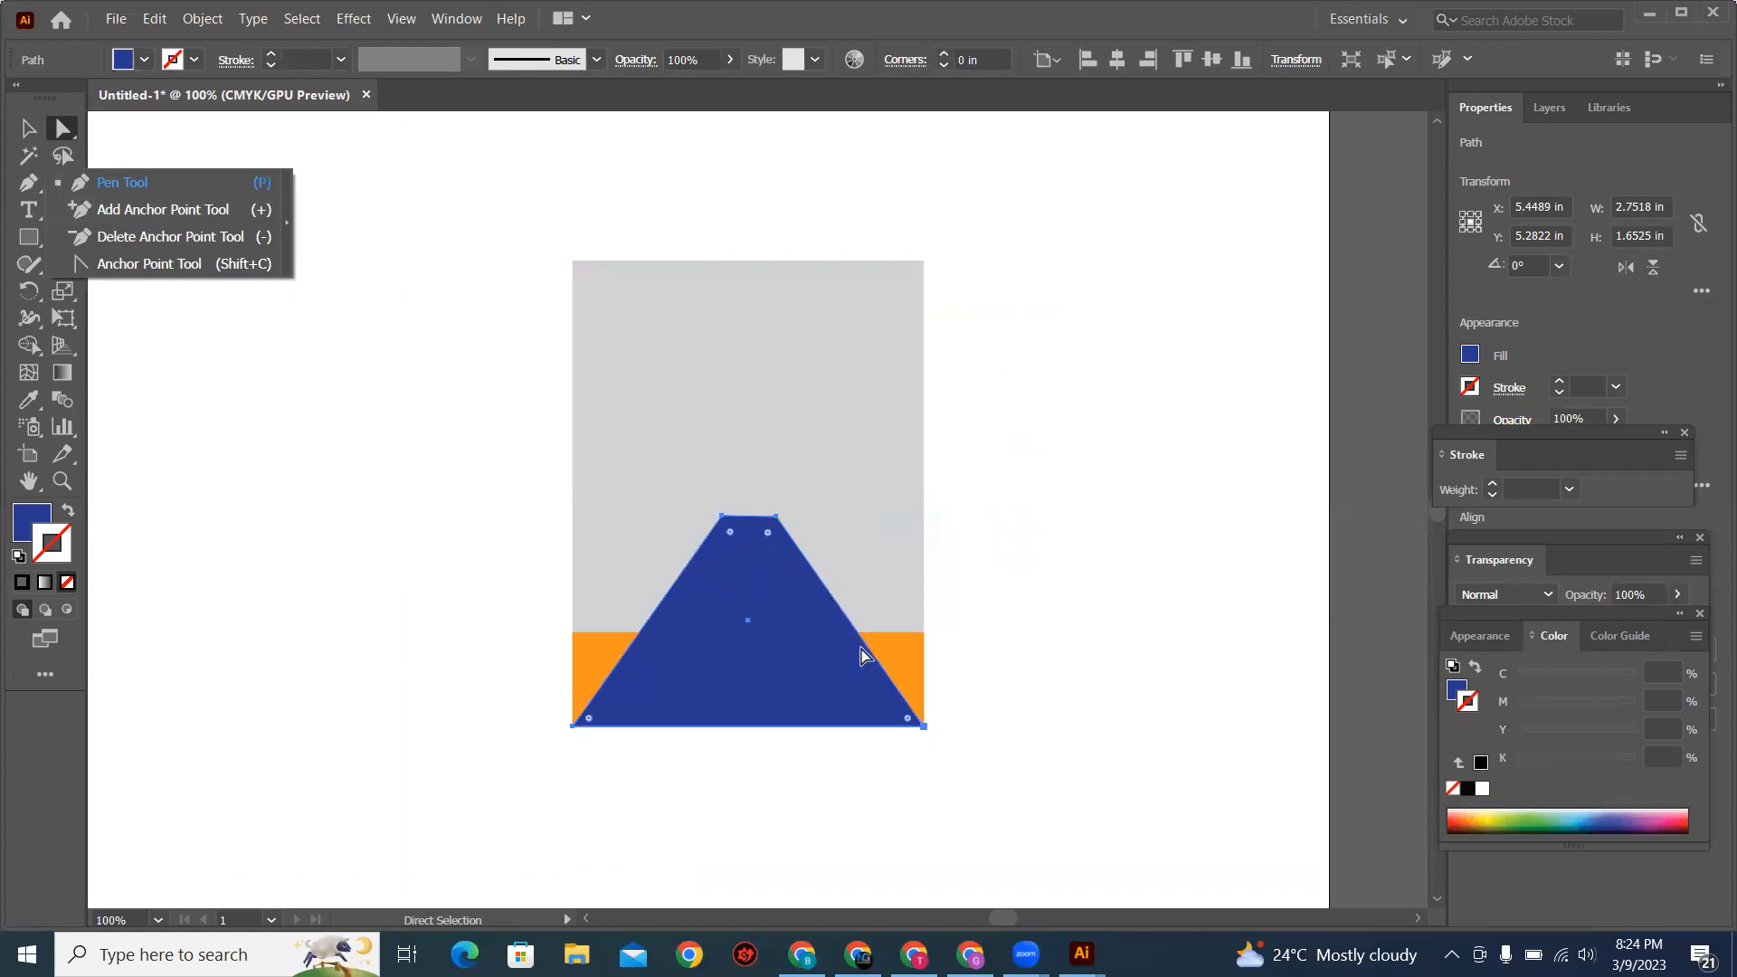
pyautogui.click(105, 214)
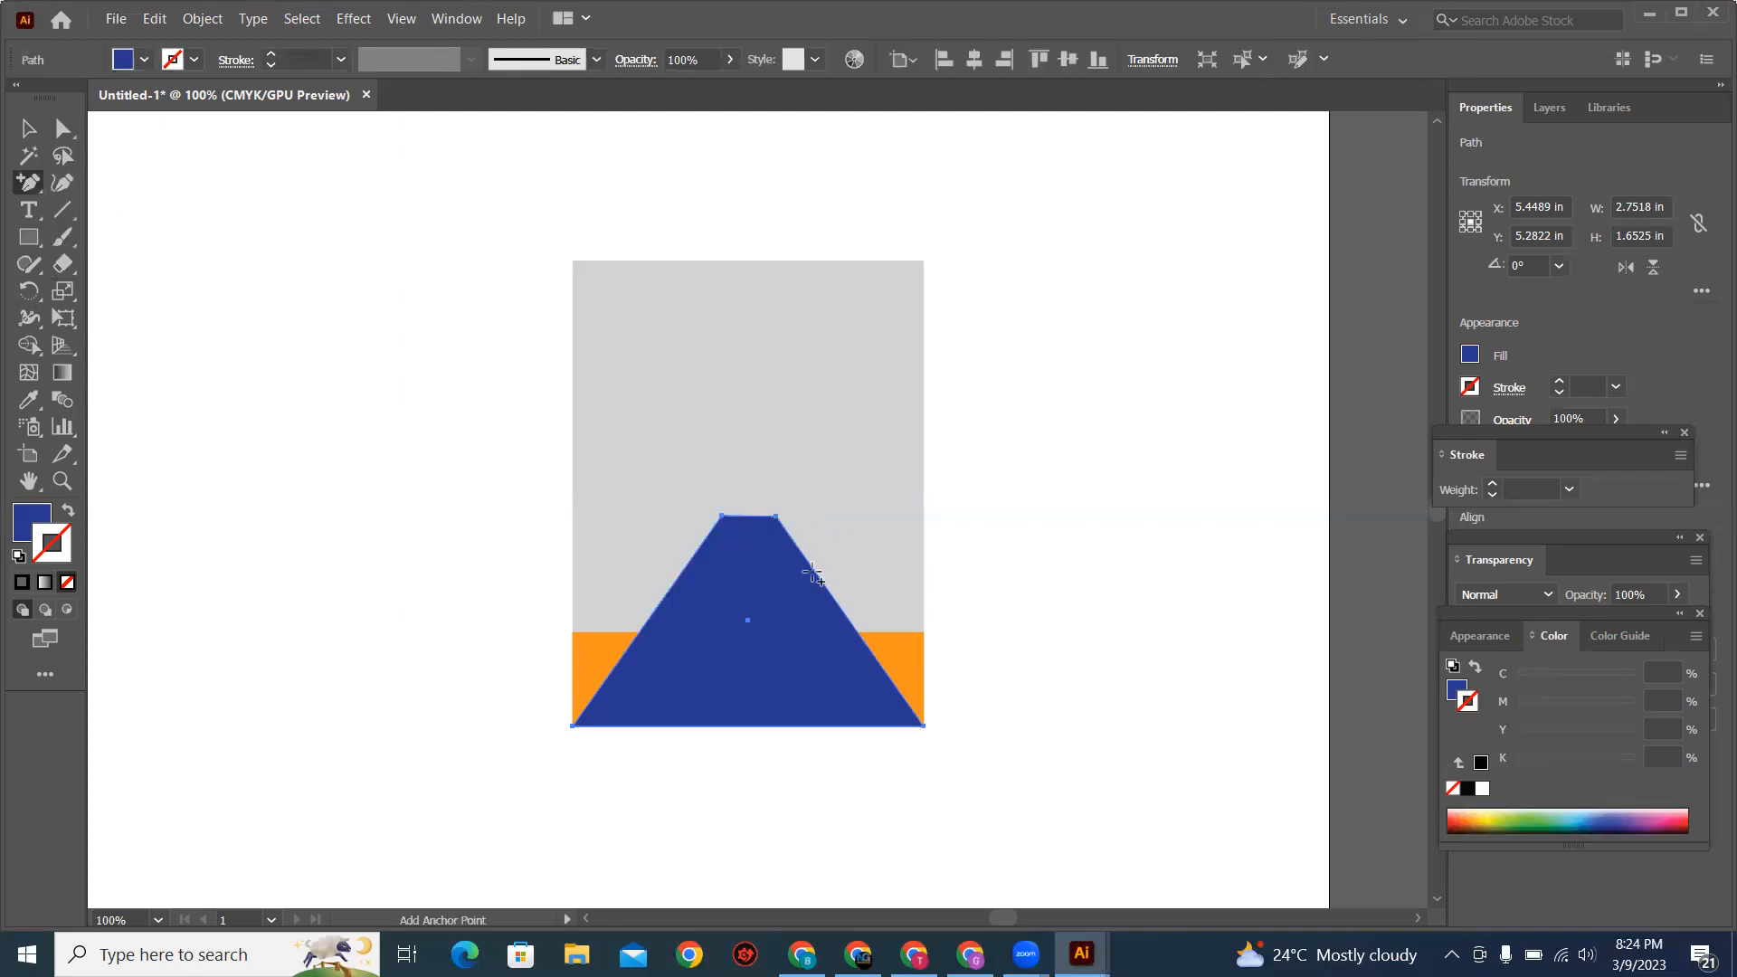
pyautogui.press('v')
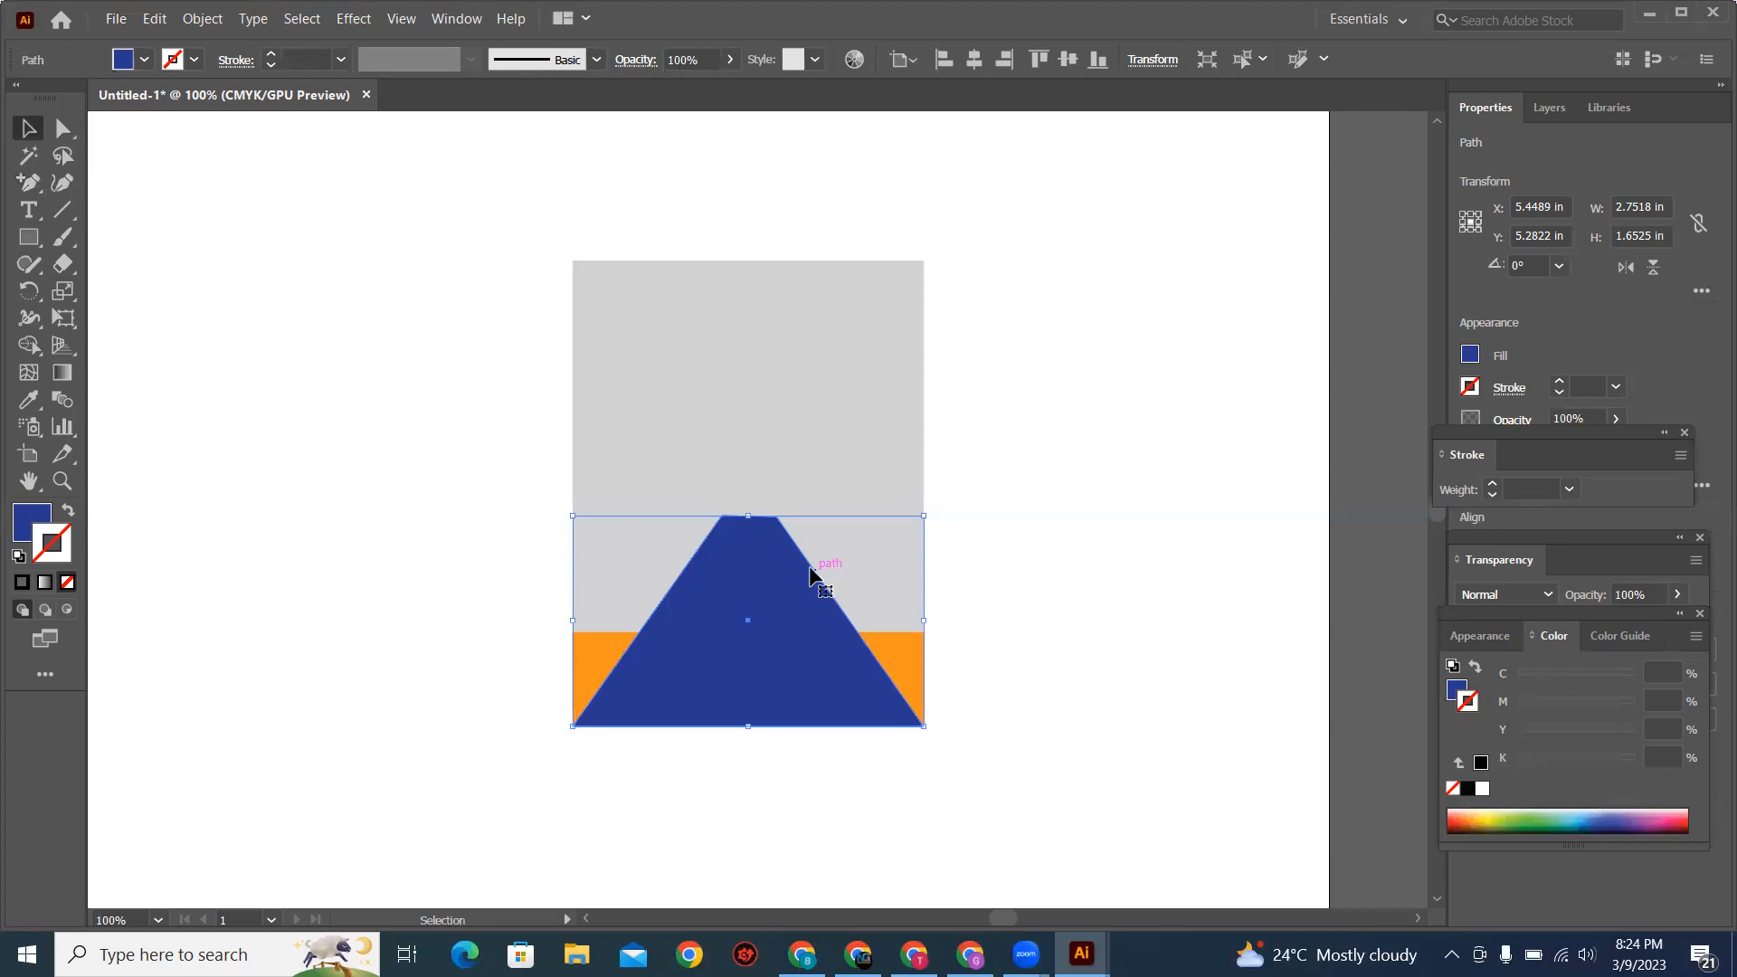
pyautogui.click(41, 190)
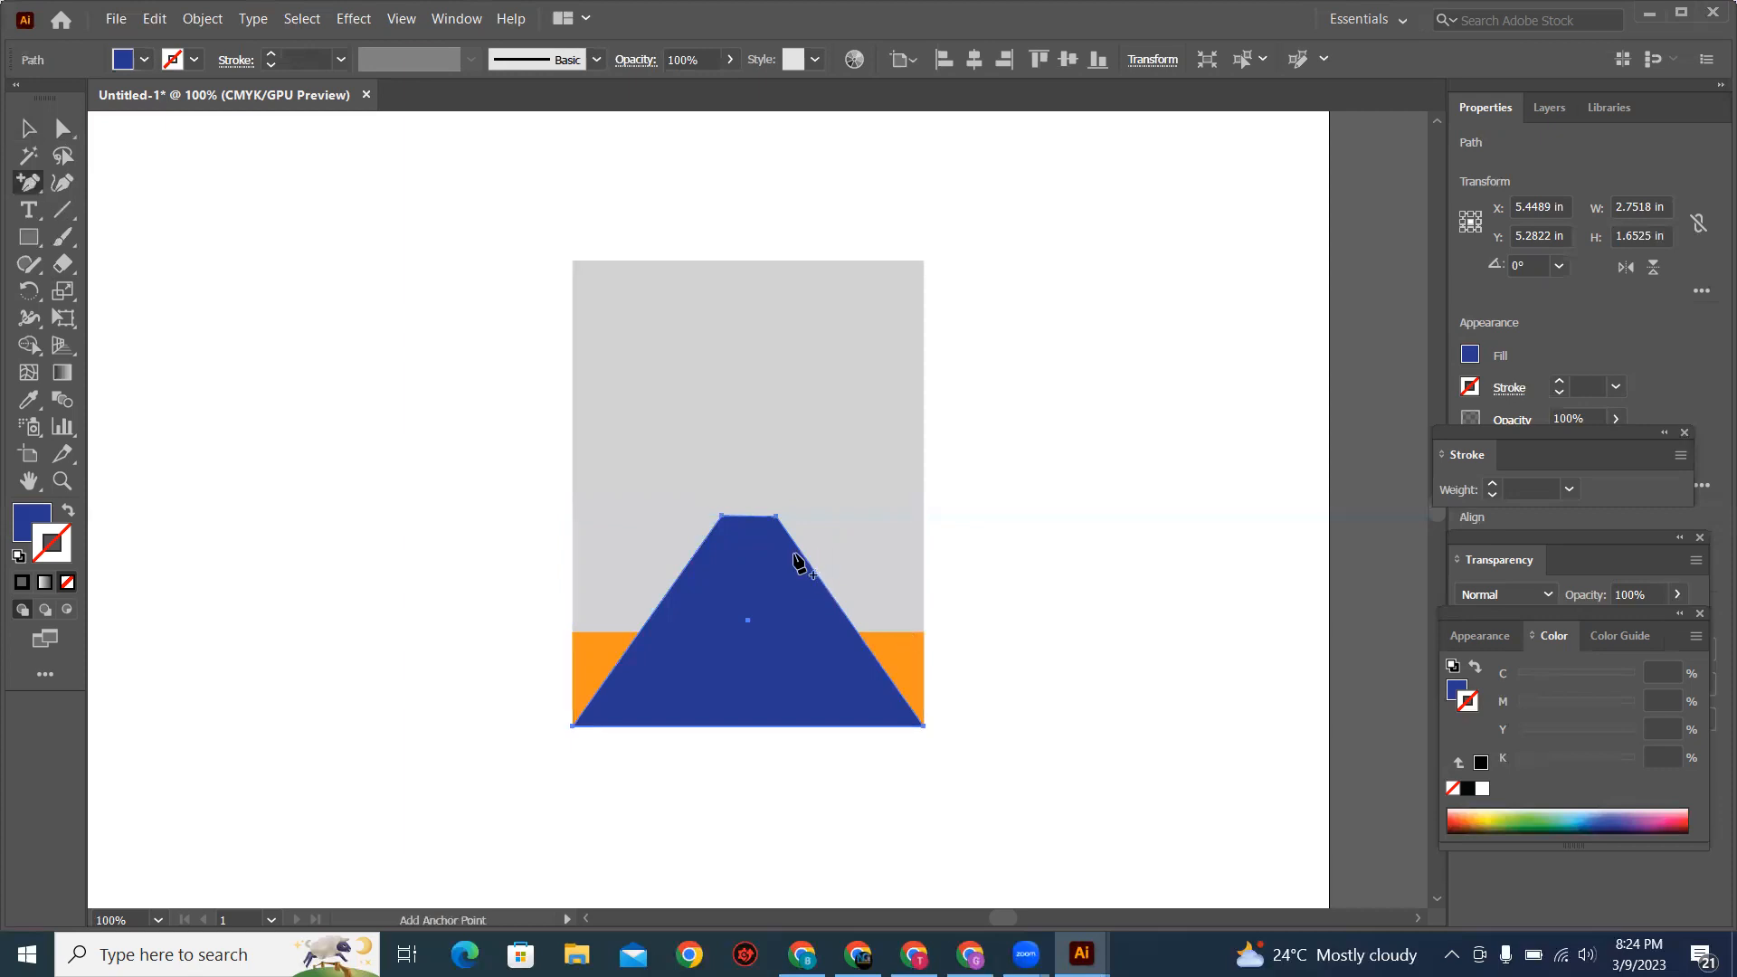
pyautogui.click(804, 556)
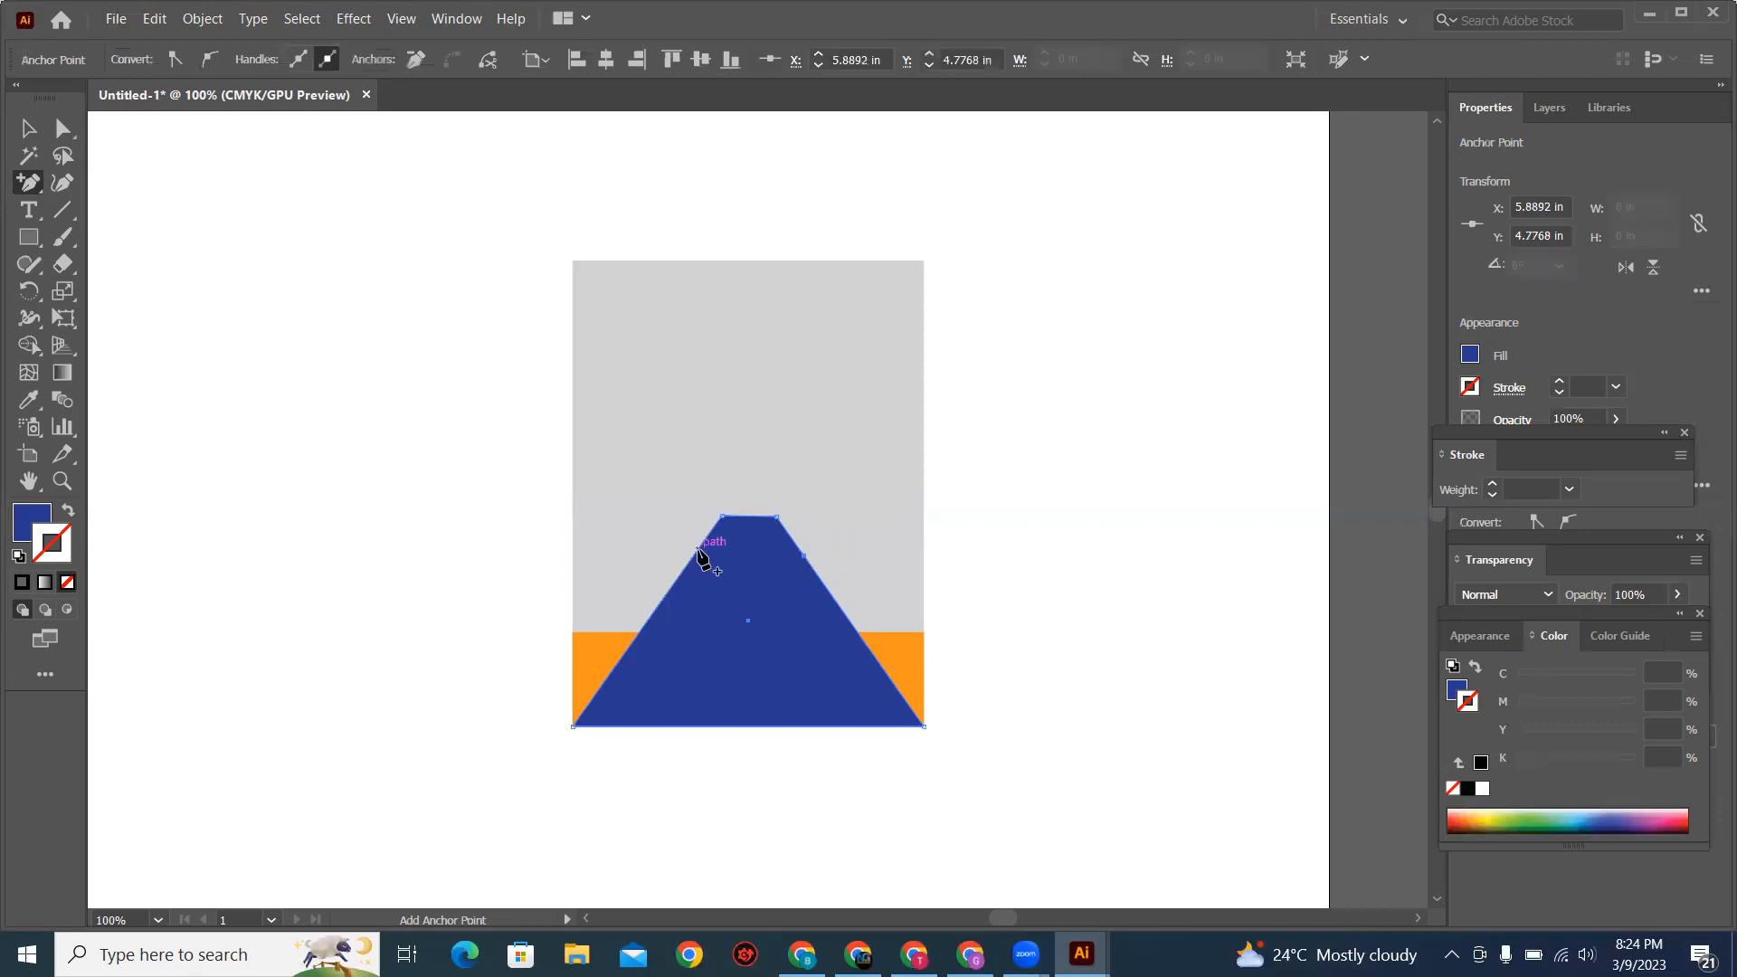
pyautogui.click(698, 548)
# Step: Move the added anchors out to the base's side edges and bring both top anchors together at the horizontal centre as a shallow V
pyautogui.click(58, 130)
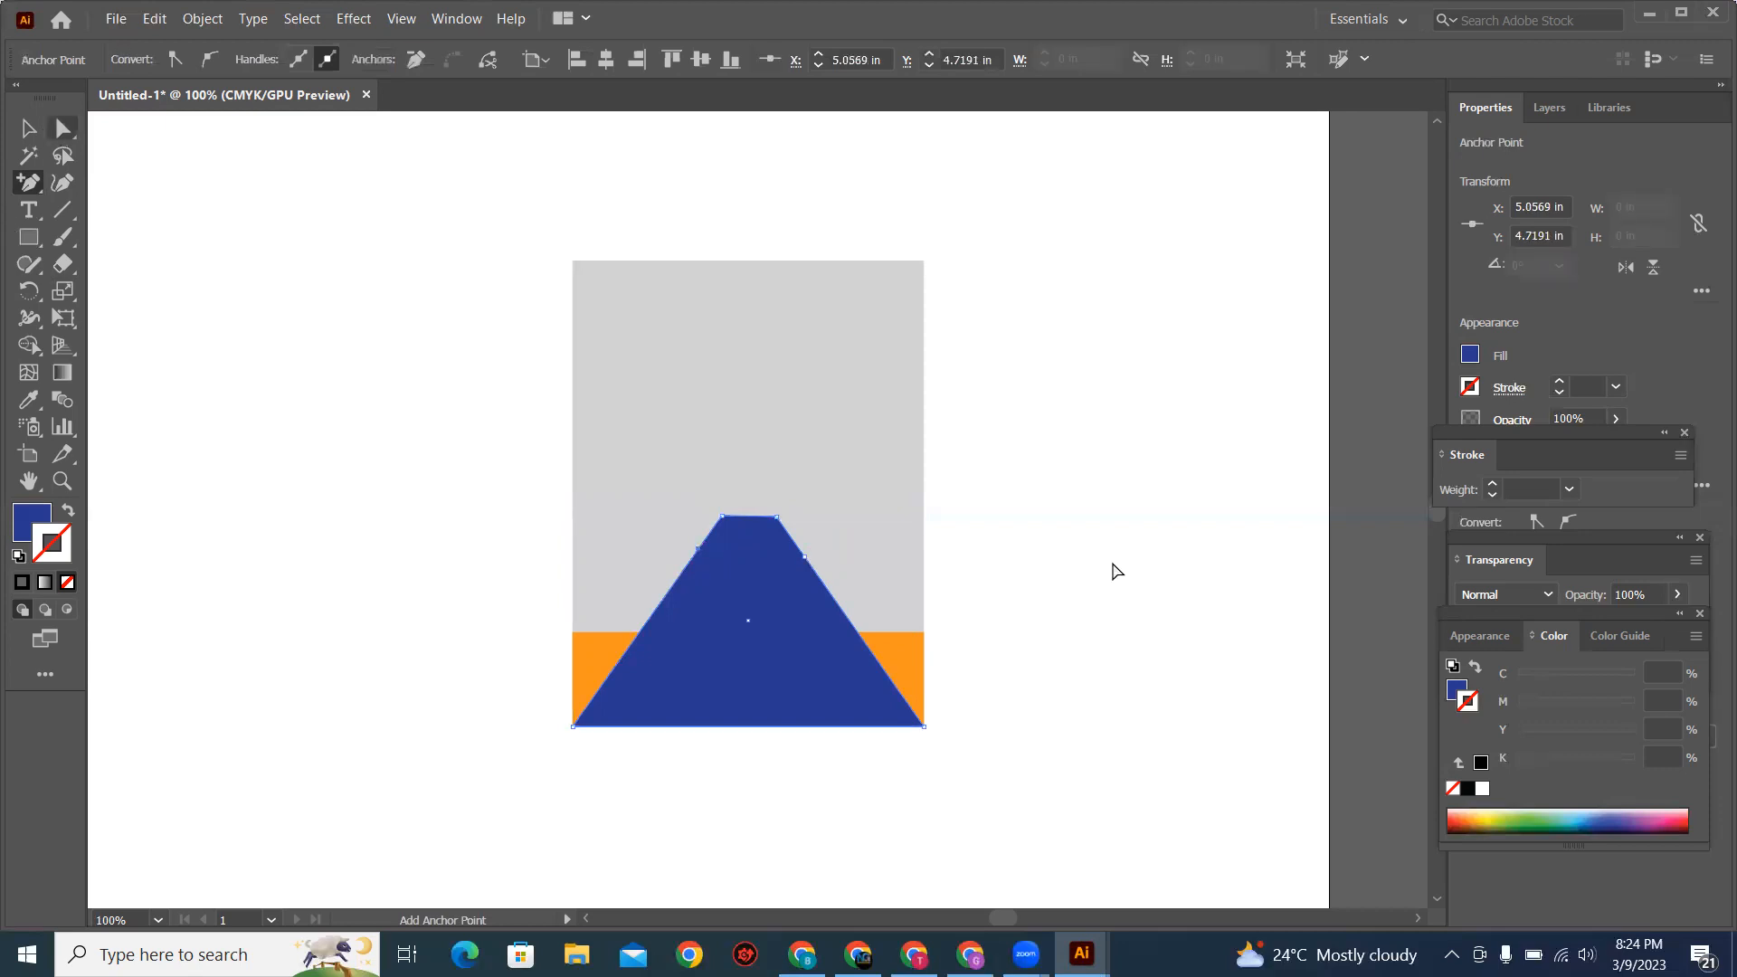
pyautogui.click(805, 557)
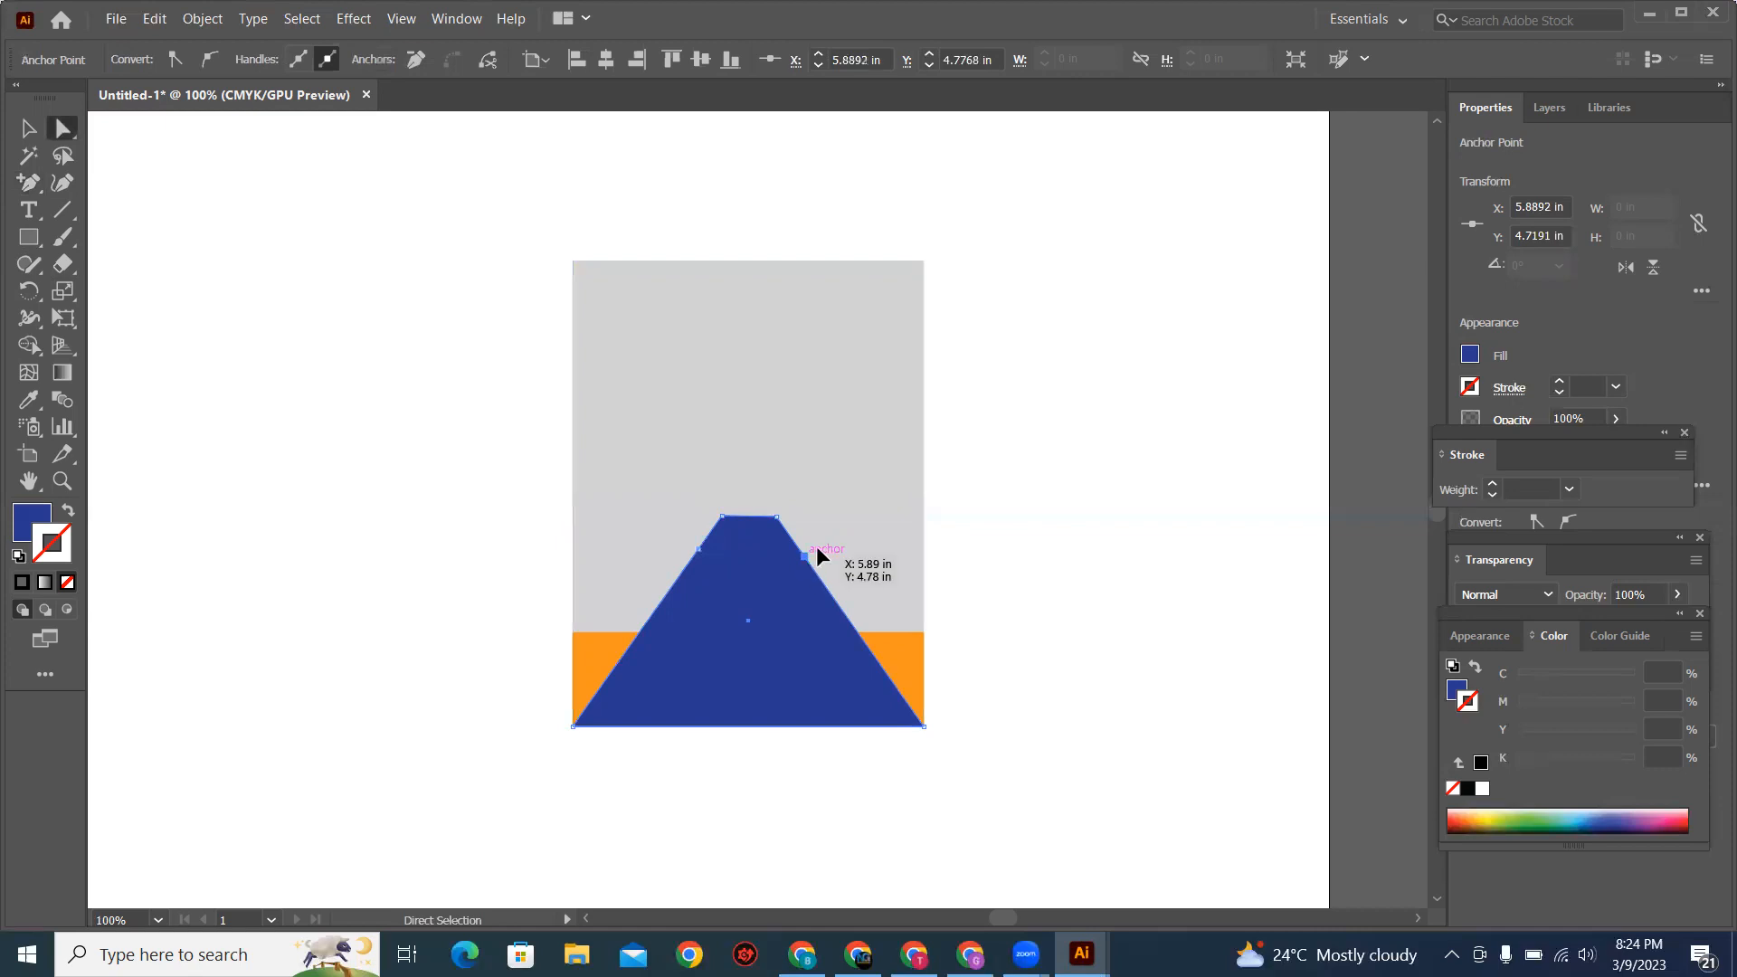
pyautogui.moveTo(887, 544); pyautogui.dragTo(574, 540)
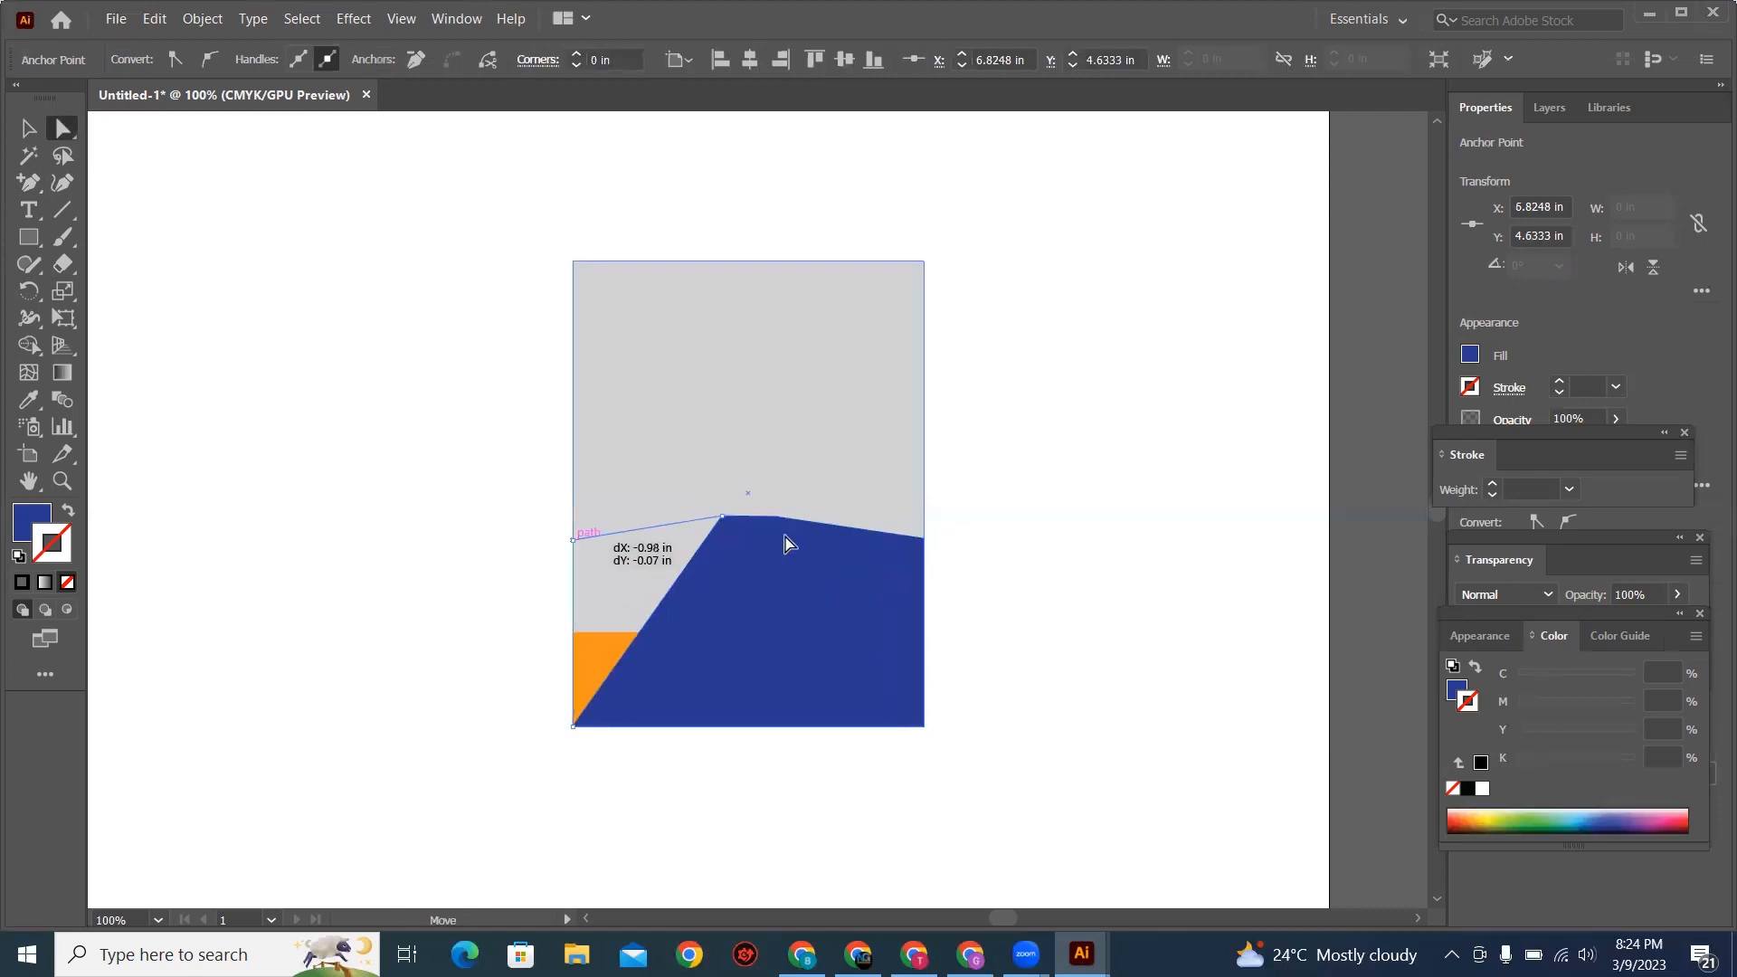
pyautogui.moveTo(775, 518); pyautogui.dragTo(749, 570)
pyautogui.moveTo(720, 564); pyautogui.dragTo(749, 571)
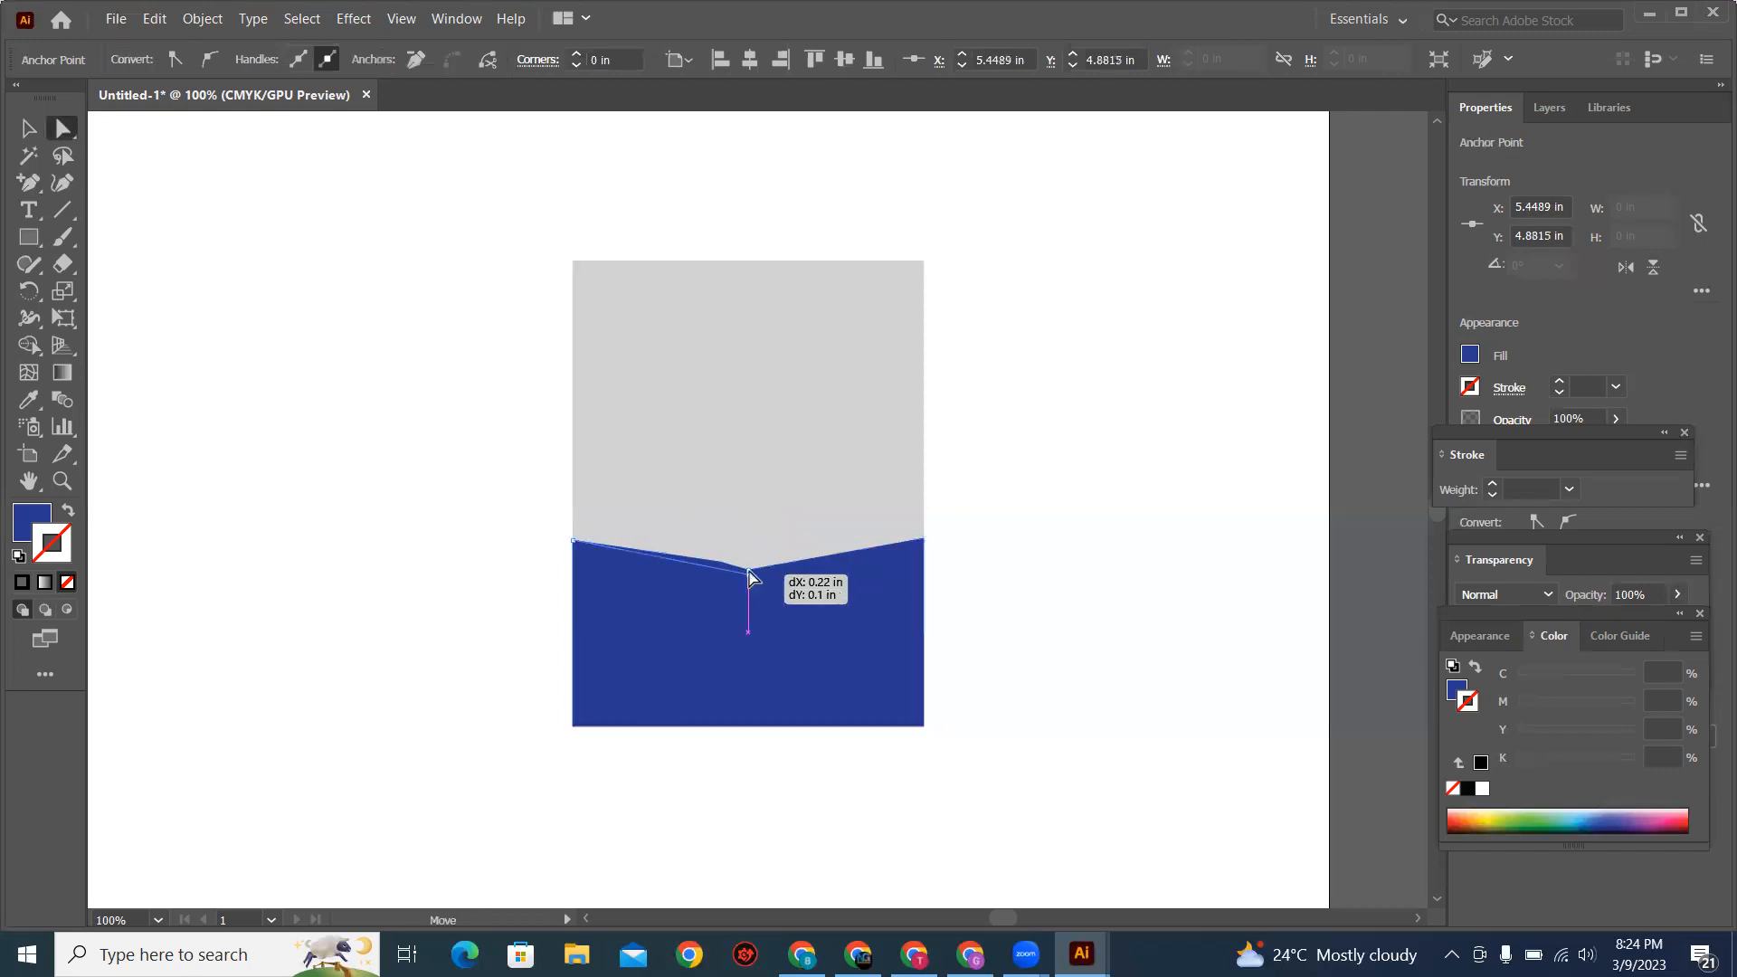
# Step: Send the blue V-notched shape backward behind the orange band and select both shapes
pyautogui.click(33, 129)
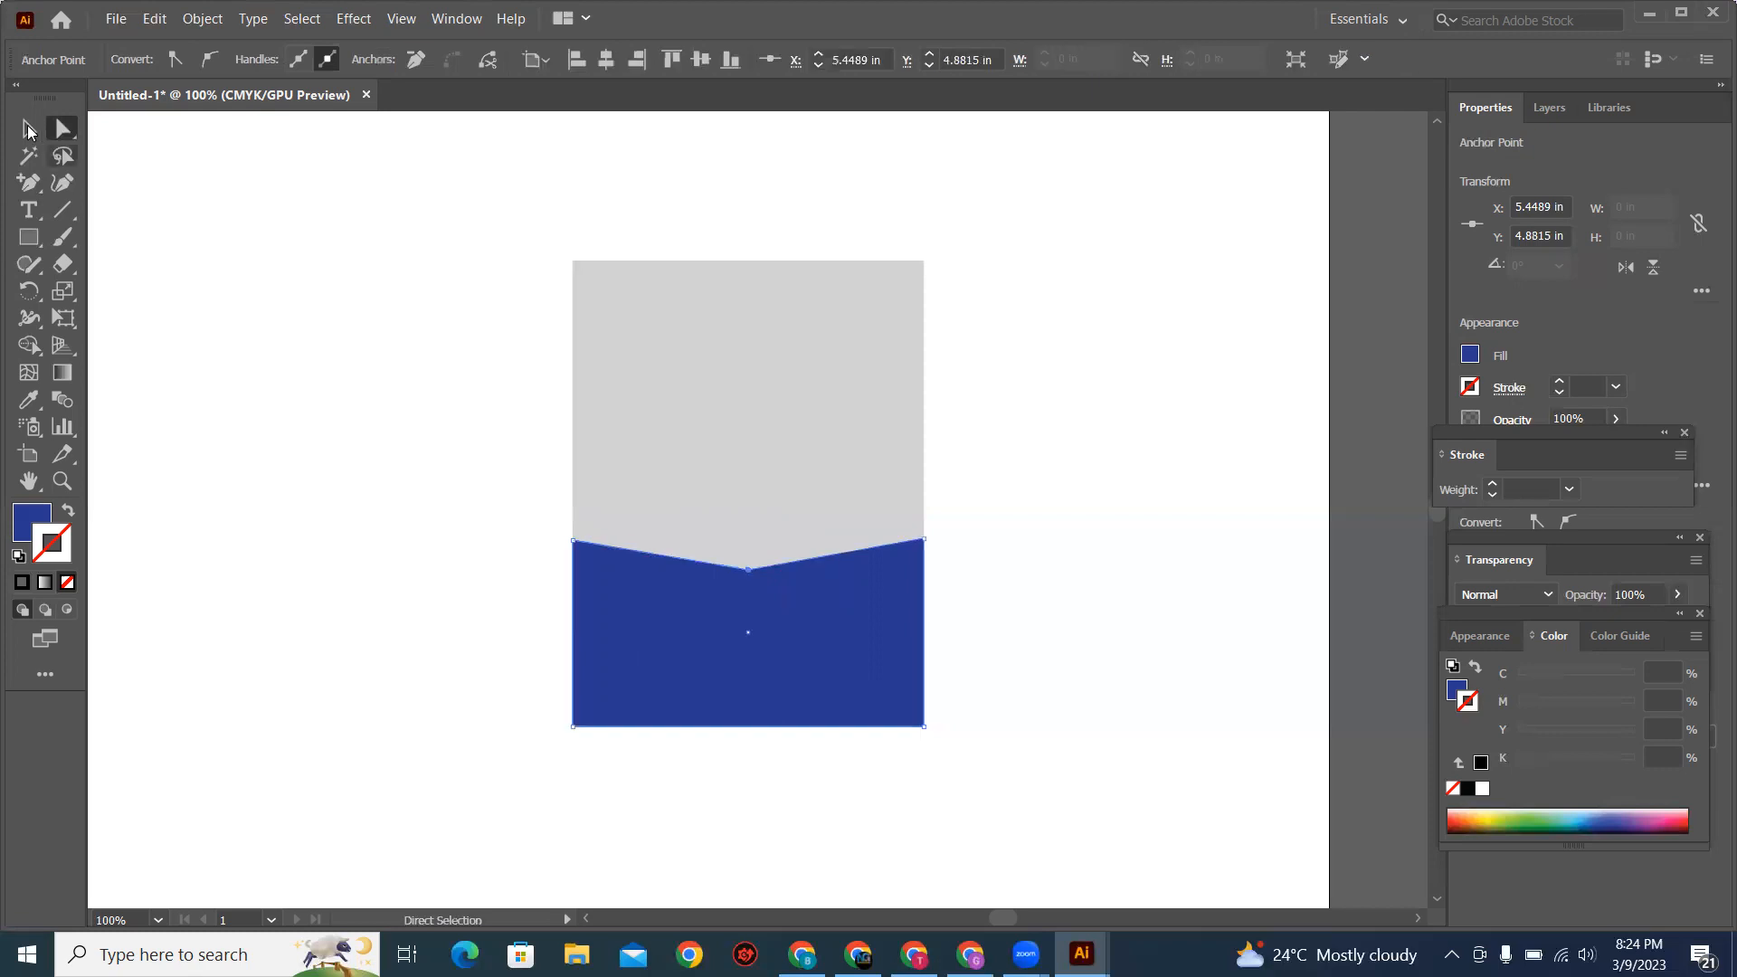
pyautogui.click(625, 717)
pyautogui.hotkey('ctrl', '[')
pyautogui.click(618, 748)
pyautogui.moveTo(1096, 664); pyautogui.dragTo(827, 680)
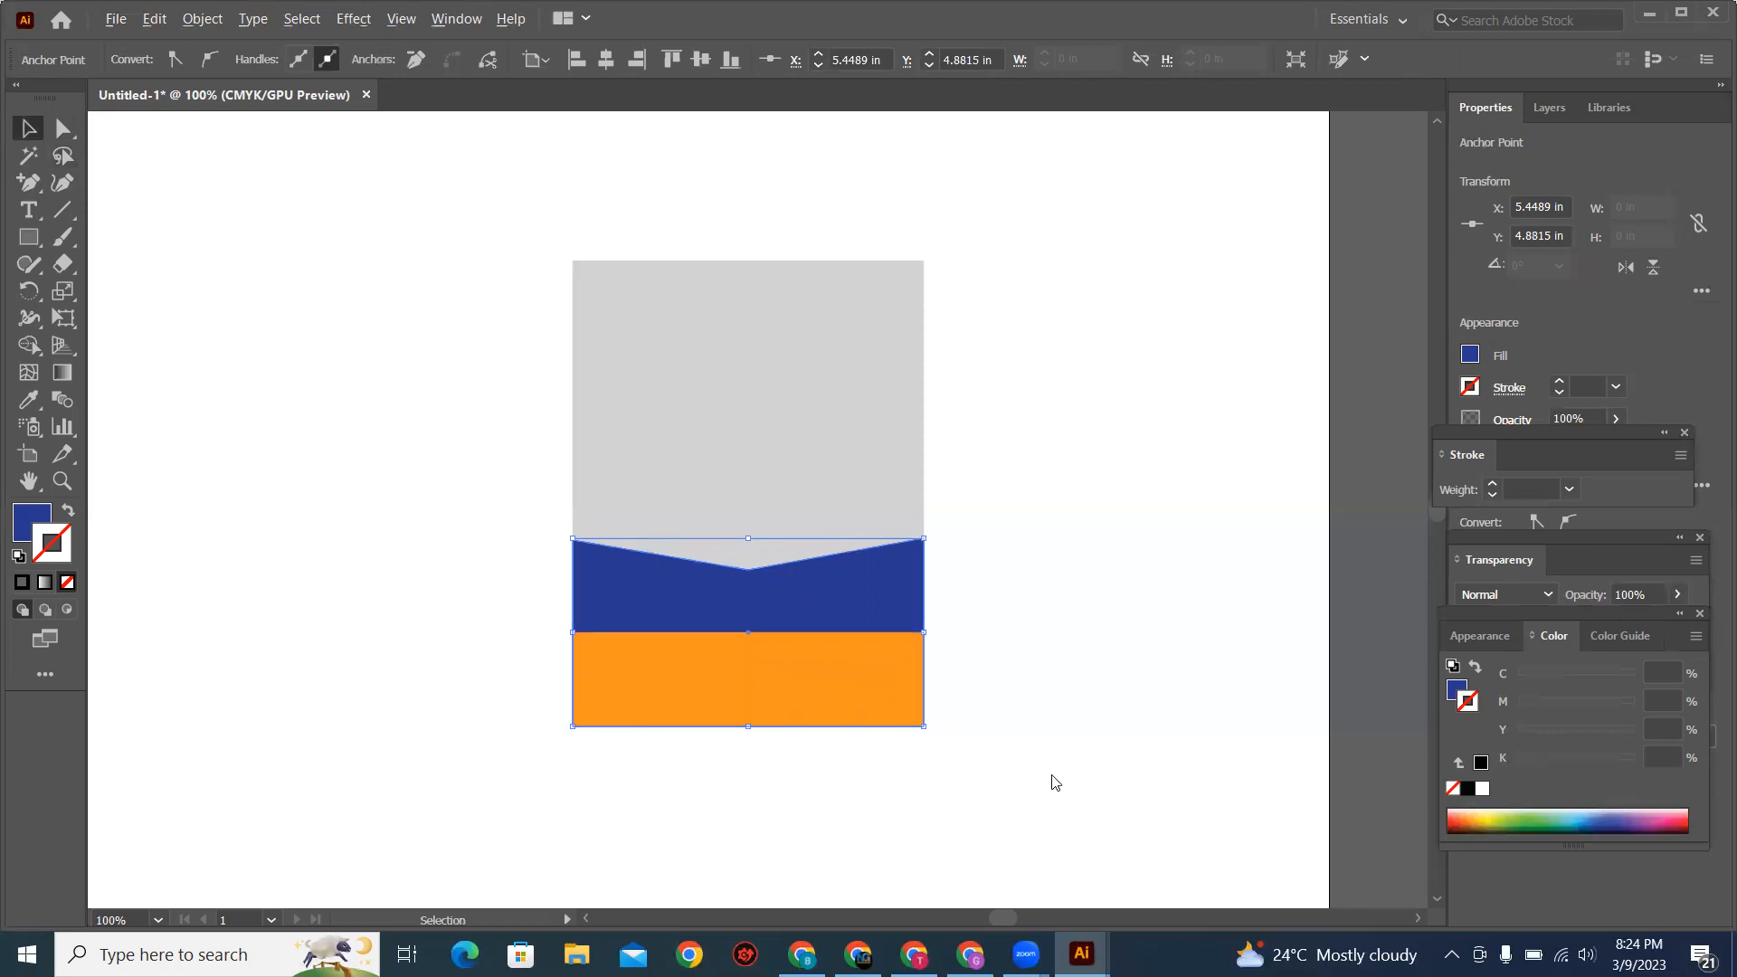
# Step: Check the reference sign's portrait circle and draw a circle about 1.17 in across, centred horizontally over the blue shape's V notch
pyautogui.hotkey('alt', 'Tab')
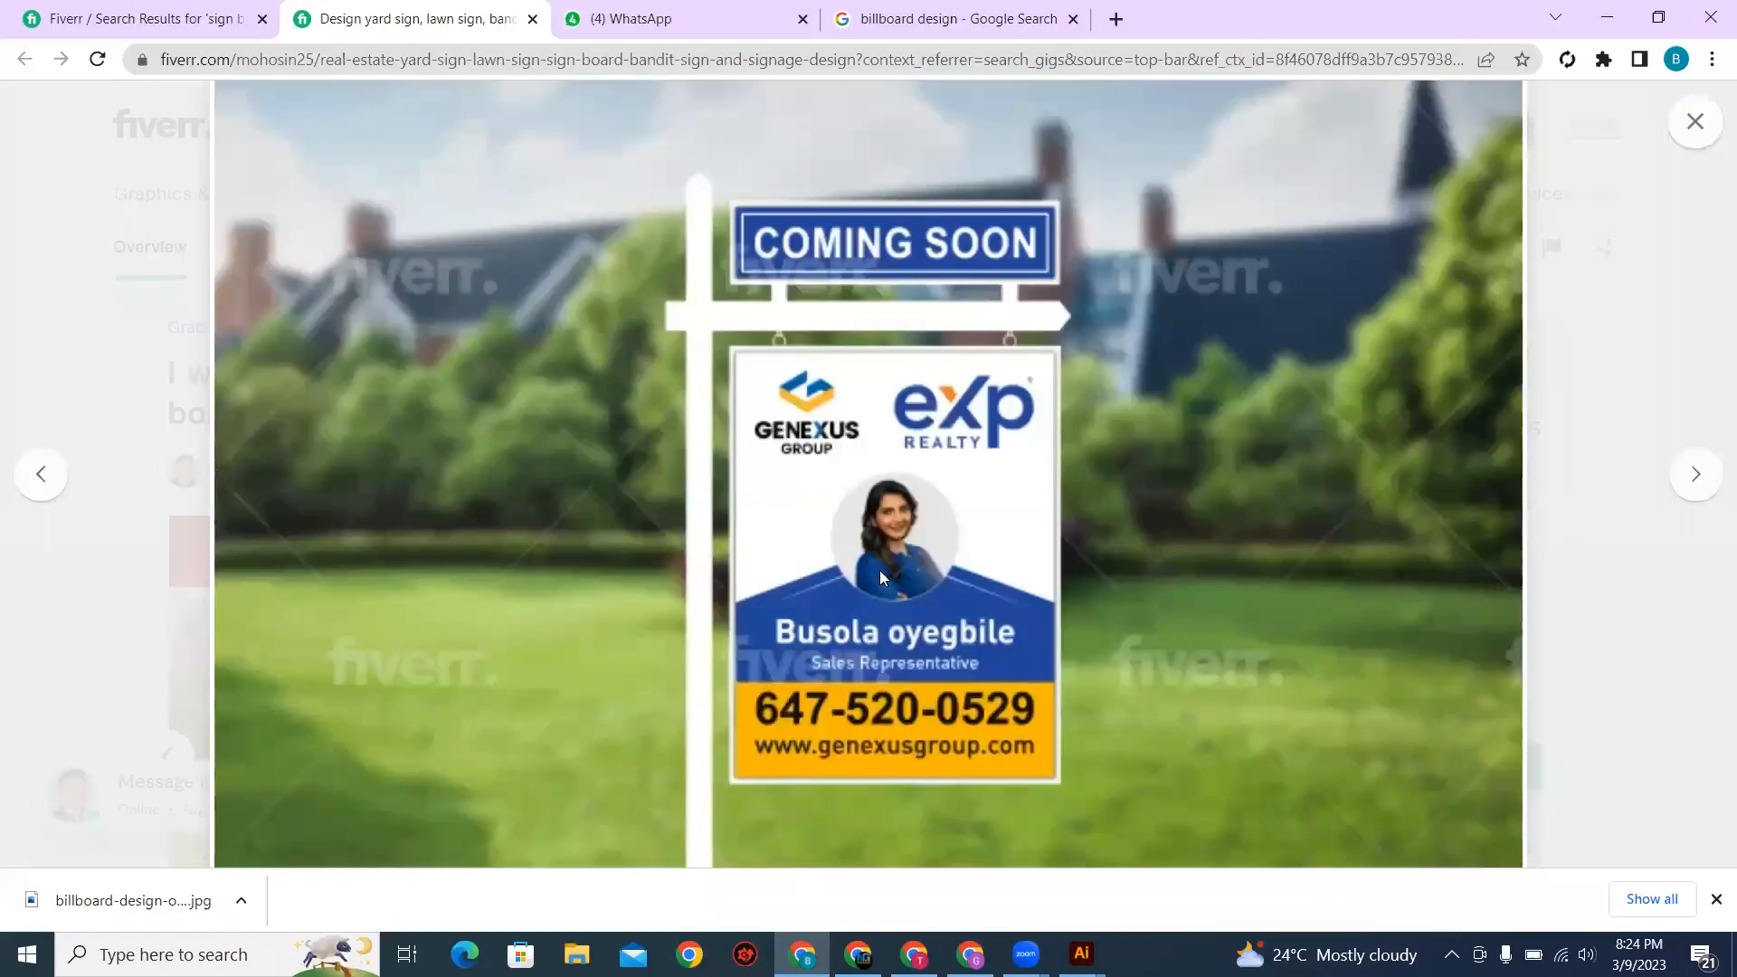
pyautogui.hotkey('alt', 'Tab')
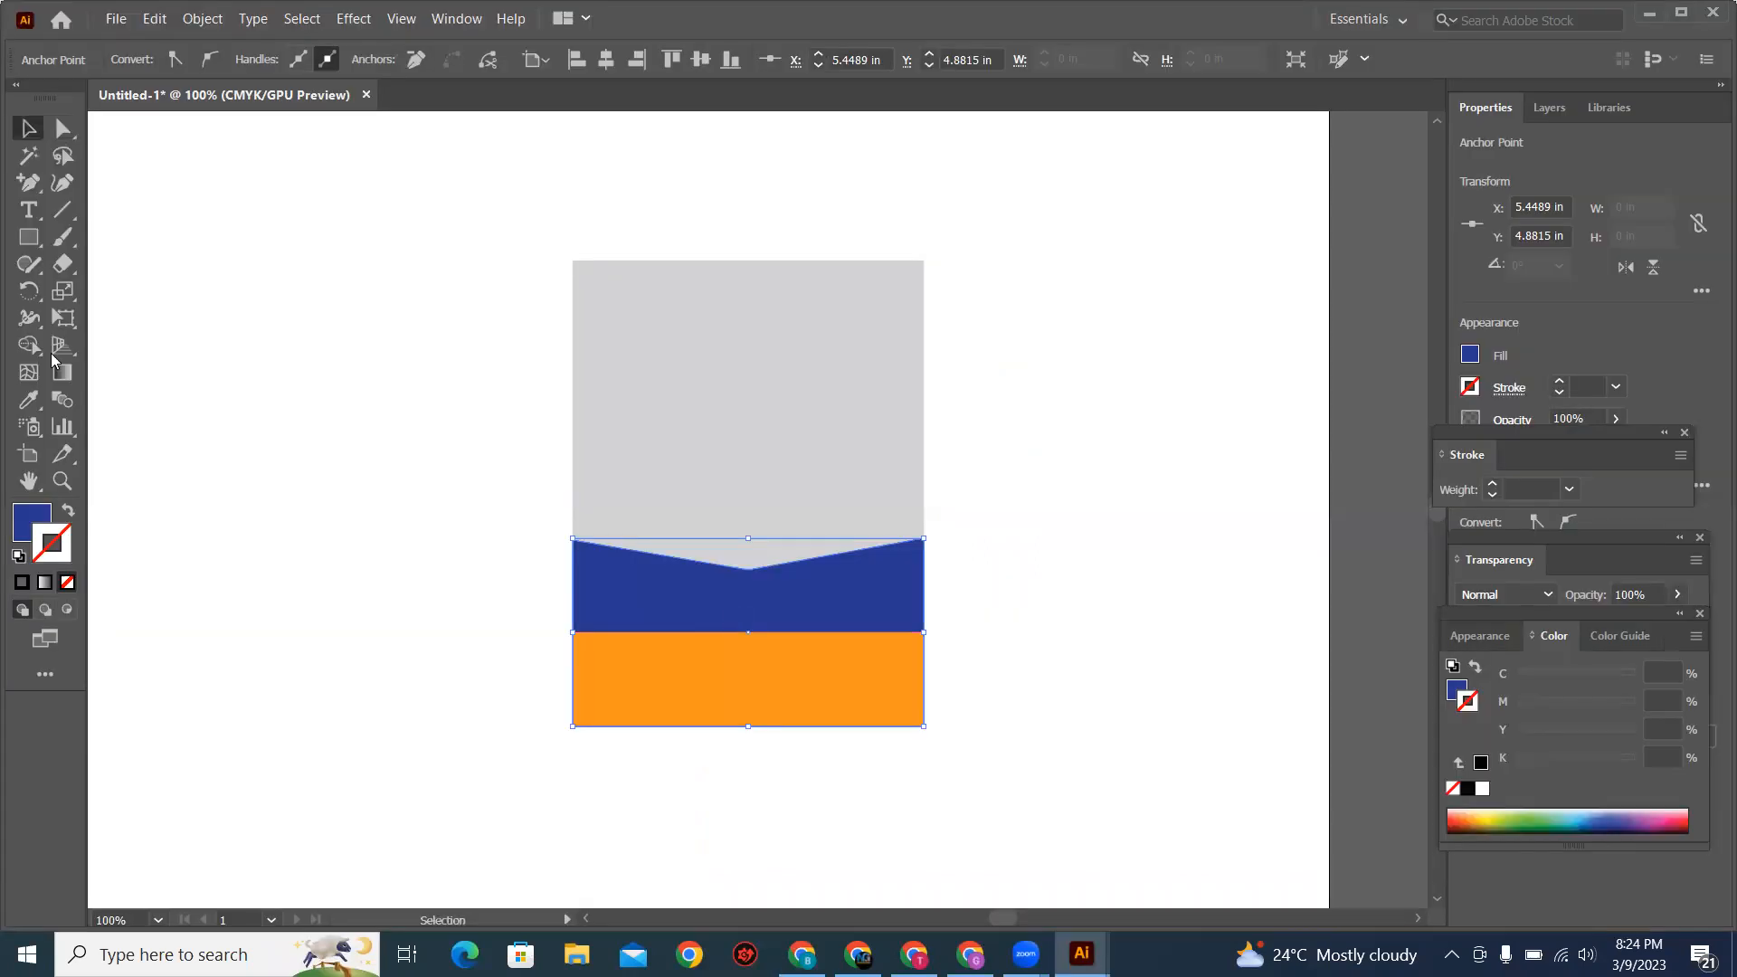
pyautogui.rightClick(33, 245)
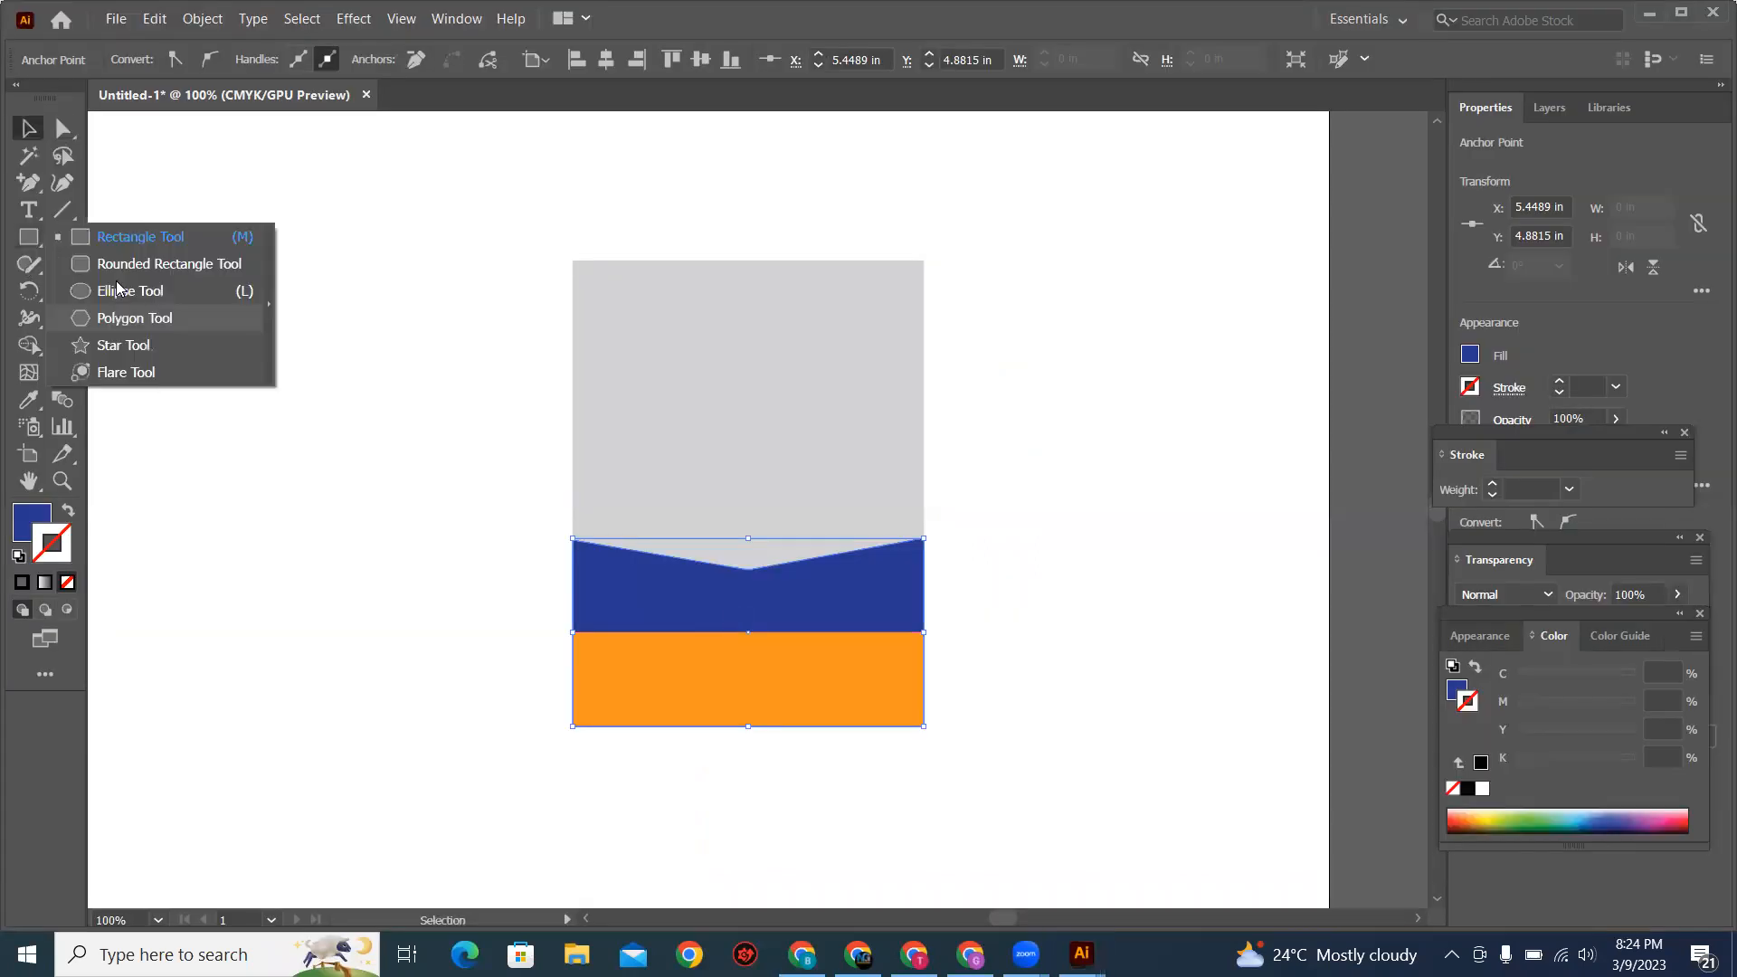
pyautogui.click(121, 292)
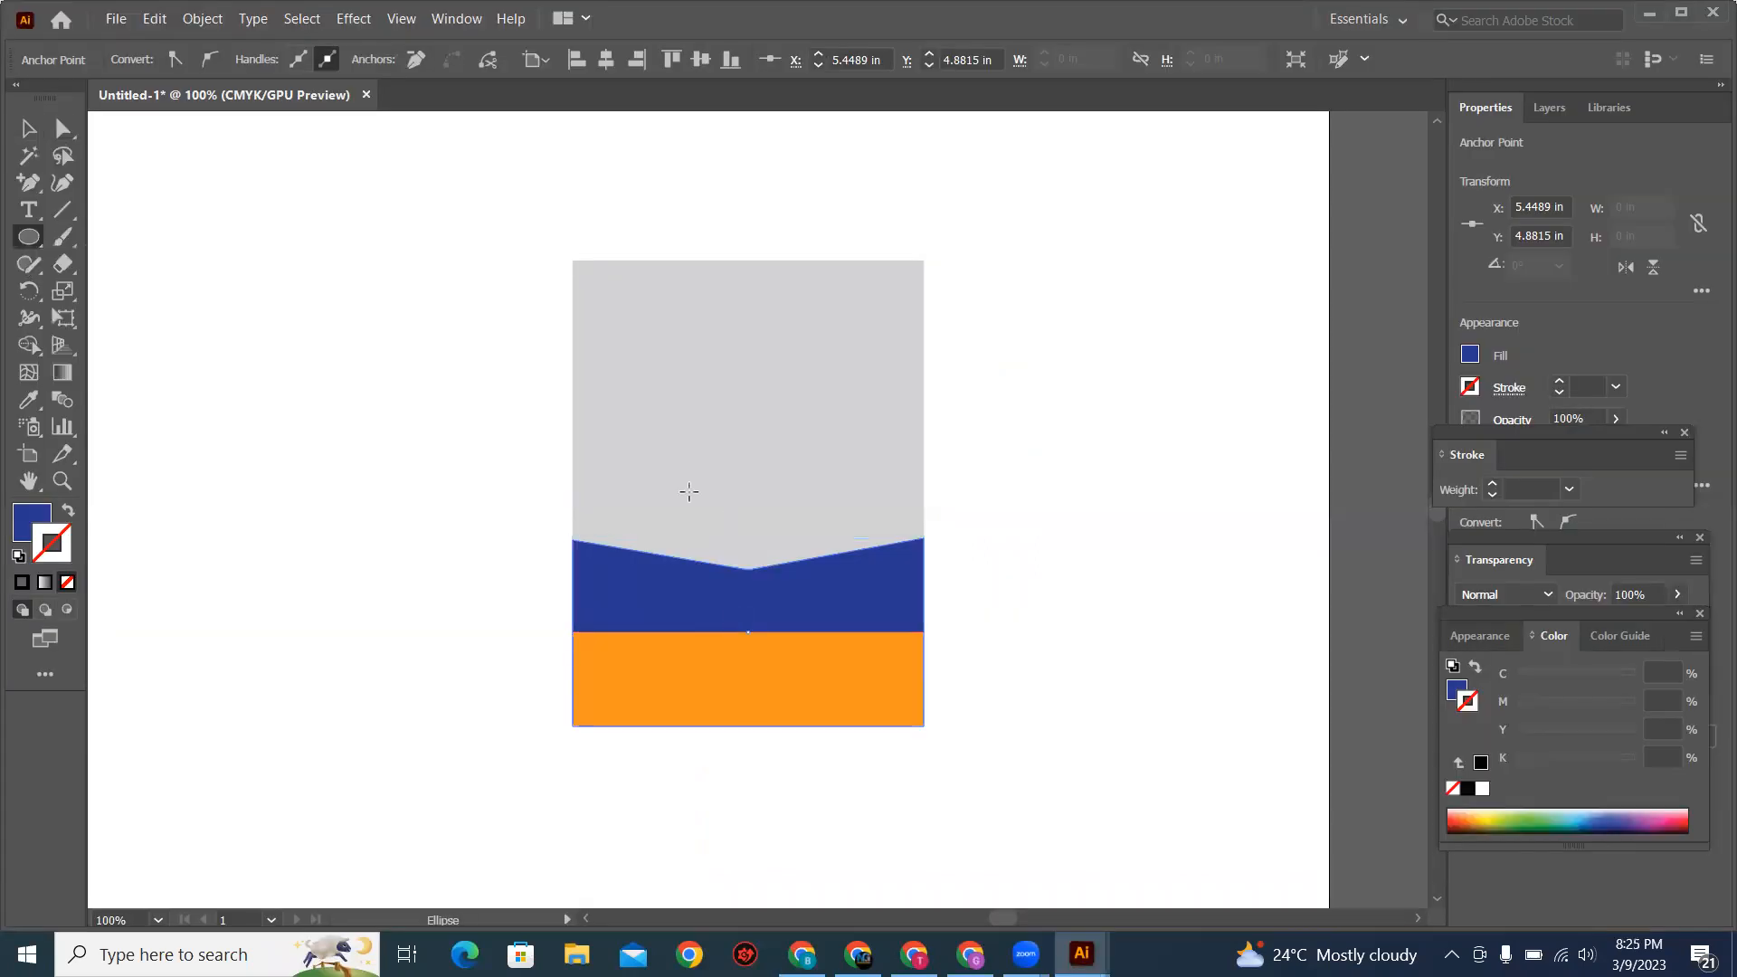
pyautogui.moveTo(699, 461); pyautogui.dragTo(797, 611)
pyautogui.press('v')
pyautogui.moveTo(784, 550); pyautogui.dragTo(1160, 494)
pyautogui.click(1160, 494)
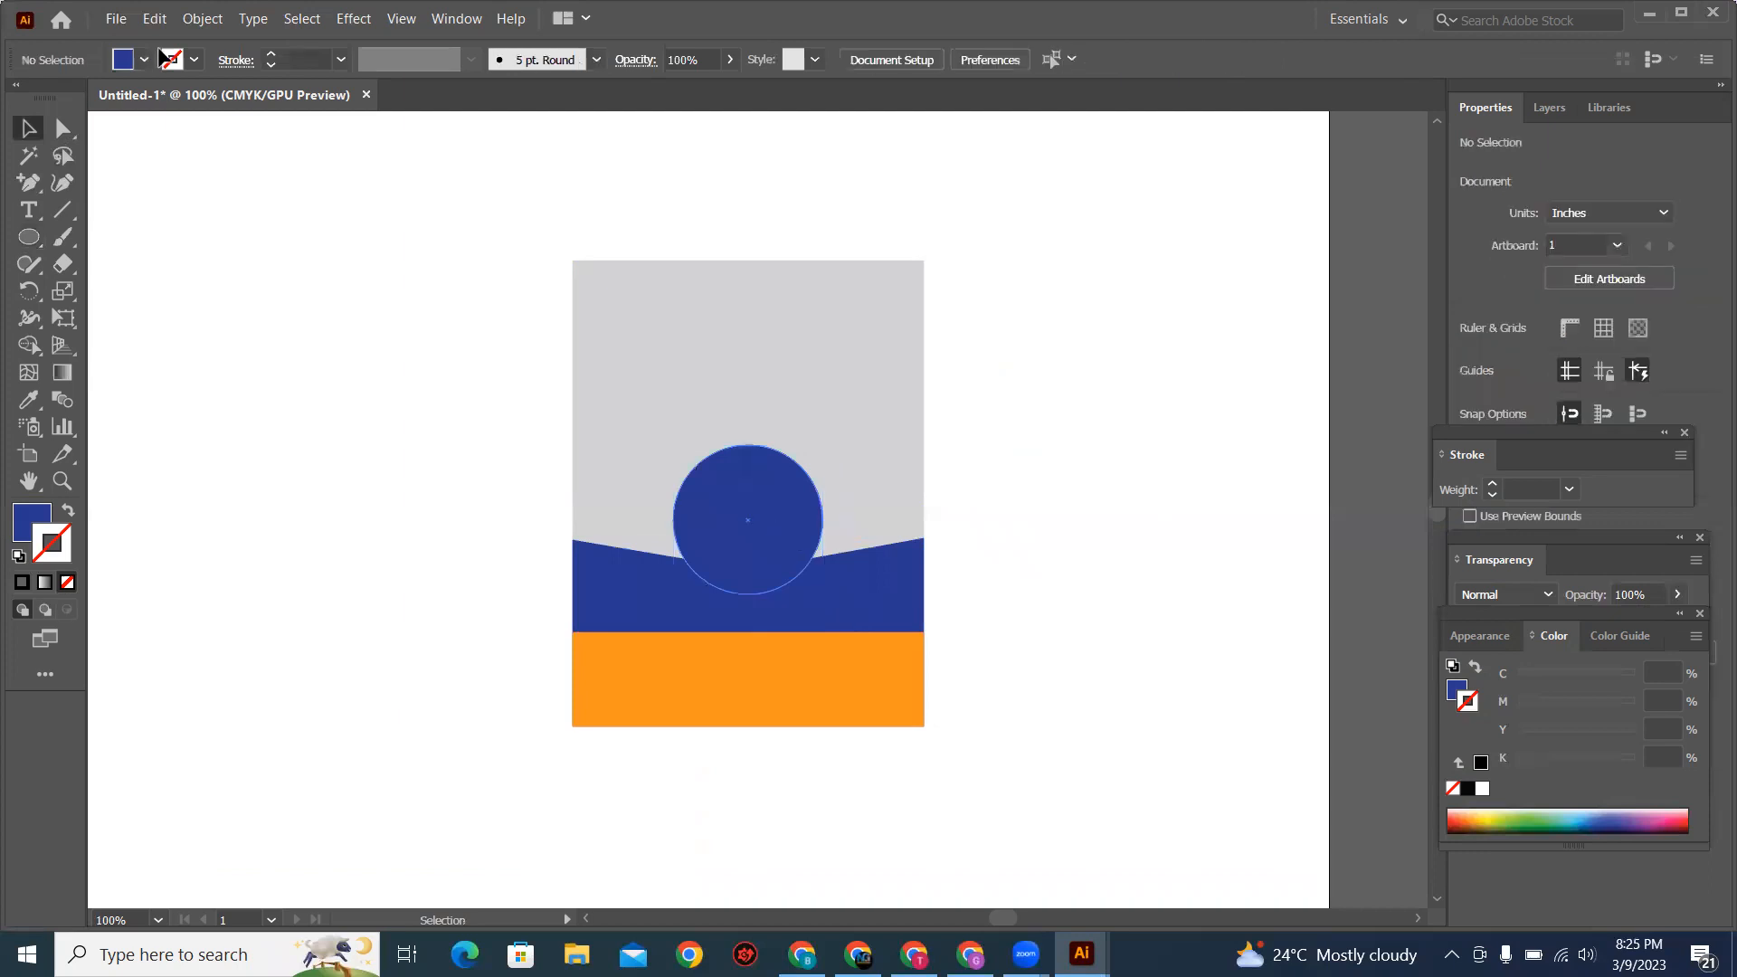
# Step: Fill the circle over the V notch with light blue and deselect it
pyautogui.click(143, 54)
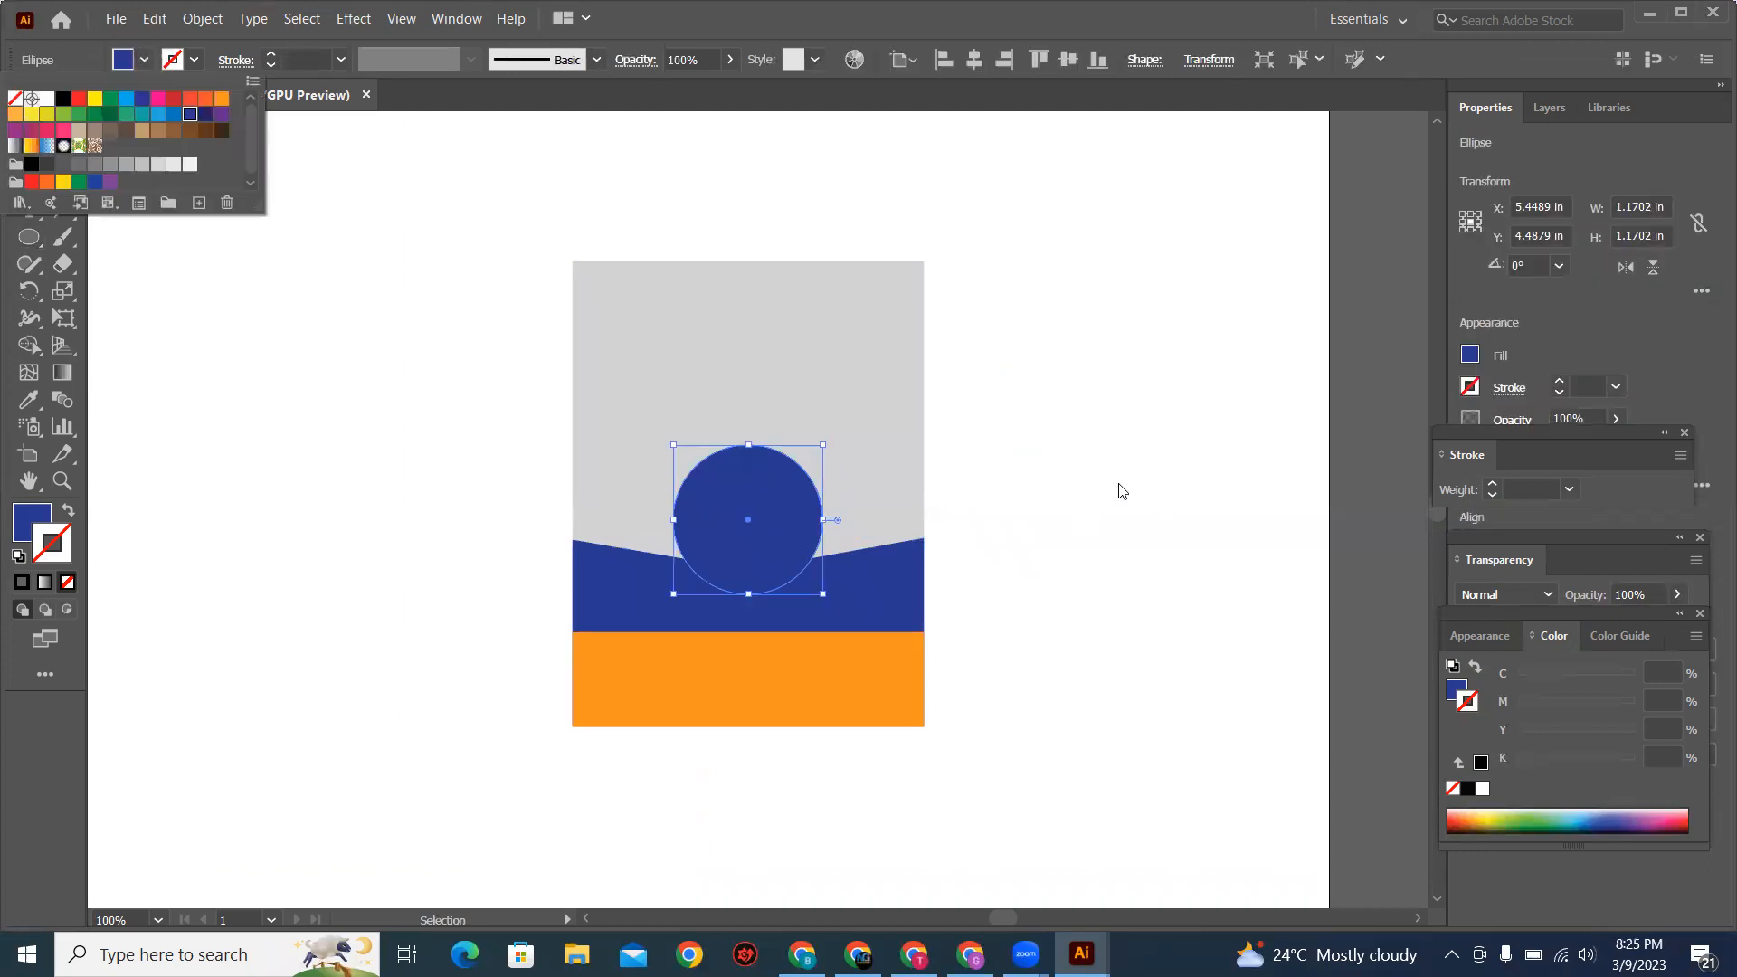
pyautogui.click(975, 575)
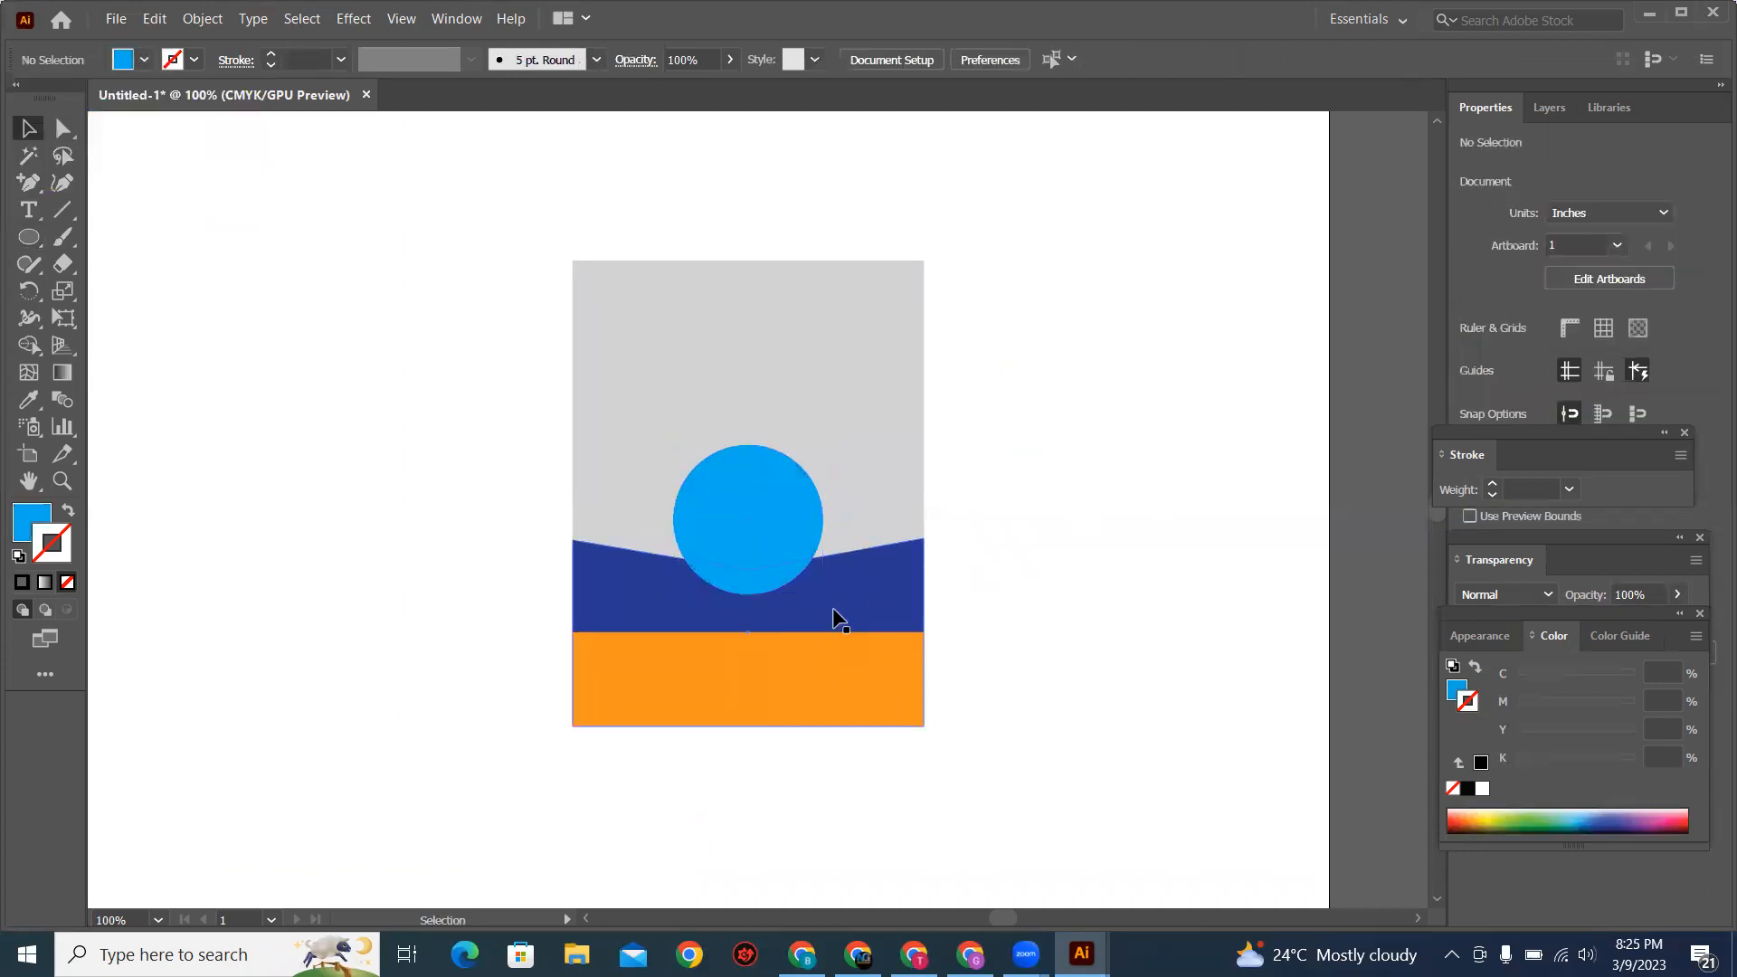
# Step: Switch to Chrome and look through the other yard sign examples in the Fiverr gig's gallery
pyautogui.hotkey('alt', 'Tab')
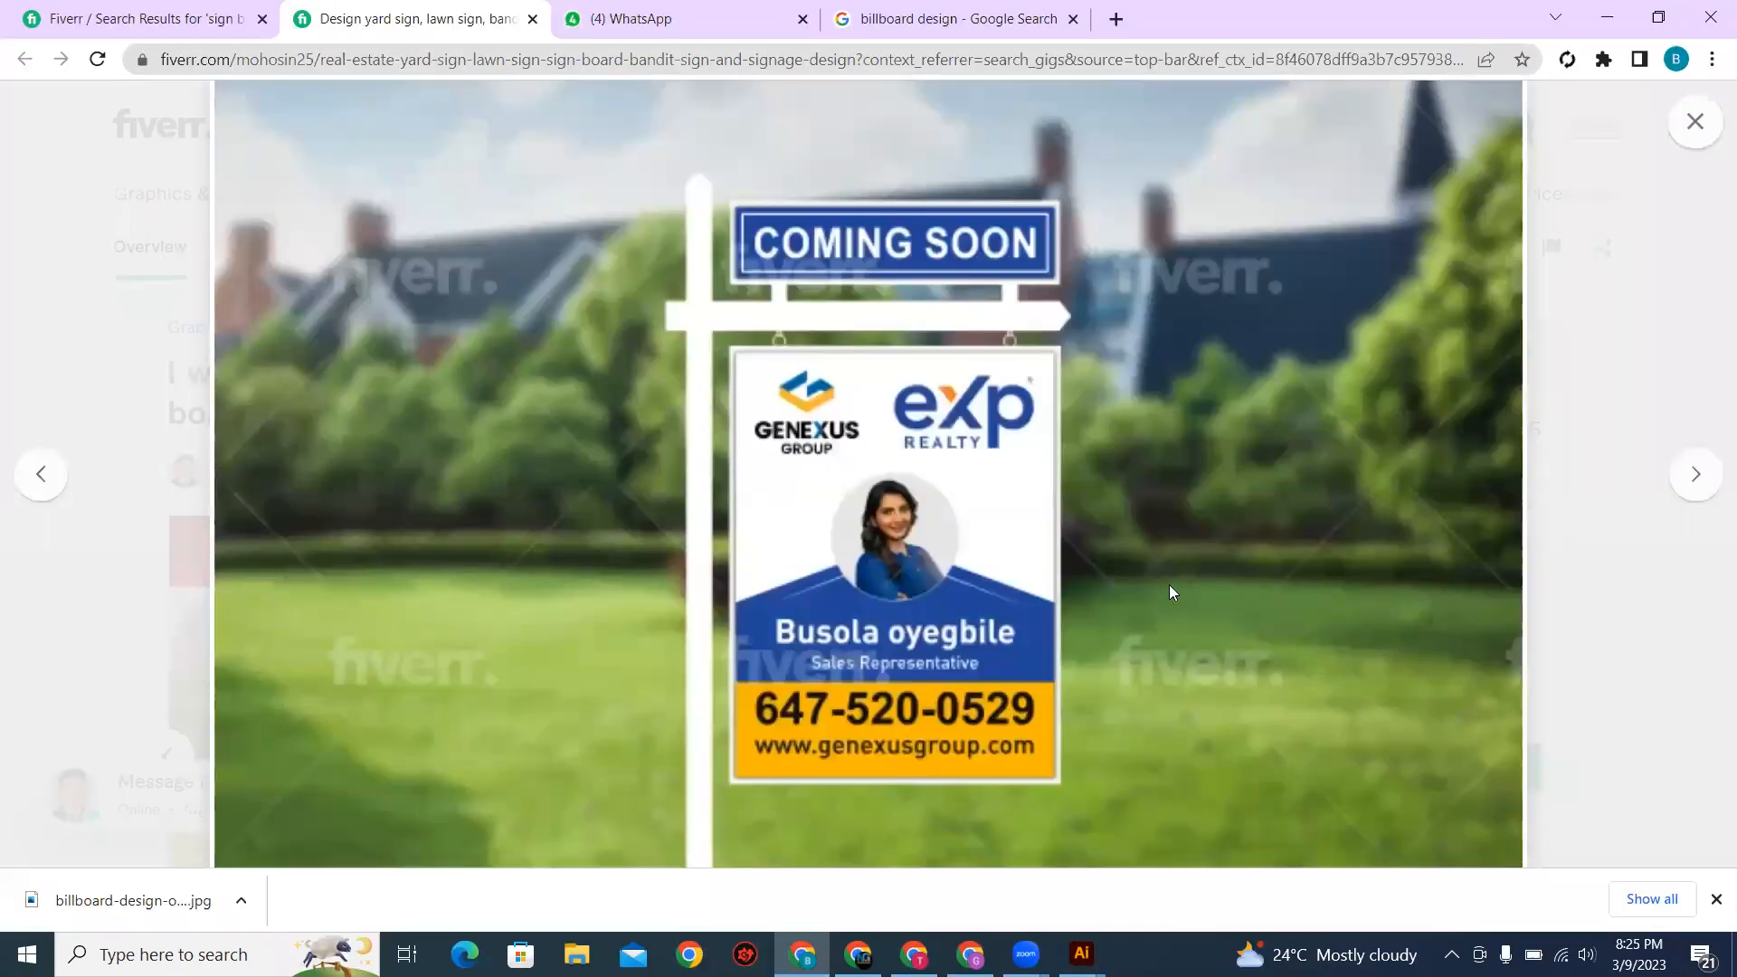
pyautogui.press('Right')
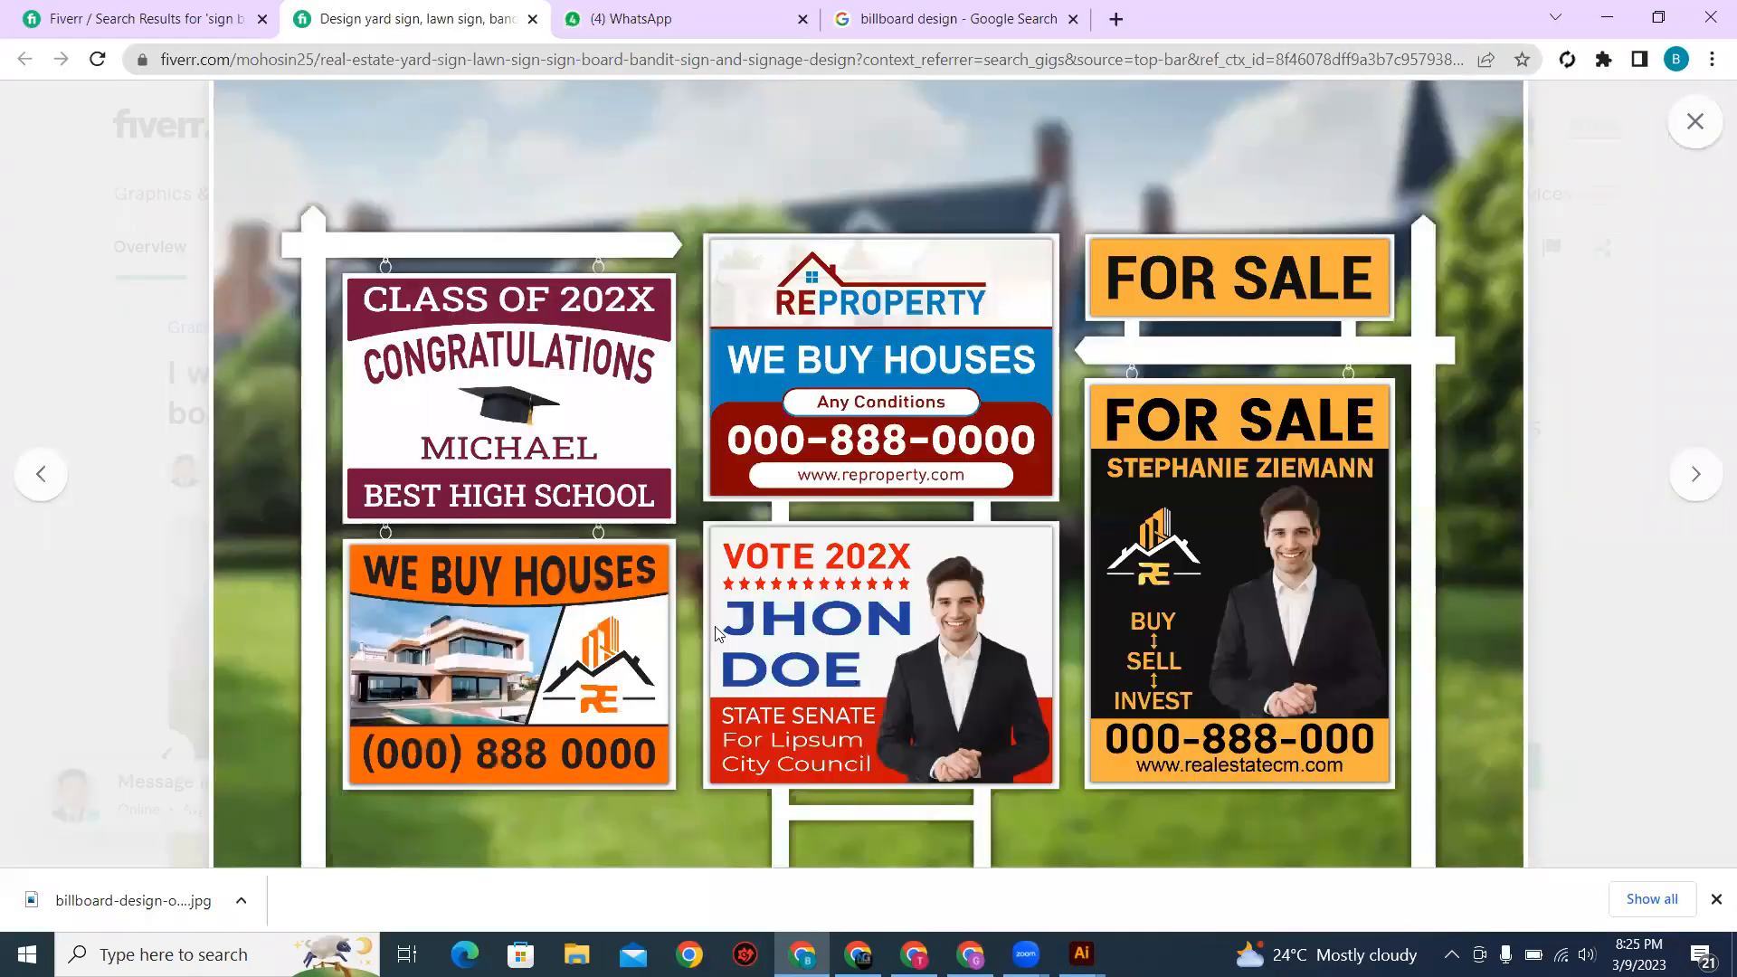
pyautogui.press('Right')
pyautogui.press('Right')
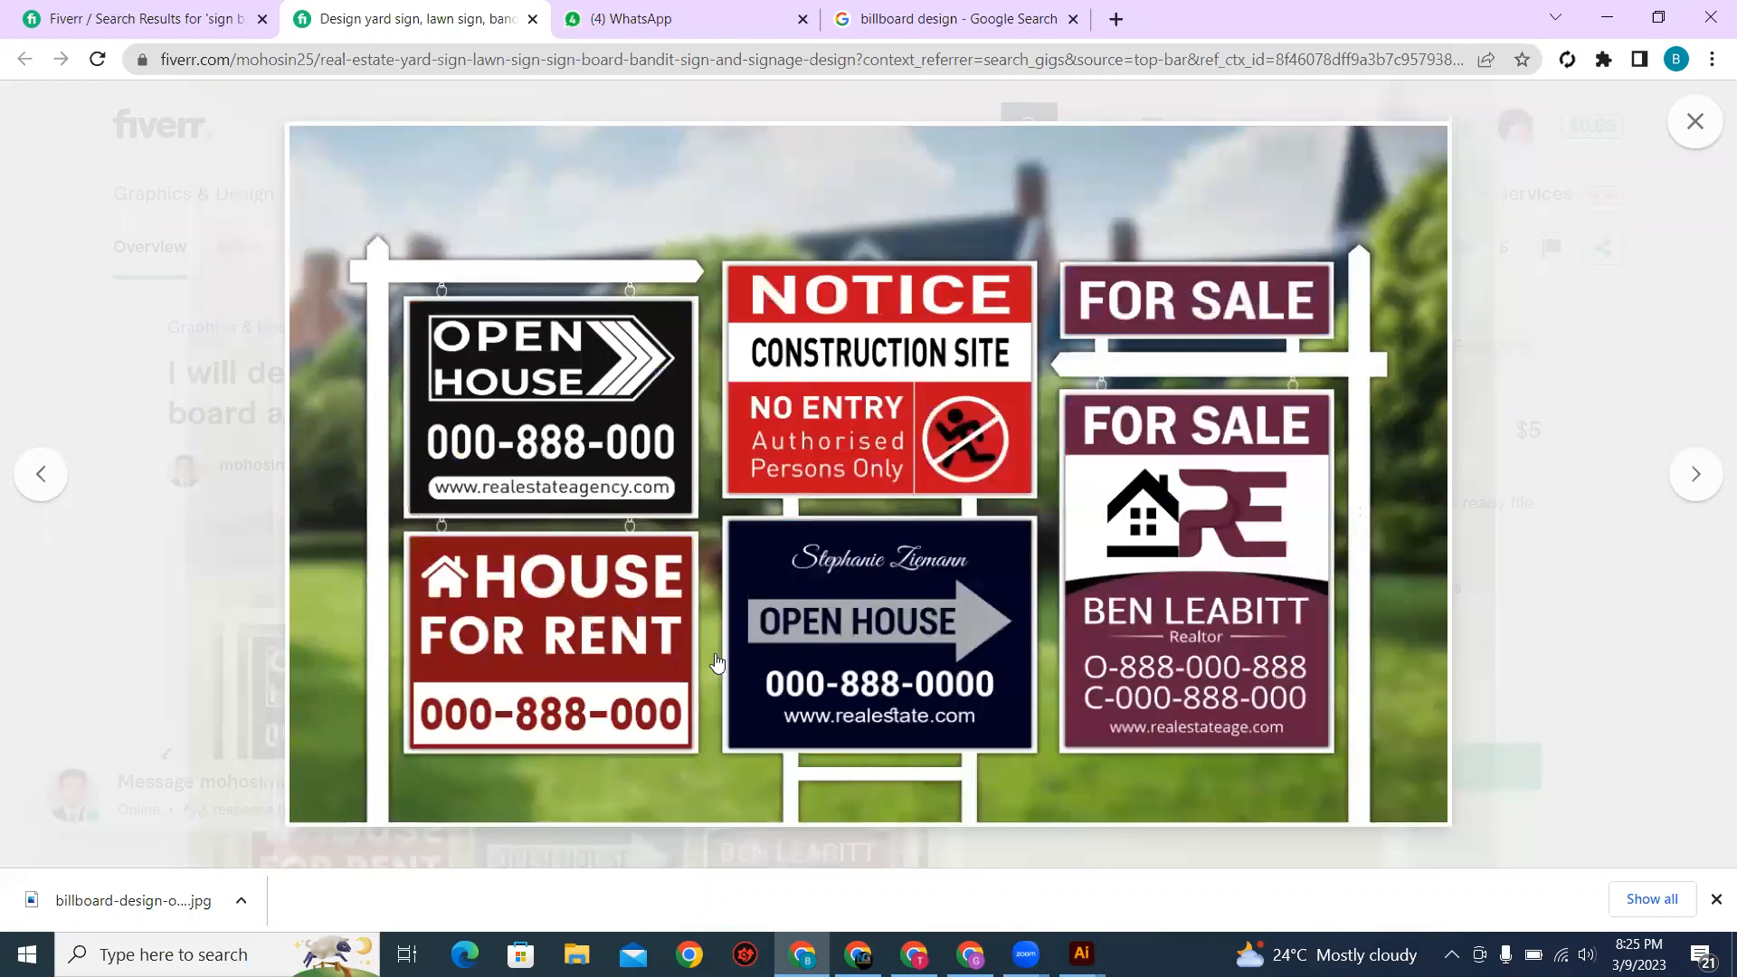
# Step: Return to the "sign board" search results and view the real estate billboard gig's Billboard & Sign Board Design image in full screen
pyautogui.hotkey('ctrl', 'shift', 'Tab')
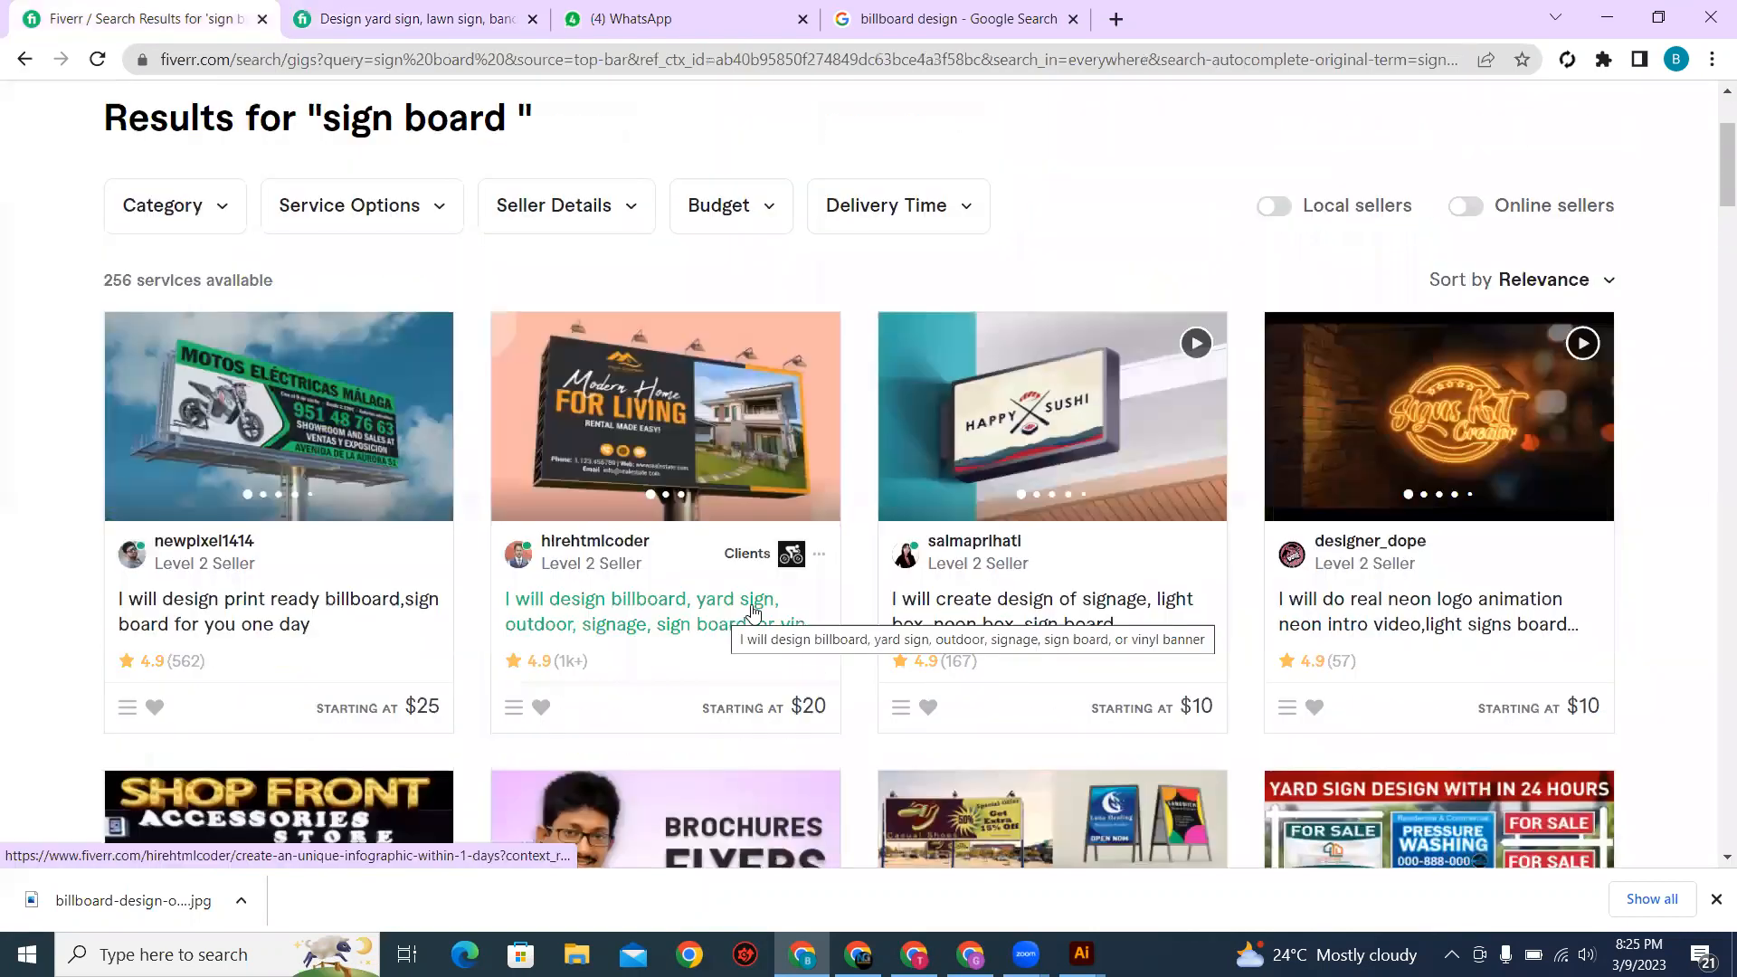
pyautogui.scroll(-5, 749, 609)
pyautogui.scroll(-3, 387, 467)
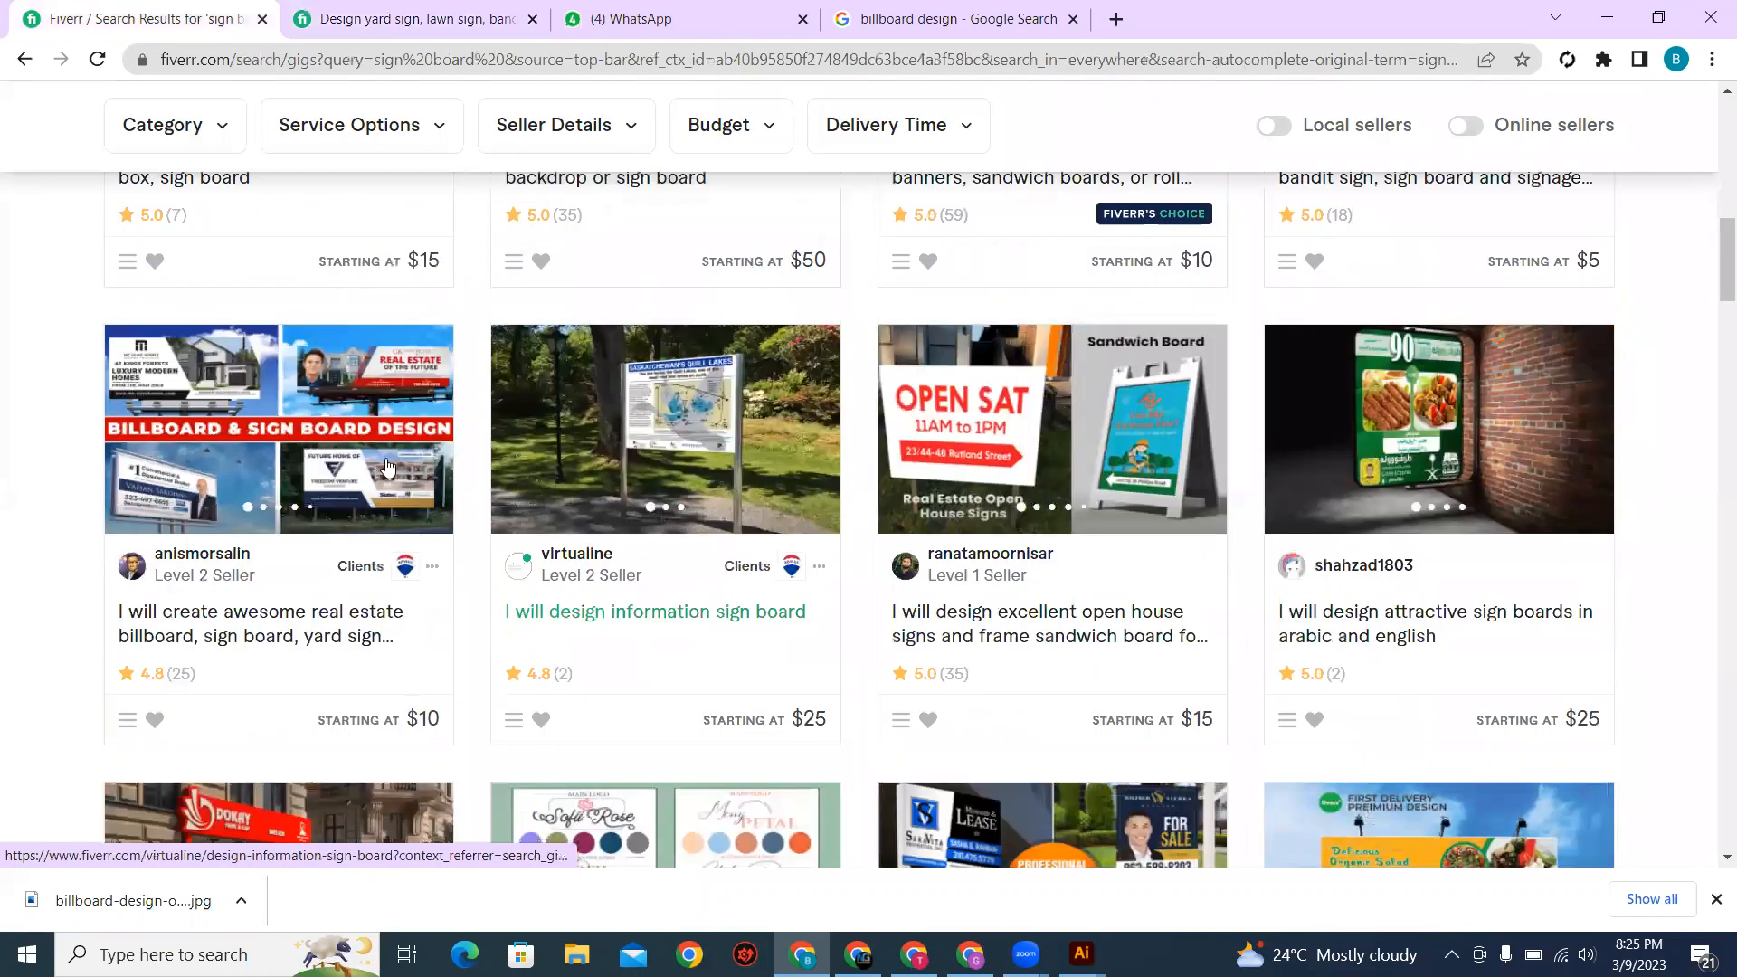
pyautogui.click(274, 740)
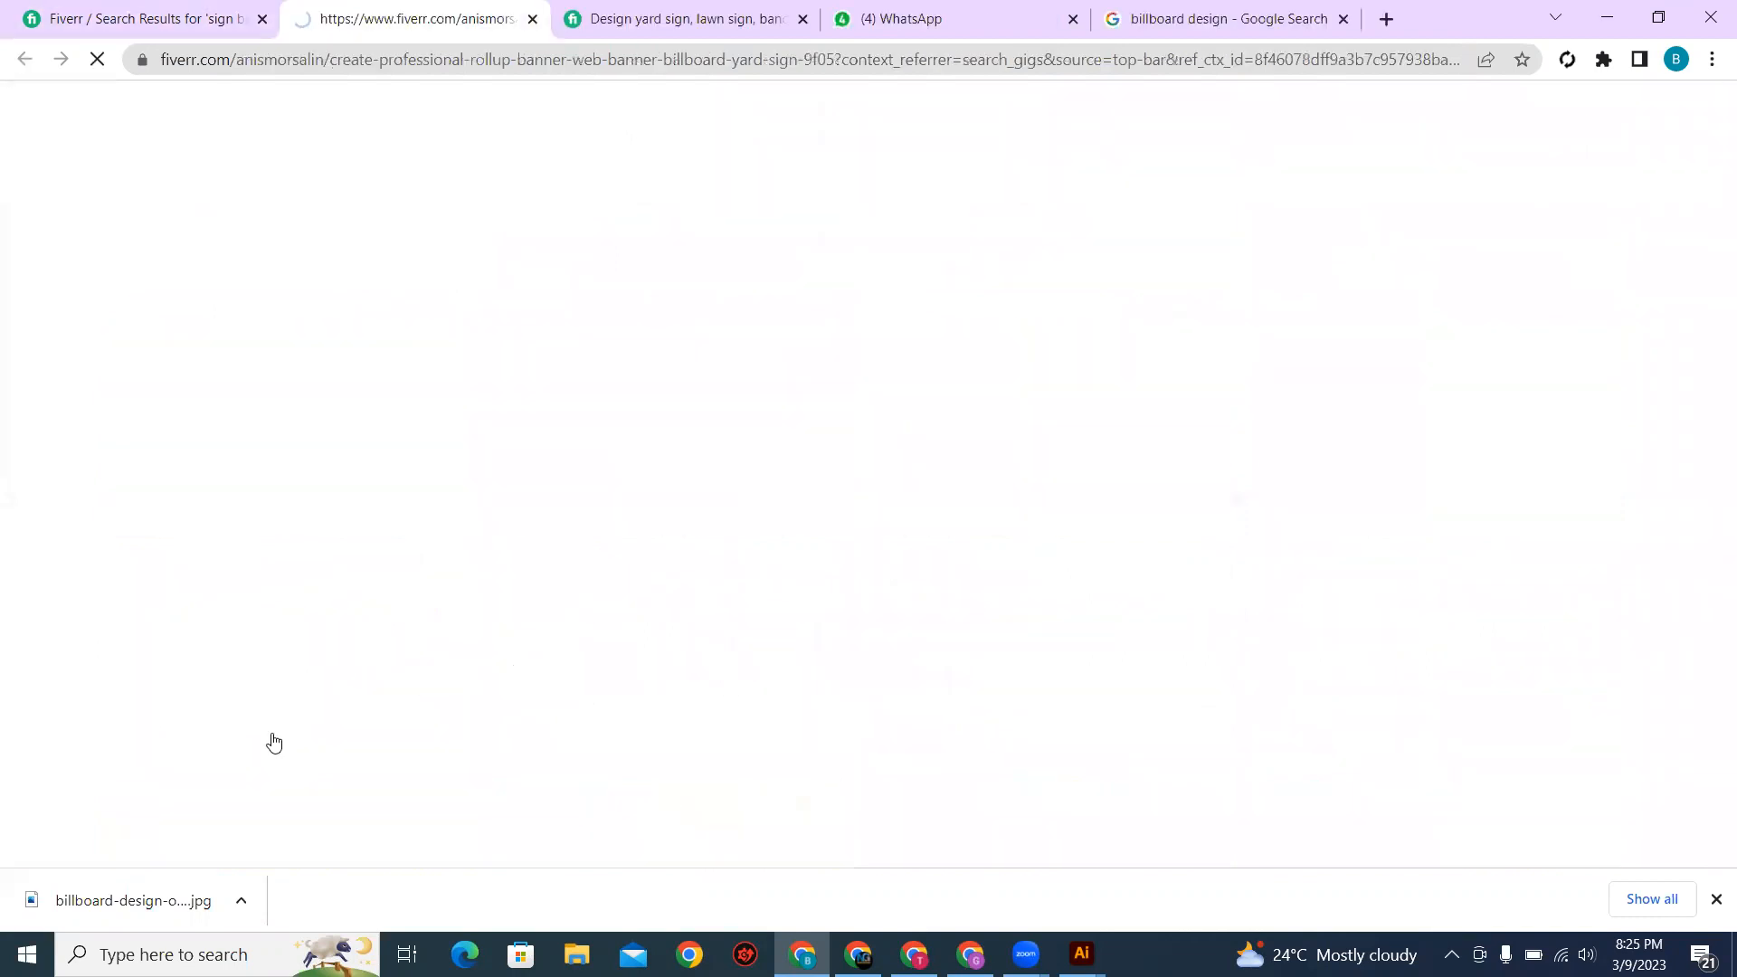
pyautogui.scroll(-3, 665, 624)
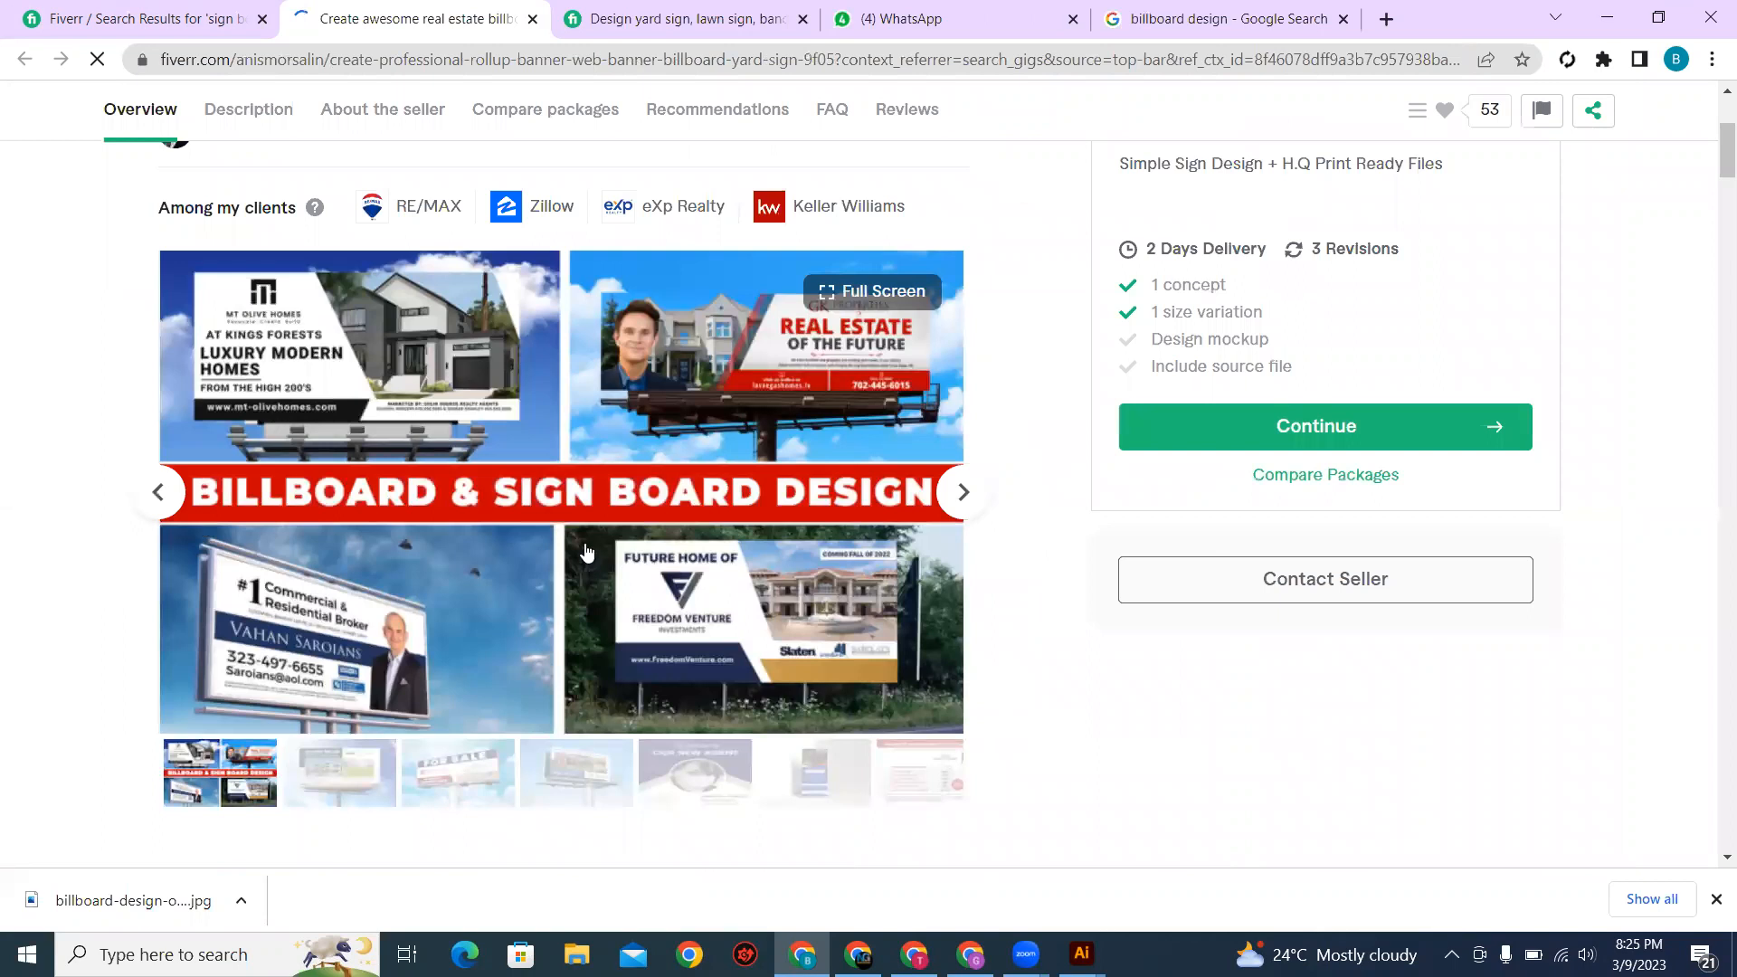
pyautogui.click(627, 558)
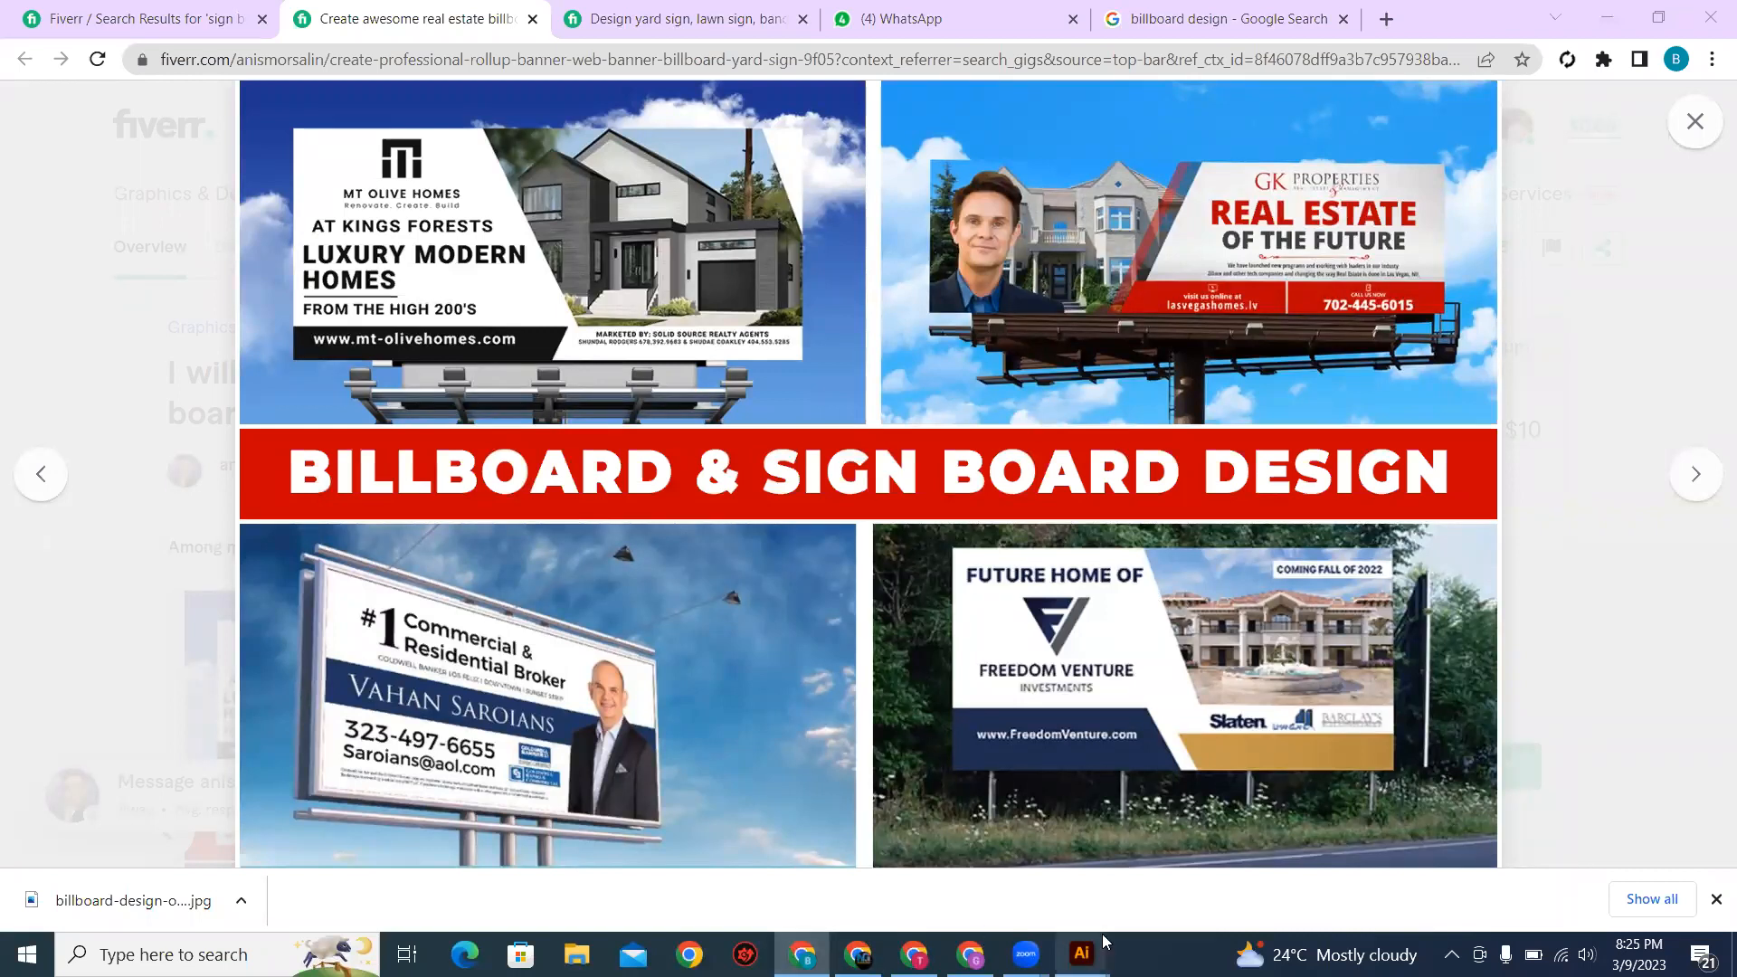
# Step: Switch back to Illustrator and delete the whole yard sign artwork from the artboard
pyautogui.click(1140, 916)
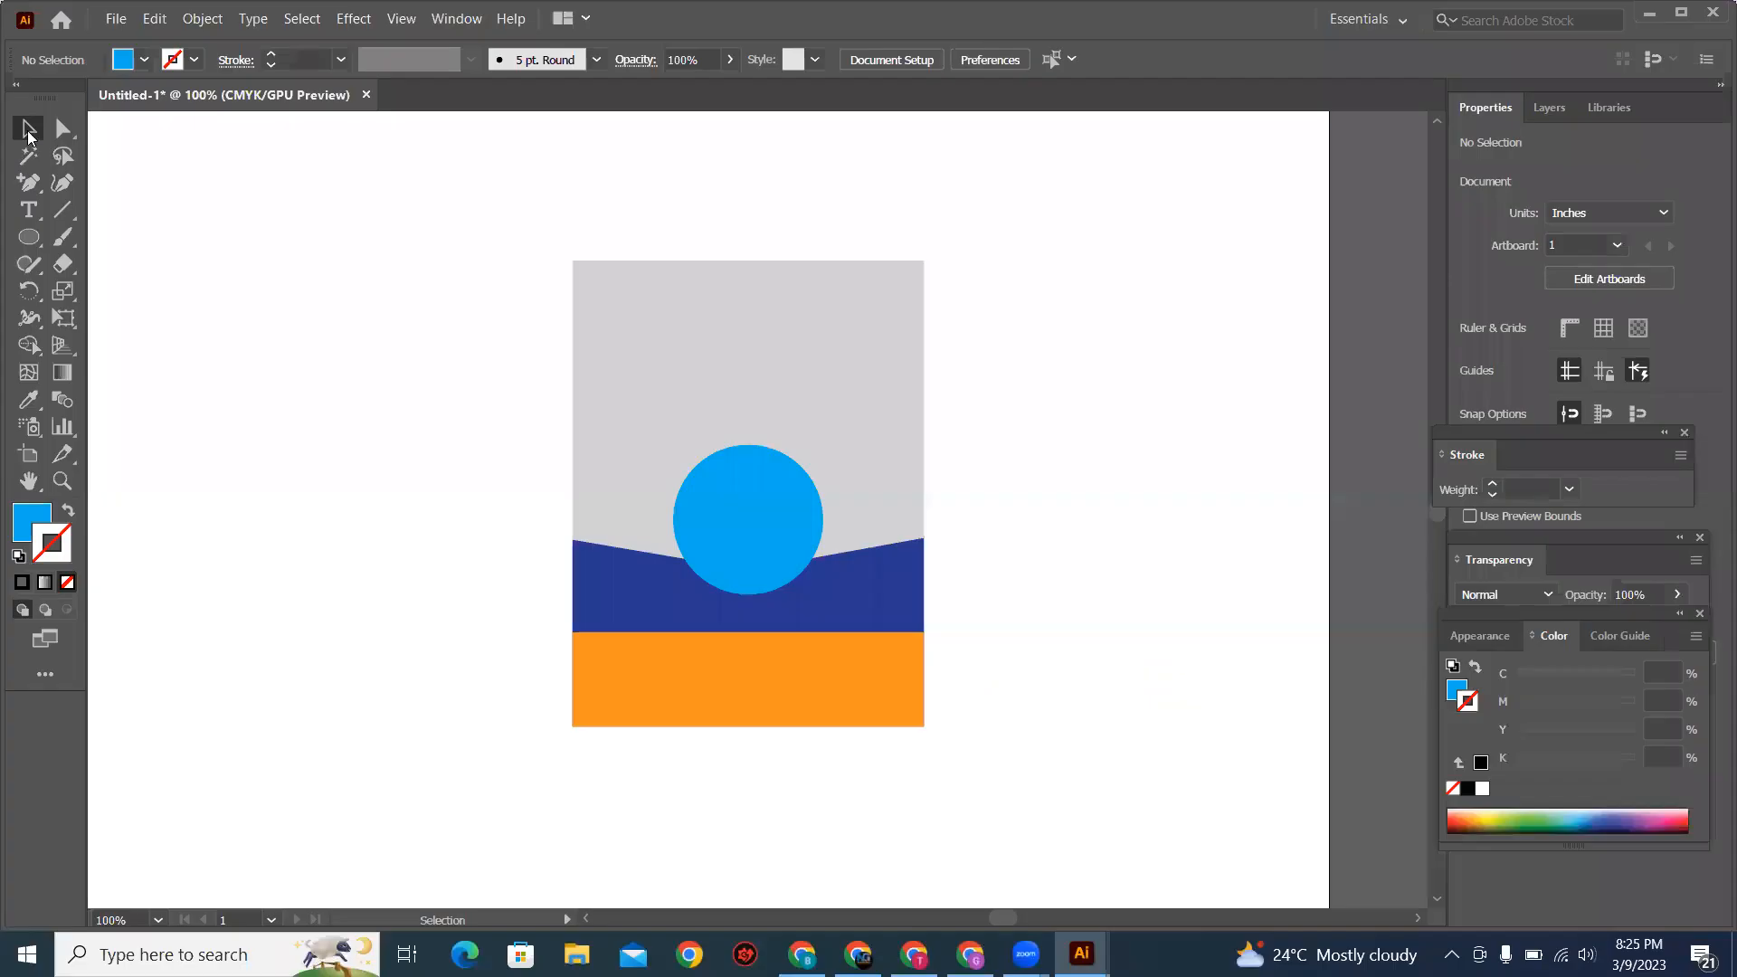
pyautogui.moveTo(1071, 224); pyautogui.dragTo(606, 522)
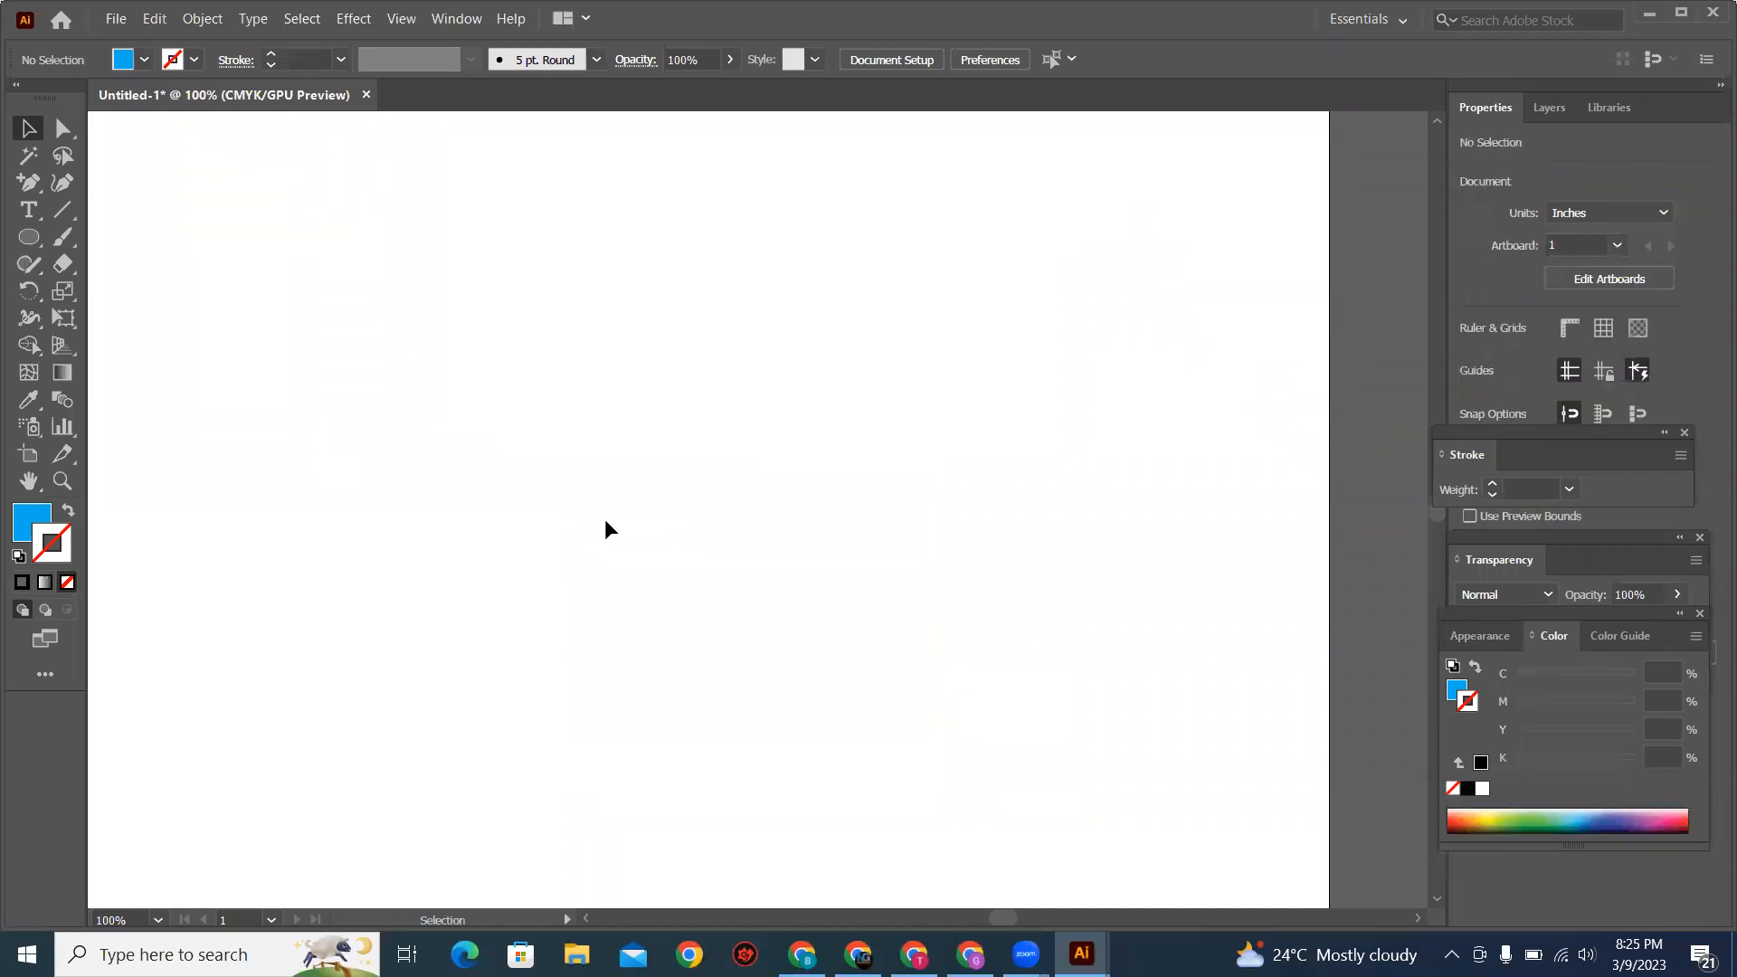
# Step: Draw a landscape rectangle about 6.55 in wide and 3.35 in high across the artboard and fill it with black
pyautogui.click(29, 237)
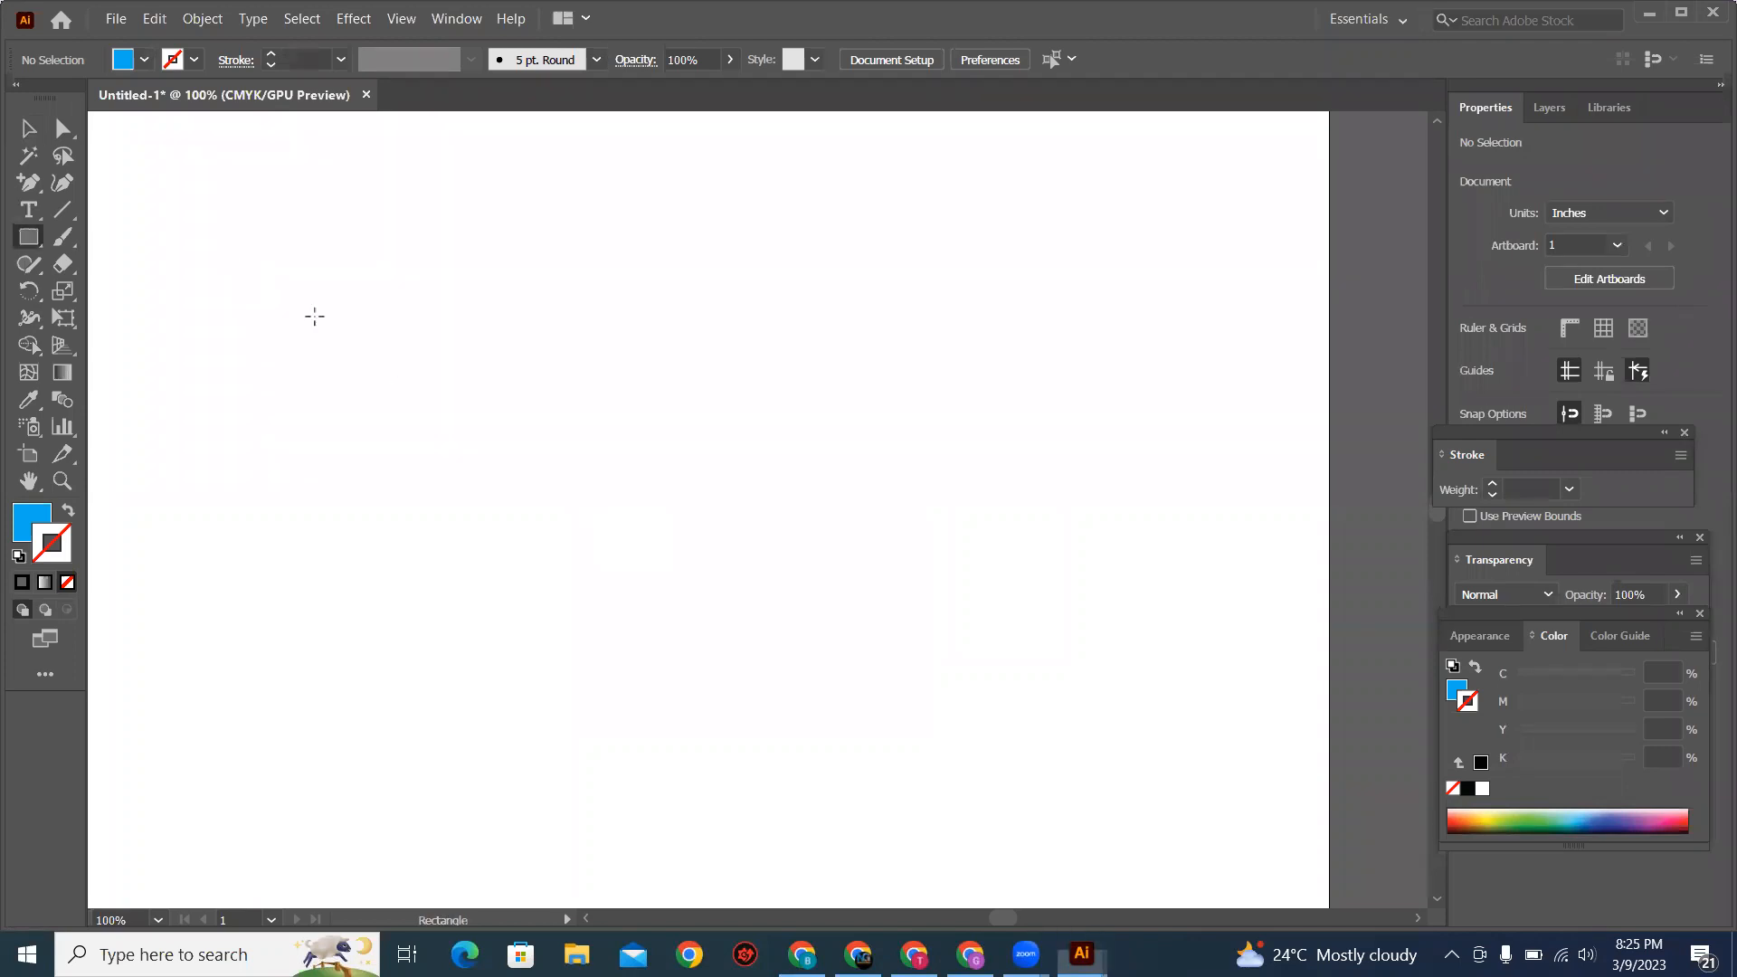
pyautogui.moveTo(291, 298); pyautogui.dragTo(428, 570)
pyautogui.moveTo(1110, 698); pyautogui.dragTo(585, 560)
pyautogui.moveTo(1127, 724); pyautogui.dragTo(1127, 724)
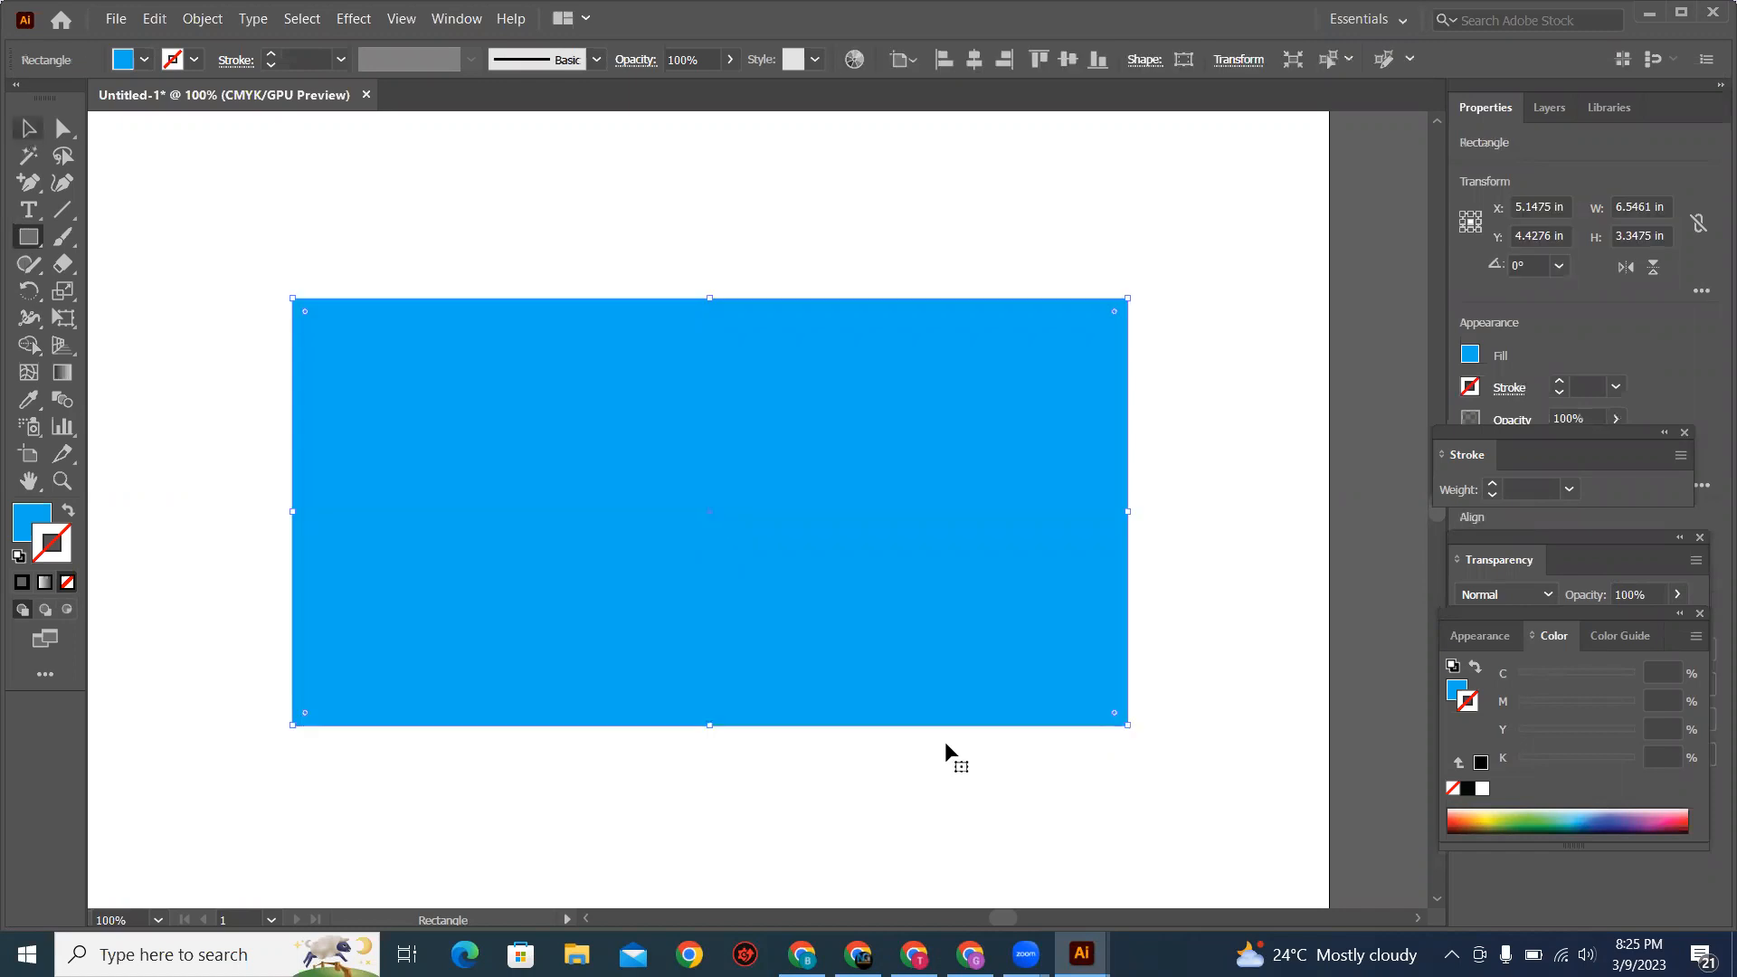
pyautogui.click(29, 130)
pyautogui.click(145, 67)
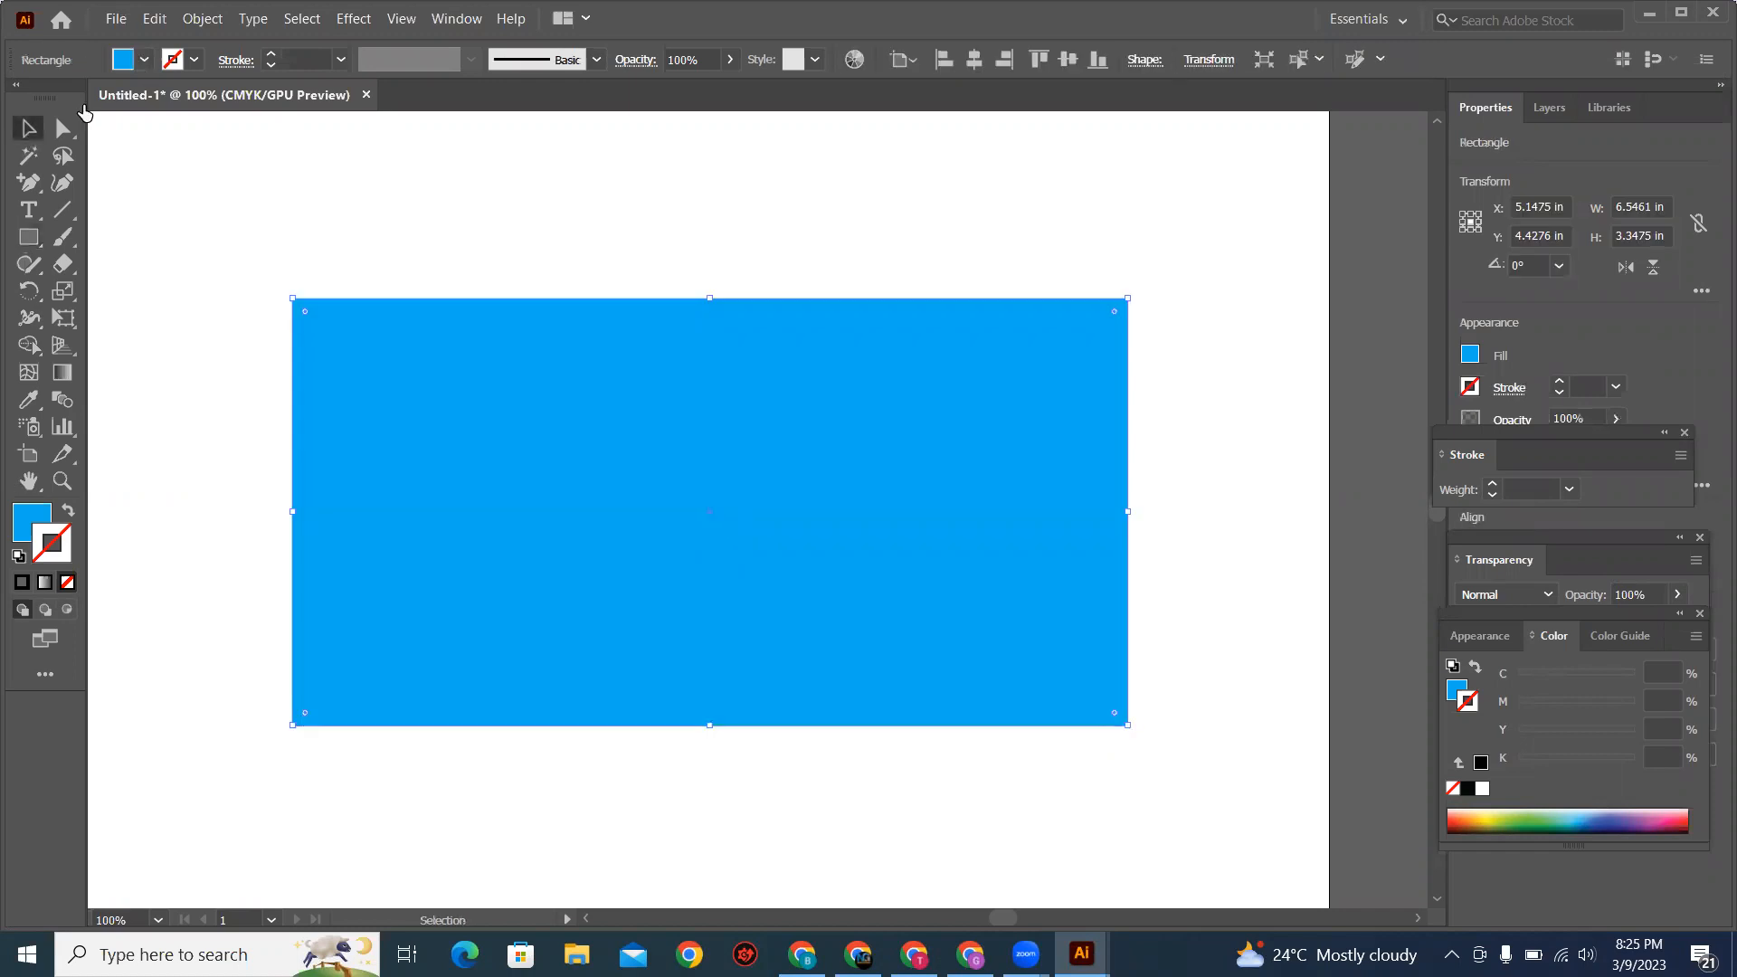
pyautogui.click(62, 99)
pyautogui.click(434, 274)
# Step: Draw a rectangle about 3.52 × 0.85 in flush with the black base's lower-left corner and fill it with orange
pyautogui.click(29, 238)
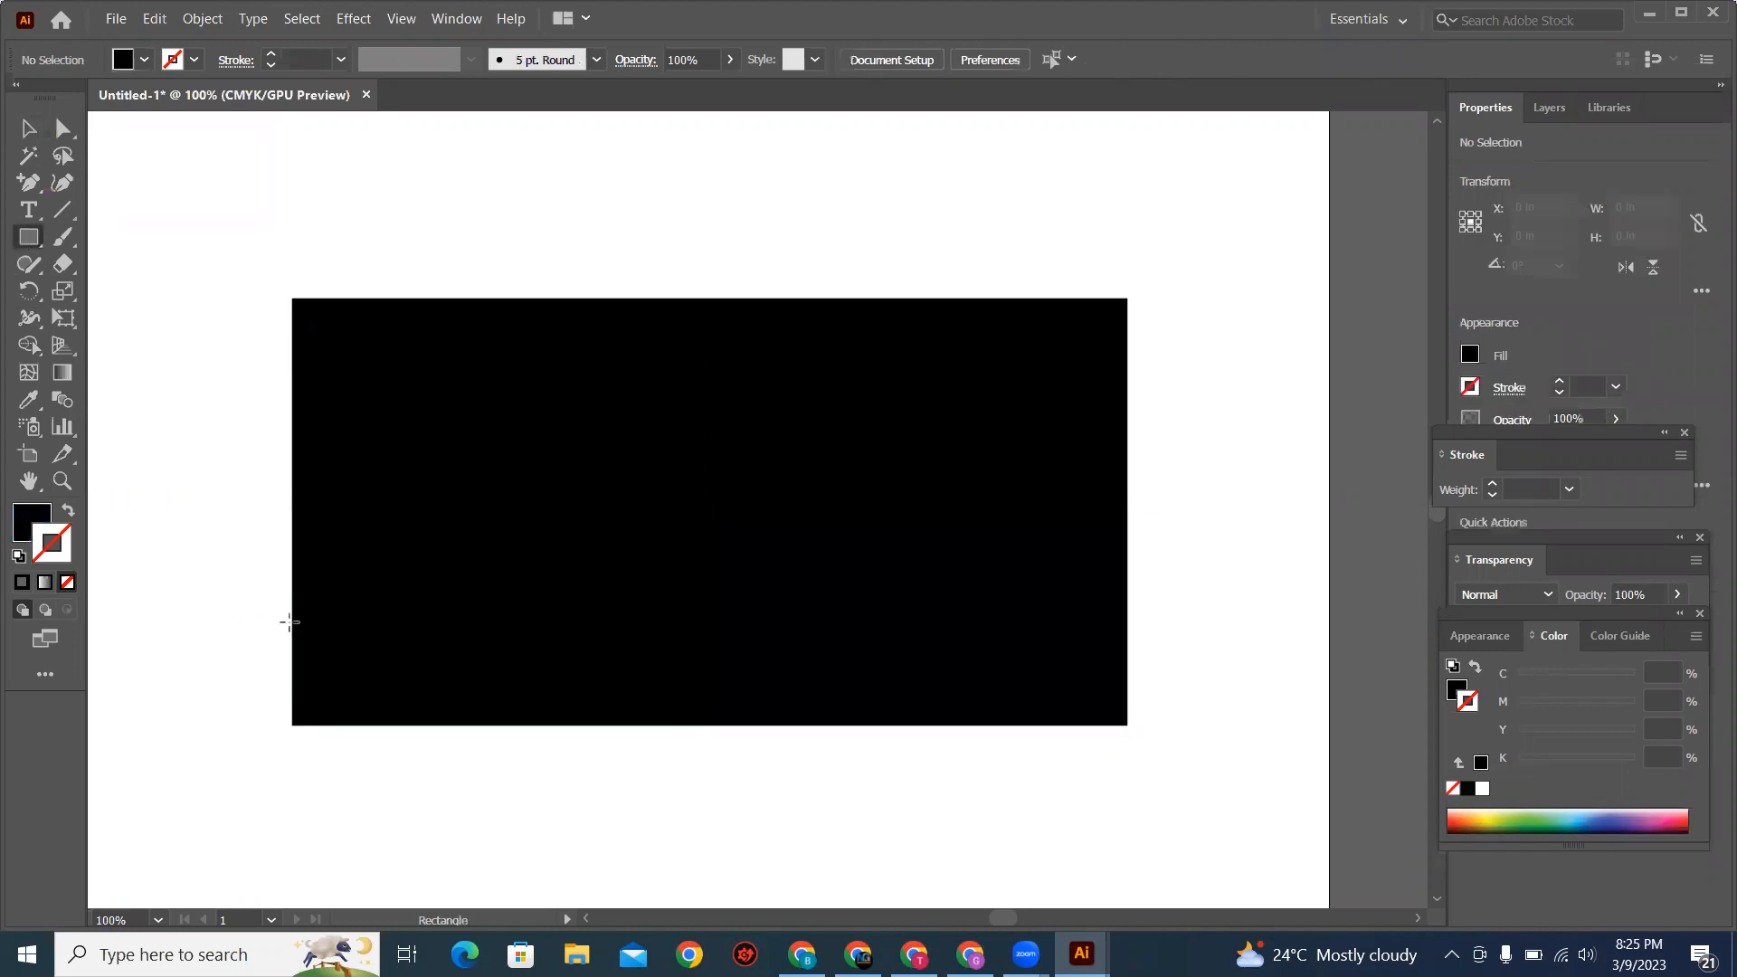
pyautogui.moveTo(292, 618); pyautogui.dragTo(308, 663)
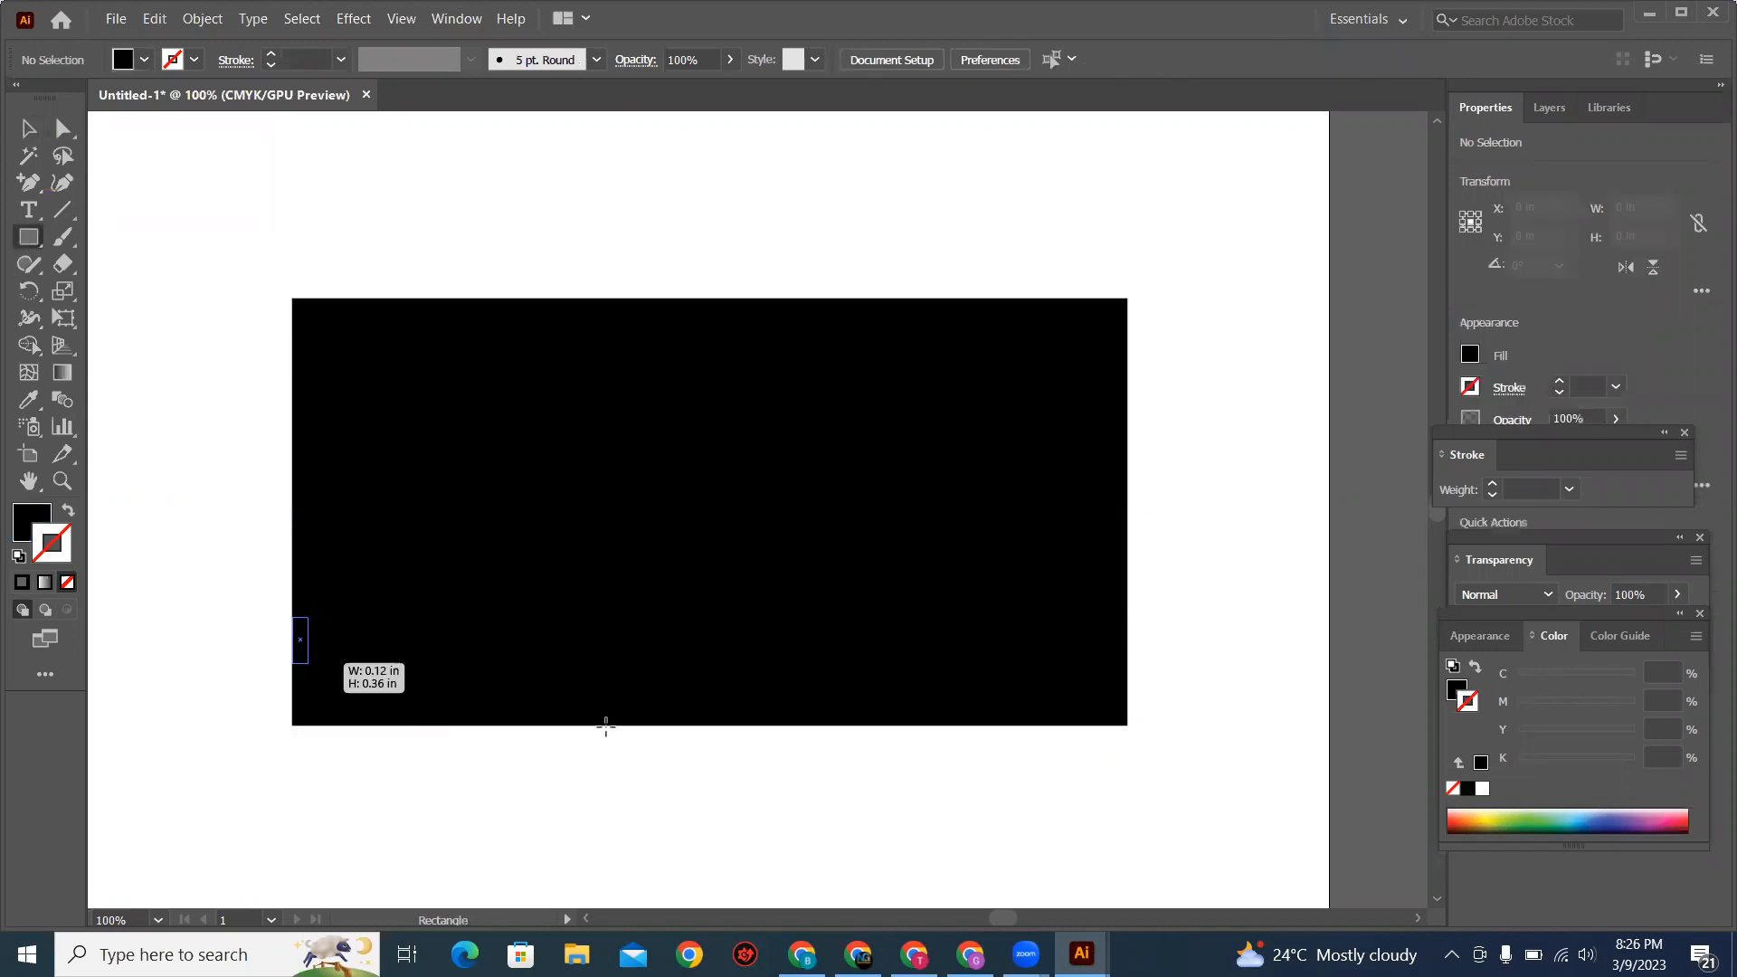
pyautogui.moveTo(722, 730); pyautogui.dragTo(742, 725)
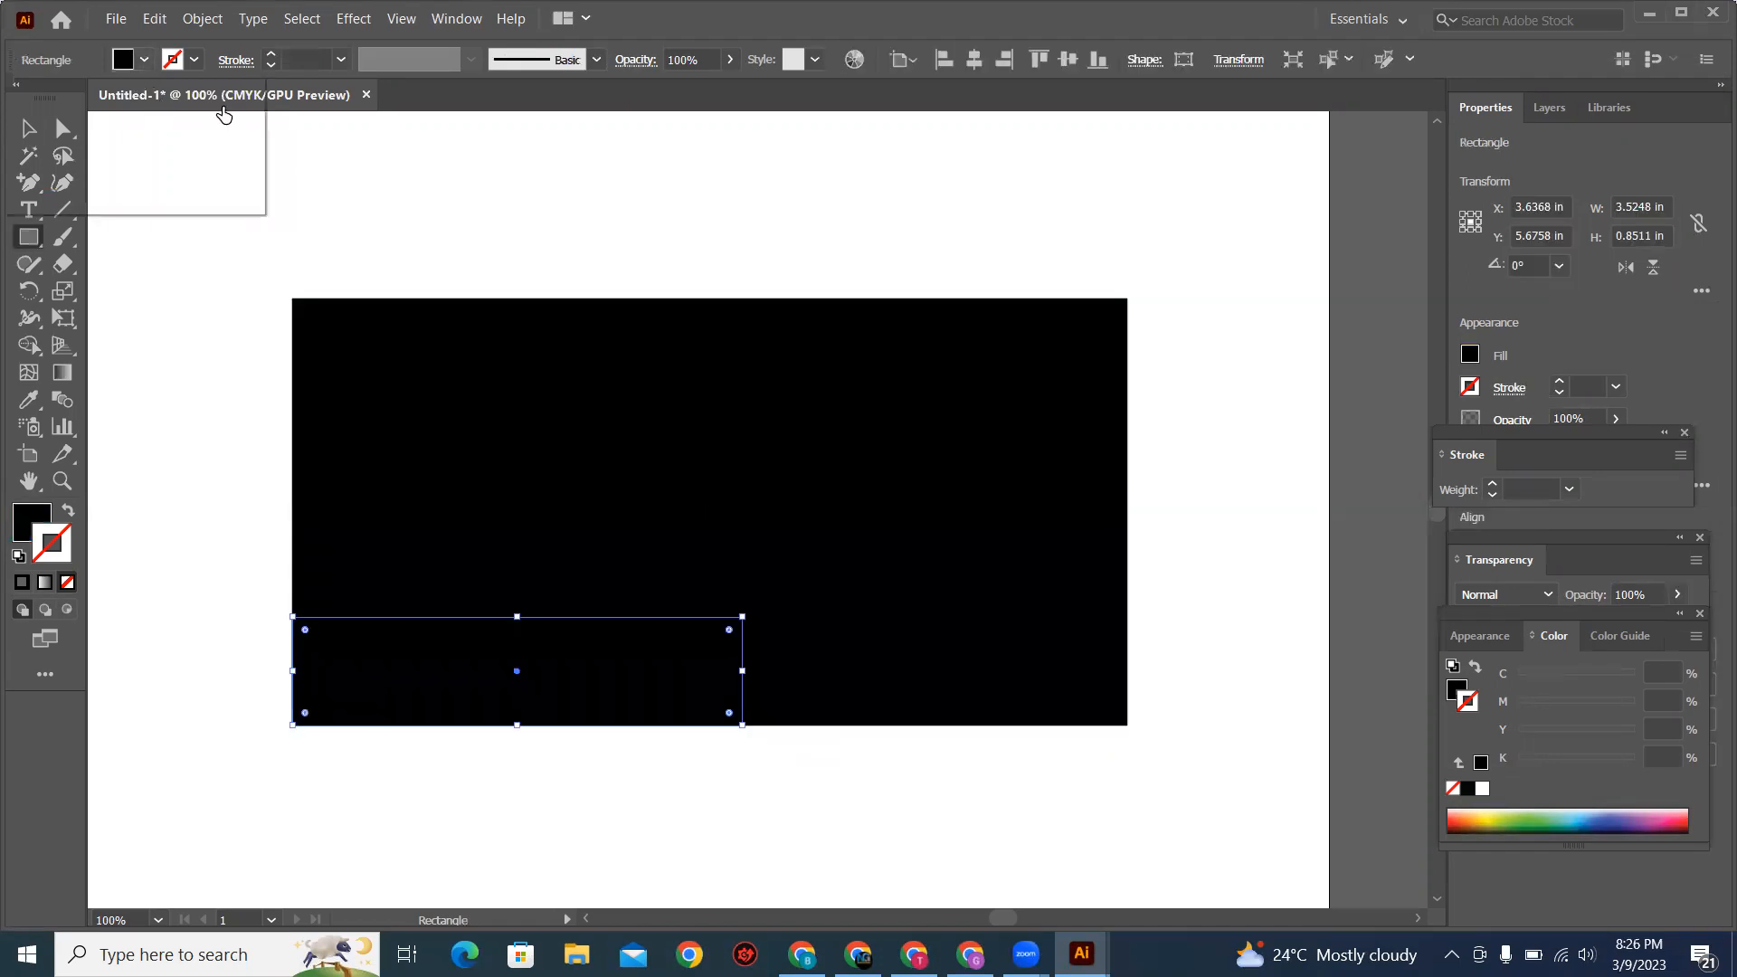
pyautogui.click(239, 105)
pyautogui.press('v')
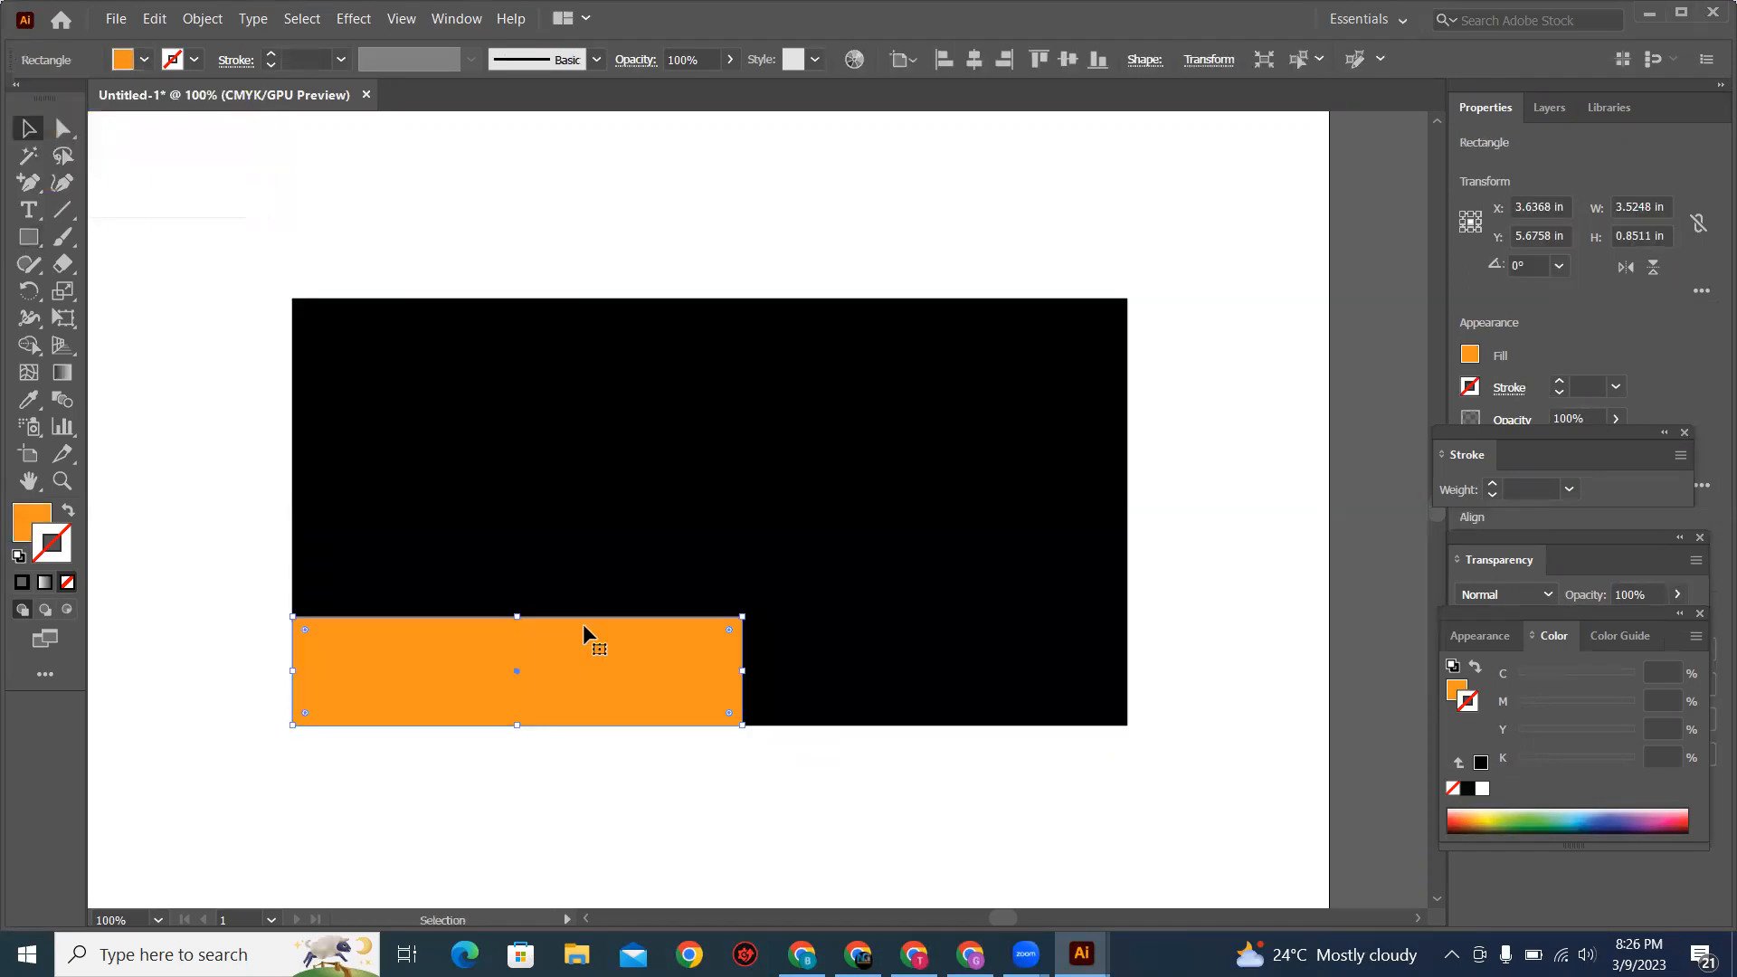
# Step: Check the billboard reference in Chrome and slant the orange band's right end by moving its top-right anchor left to about X 4.3 in
pyautogui.hotkey('alt', 'Tab')
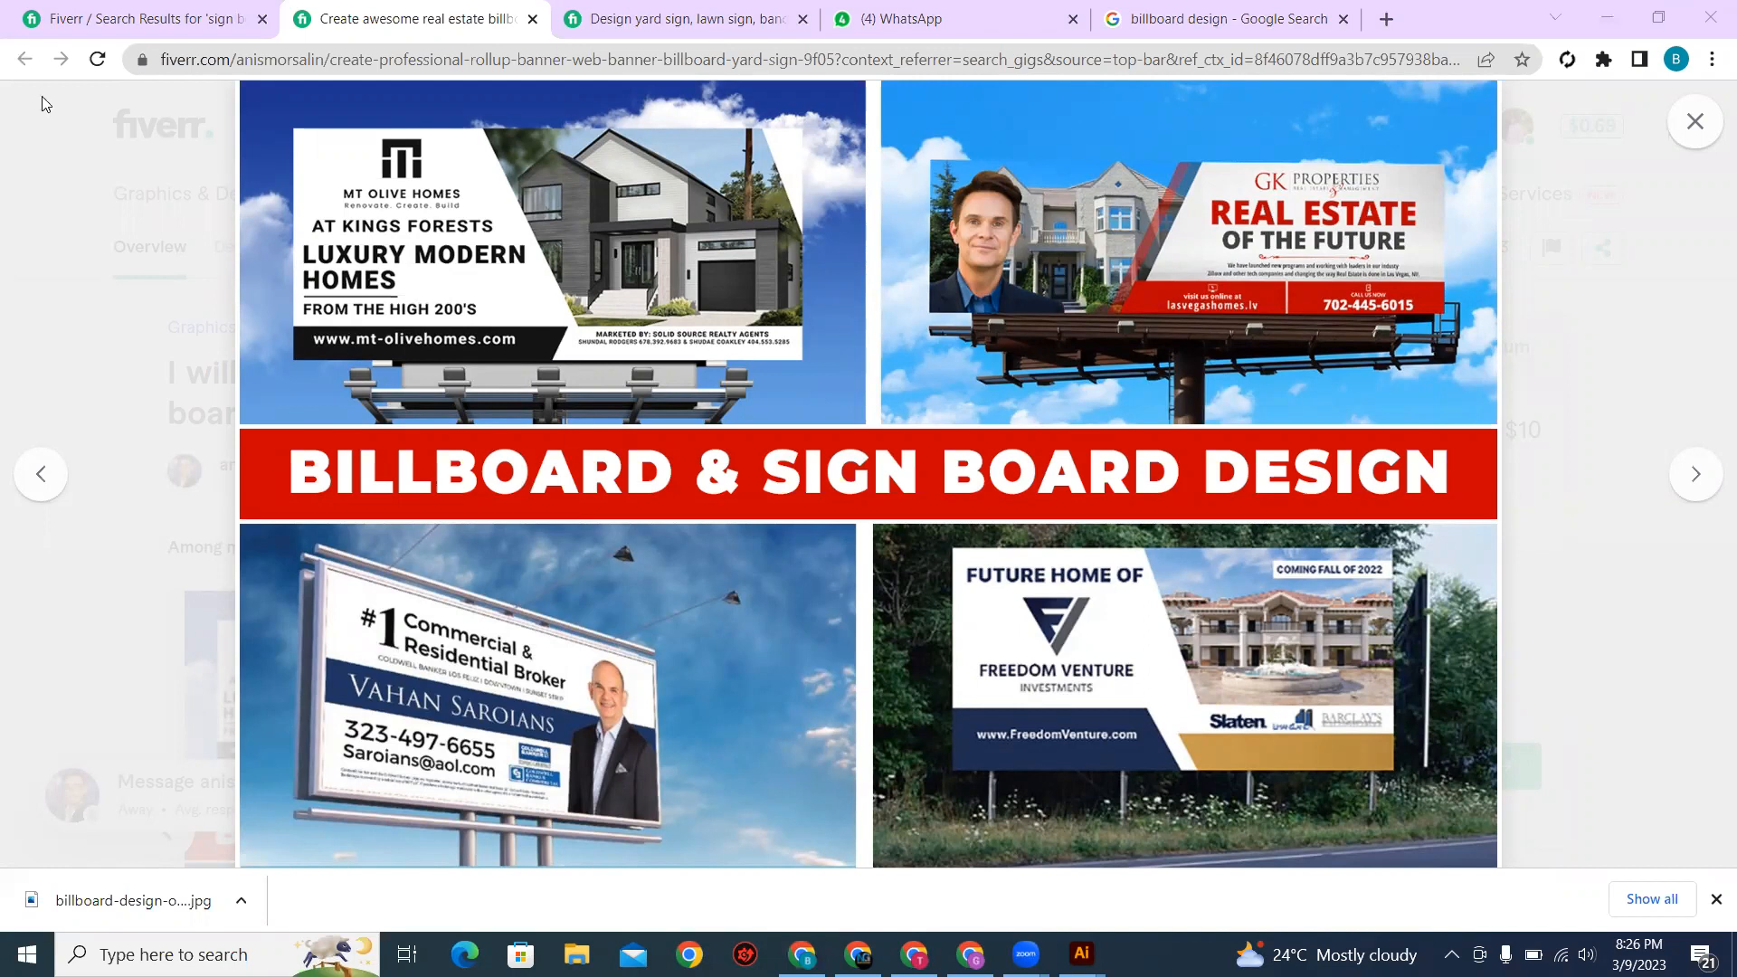
pyautogui.hotkey('alt', 'Tab')
pyautogui.click(62, 136)
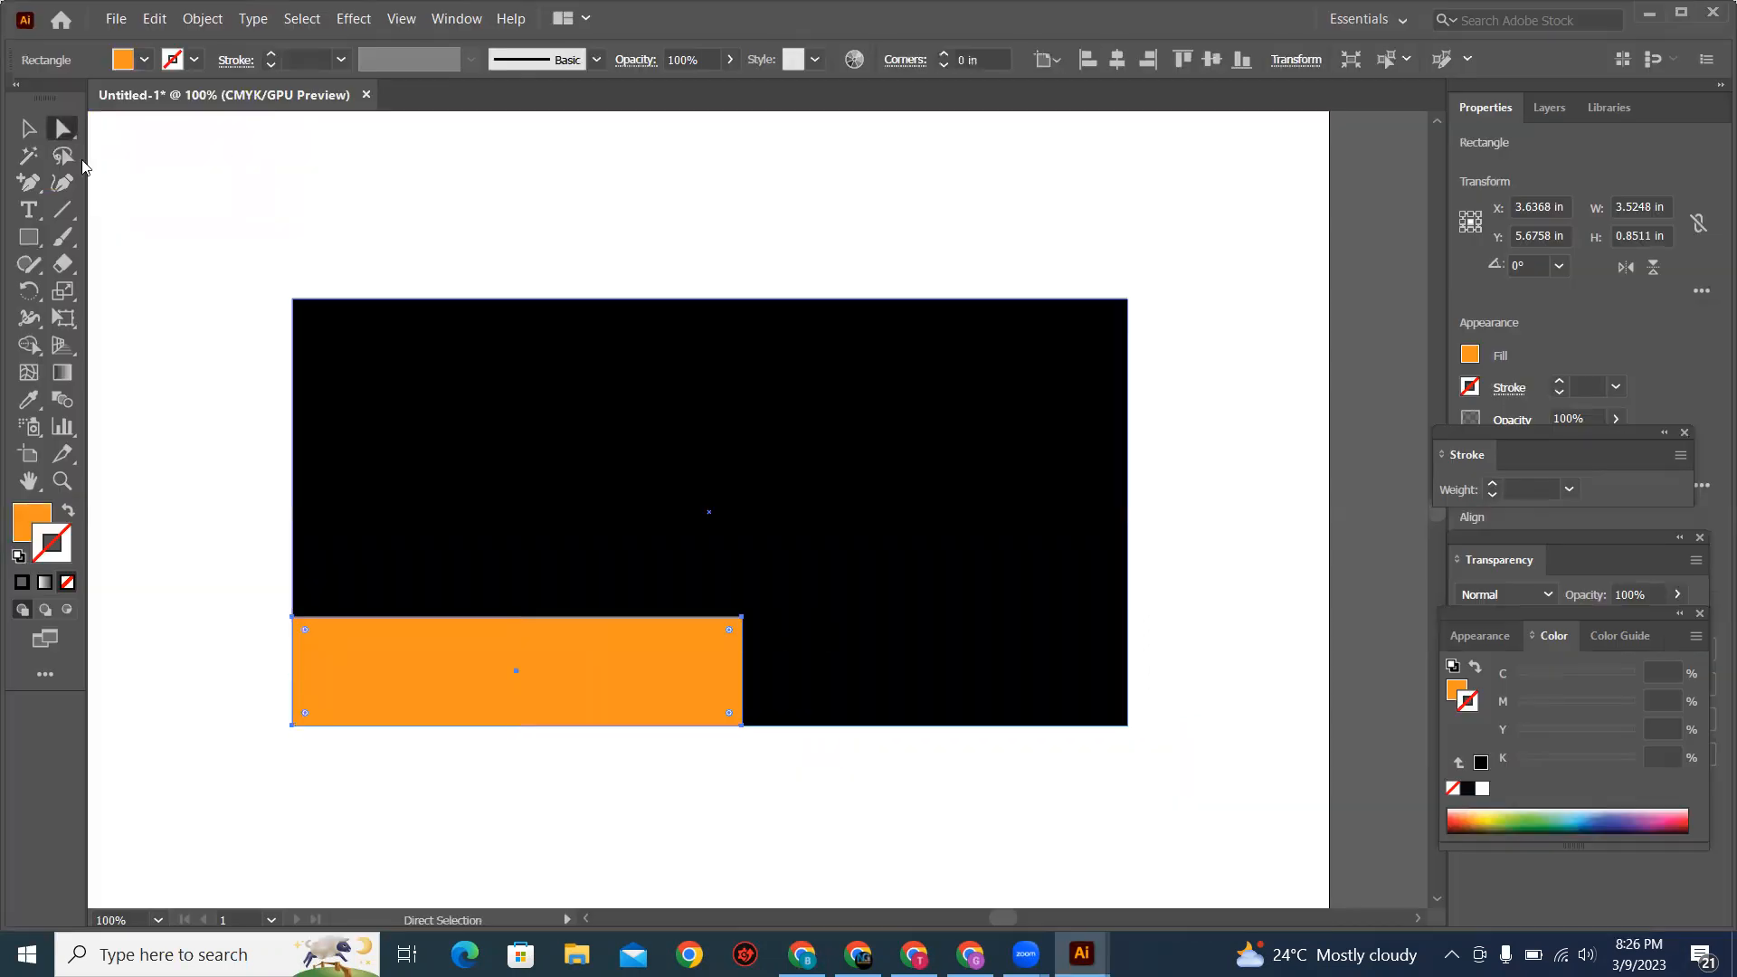
pyautogui.click(742, 617)
pyautogui.moveTo(681, 618); pyautogui.dragTo(599, 611)
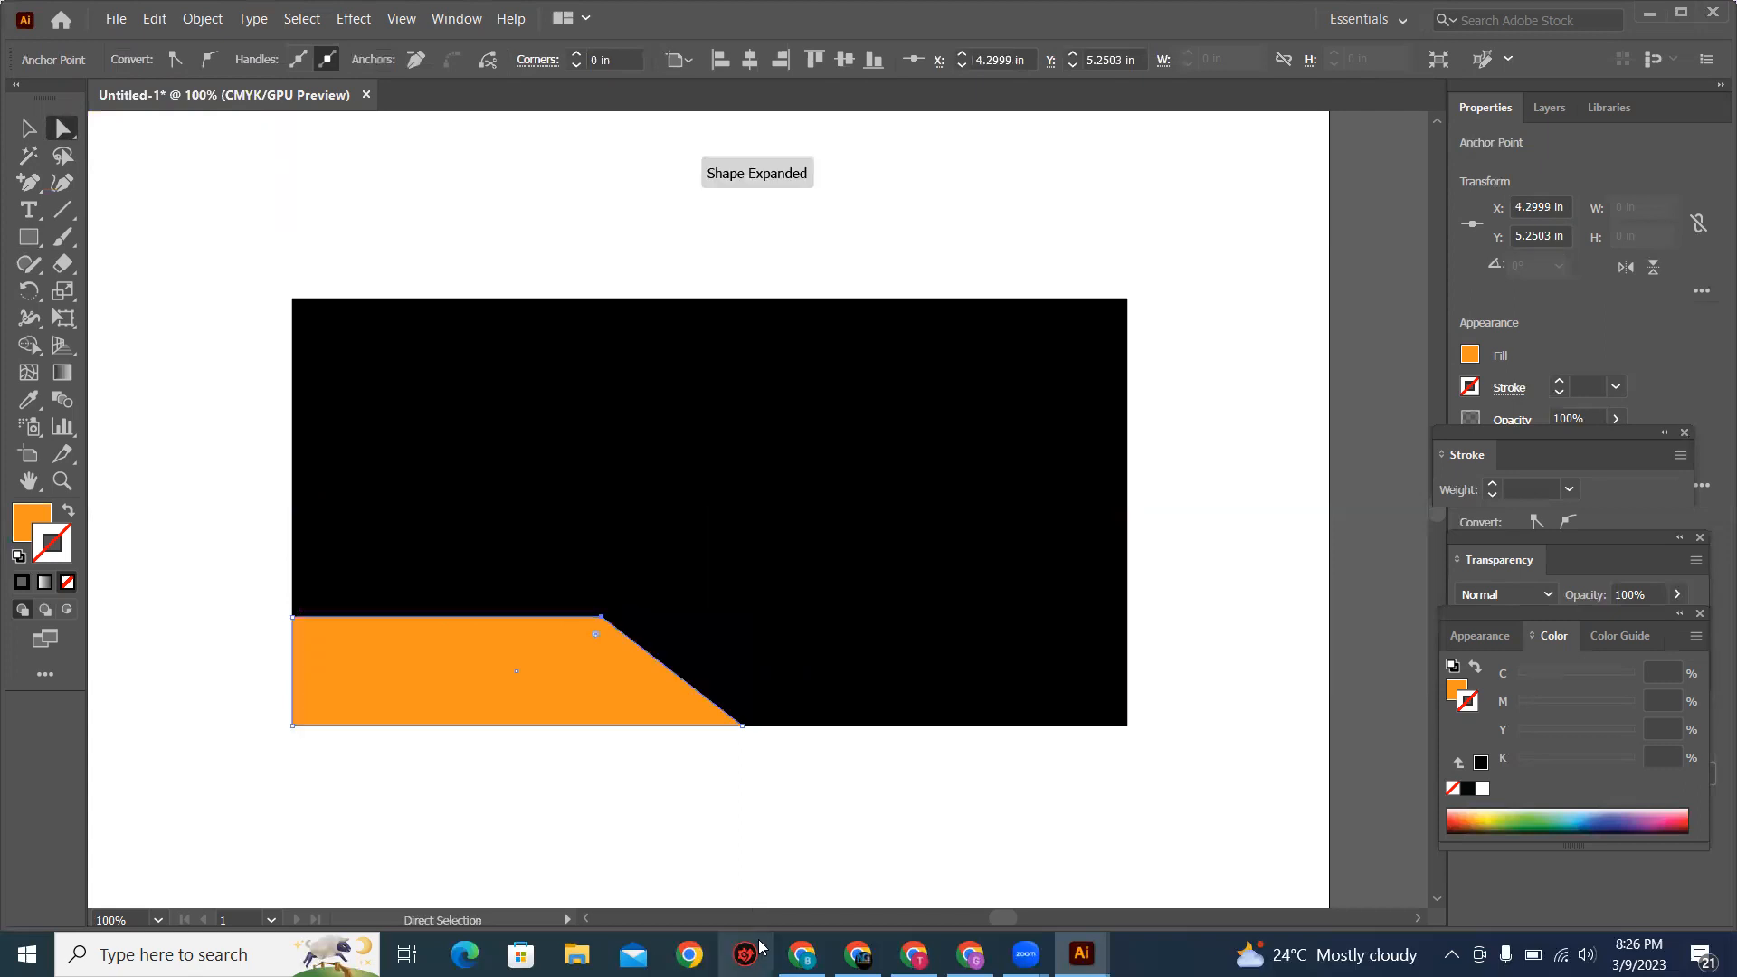
# Step: Check the reference's gold strip and draw a second orange rectangle about 2.84 × 0.62 in flush with the black base's lower-right corner
pyautogui.hotkey('alt', 'Tab')
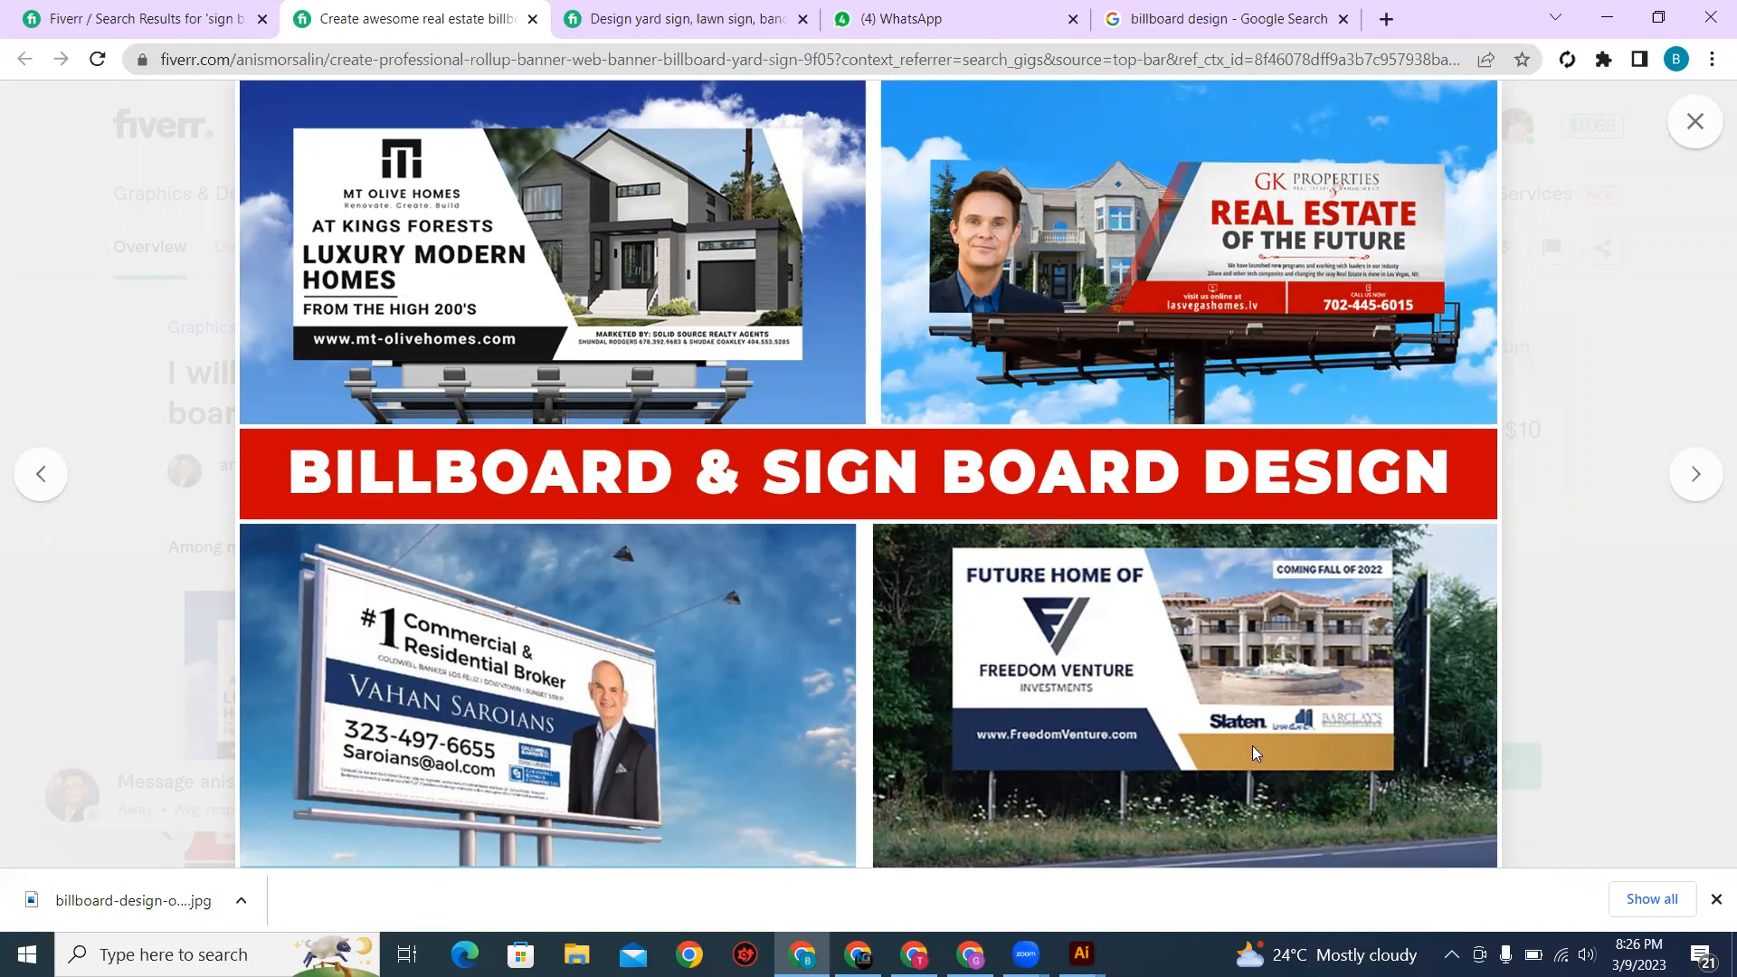
pyautogui.hotkey('alt', 'Tab')
pyautogui.press('m')
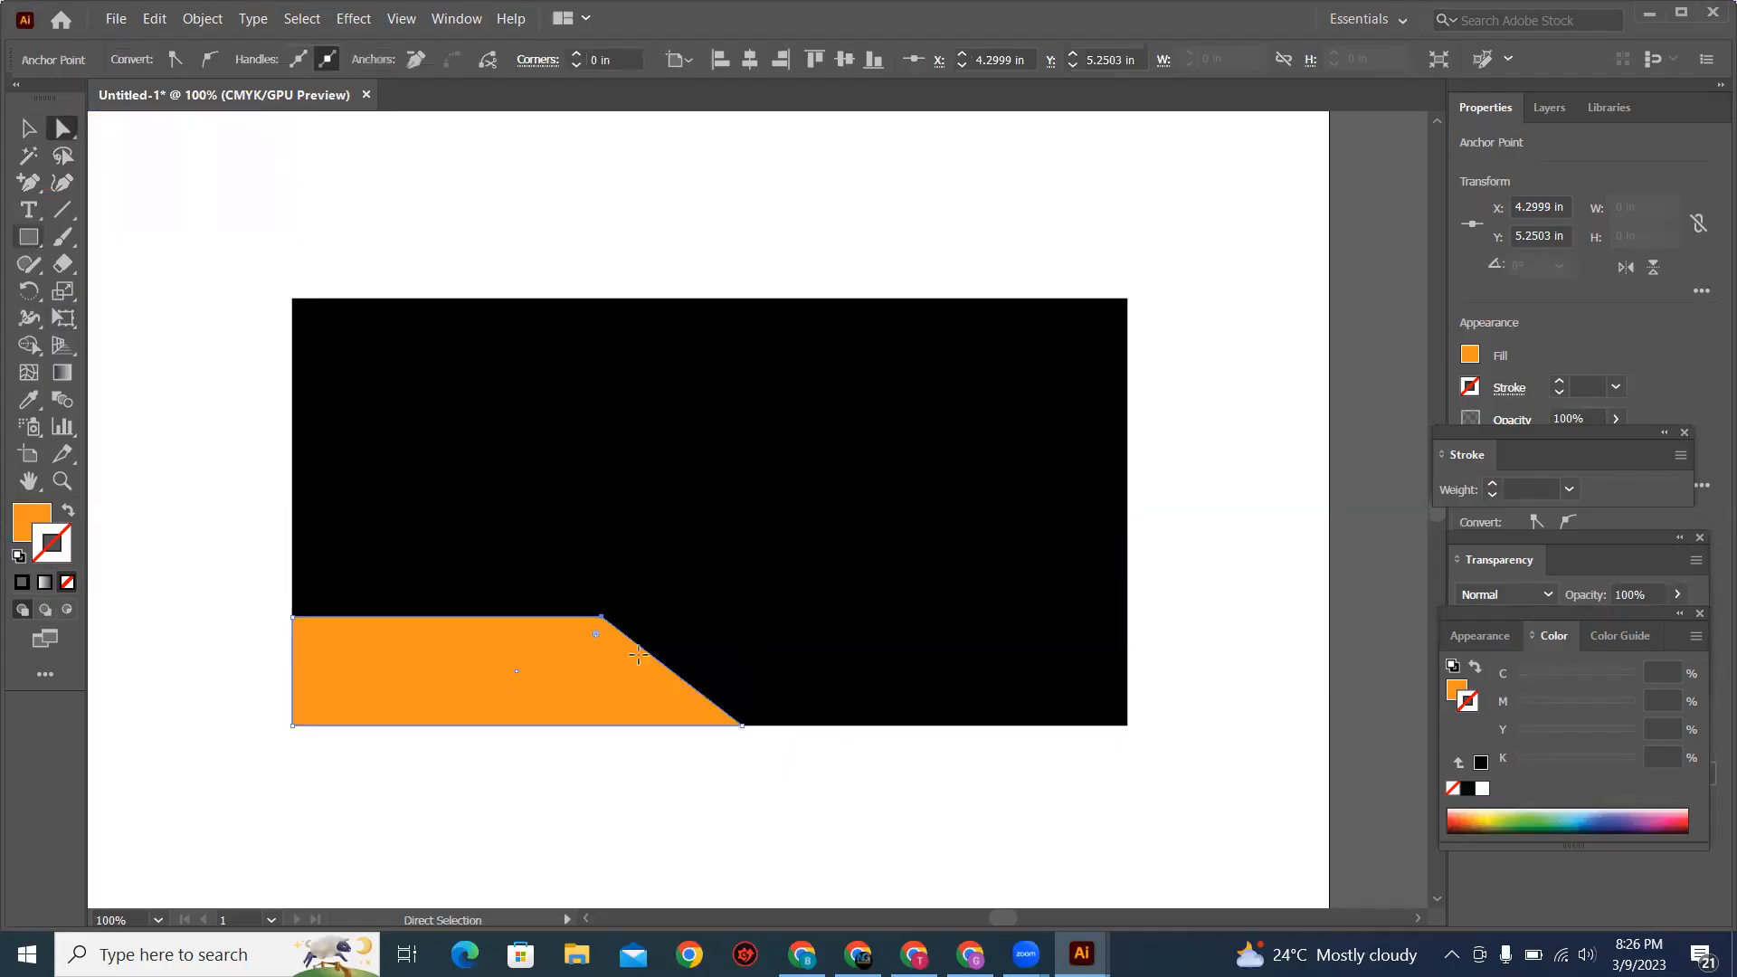
pyautogui.moveTo(765, 646); pyautogui.dragTo(1140, 725)
# Step: Compare with the reference and slant the second band's left end by moving its bottom-left anchor right to about X 6.34 in
pyautogui.hotkey('alt', 'Tab')
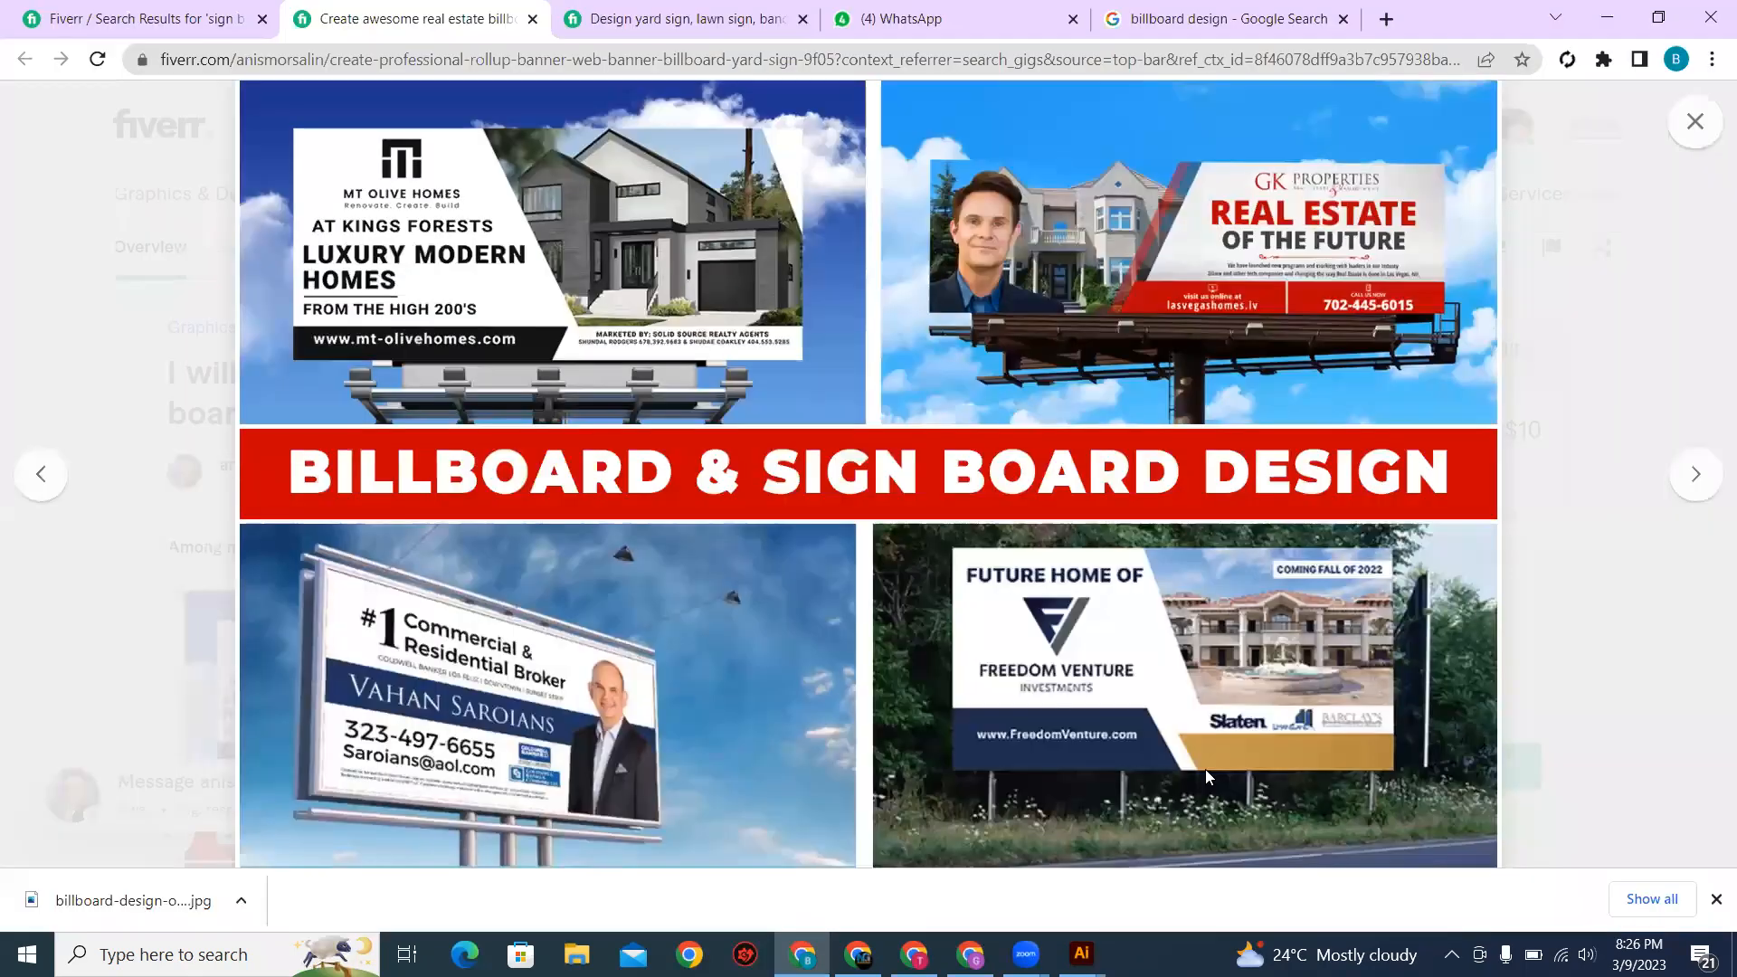
pyautogui.hotkey('alt', 'Tab')
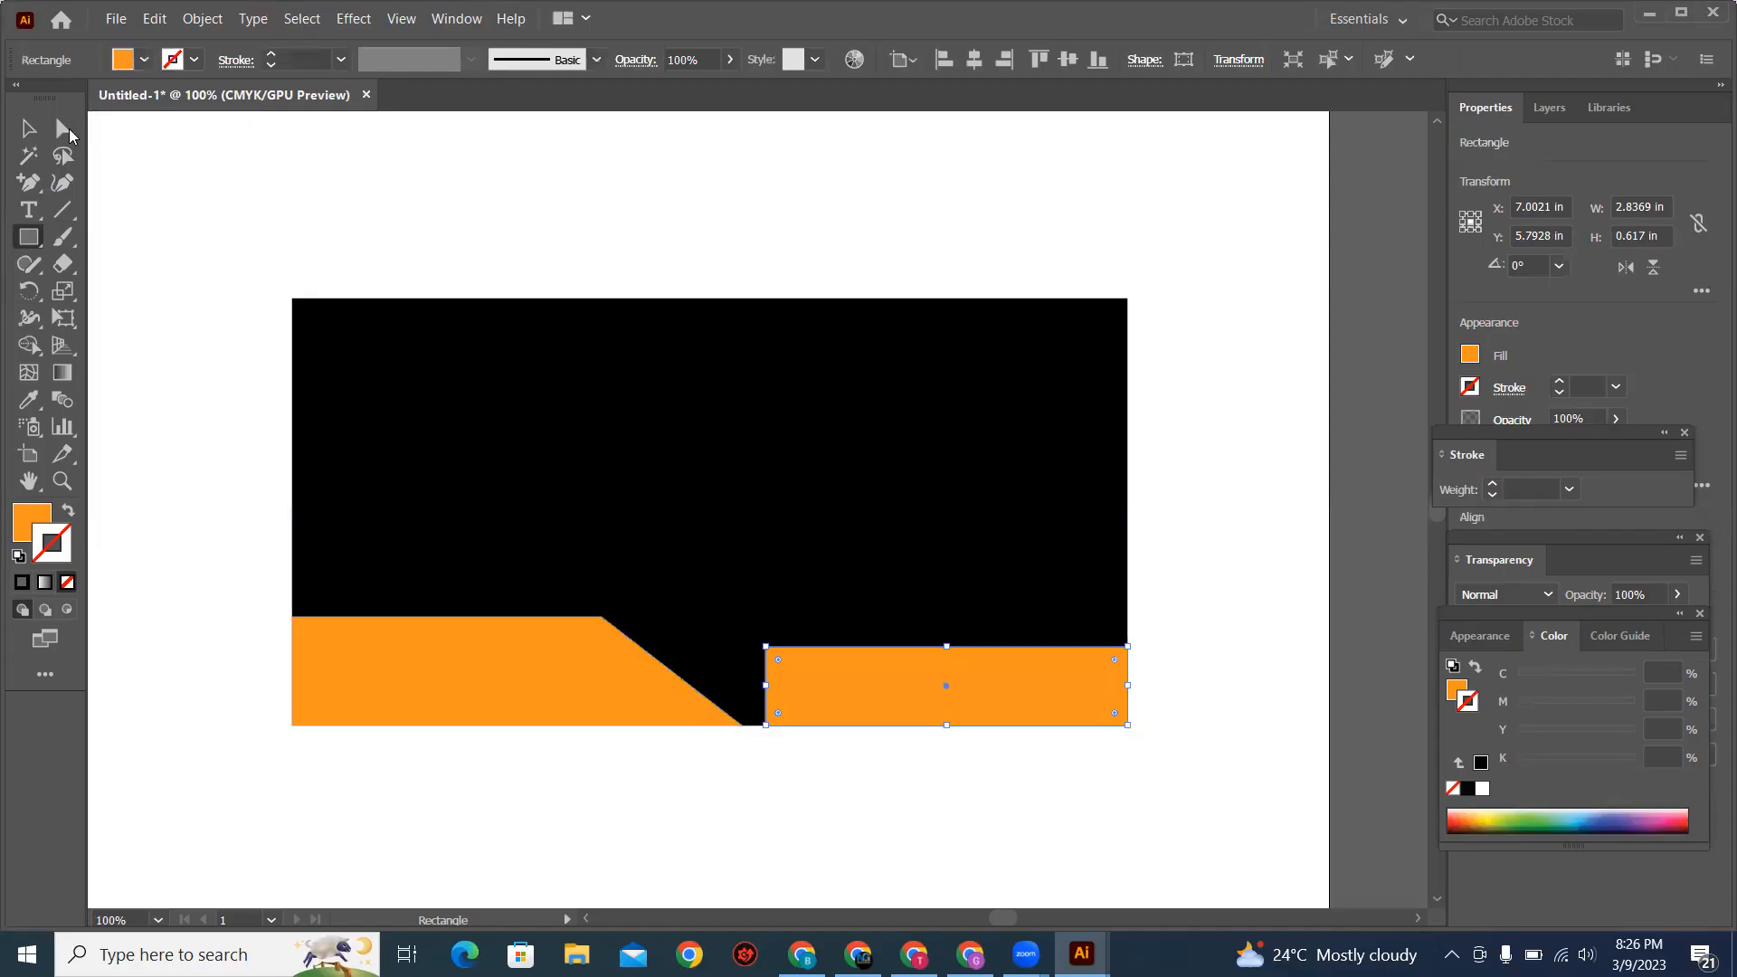
pyautogui.press('a')
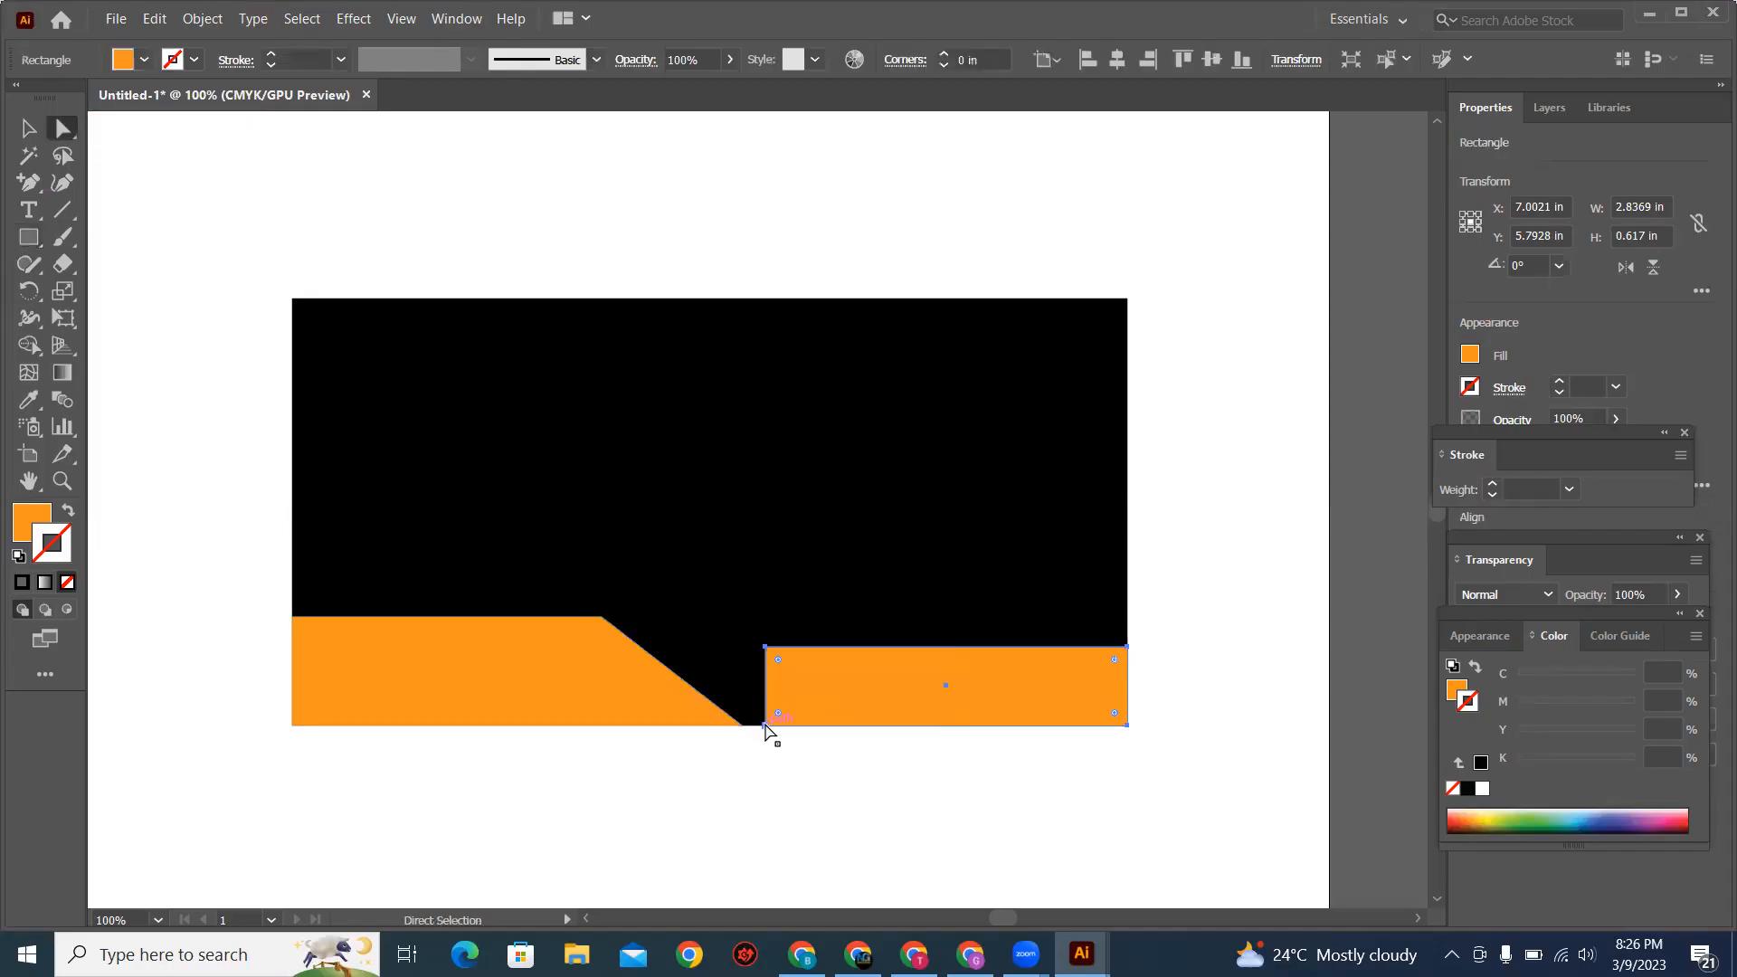
pyautogui.moveTo(764, 727); pyautogui.dragTo(863, 724)
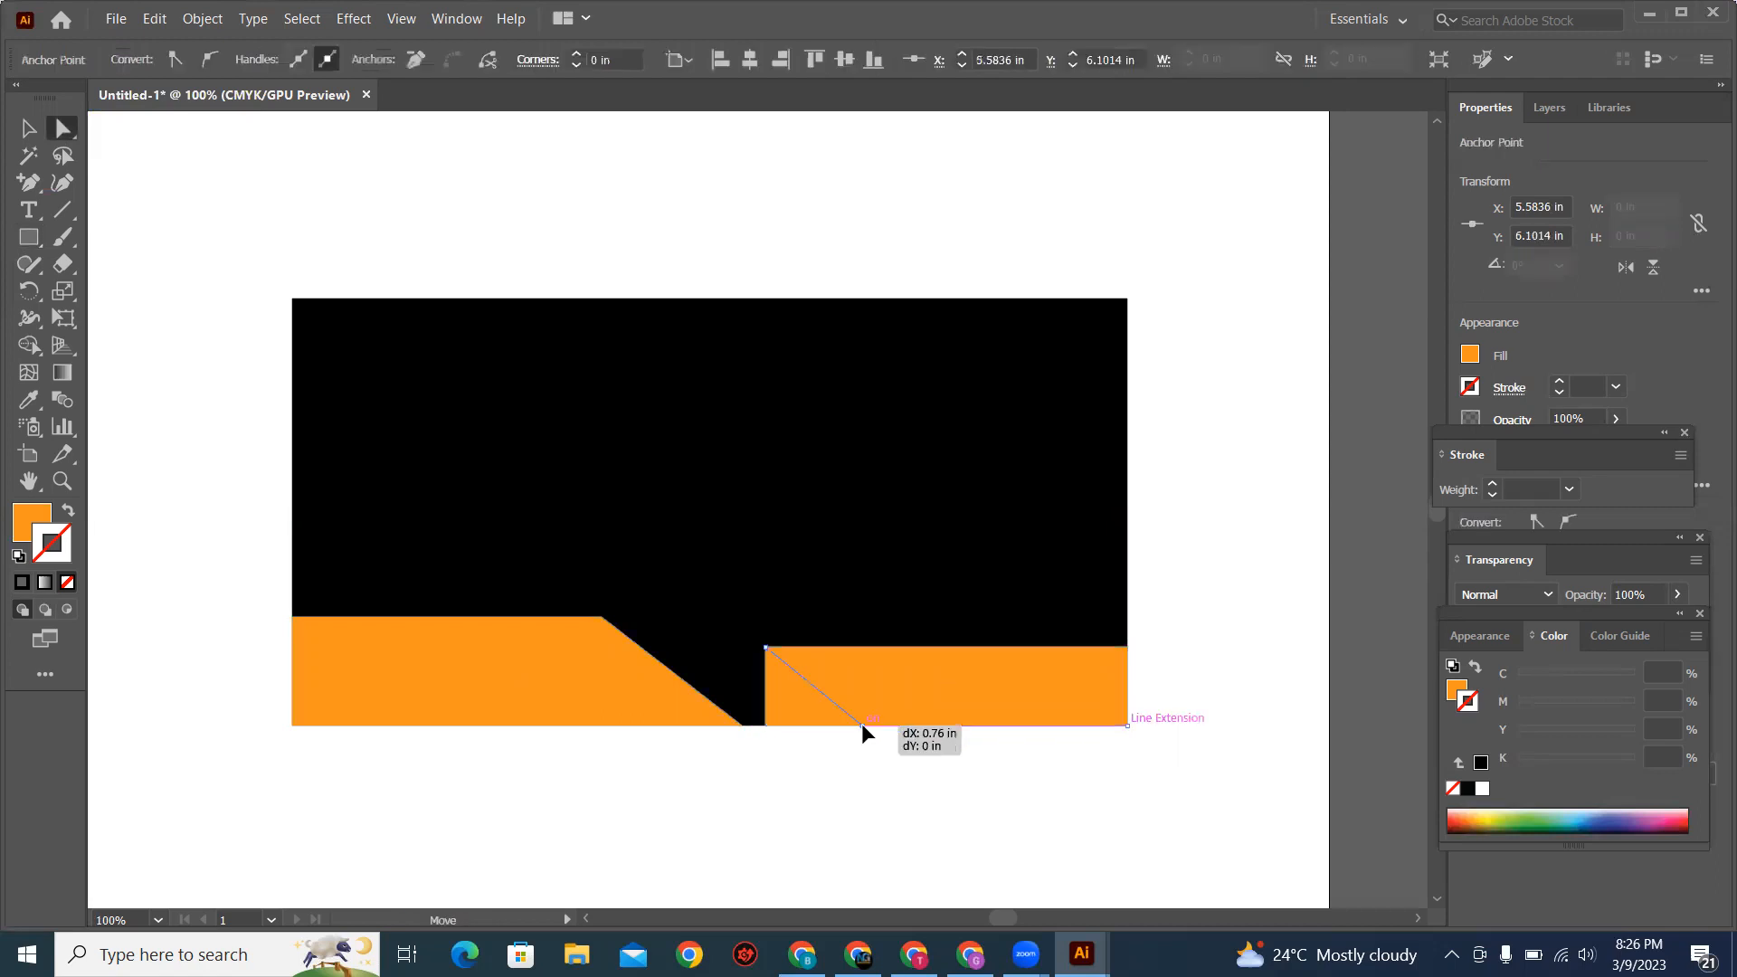
# Step: Select the whole slanted band at the base's lower right and fill it with light blue
pyautogui.click(30, 131)
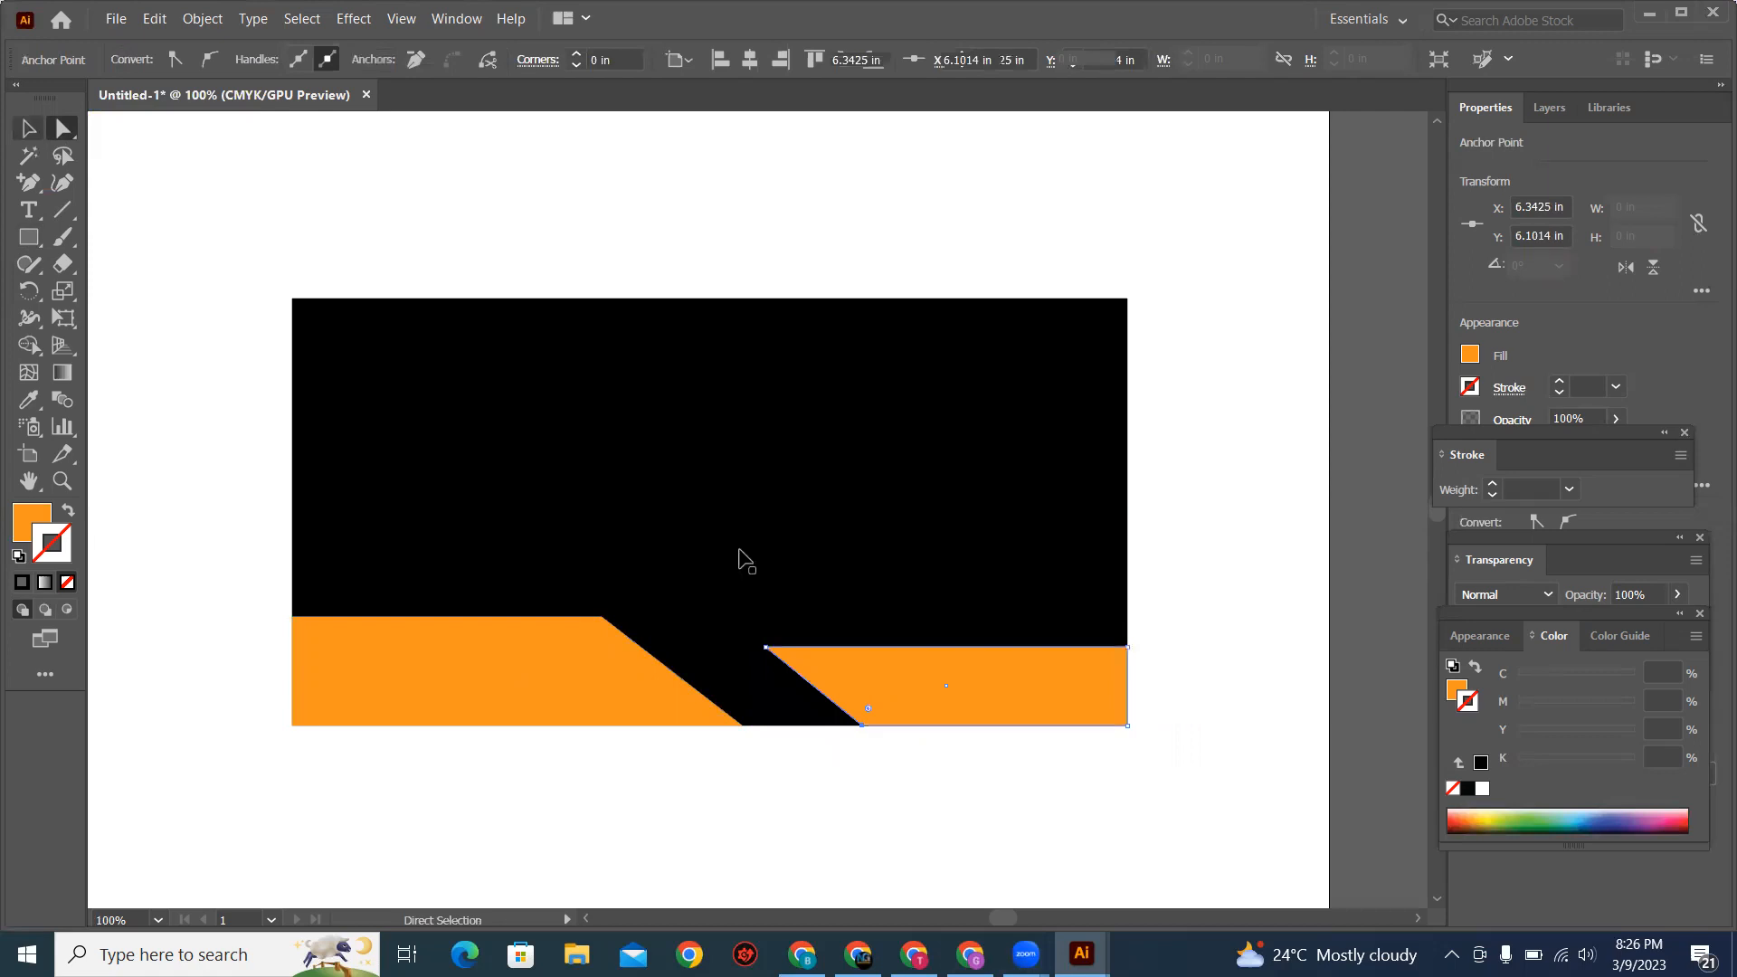
pyautogui.click(871, 711)
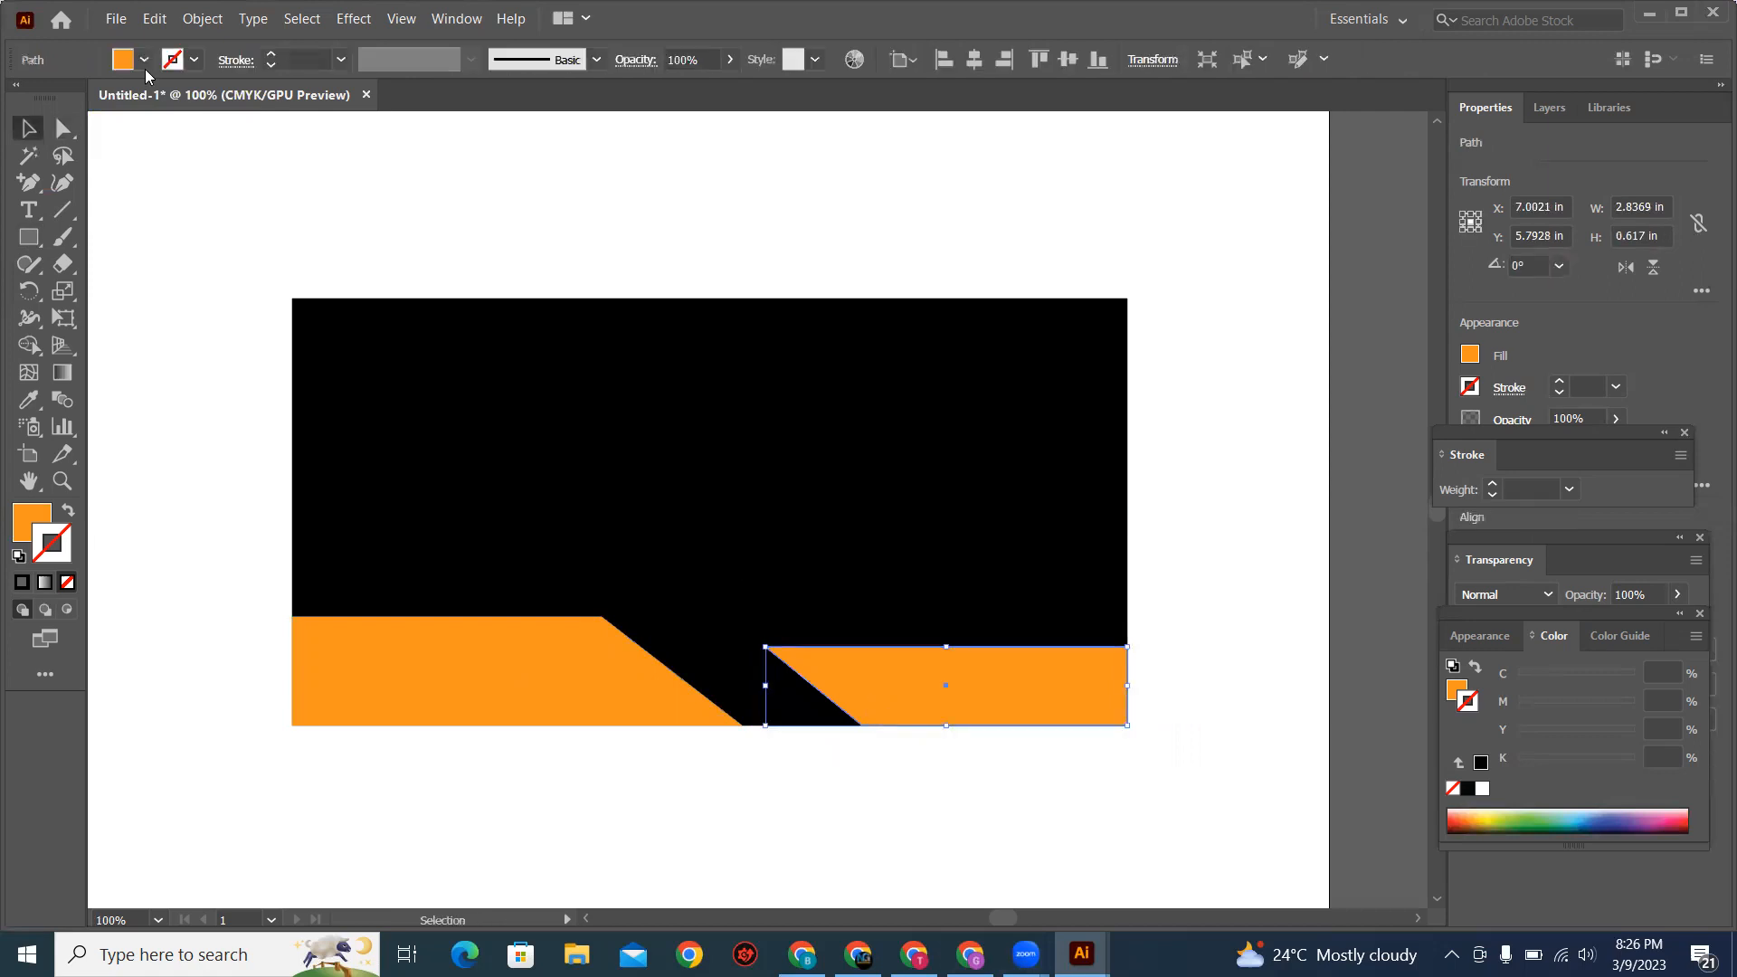
pyautogui.click(145, 59)
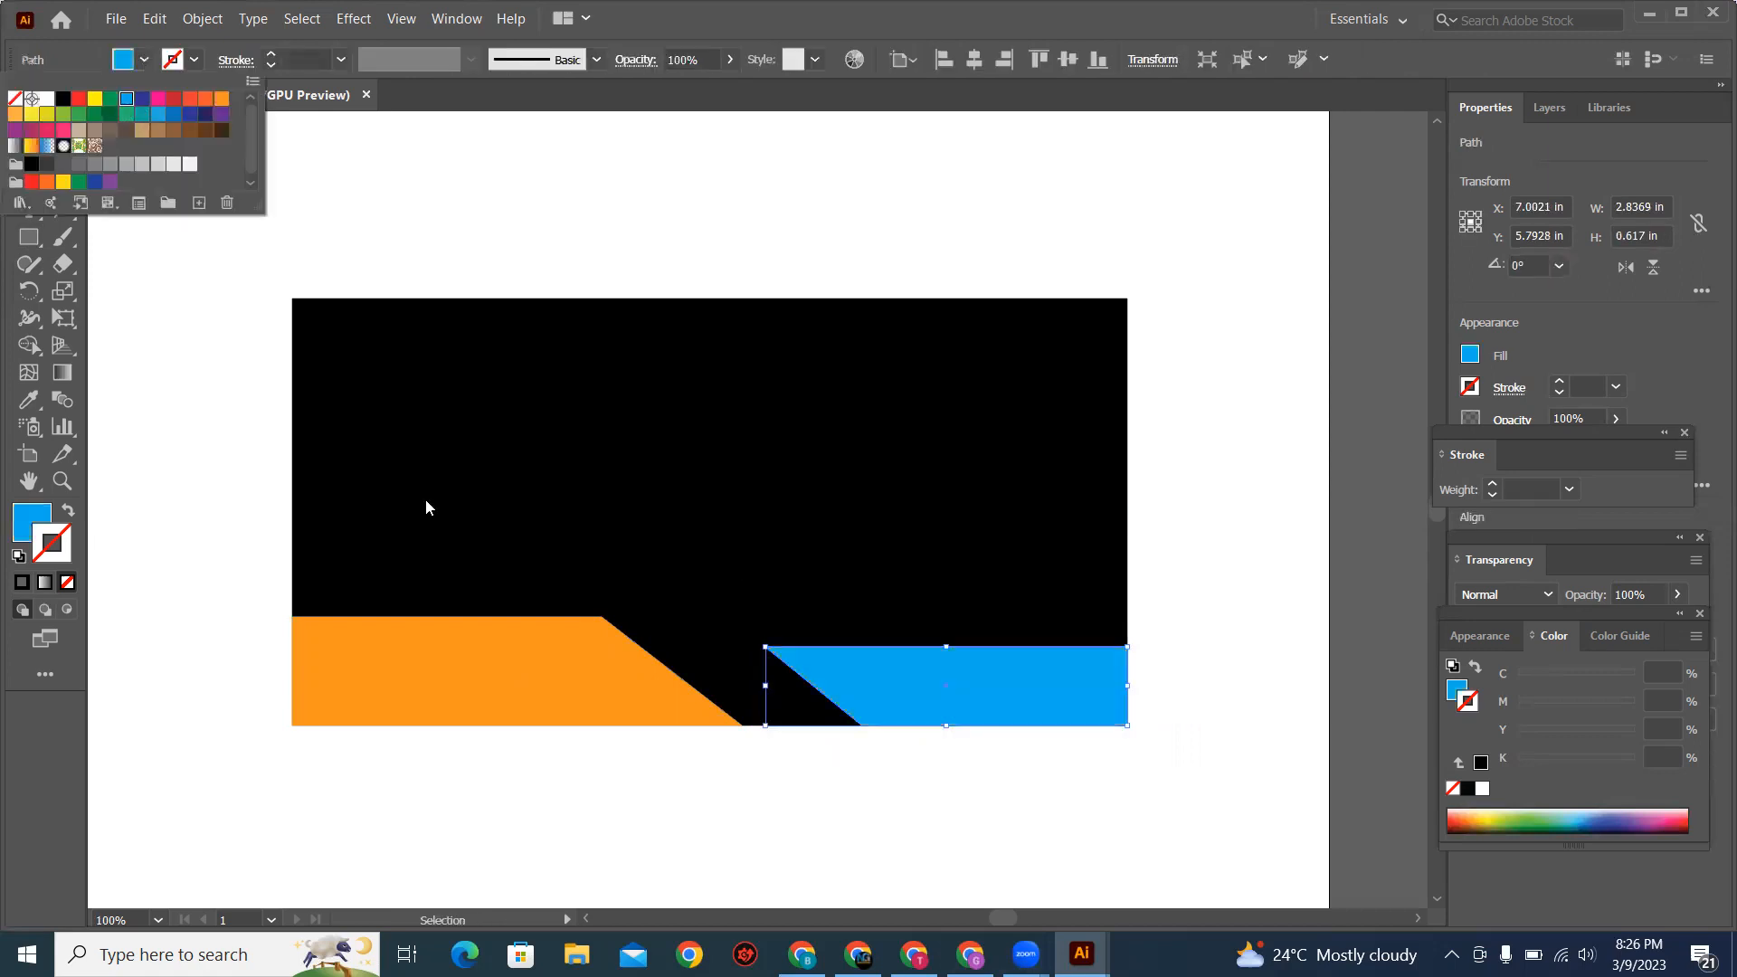
pyautogui.click(203, 430)
pyautogui.click(1134, 816)
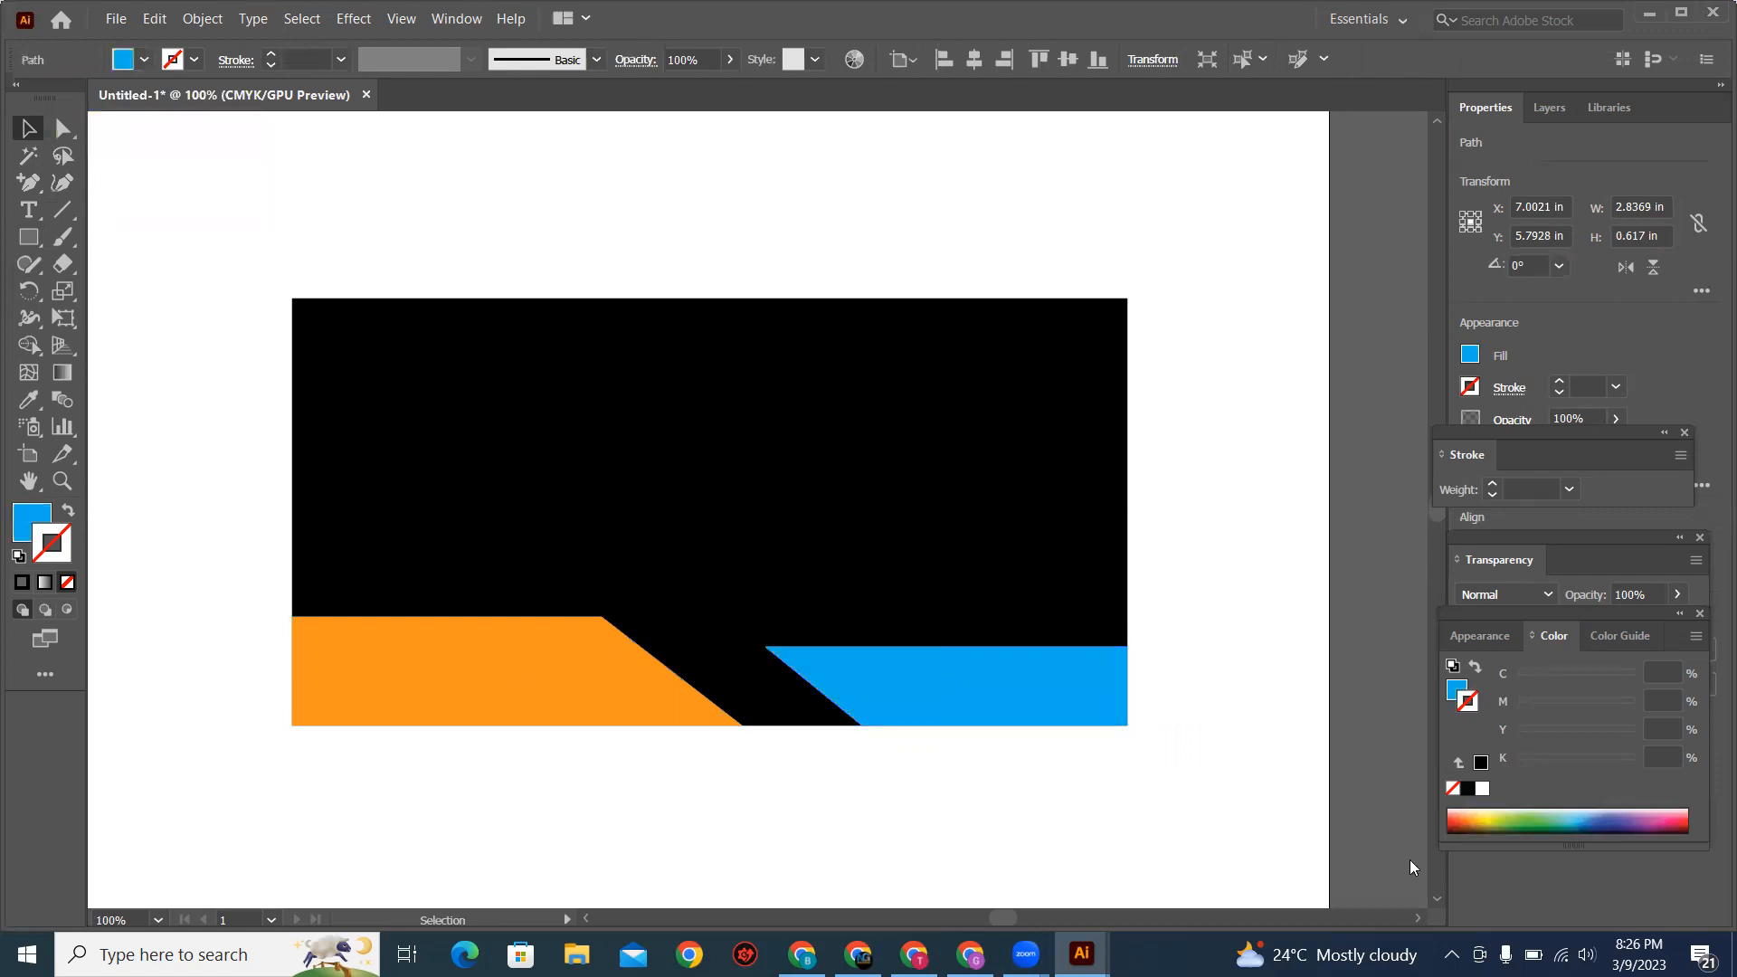
# Step: Recheck the reference's slant and move the light blue band's bottom-left anchor left to about X 6.12 in
pyautogui.hotkey('alt', 'Tab')
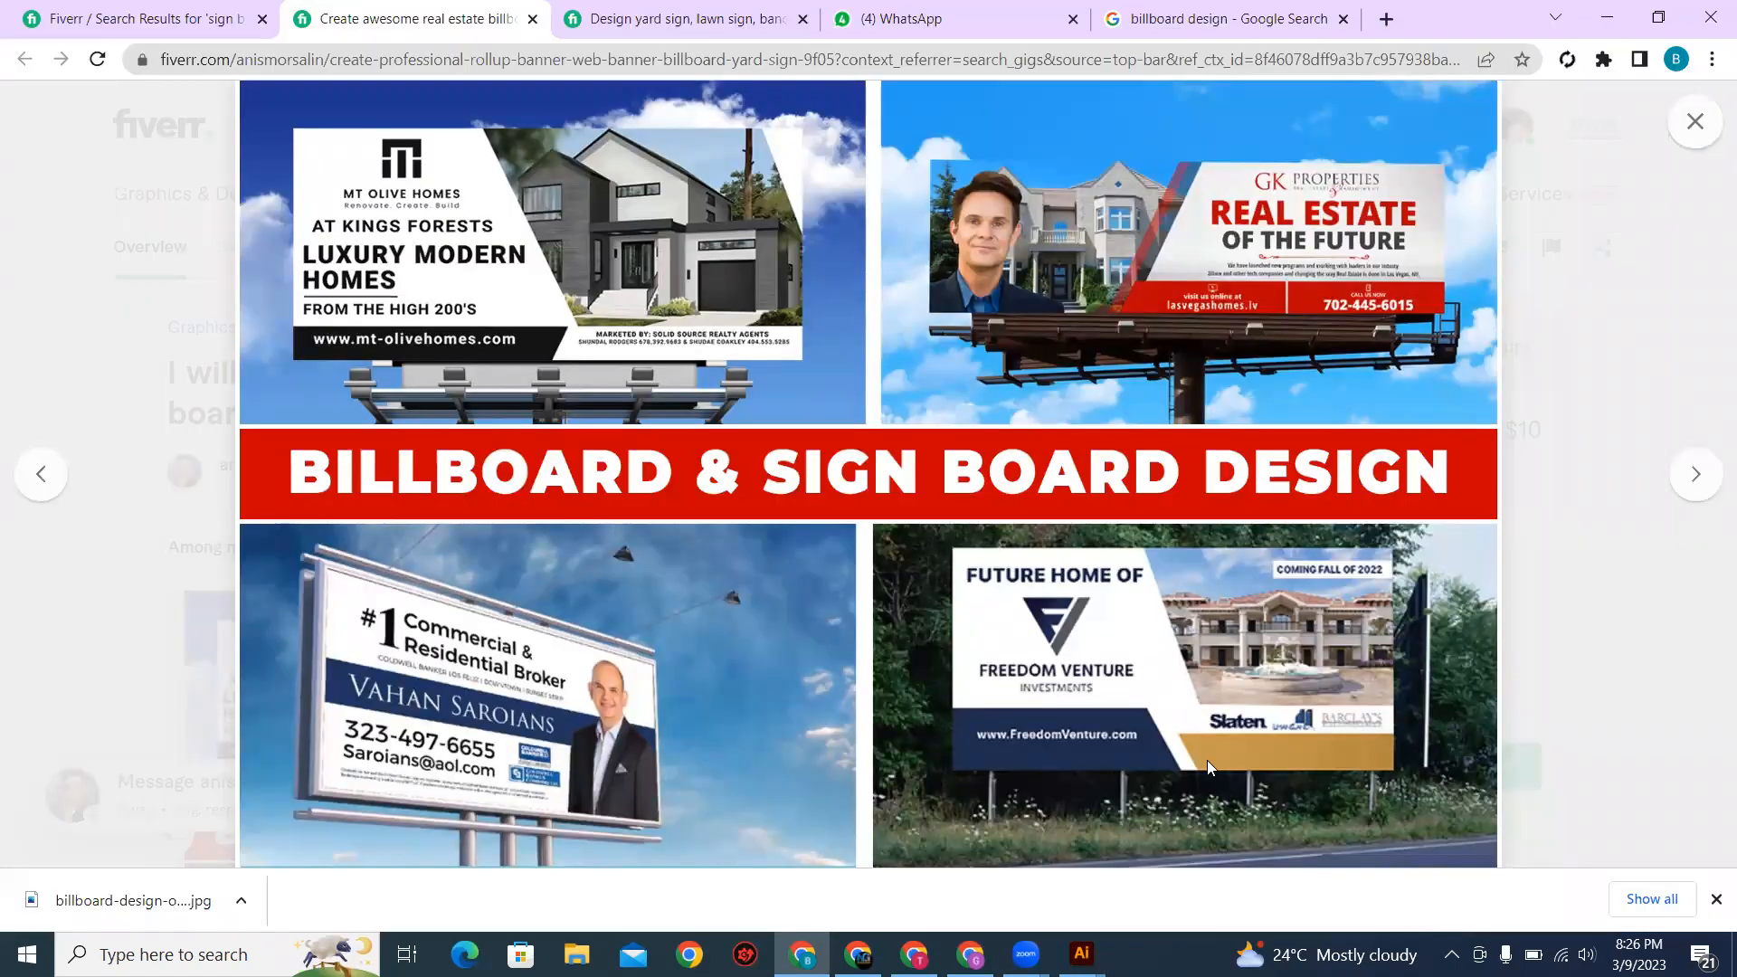
pyautogui.hotkey('alt', 'Tab')
pyautogui.click(63, 130)
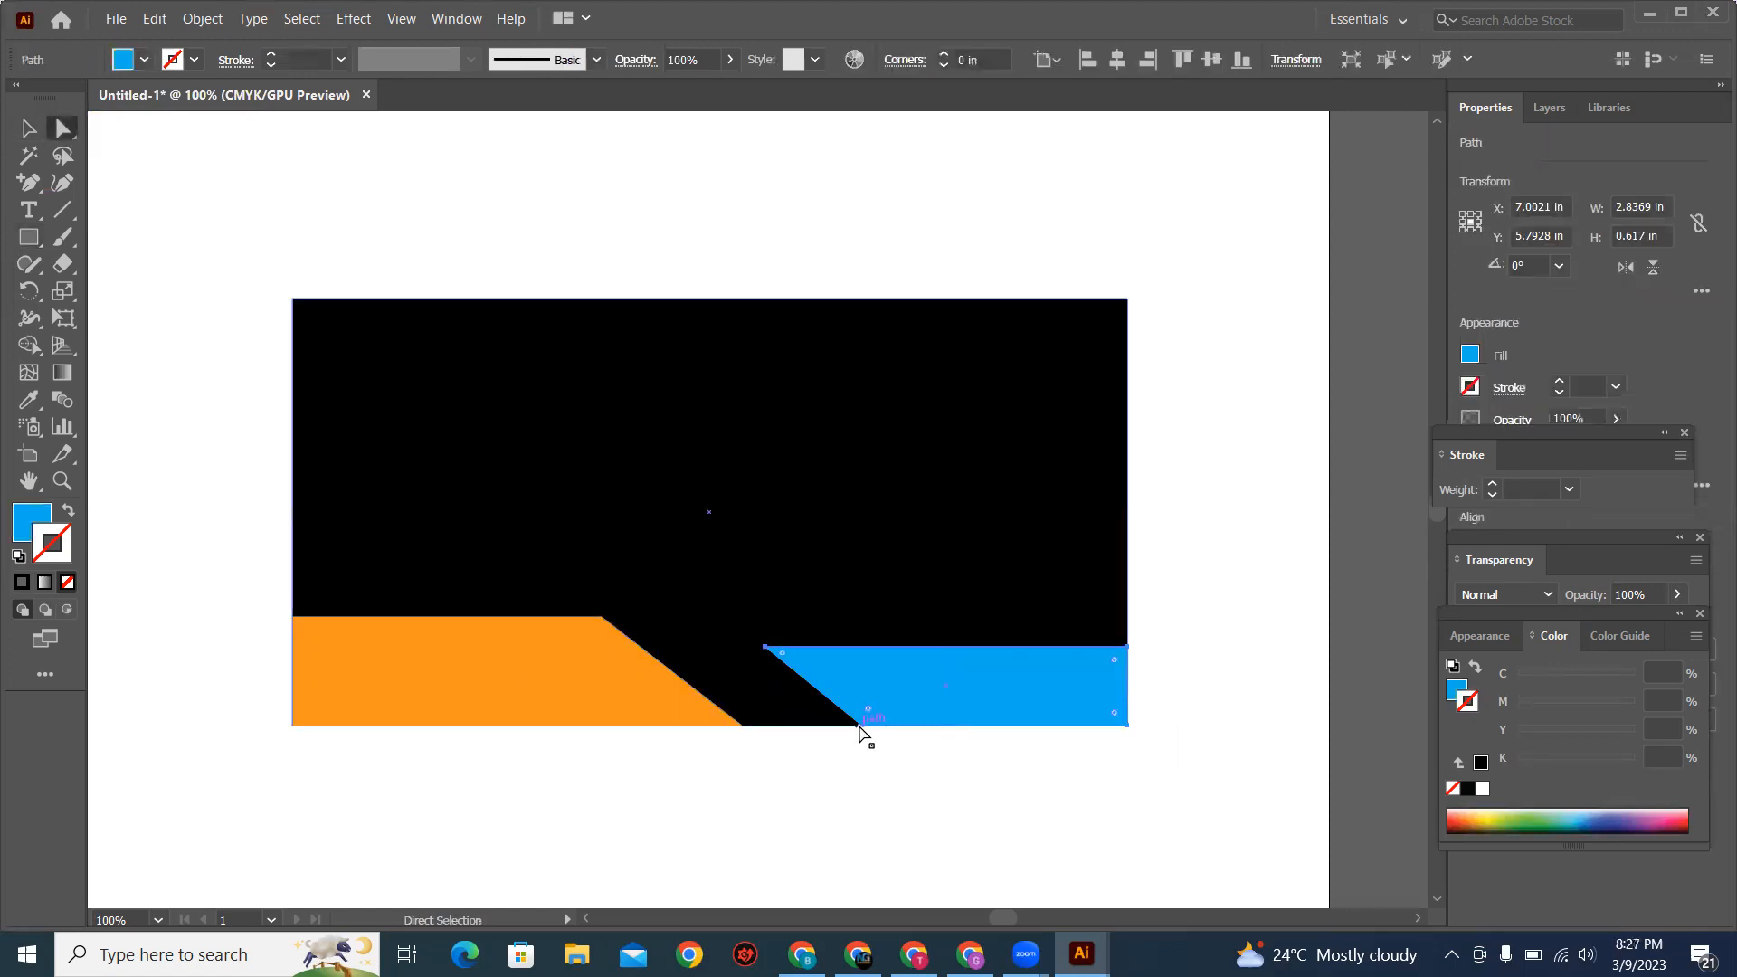
pyautogui.moveTo(860, 726)
pyautogui.mouseDown()
pyautogui.moveTo(845, 723)
pyautogui.moveTo(900, 734)
pyautogui.moveTo(834, 726)
pyautogui.mouseUp()
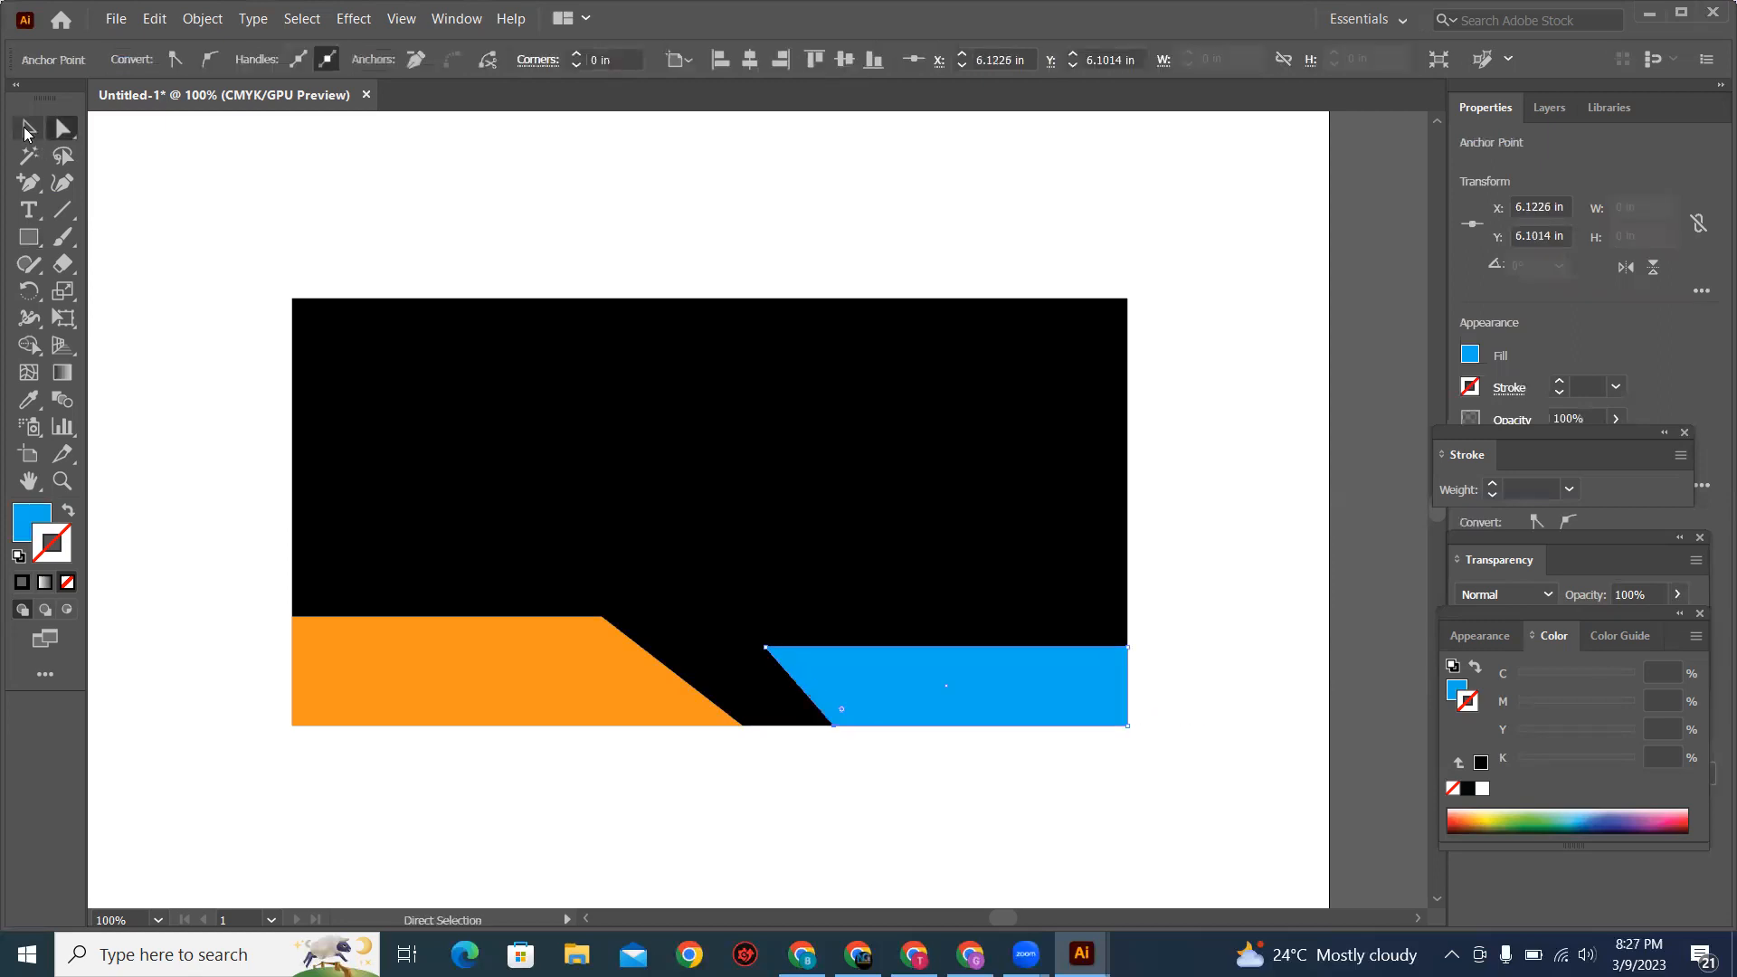
# Step: Compare with the reference and draw a light blue rectangle about 3.42 × 2.25 in flush with the black base's upper-right corner
pyautogui.hotkey('alt', 'Tab')
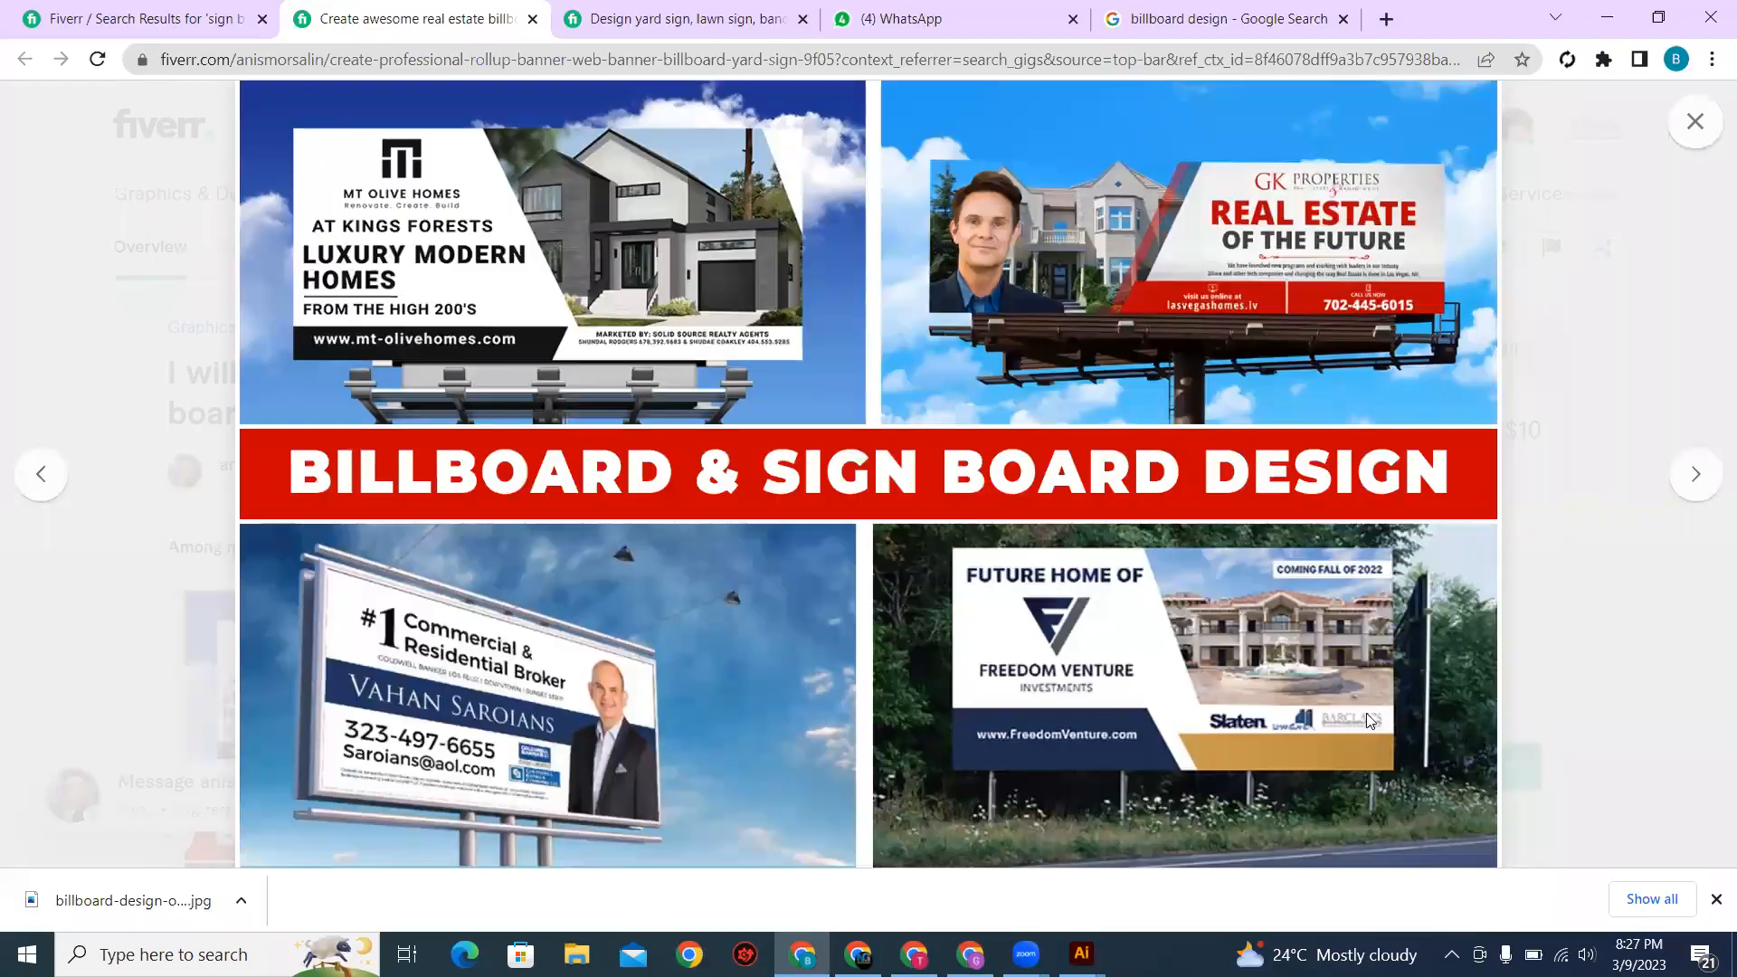
pyautogui.hotkey('alt', 'Tab')
pyautogui.click(28, 236)
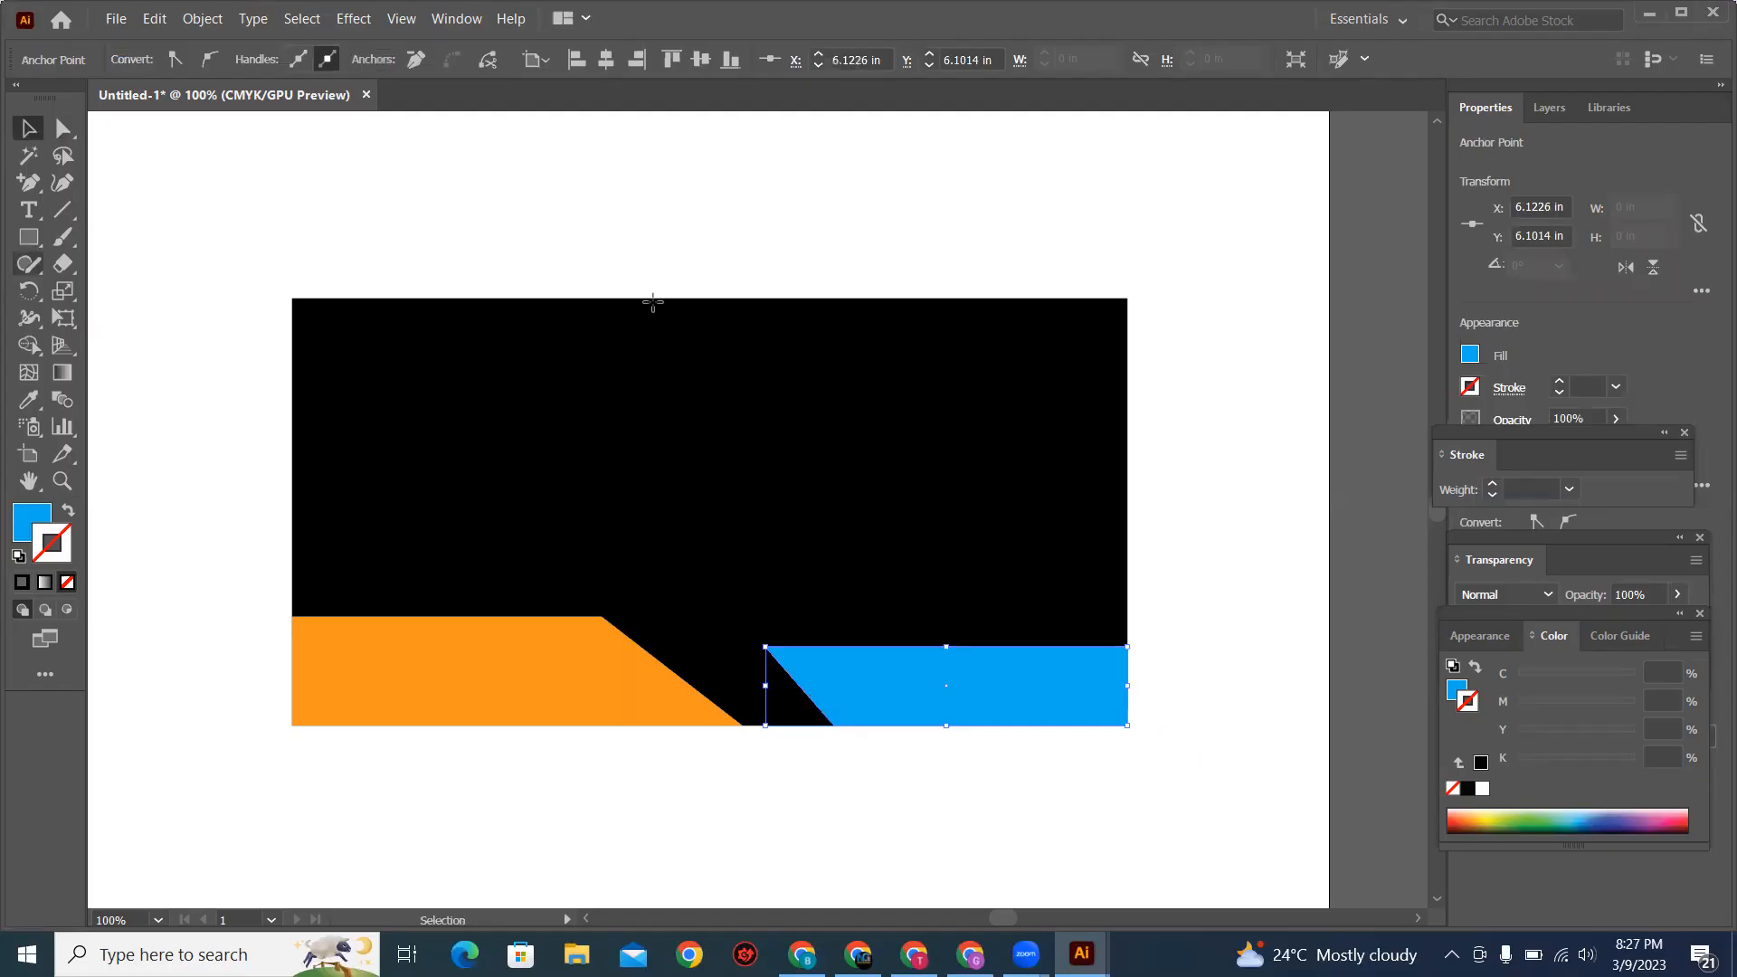
pyautogui.moveTo(693, 298); pyautogui.dragTo(1128, 586)
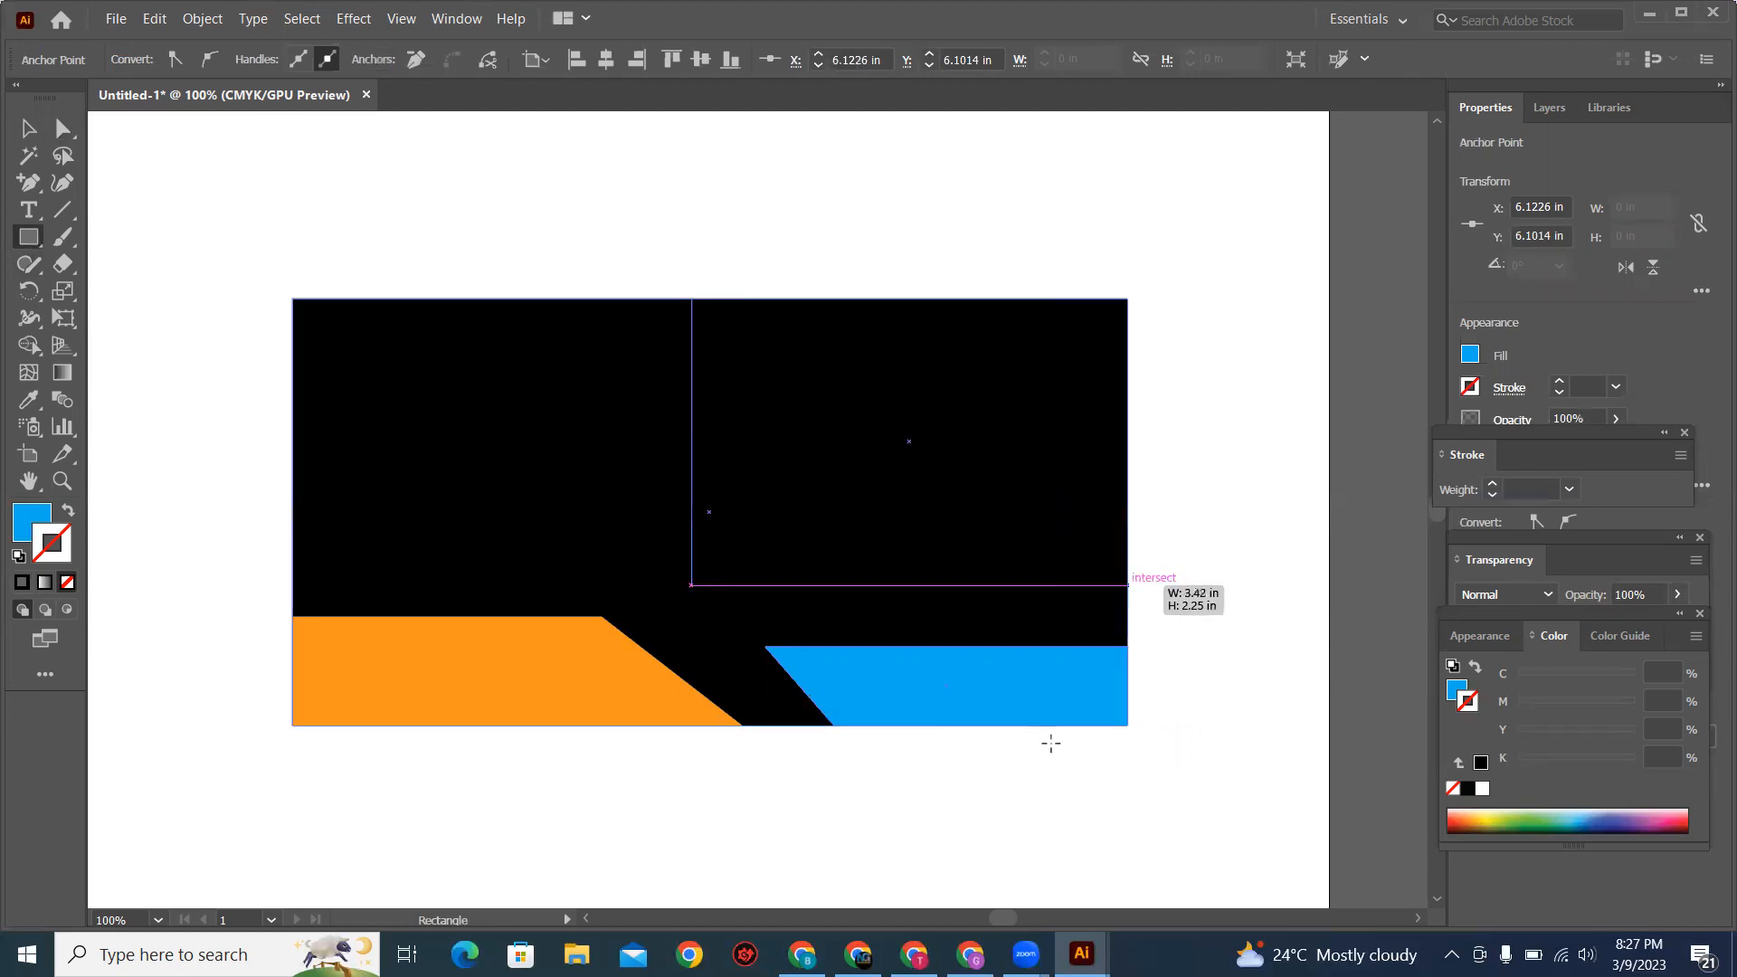
pyautogui.hotkey('alt', 'Tab')
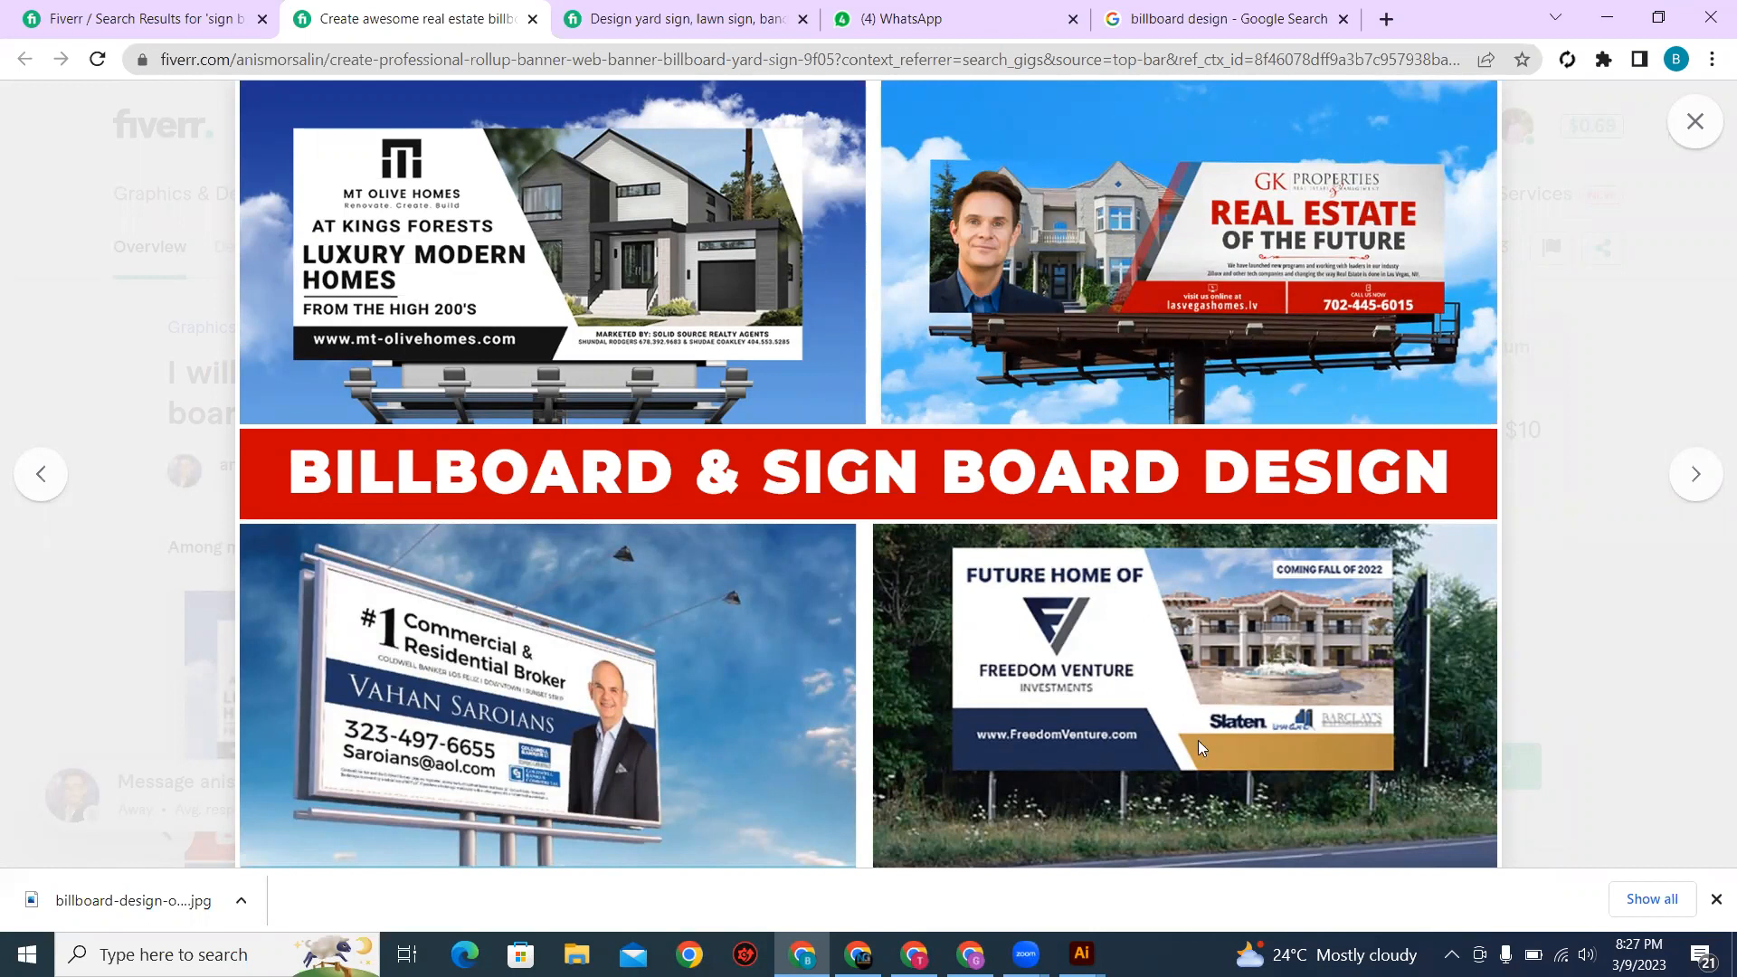
pyautogui.hotkey('alt', 'Tab')
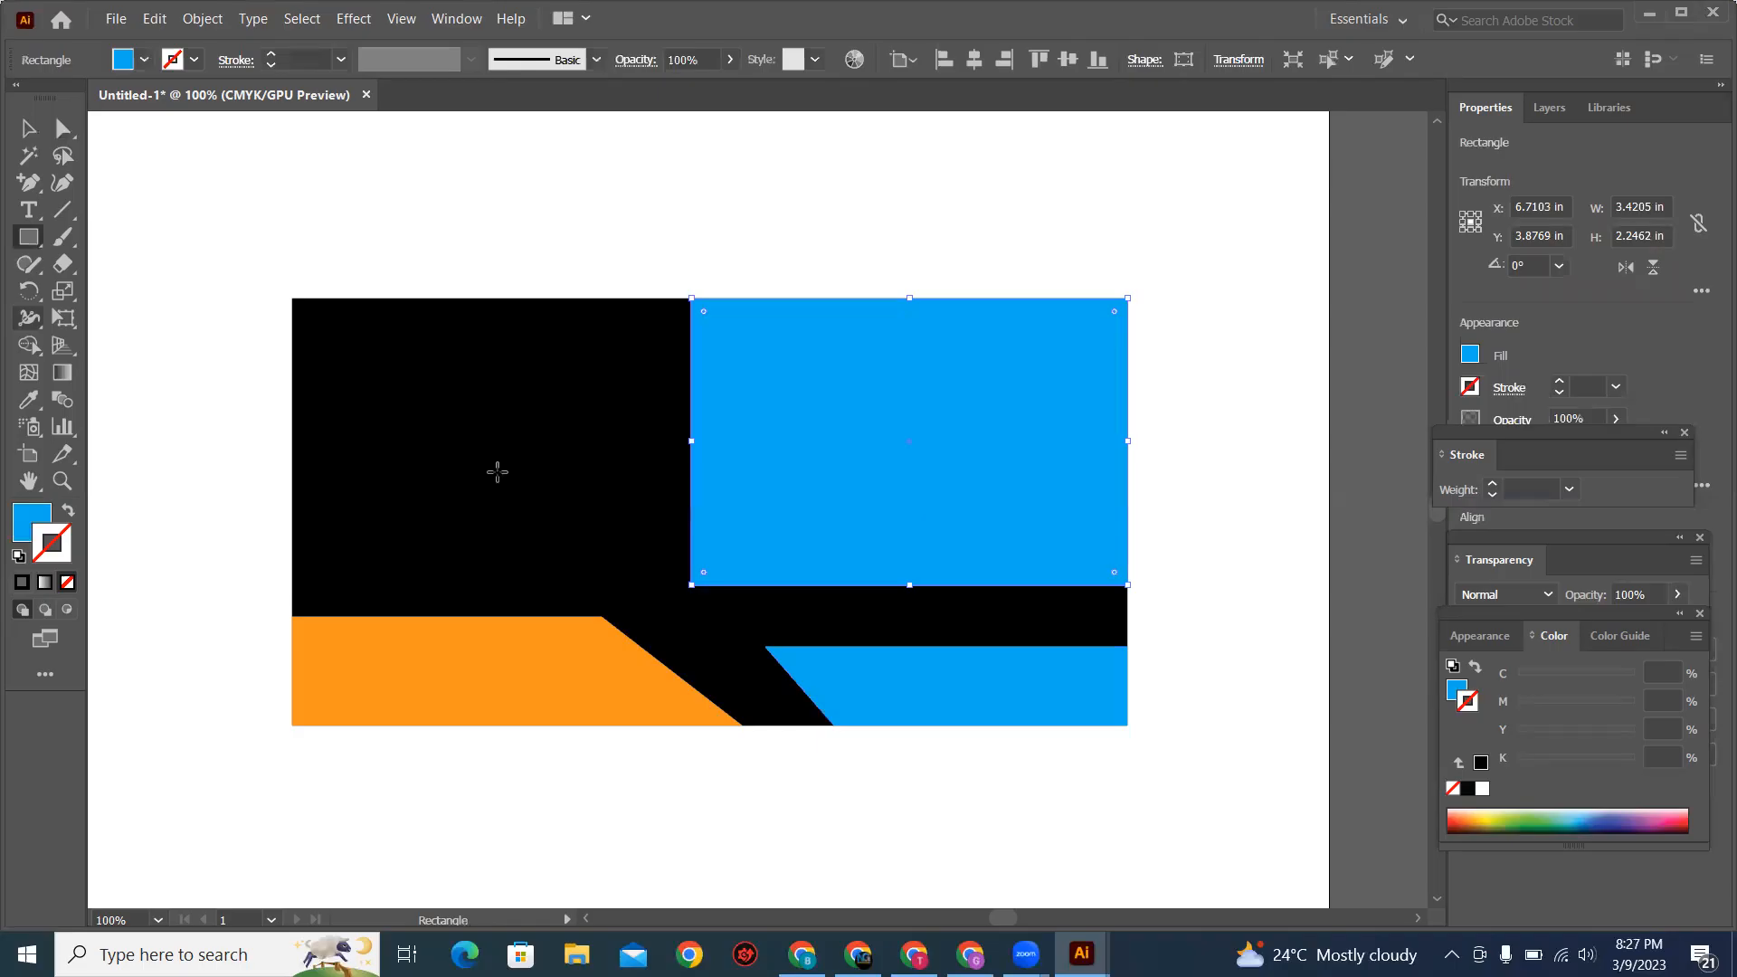
# Step: Move the upper blue panel's bottom-left anchor right to about X 5.80 in and the lower blue band's bottom-left anchor left to about X 5.96 in
pyautogui.press('a')
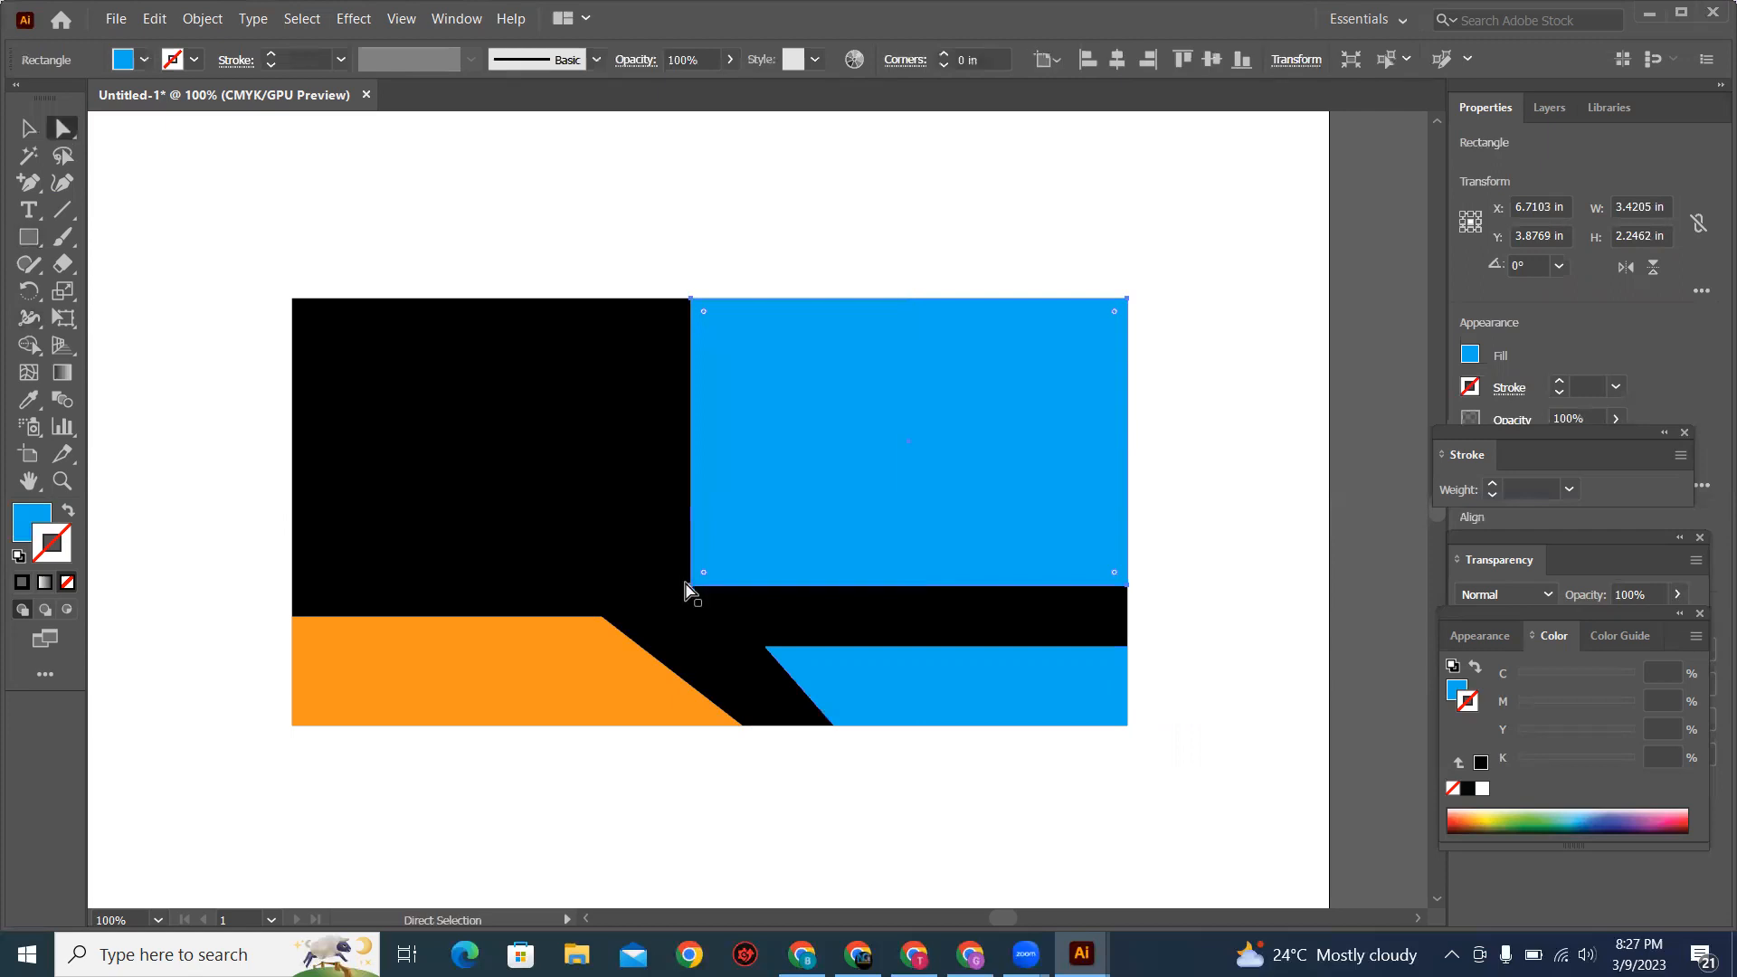
pyautogui.click(690, 587)
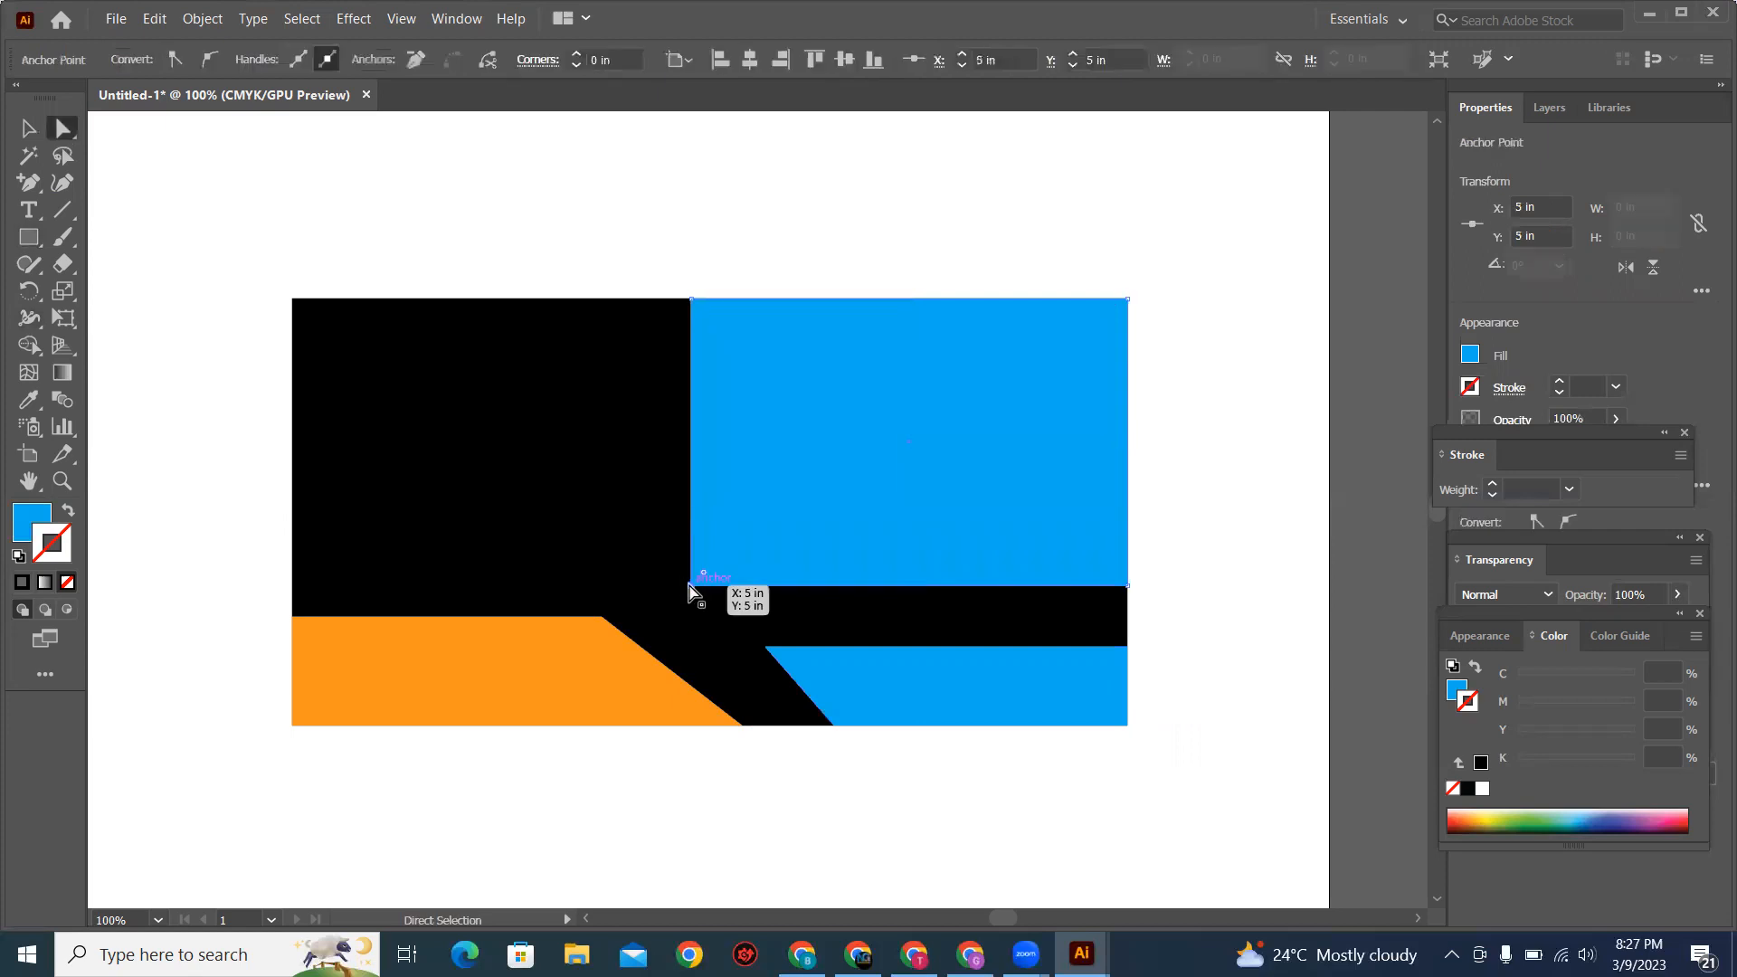
pyautogui.moveTo(806, 590); pyautogui.dragTo(793, 590)
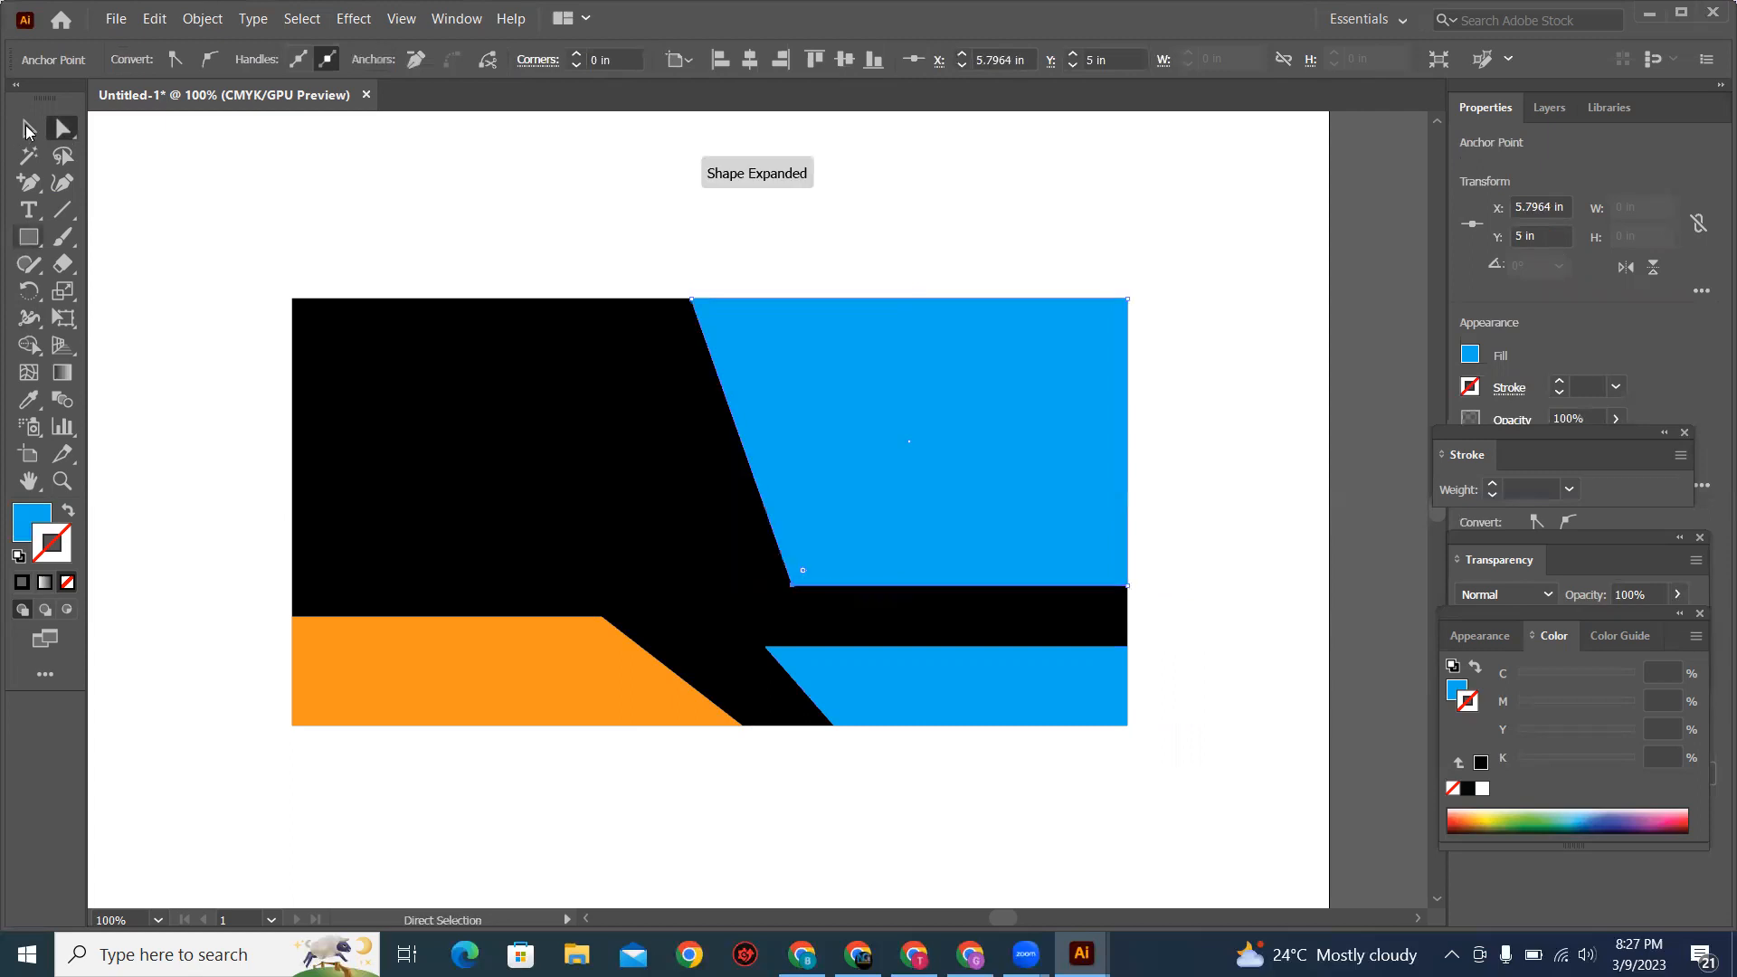
pyautogui.press('v')
pyautogui.click(954, 768)
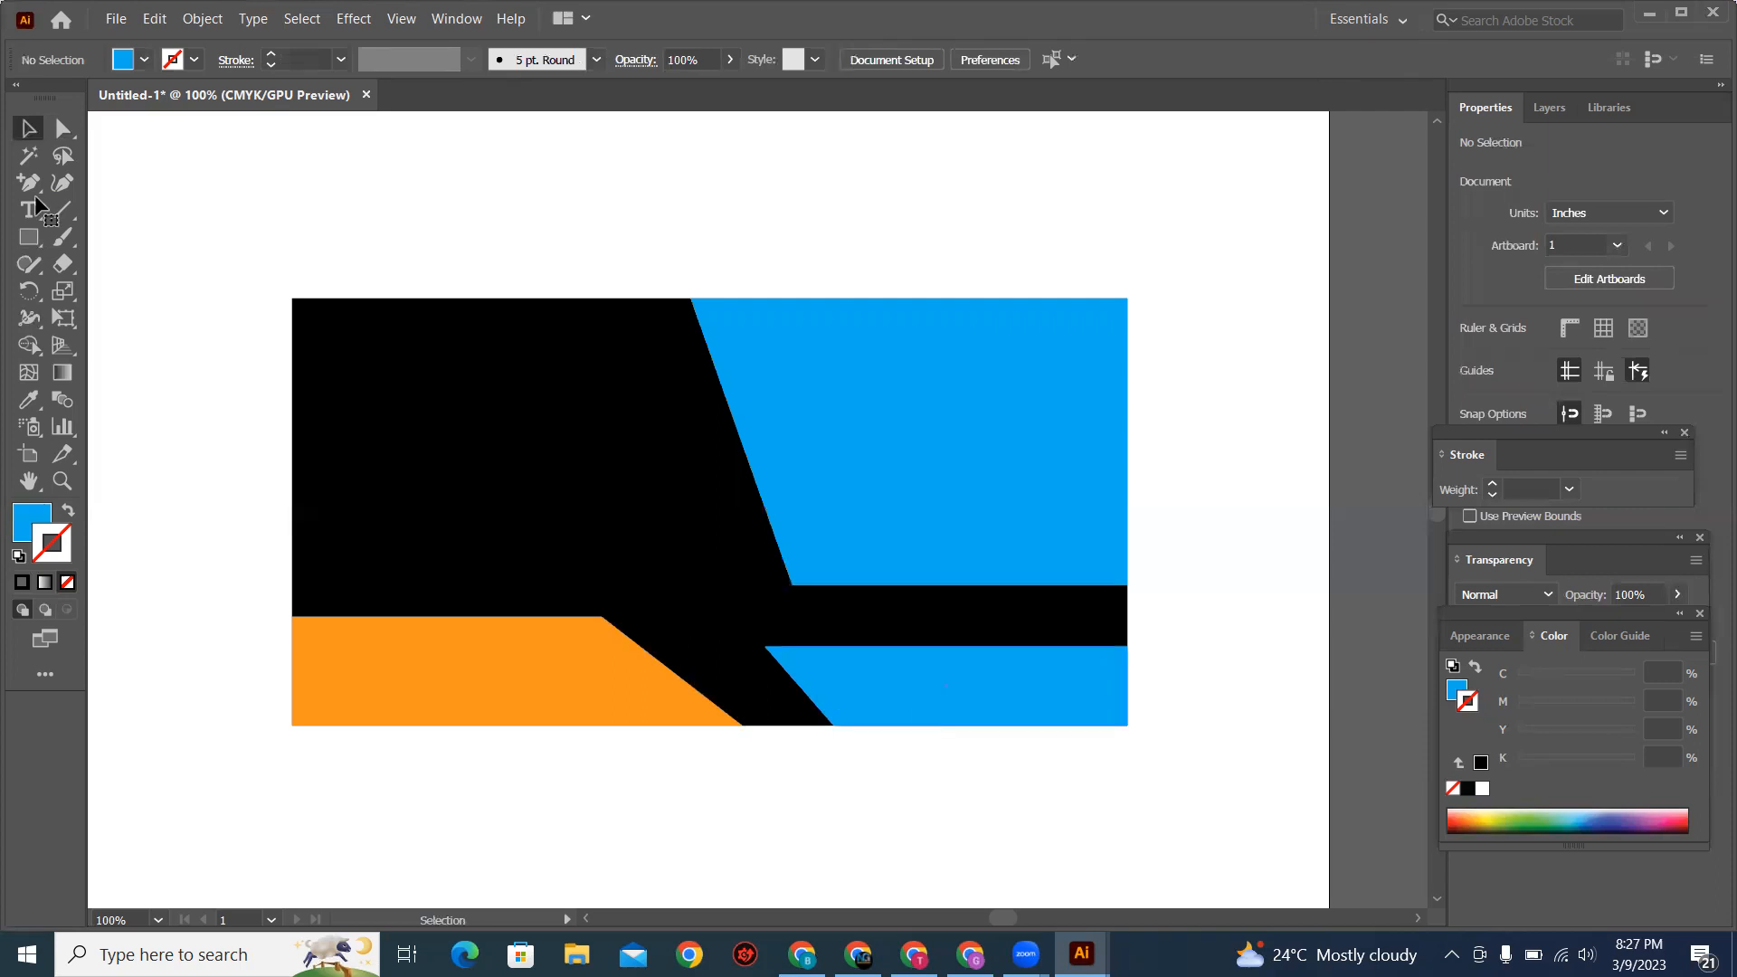
pyautogui.click(62, 136)
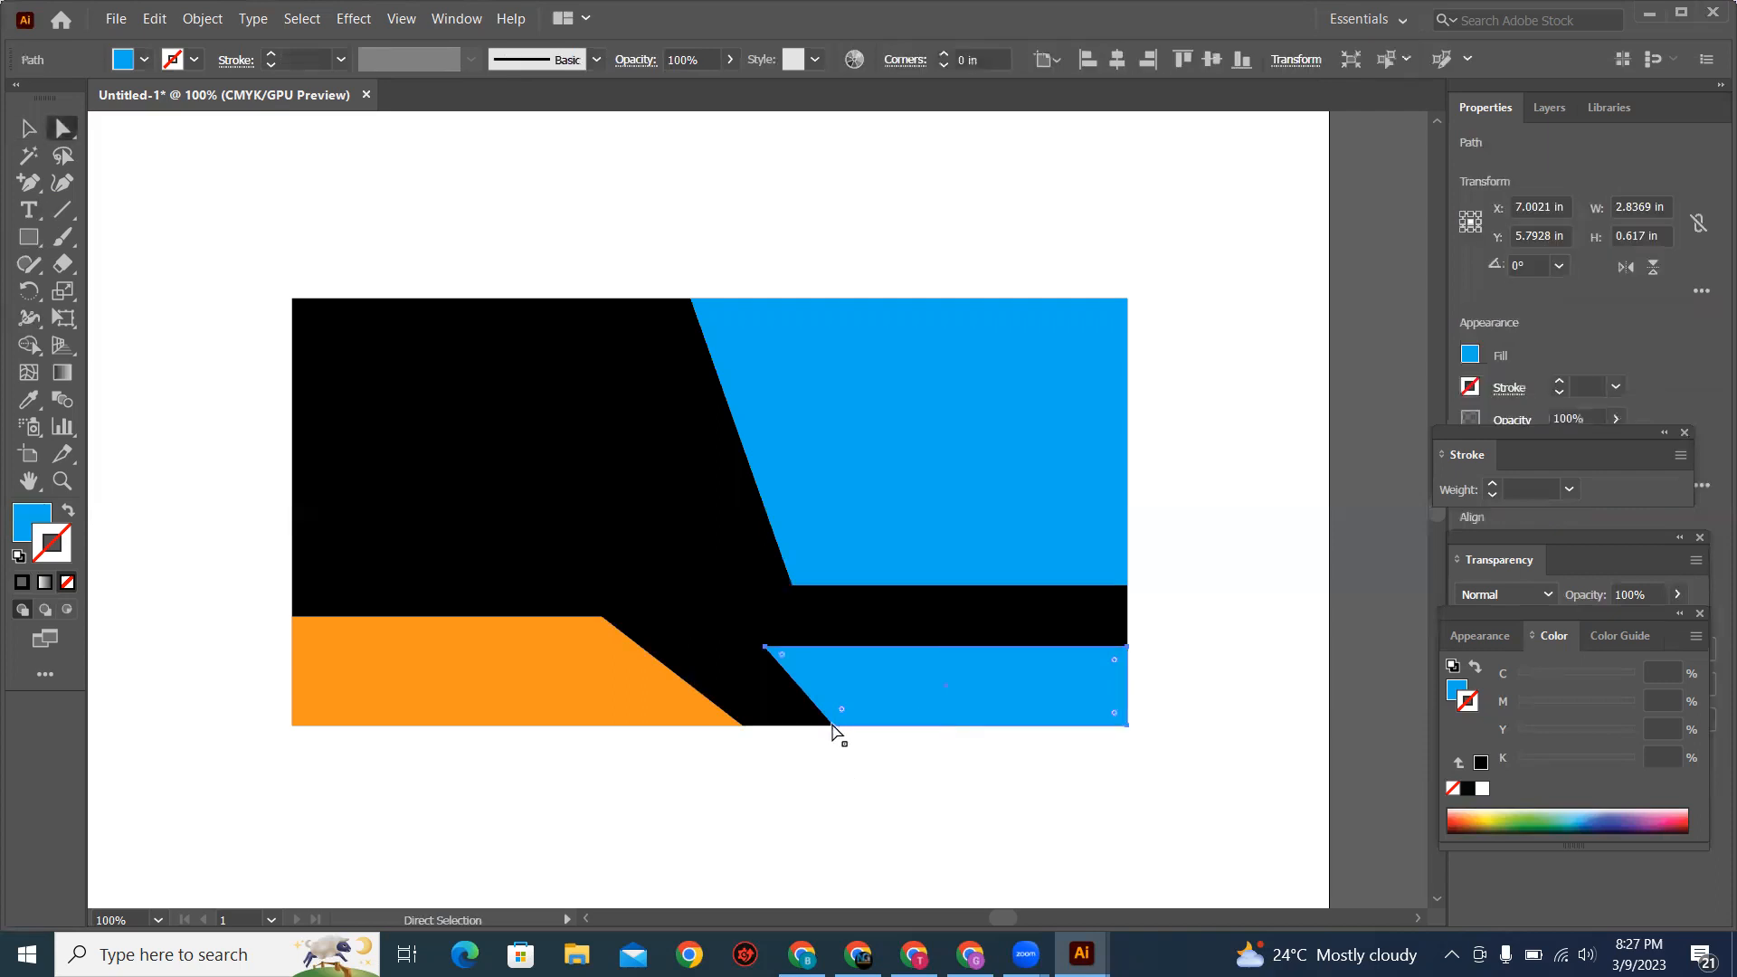
pyautogui.moveTo(829, 725); pyautogui.dragTo(811, 725)
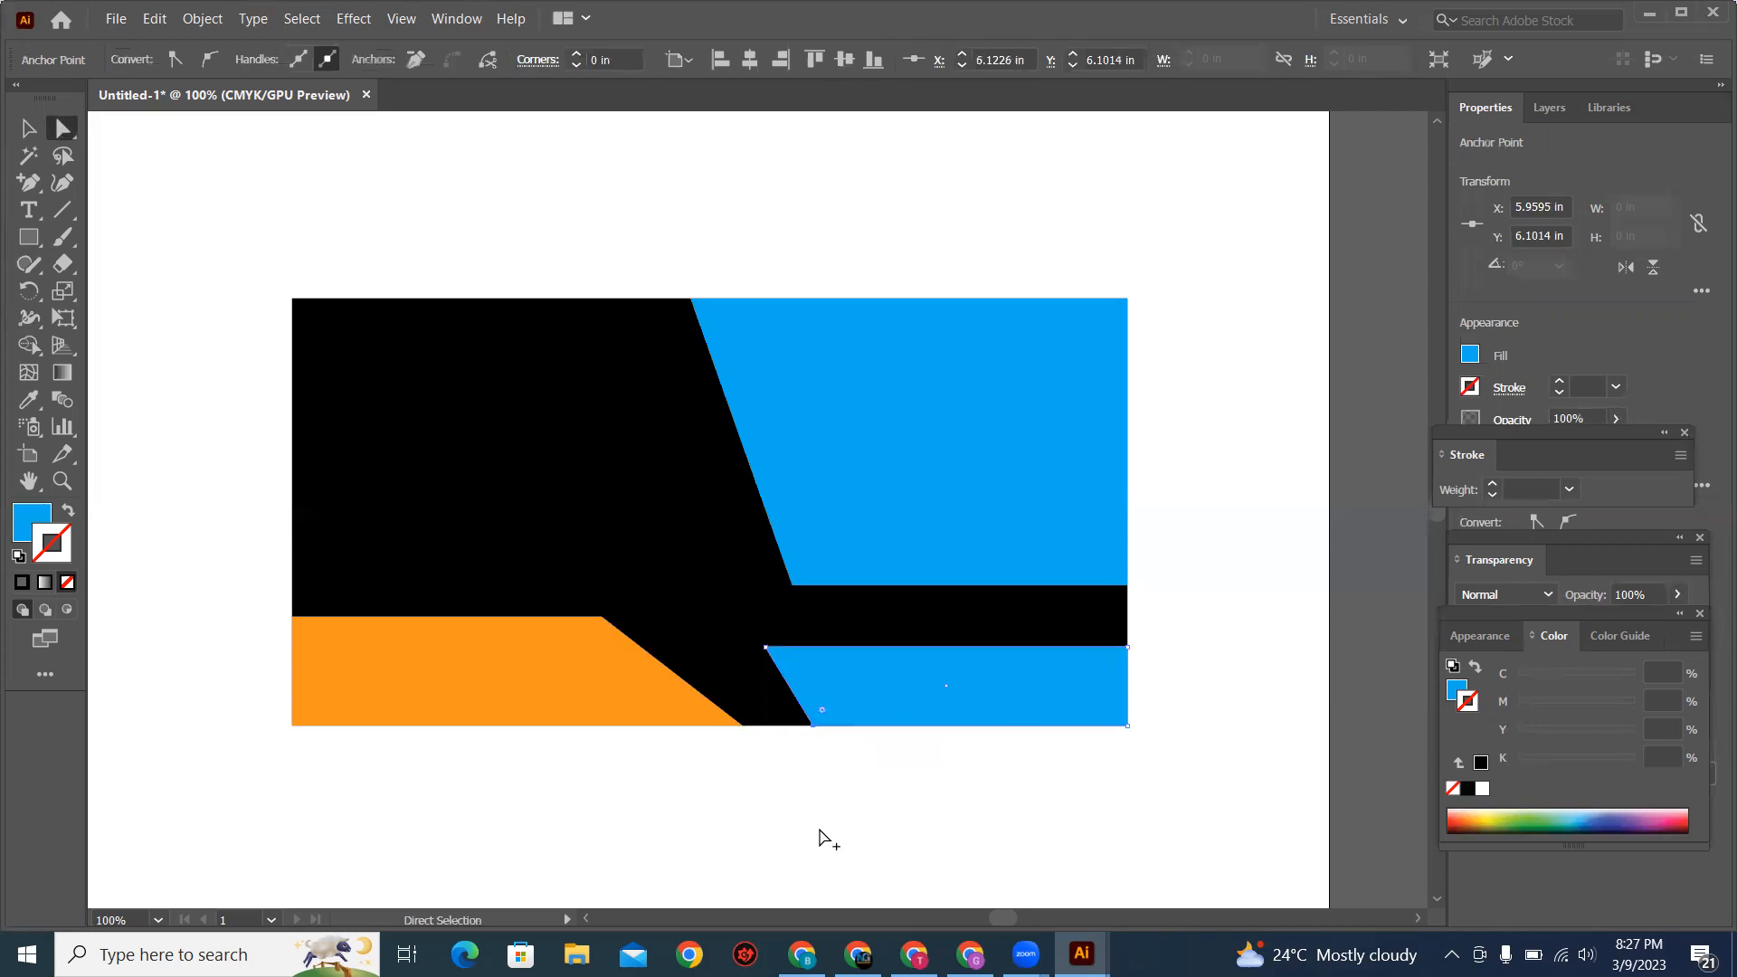
# Step: Switch to the browser, examine the reference billboards and advance the gig gallery to the FOR SALE billboard image
pyautogui.hotkey('alt', 'Tab')
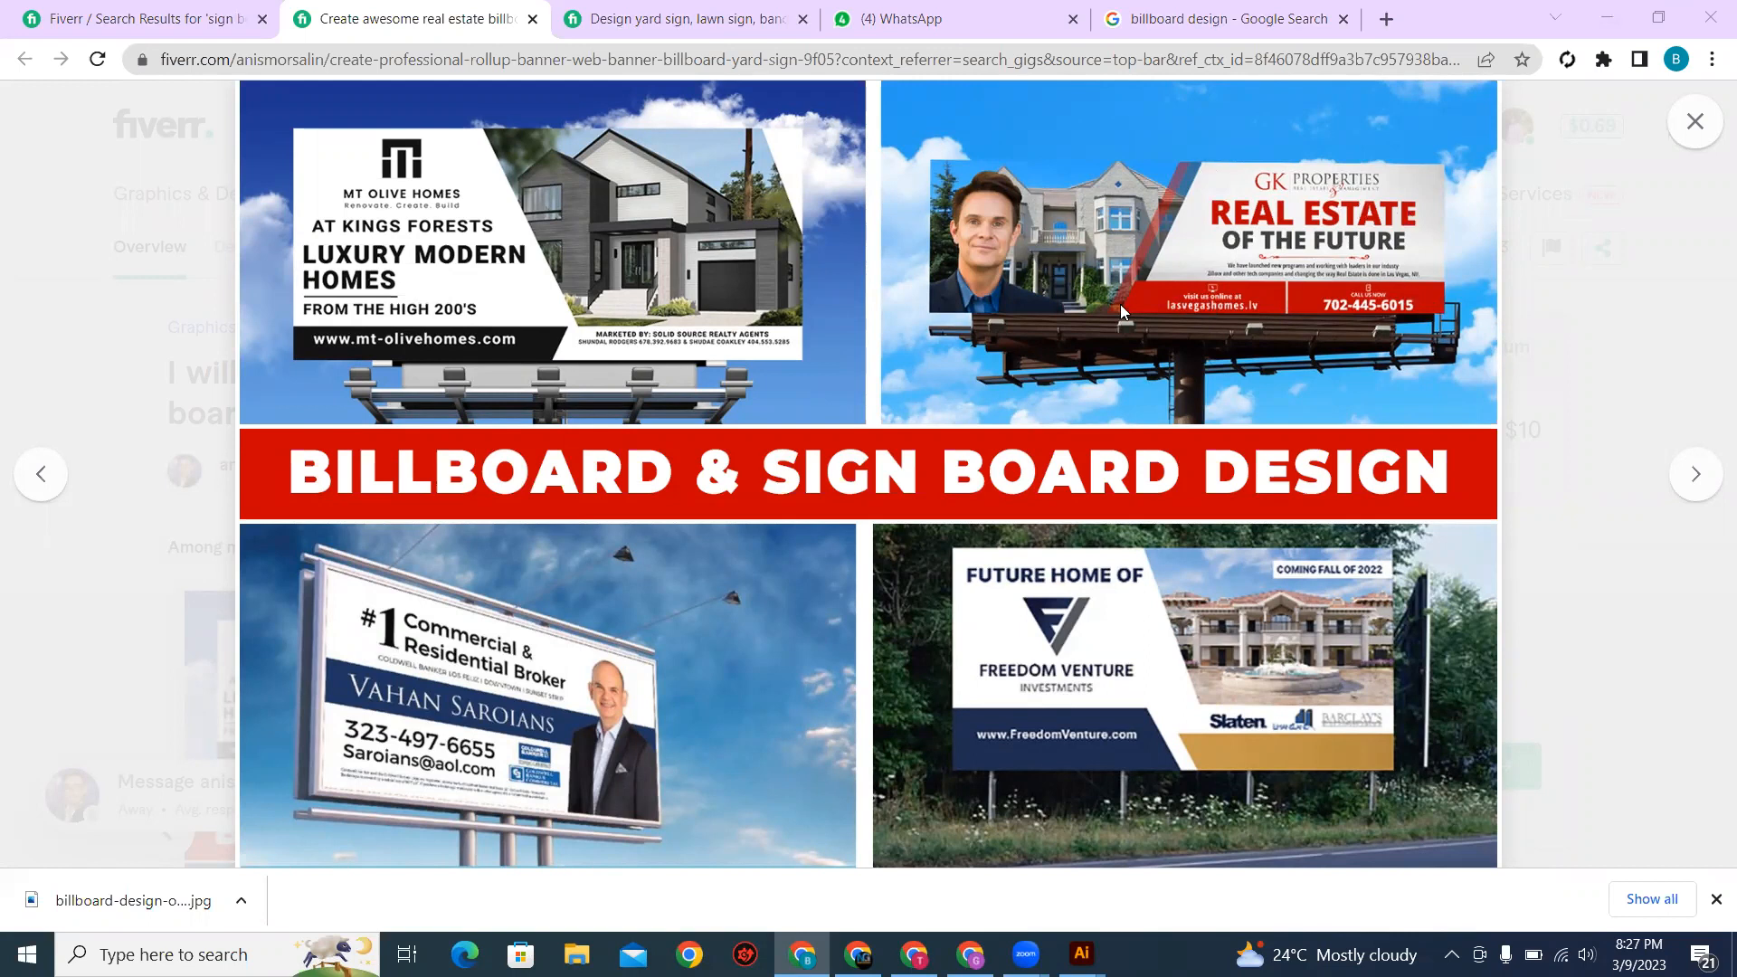
pyautogui.click(1691, 494)
pyautogui.click(1691, 496)
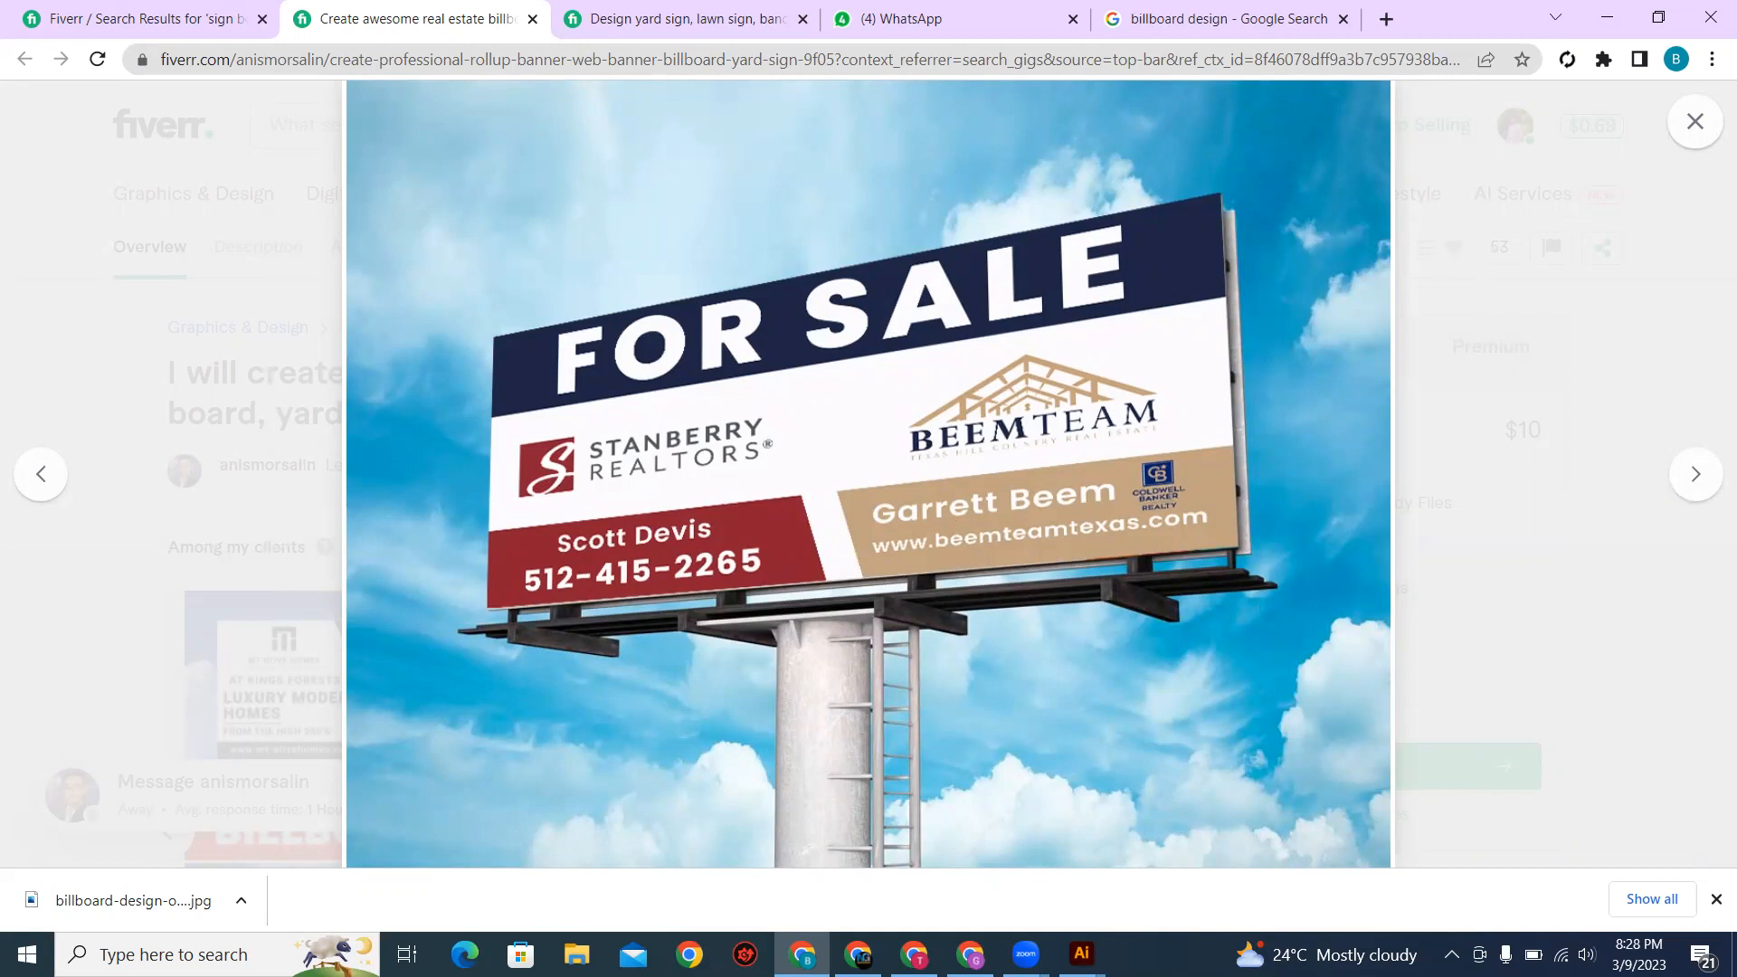
# Step: Switch back to Illustrator, fill the slanted upper-right panel with yellow and deselect it
pyautogui.moveTo(1082, 952)
pyautogui.click(1118, 913)
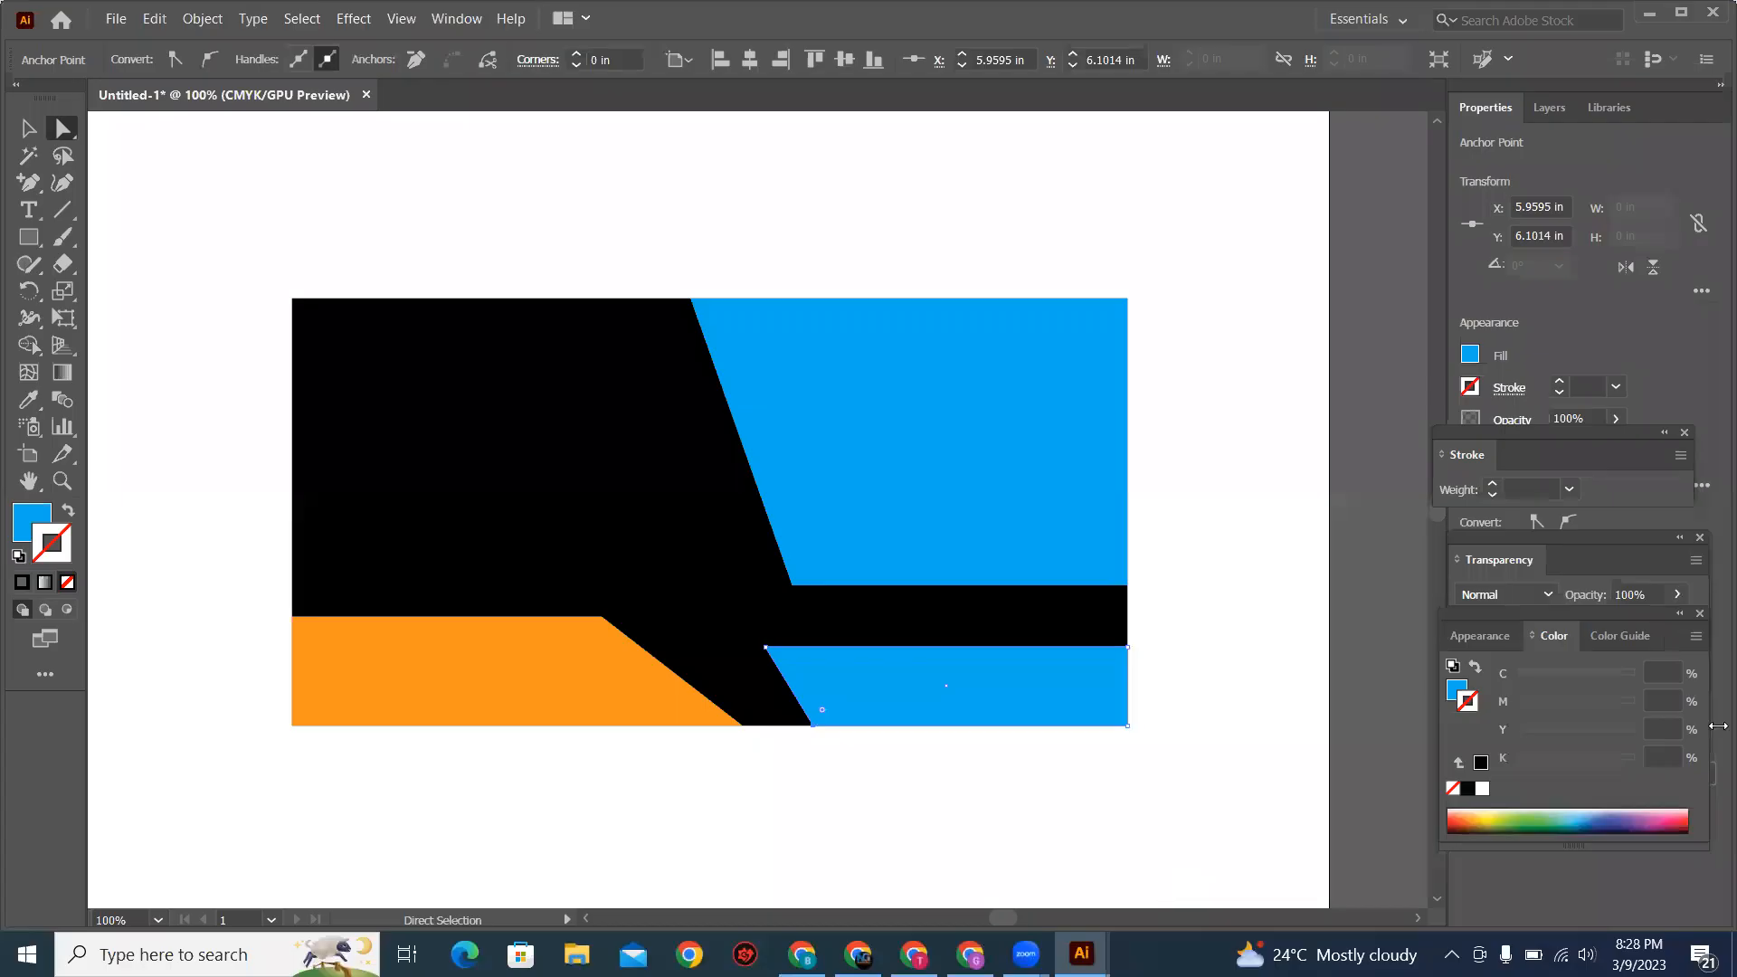
pyautogui.press('v')
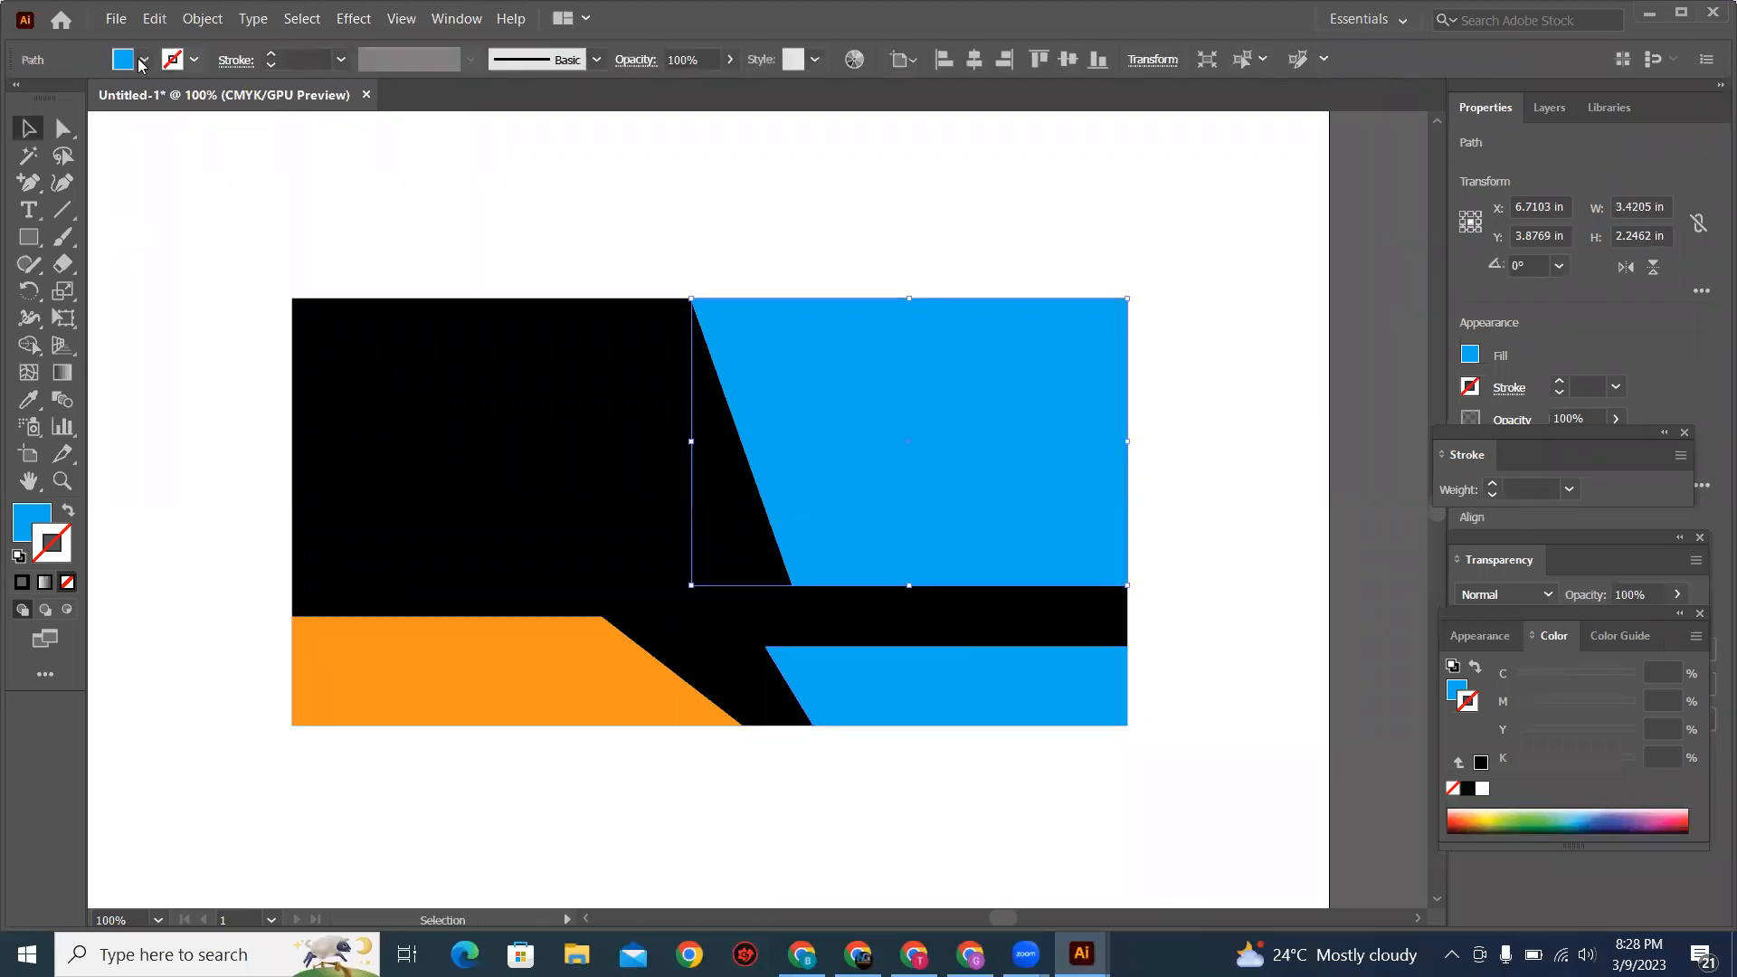
pyautogui.click(144, 62)
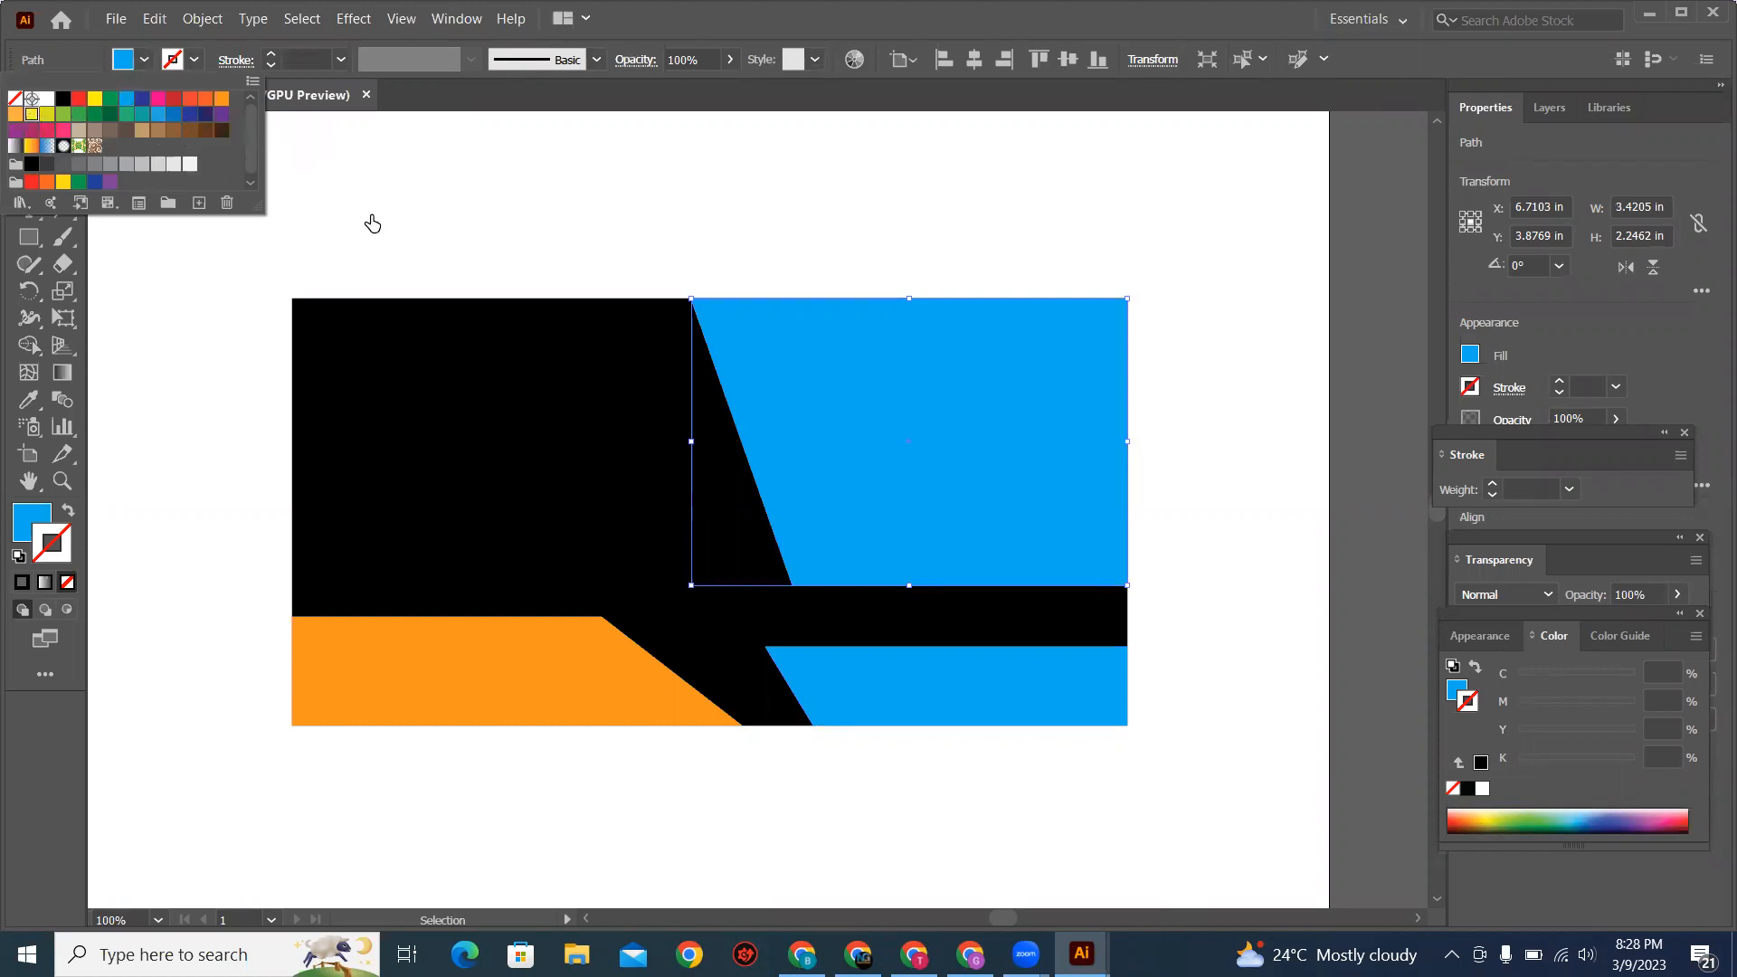
pyautogui.press('Return')
pyautogui.click(403, 205)
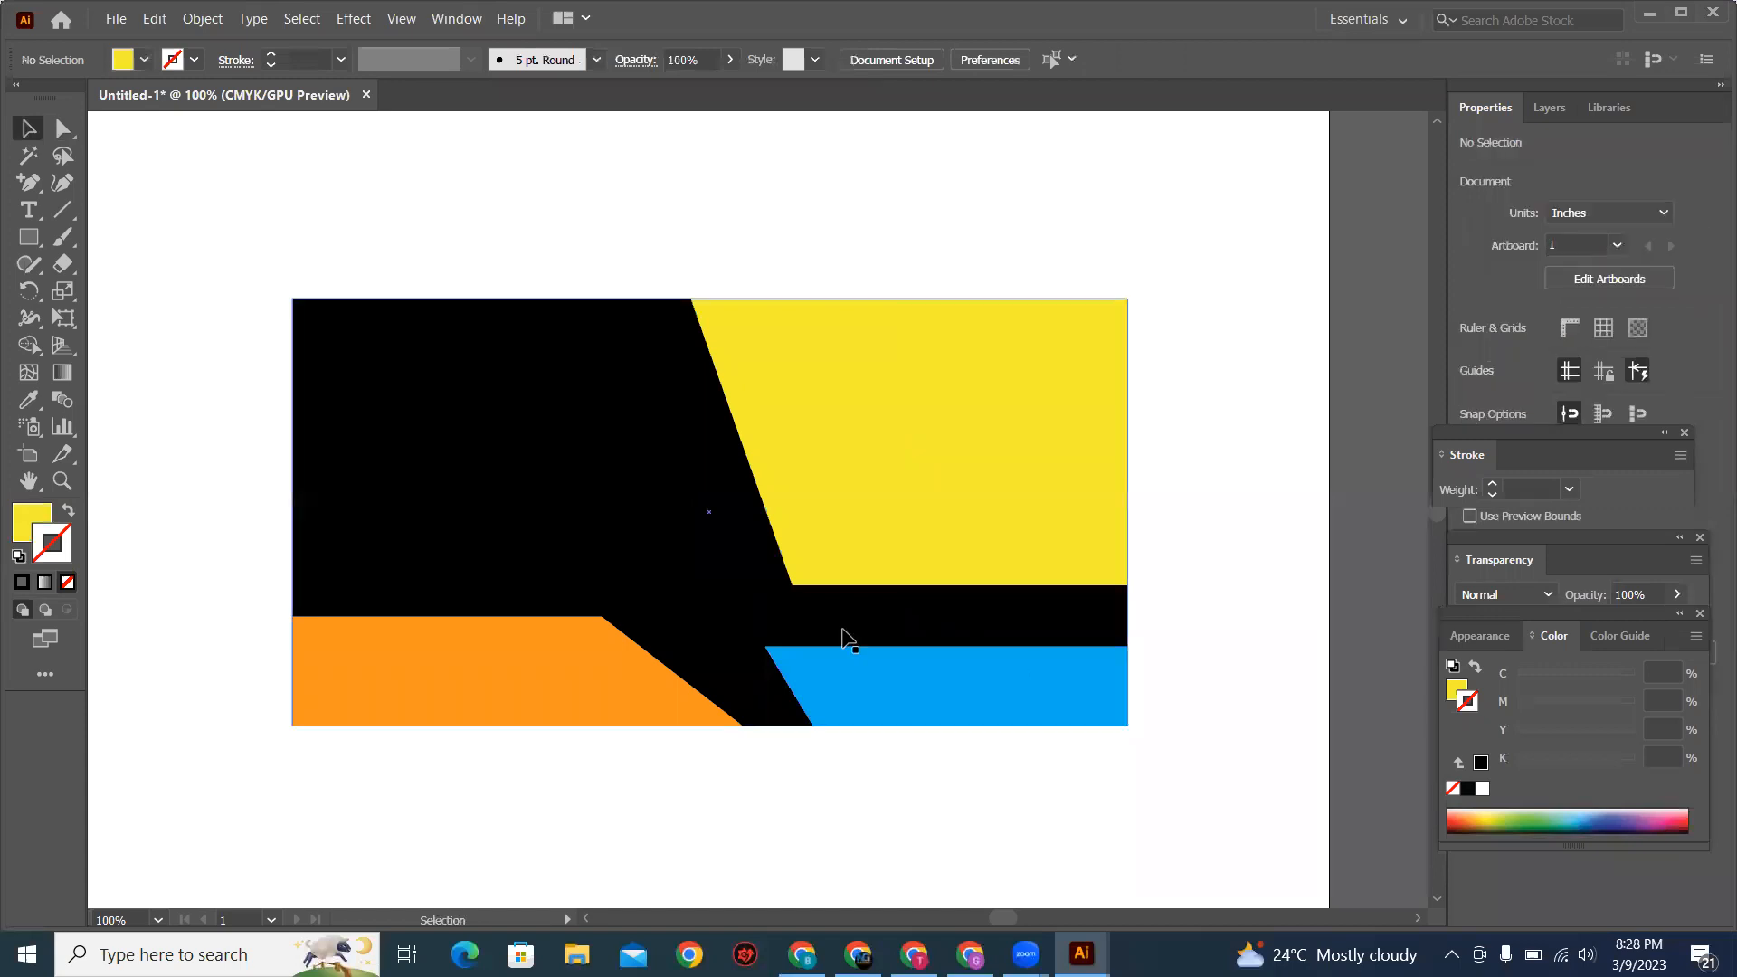
# Step: Select all the shapes of the billboard layout and delete them from the artboard
pyautogui.moveTo(214, 234); pyautogui.dragTo(1240, 748)
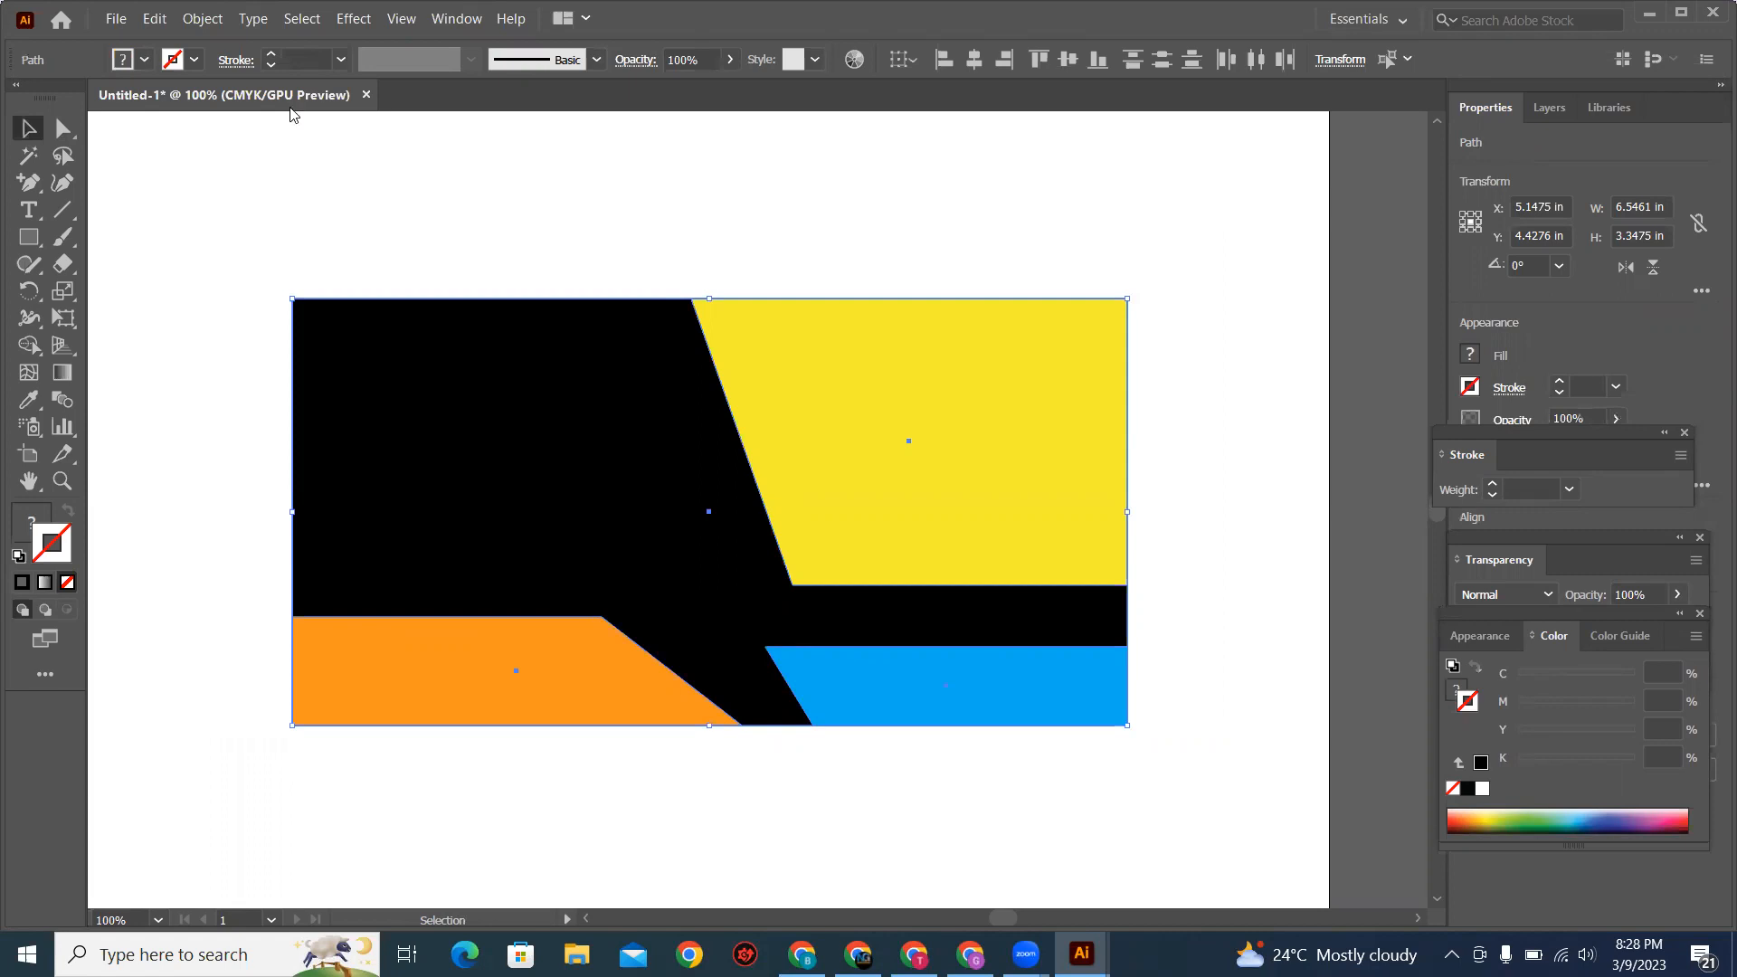
pyautogui.press('Delete')
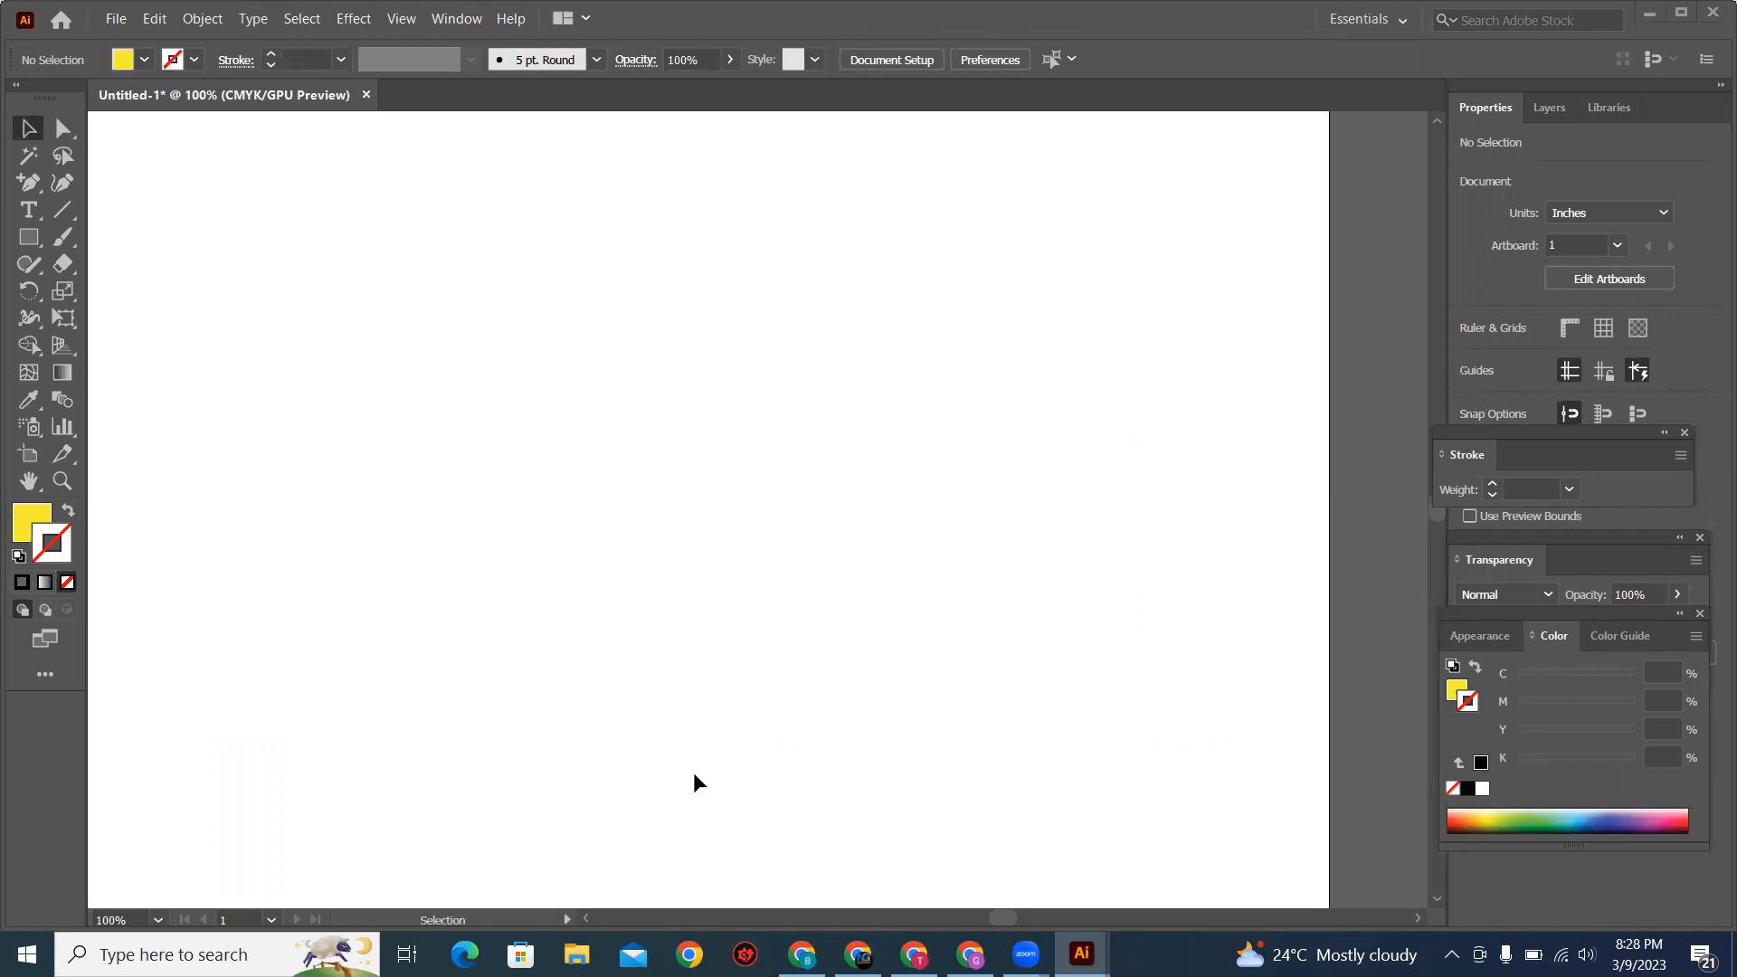
# Step: Switch to the browser and examine the Fiverr sign board search results and the gig's FOR SALE billboard image
pyautogui.click(801, 954)
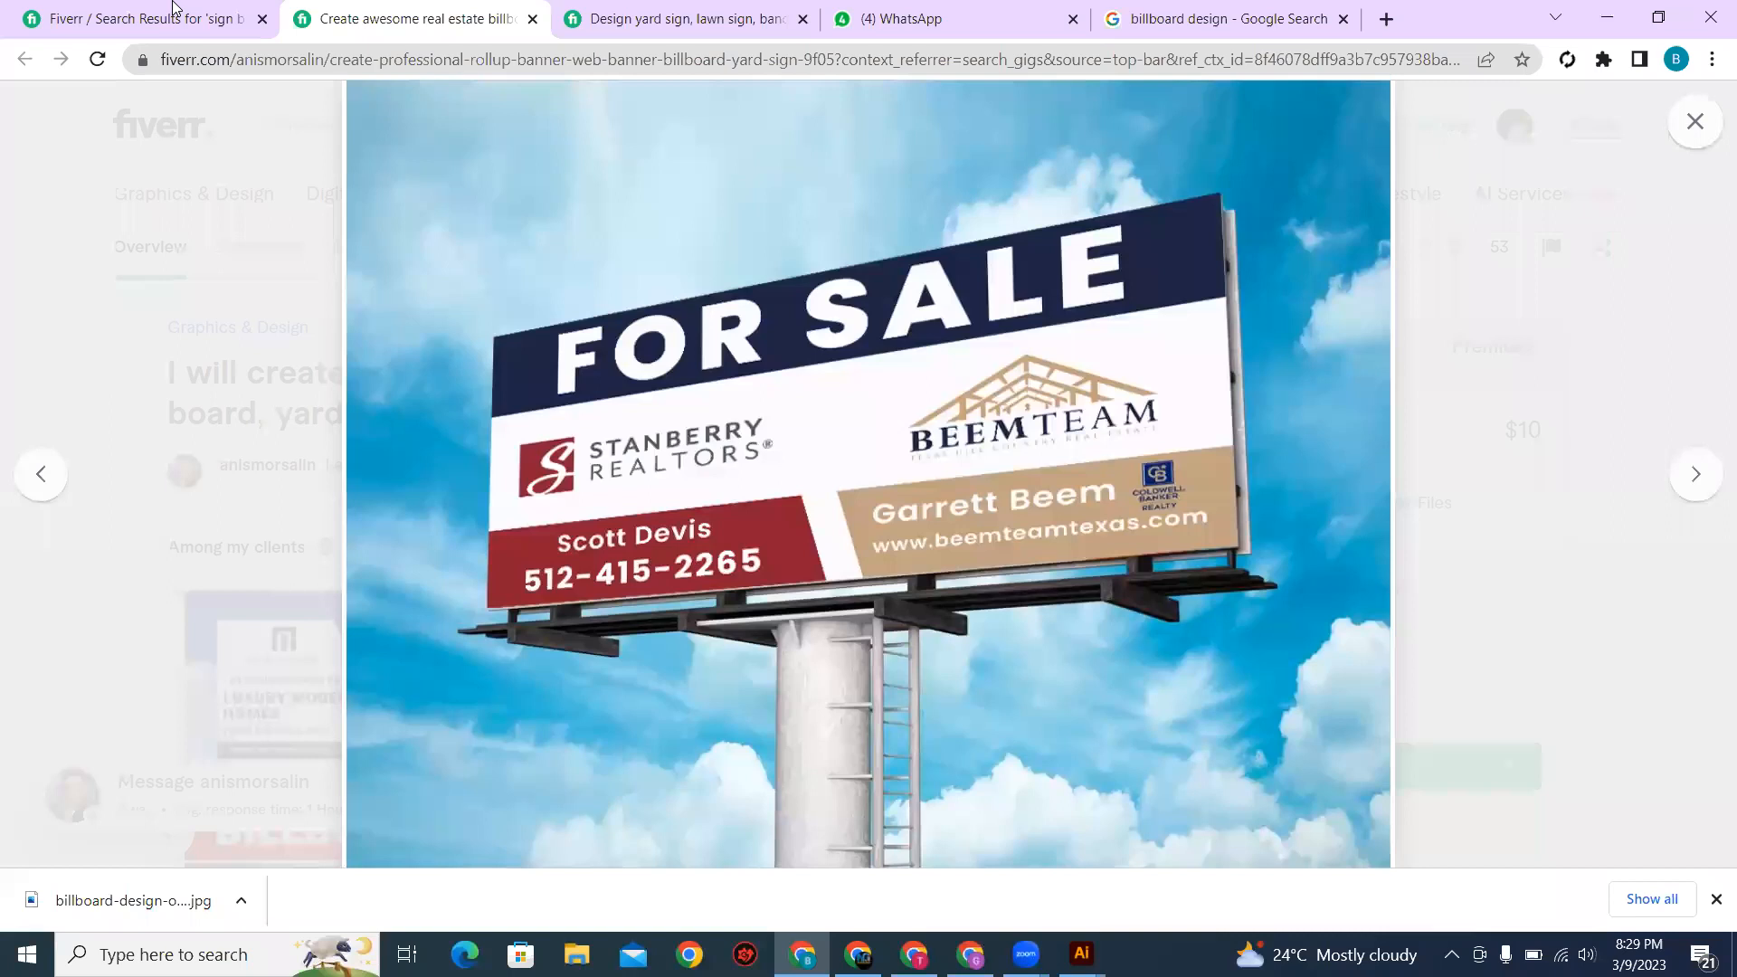
pyautogui.click(175, 8)
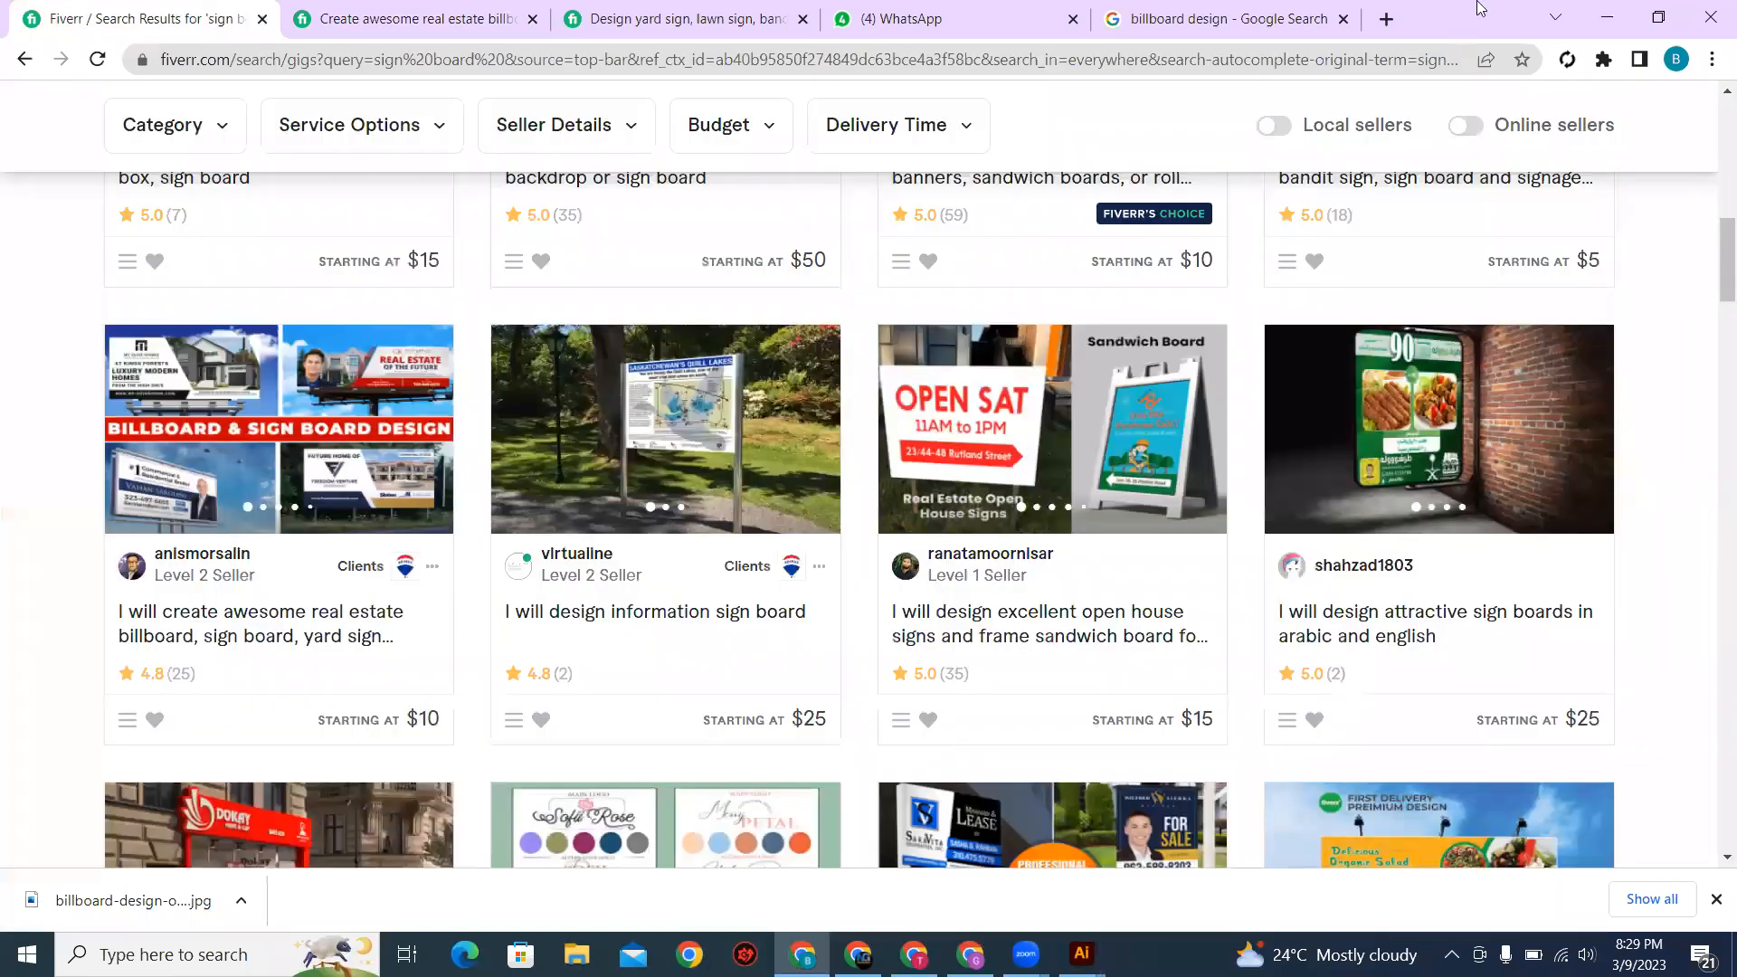
pyautogui.click(304, 27)
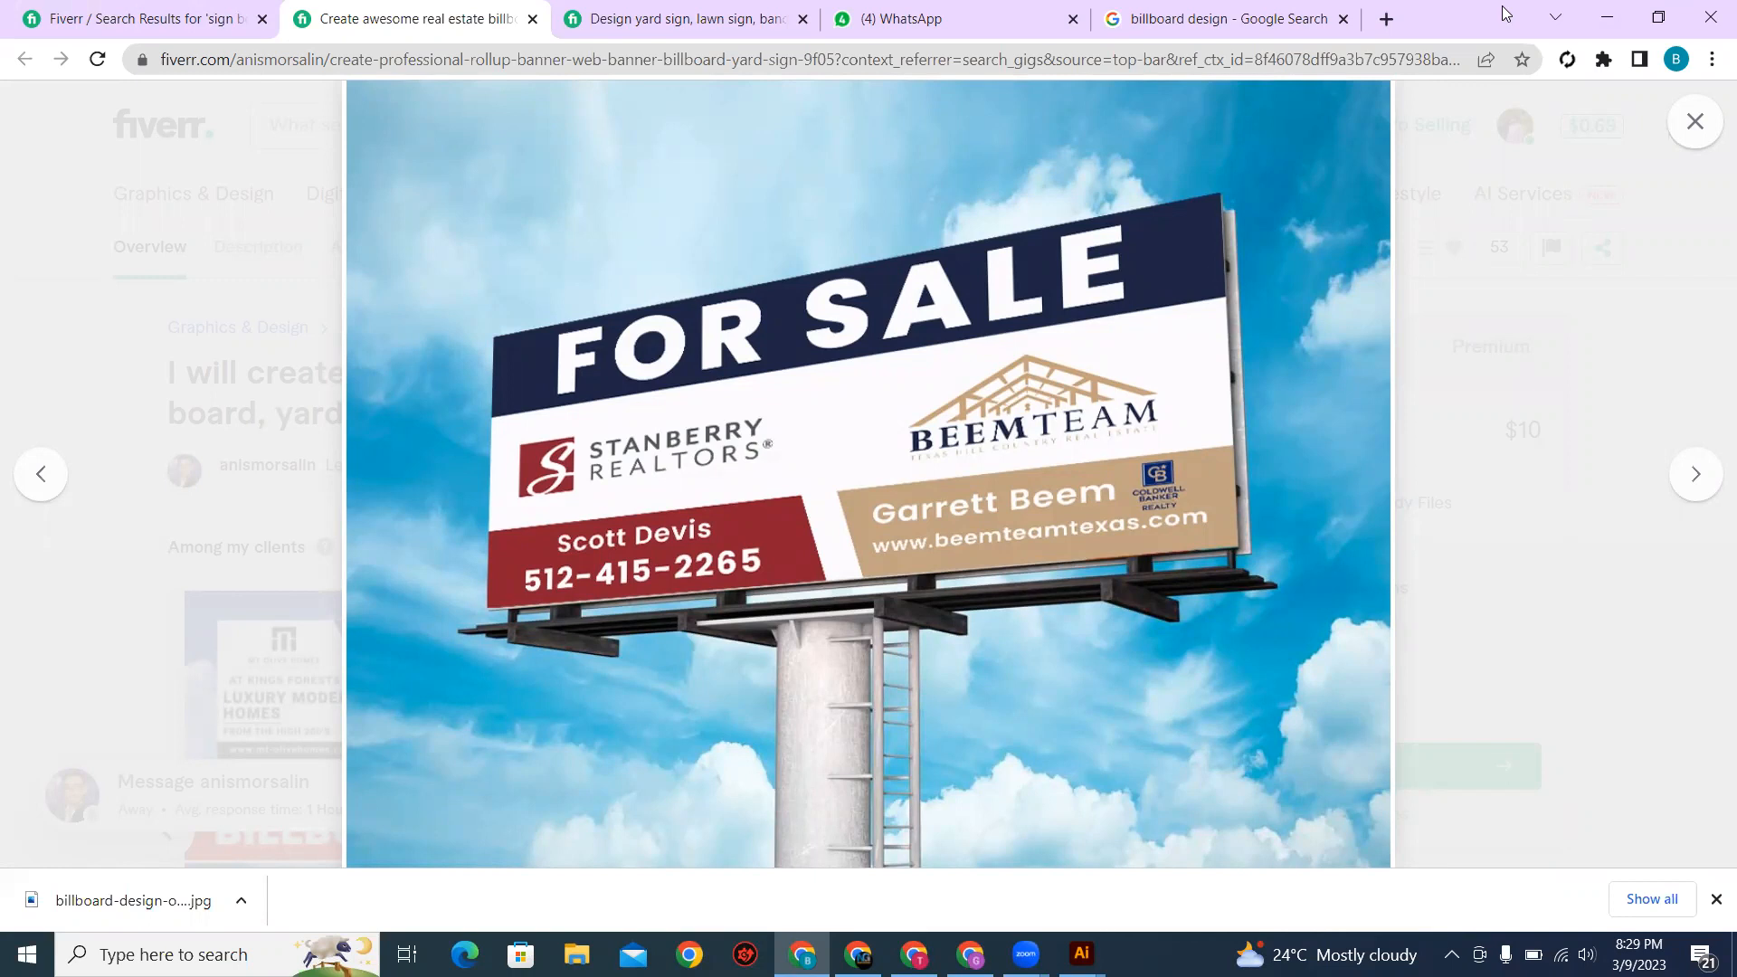
pyautogui.click(1081, 954)
pyautogui.click(1138, 865)
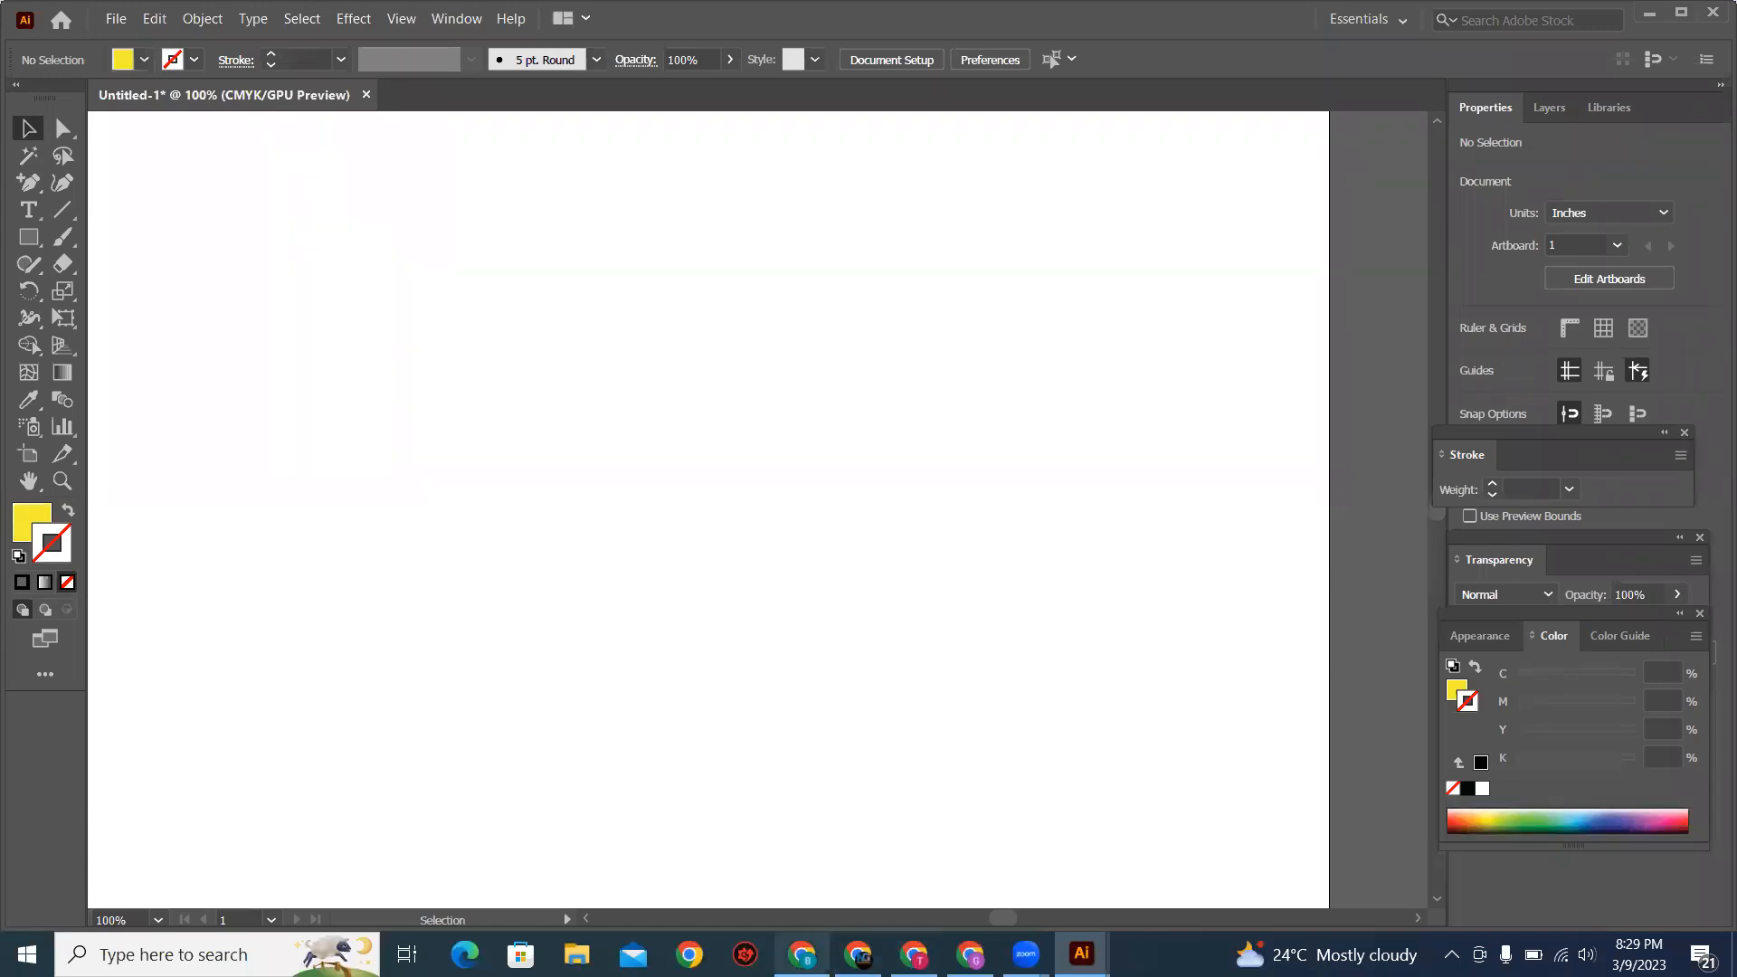
pyautogui.click(801, 955)
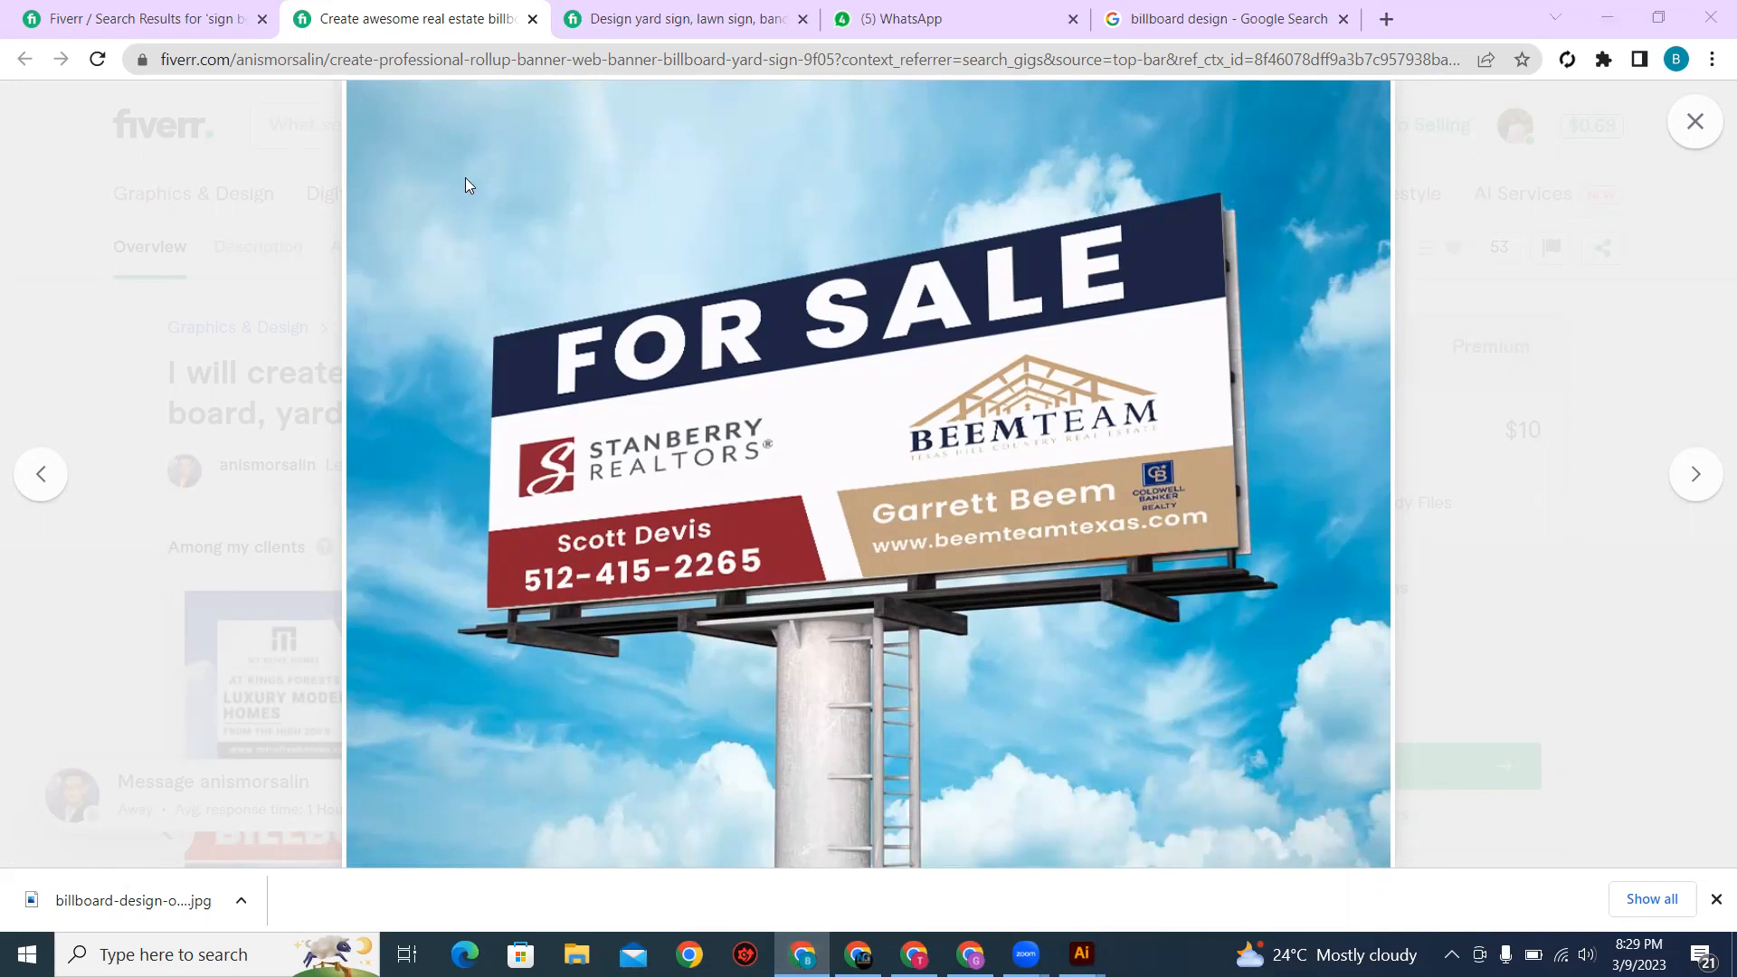
# Step: Switch to File Explorer, go through Personal Data and Graphic Designing Work to the client's 06-03-2023 folder in Clients Work and open the JPEG image
pyautogui.hotkey('alt', 'Tab')
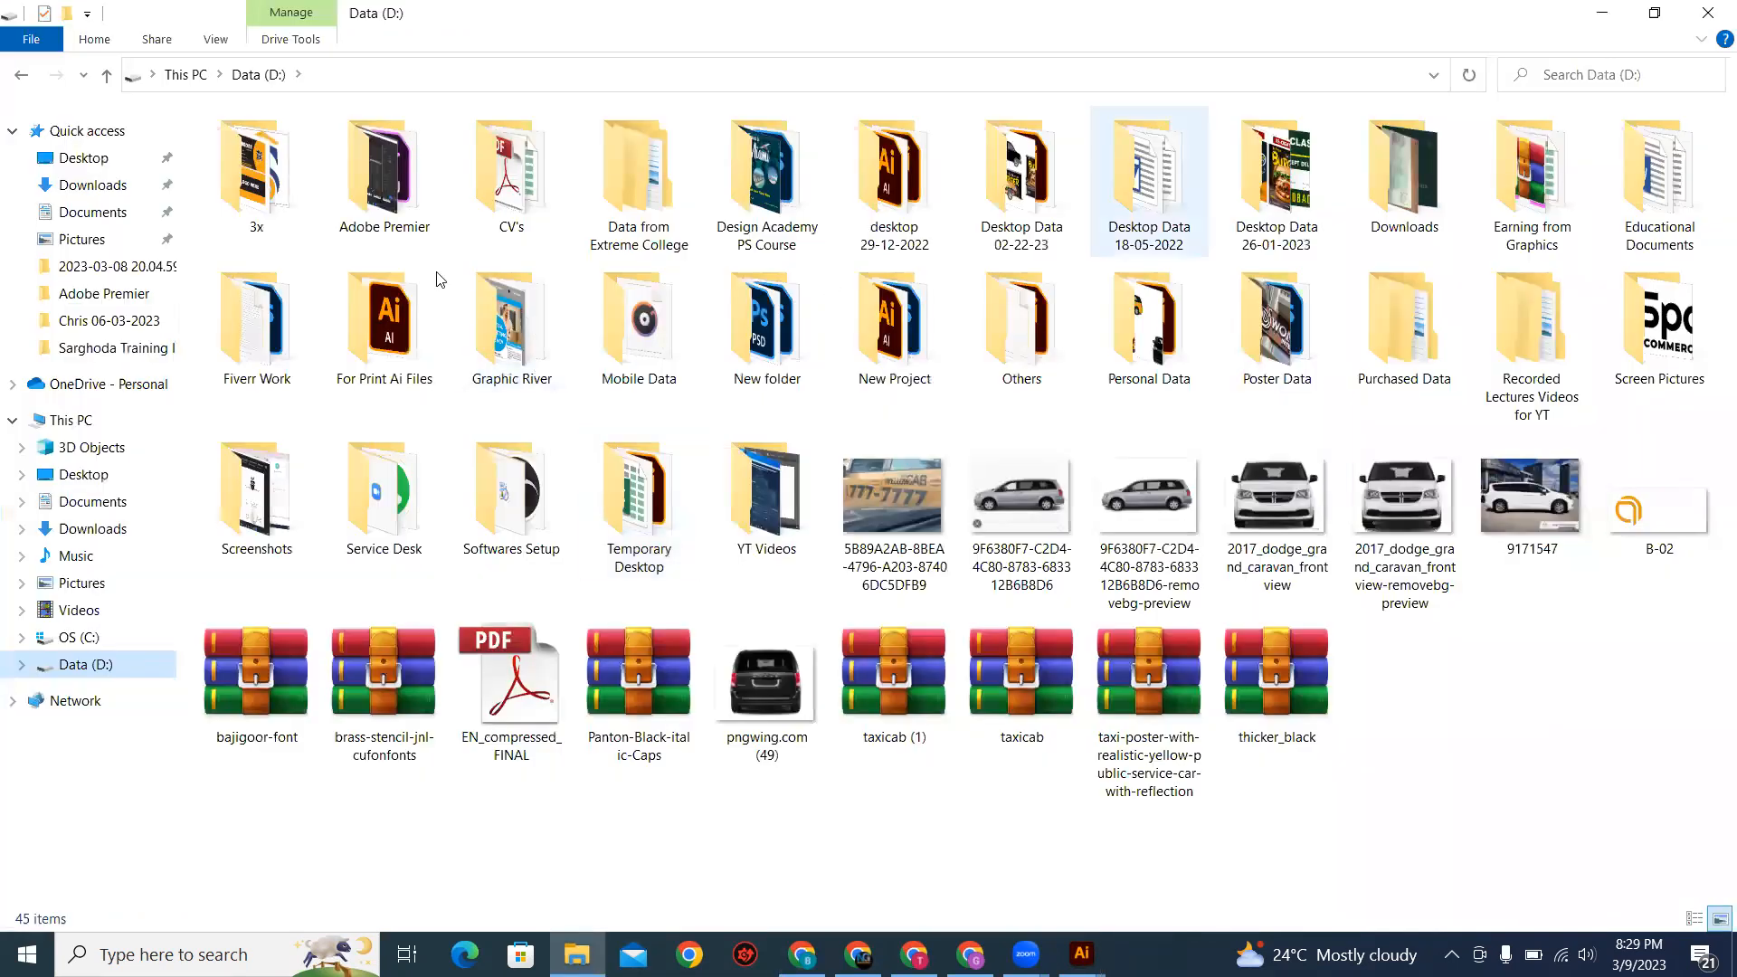
pyautogui.click(1172, 351)
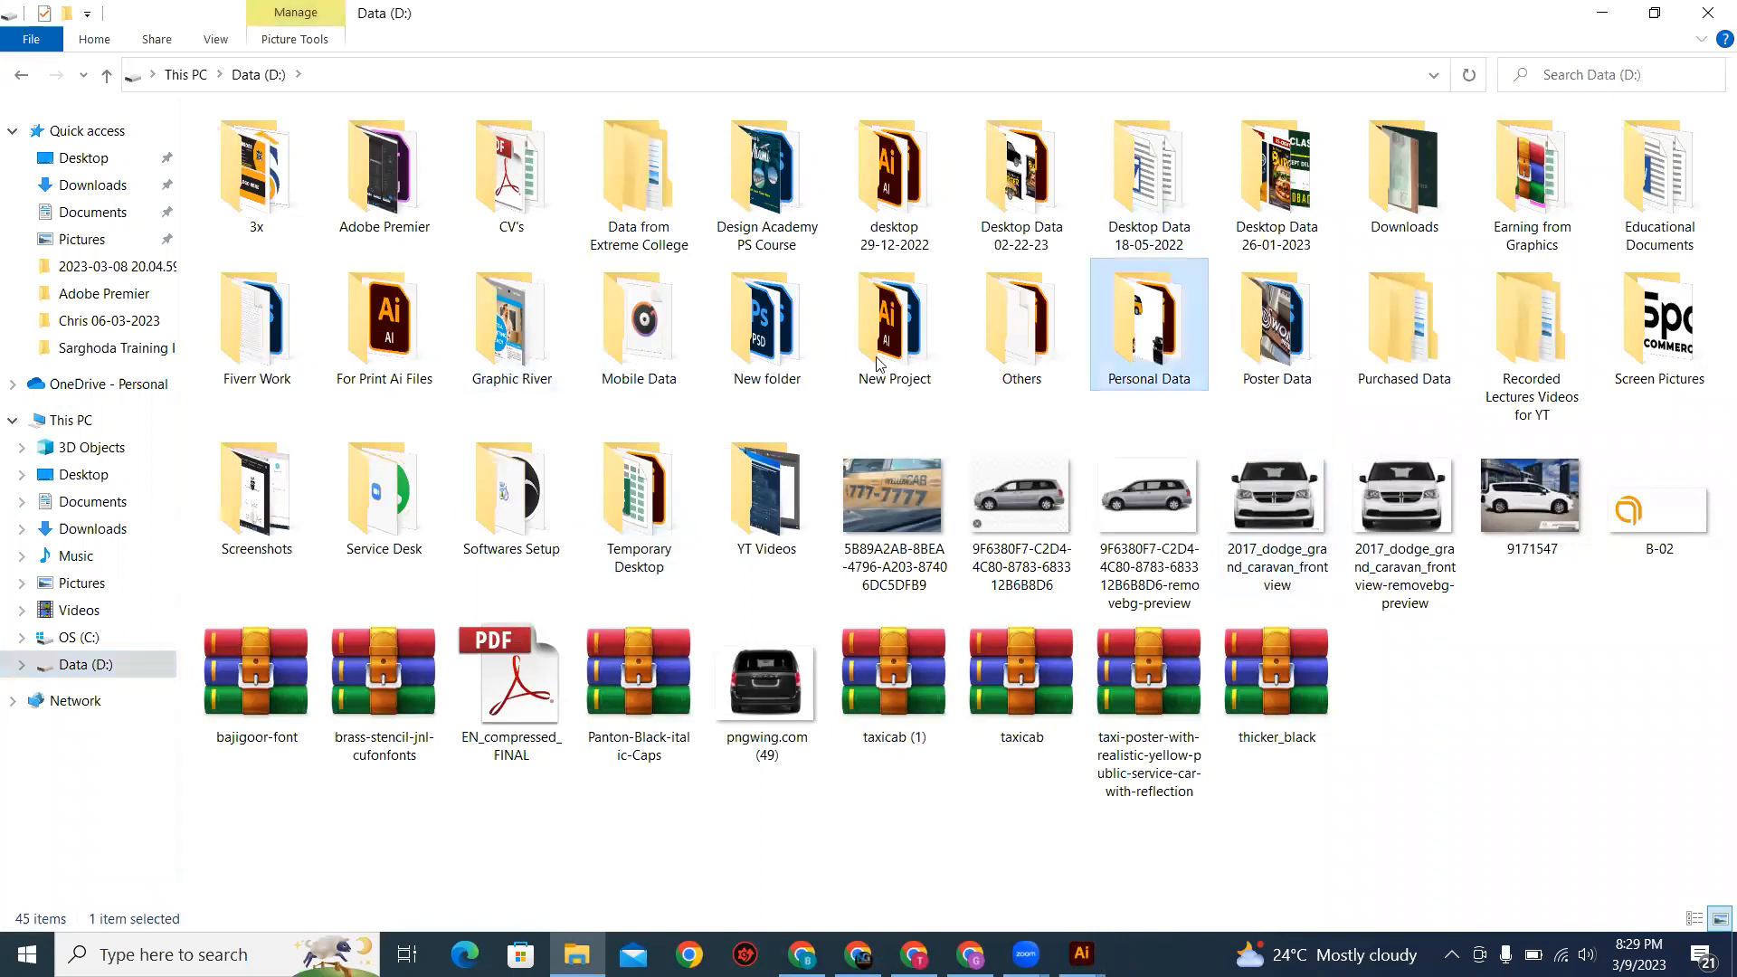
pyautogui.press('Return')
pyautogui.doubleClick(262, 194)
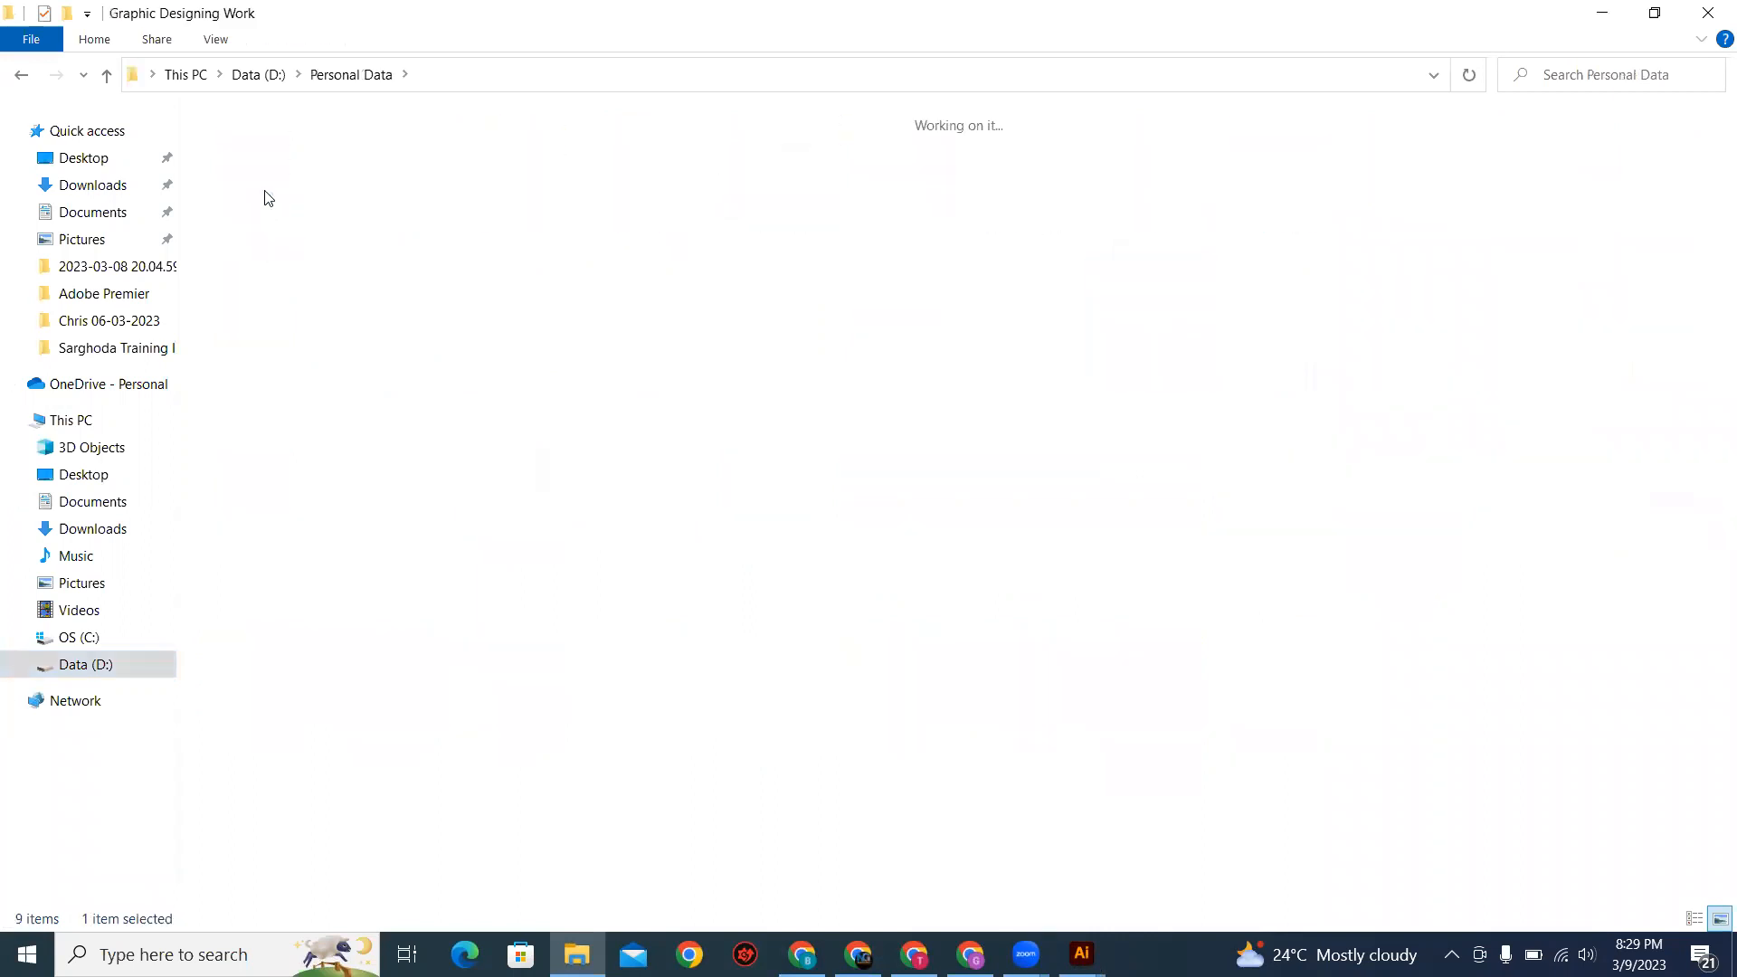
pyautogui.click(25, 76)
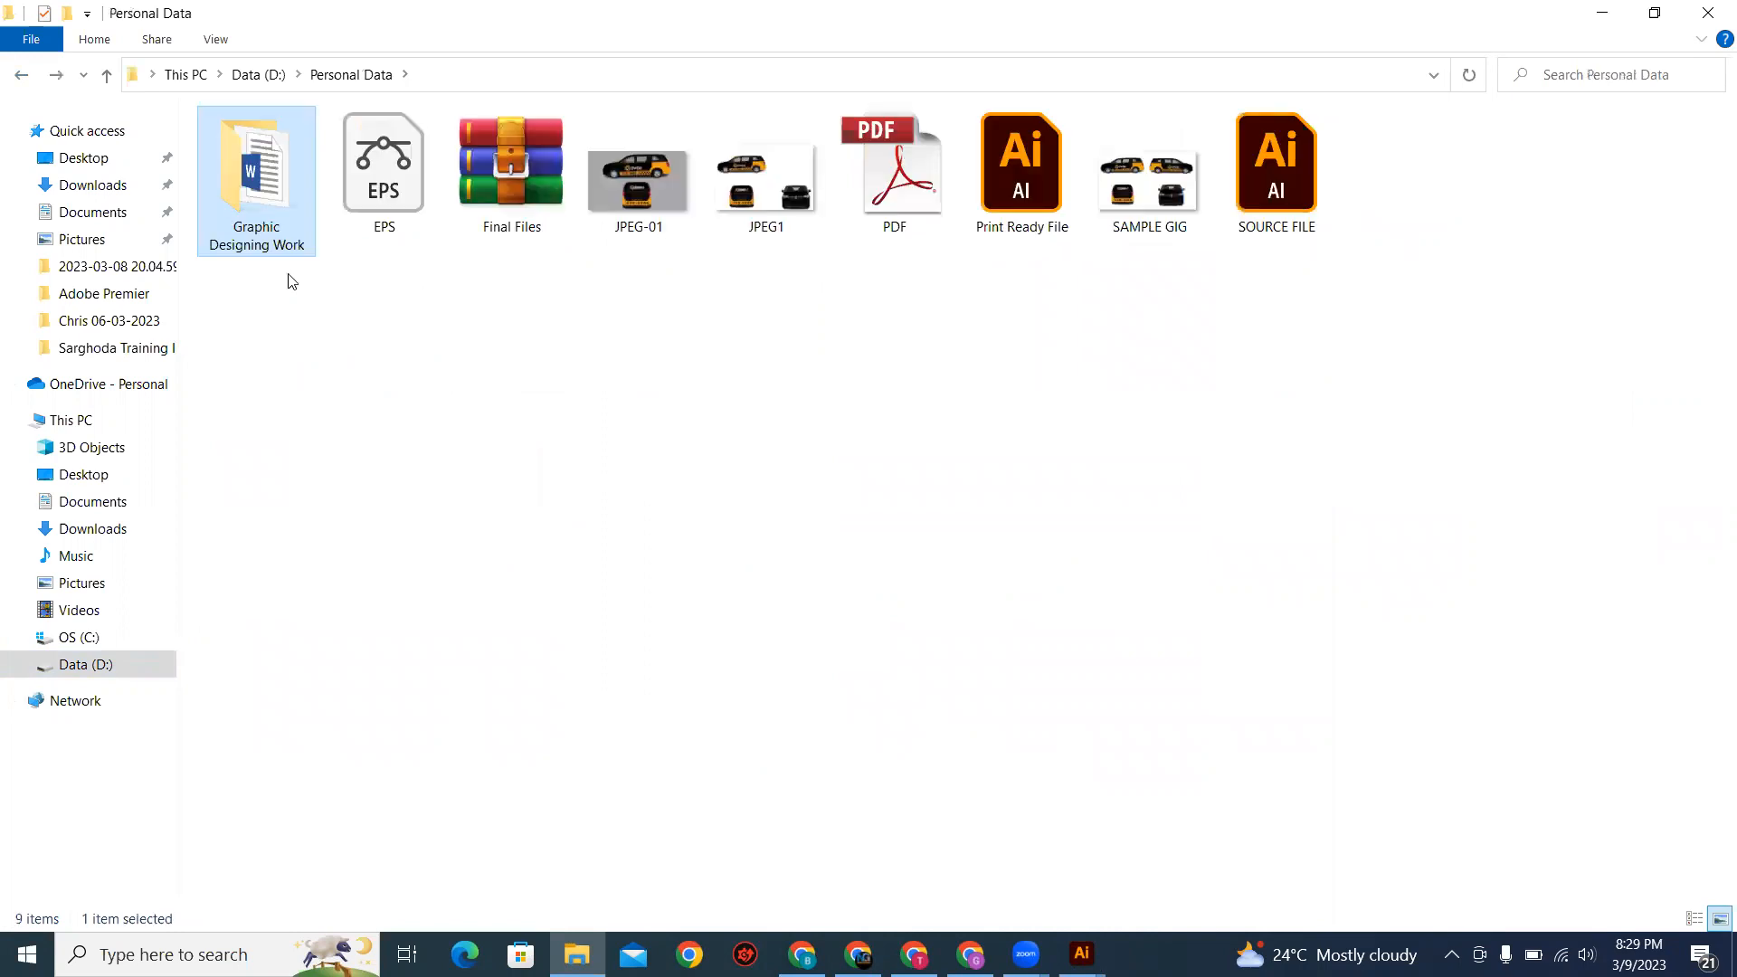
pyautogui.press('Return')
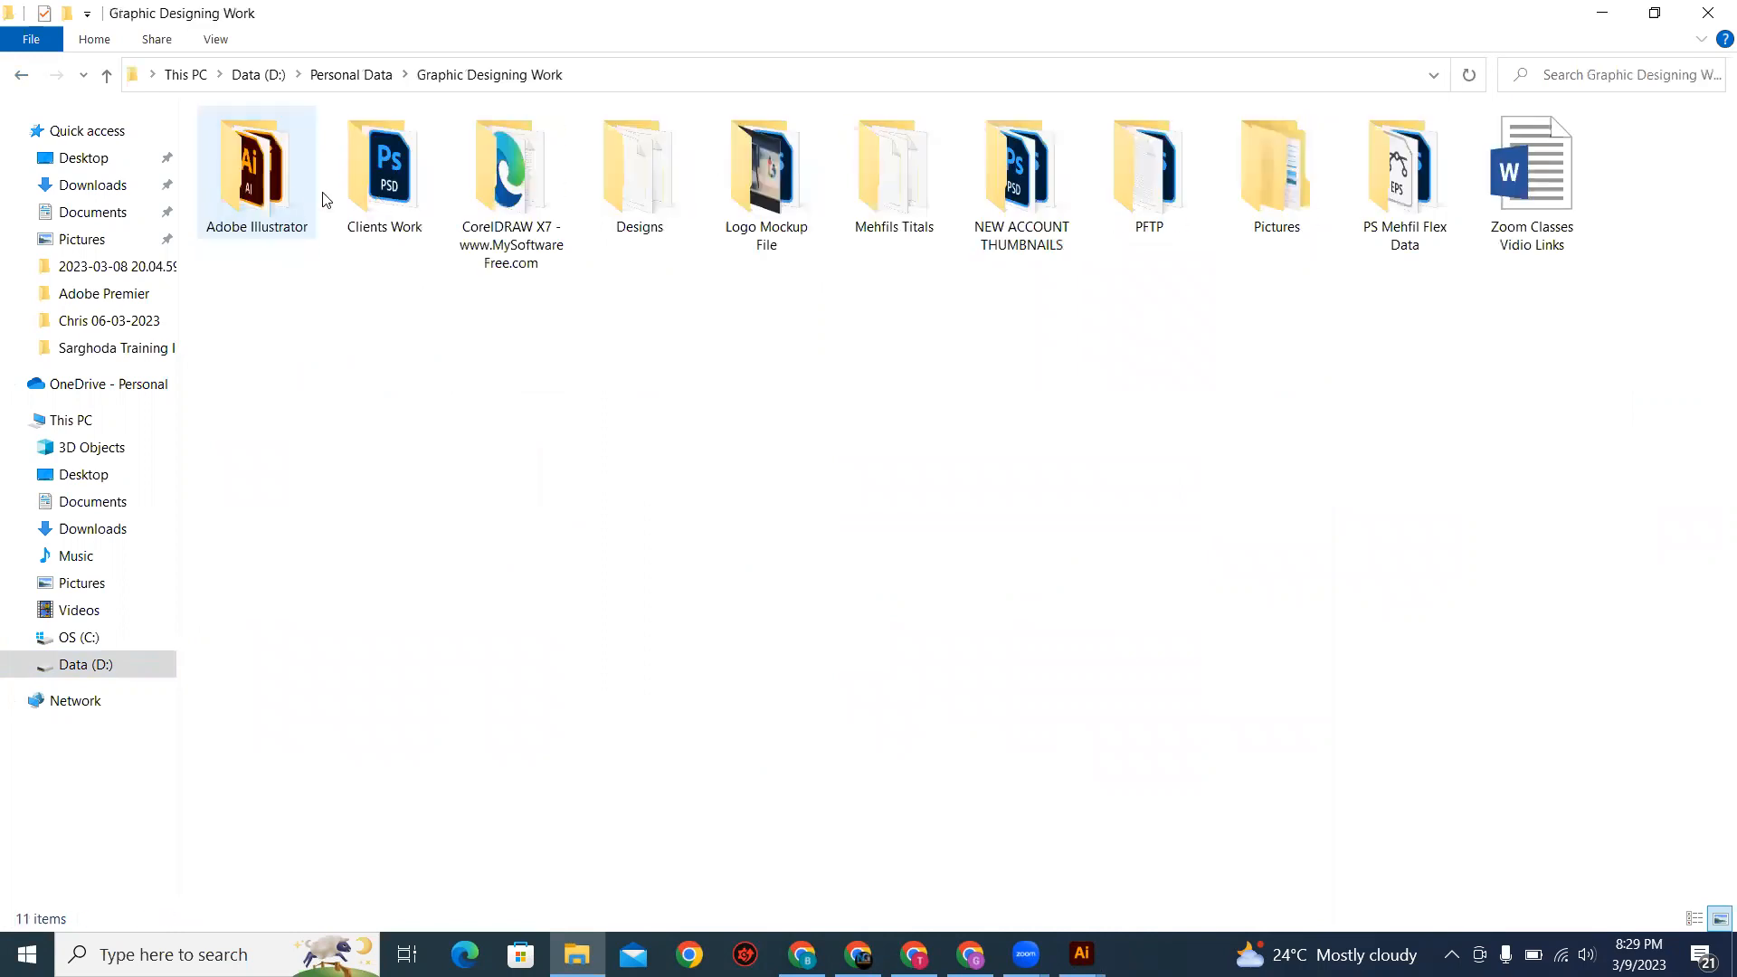
pyautogui.click(296, 198)
pyautogui.click(18, 78)
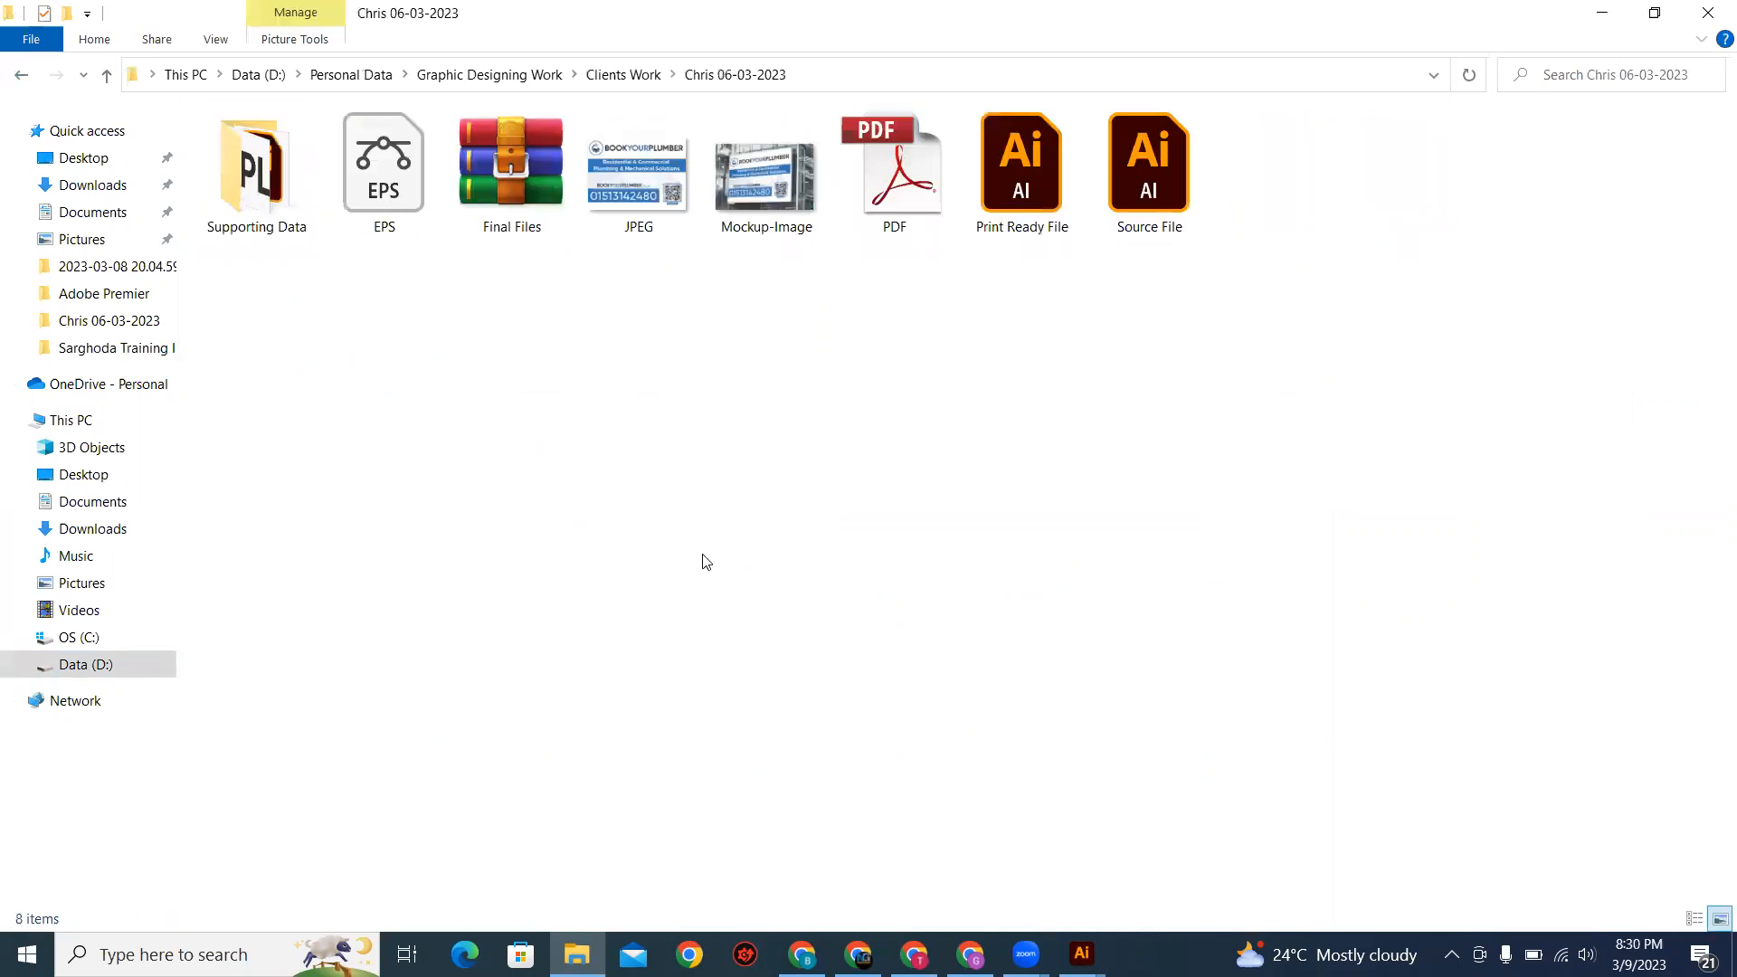
pyautogui.doubleClick(640, 201)
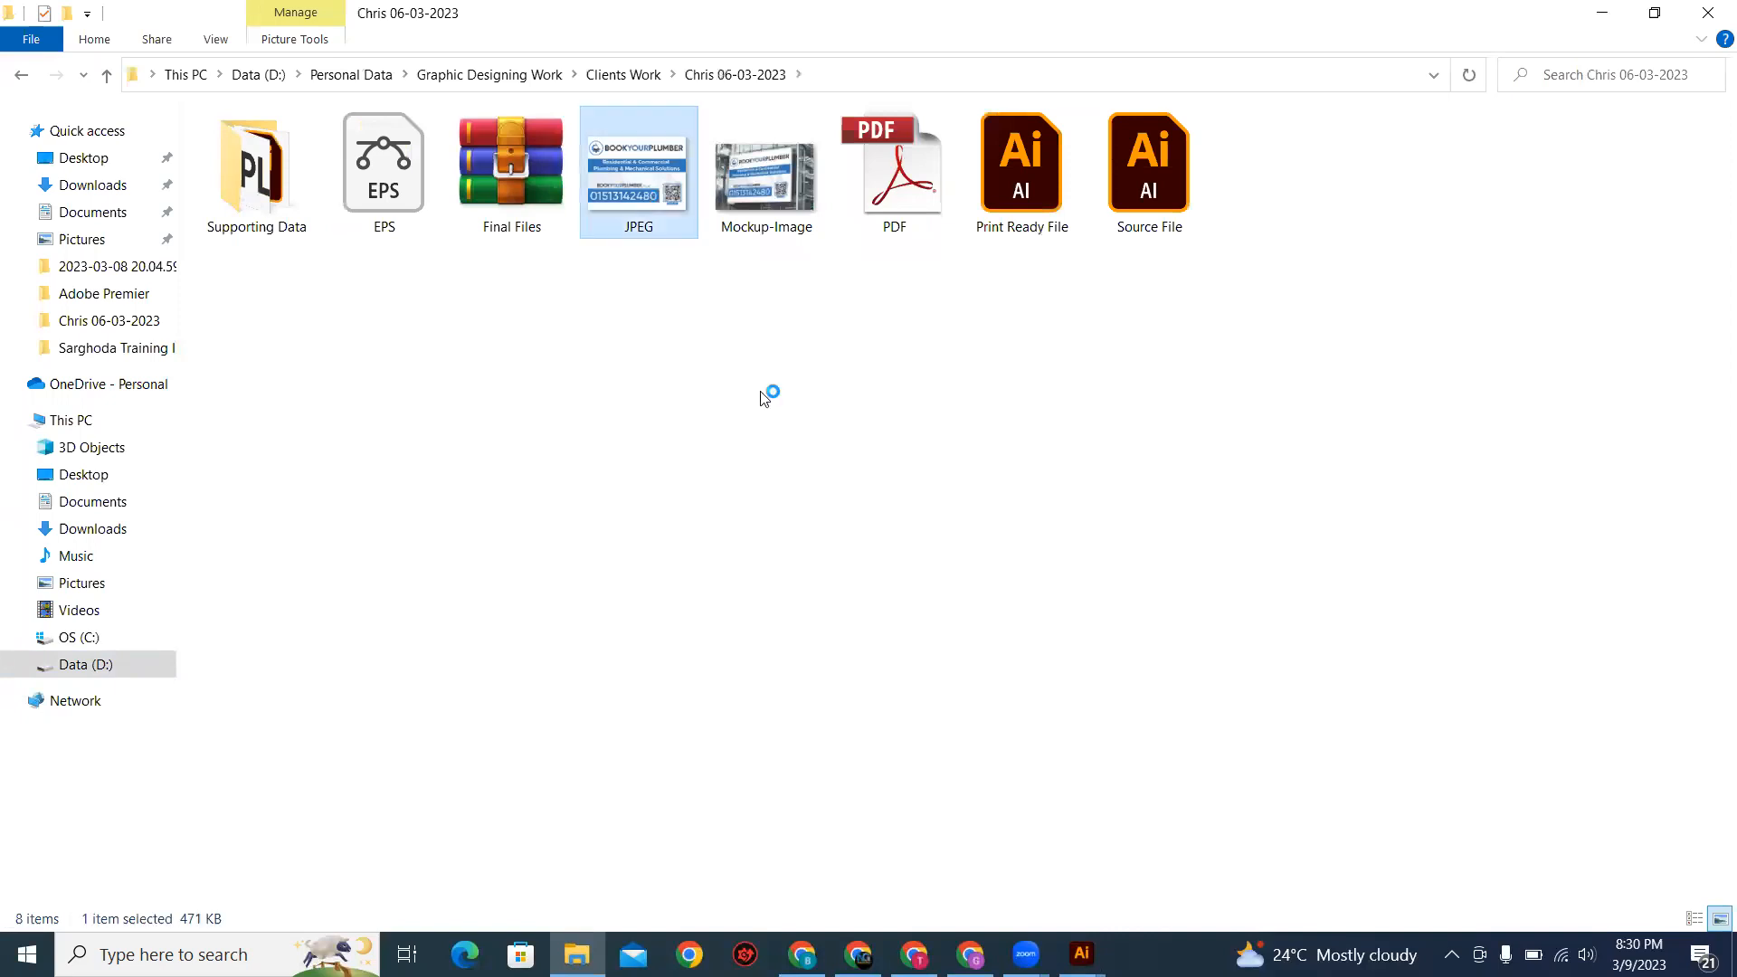
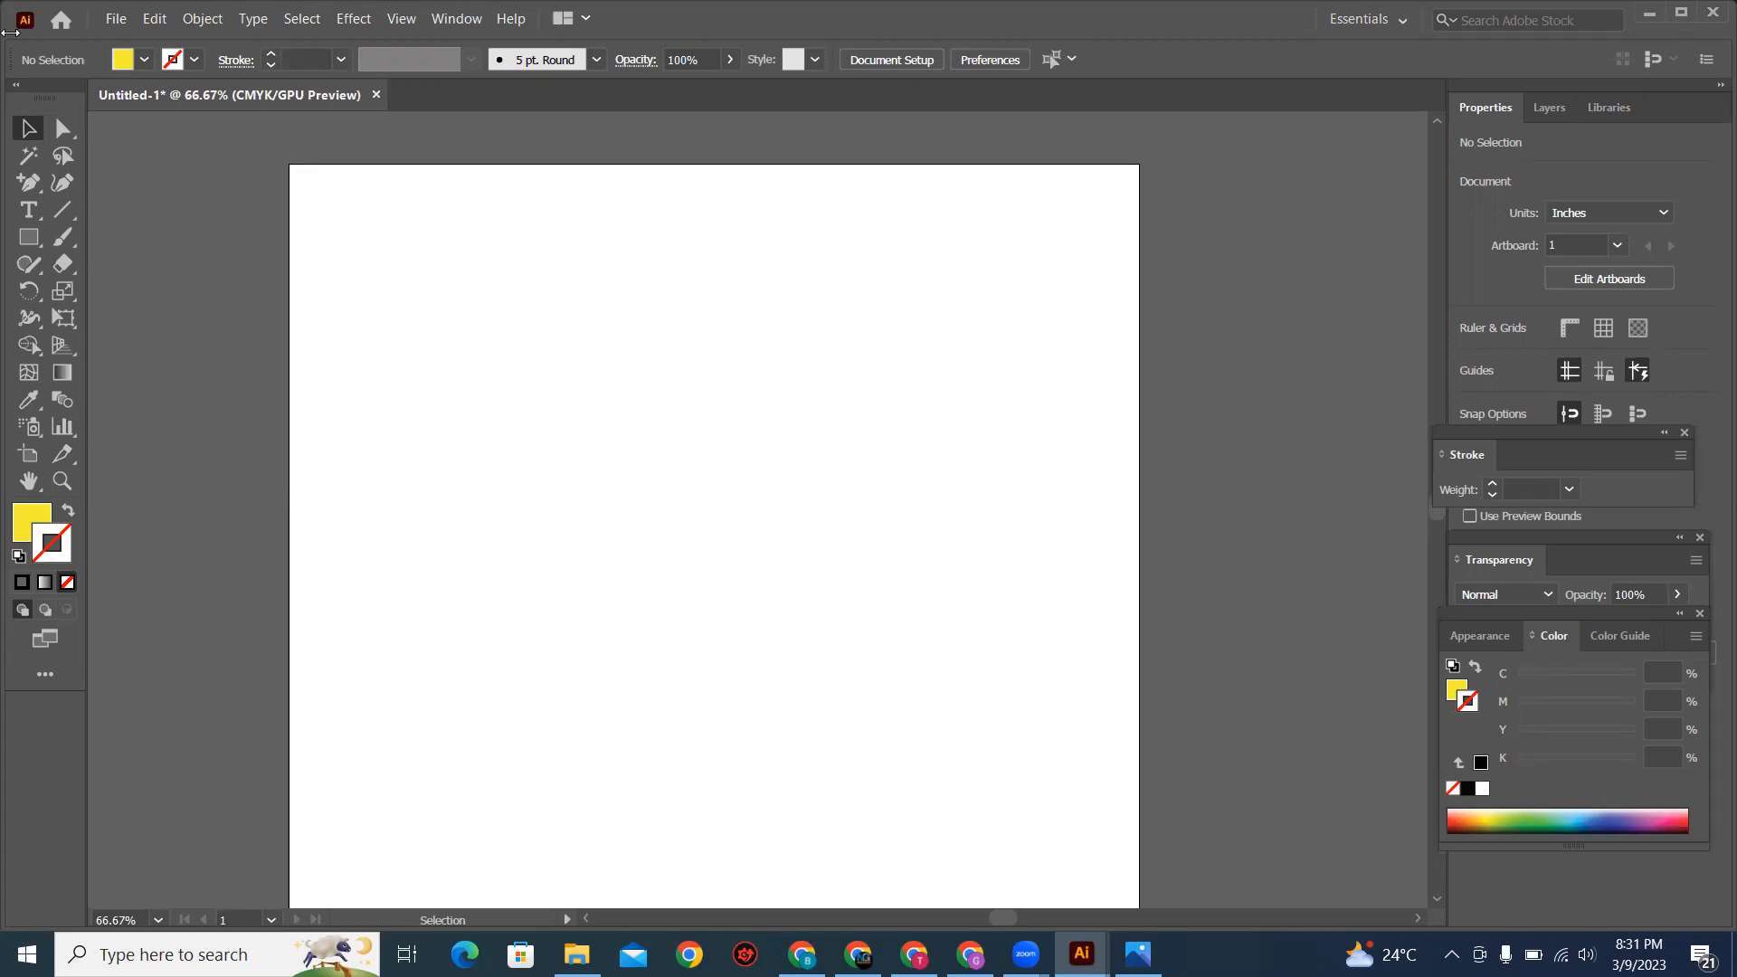
# Step: Draw a circle about 3.06 in wide in the middle of the empty artboard with the Ellipse tool
pyautogui.rightClick(26, 239)
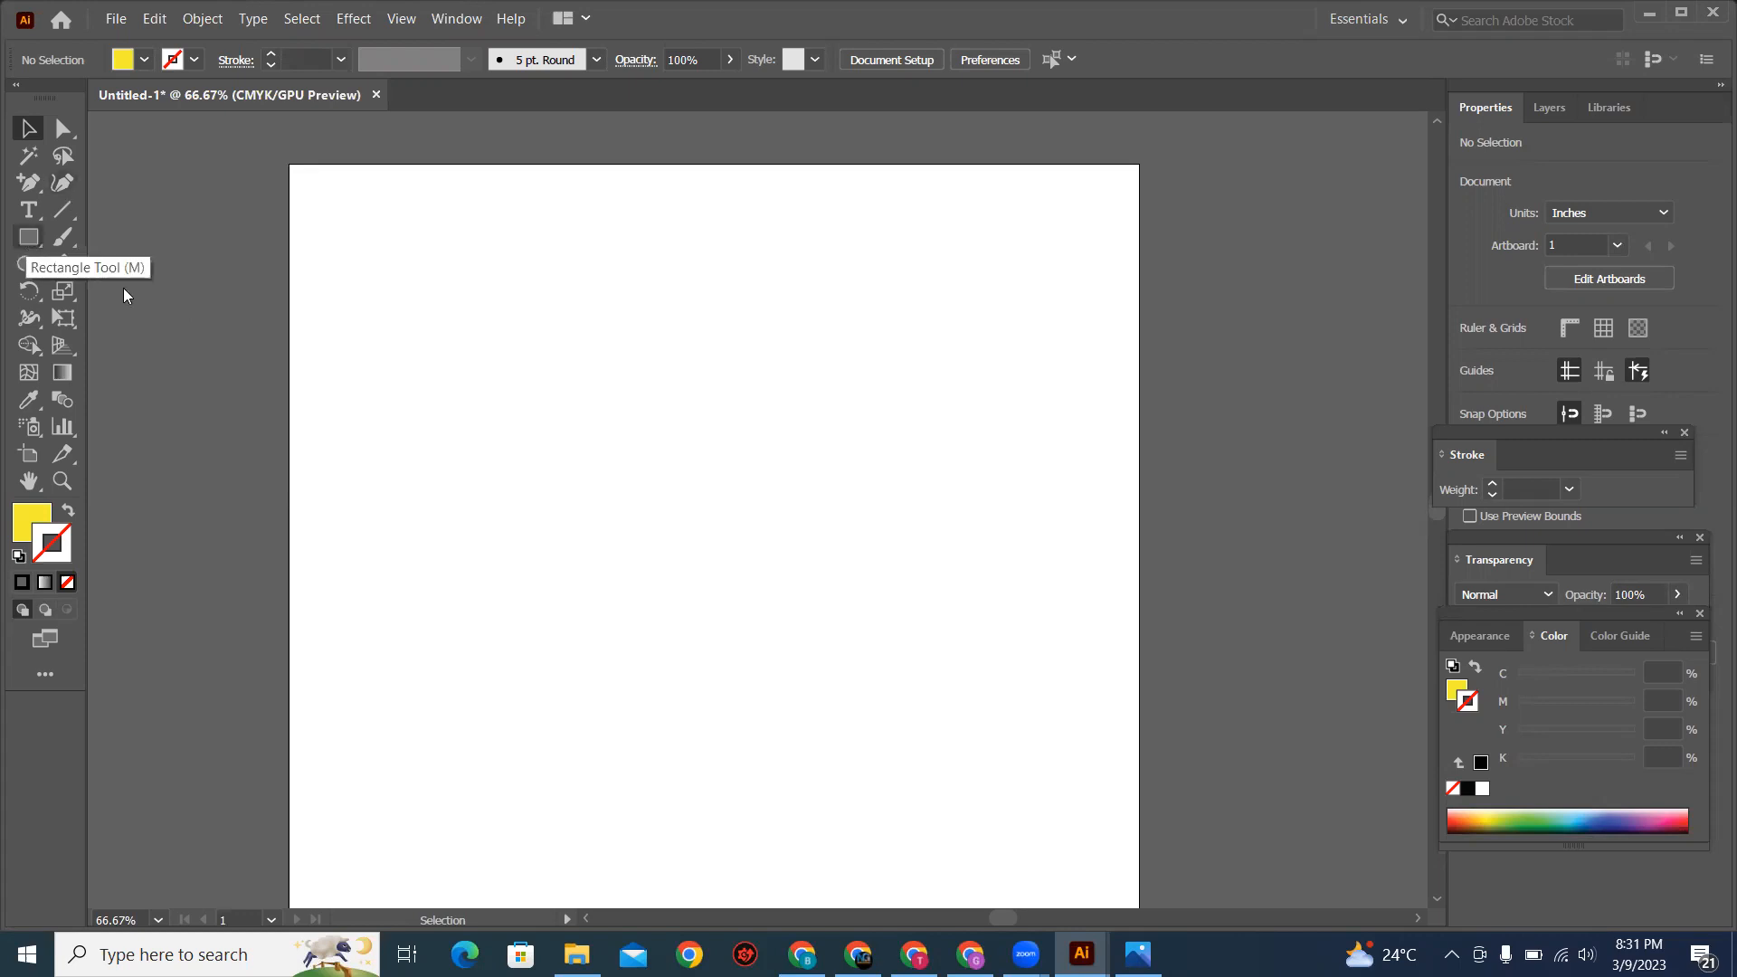
pyautogui.click(134, 295)
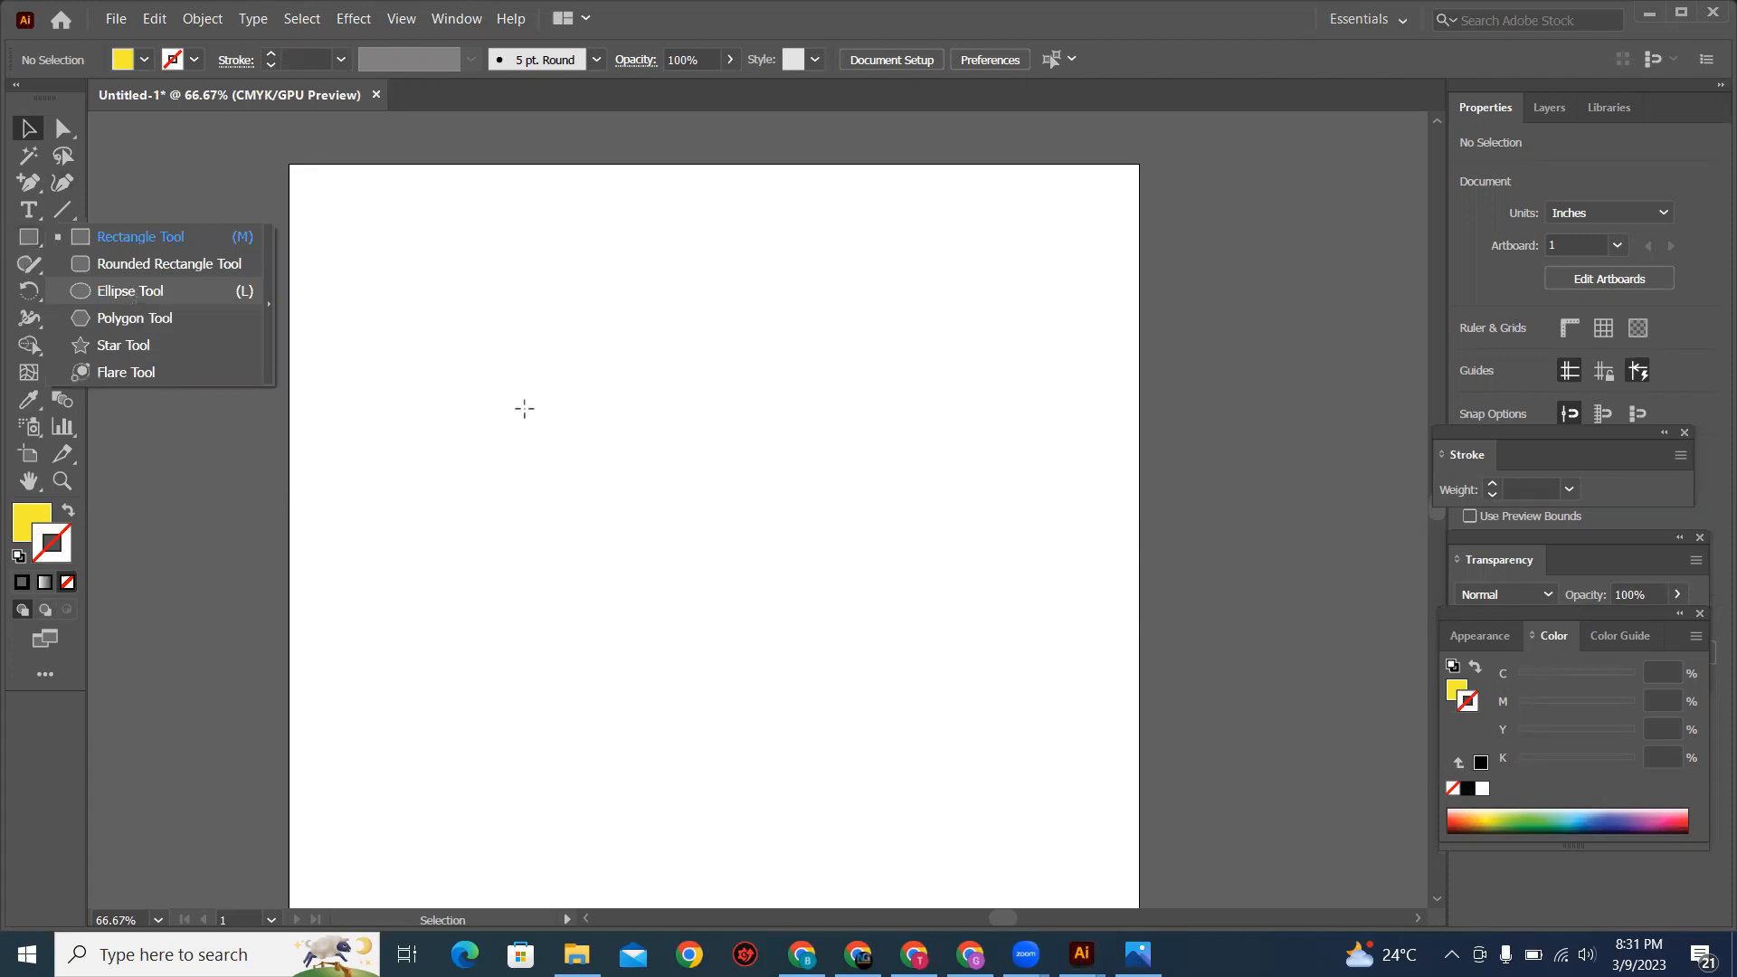
pyautogui.moveTo(545, 348); pyautogui.dragTo(804, 607)
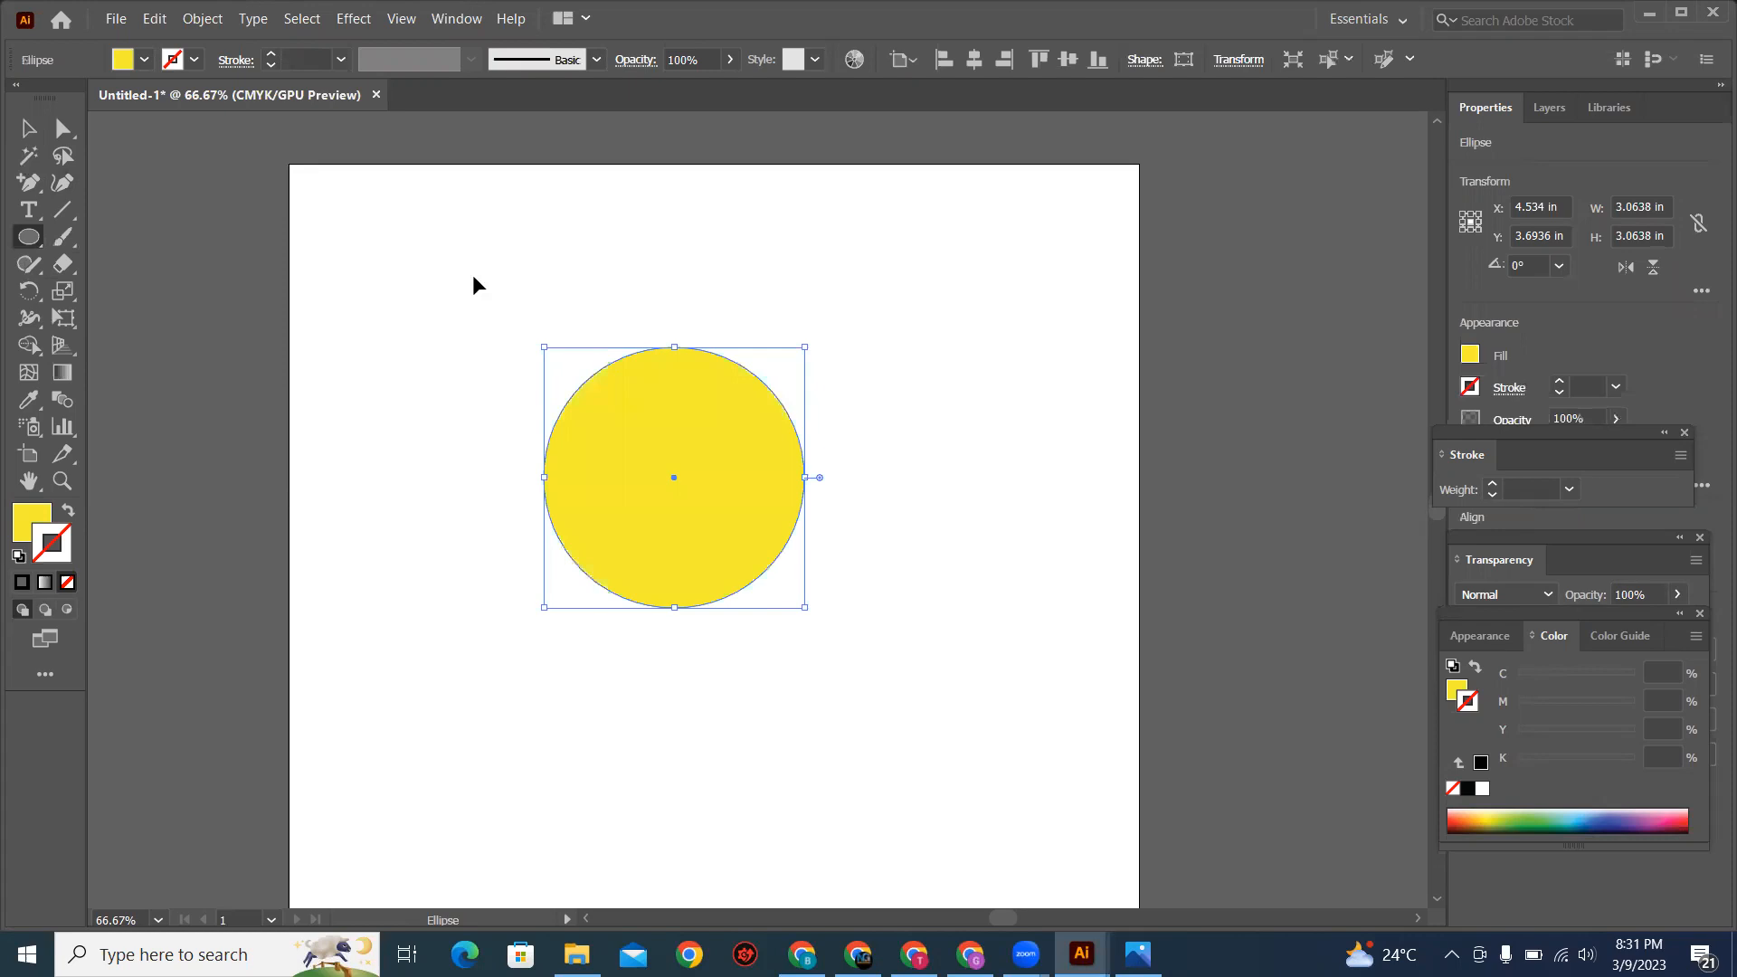
# Step: Fill the circle with blue, enlarge it from its centre to about 5.36 in wide and deselect it
pyautogui.press('v')
pyautogui.click(144, 60)
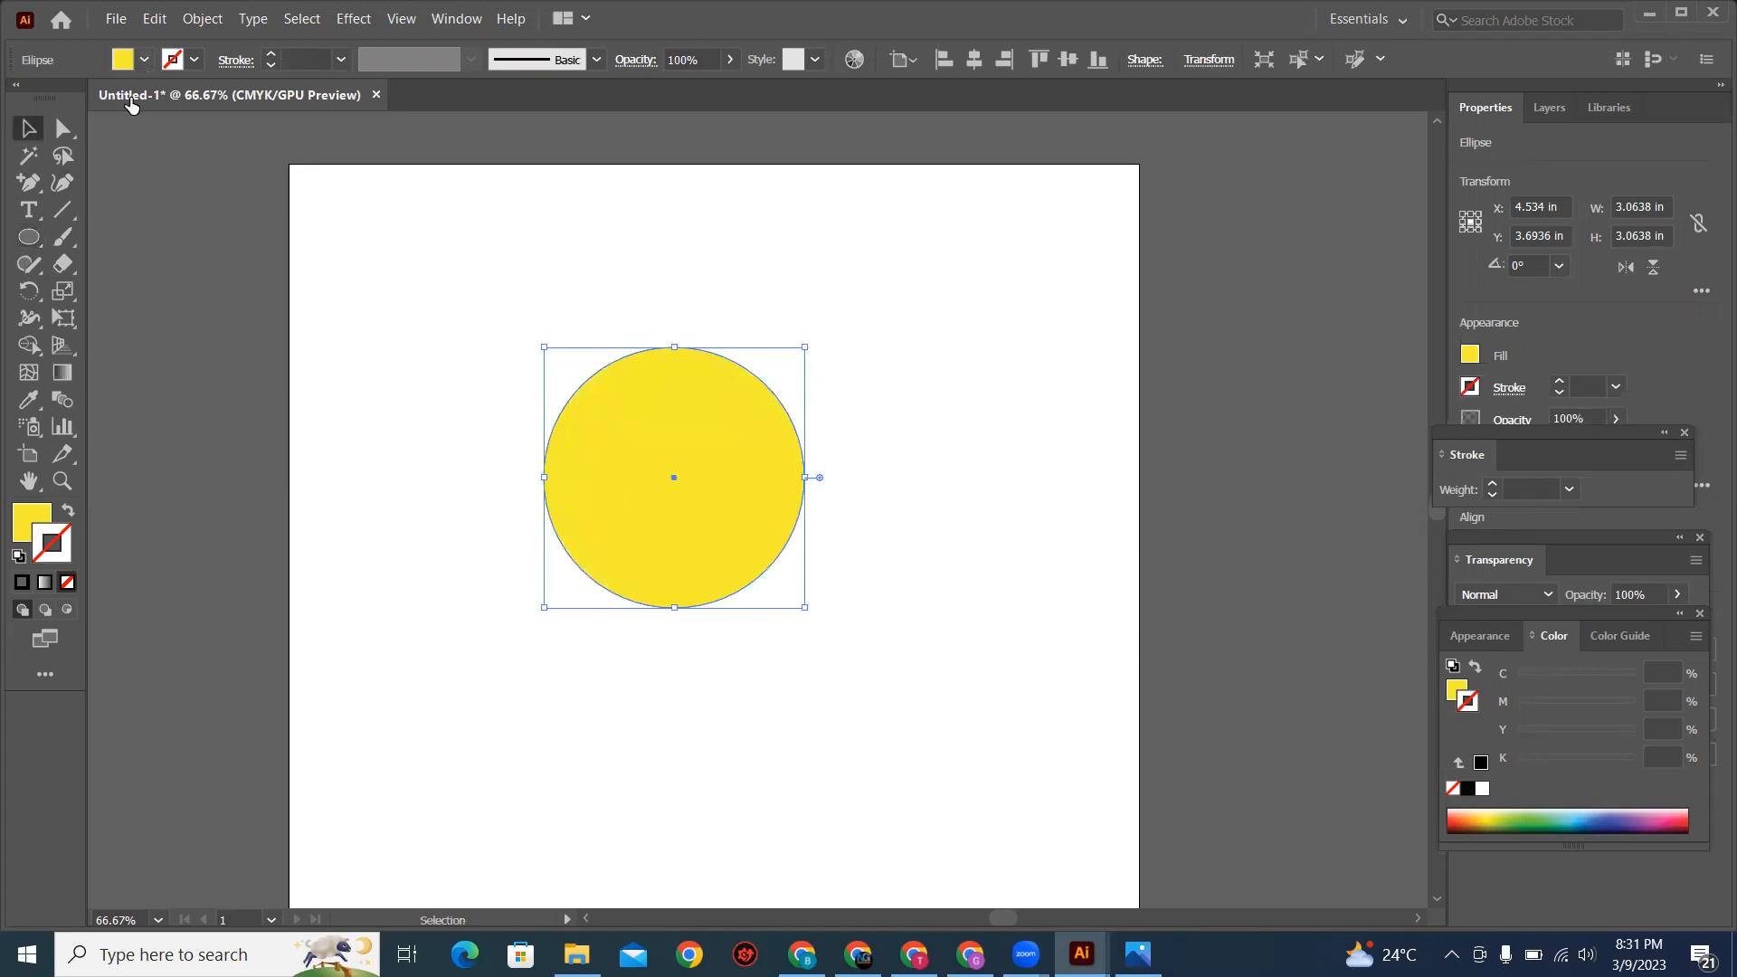
pyautogui.click(127, 103)
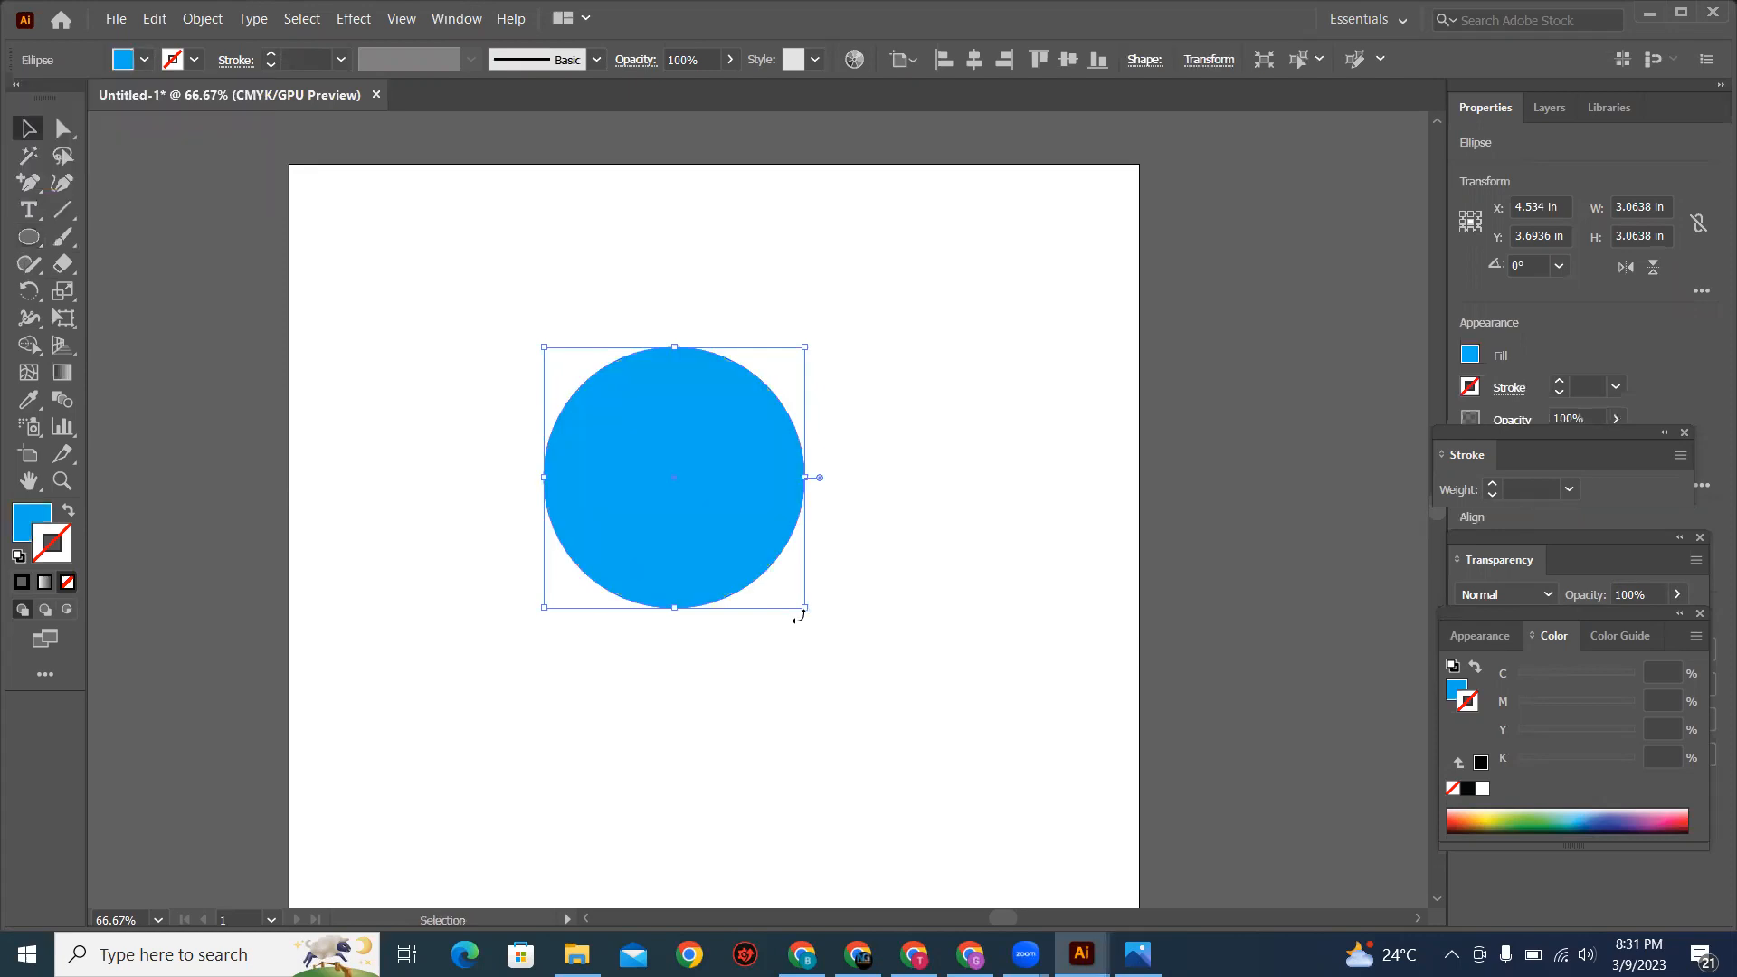
pyautogui.moveTo(805, 608); pyautogui.dragTo(903, 707)
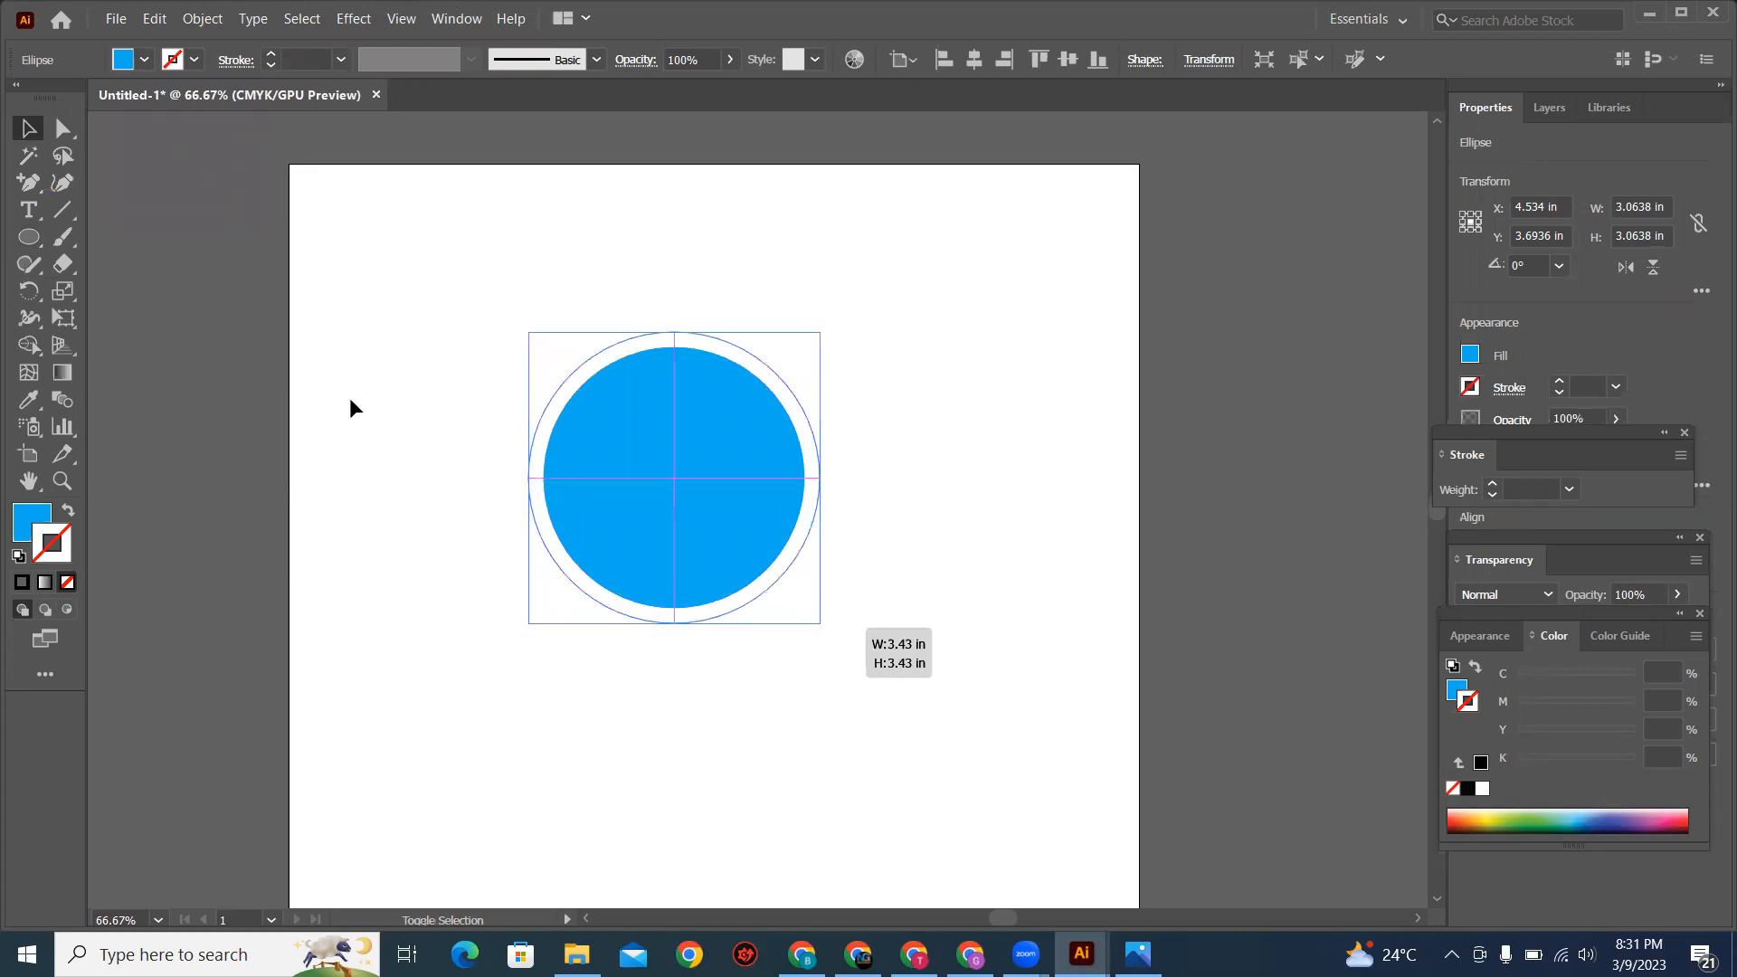
pyautogui.click(349, 398)
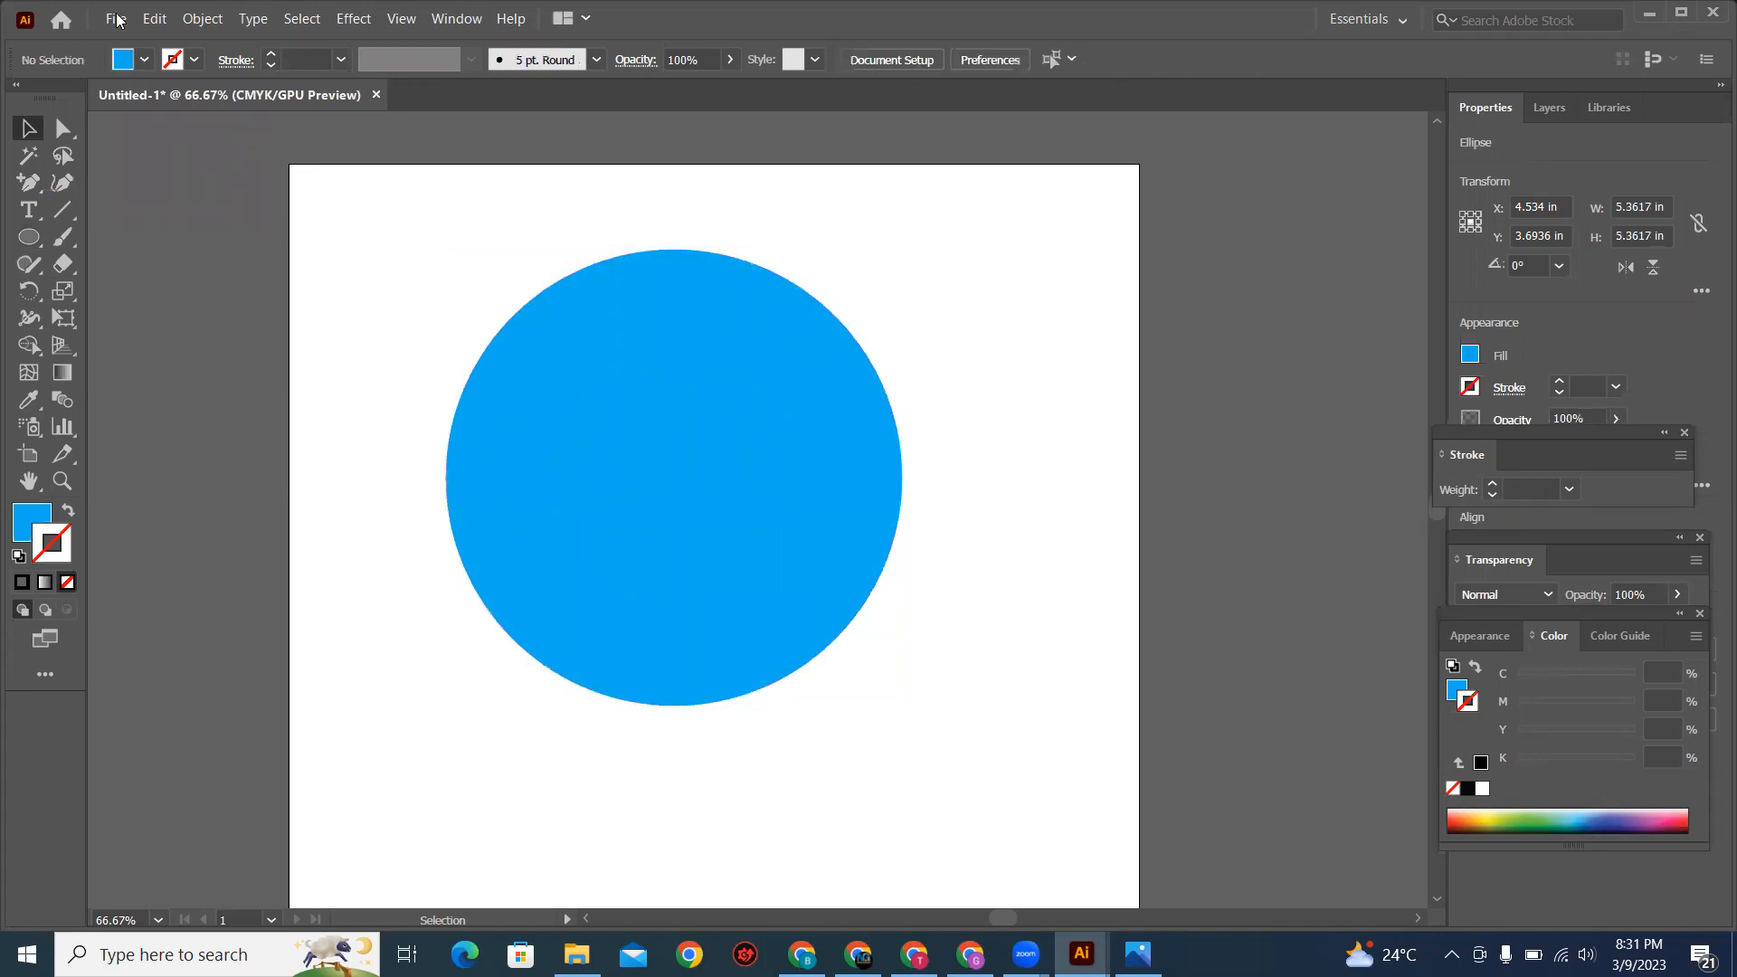
# Step: Place the linked meditation image 61d80e6a8786ce001e08383c from Downloads over the circle, about 8.69 in wide
pyautogui.click(154, 19)
pyautogui.click(628, 171)
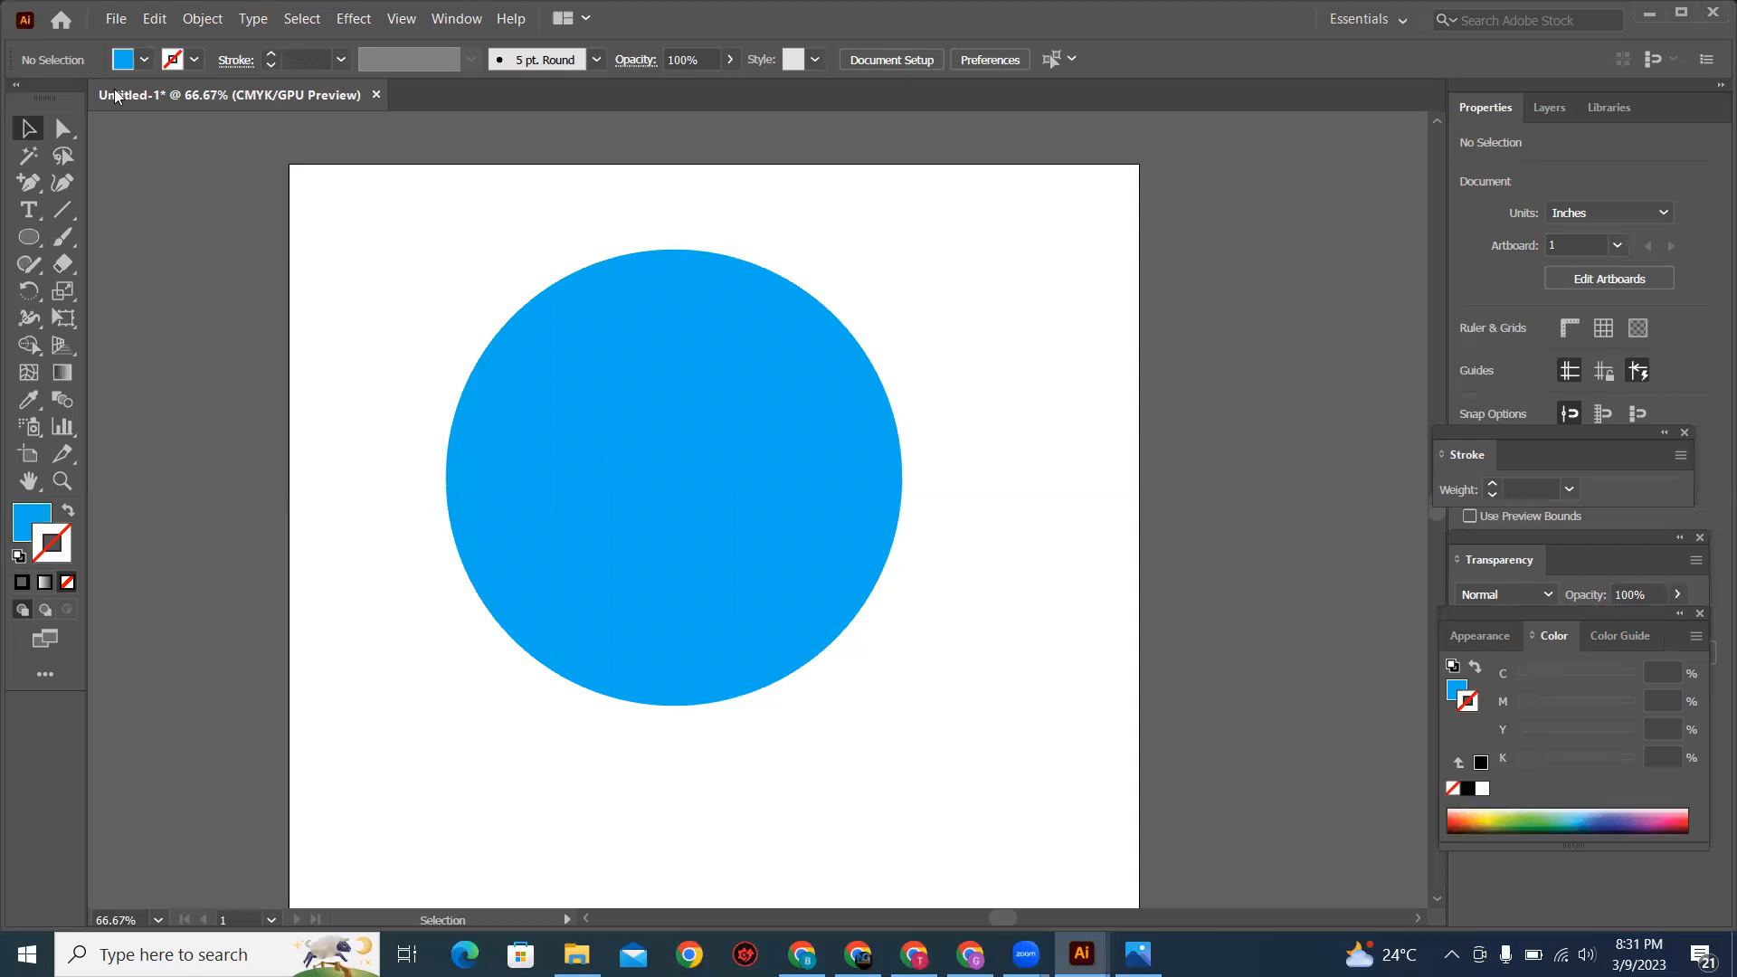
pyautogui.click(116, 23)
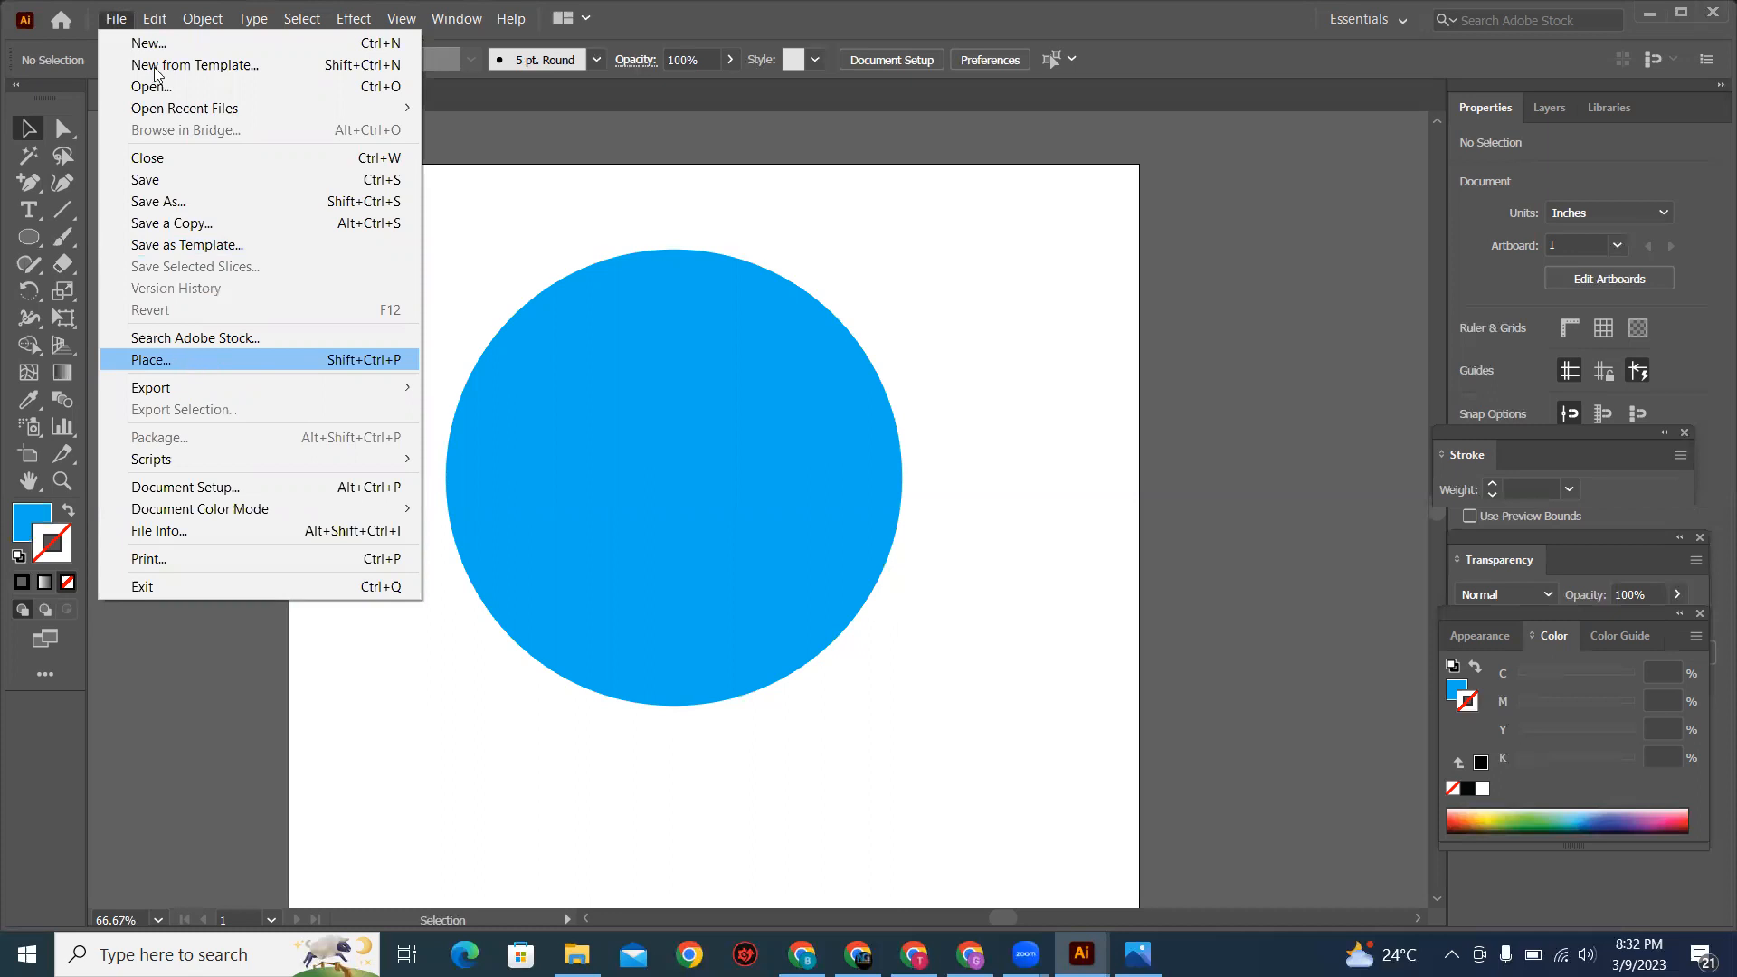
pyautogui.click(181, 360)
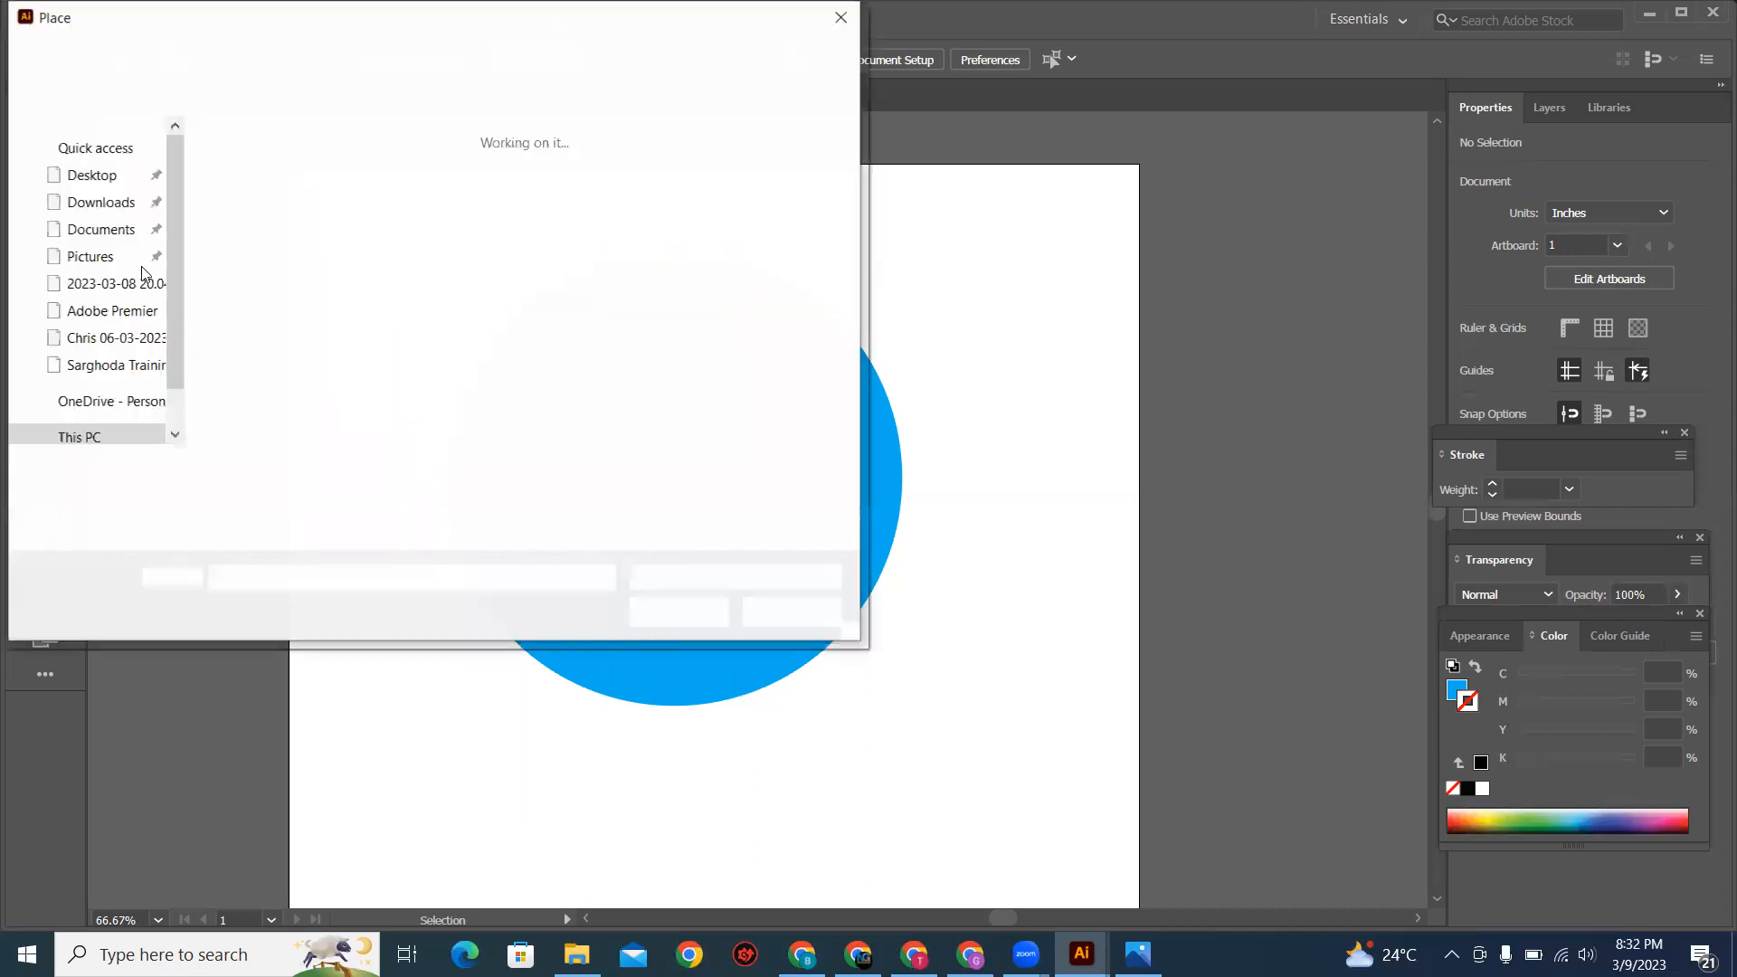
pyautogui.click(121, 283)
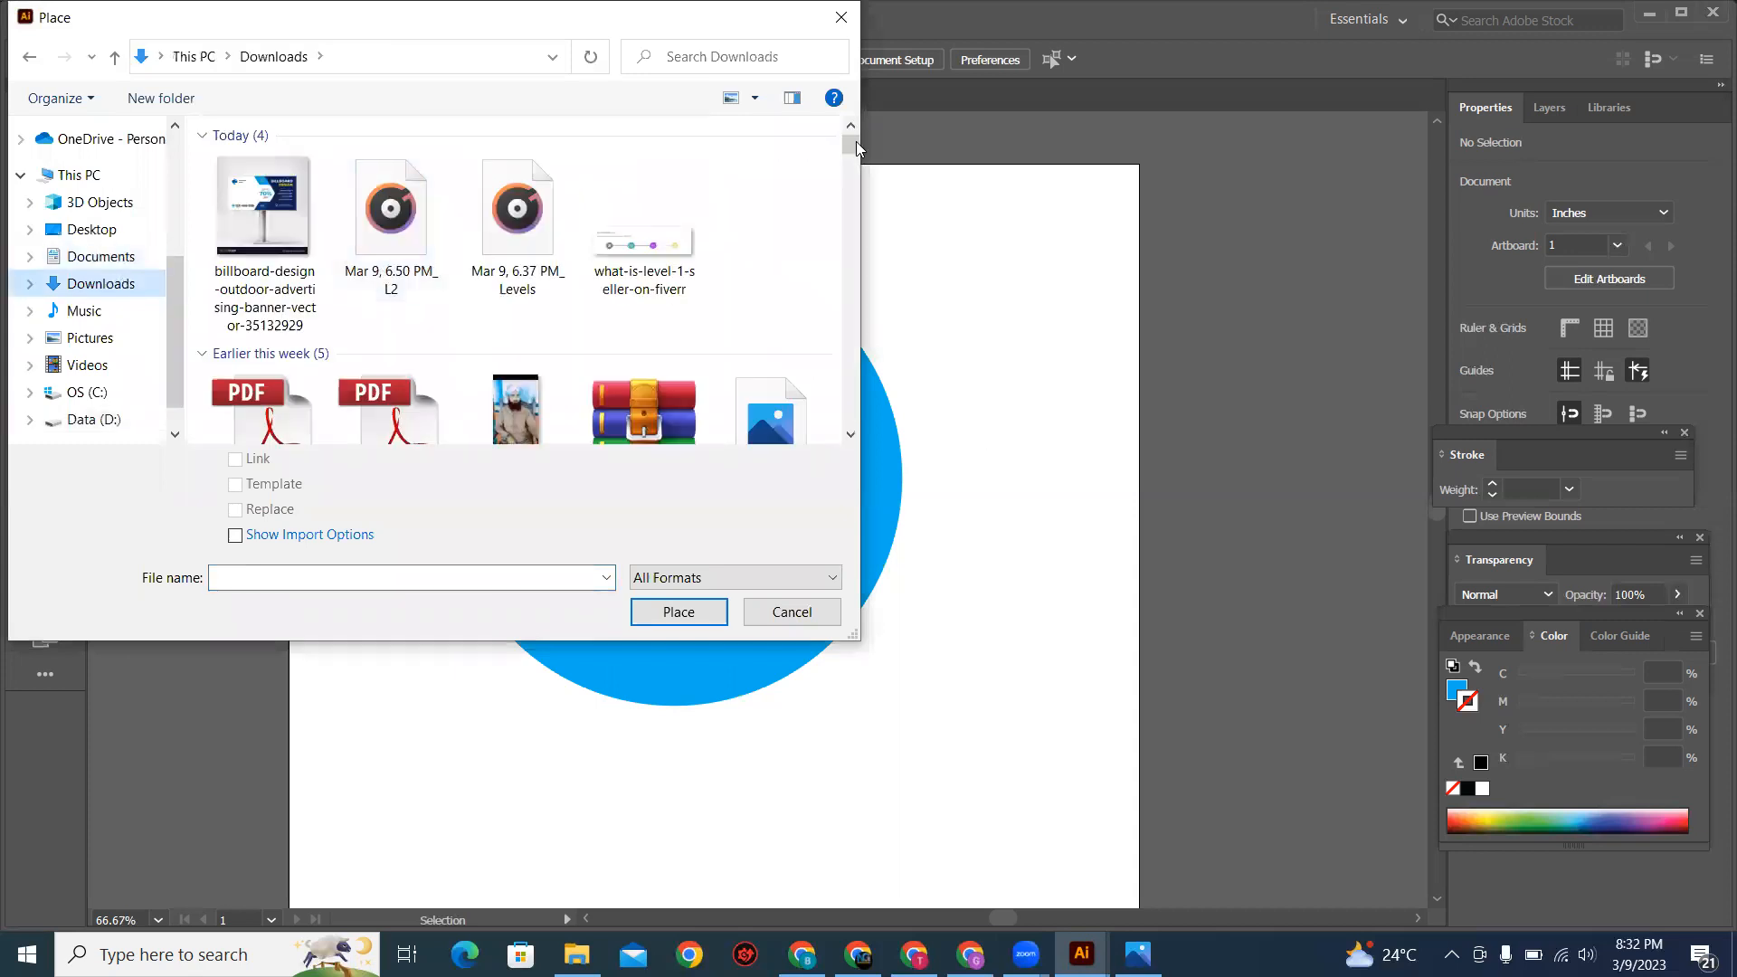
pyautogui.scroll(-3, 576, 338)
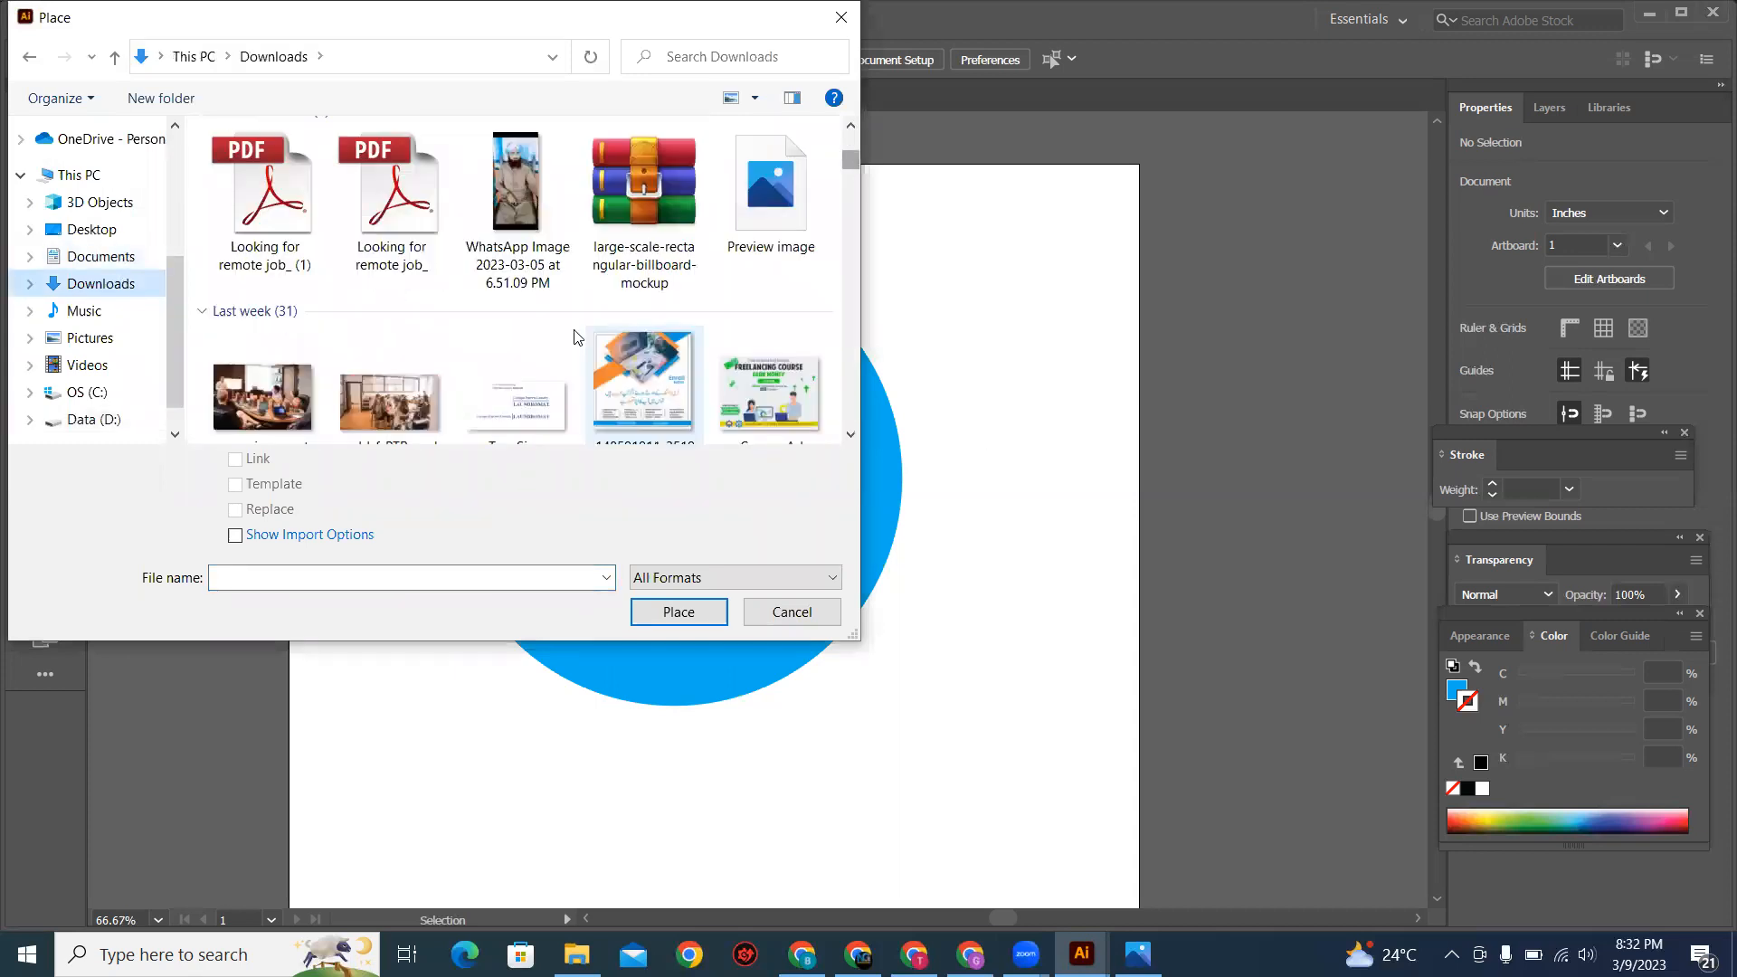
pyautogui.scroll(-3, 576, 337)
pyautogui.scroll(-1, 575, 338)
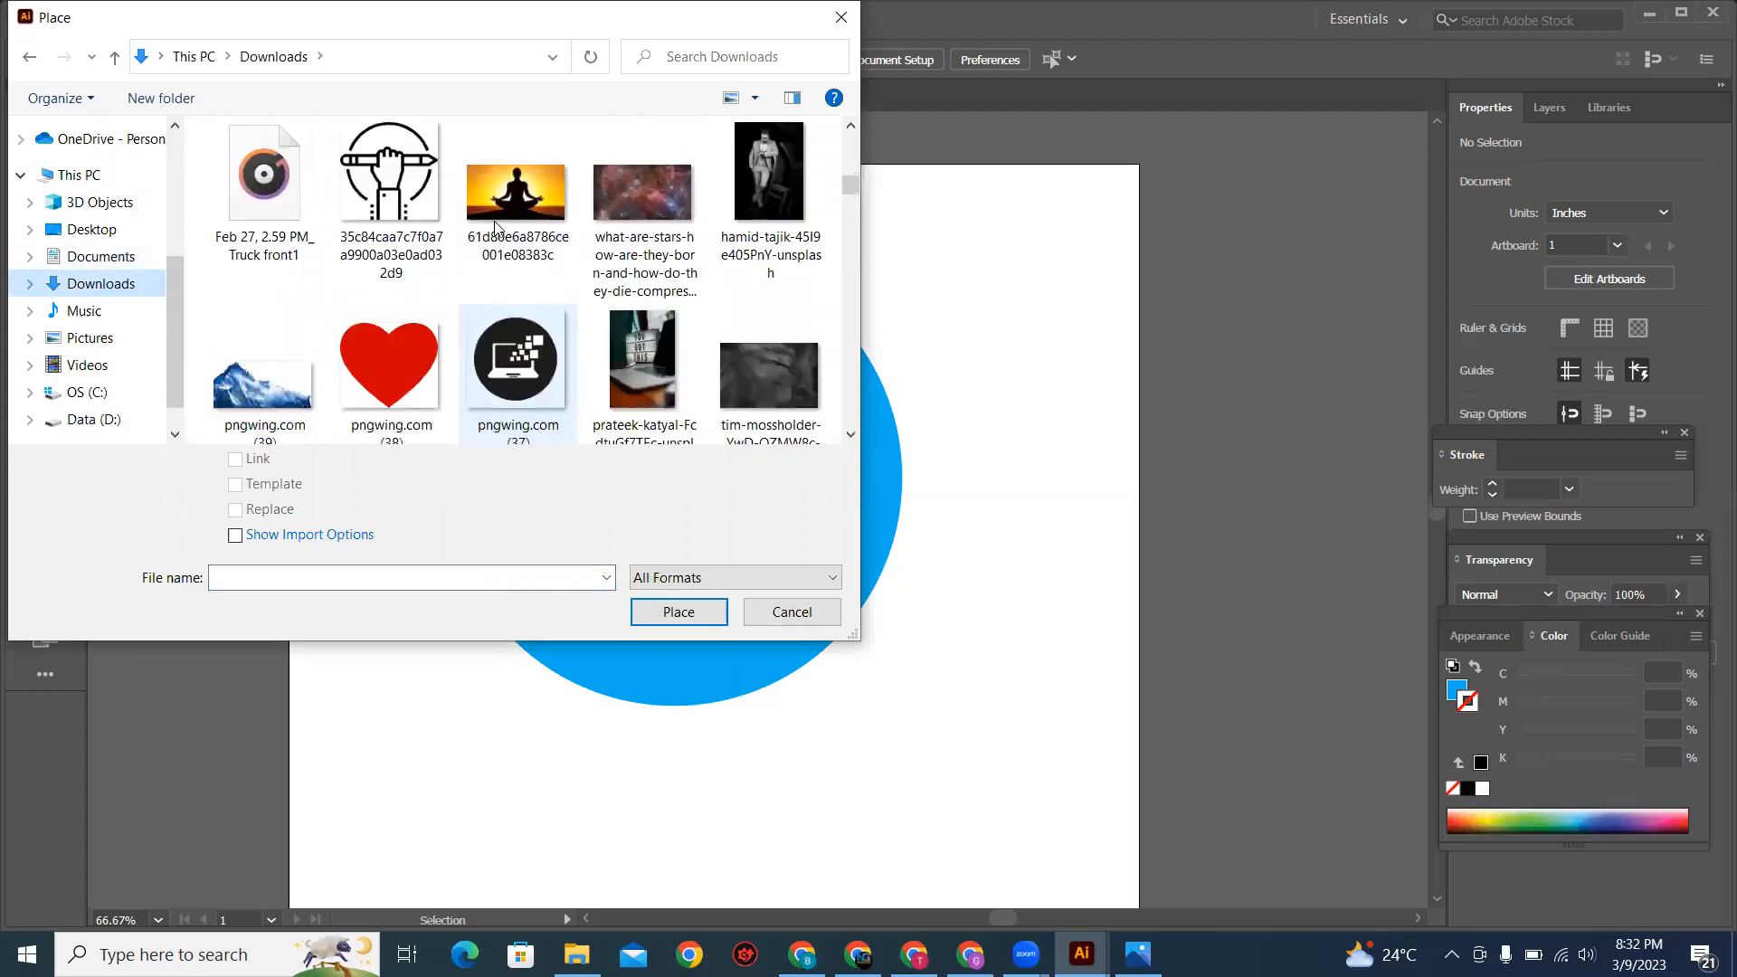
pyautogui.click(518, 204)
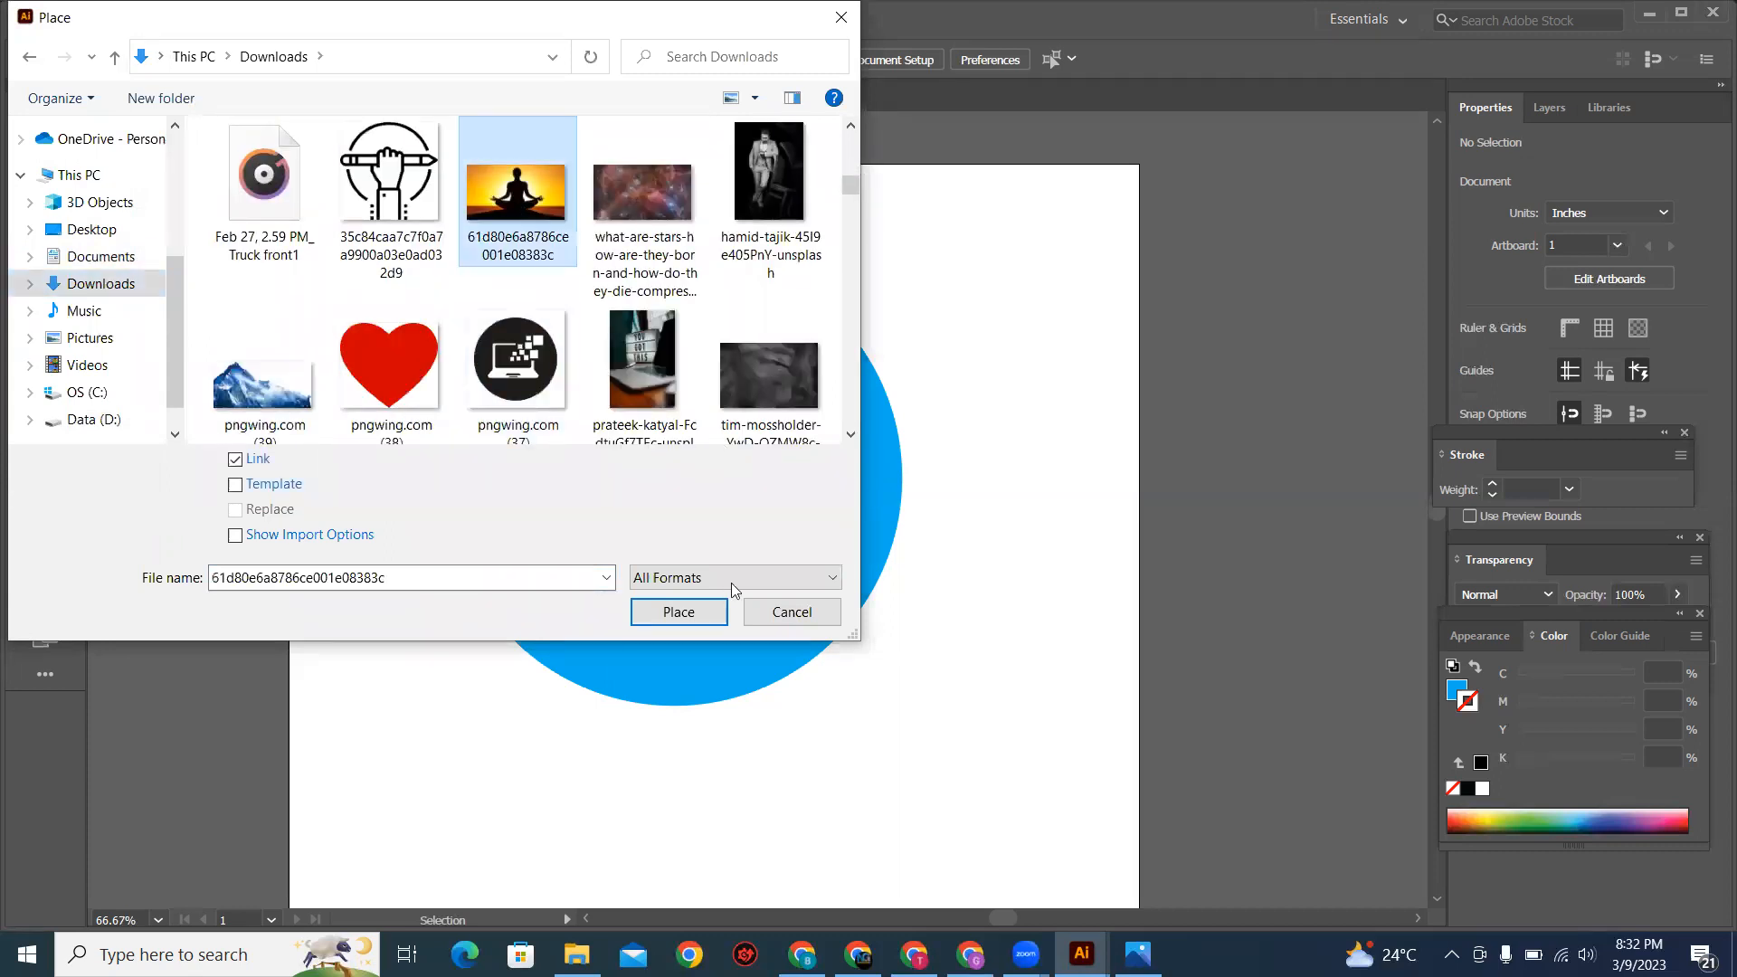
pyautogui.click(699, 612)
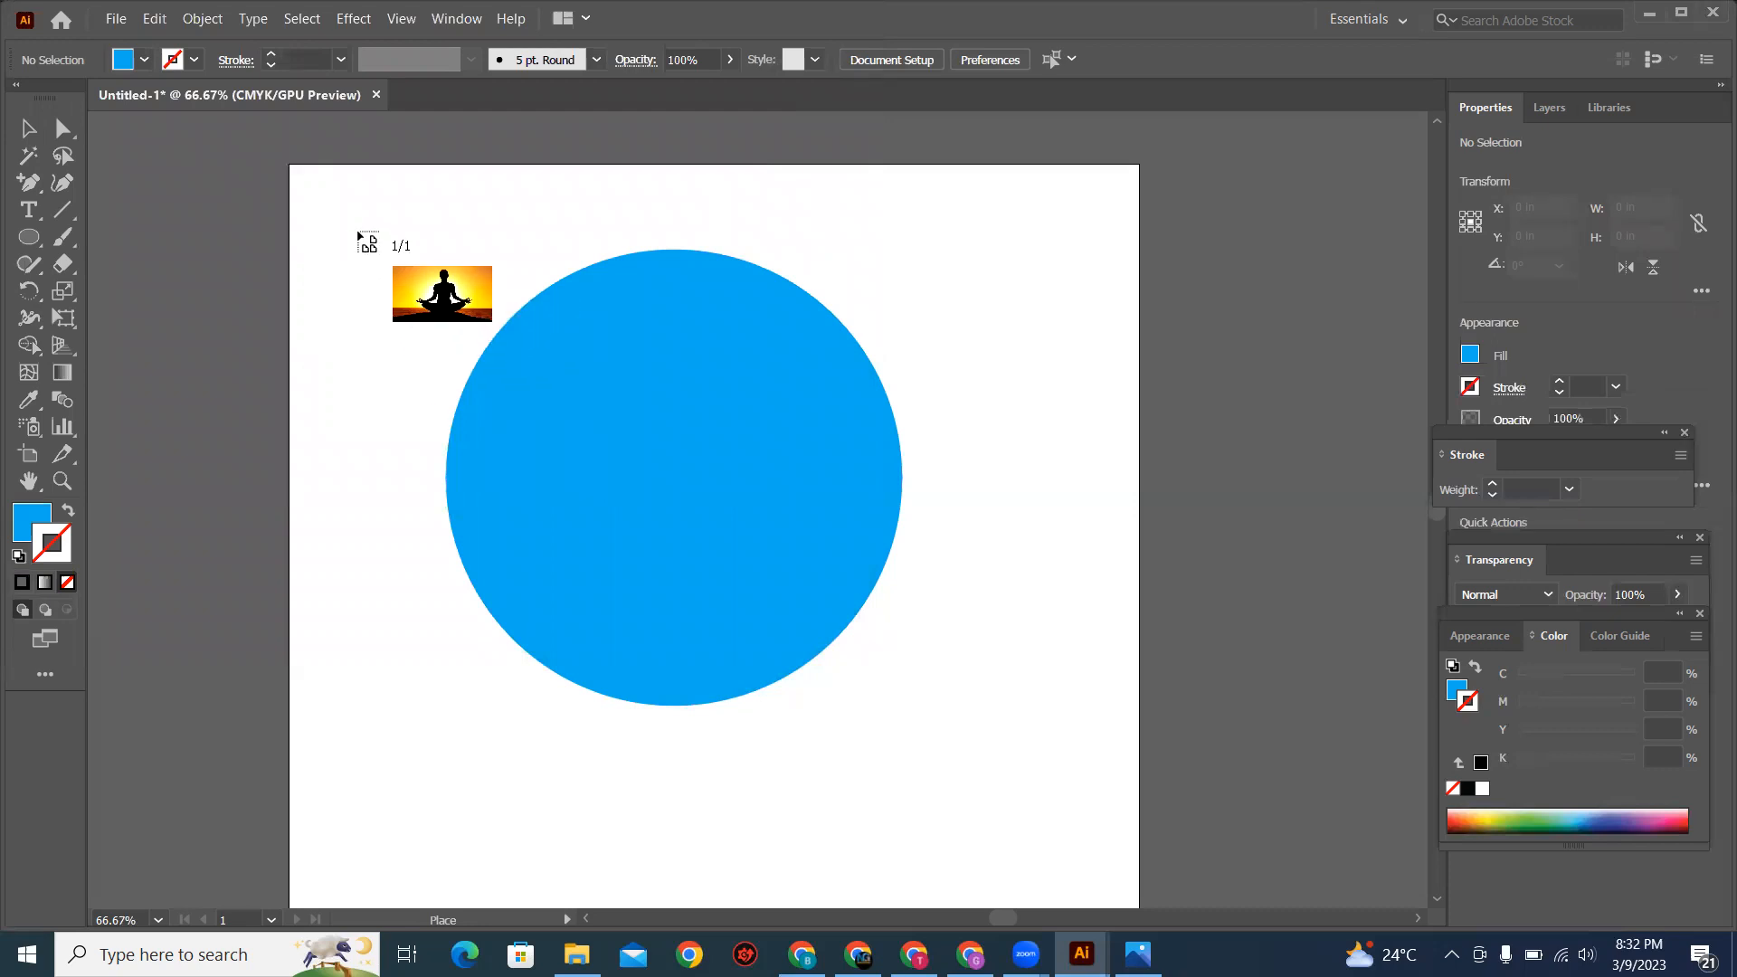
pyautogui.moveTo(357, 232); pyautogui.dragTo(1094, 691)
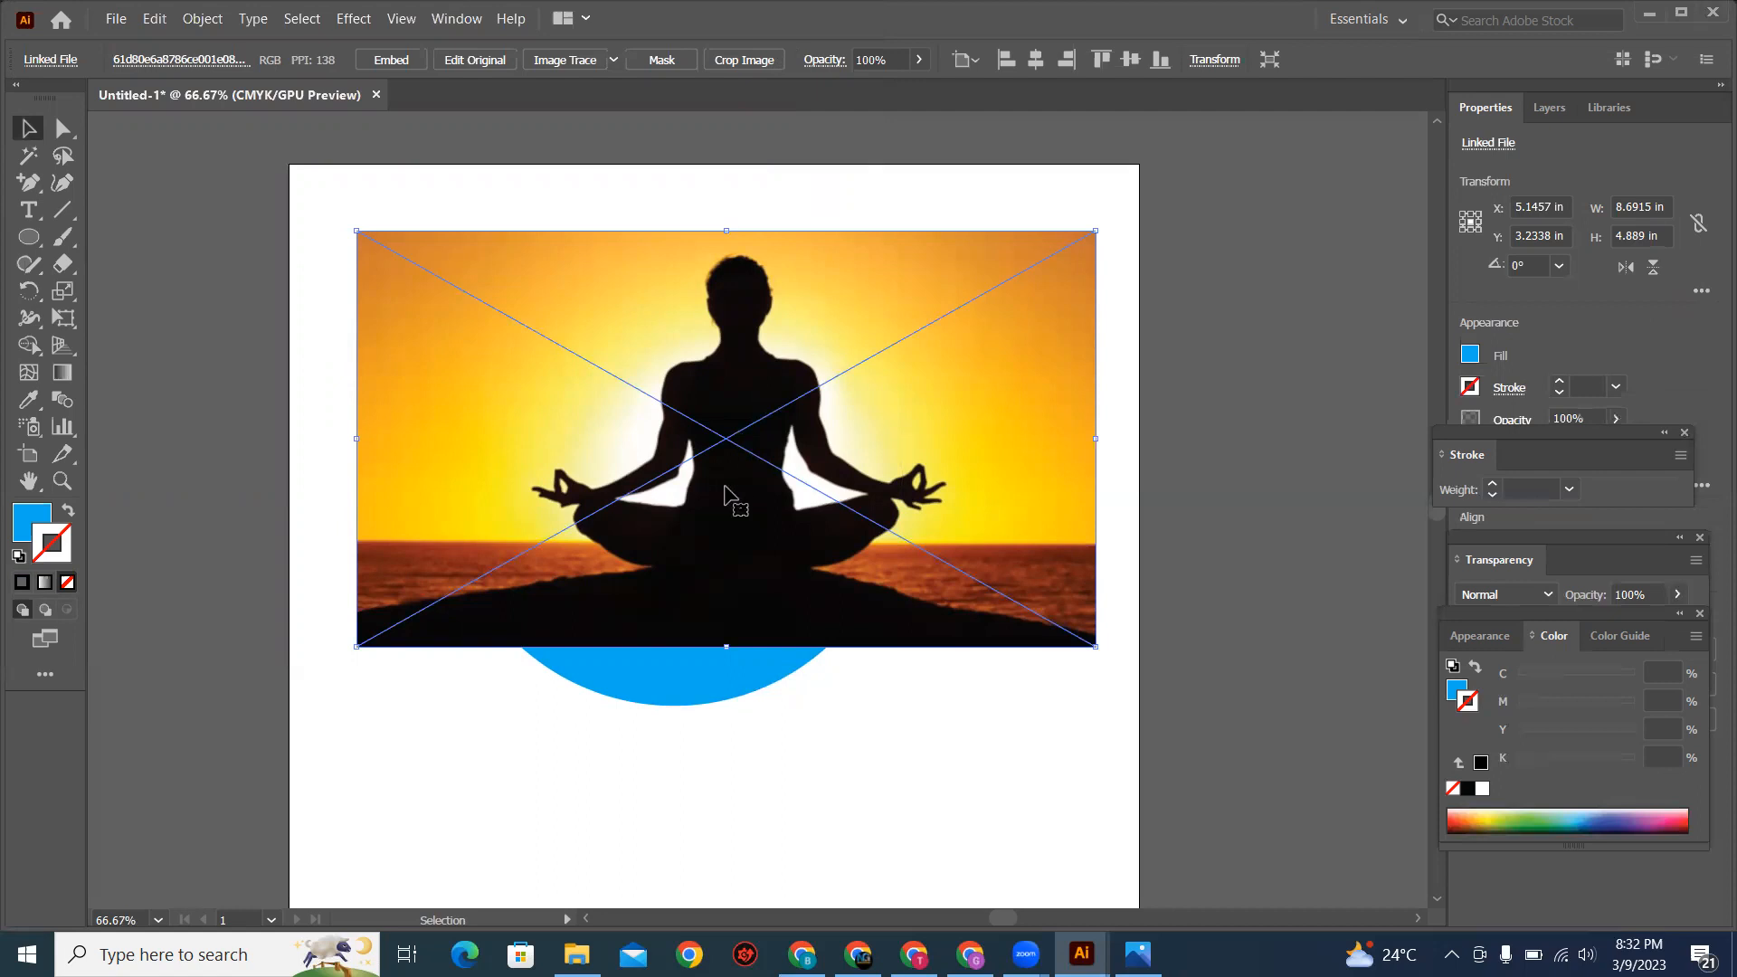
# Step: Embed the linked meditation image in the document and move it down over the lower part of the circle
pyautogui.moveTo(802, 329); pyautogui.dragTo(782, 380)
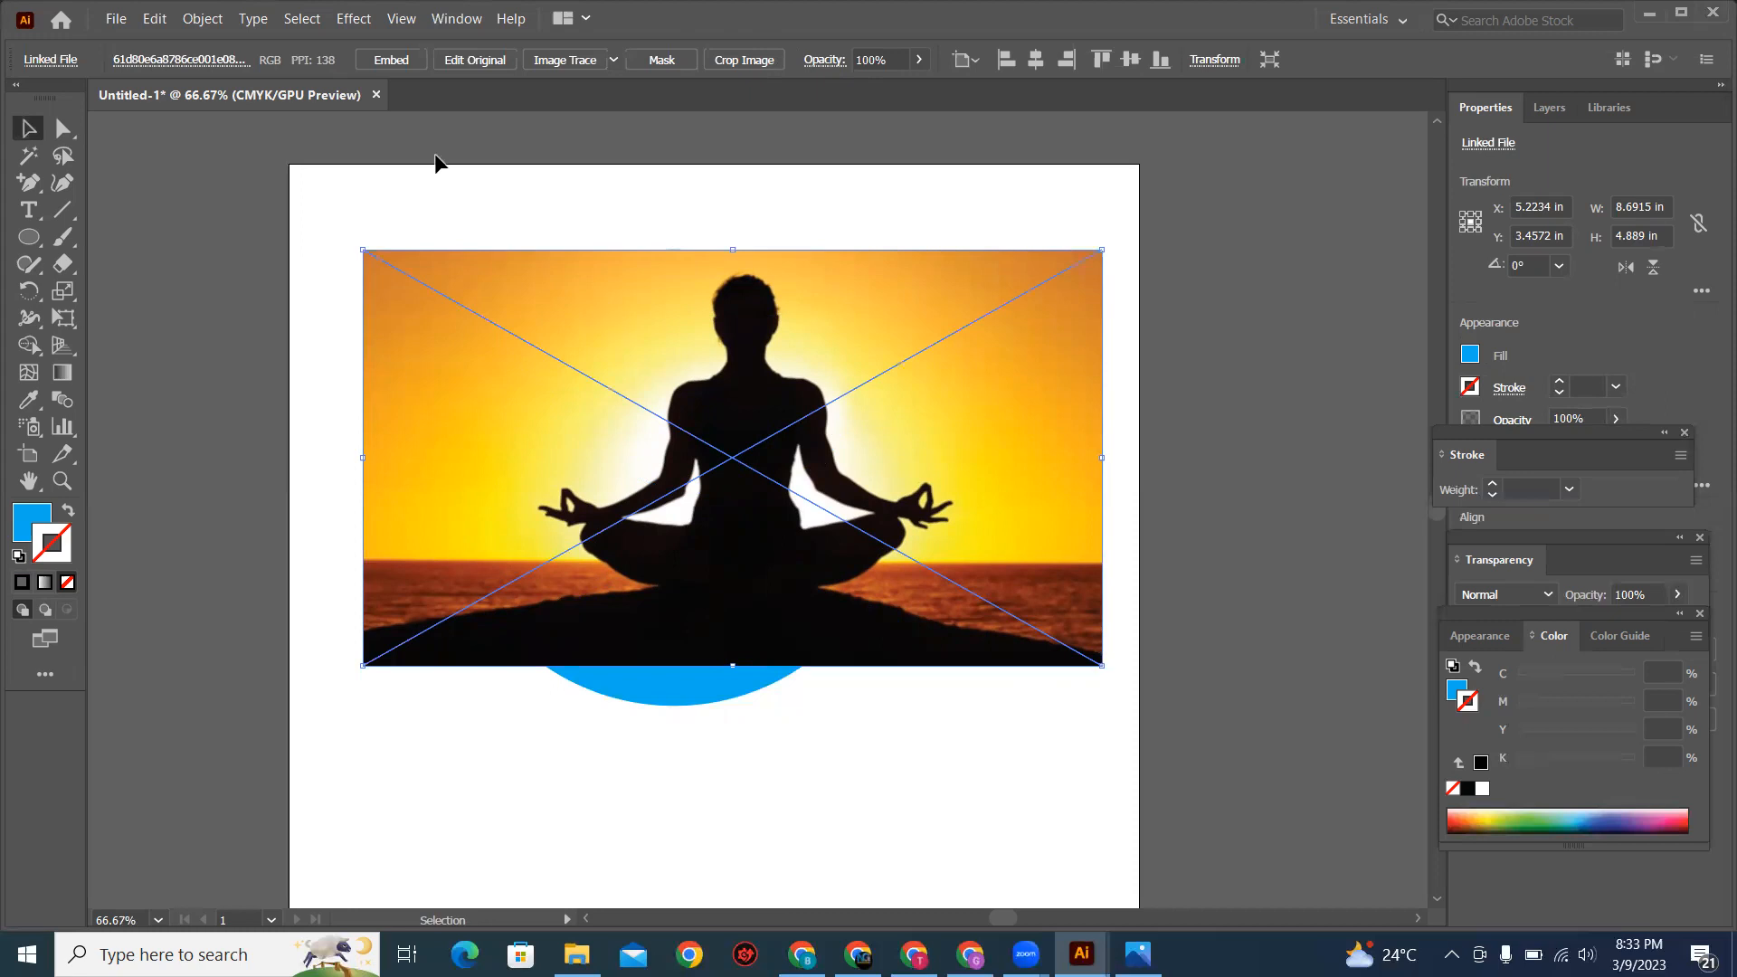
pyautogui.click(391, 61)
pyautogui.moveTo(834, 516); pyautogui.dragTo(828, 544)
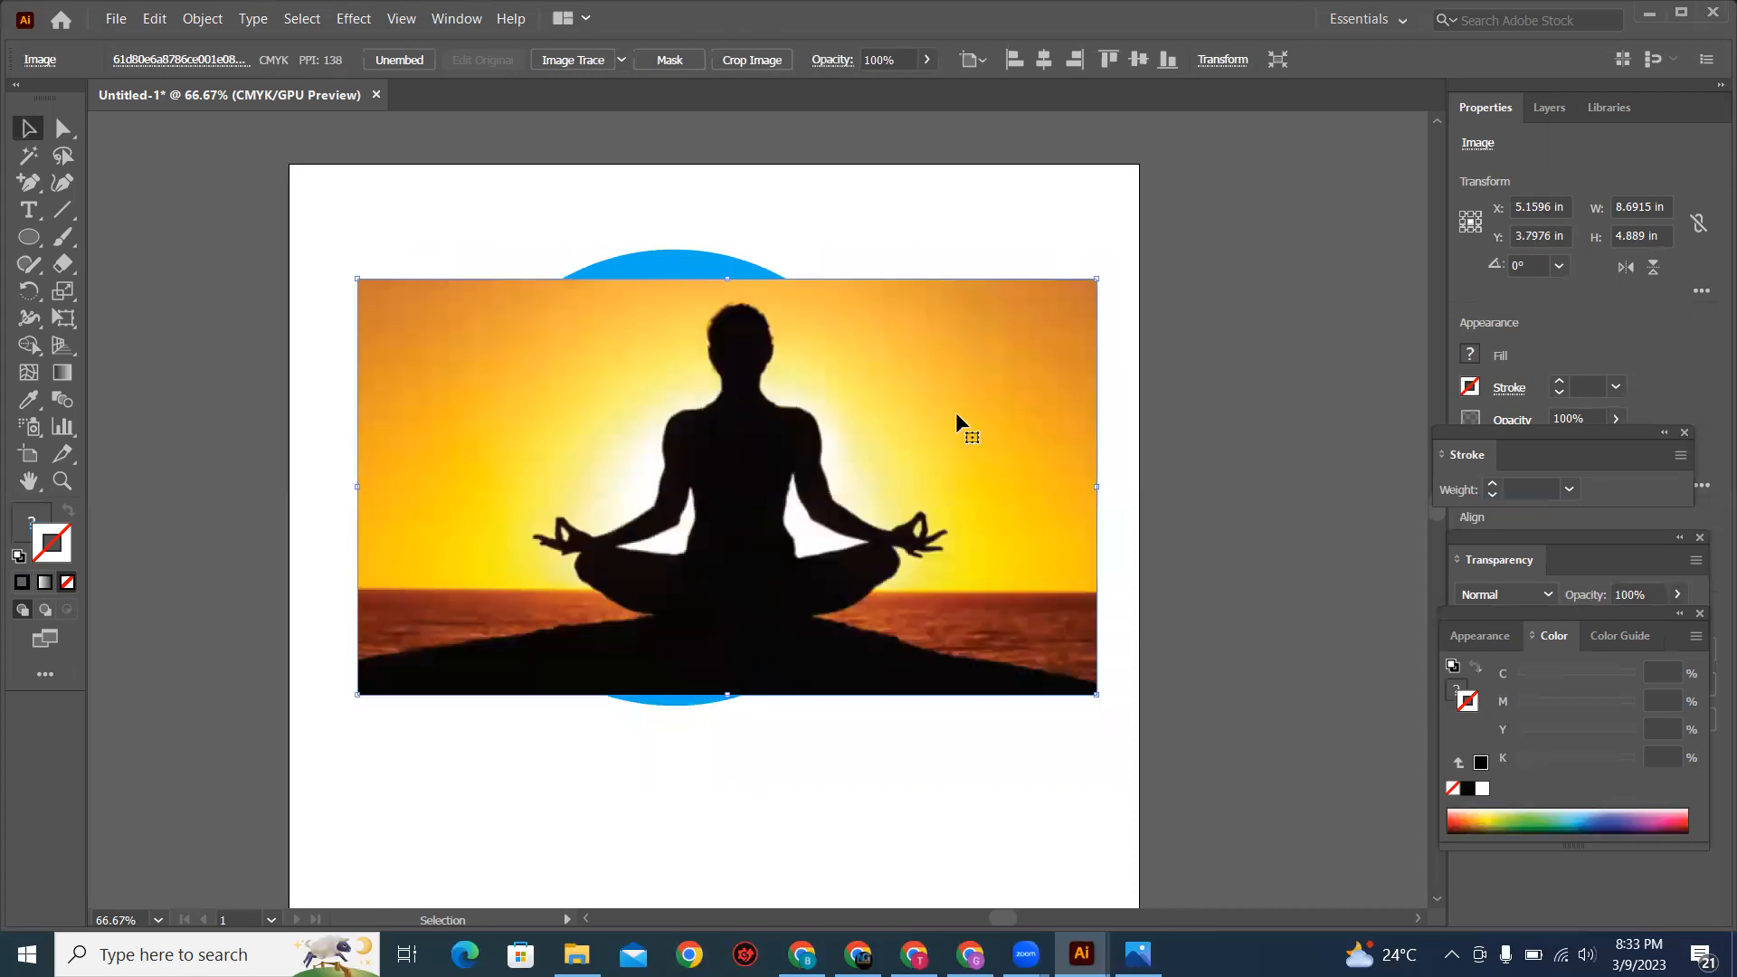
pyautogui.moveTo(961, 374); pyautogui.dragTo(956, 410)
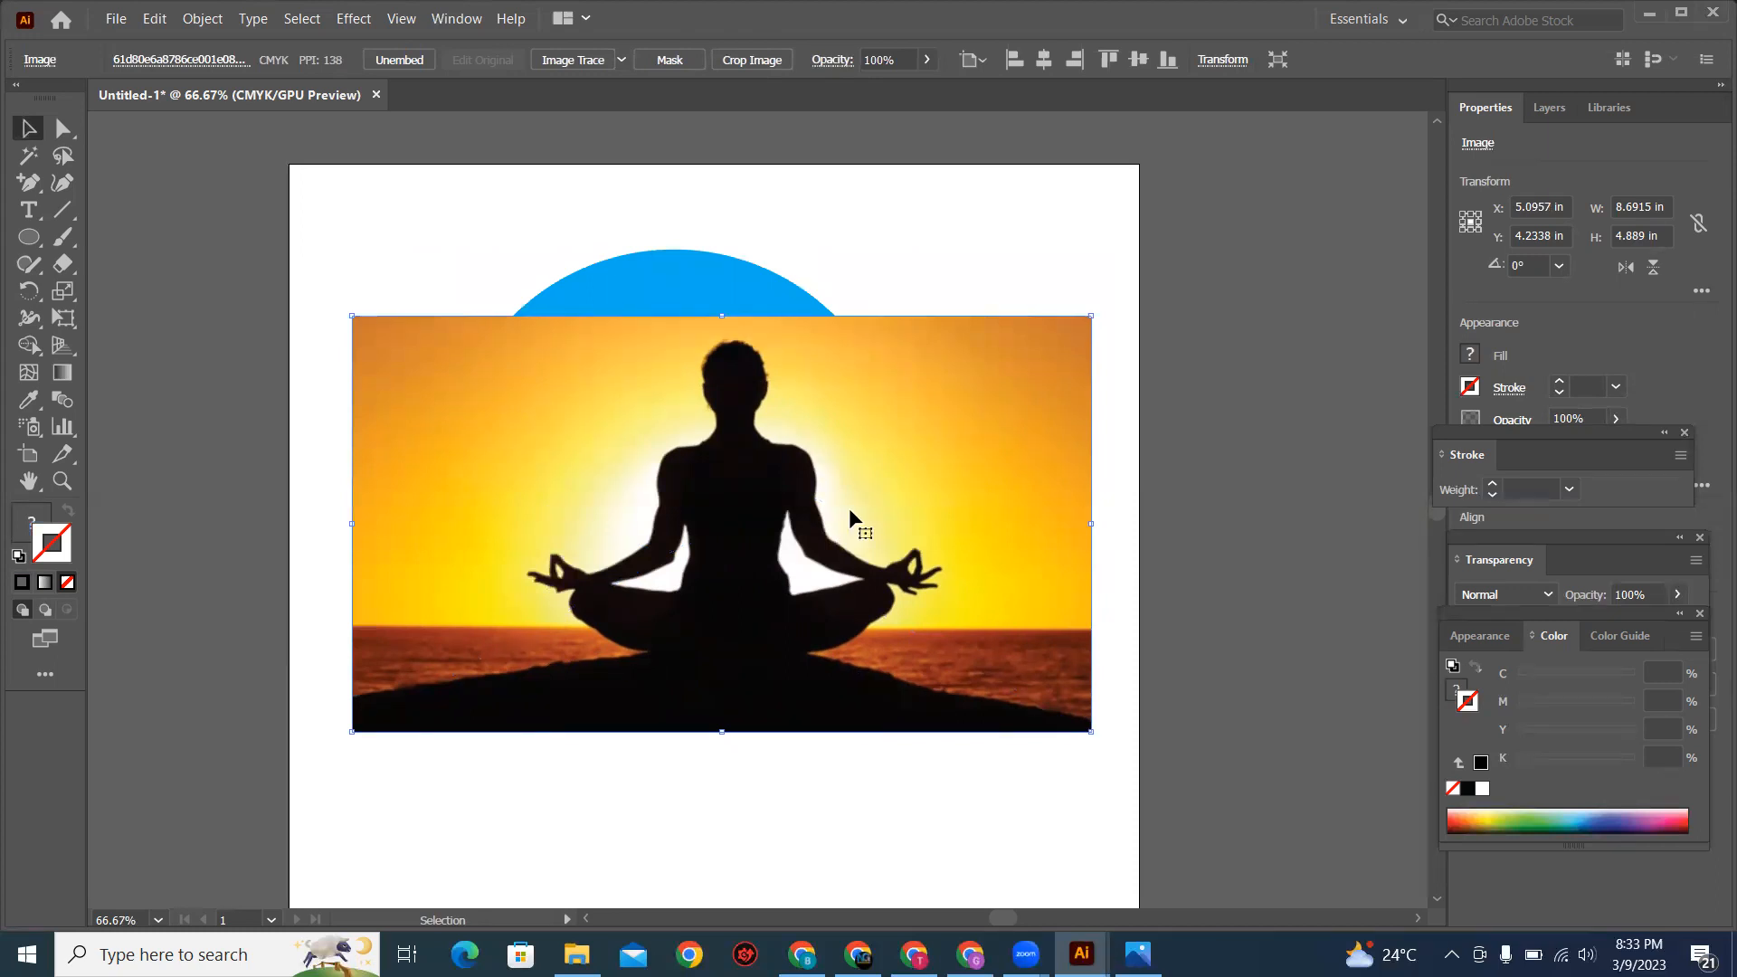
pyautogui.moveTo(855, 491); pyautogui.dragTo(817, 626)
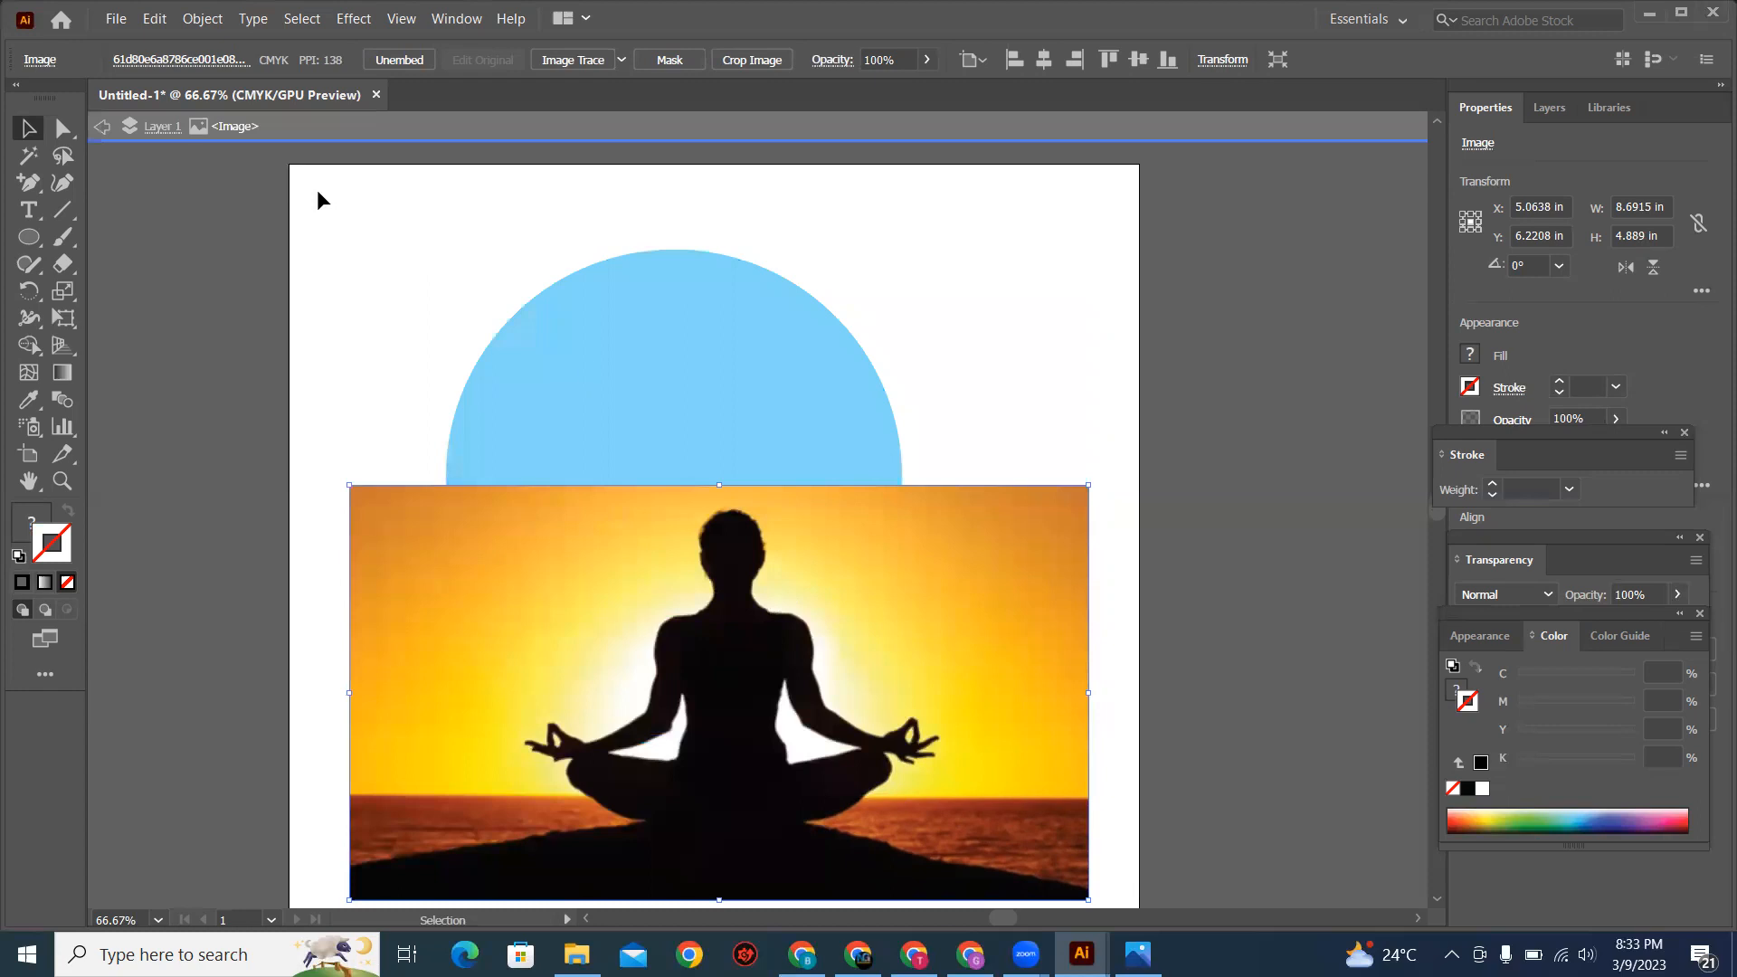
# Step: Reposition the blue circle on the upper part of the artboard and move the meditation image back up over it
pyautogui.moveTo(646, 358); pyautogui.dragTo(687, 360)
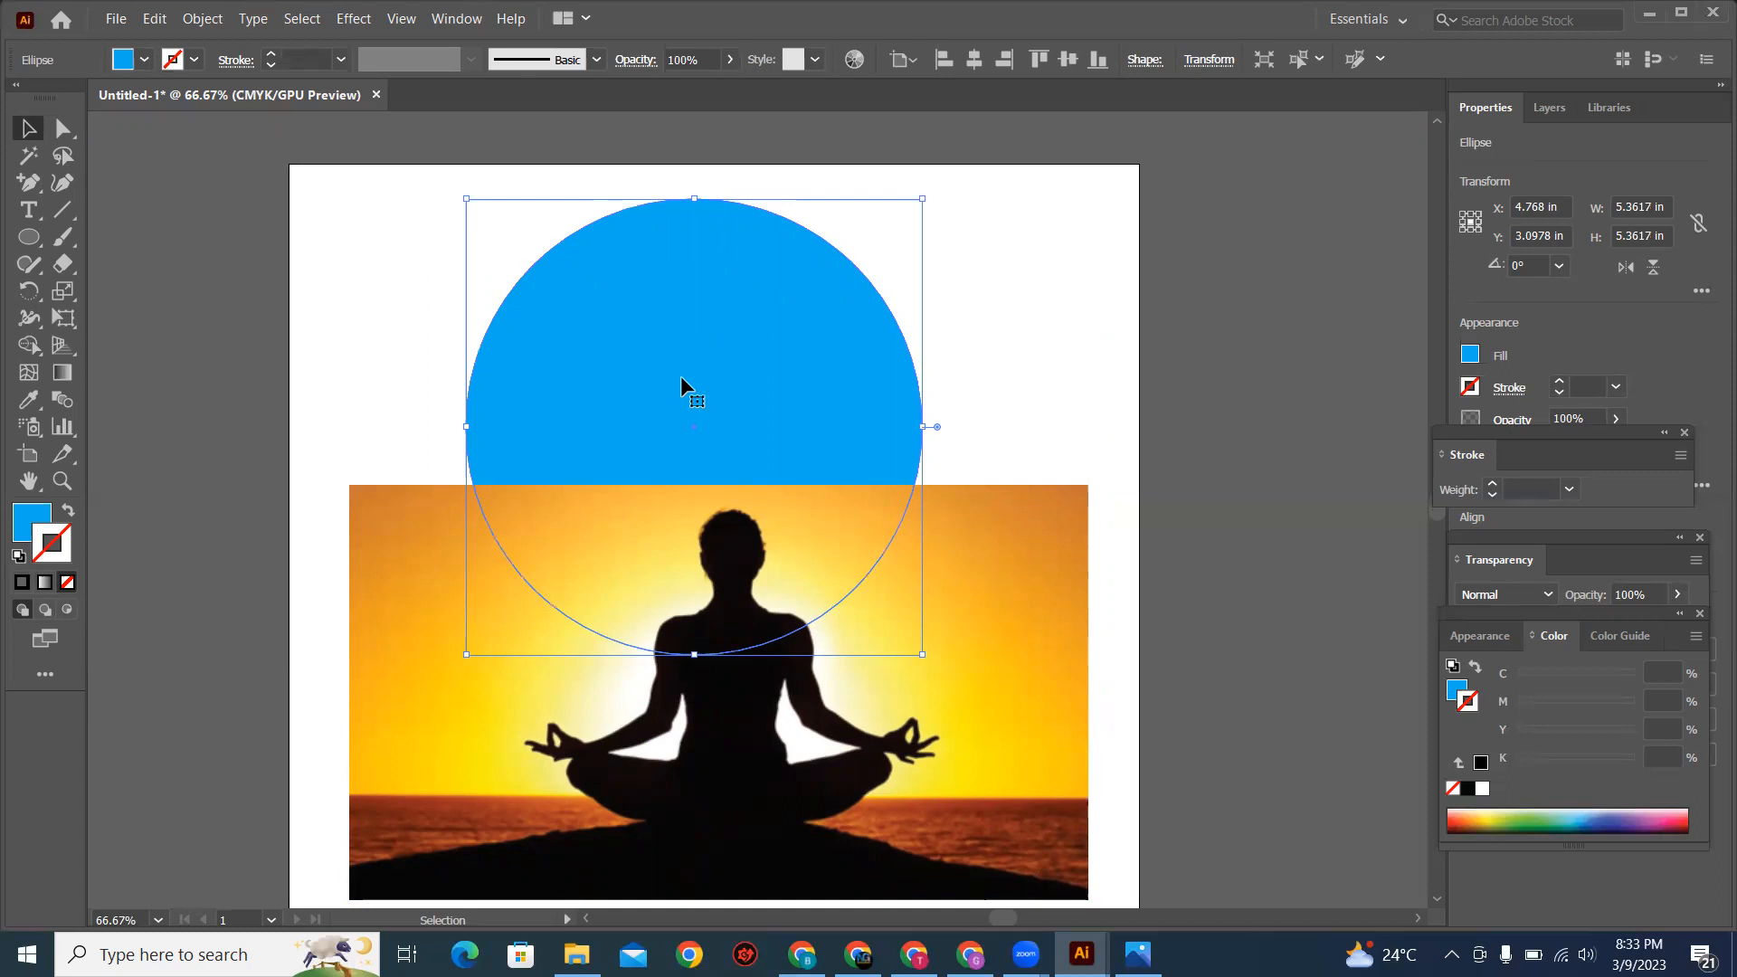
pyautogui.moveTo(755, 374); pyautogui.dragTo(761, 461)
pyautogui.moveTo(1001, 609)
pyautogui.mouseDown()
pyautogui.moveTo(972, 441)
pyautogui.moveTo(1010, 637)
pyautogui.mouseUp()
pyautogui.moveTo(1063, 699); pyautogui.dragTo(1063, 702)
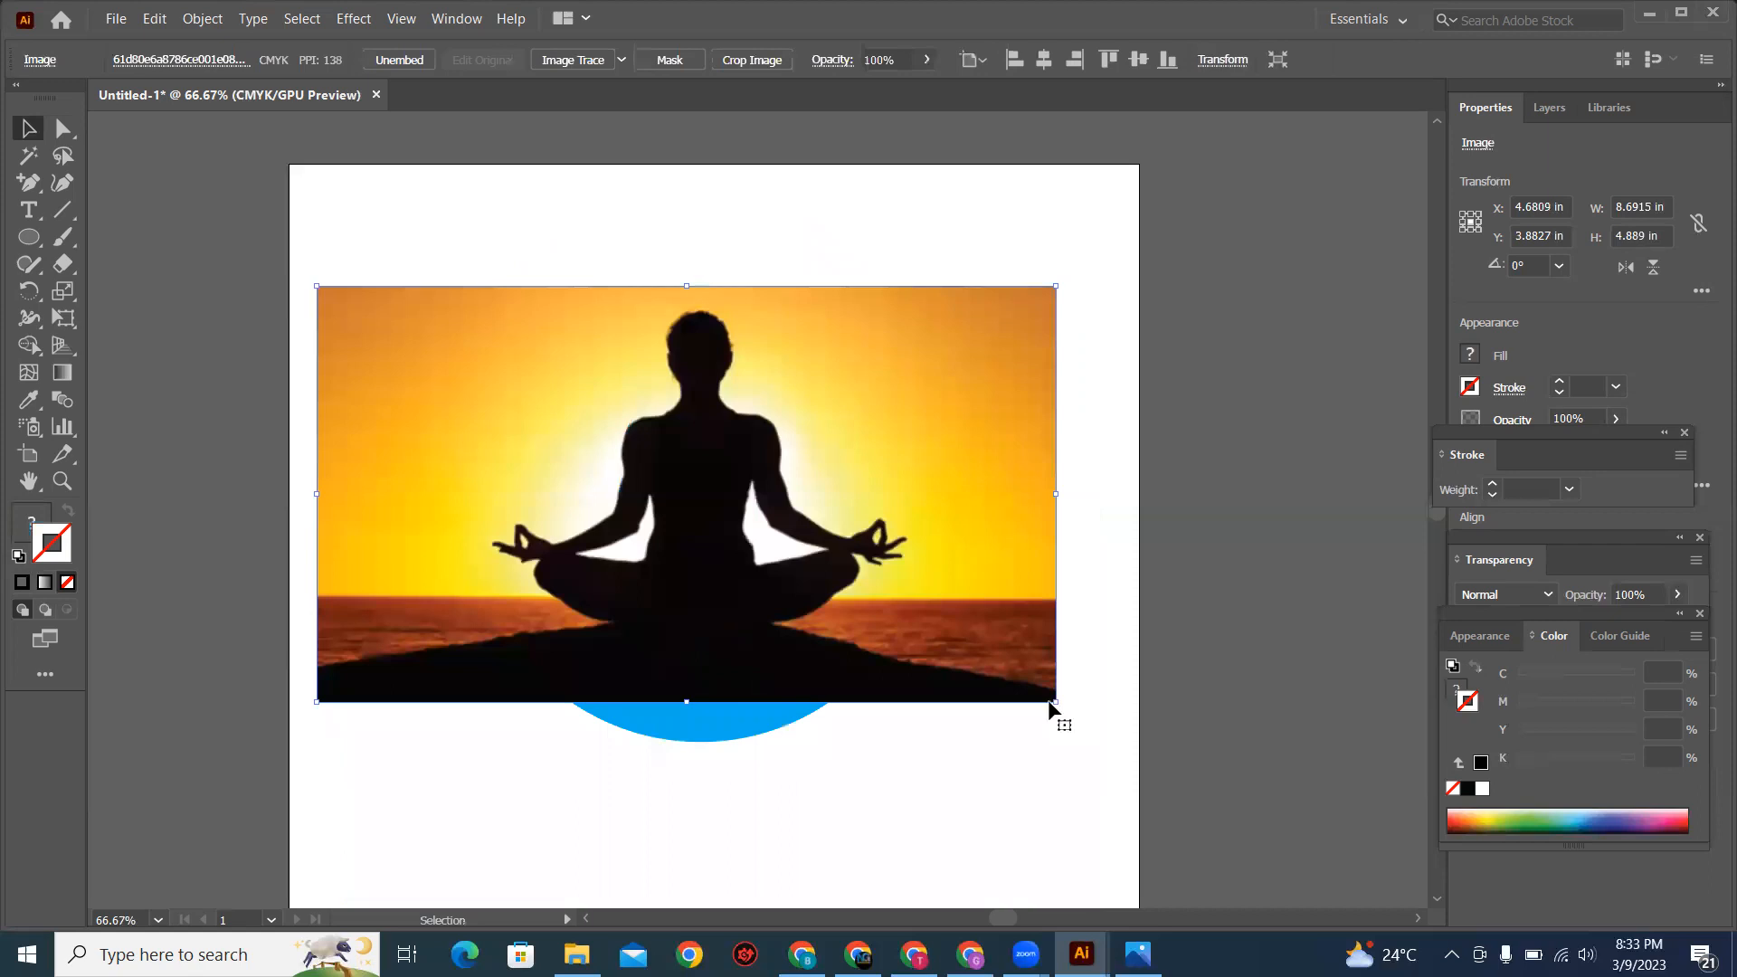
# Step: Enlarge the meditation image proportionally to about 9.15 in wide, and stretch its height to about 5.41 in over the circle
pyautogui.moveTo(1067, 710)
pyautogui.mouseDown()
pyautogui.moveTo(1077, 730)
pyautogui.moveTo(1084, 716)
pyautogui.mouseUp()
pyautogui.moveTo(881, 568); pyautogui.dragTo(887, 593)
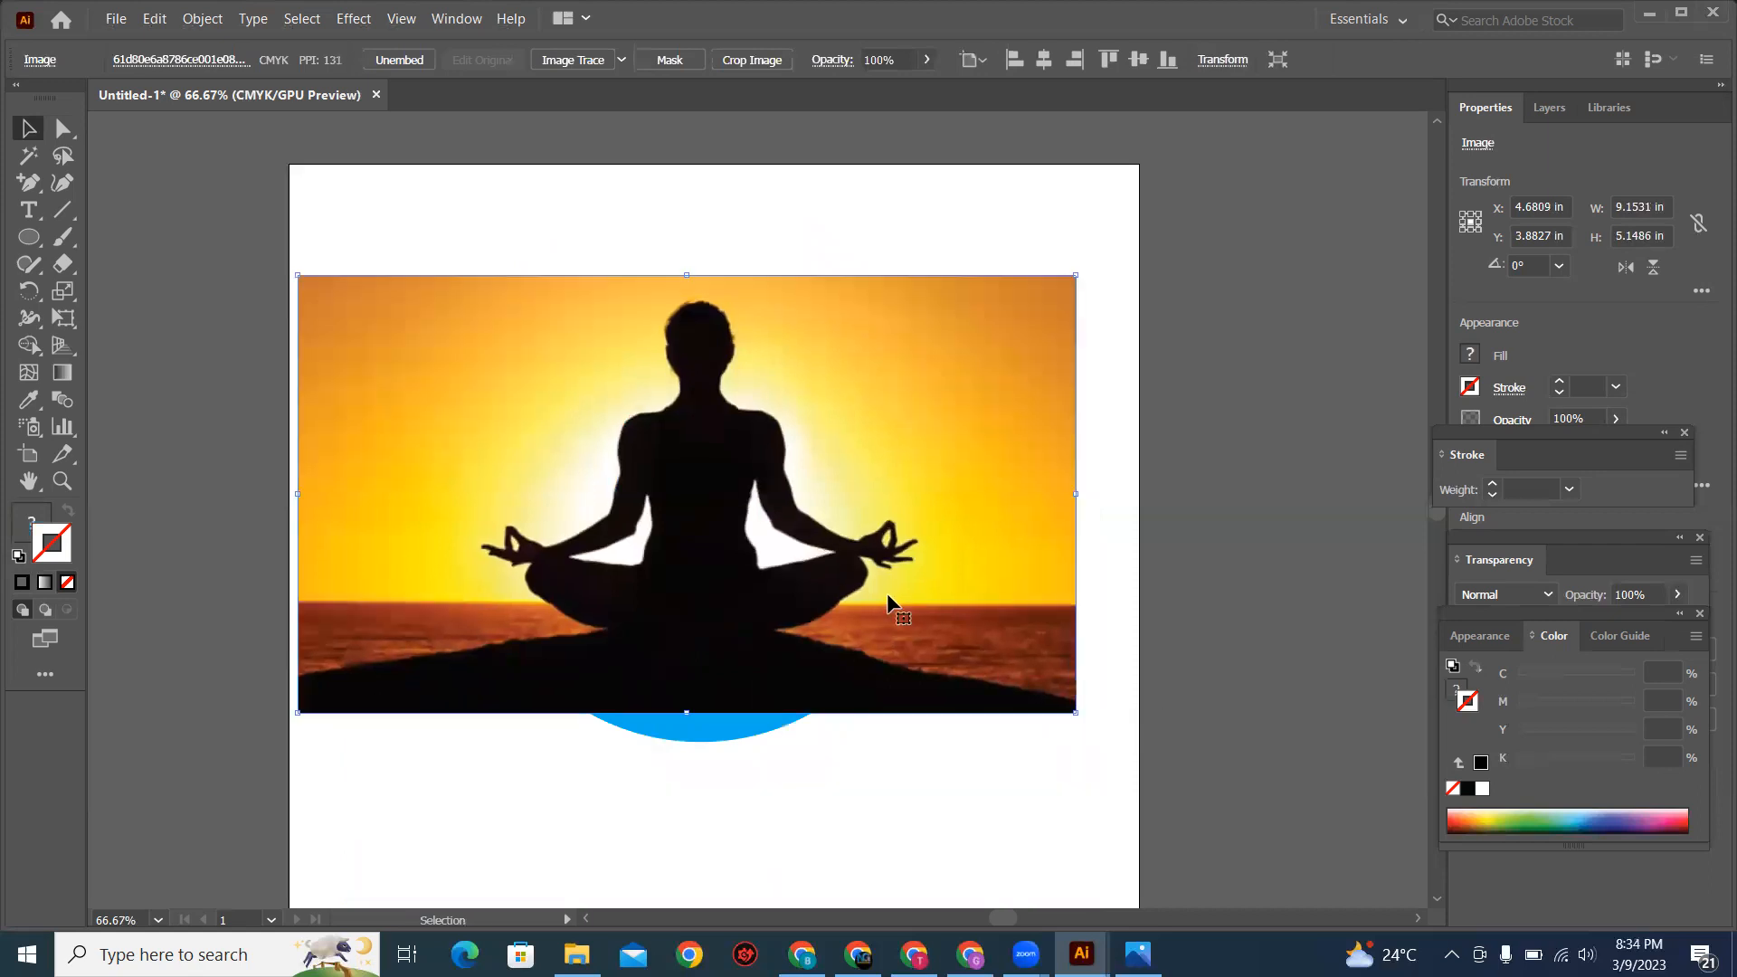
pyautogui.moveTo(698, 281); pyautogui.dragTo(696, 259)
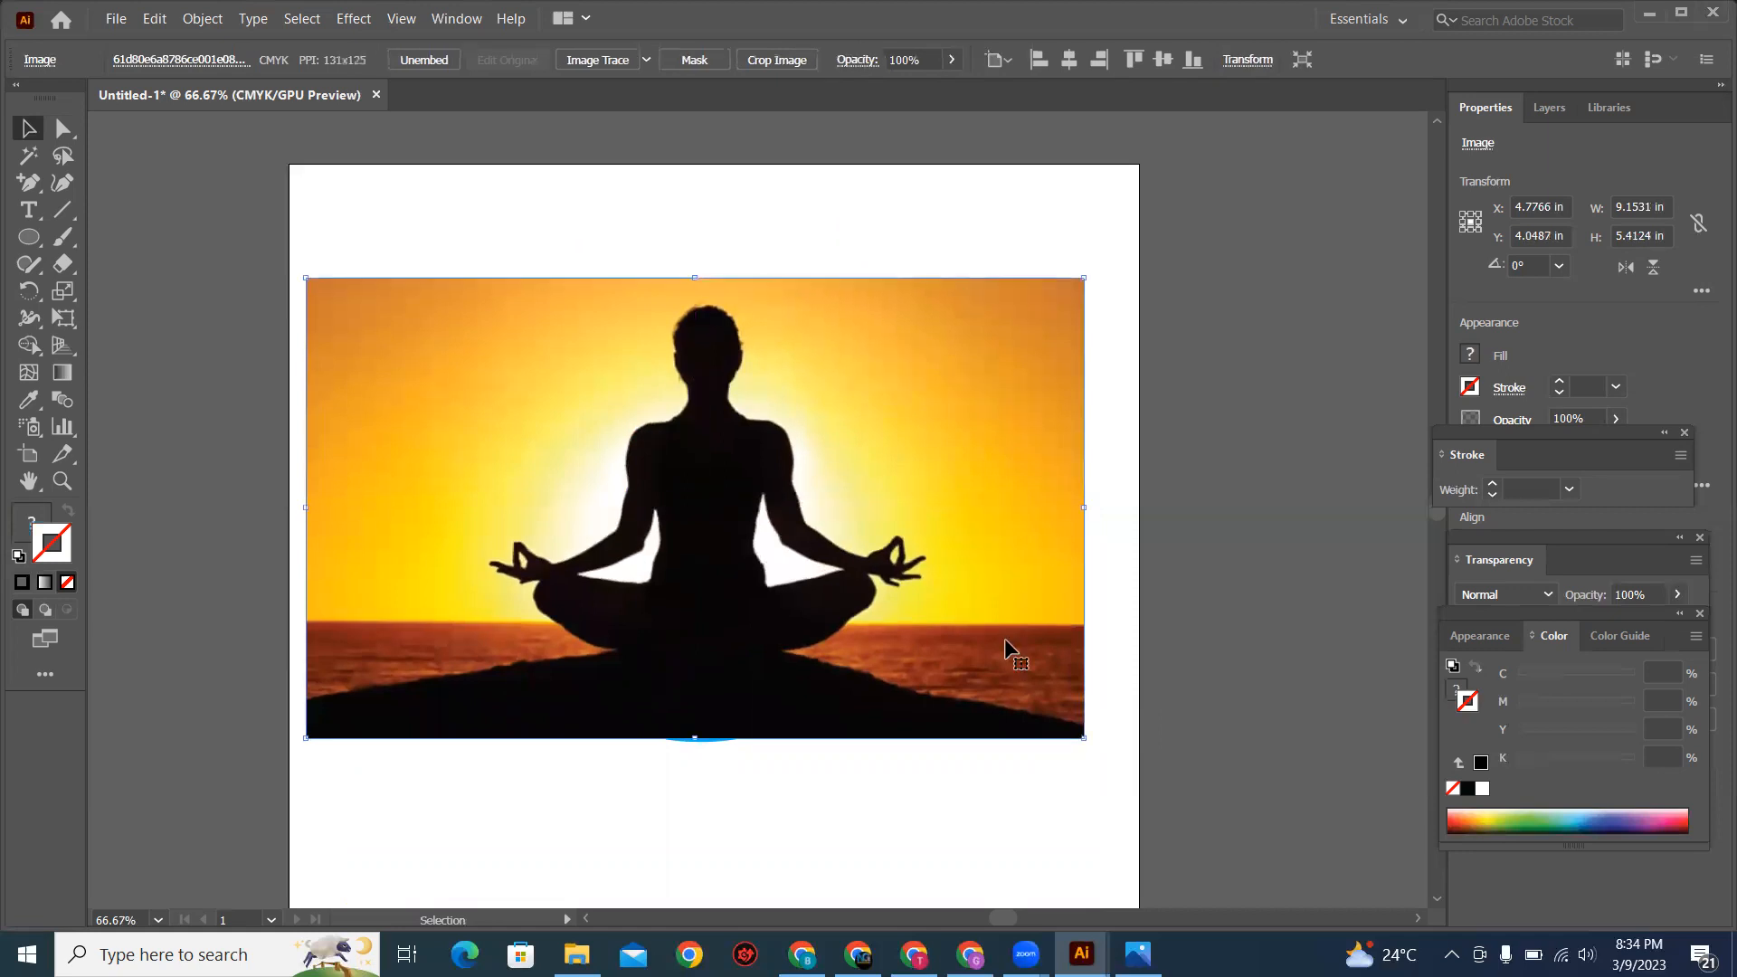
# Step: Try to make a clipping mask from the circle and the meditation image, and clear the selection
pyautogui.moveTo(552, 212); pyautogui.dragTo(837, 715)
pyautogui.rightClick(789, 587)
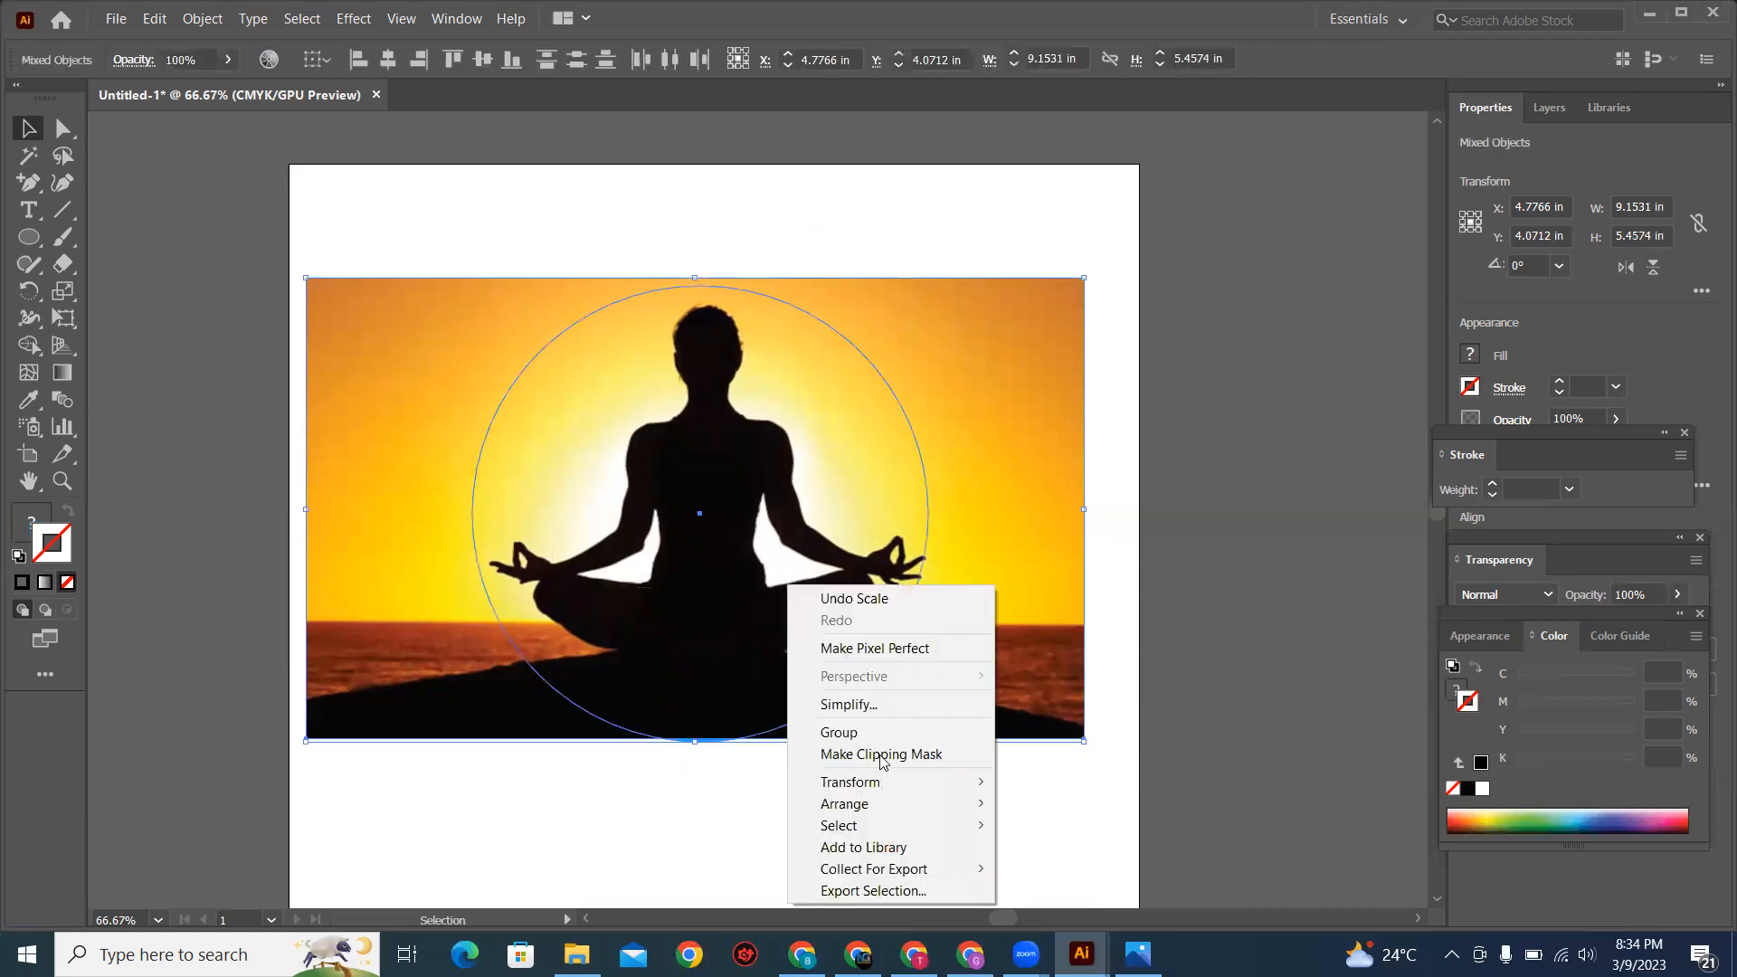
pyautogui.click(883, 755)
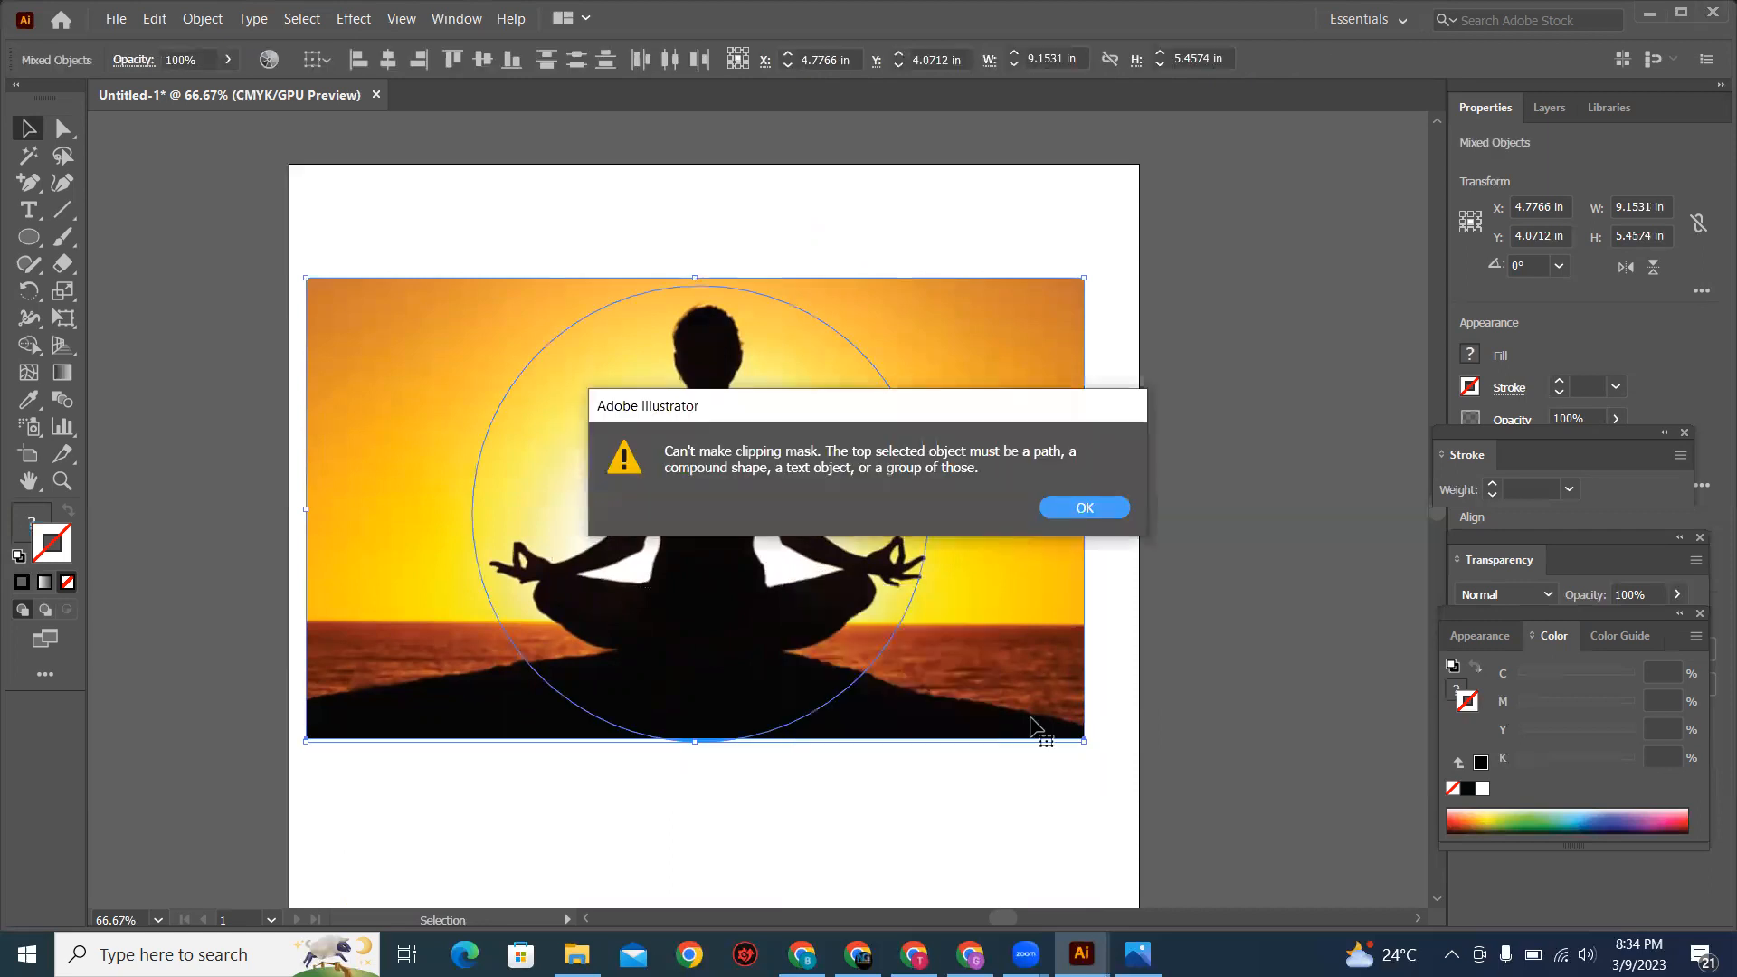
pyautogui.press('Return')
pyautogui.click(999, 822)
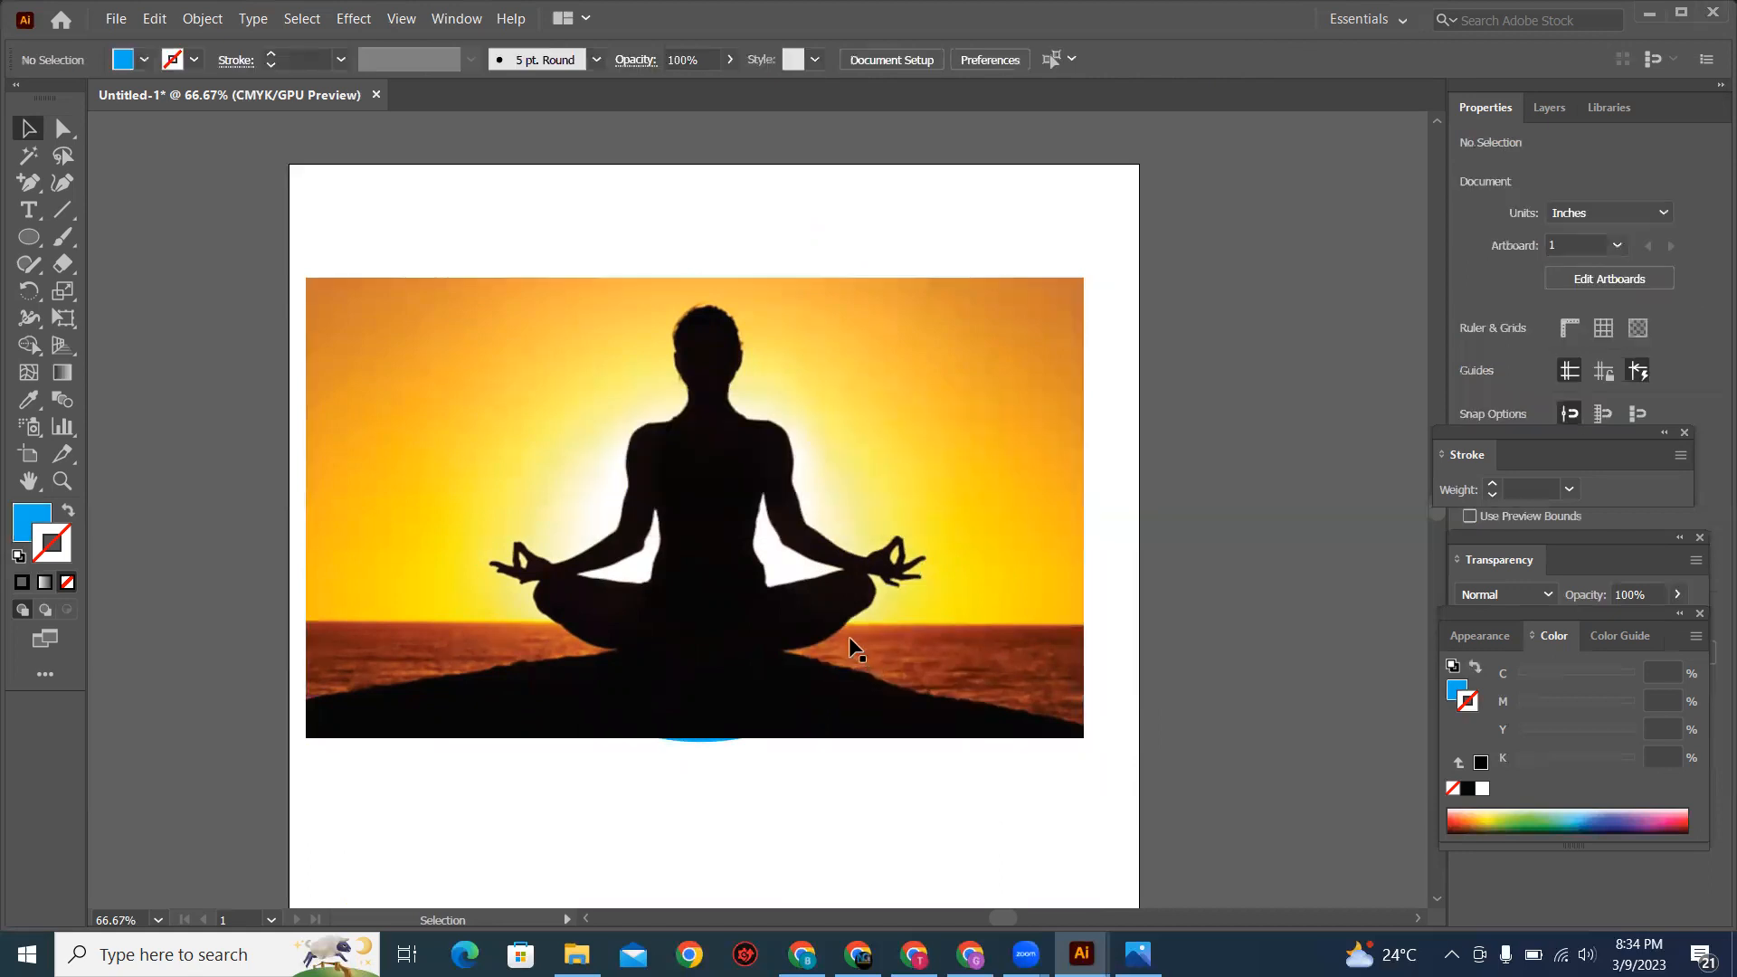
# Step: Move the meditation image down and the blue circle up so they overlap only slightly
pyautogui.moveTo(872, 395); pyautogui.dragTo(782, 388)
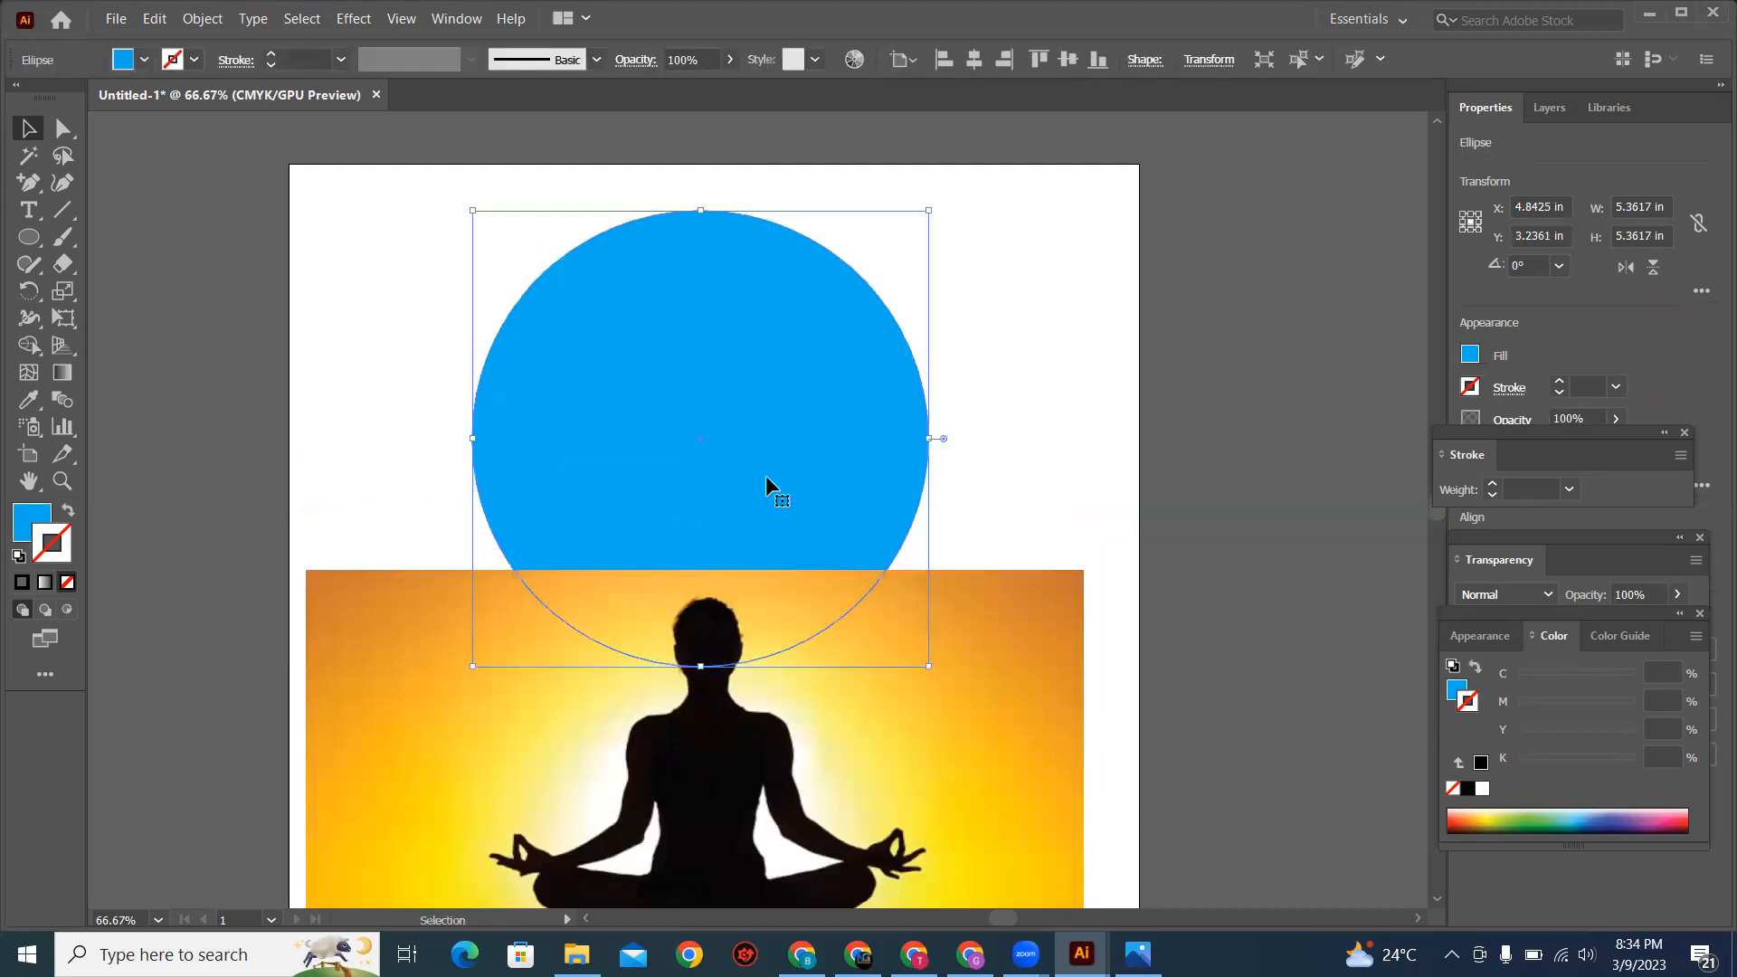
pyautogui.scroll(1, 765, 475)
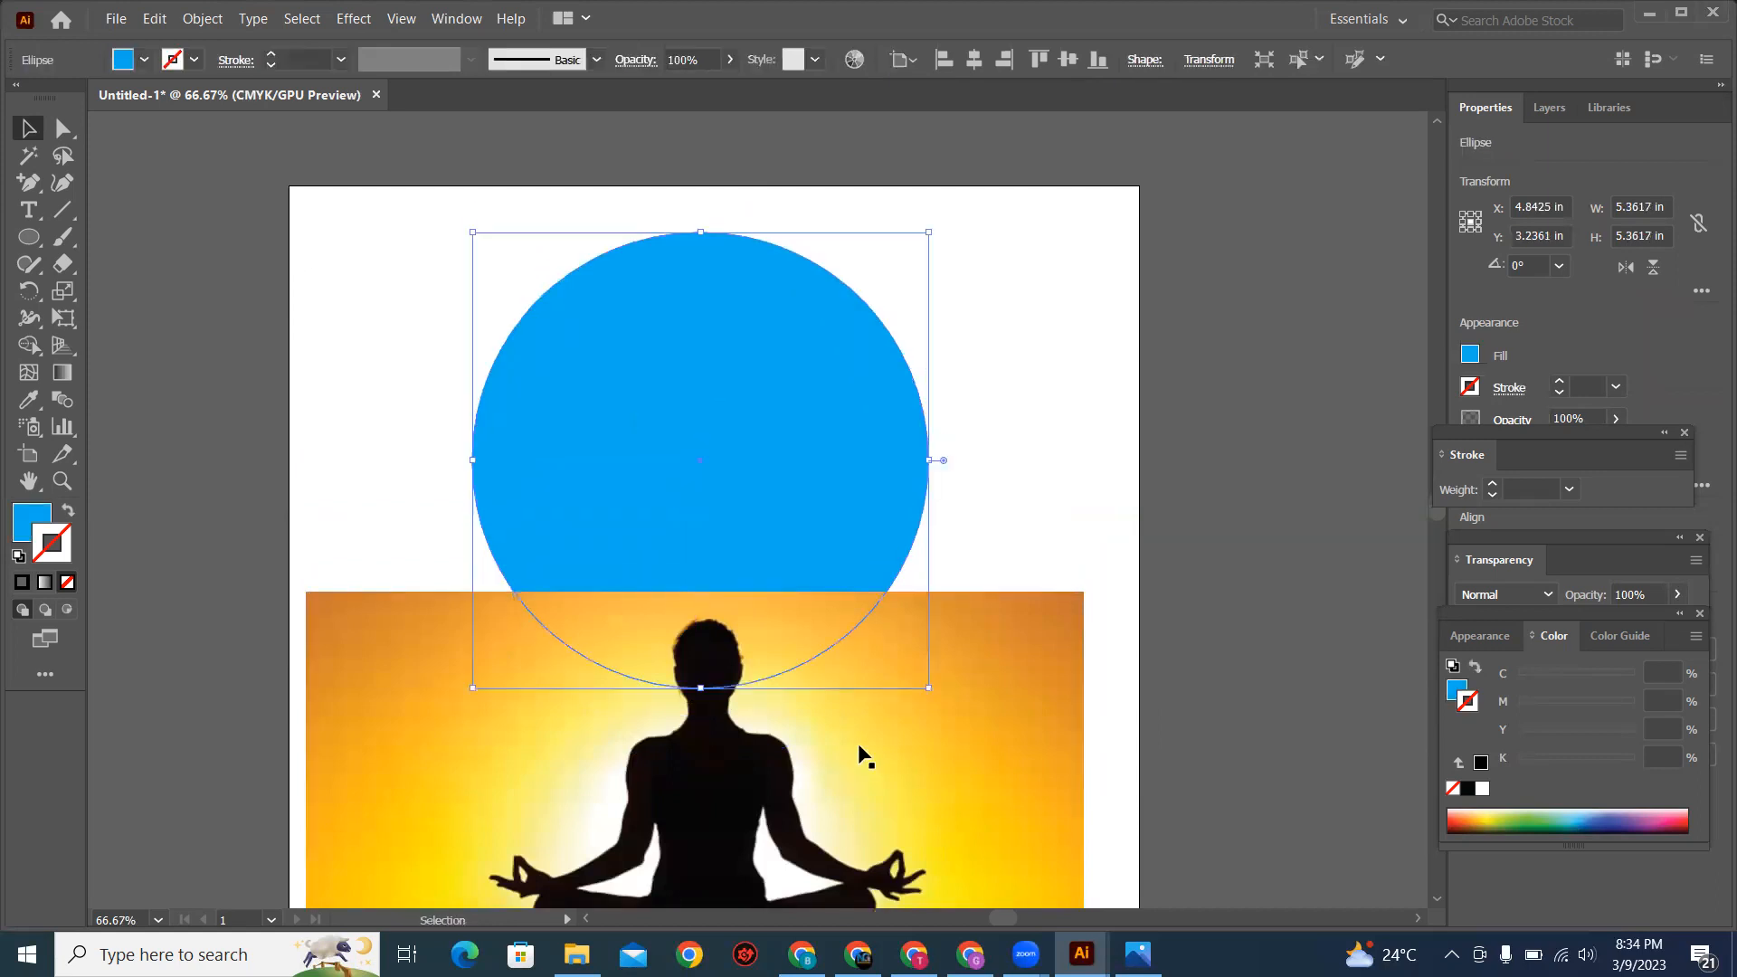
pyautogui.hotkey('ctrl', '-')
pyautogui.press('space')
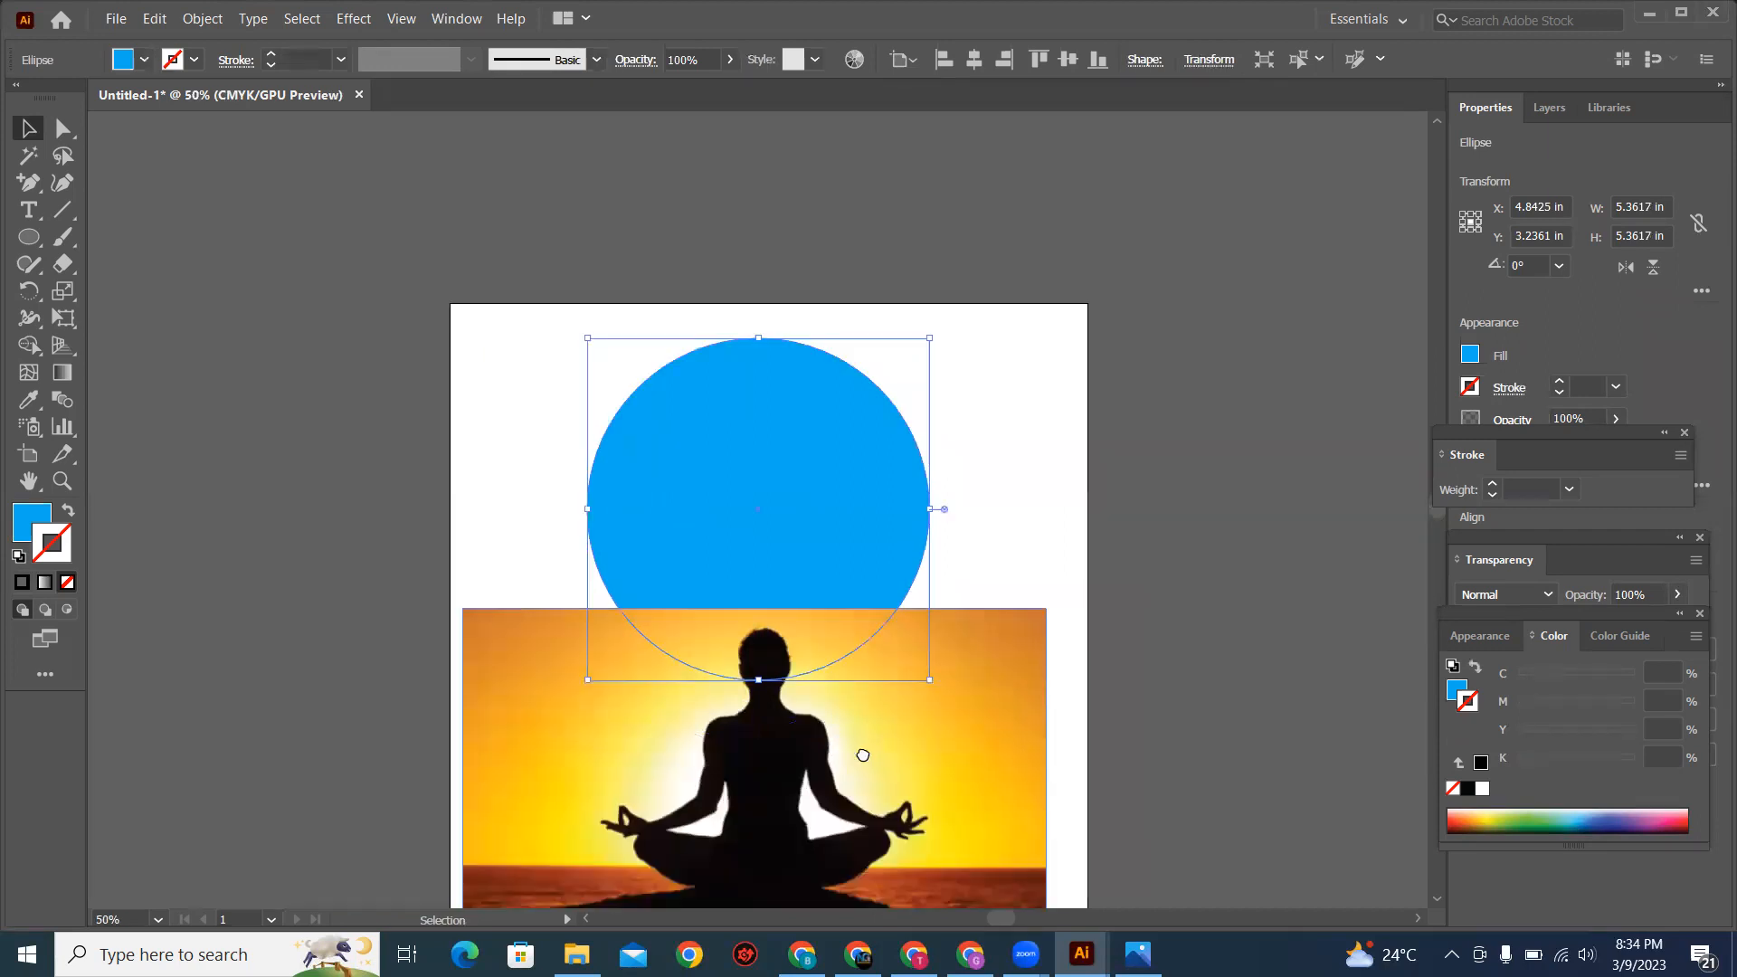
pyautogui.moveTo(860, 751); pyautogui.dragTo(813, 665)
pyautogui.moveTo(812, 396); pyautogui.dragTo(814, 371)
pyautogui.click(803, 718)
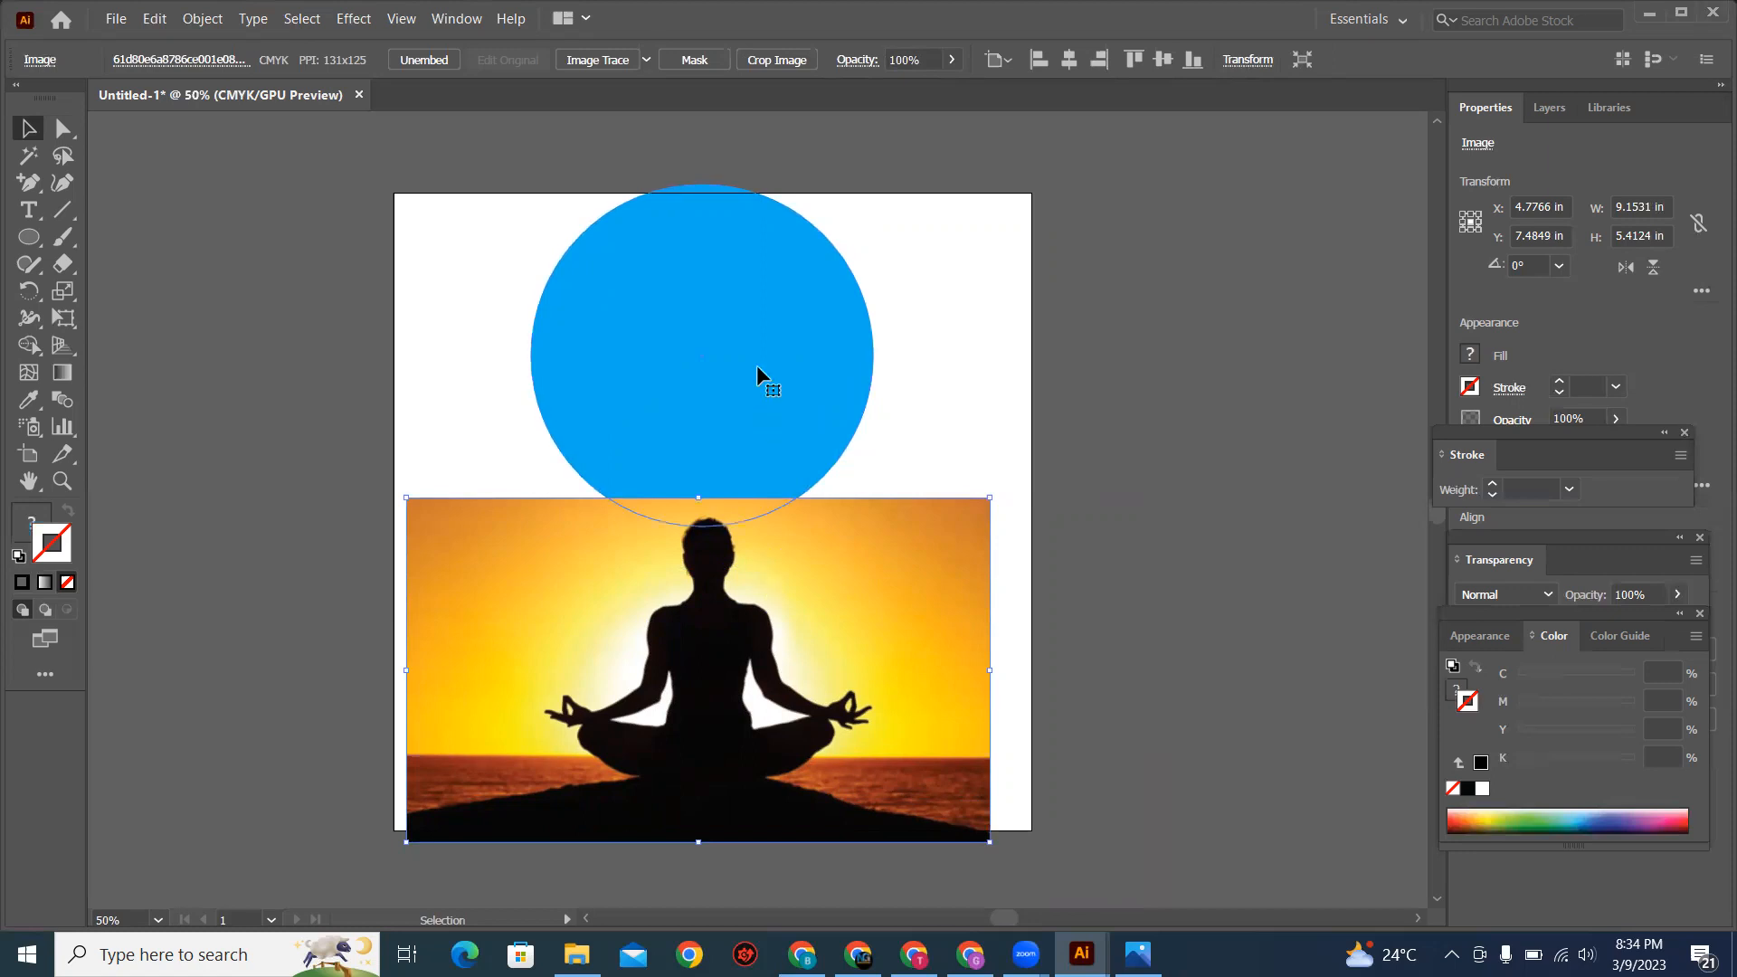
# Step: Bring the circle and the image back over each other mid-artboard, with the image height reduced to about 5.36 in
pyautogui.click(754, 403)
pyautogui.moveTo(778, 354); pyautogui.dragTo(761, 572)
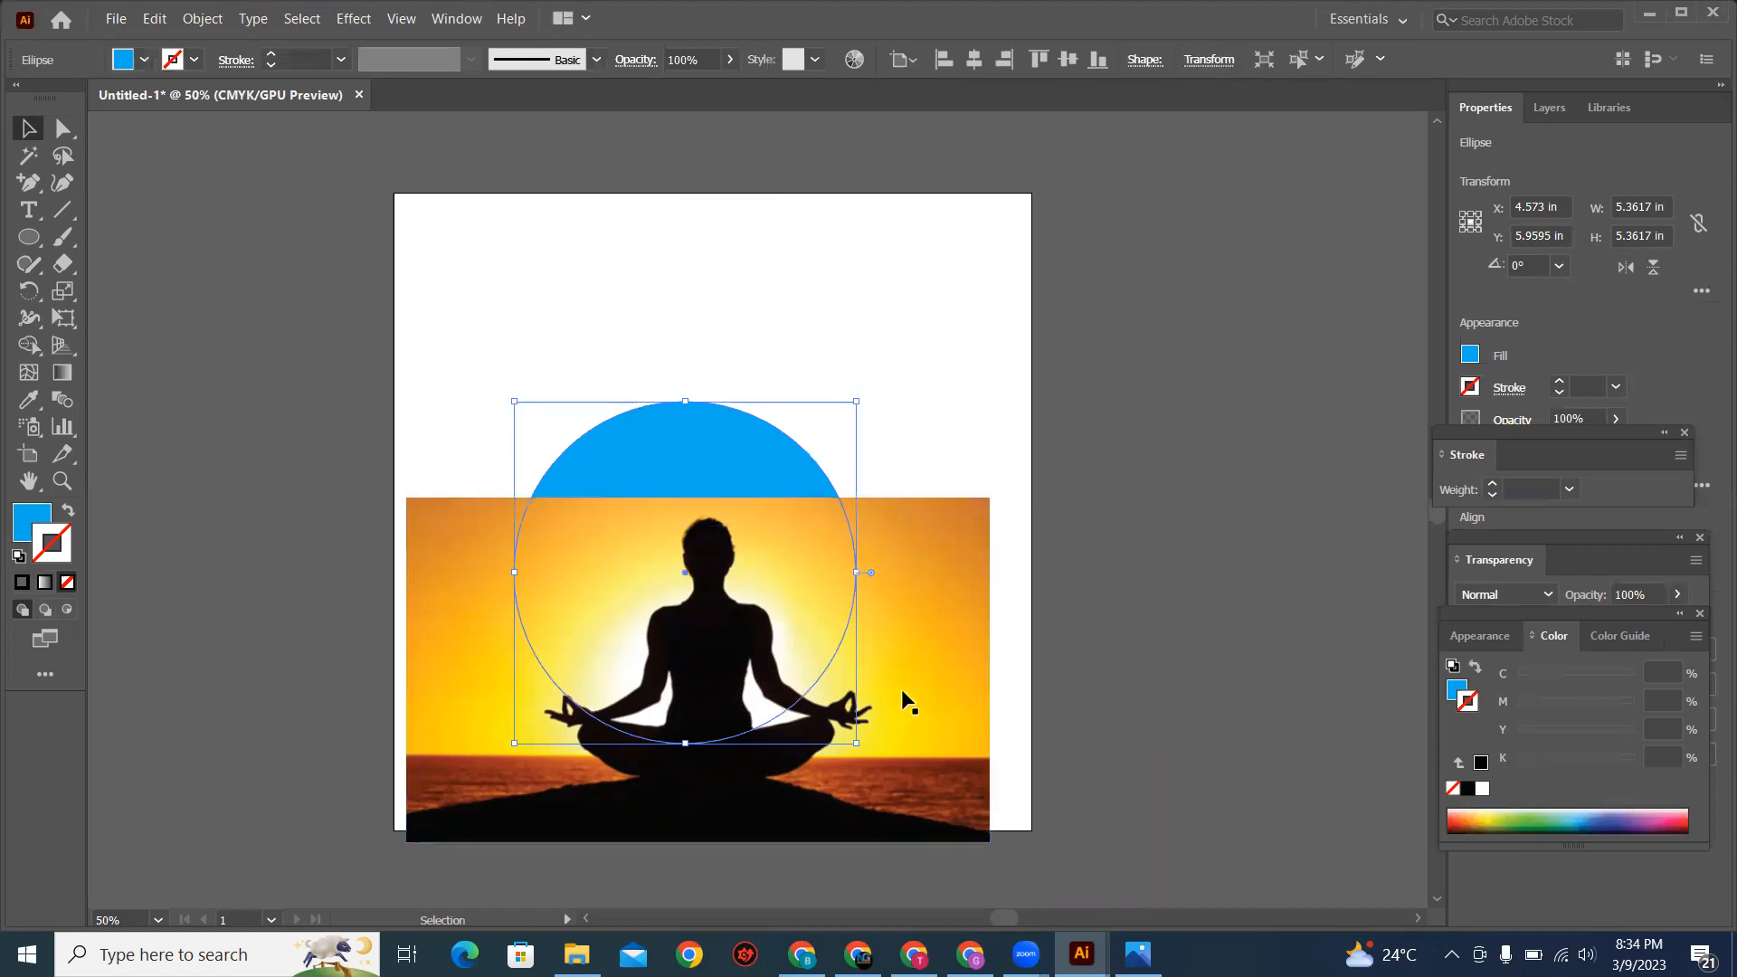
pyautogui.hotkey('ctrl', 'z')
pyautogui.hotkey('ctrl', 'z')
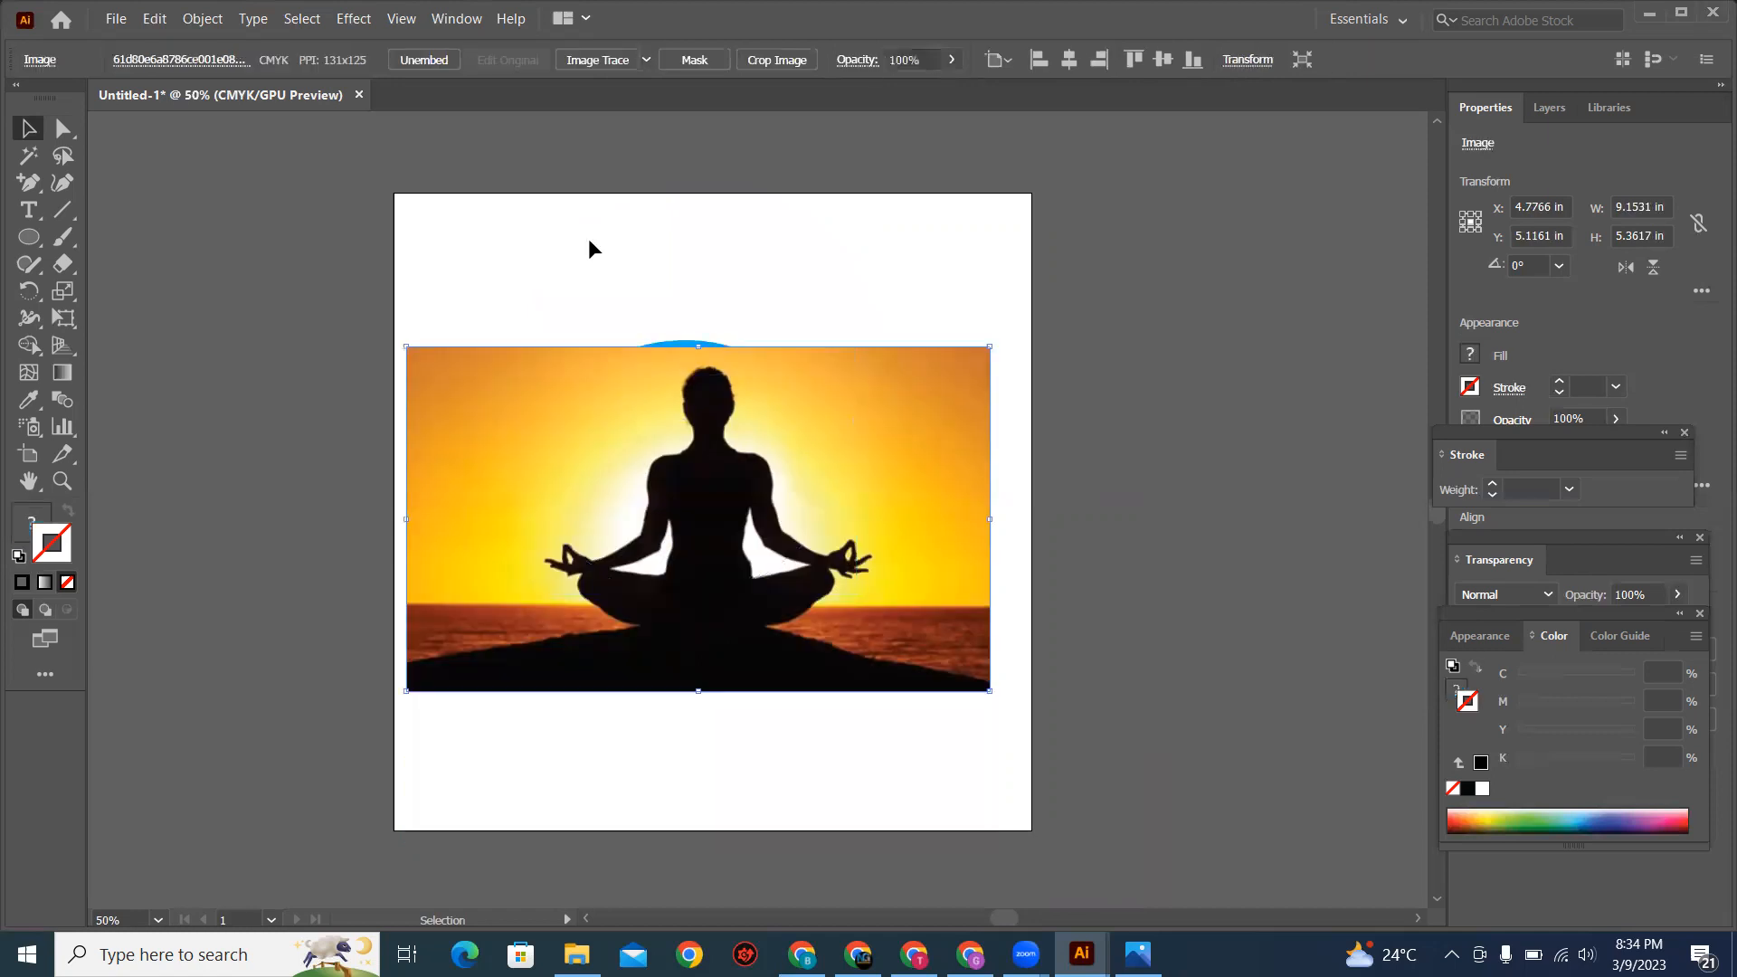
# Step: Try to make a clipping mask with the meditation image stacked above the blue circle, and clear the selection
pyautogui.moveTo(786, 548); pyautogui.dragTo(824, 703)
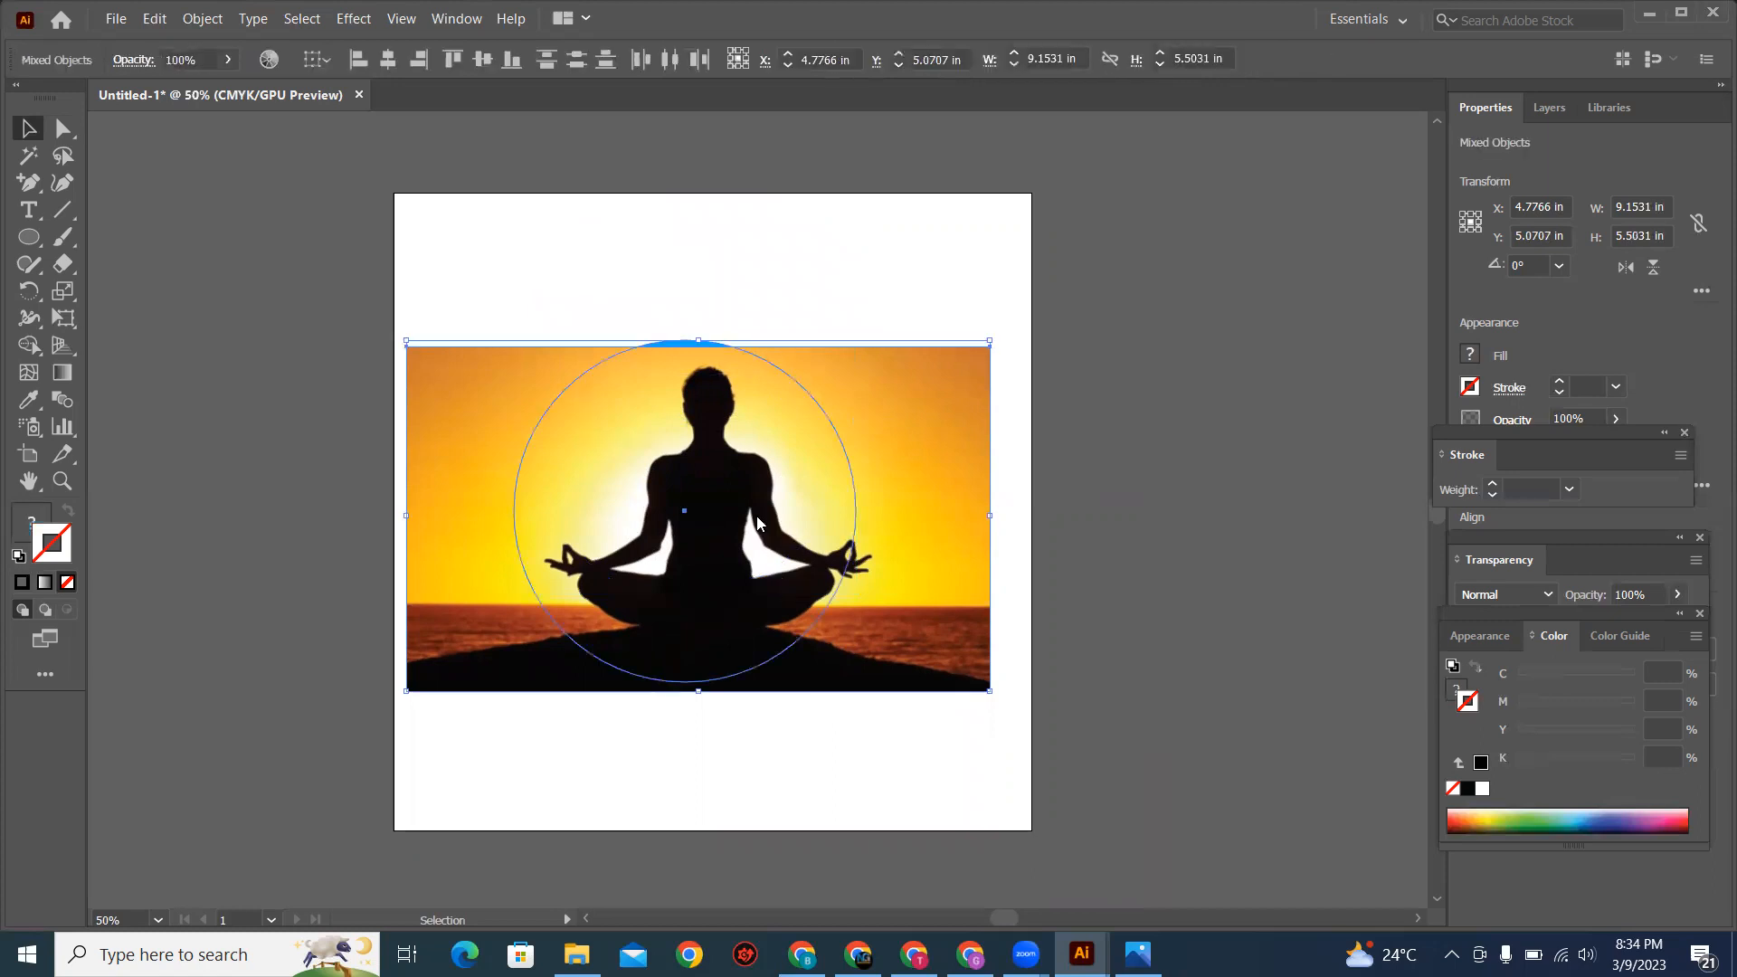
pyautogui.rightClick(756, 516)
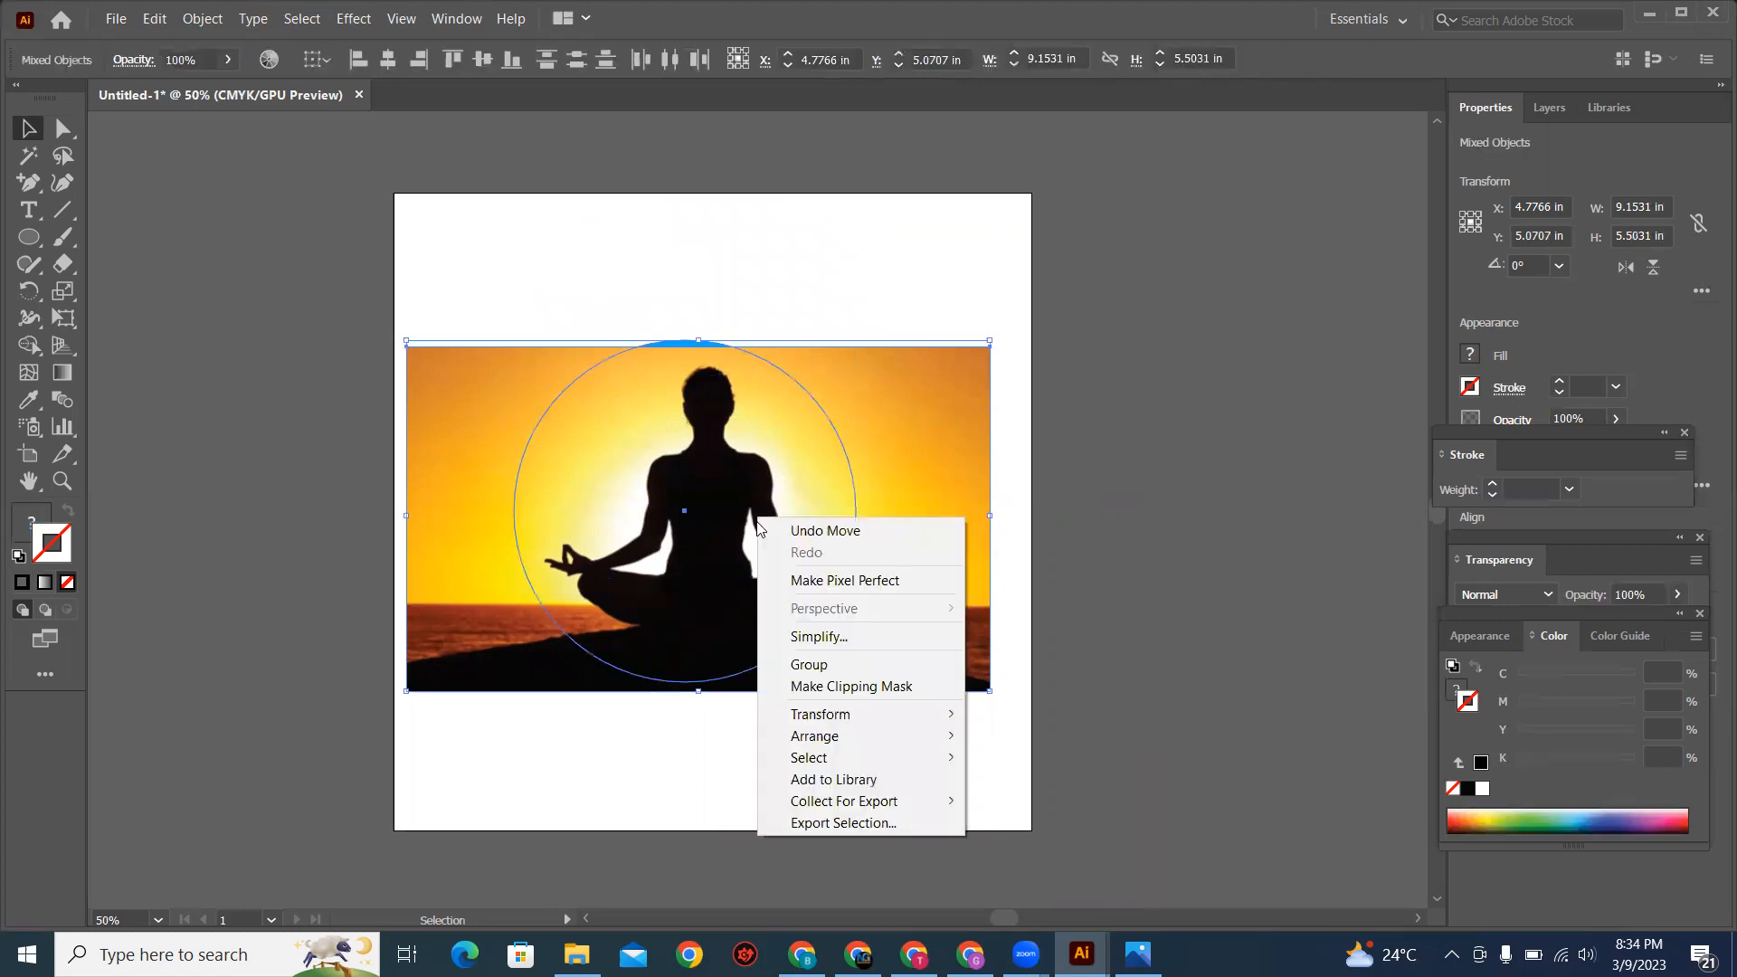
pyautogui.click(886, 687)
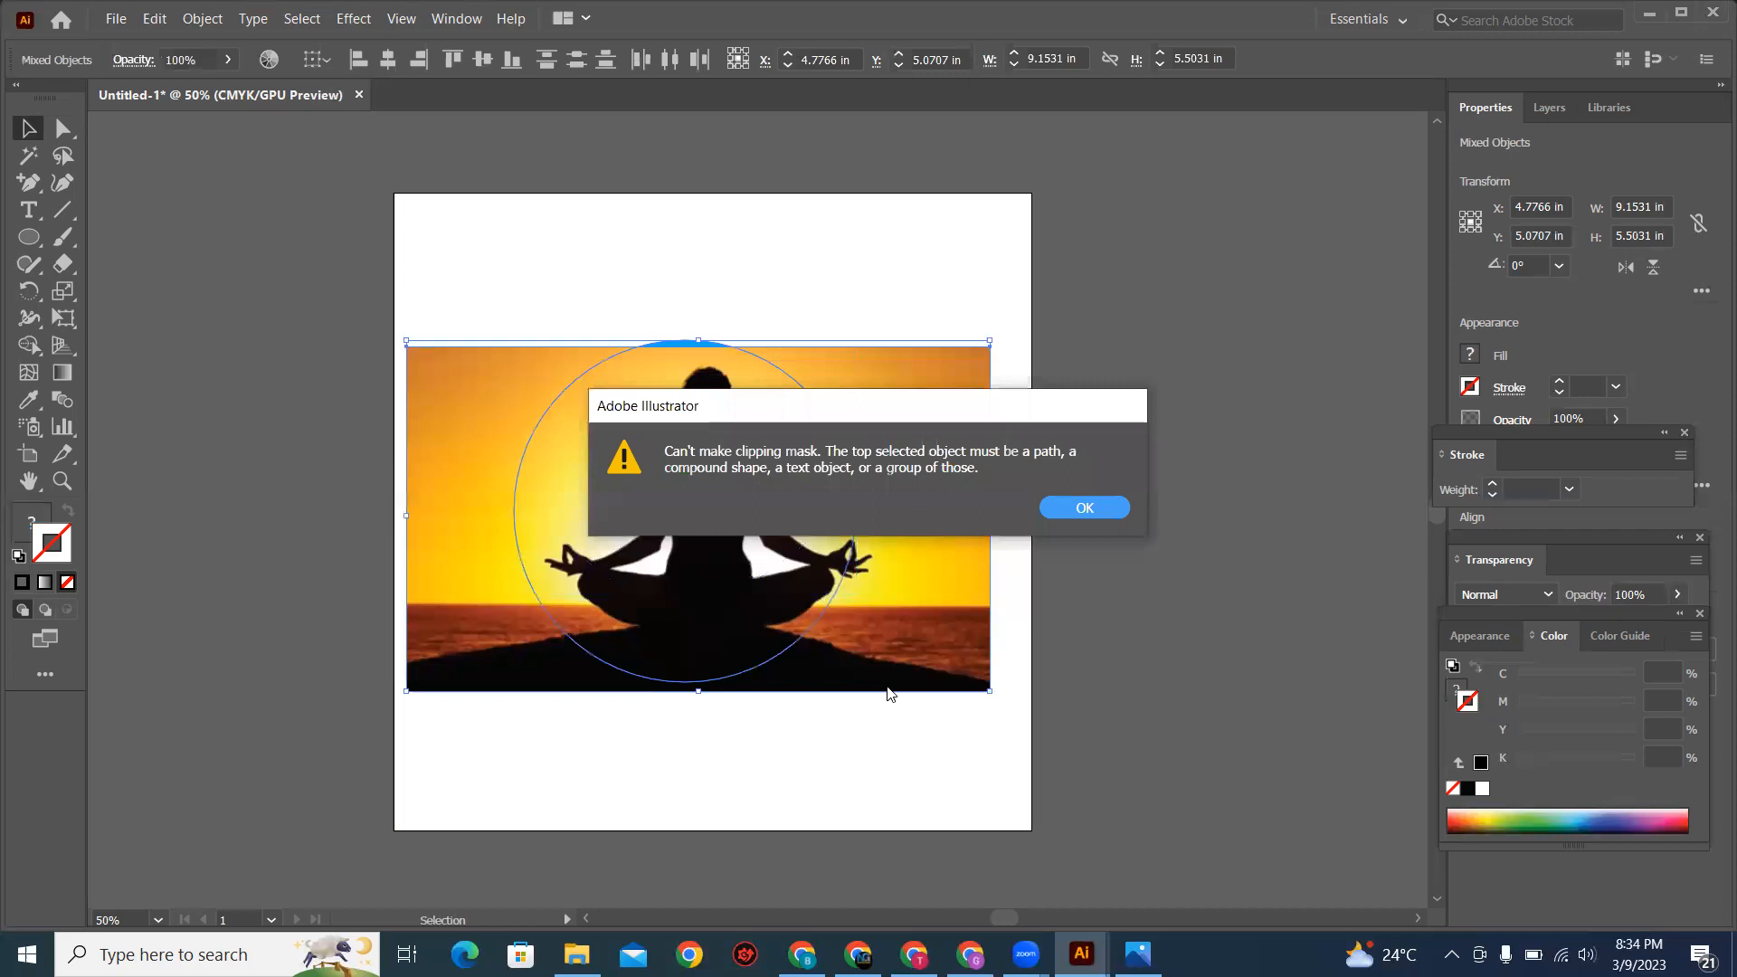
pyautogui.click(1101, 515)
pyautogui.click(909, 775)
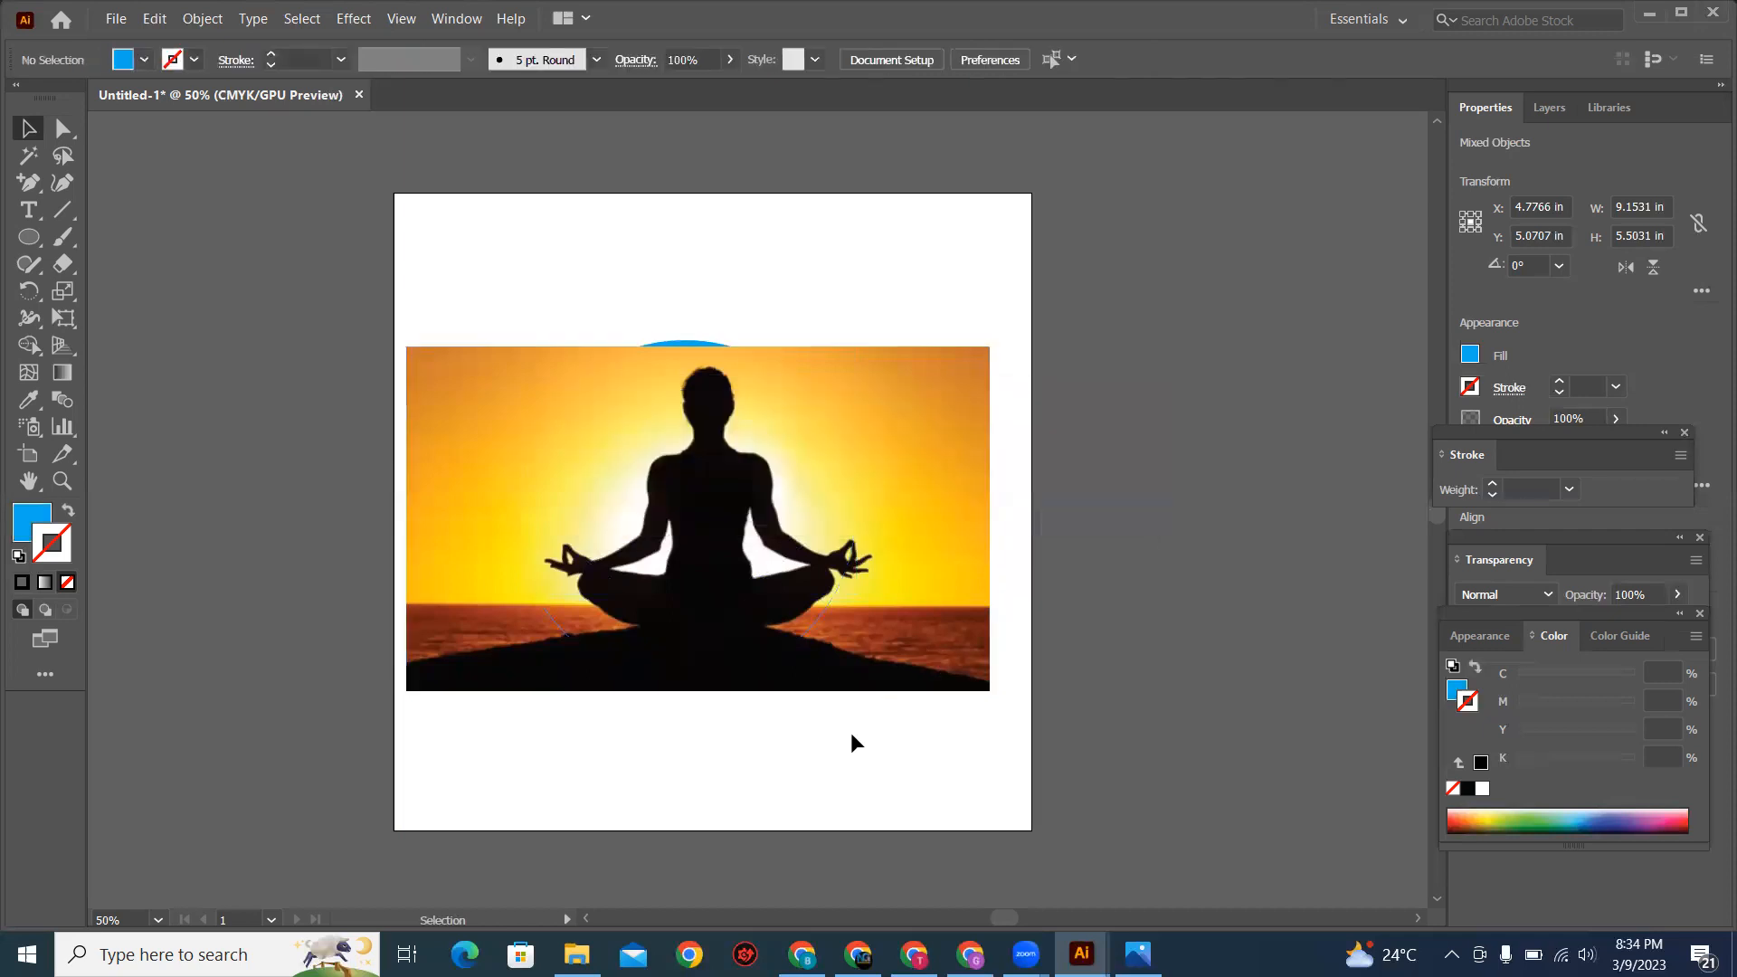
# Step: Send the meditation image to the back, behind the blue circle, and deselect it
pyautogui.click(784, 543)
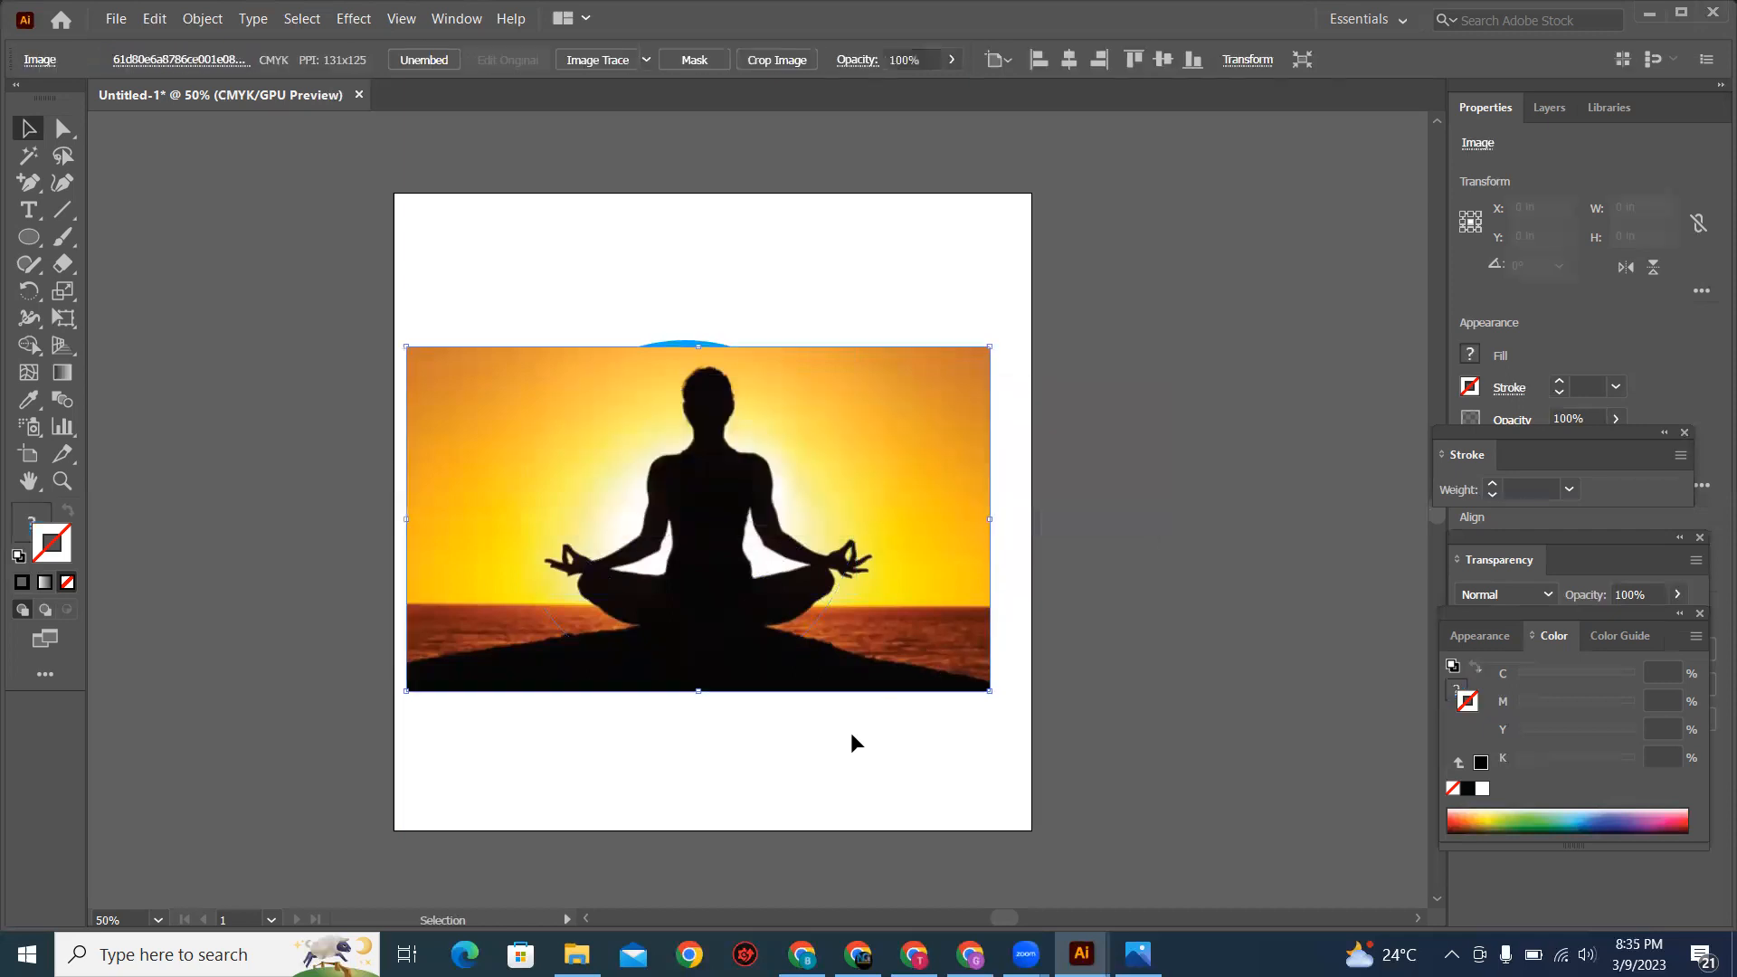
pyautogui.rightClick(774, 417)
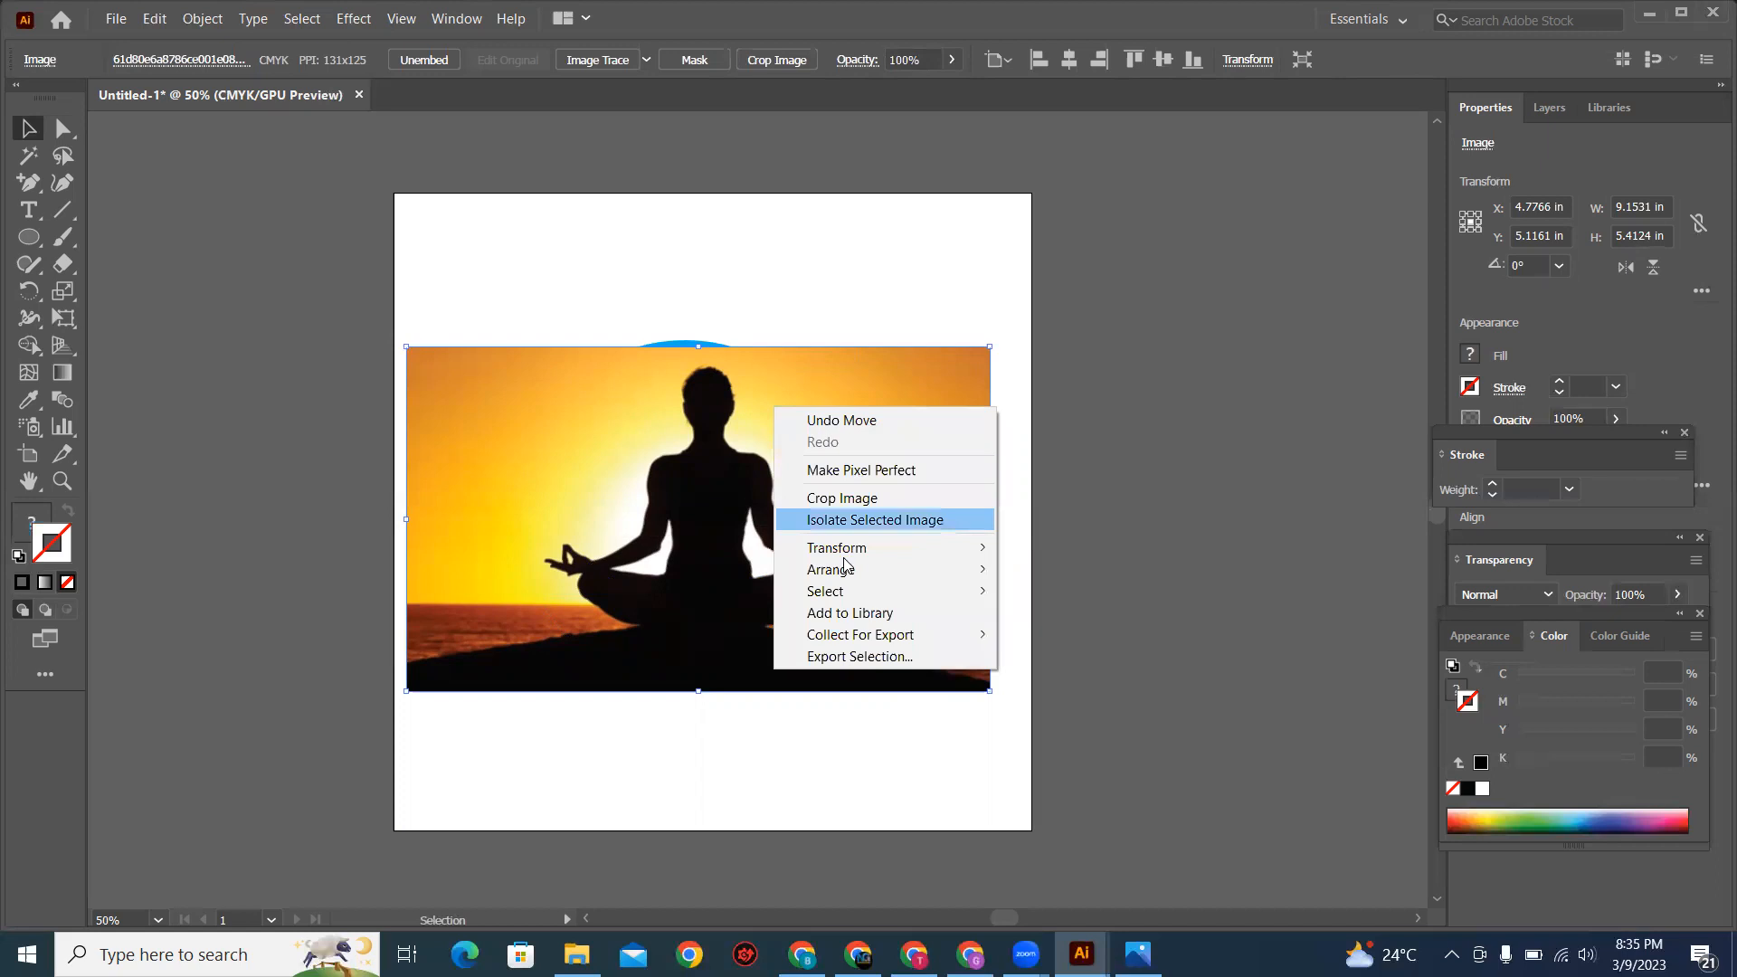
pyautogui.moveTo(848, 569)
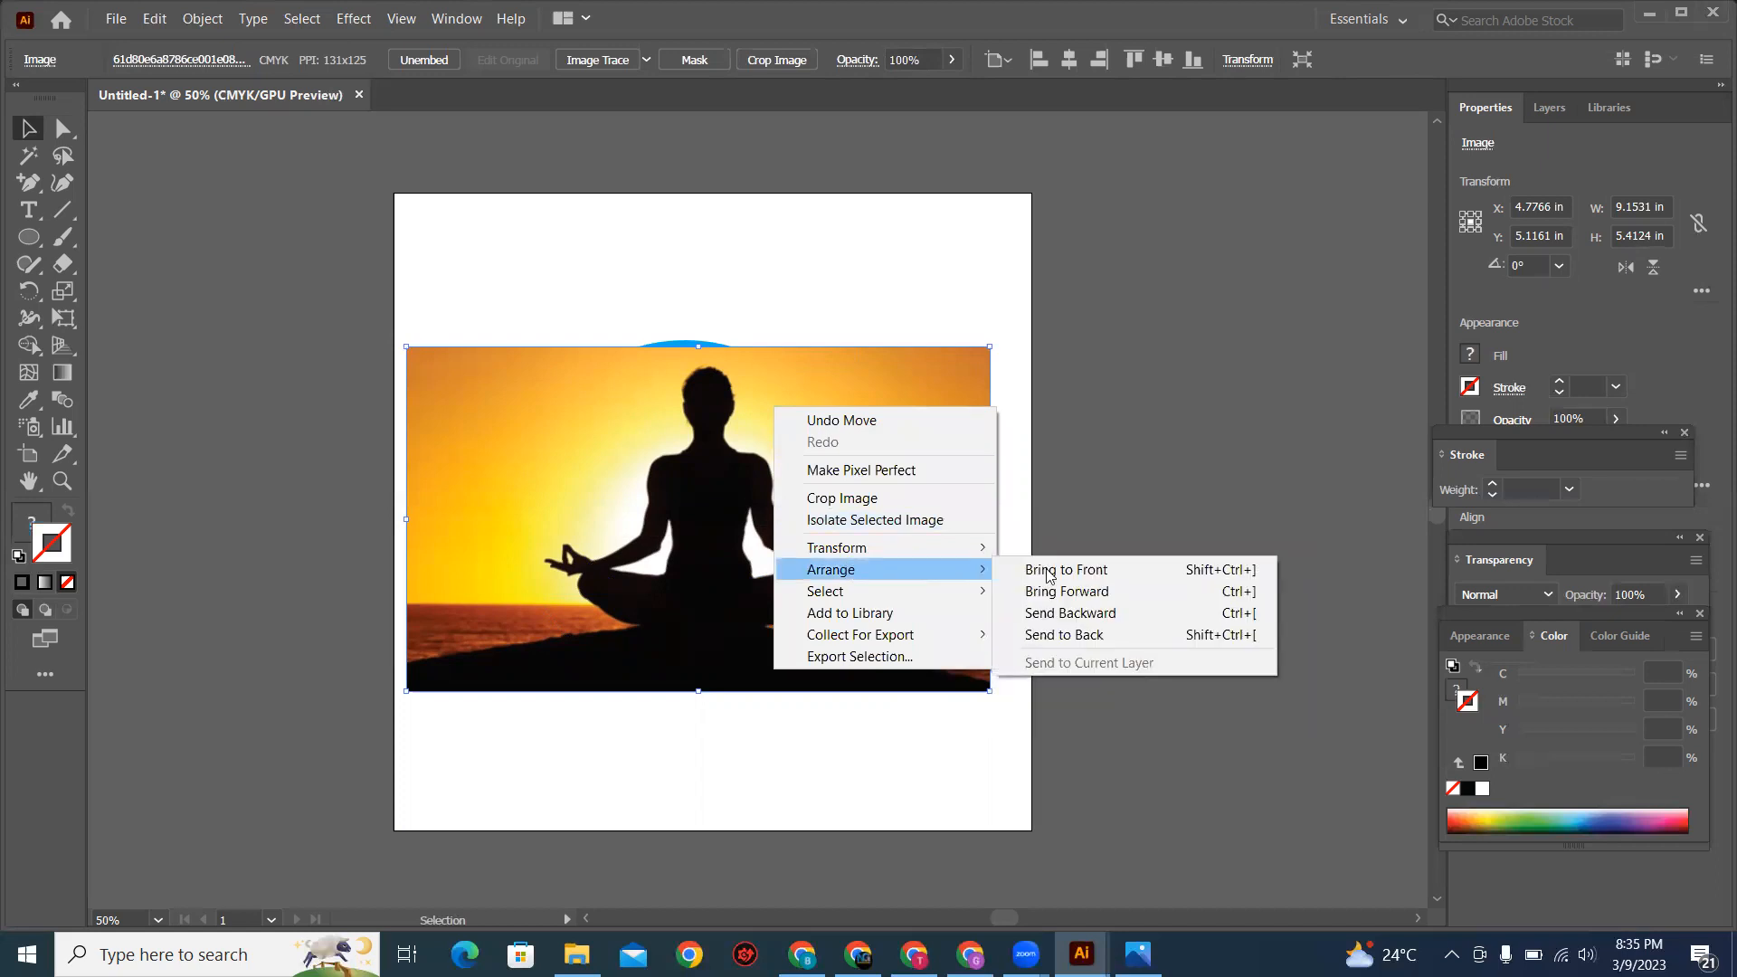
pyautogui.click(1083, 636)
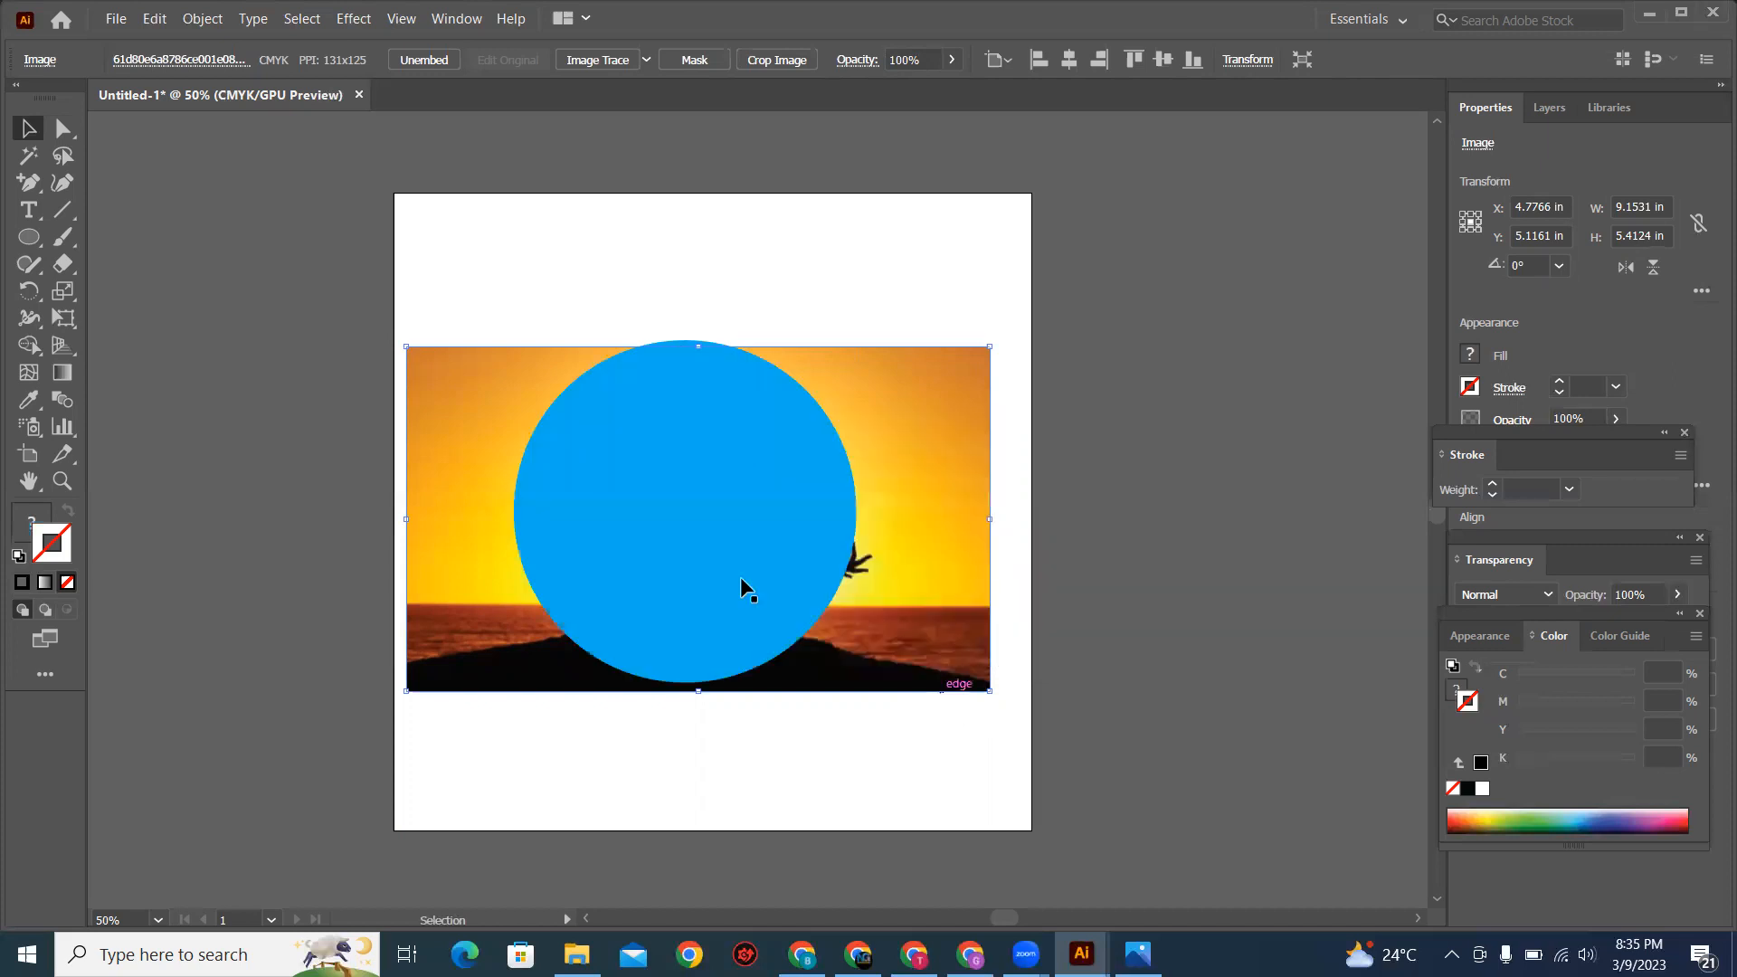
pyautogui.click(878, 751)
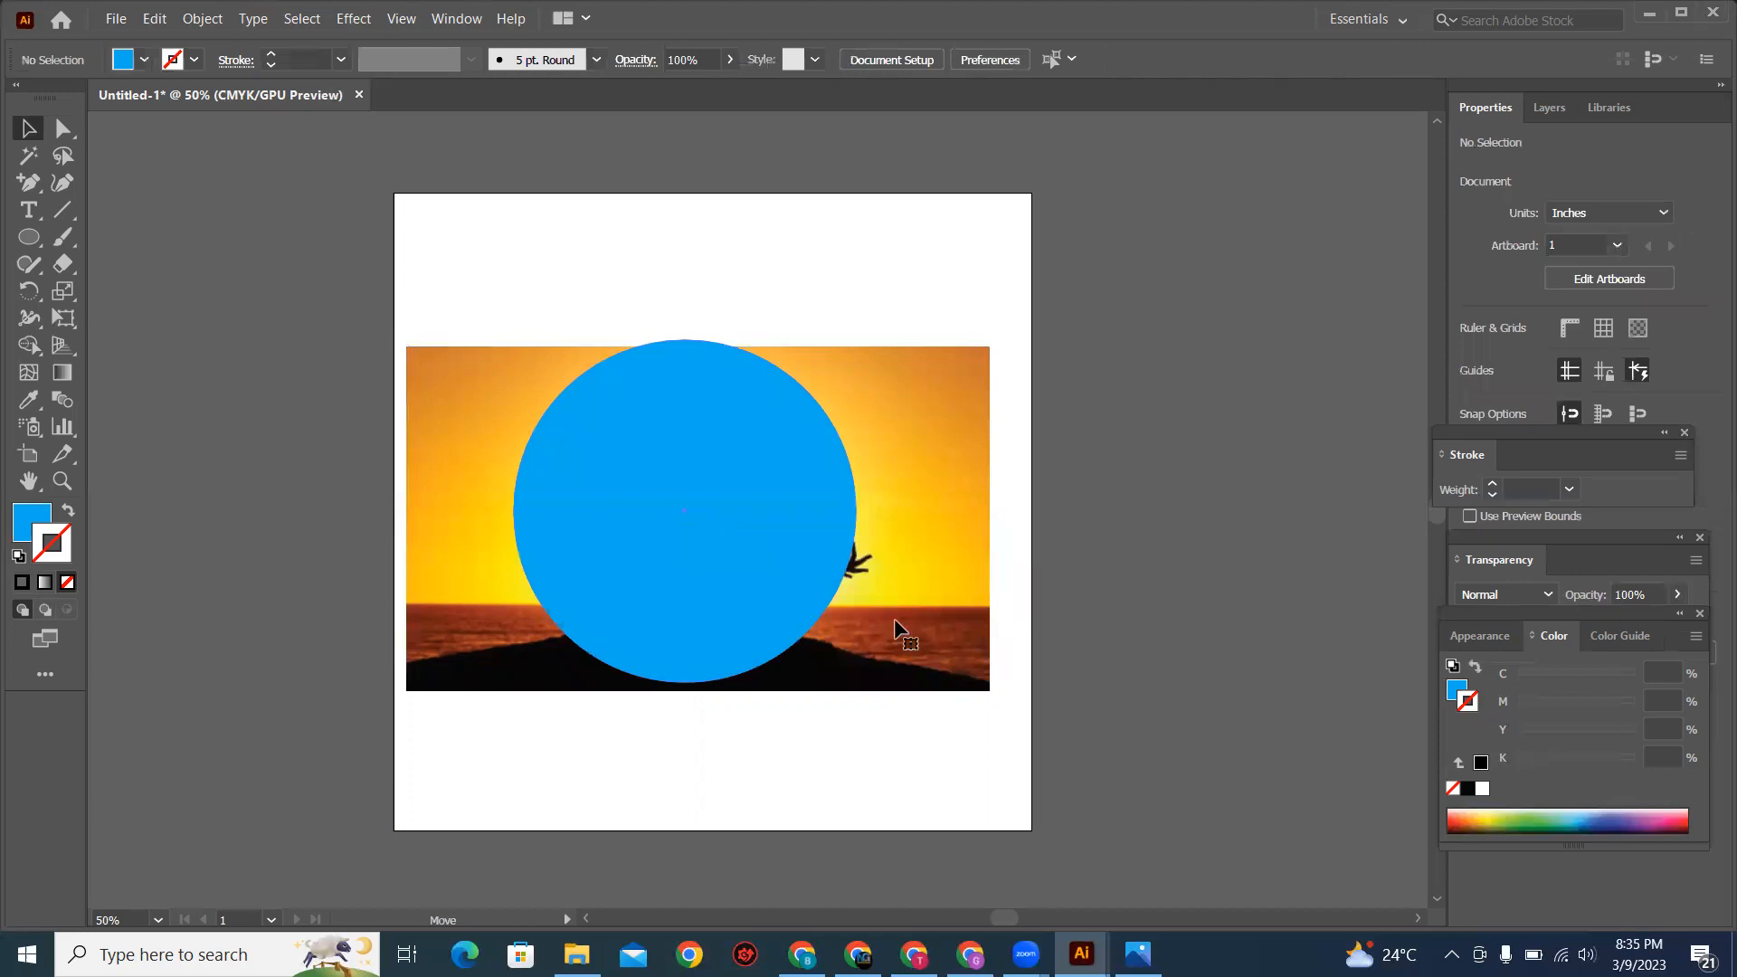
# Step: Fit the blue circle within the height of the meditation image and make a clipping mask from both
pyautogui.moveTo(708, 508); pyautogui.dragTo(711, 516)
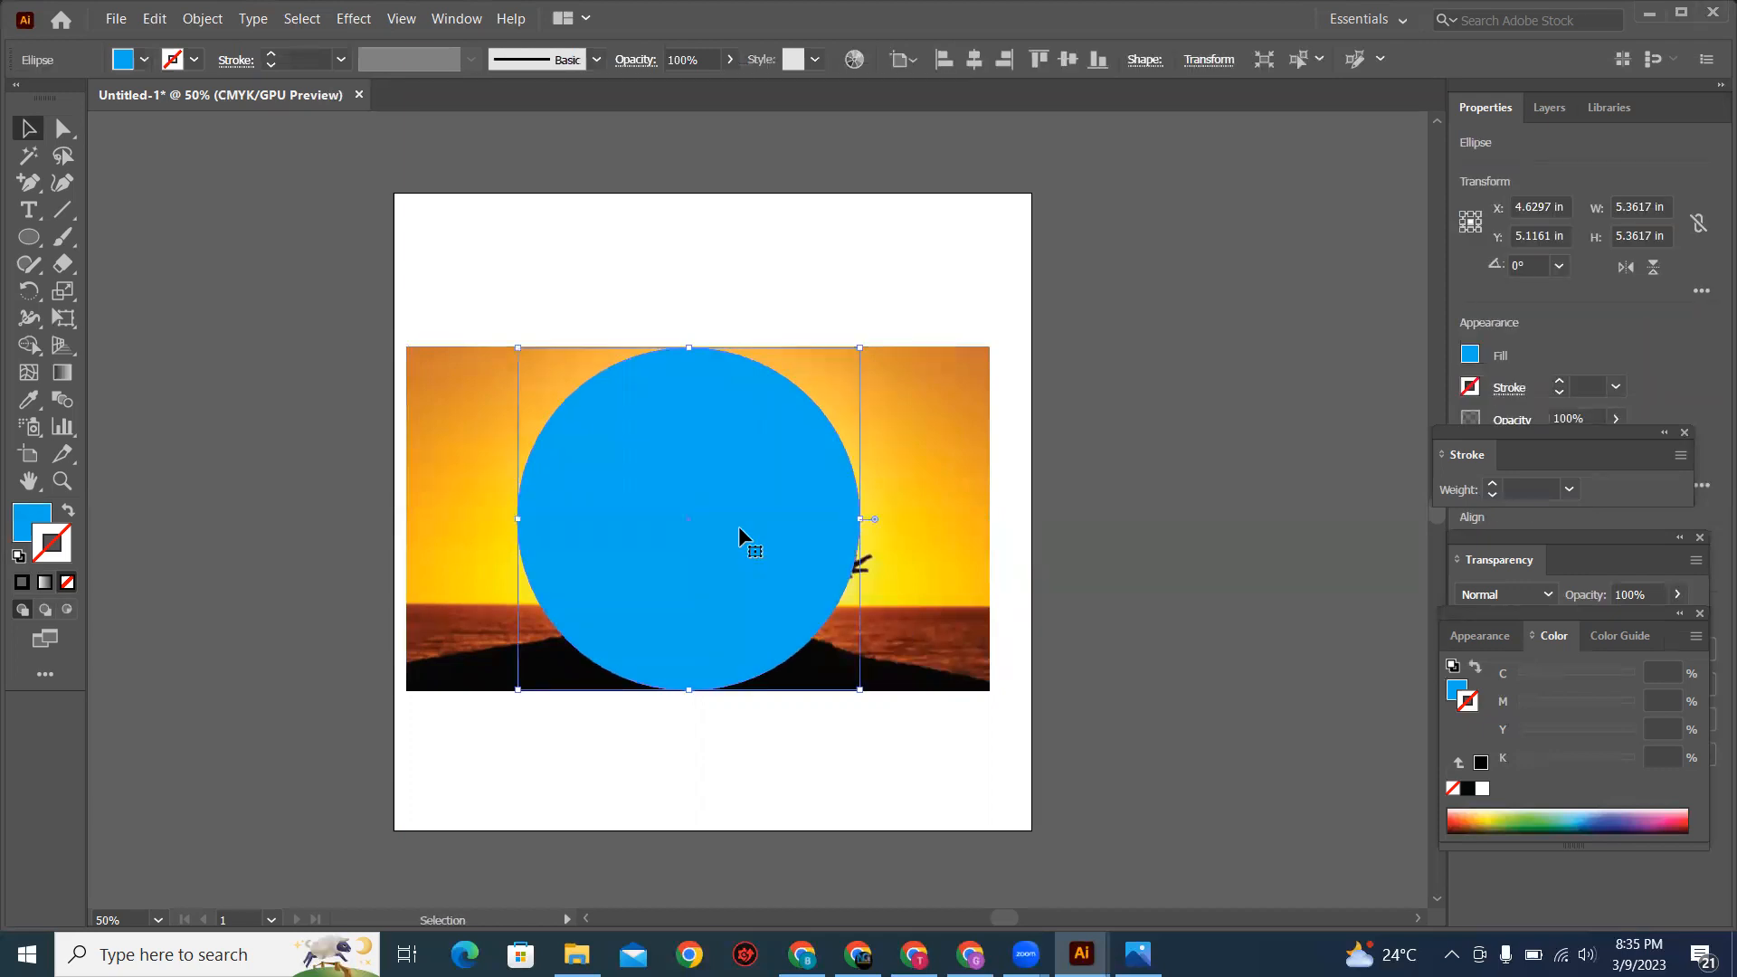
pyautogui.moveTo(456, 230); pyautogui.dragTo(695, 496)
pyautogui.rightClick(697, 503)
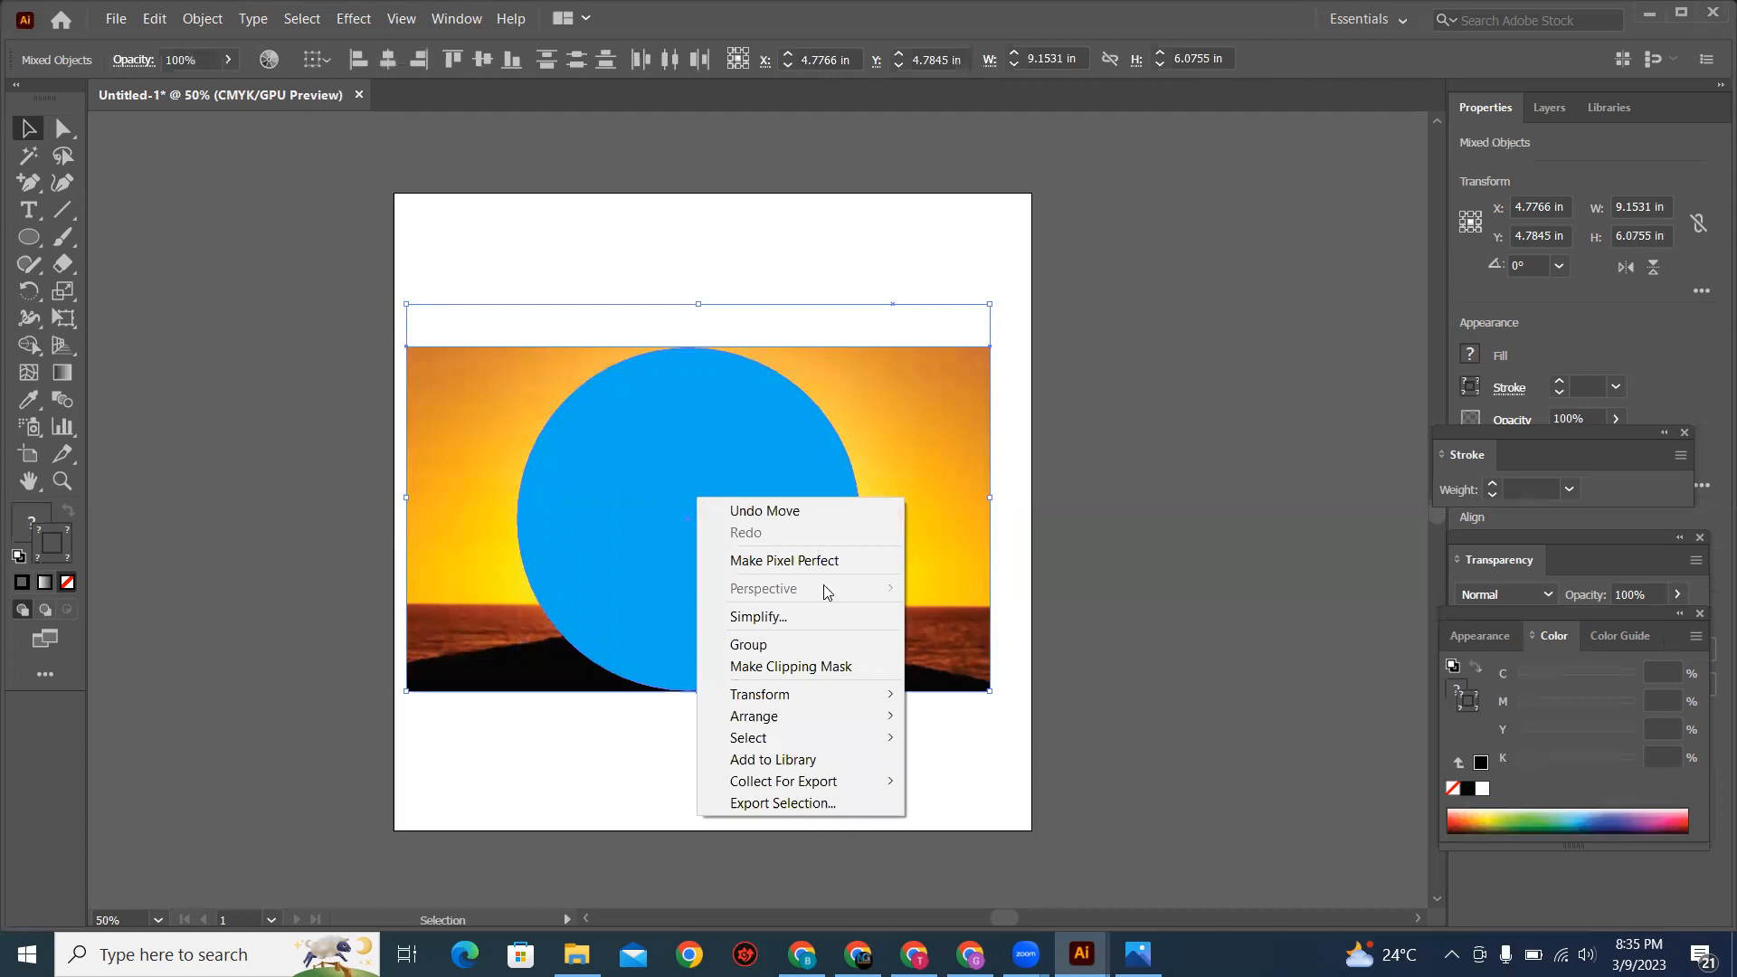
pyautogui.click(817, 669)
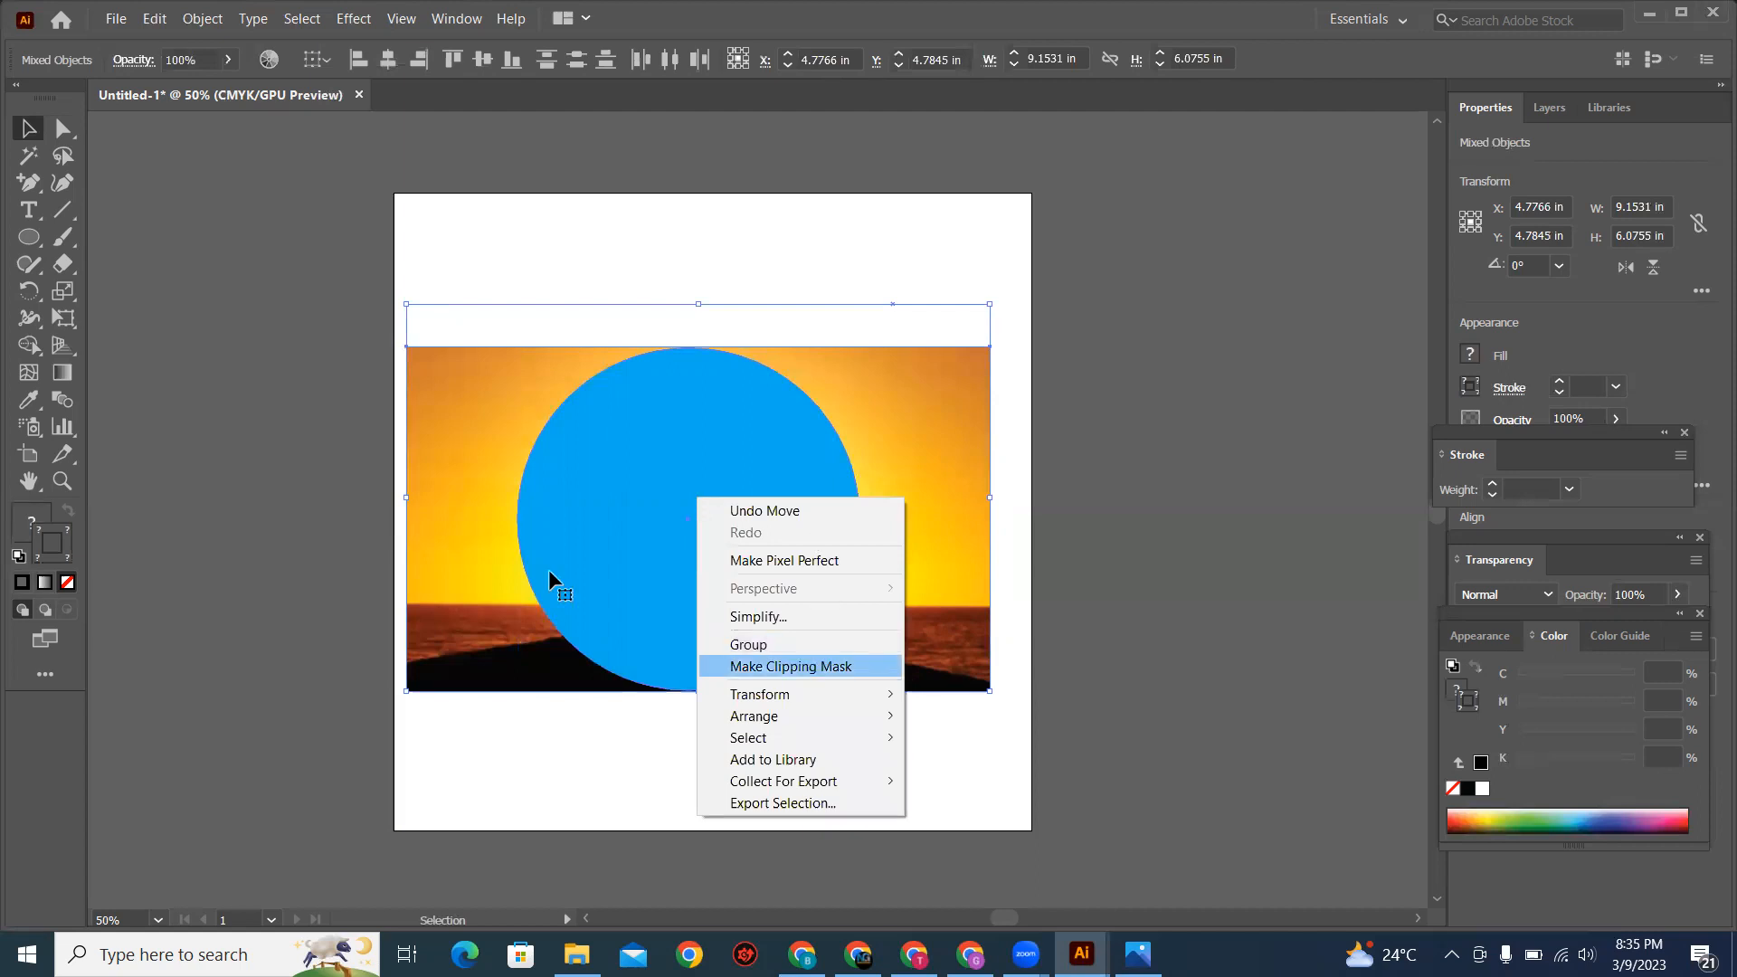
pyautogui.click(956, 654)
# Step: Move the masked meditation image up and shrink it proportionally within the upper half of the artboard
pyautogui.moveTo(747, 571); pyautogui.dragTo(763, 490)
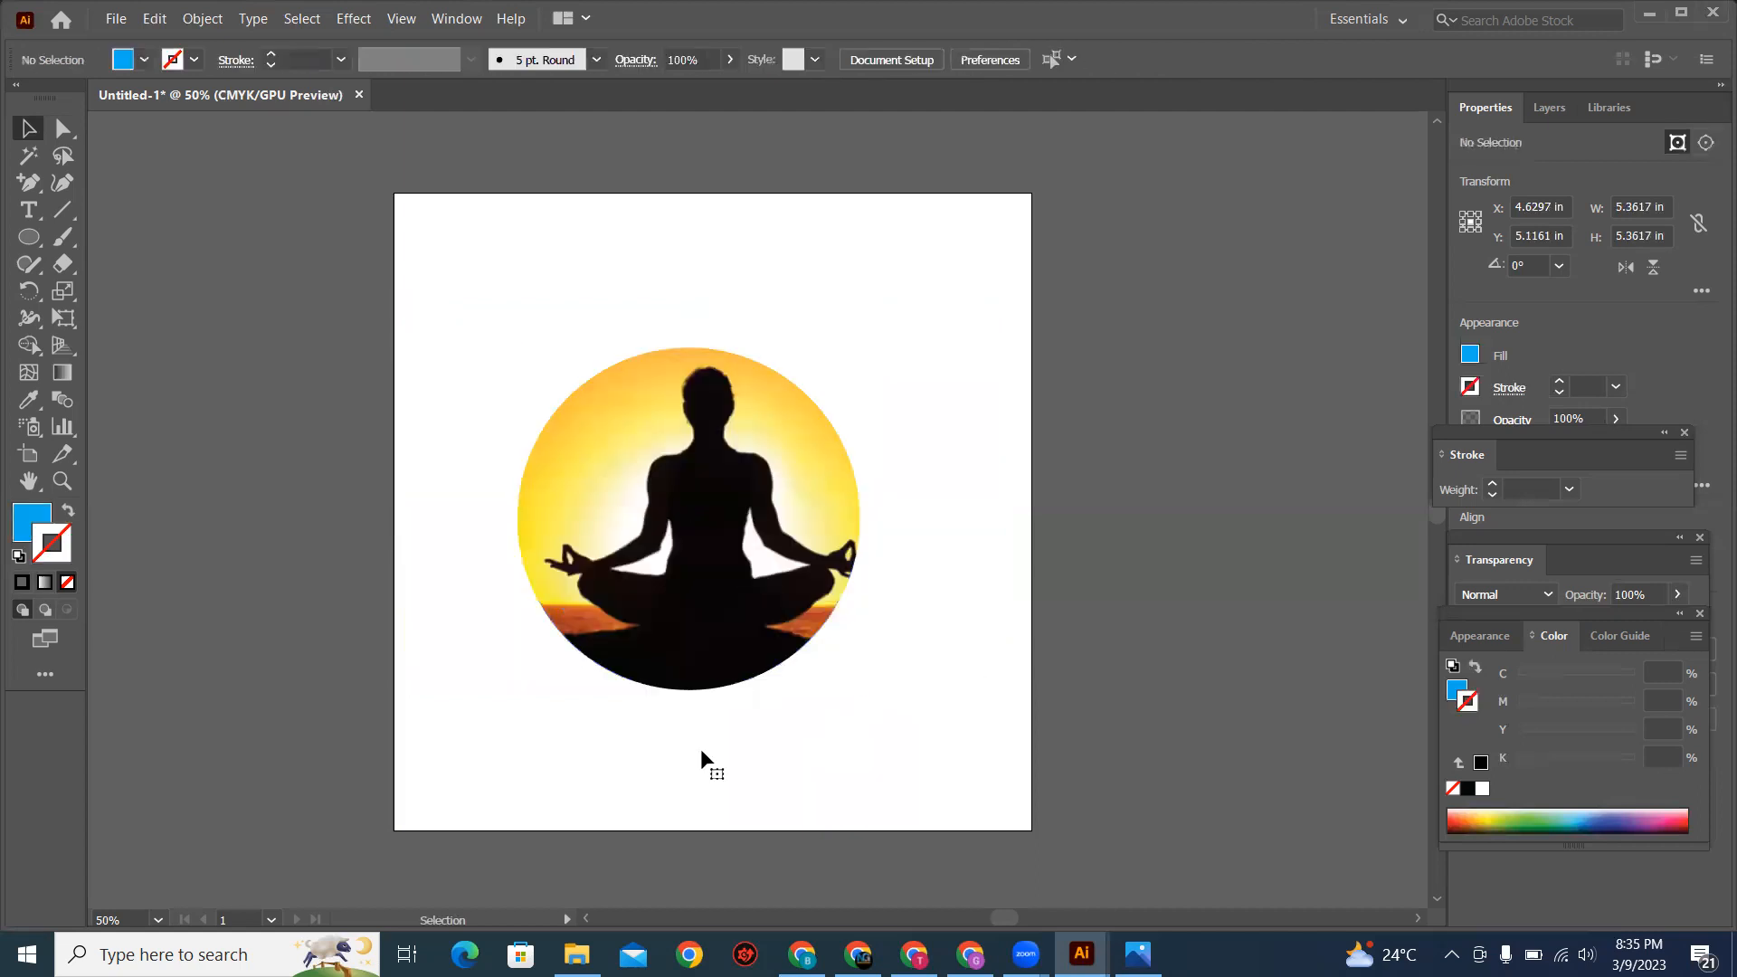
pyautogui.click(823, 718)
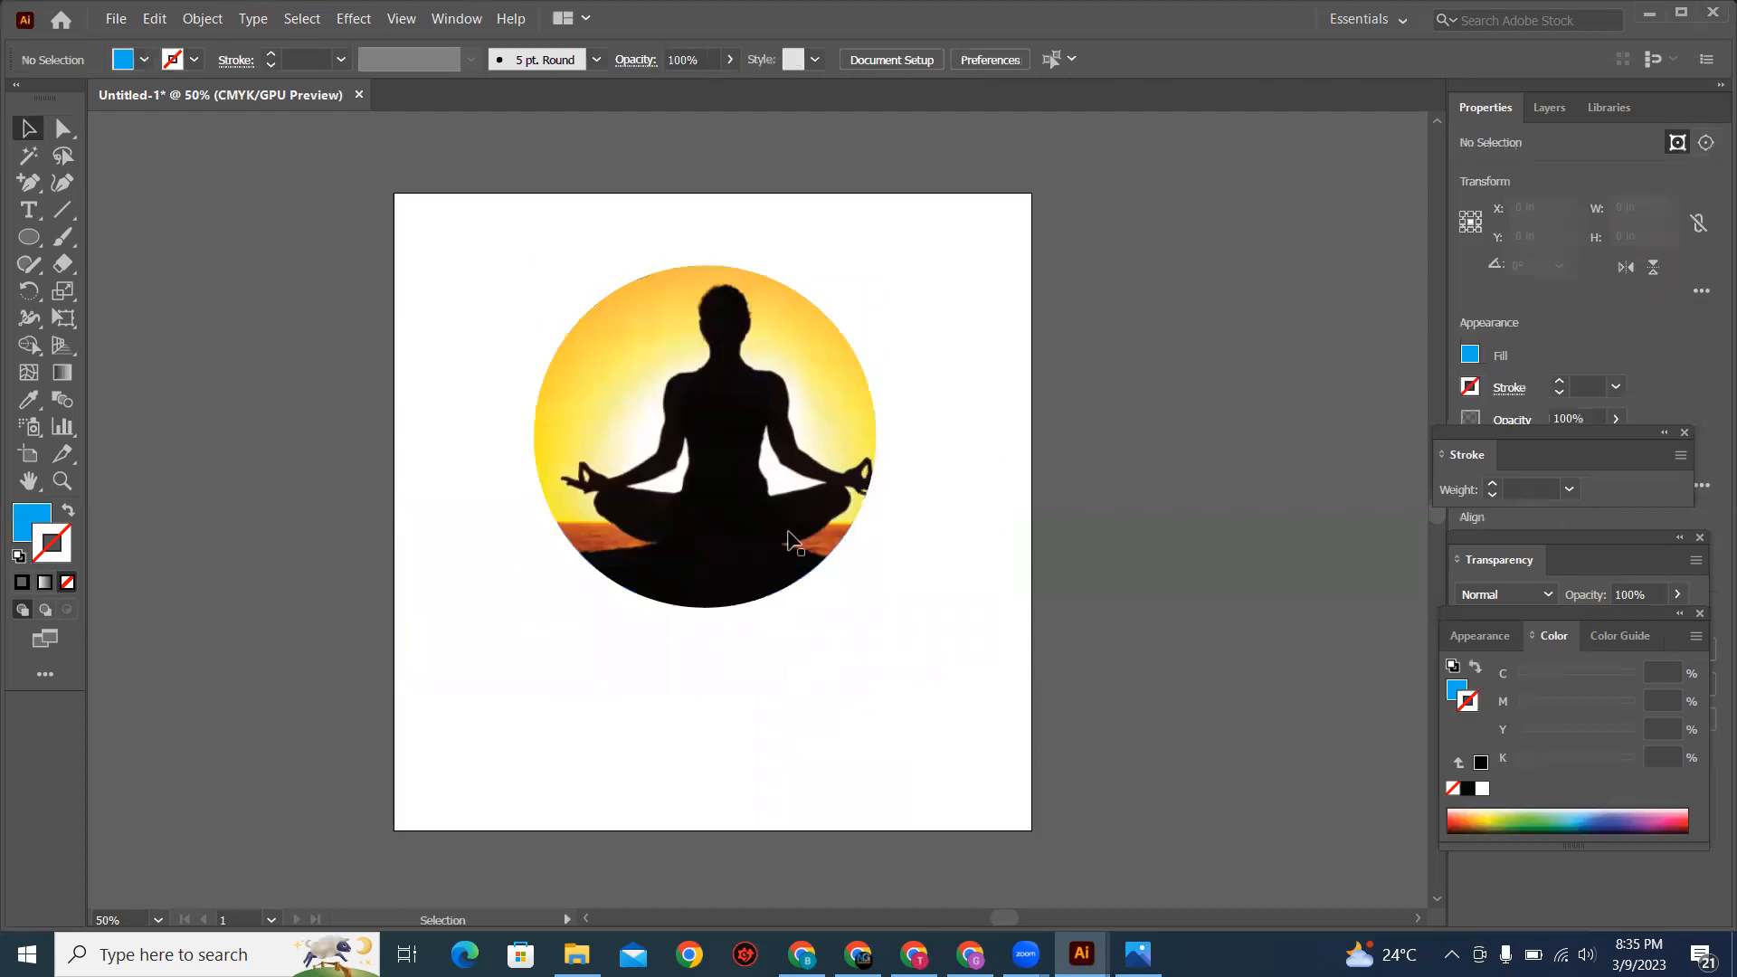
pyautogui.click(867, 607)
pyautogui.moveTo(874, 606); pyautogui.dragTo(764, 500)
pyautogui.click(907, 768)
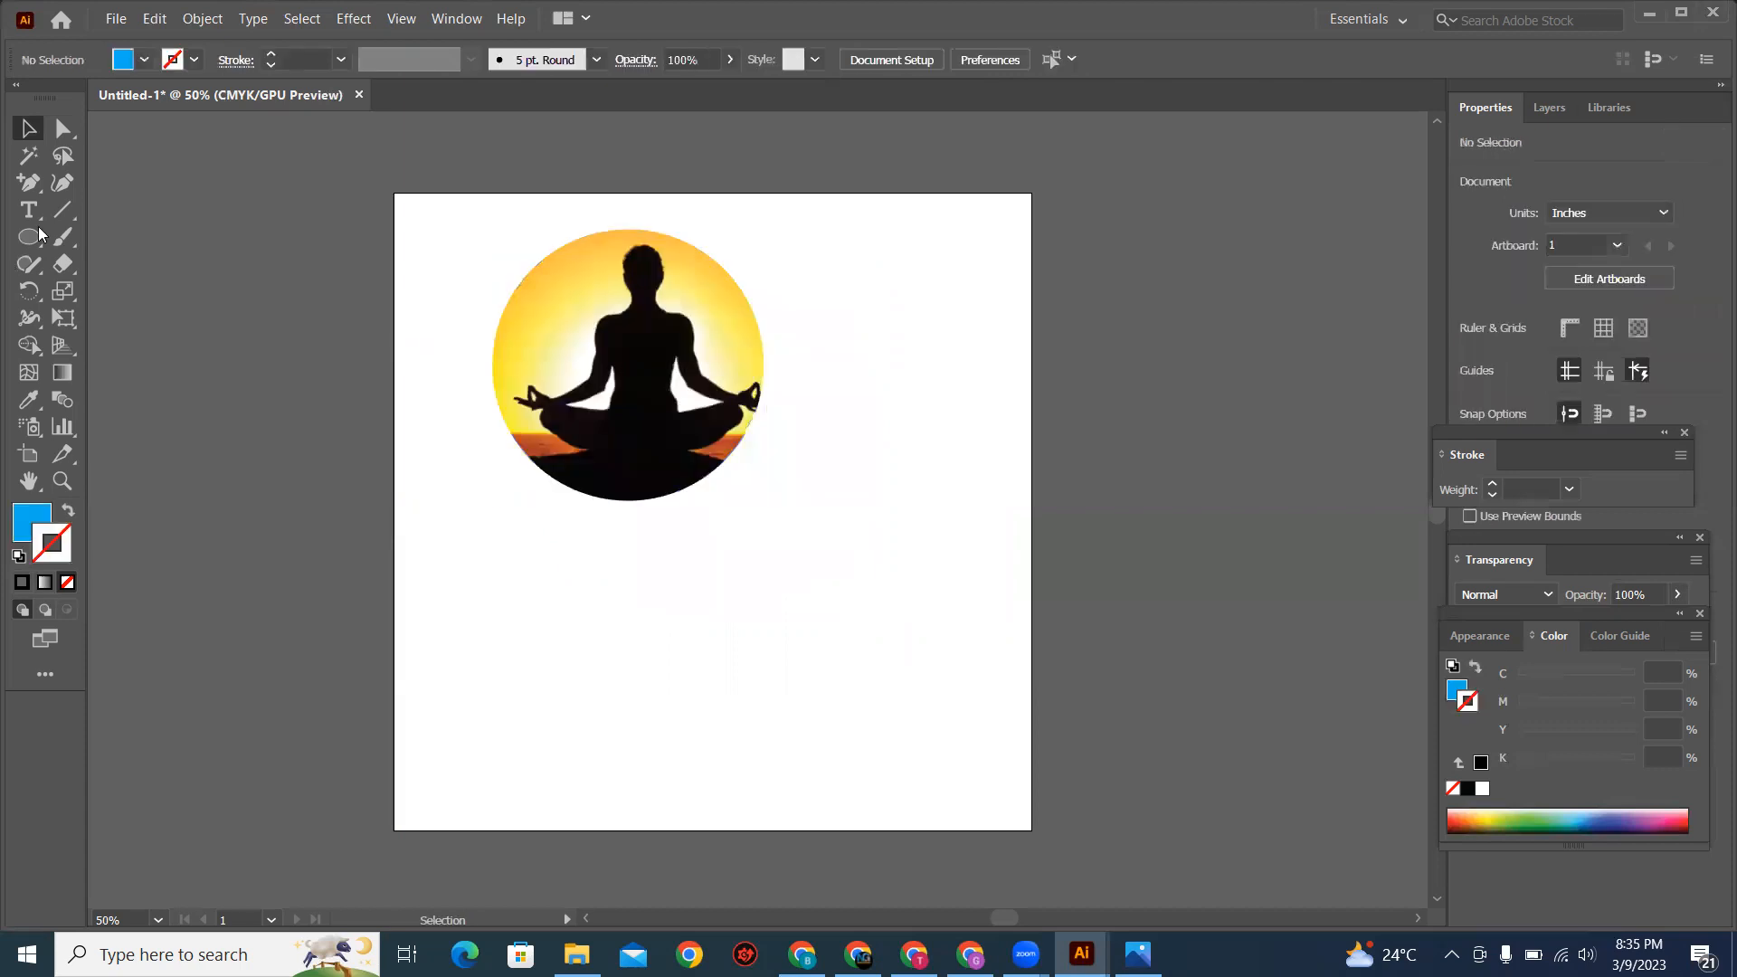
# Step: Draw a blue rectangle about 7.41 in wide and 3.35 in high below the masked meditation image
pyautogui.rightClick(31, 236)
pyautogui.click(141, 237)
pyautogui.moveTo(492, 552); pyautogui.dragTo(966, 764)
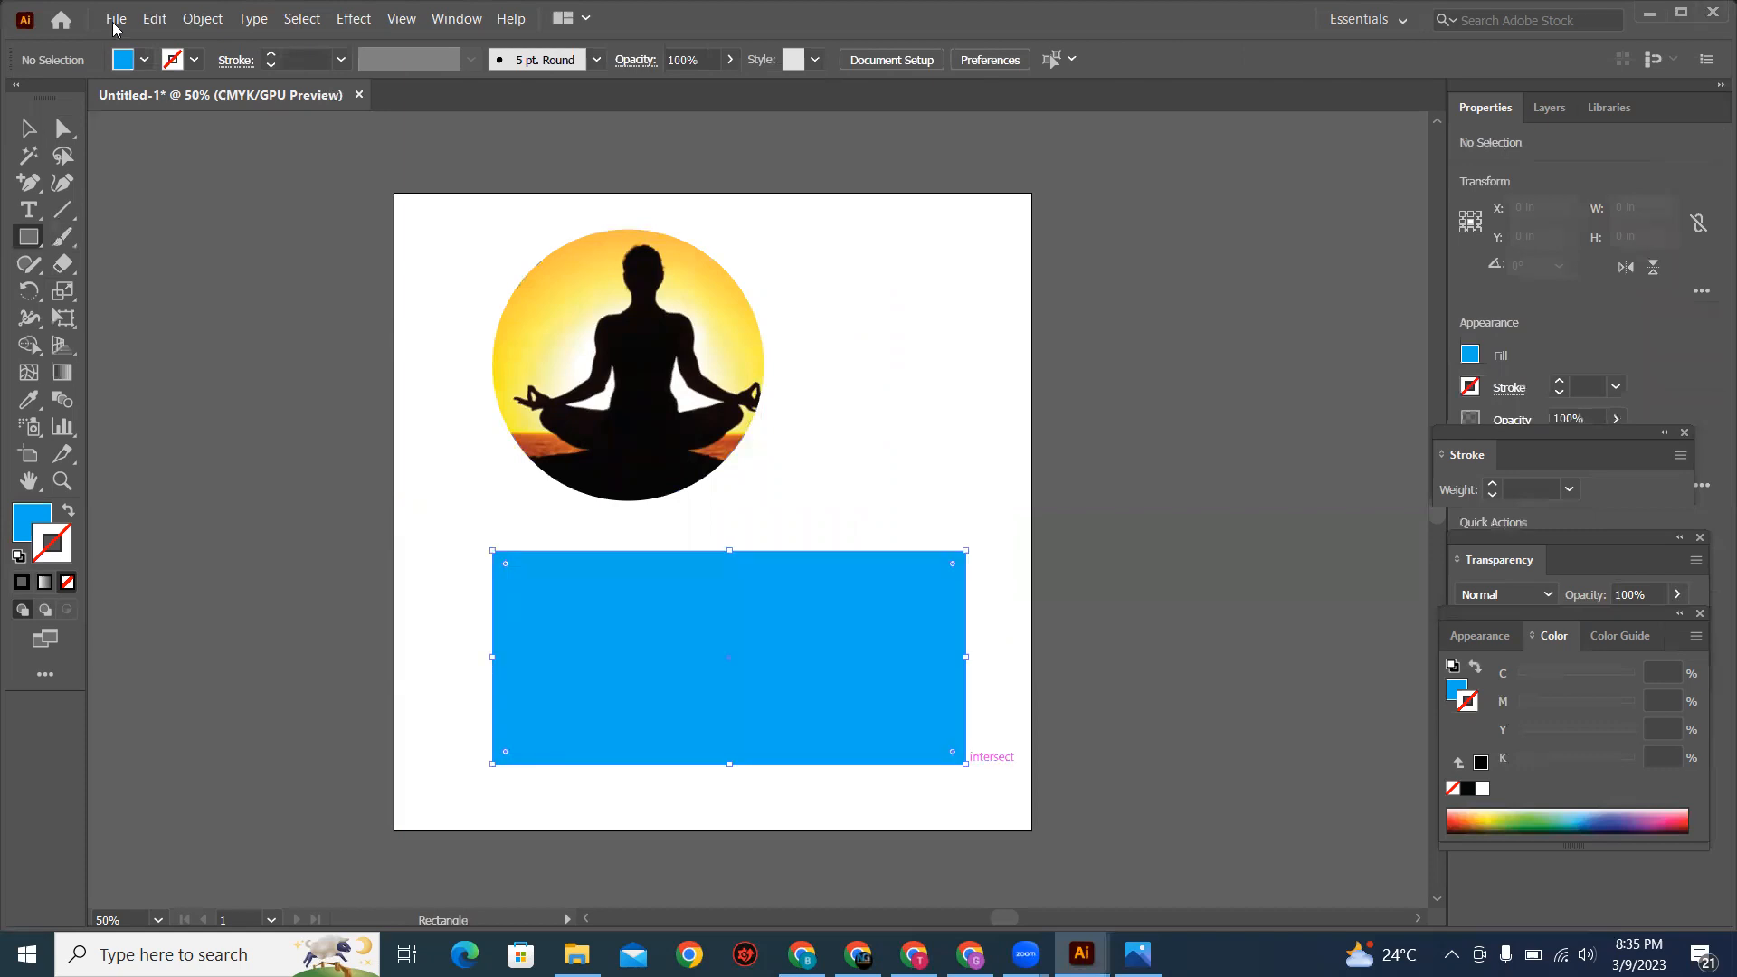
# Step: Place the city skyline photo from Downloads over the blue rectangle, about 6.94 in wide and 4.62 in high
pyautogui.hotkey('alt', 'f')
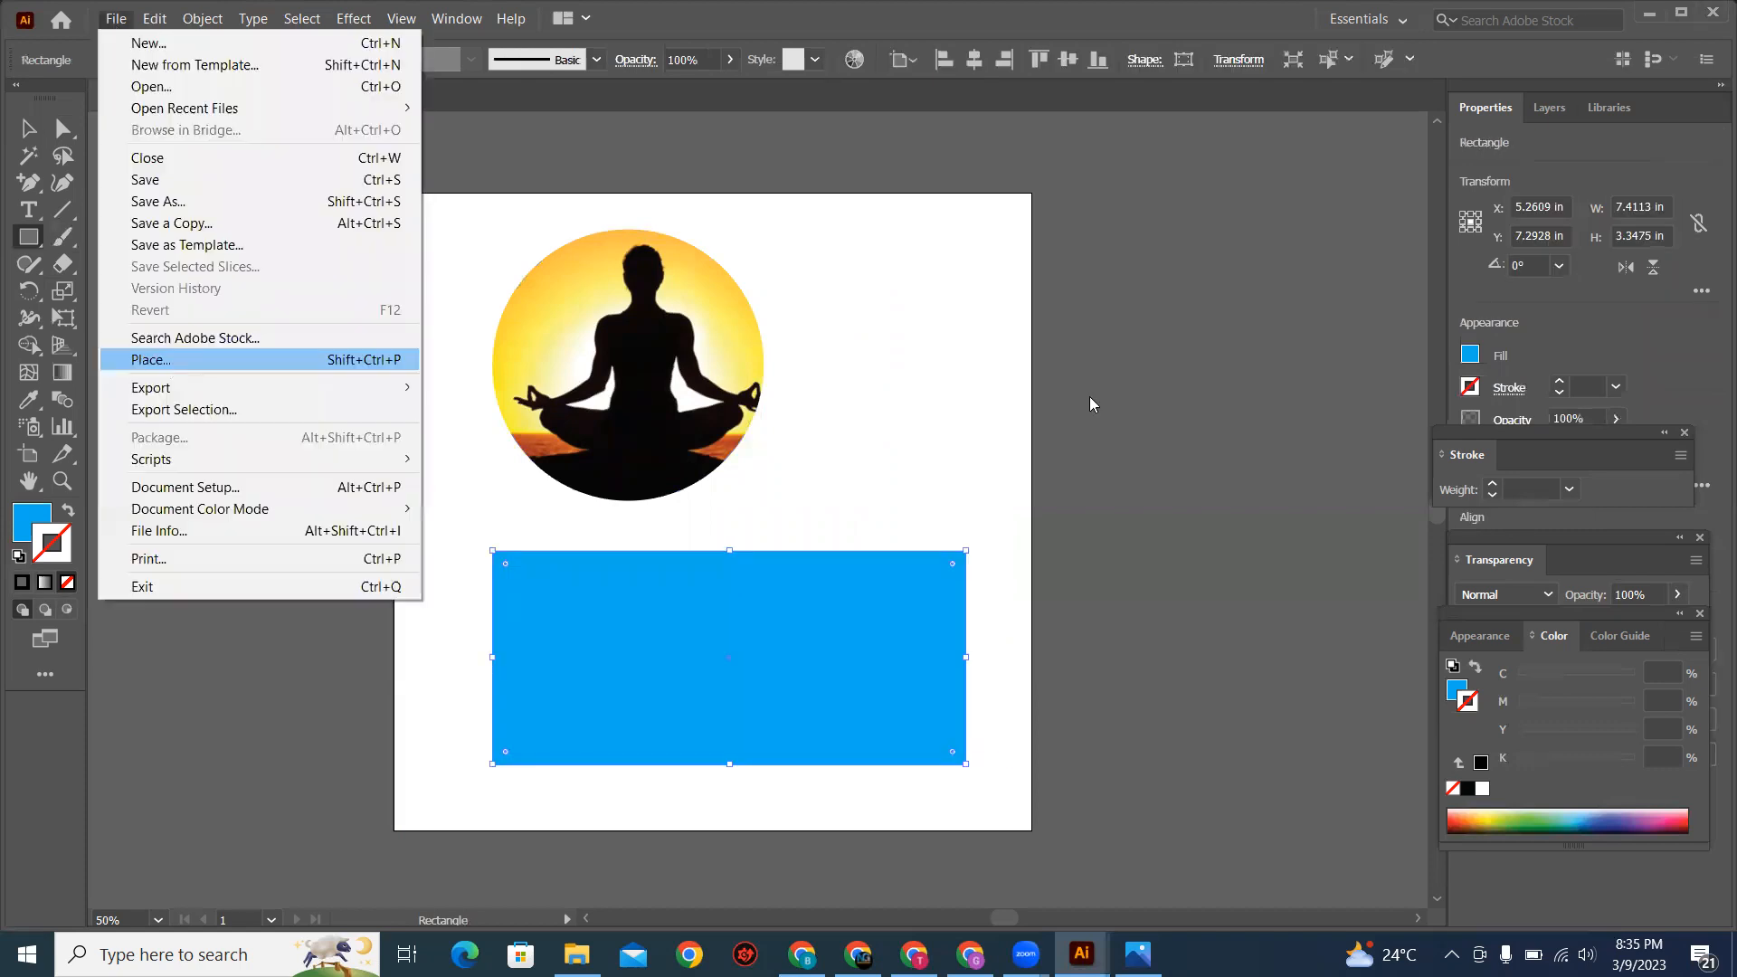
pyautogui.press('Escape')
pyautogui.hotkey('shift', 'ctrl', 'p')
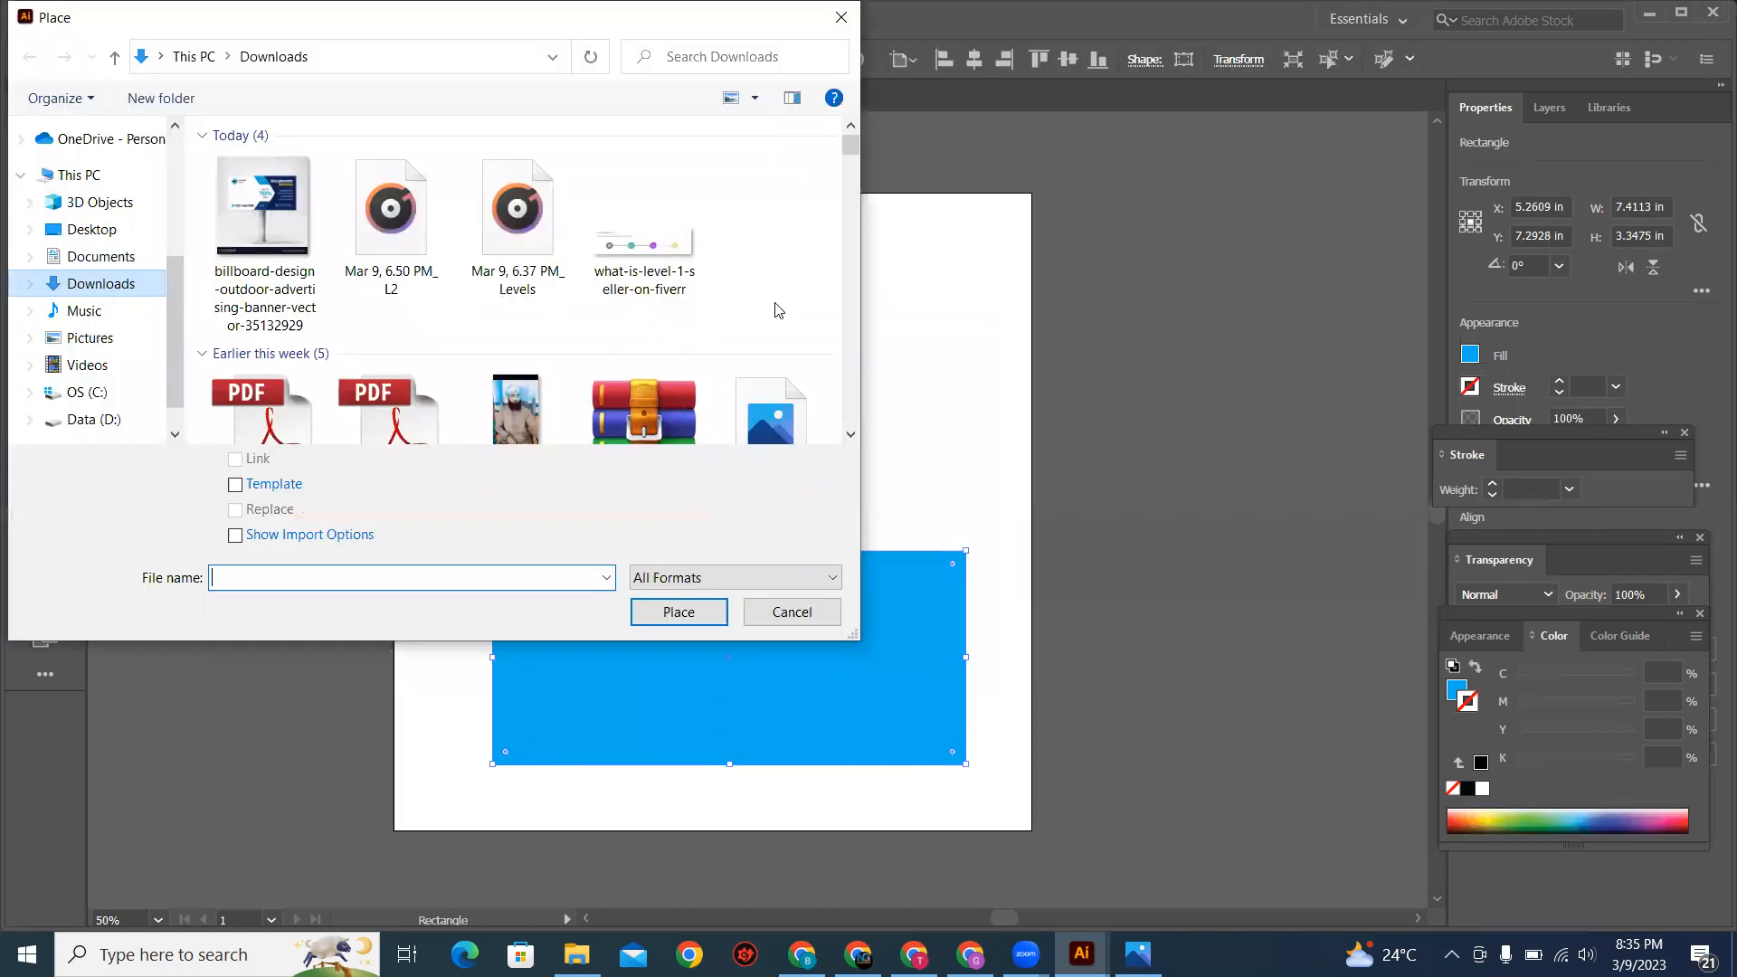
pyautogui.click(851, 436)
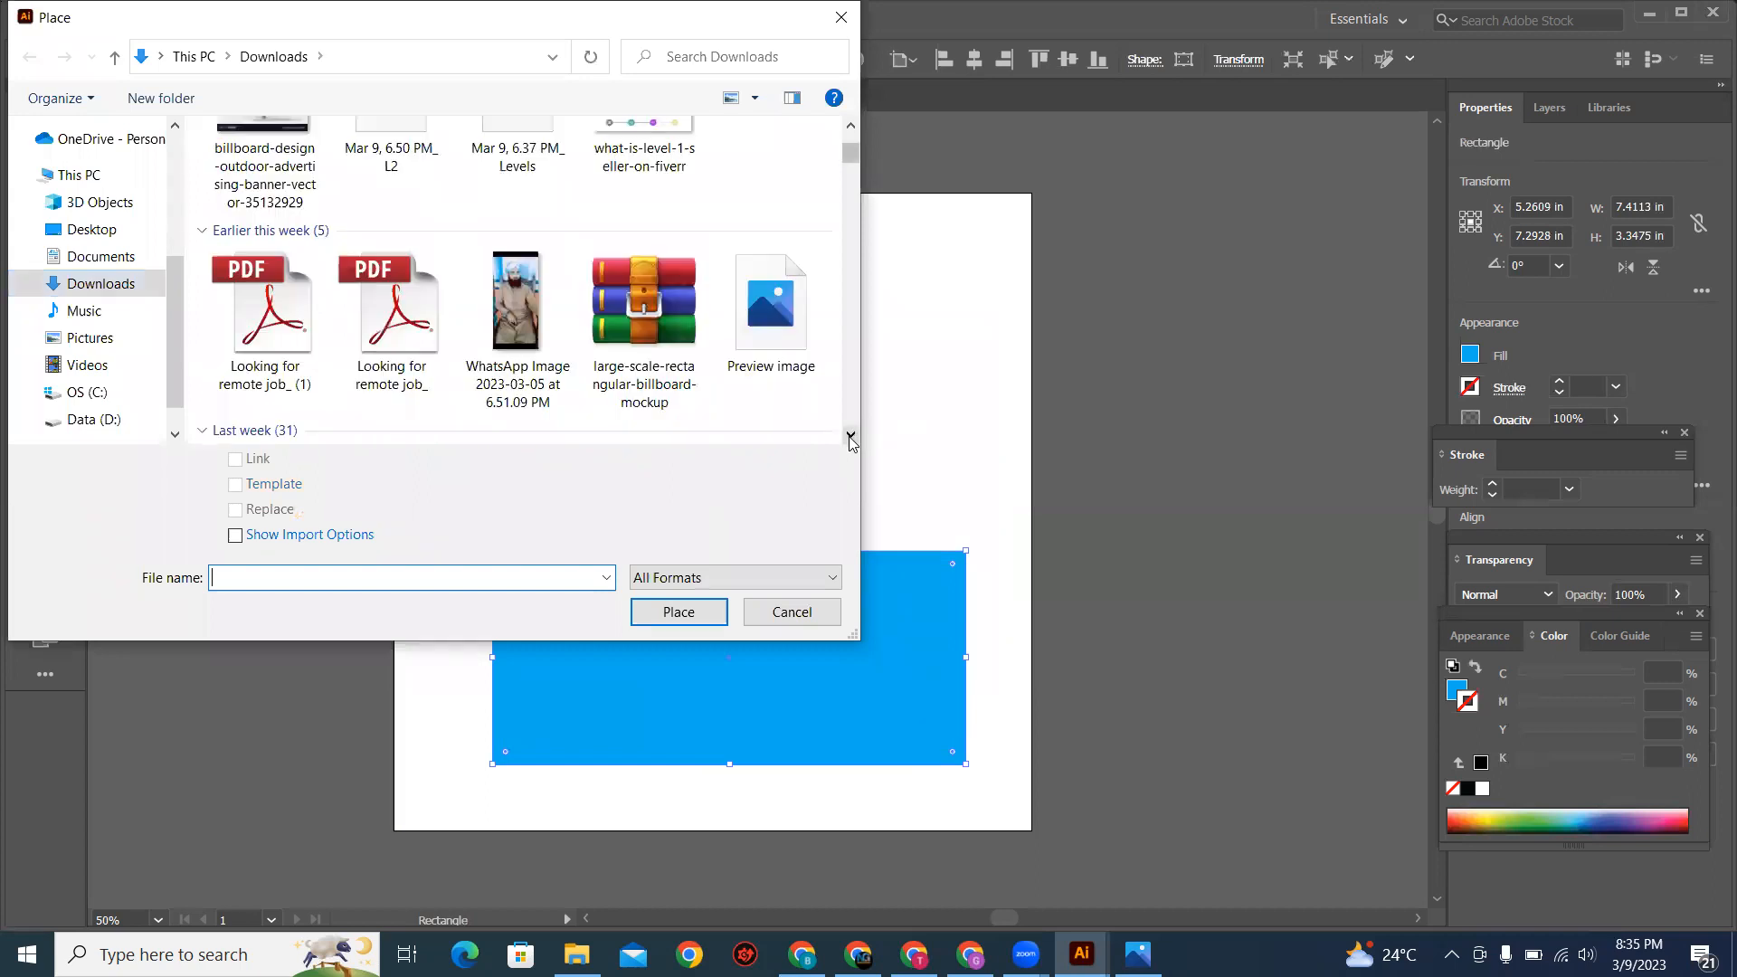
pyautogui.click(850, 436)
pyautogui.click(850, 436)
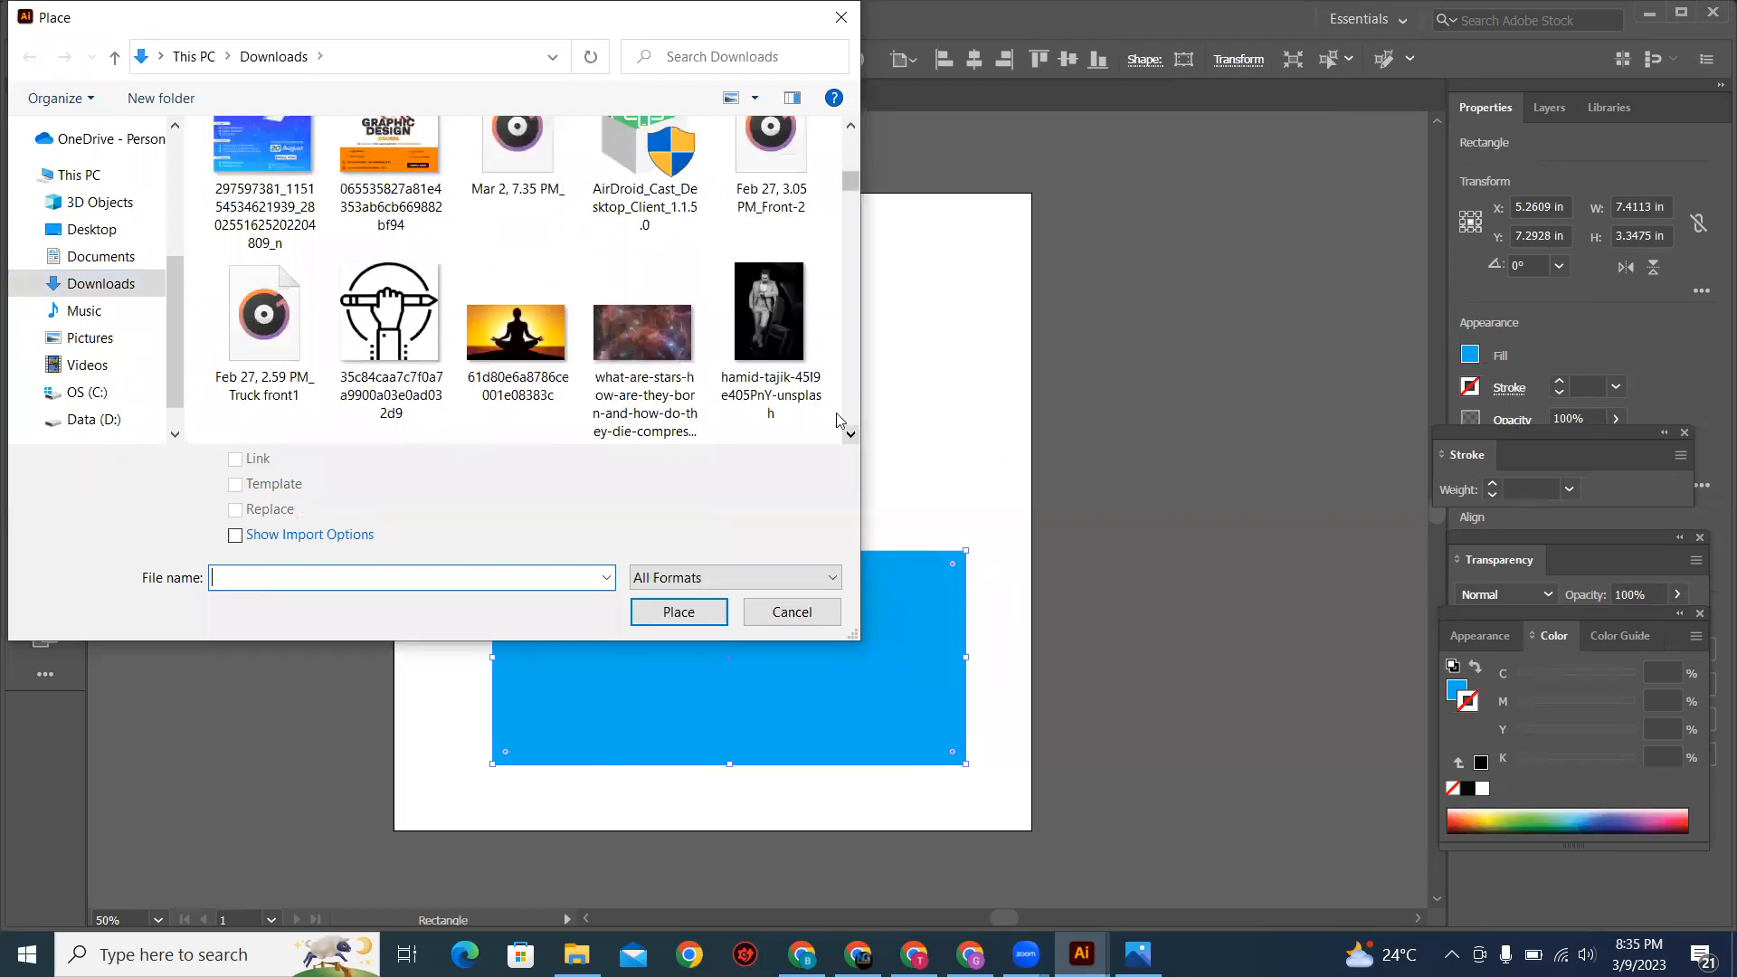
pyautogui.scroll(-2, 752, 267)
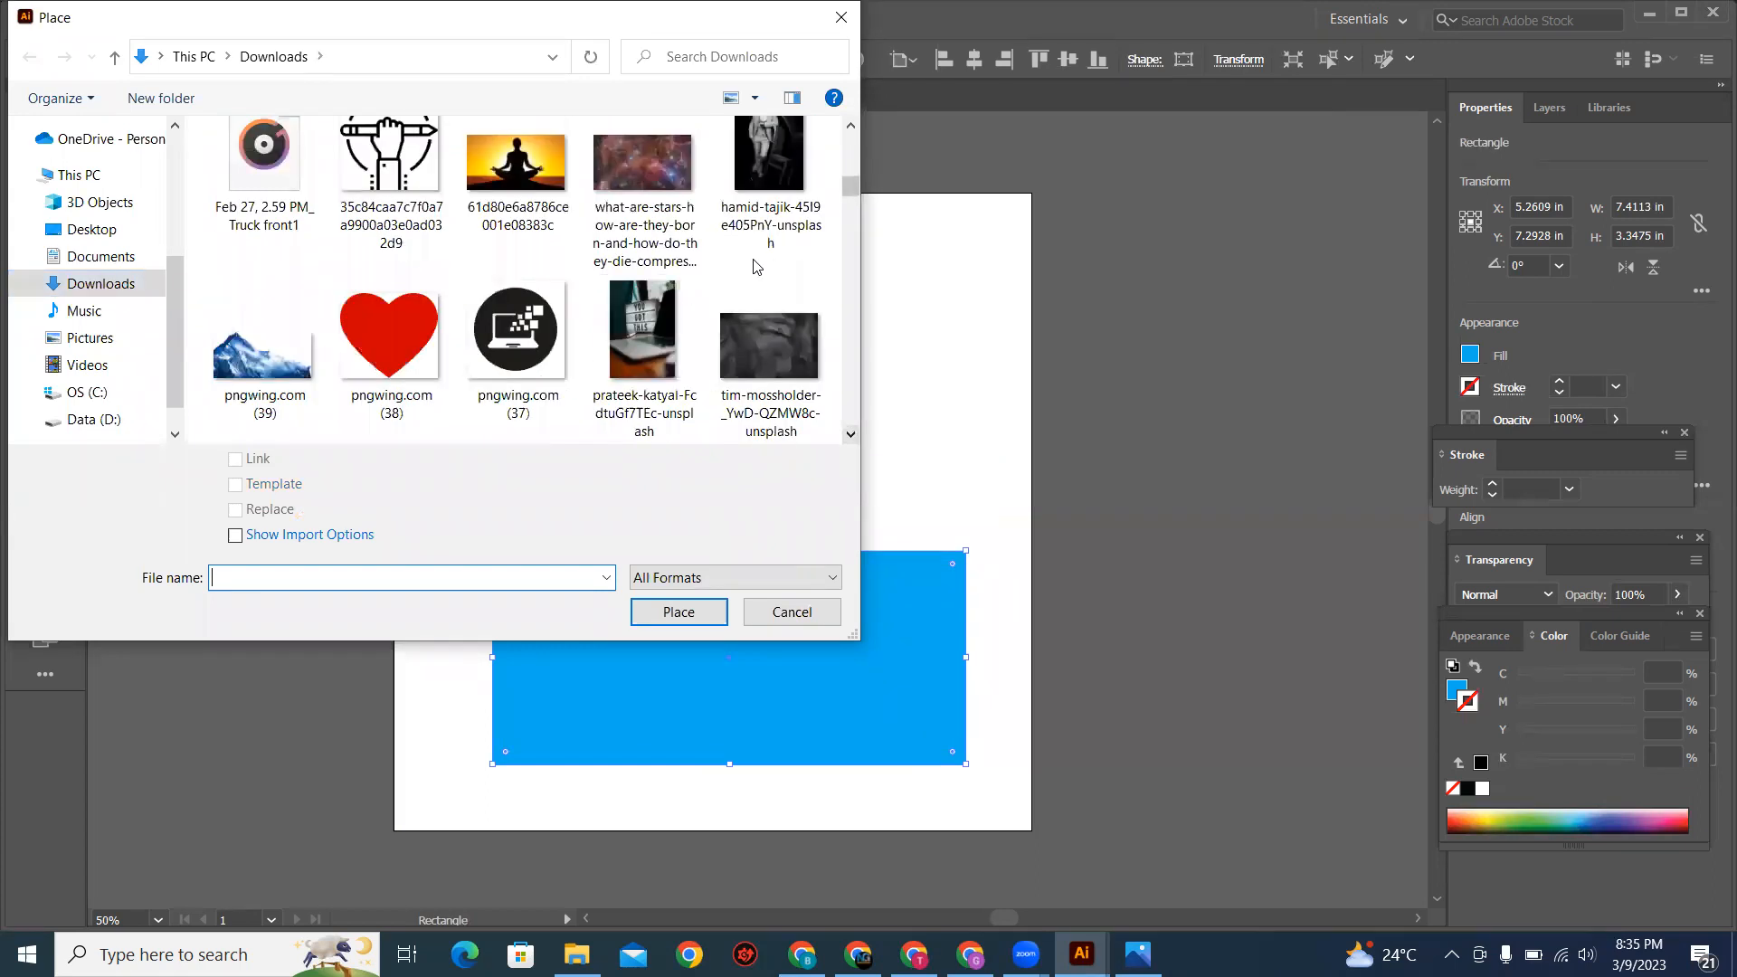
pyautogui.click(851, 436)
pyautogui.click(851, 437)
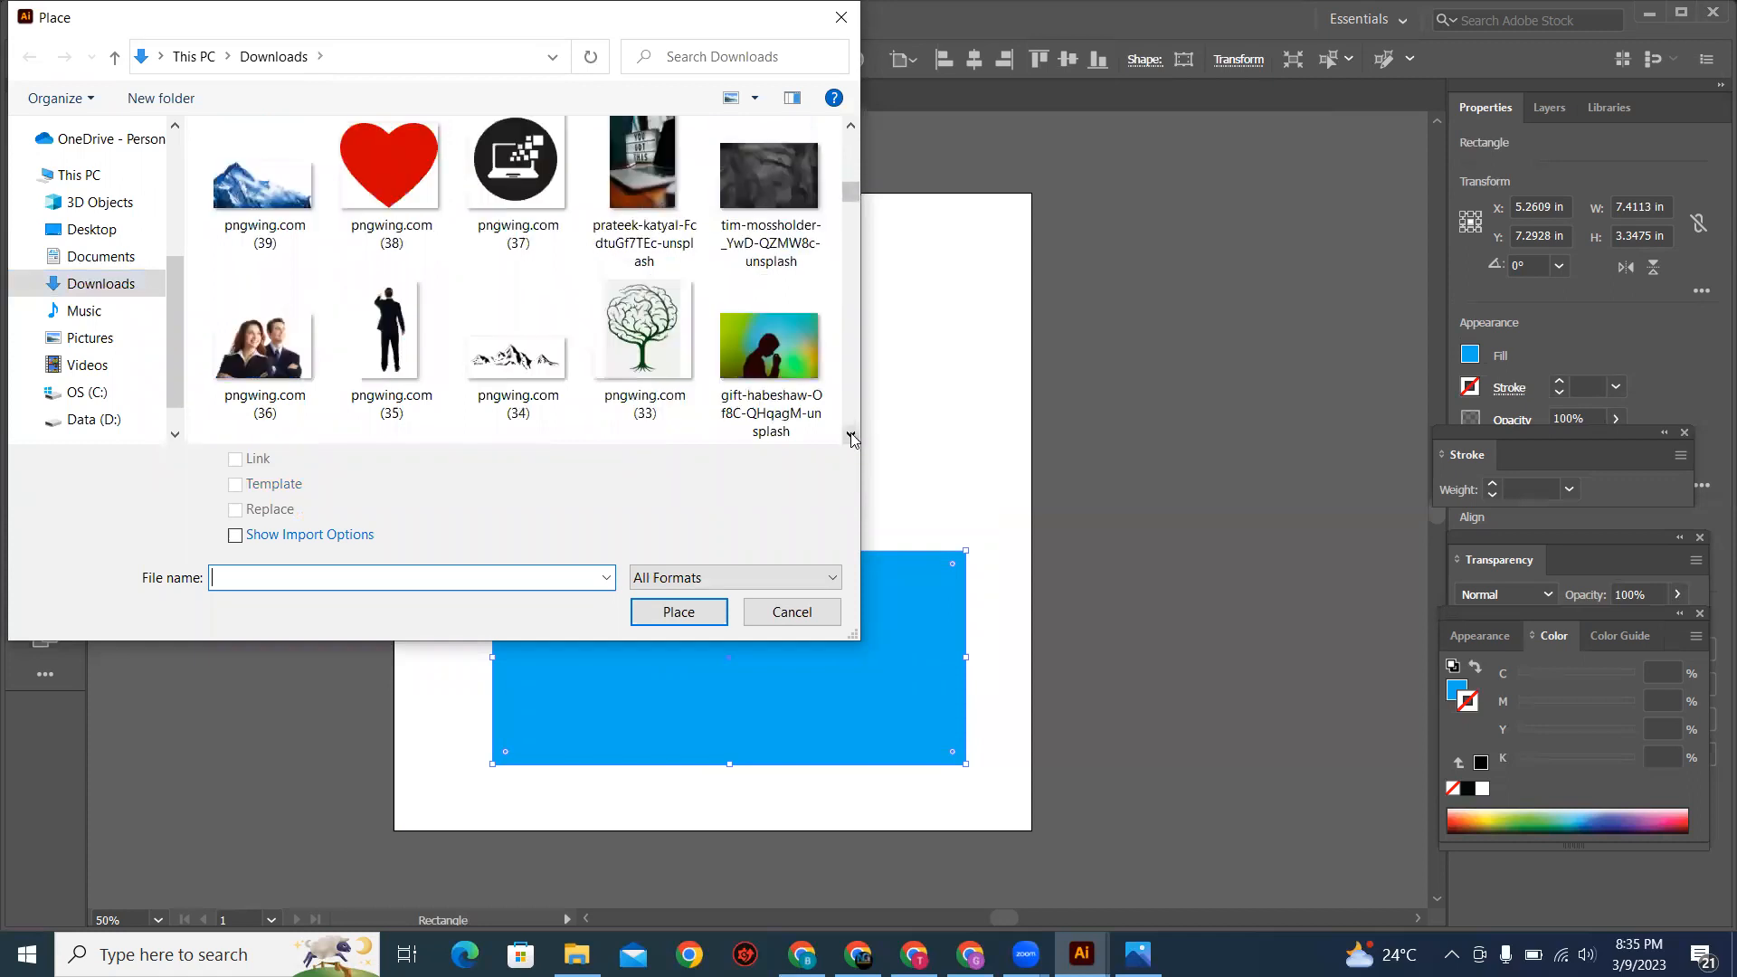
pyautogui.click(850, 436)
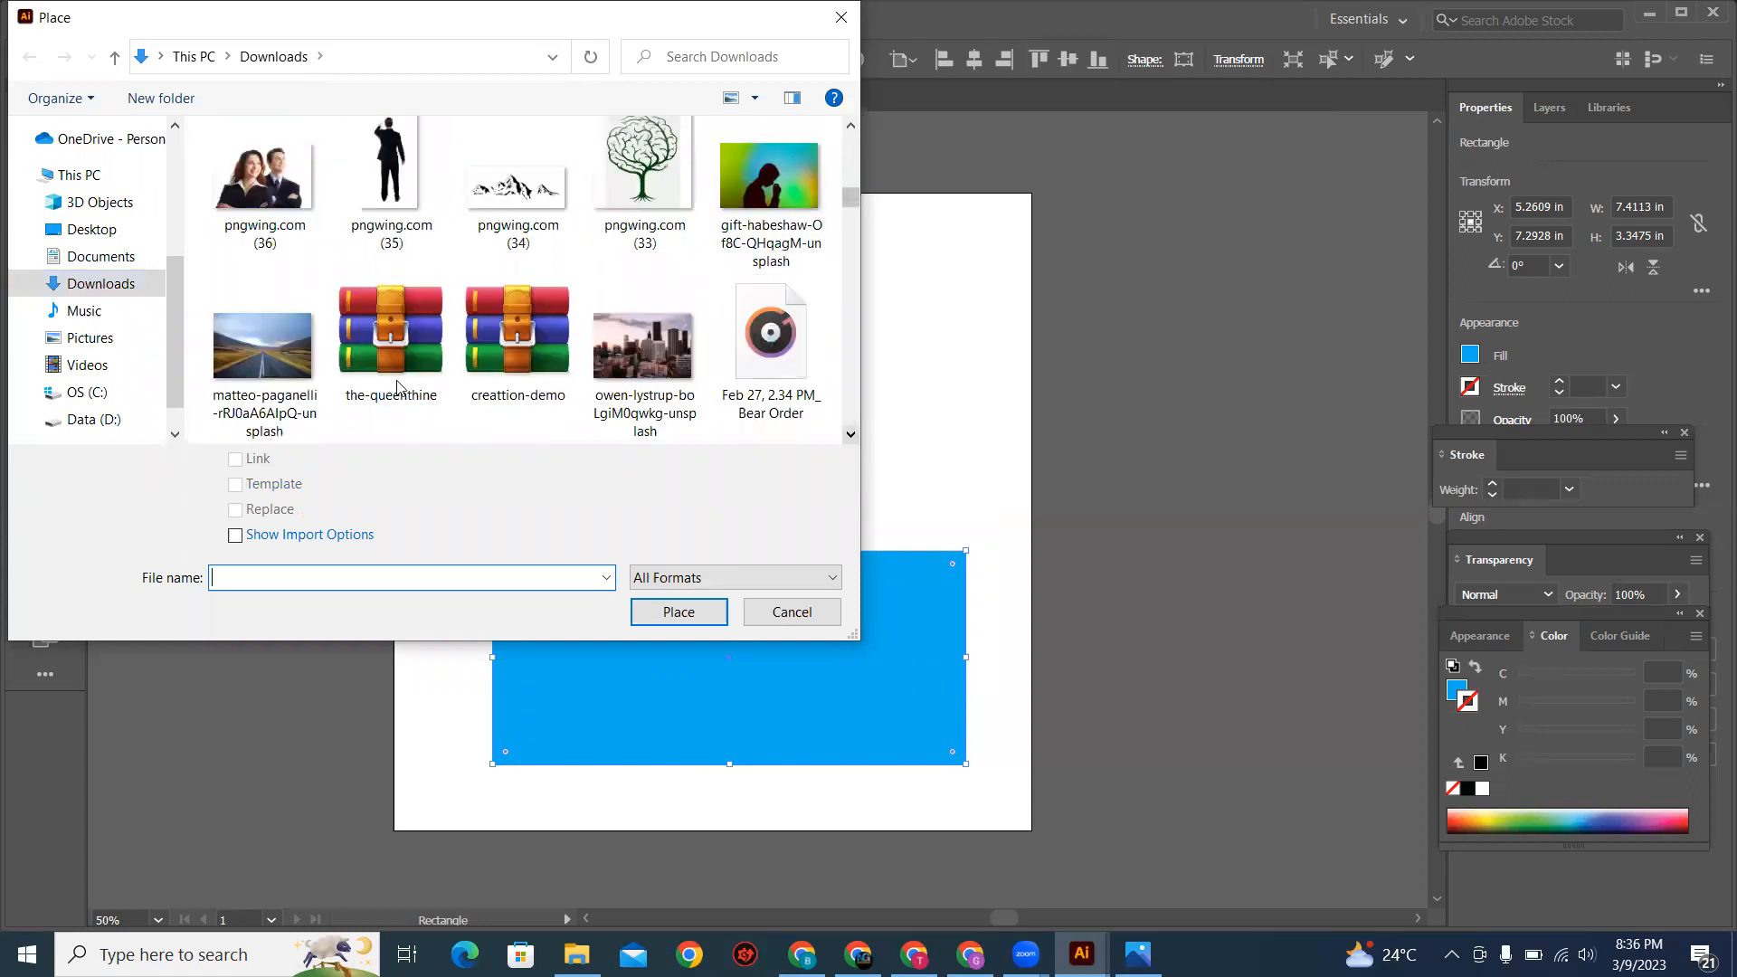
pyautogui.click(660, 367)
pyautogui.click(679, 613)
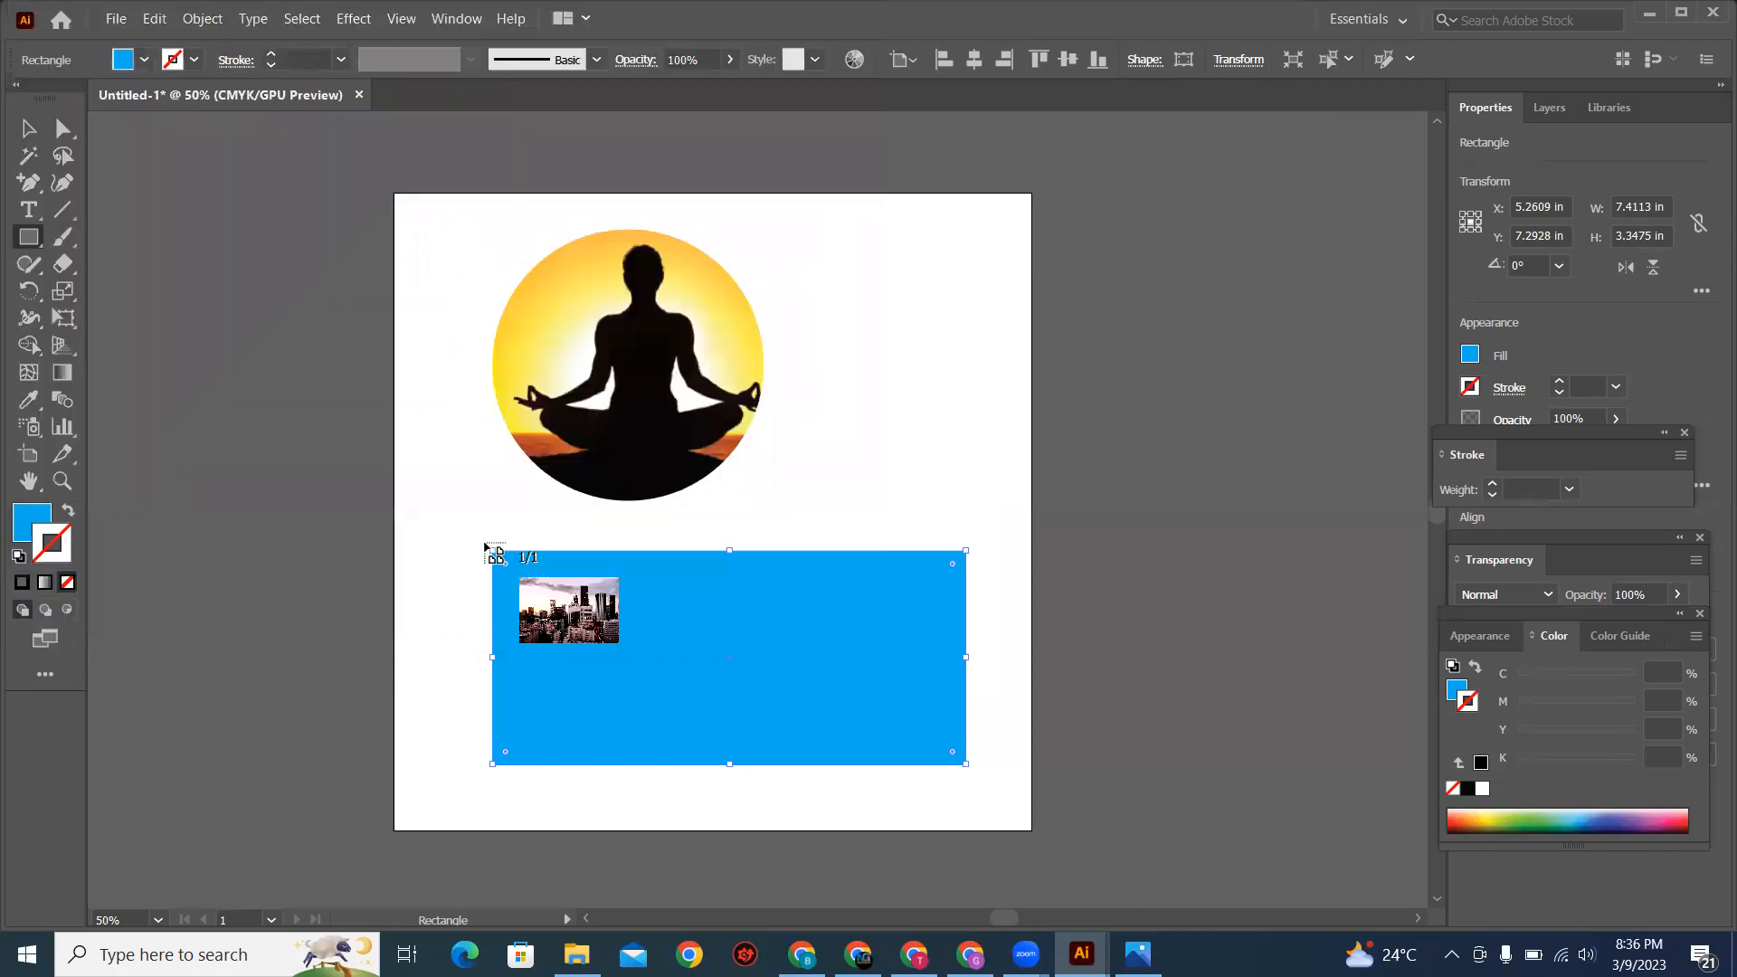
pyautogui.moveTo(426, 490); pyautogui.dragTo(1138, 779)
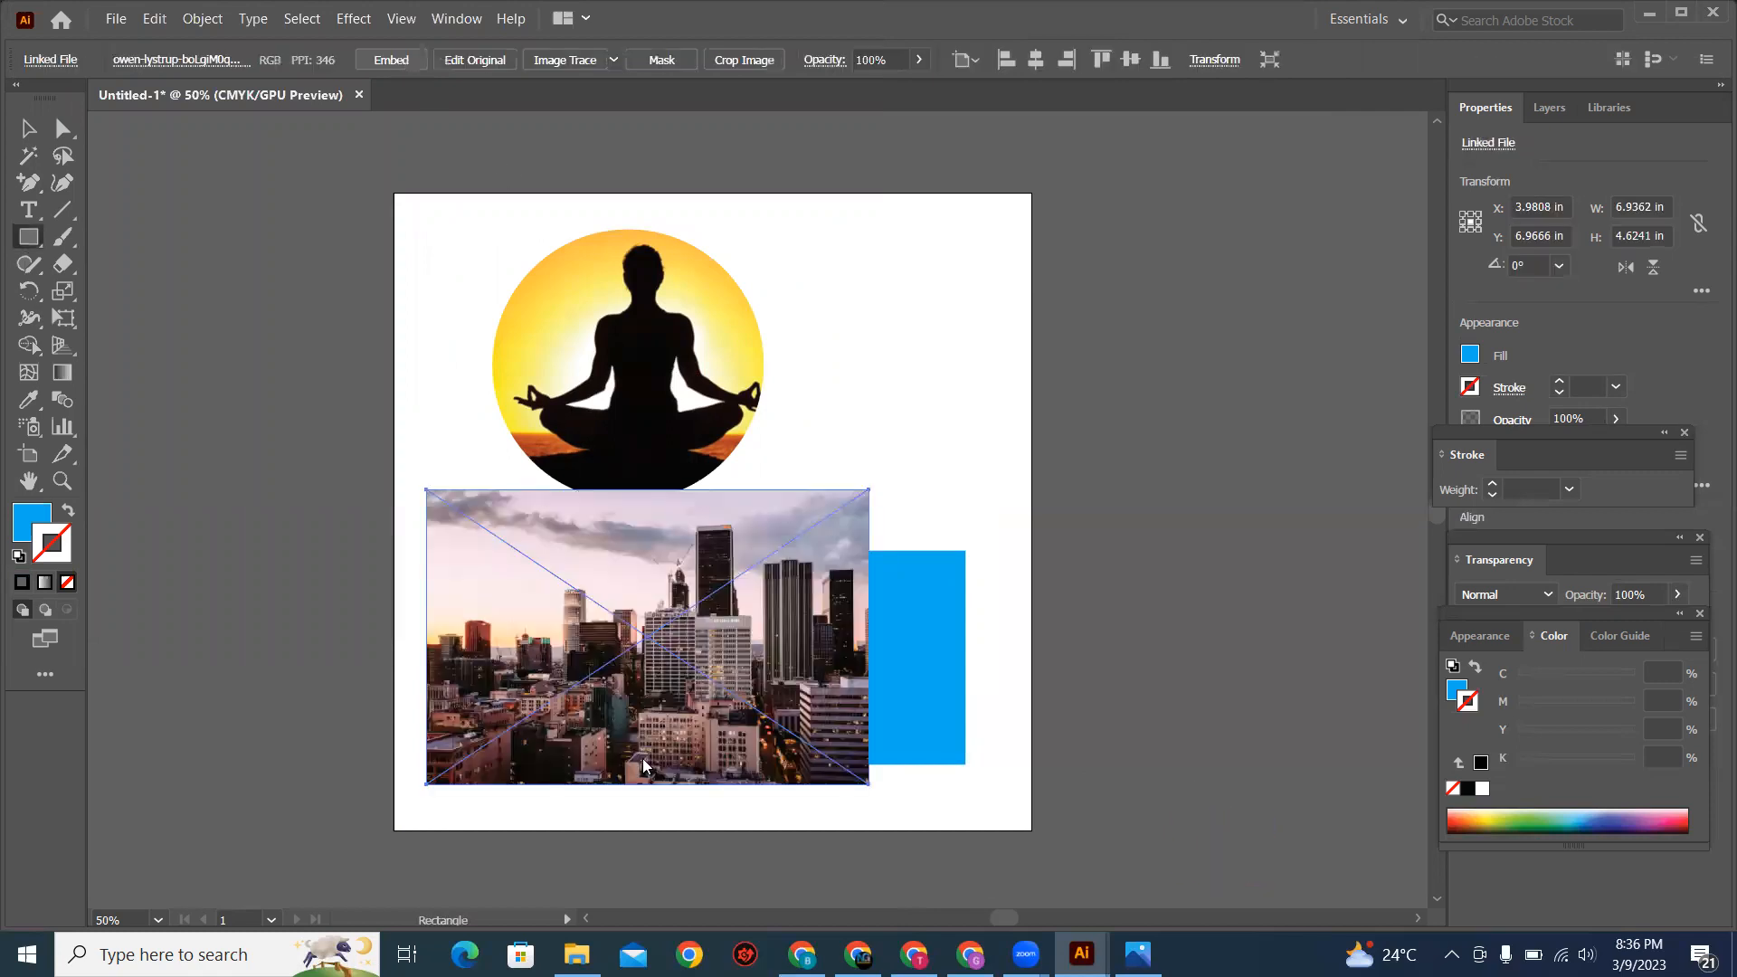
# Step: Bring the large blue rectangle to the front, over the city skyline photo
pyautogui.moveTo(695, 669); pyautogui.dragTo(700, 671)
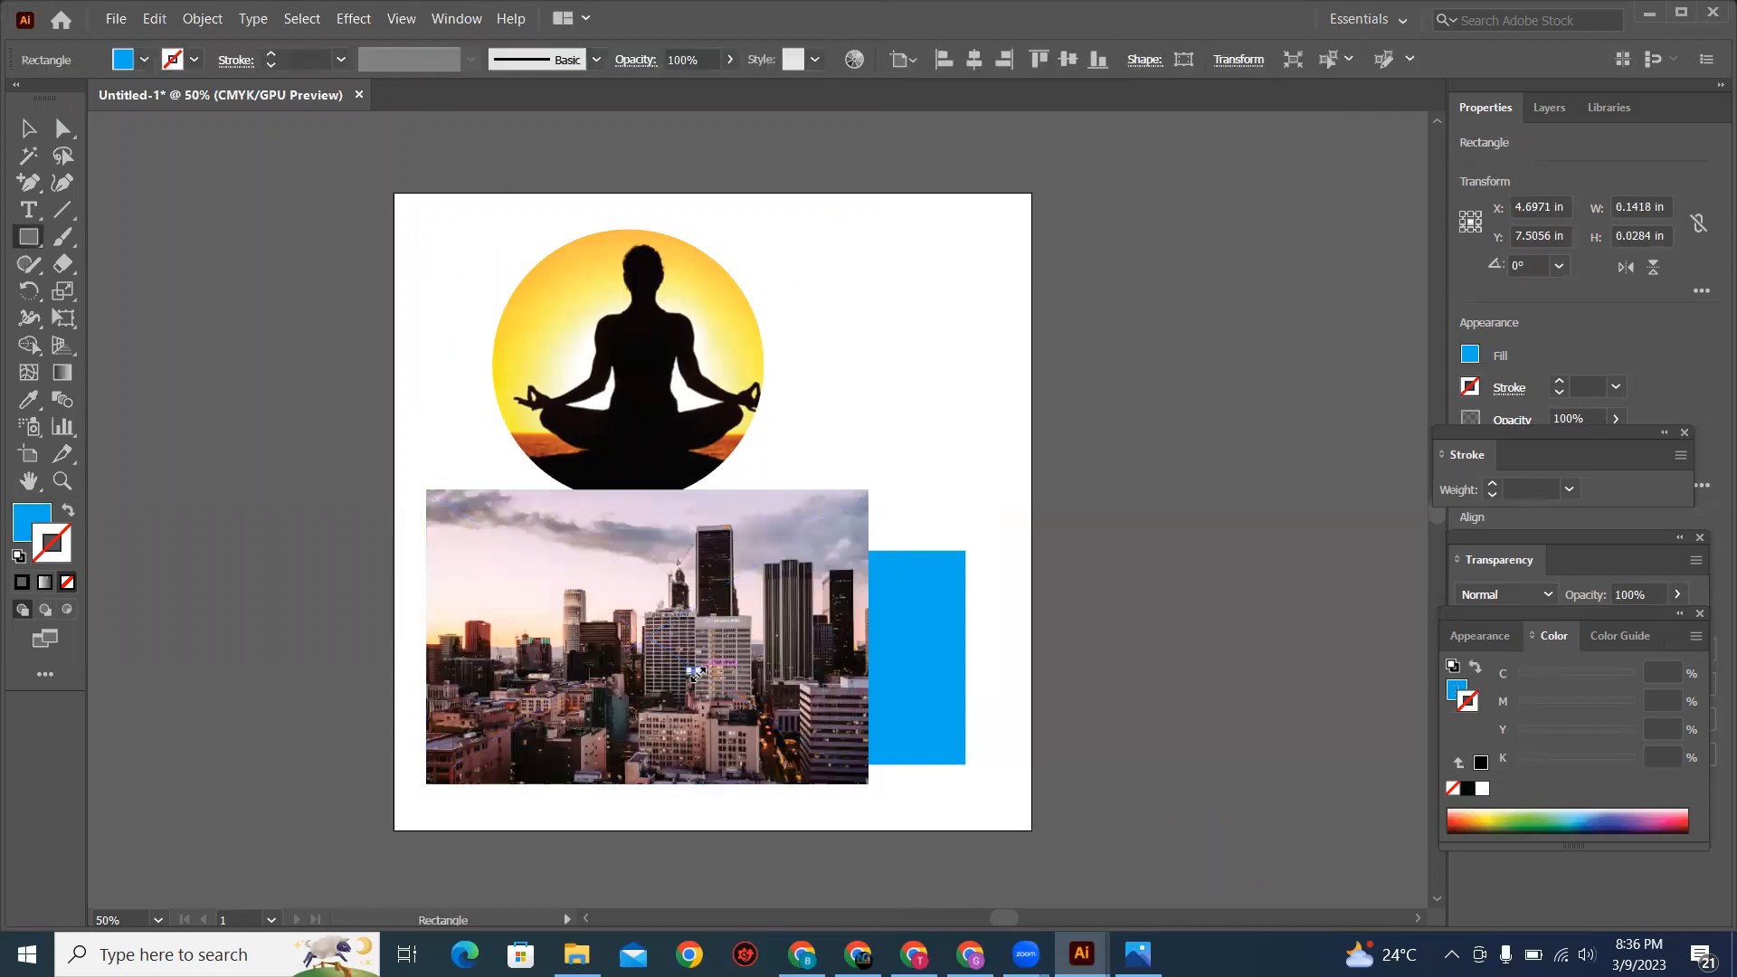
pyautogui.press('v')
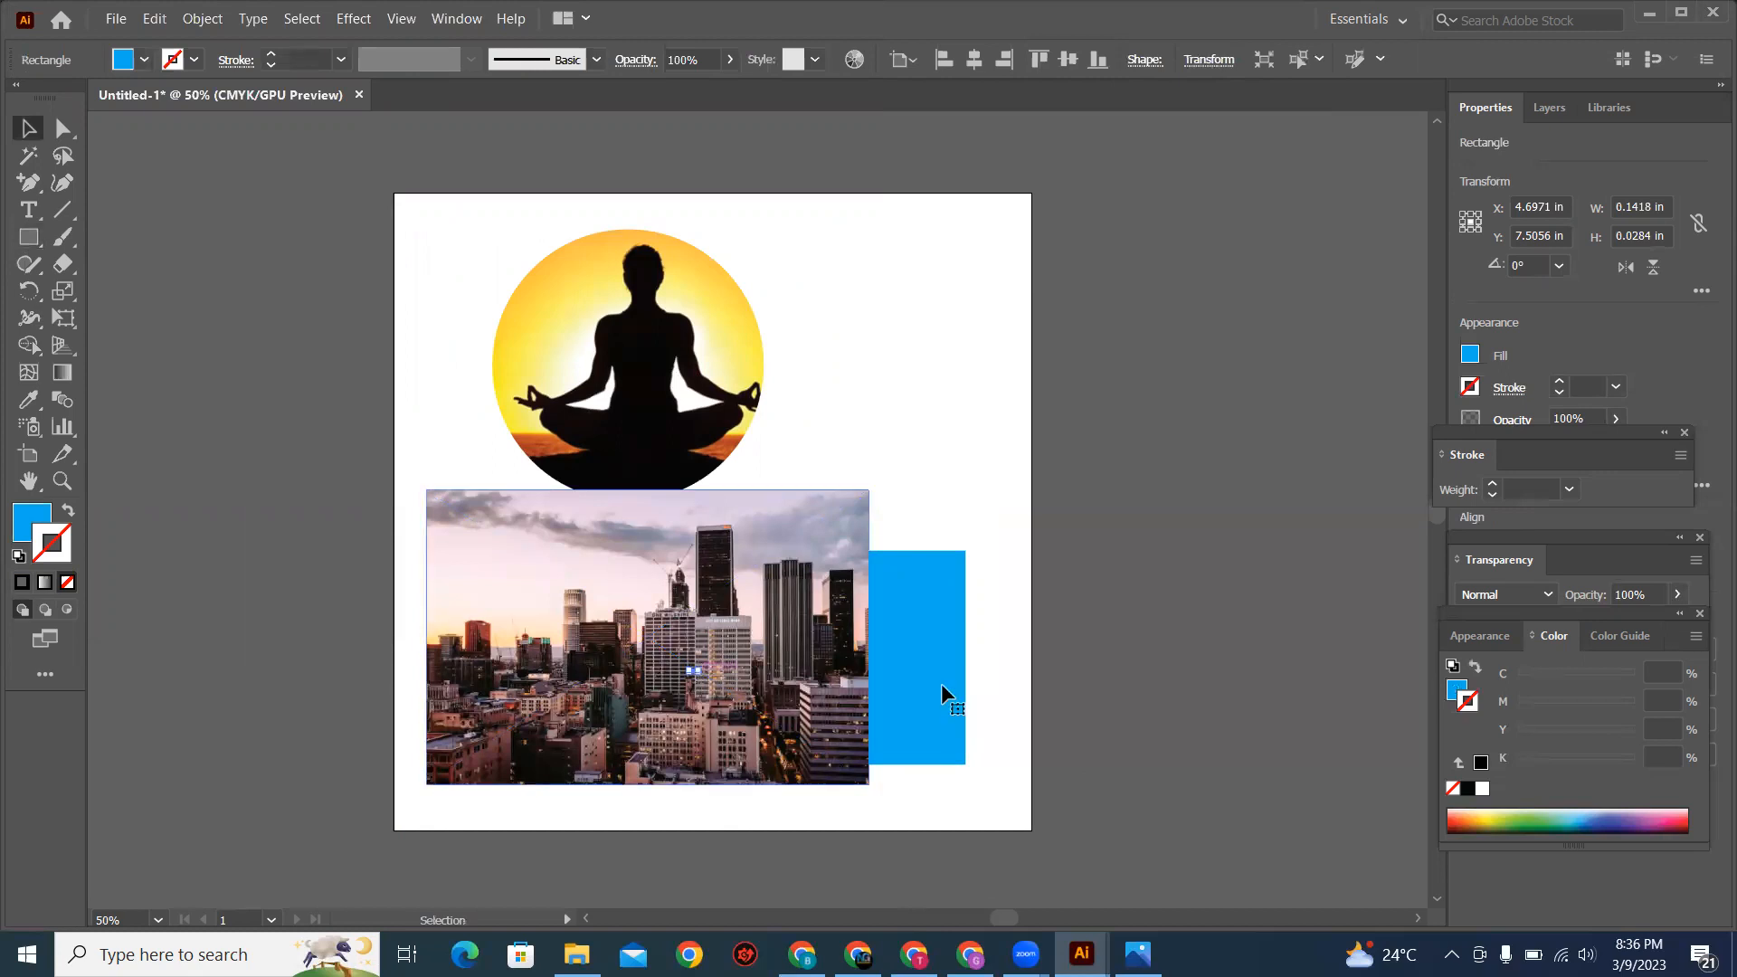
pyautogui.click(941, 686)
pyautogui.rightClick(942, 687)
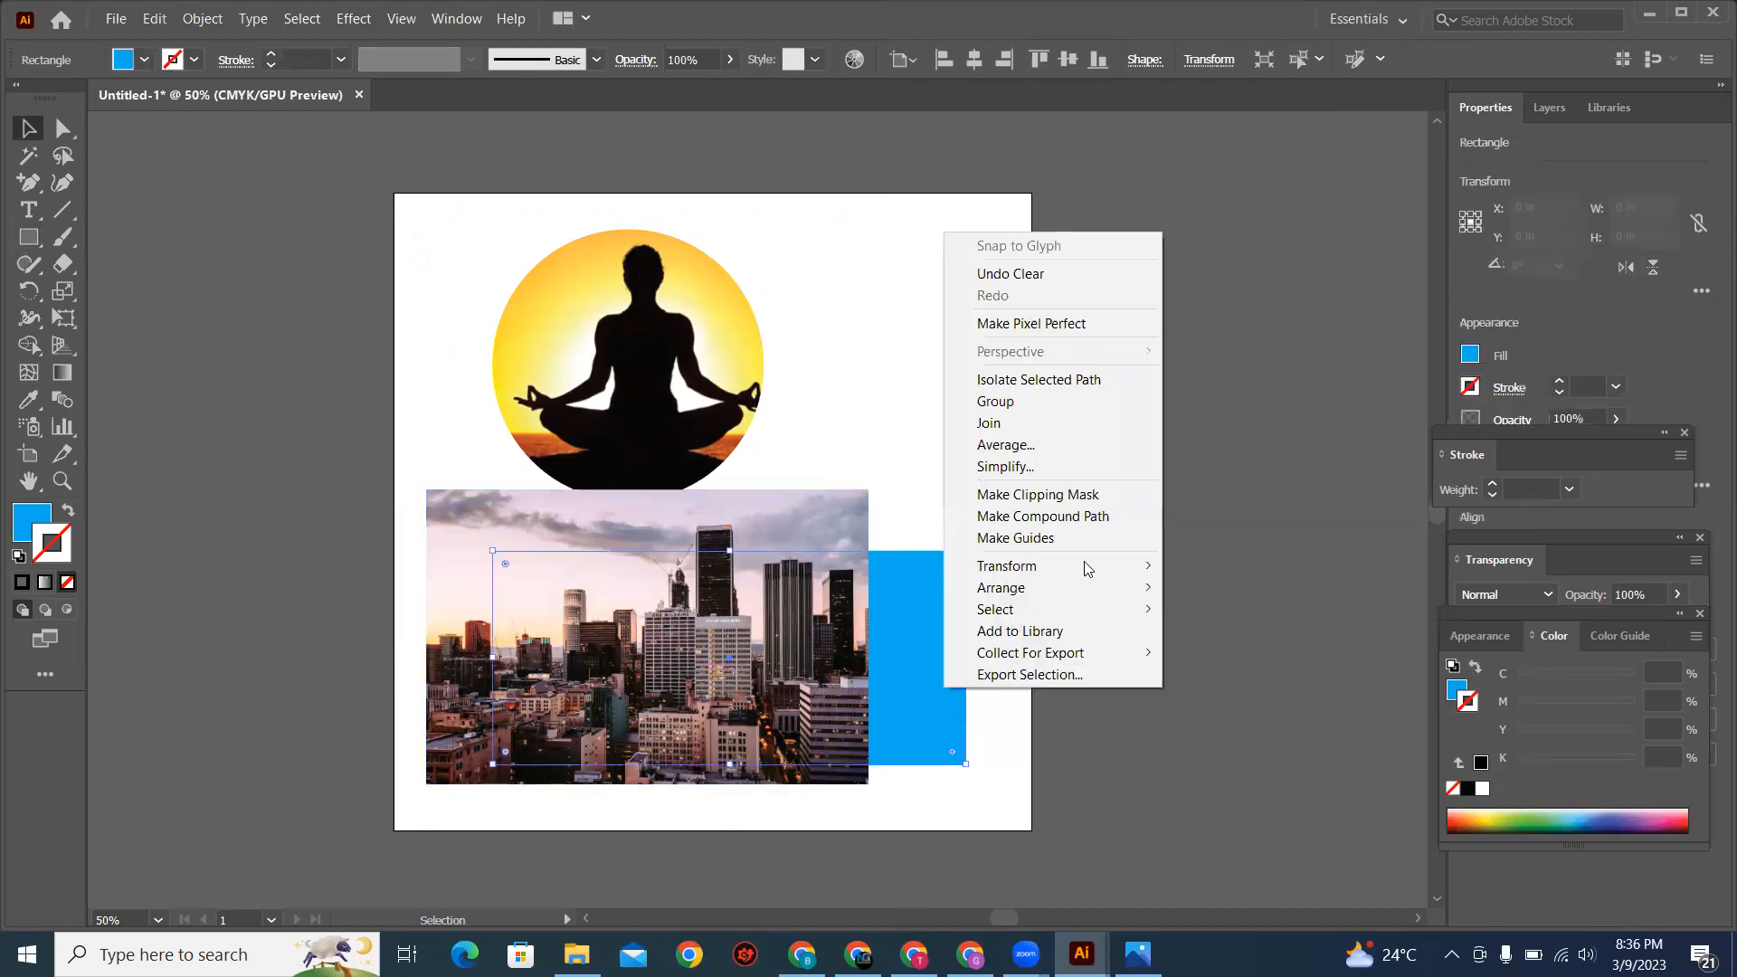
pyautogui.moveTo(1089, 597)
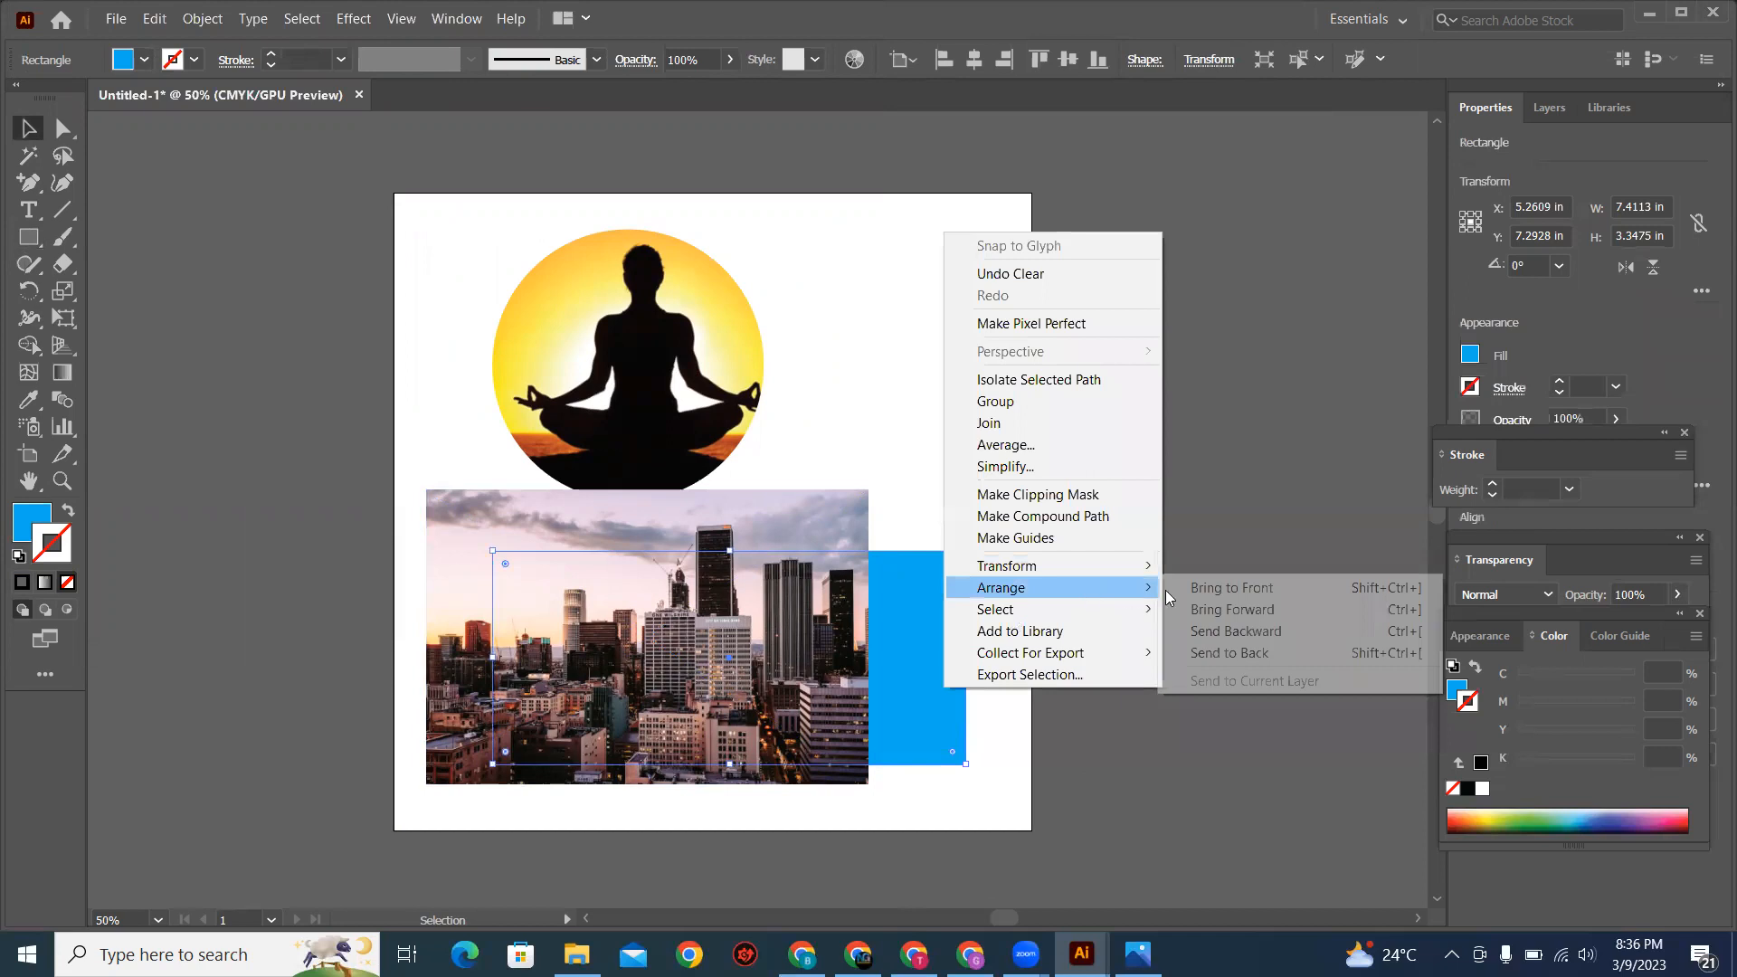
pyautogui.click(1203, 589)
# Step: Enlarge the blue rectangle to about 8.55 in wide and 4.95 in high so it covers the city photo
pyautogui.moveTo(765, 670); pyautogui.dragTo(941, 806)
pyautogui.hotkey('ctrl', 'shift', 'a')
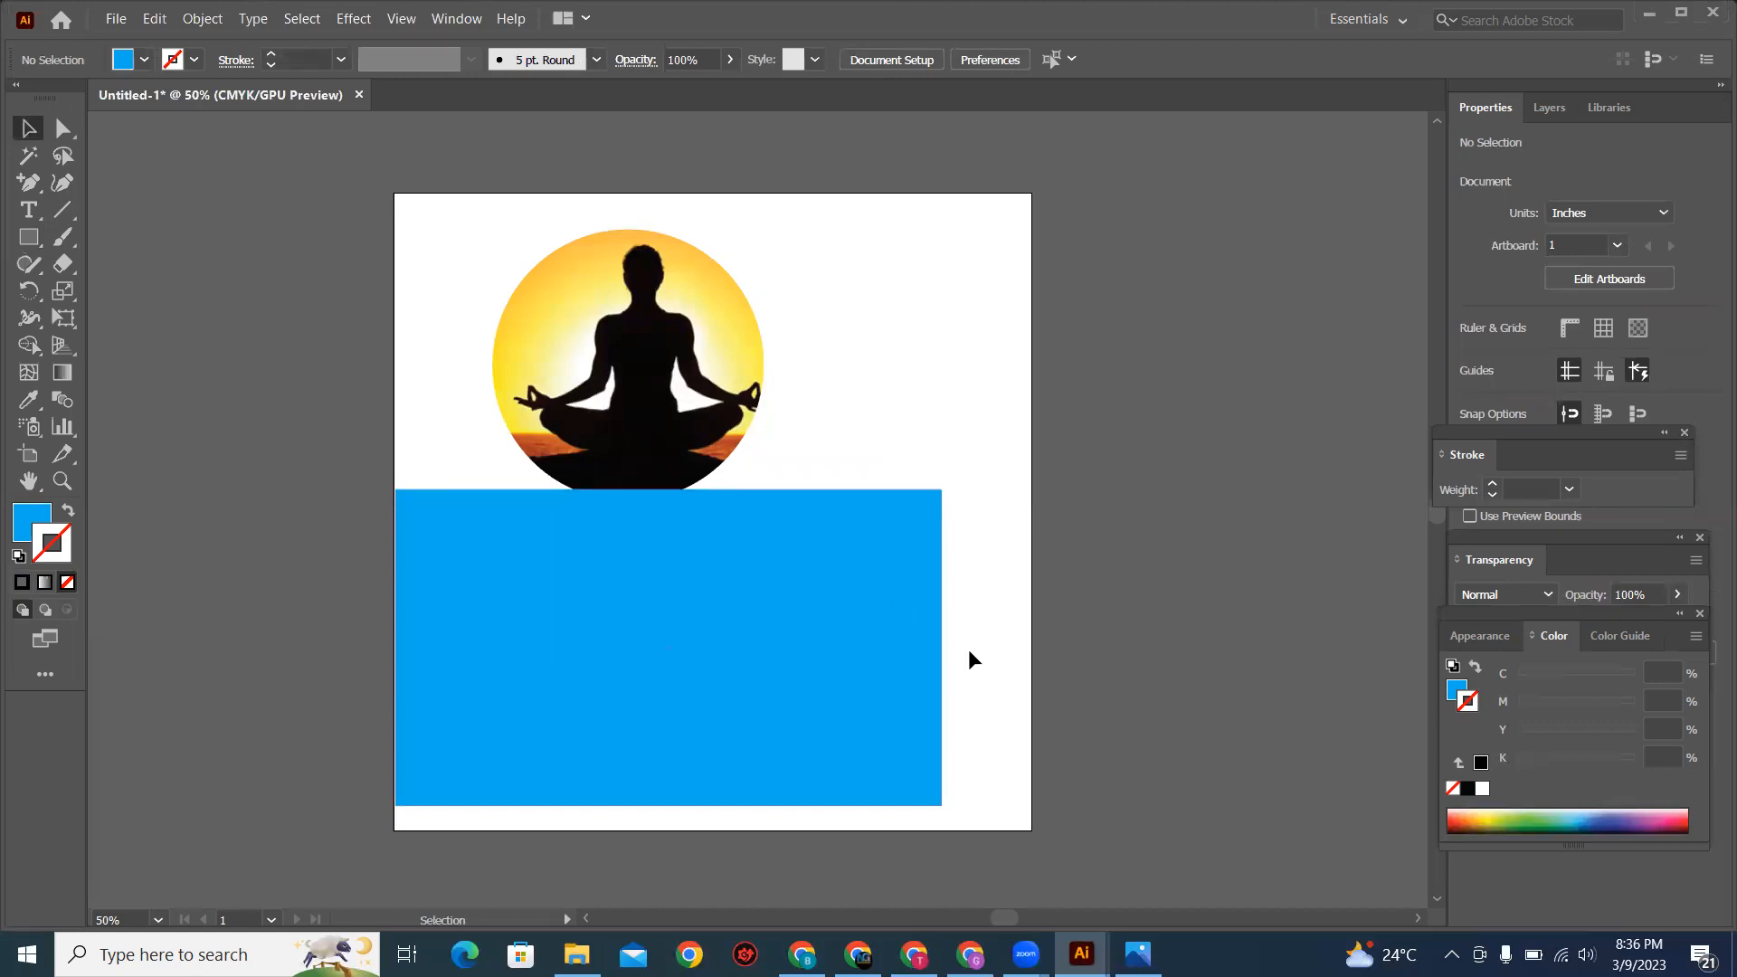
pyautogui.click(820, 649)
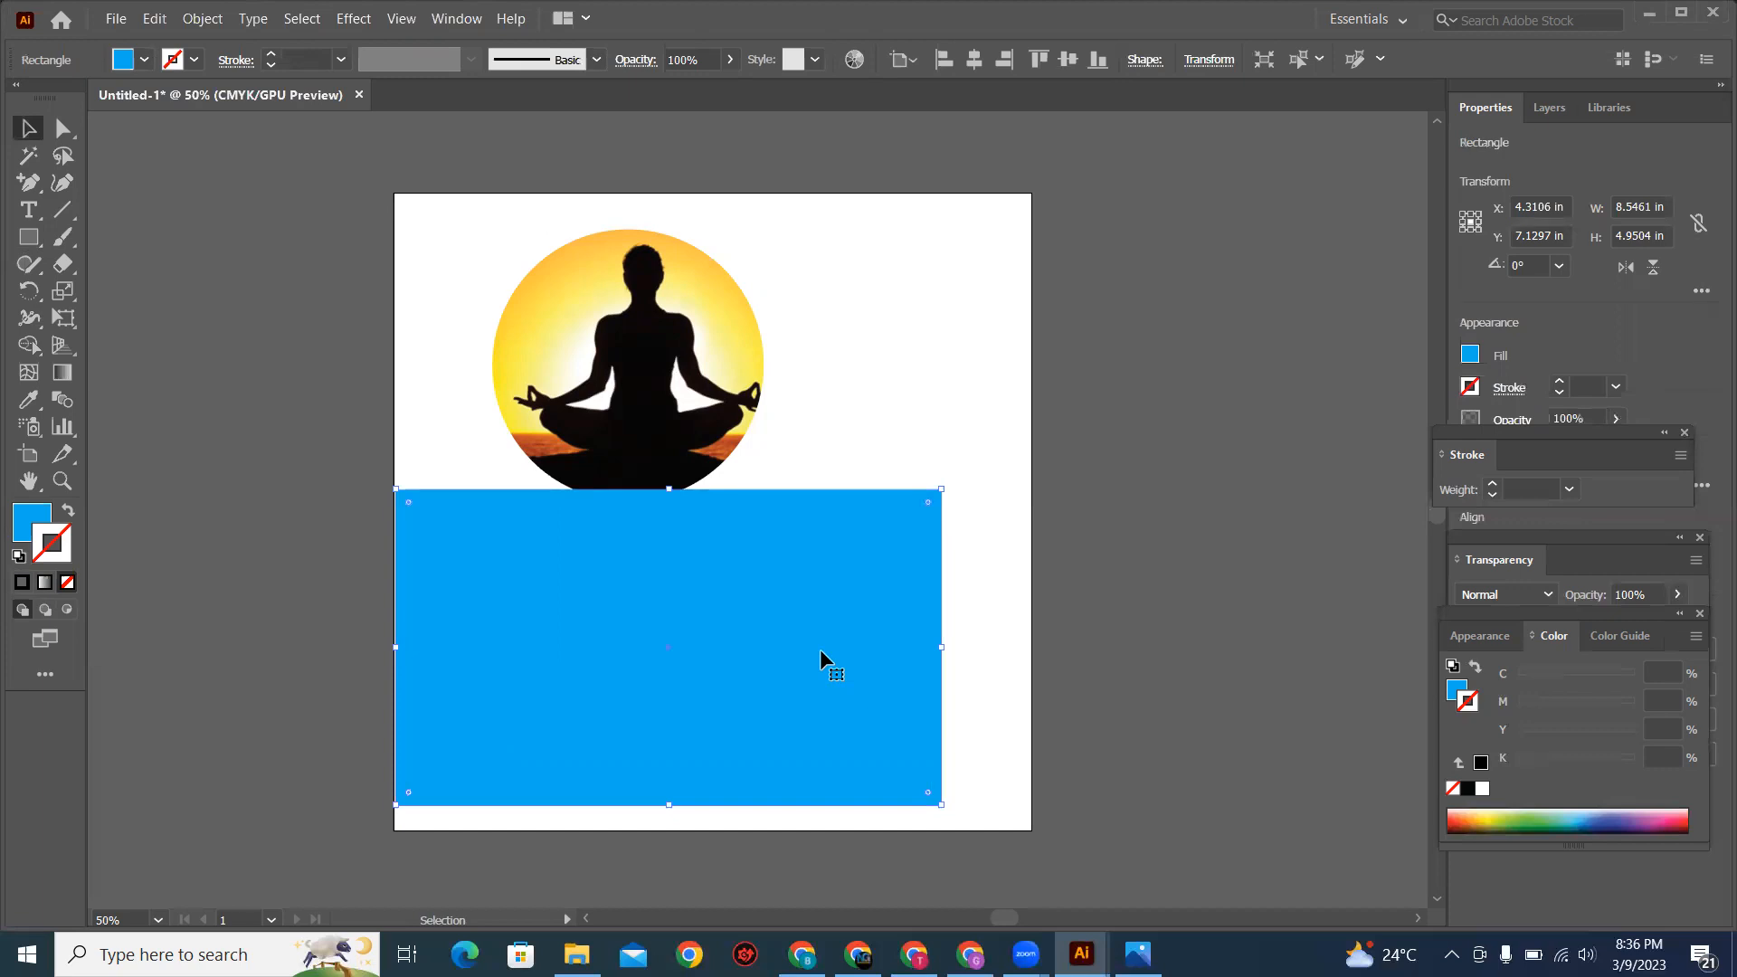
# Step: Move the masked meditation image up, clear of the blue rectangle, and select the rectangle
pyautogui.moveTo(674, 402); pyautogui.dragTo(658, 344)
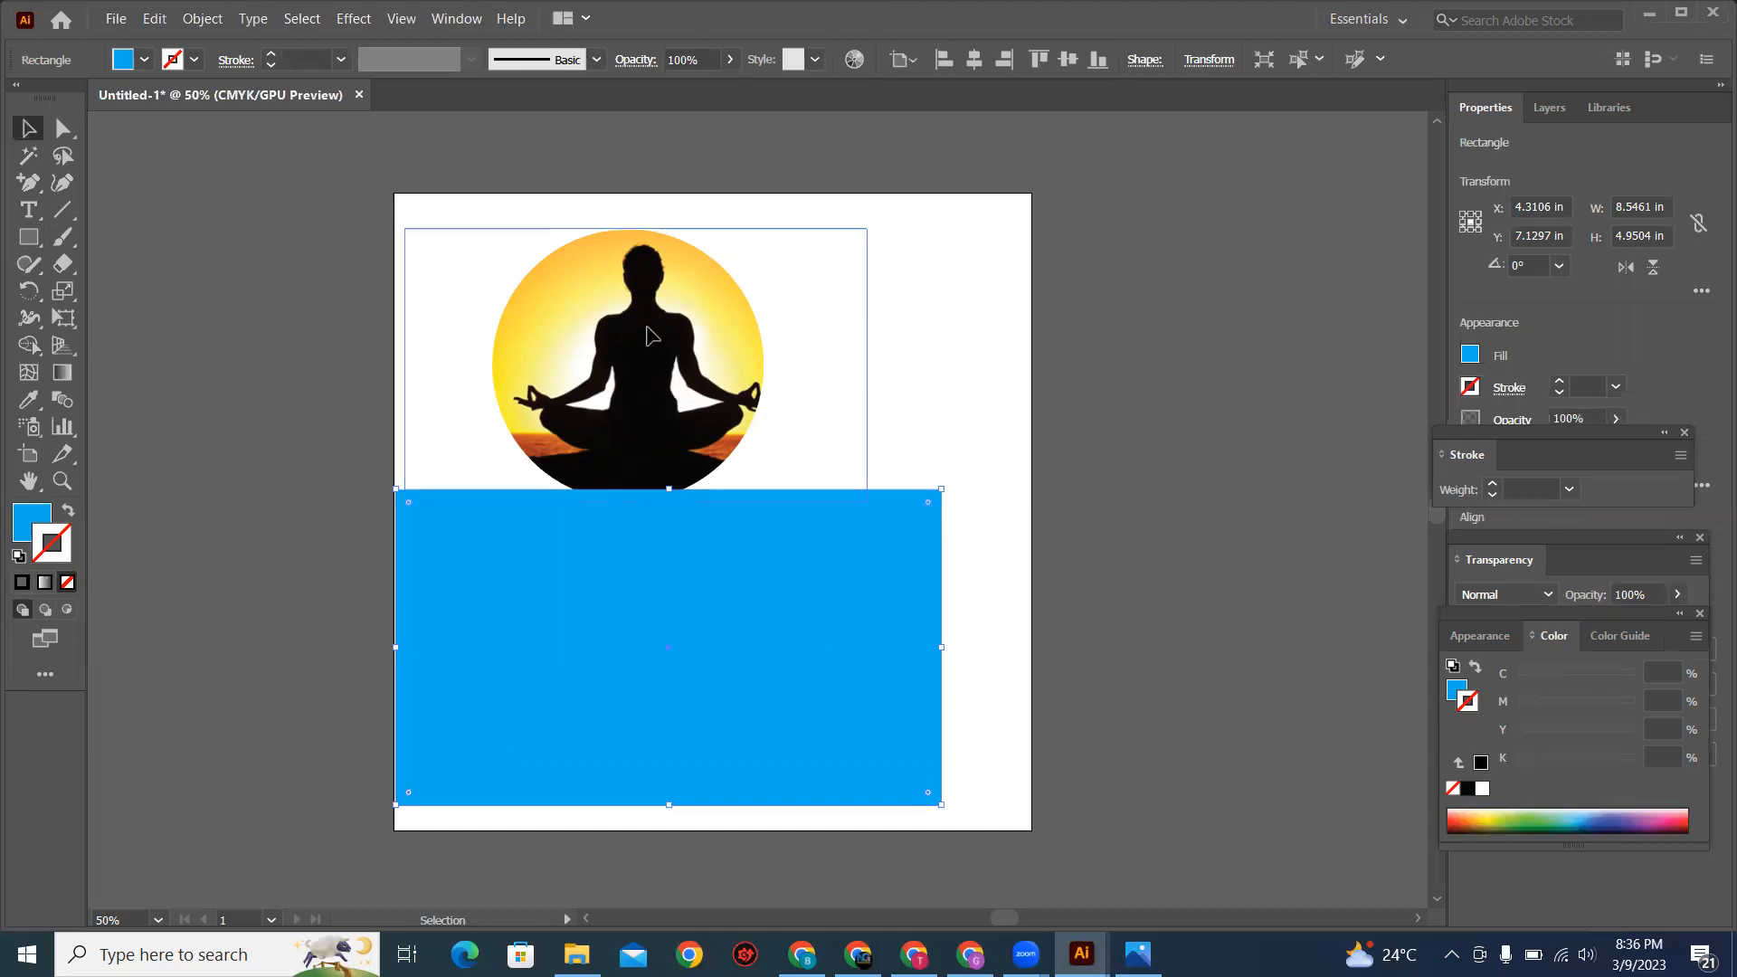
pyautogui.click(925, 399)
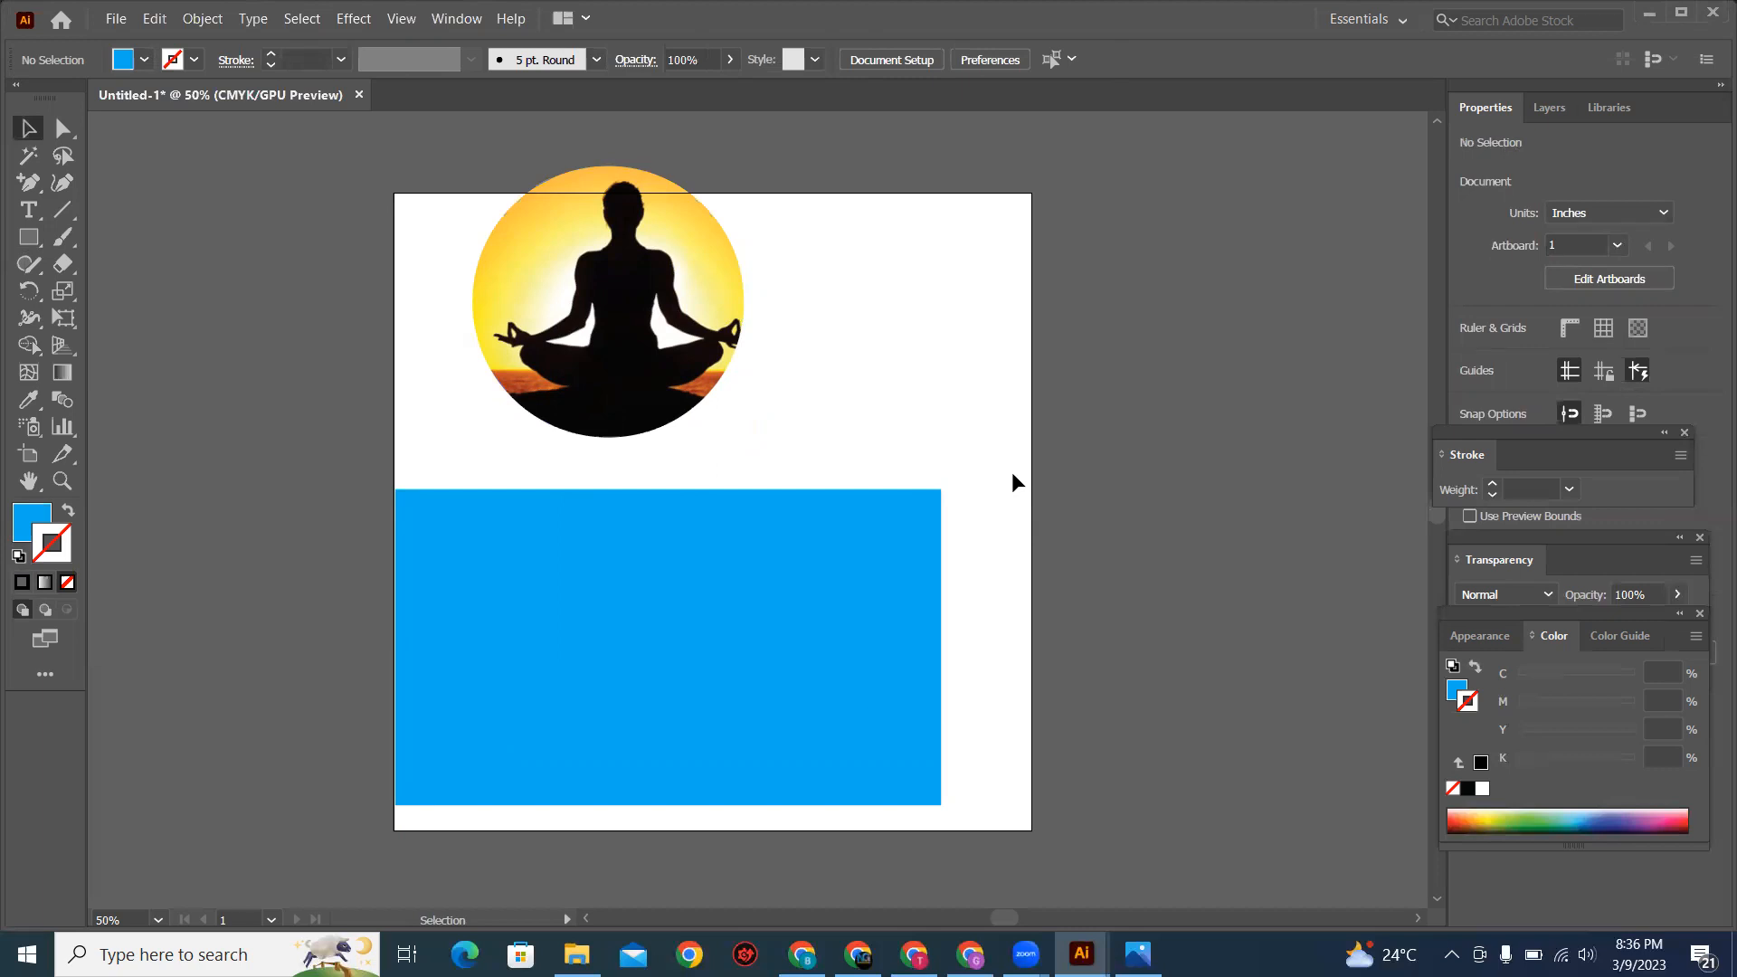
pyautogui.click(866, 654)
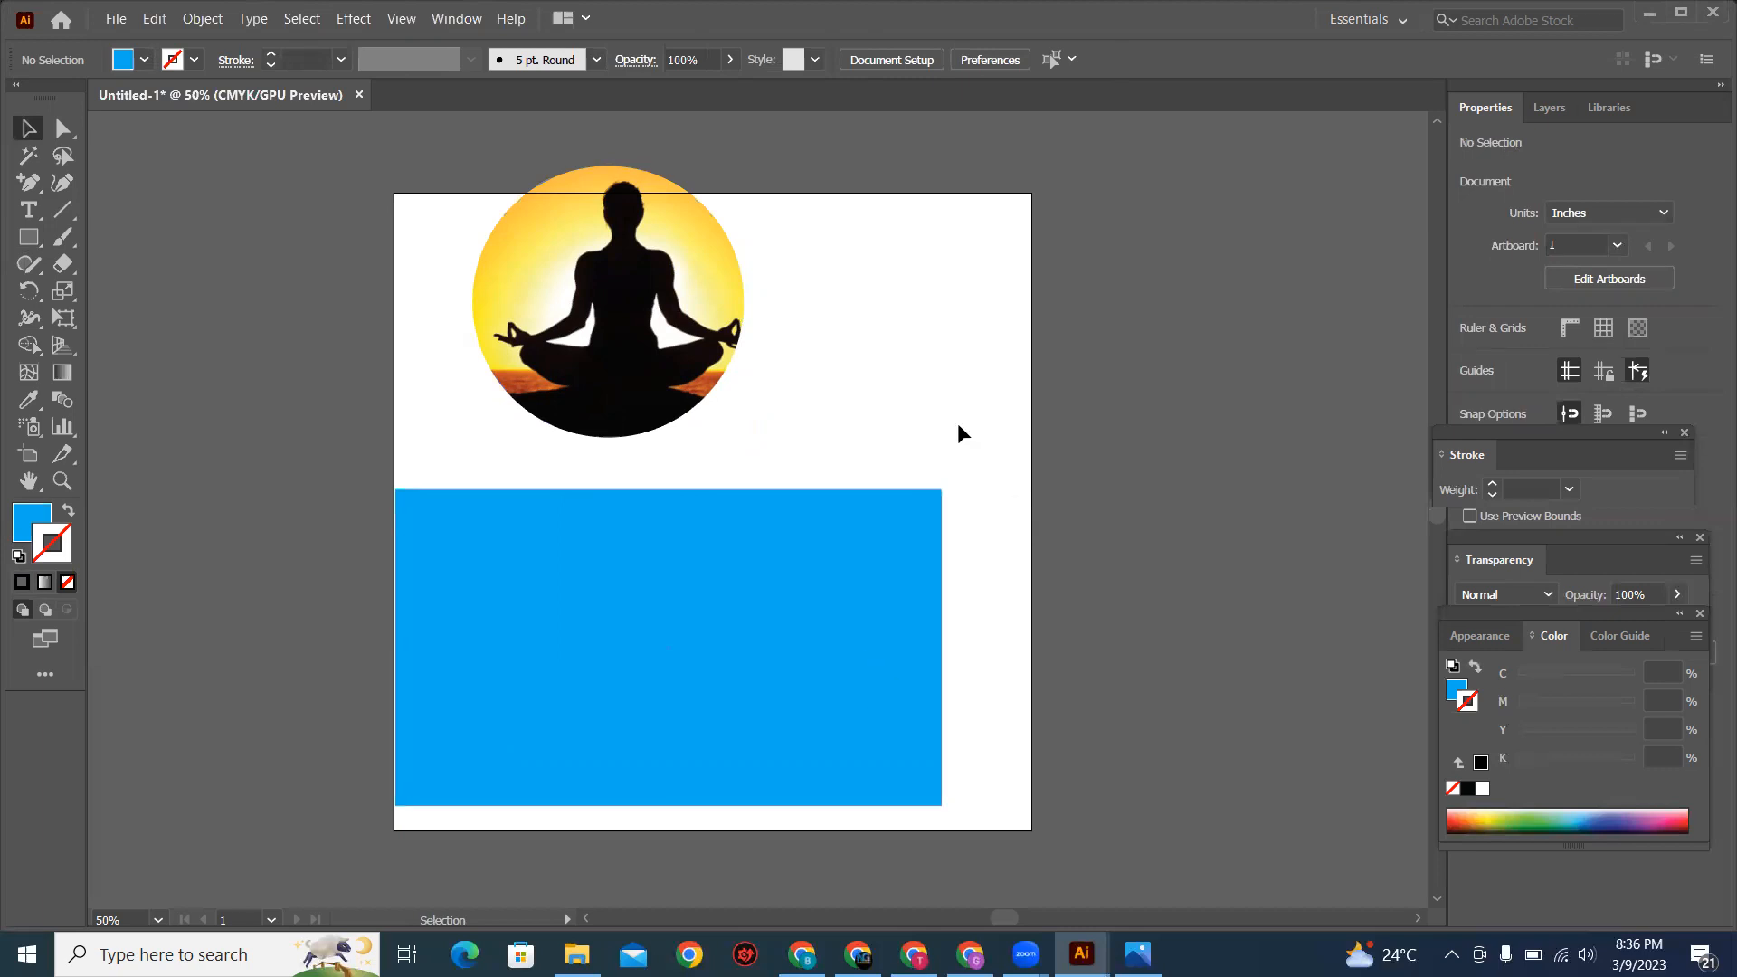
pyautogui.click(954, 633)
pyautogui.click(852, 631)
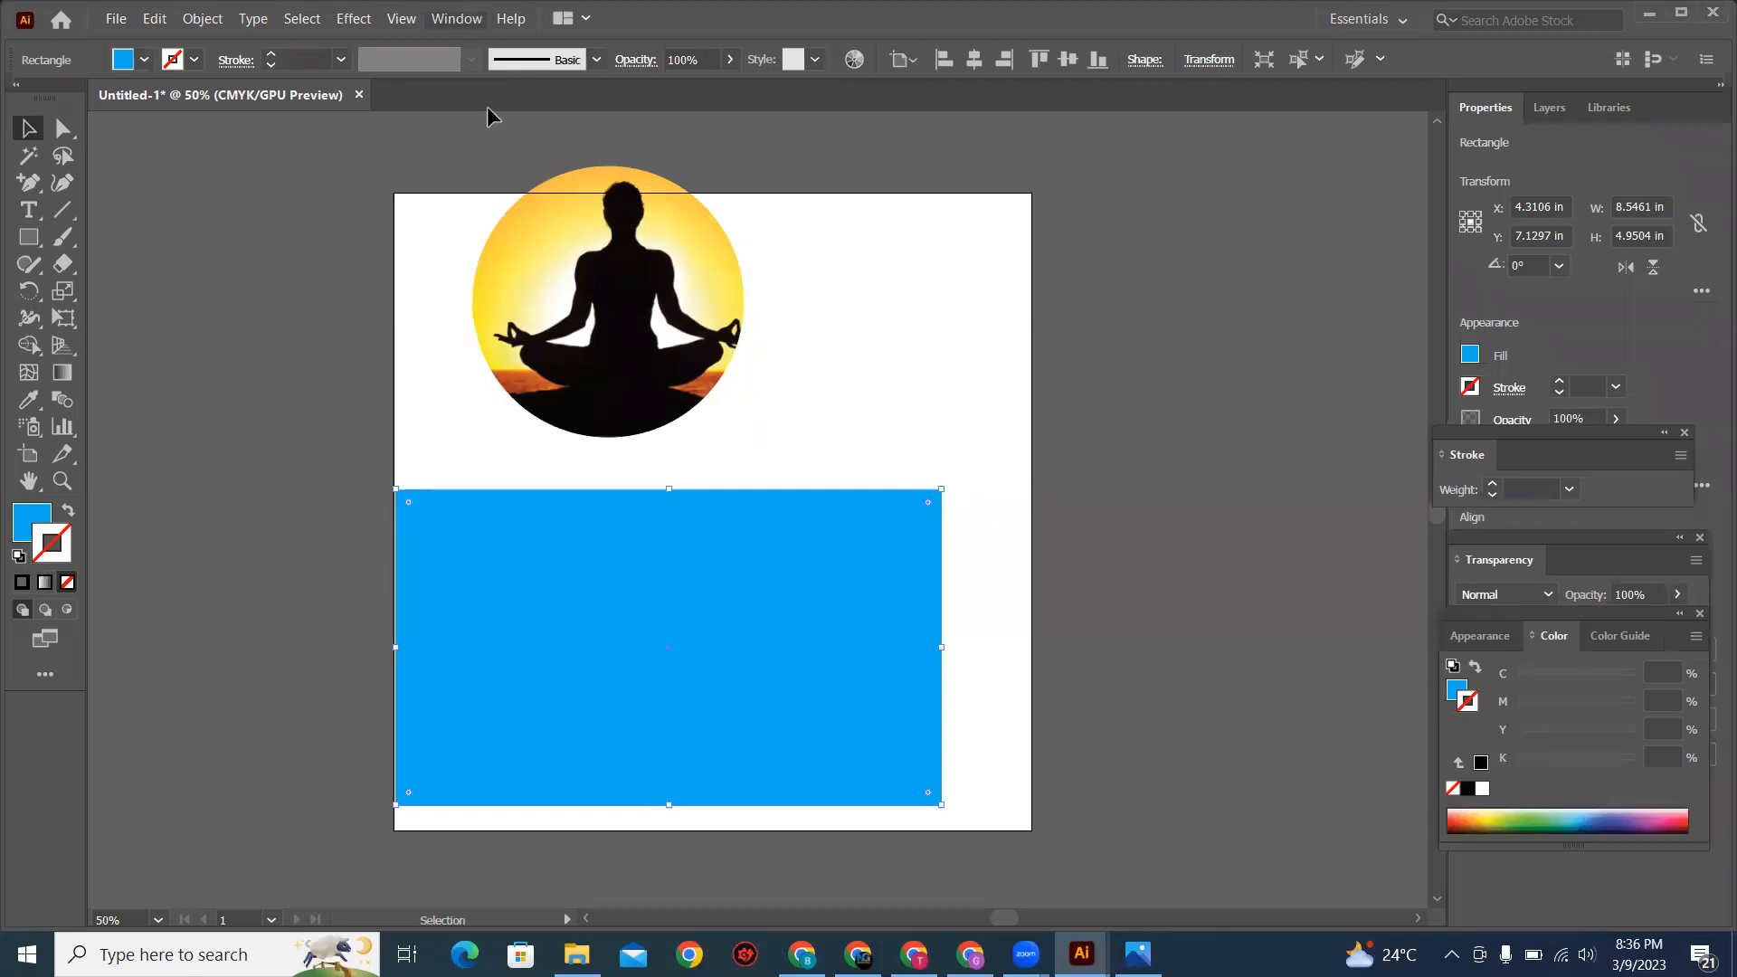
pyautogui.click(456, 18)
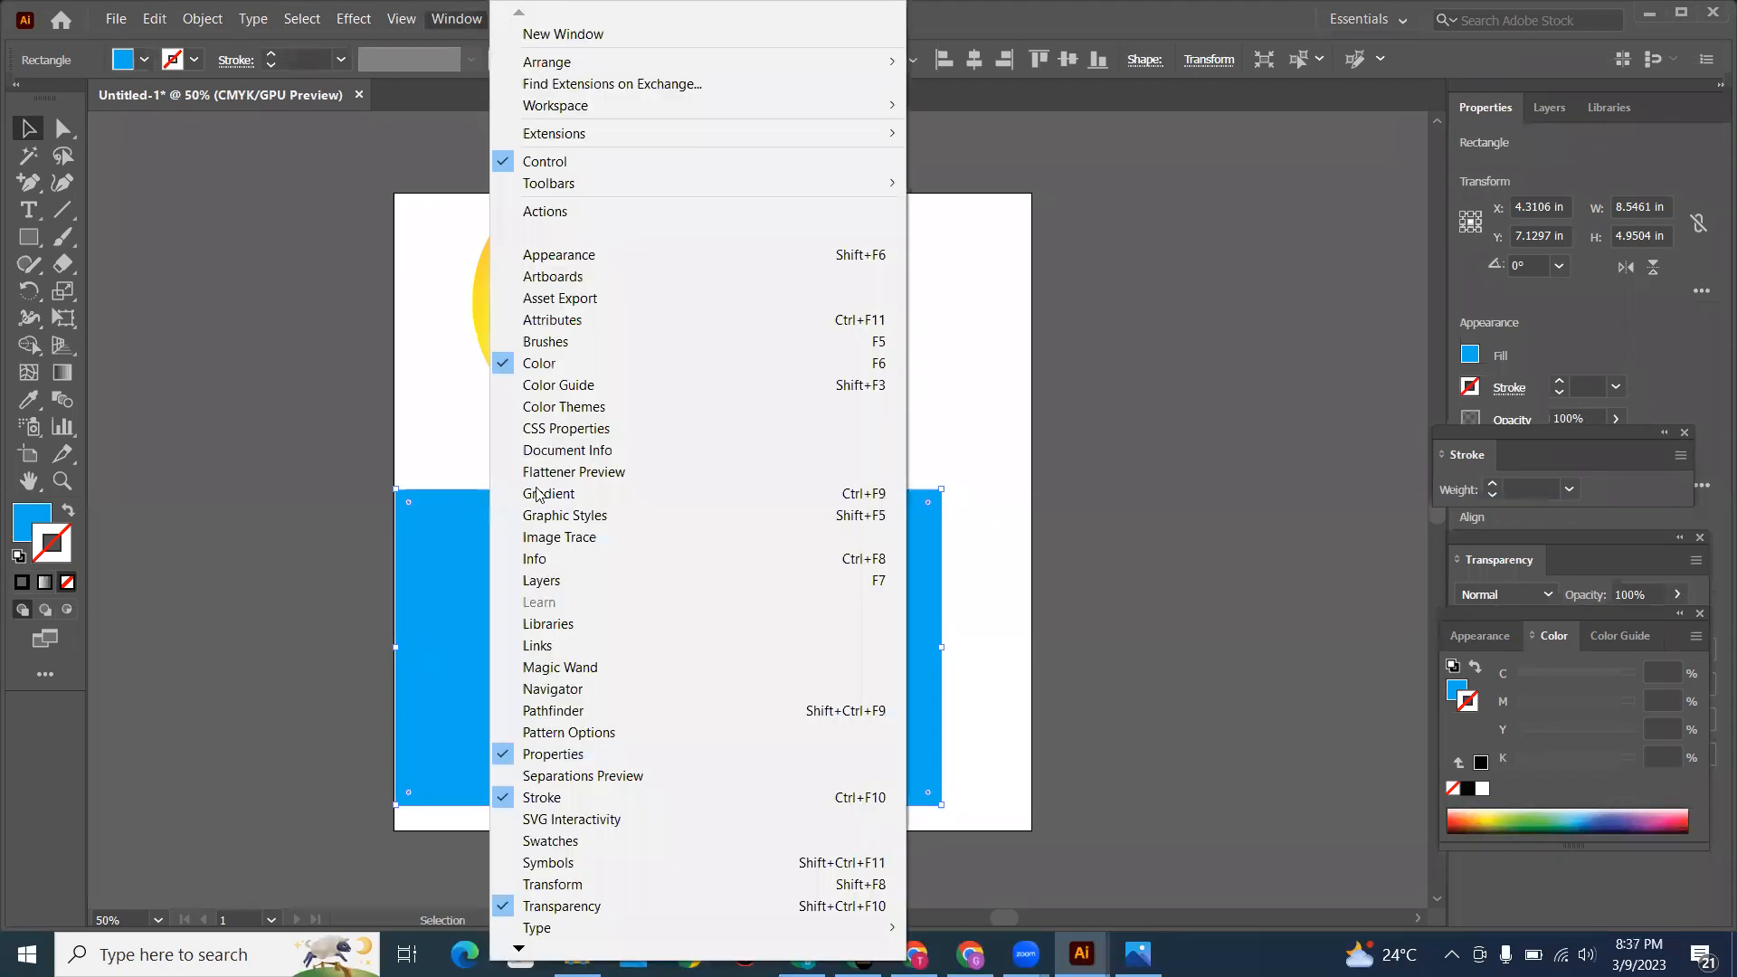
pyautogui.click(536, 910)
pyautogui.click(458, 19)
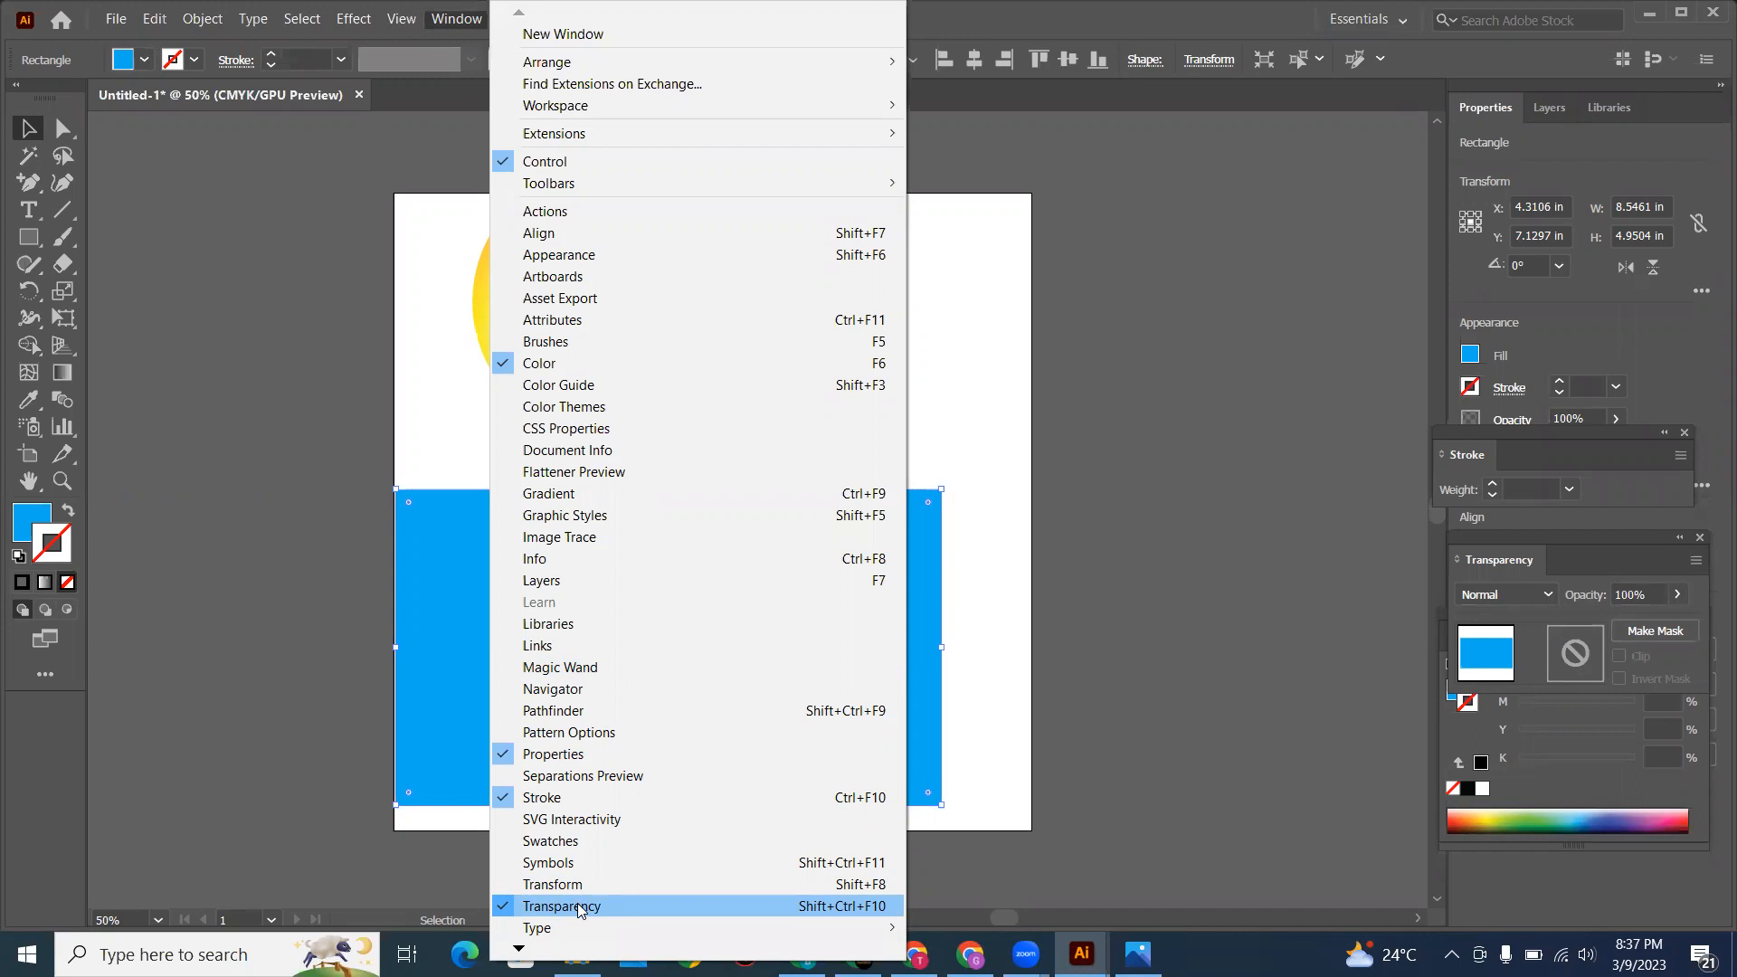
pyautogui.click(577, 906)
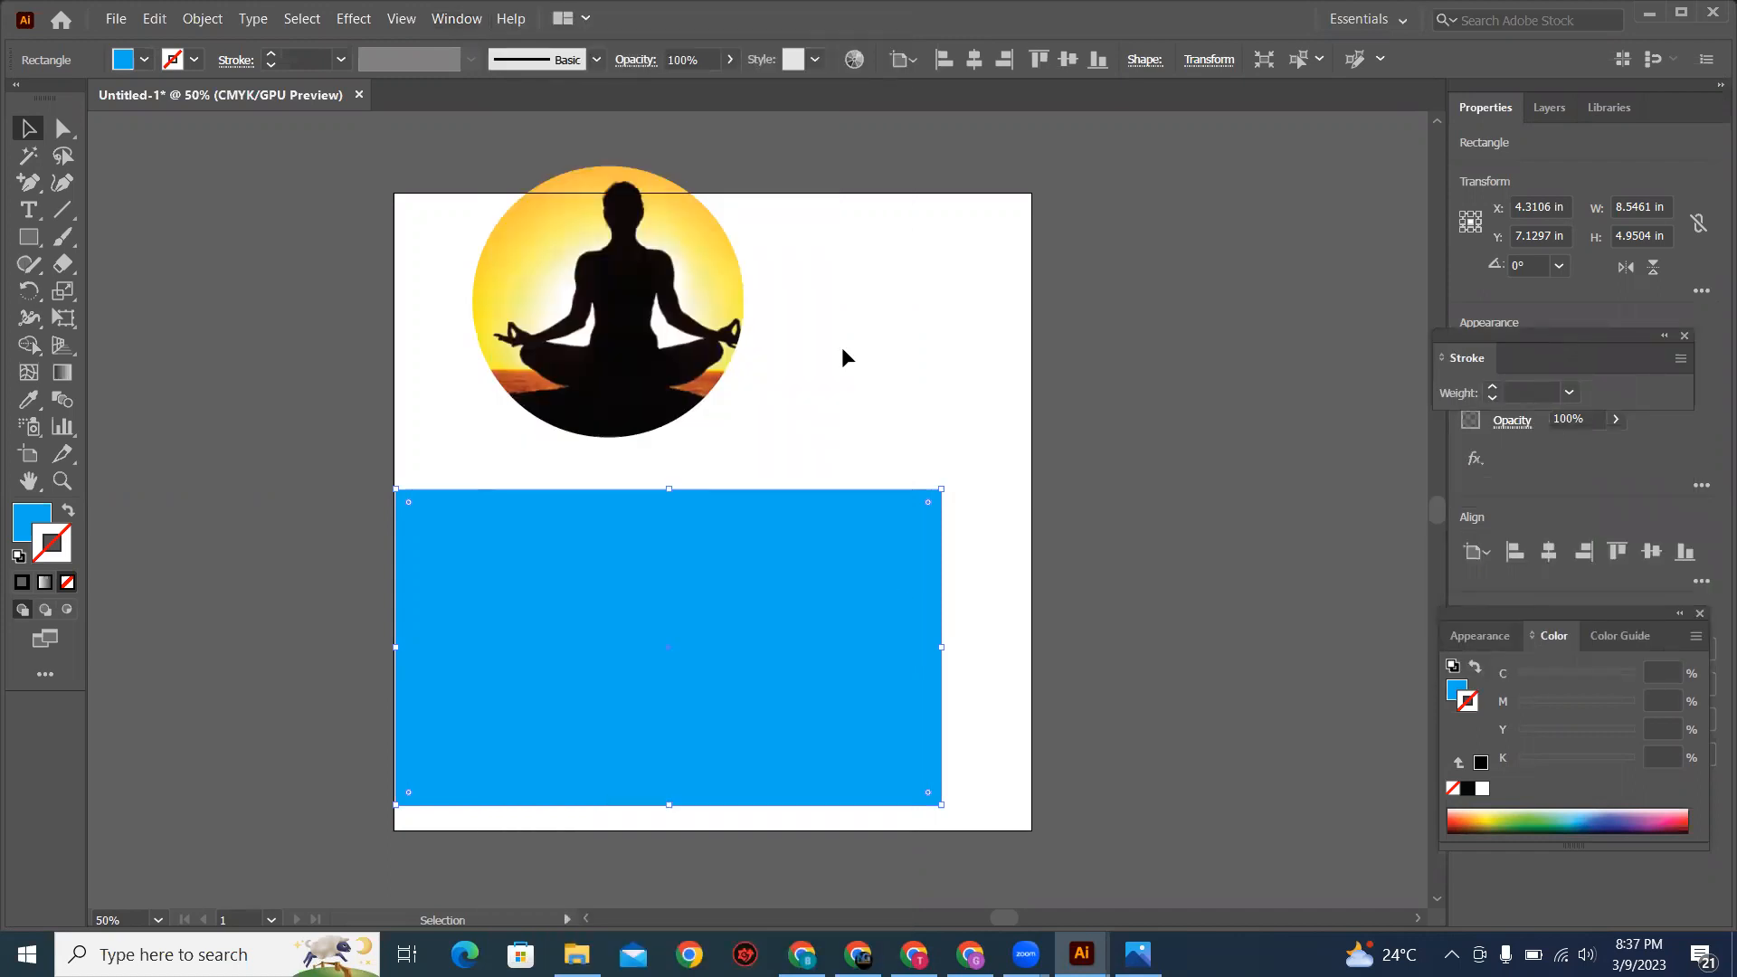
pyautogui.moveTo(878, 562); pyautogui.dragTo(873, 569)
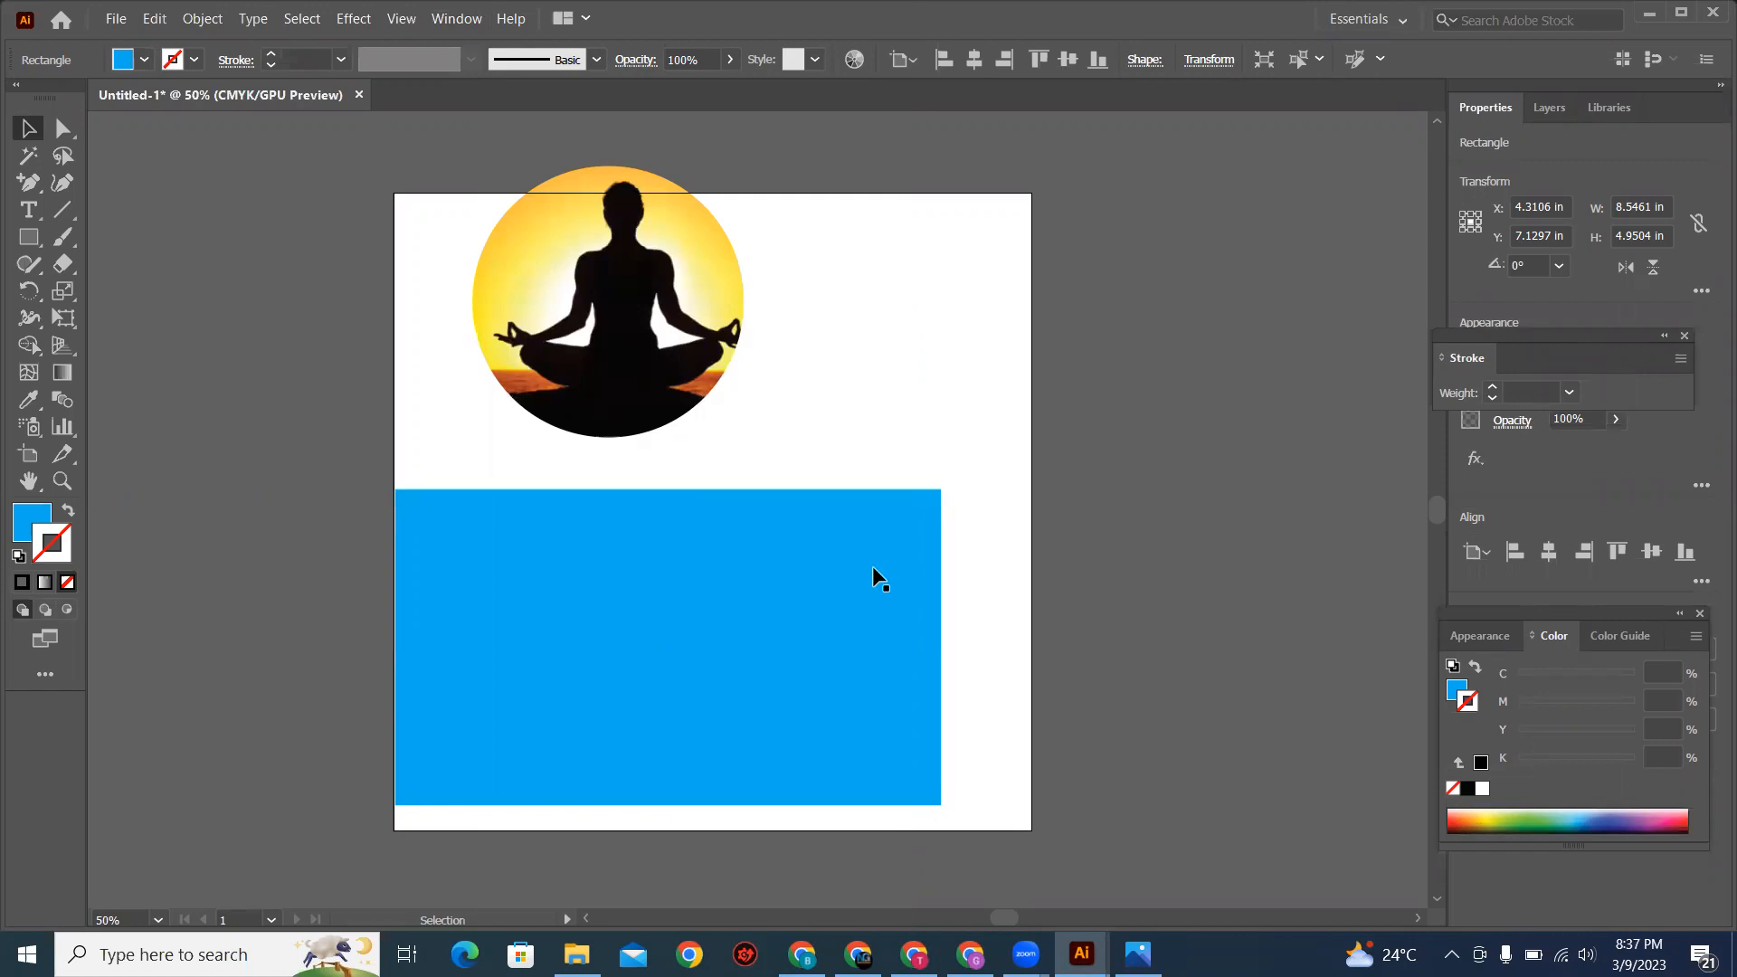
pyautogui.hotkey('ctrl', '2')
pyautogui.click(867, 561)
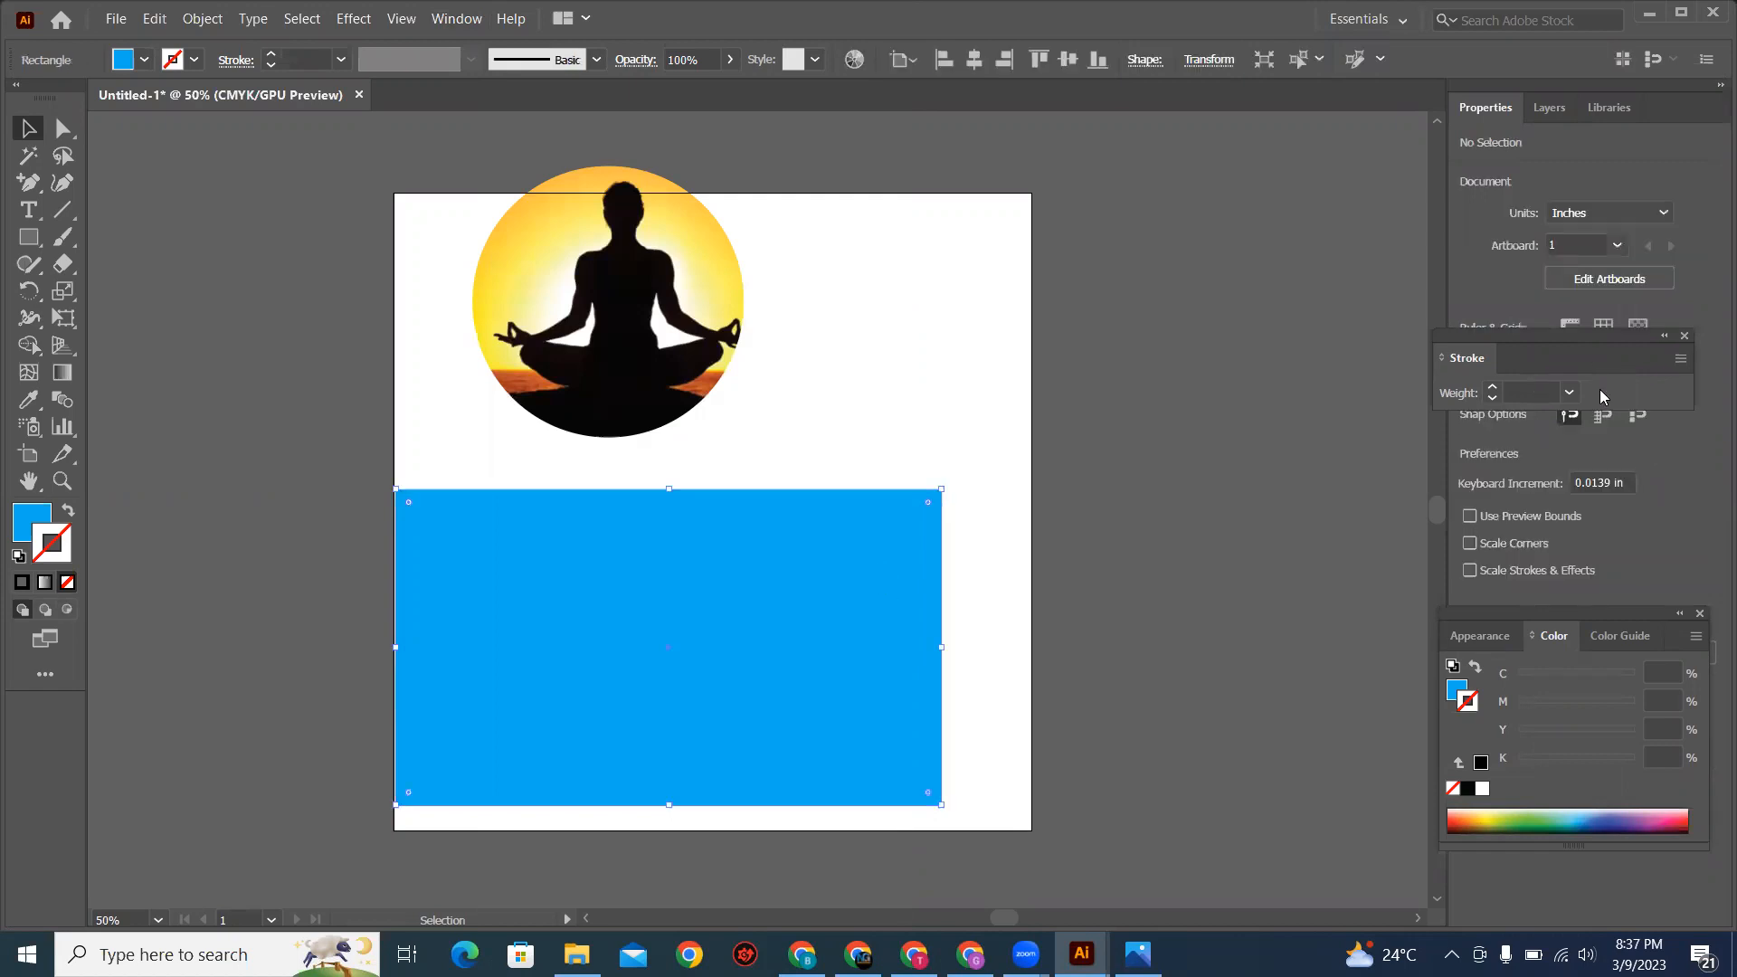
# Step: Move the Stroke panel up out of the way and show the Transparency panel beside the artboard
pyautogui.moveTo(1591, 348)
pyautogui.mouseDown()
pyautogui.moveTo(1567, 245)
pyautogui.moveTo(1539, 243)
pyautogui.mouseUp()
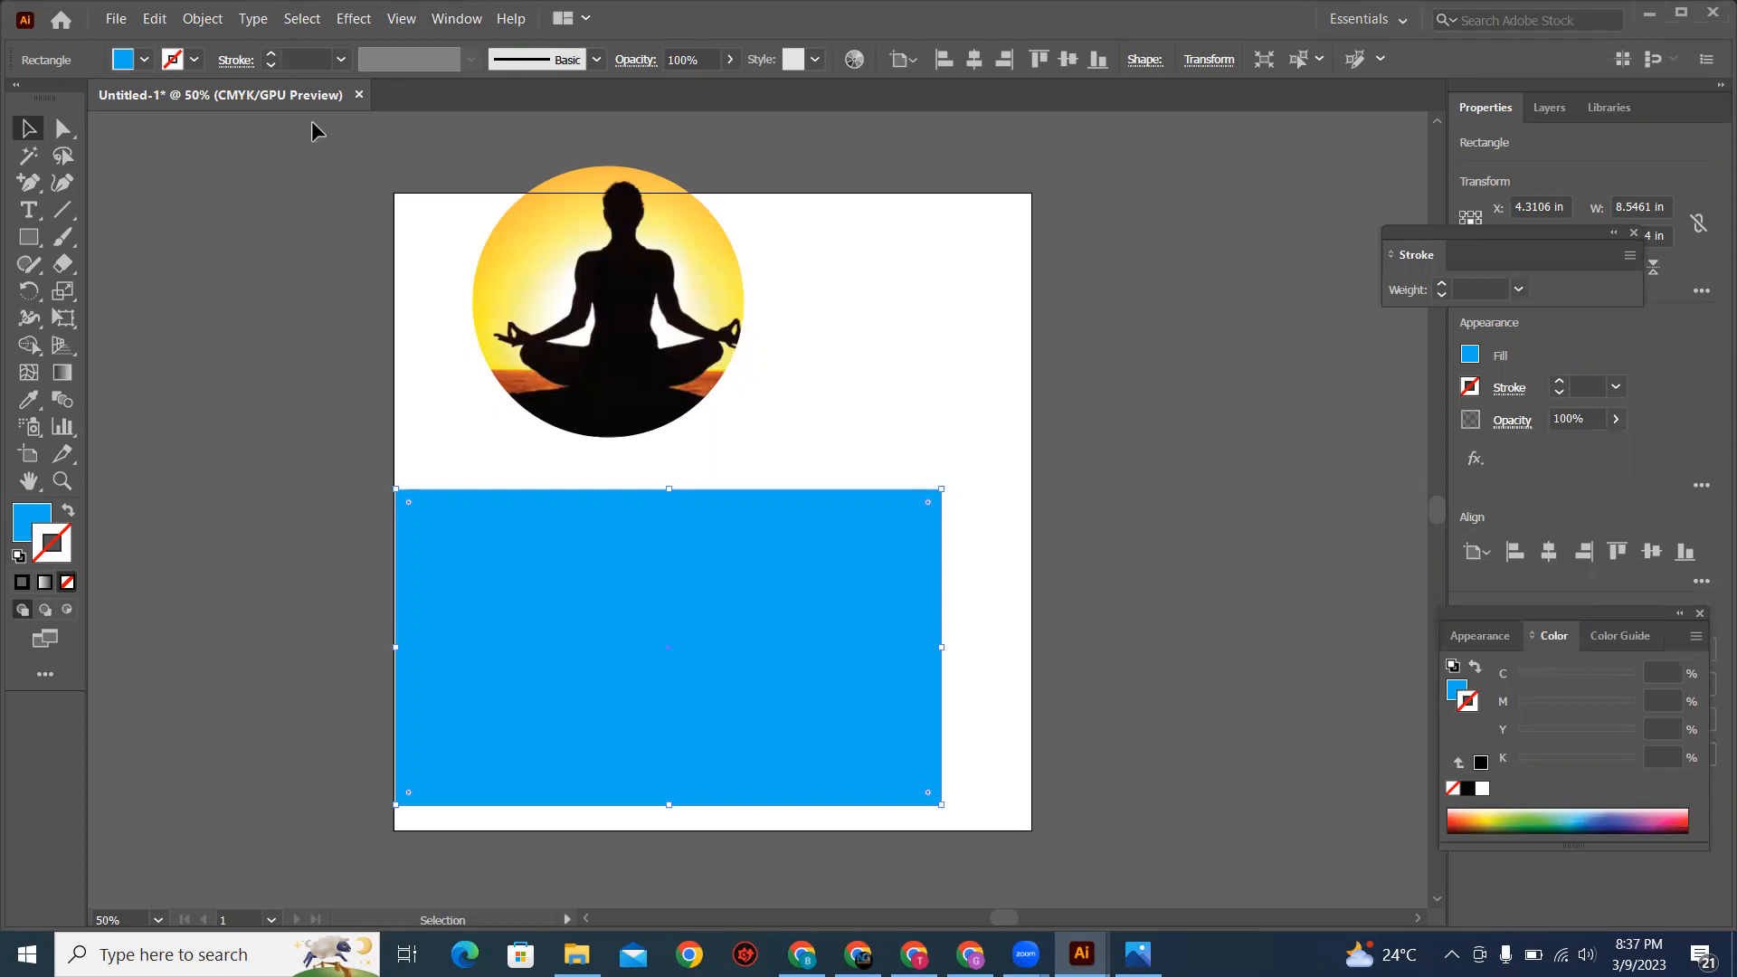
pyautogui.click(1126, 307)
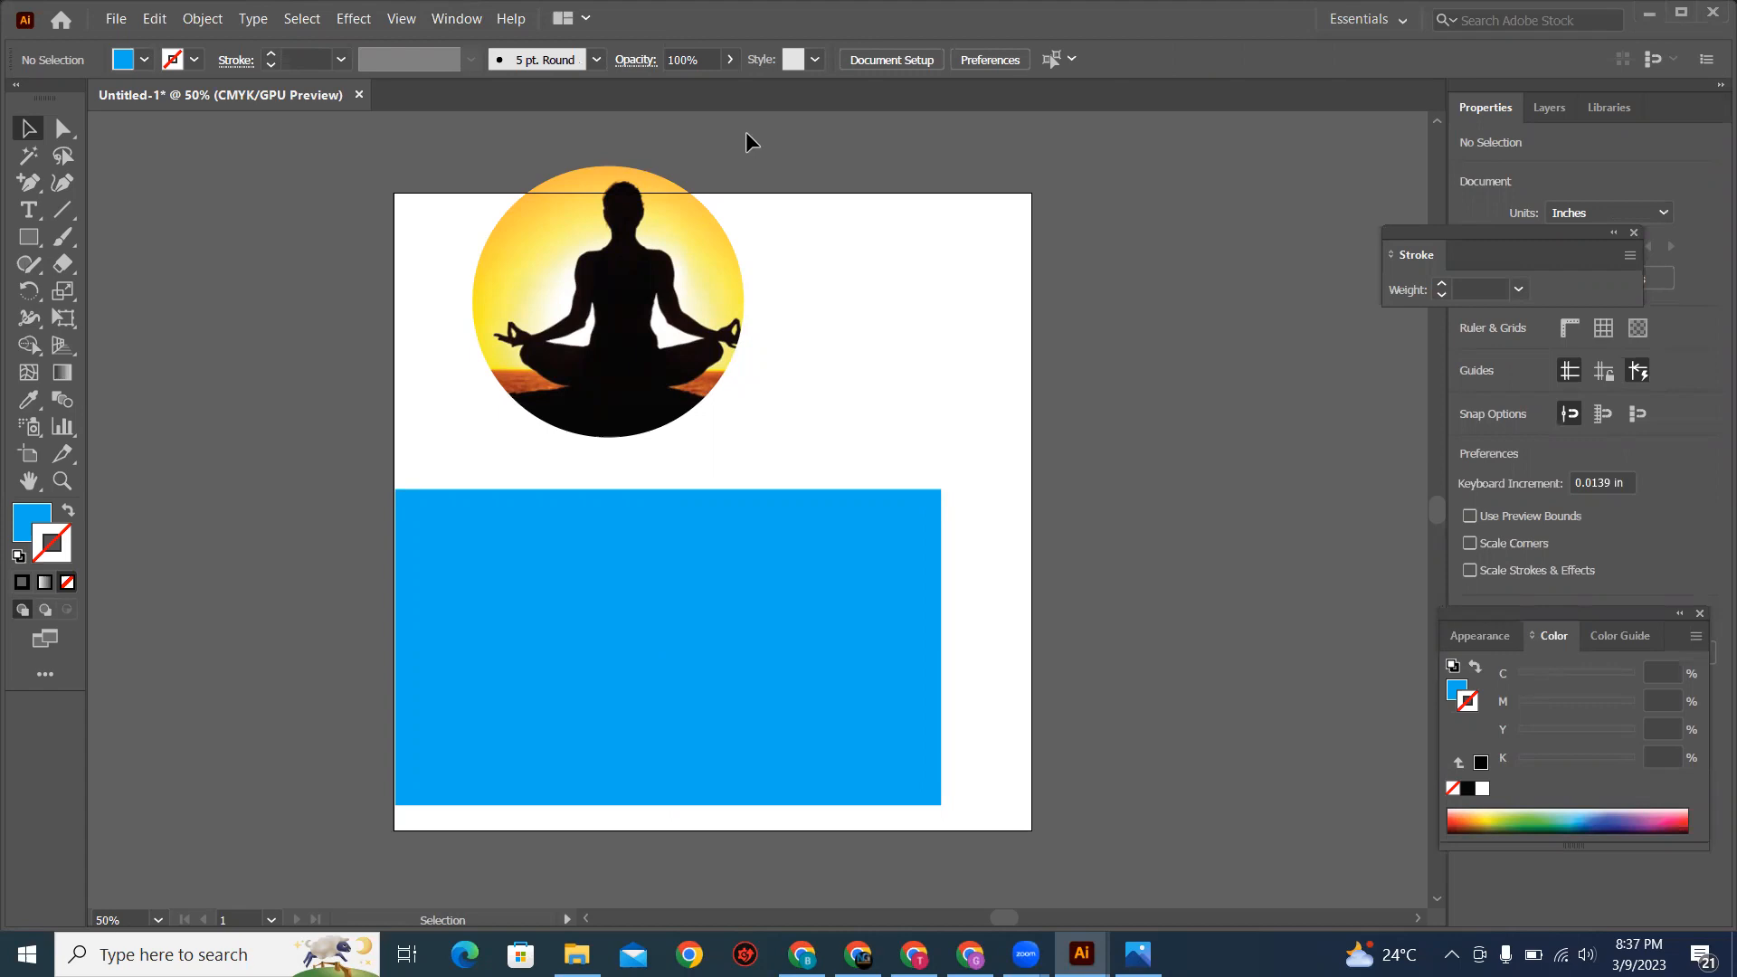
pyautogui.click(457, 18)
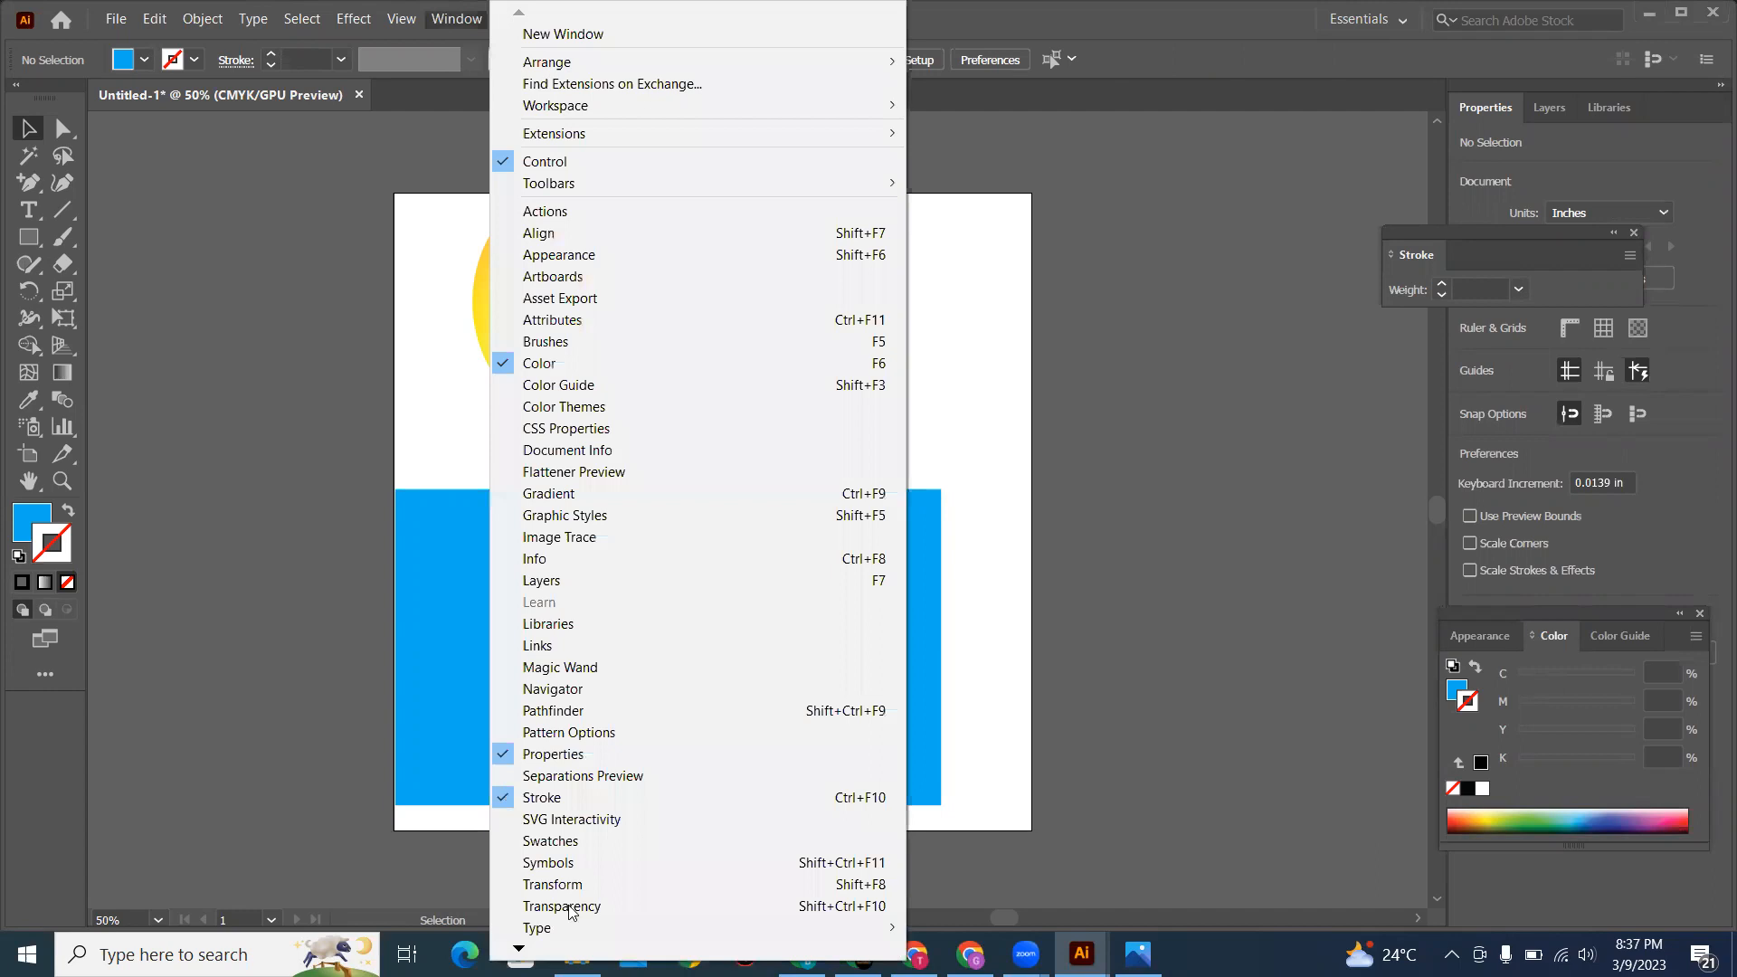
pyautogui.click(562, 906)
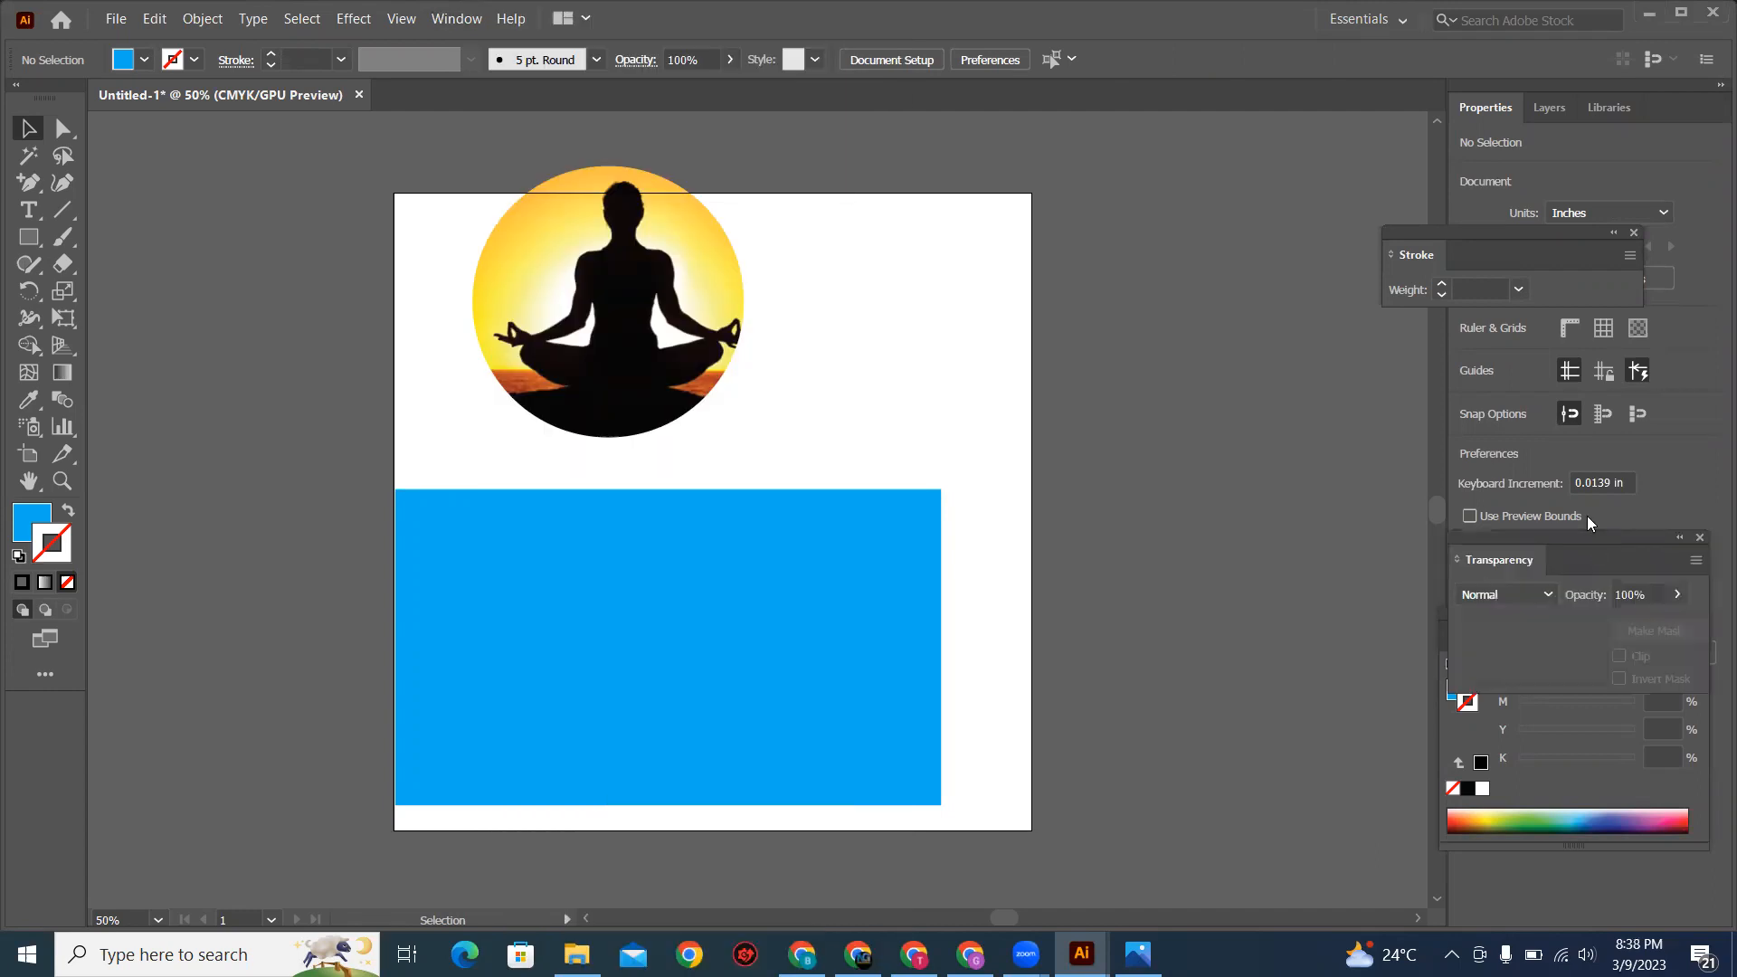
pyautogui.moveTo(1292, 409); pyautogui.dragTo(1292, 409)
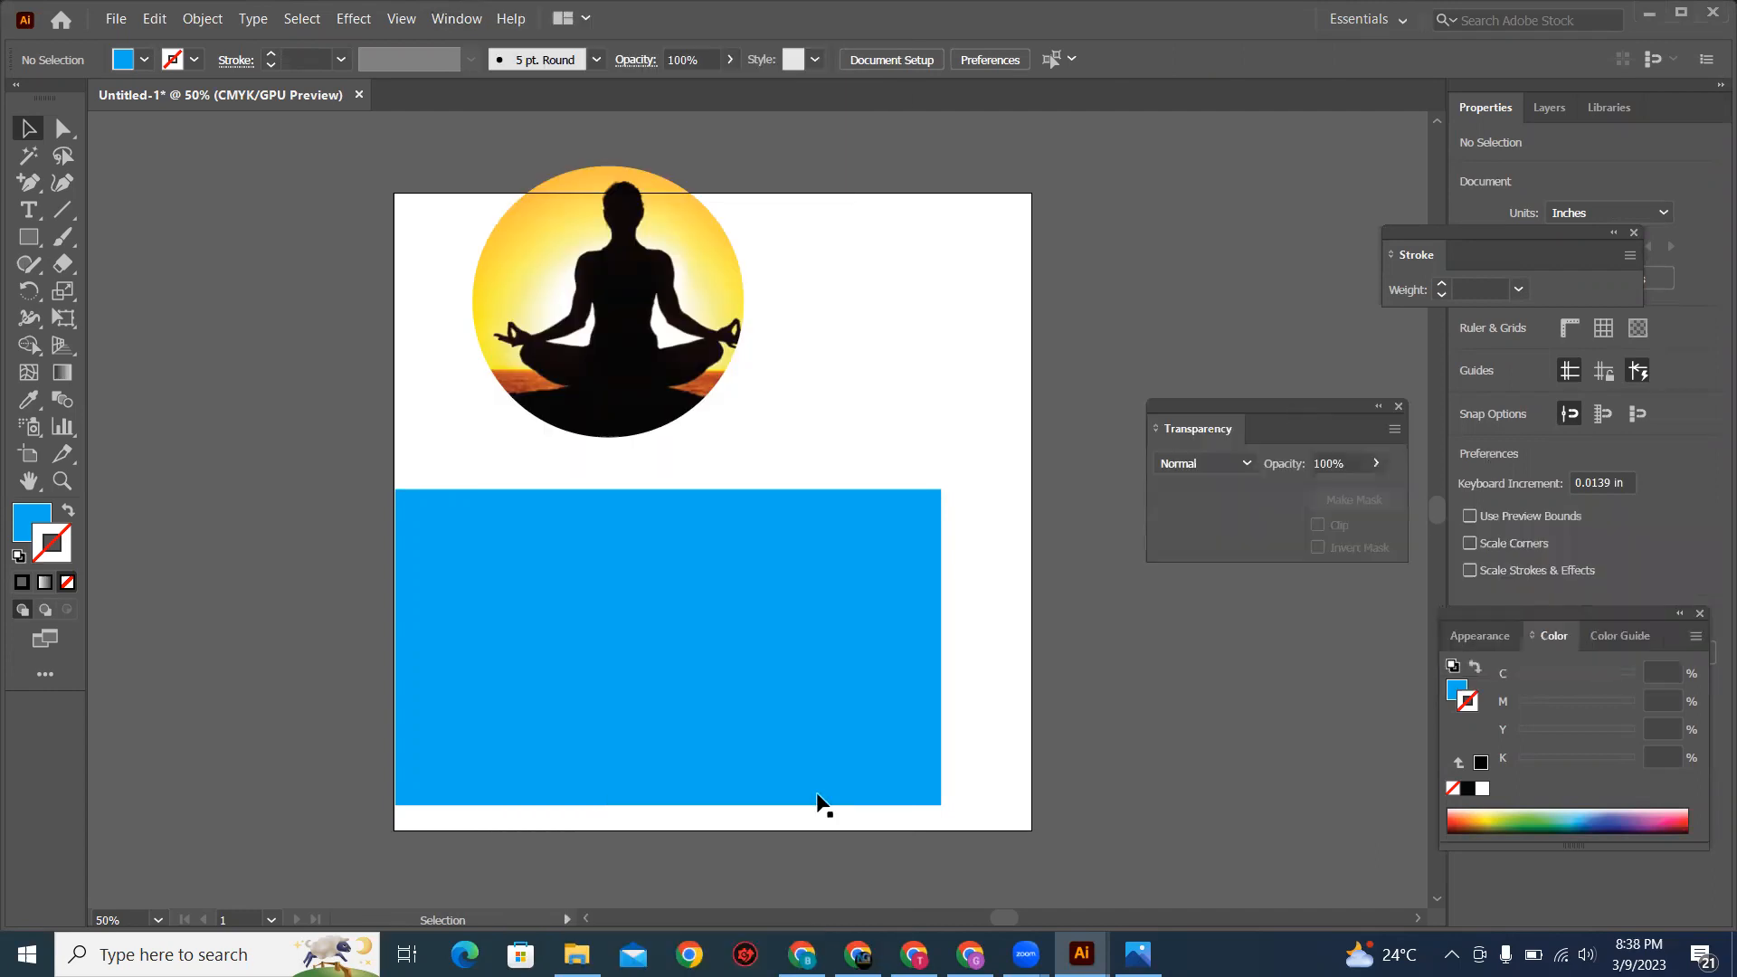
# Step: Lower the blue rectangle's opacity to 50% so the city photo beneath shows through
pyautogui.click(807, 697)
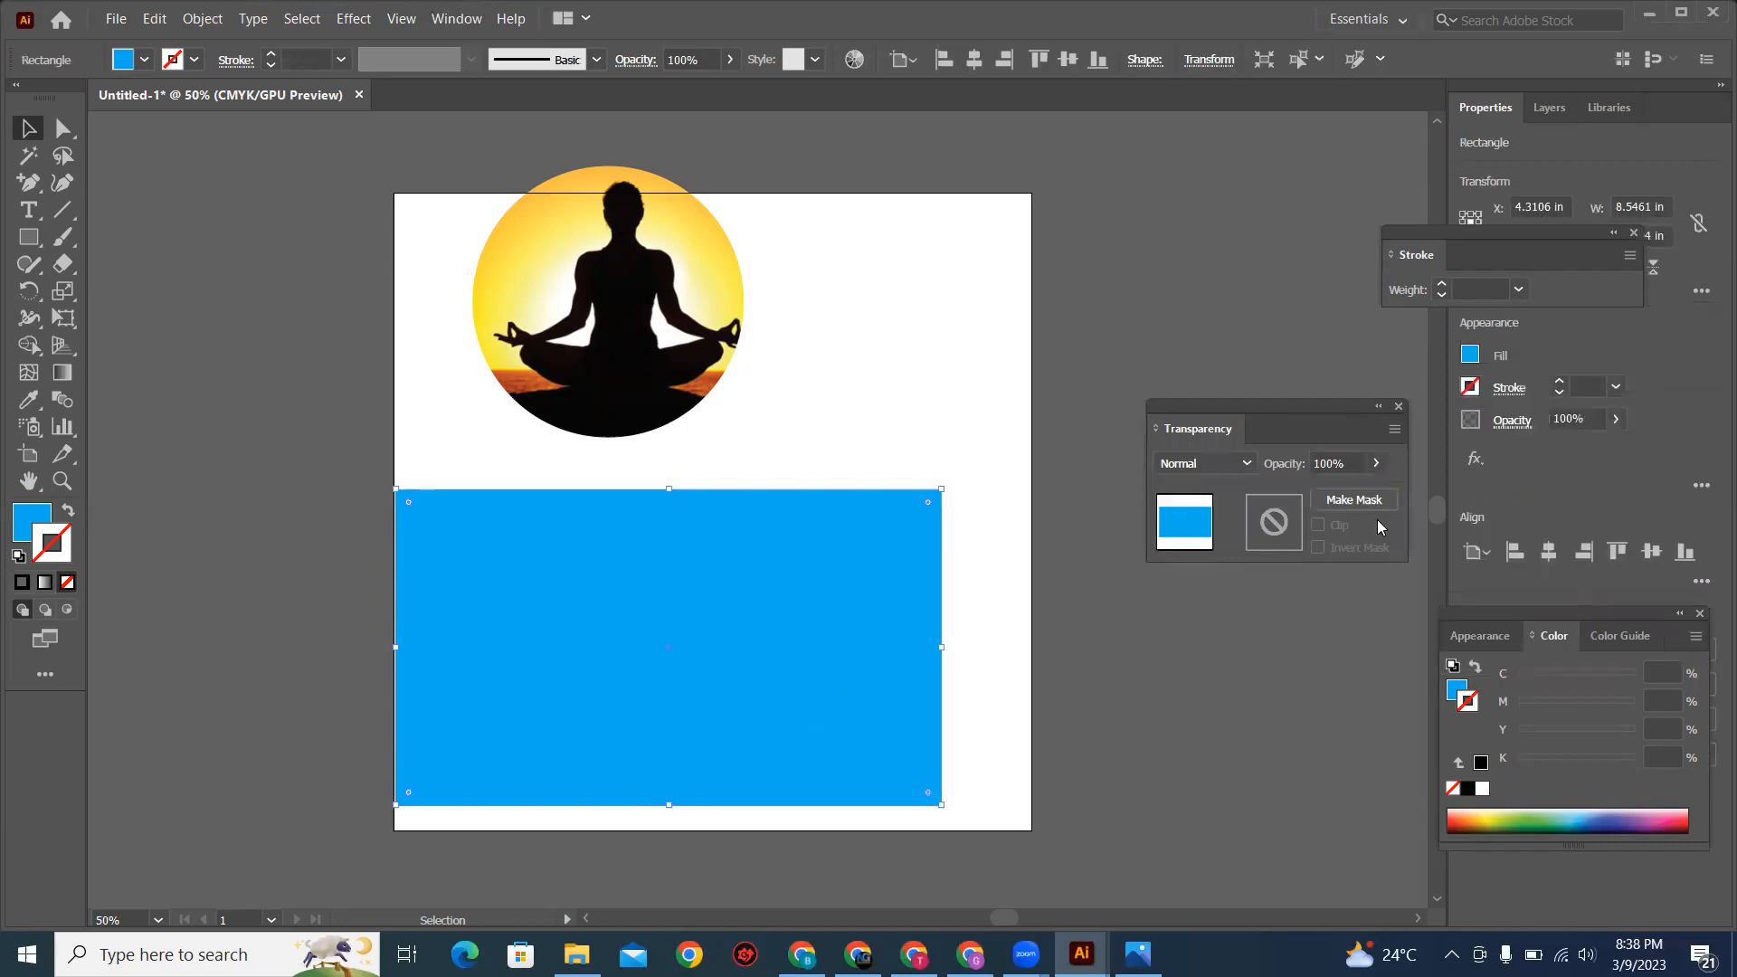
pyautogui.click(1377, 464)
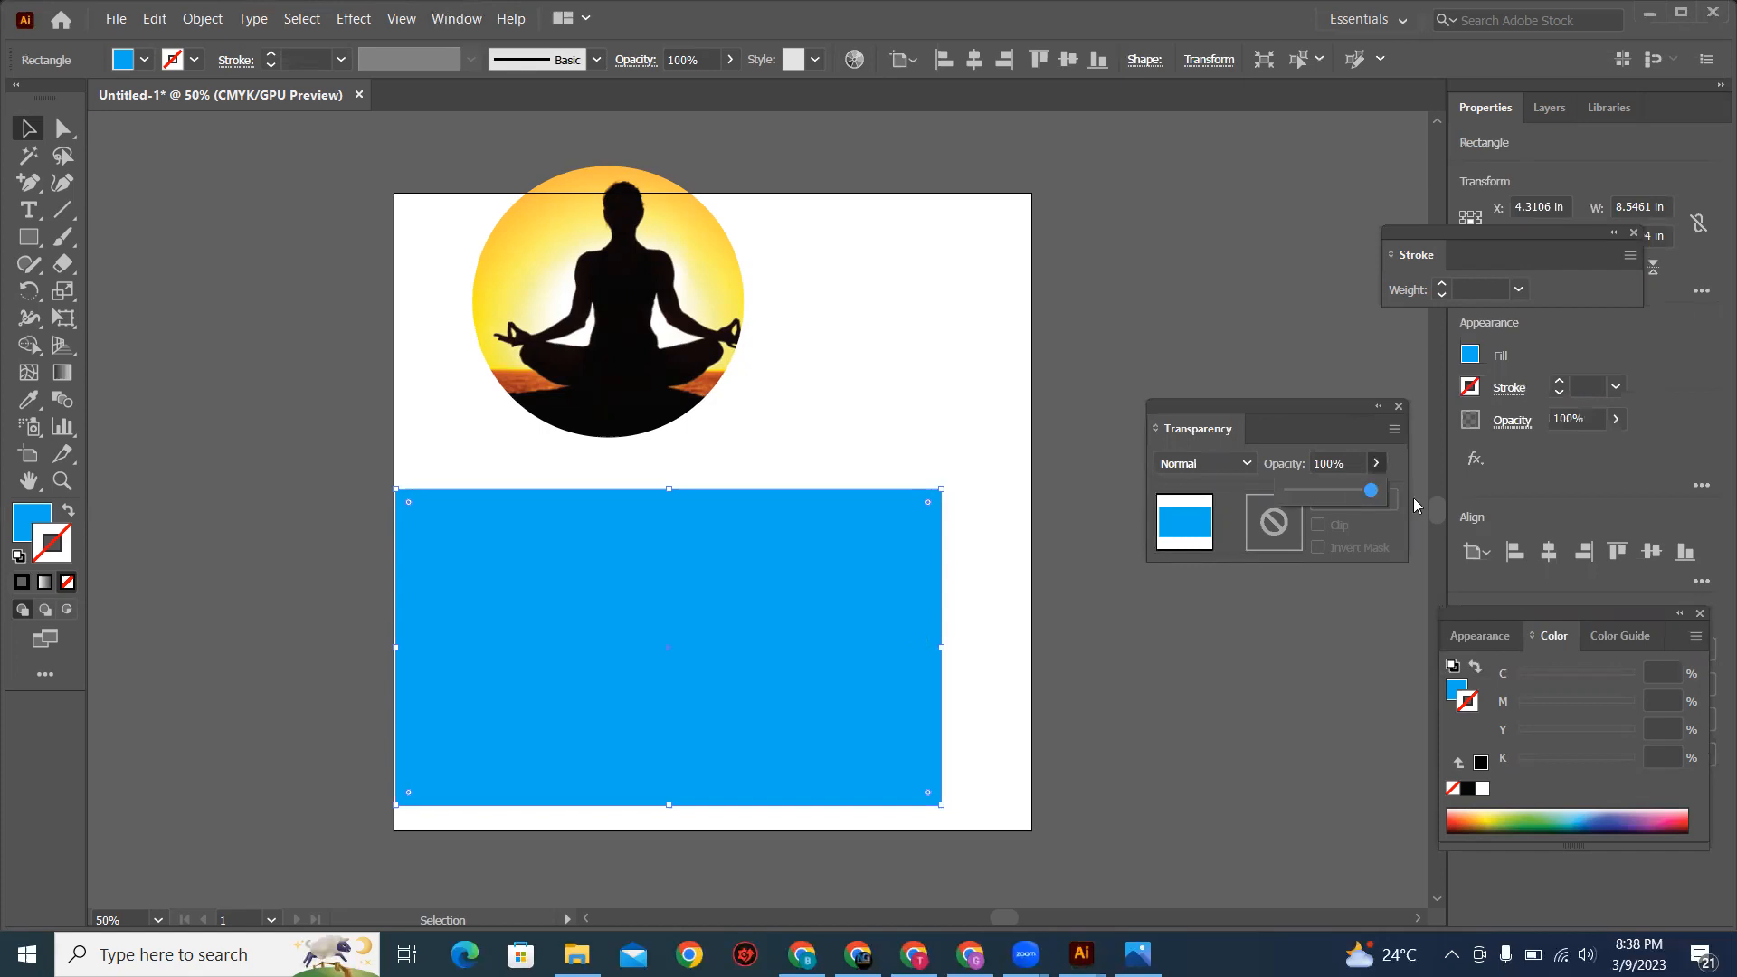
pyautogui.moveTo(1372, 499); pyautogui.dragTo(1346, 504)
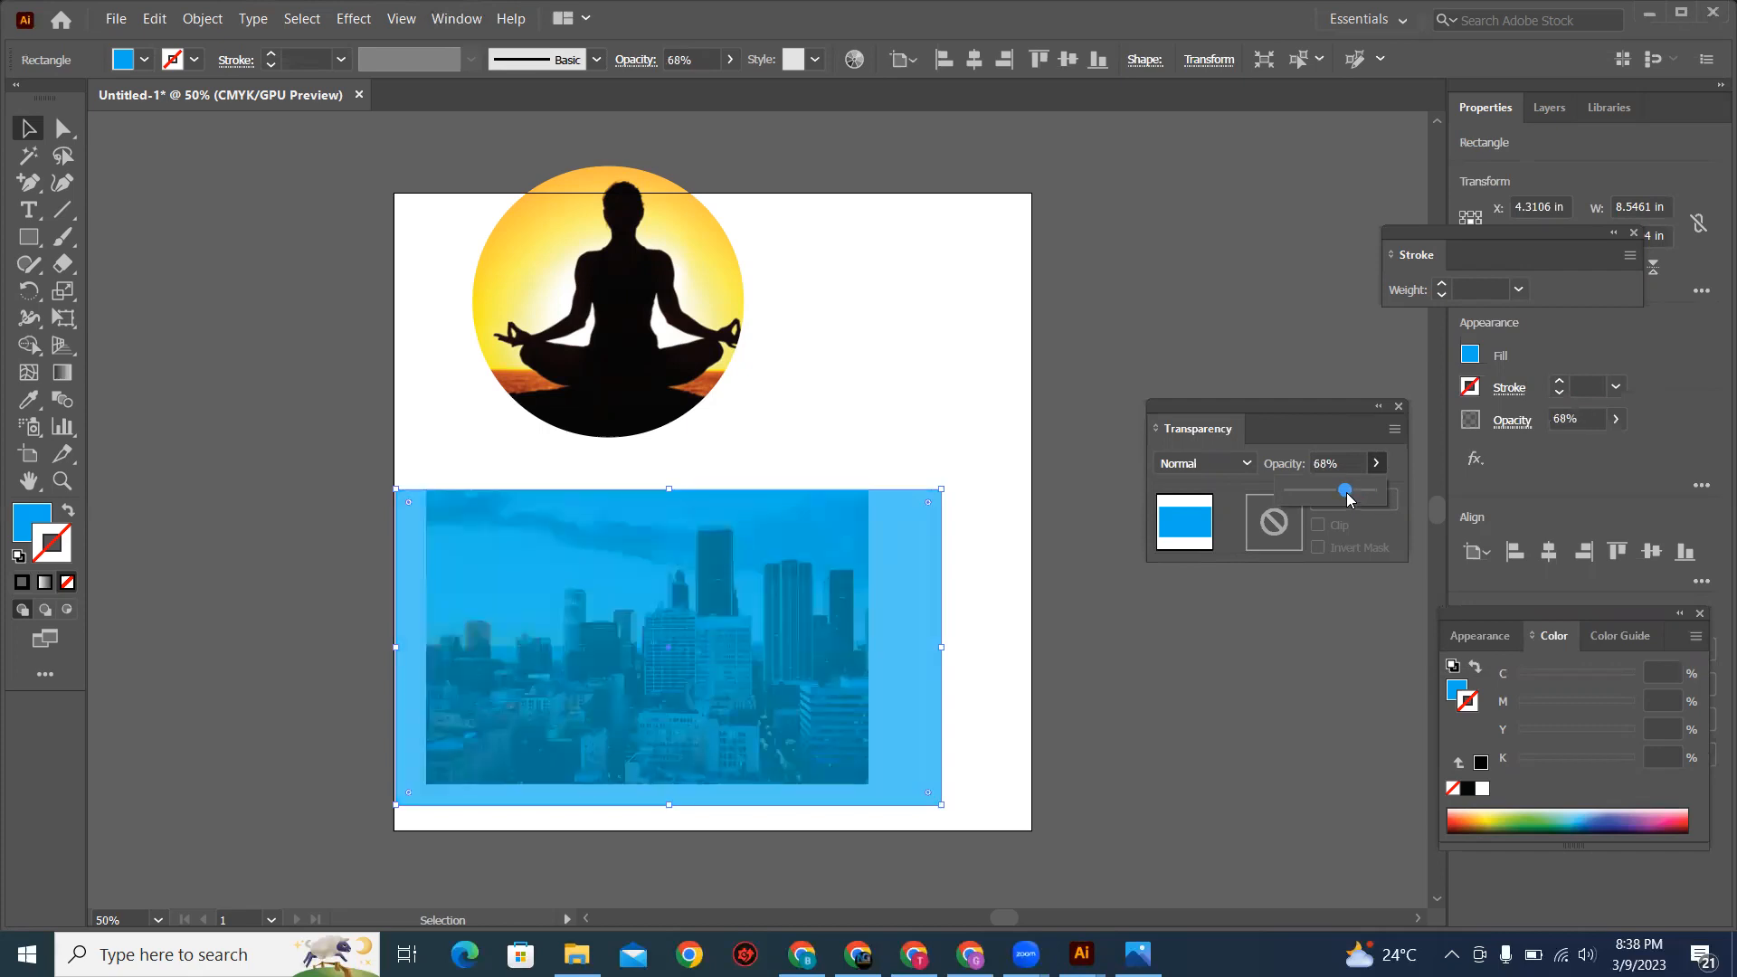
pyautogui.moveTo(1347, 497); pyautogui.dragTo(1335, 495)
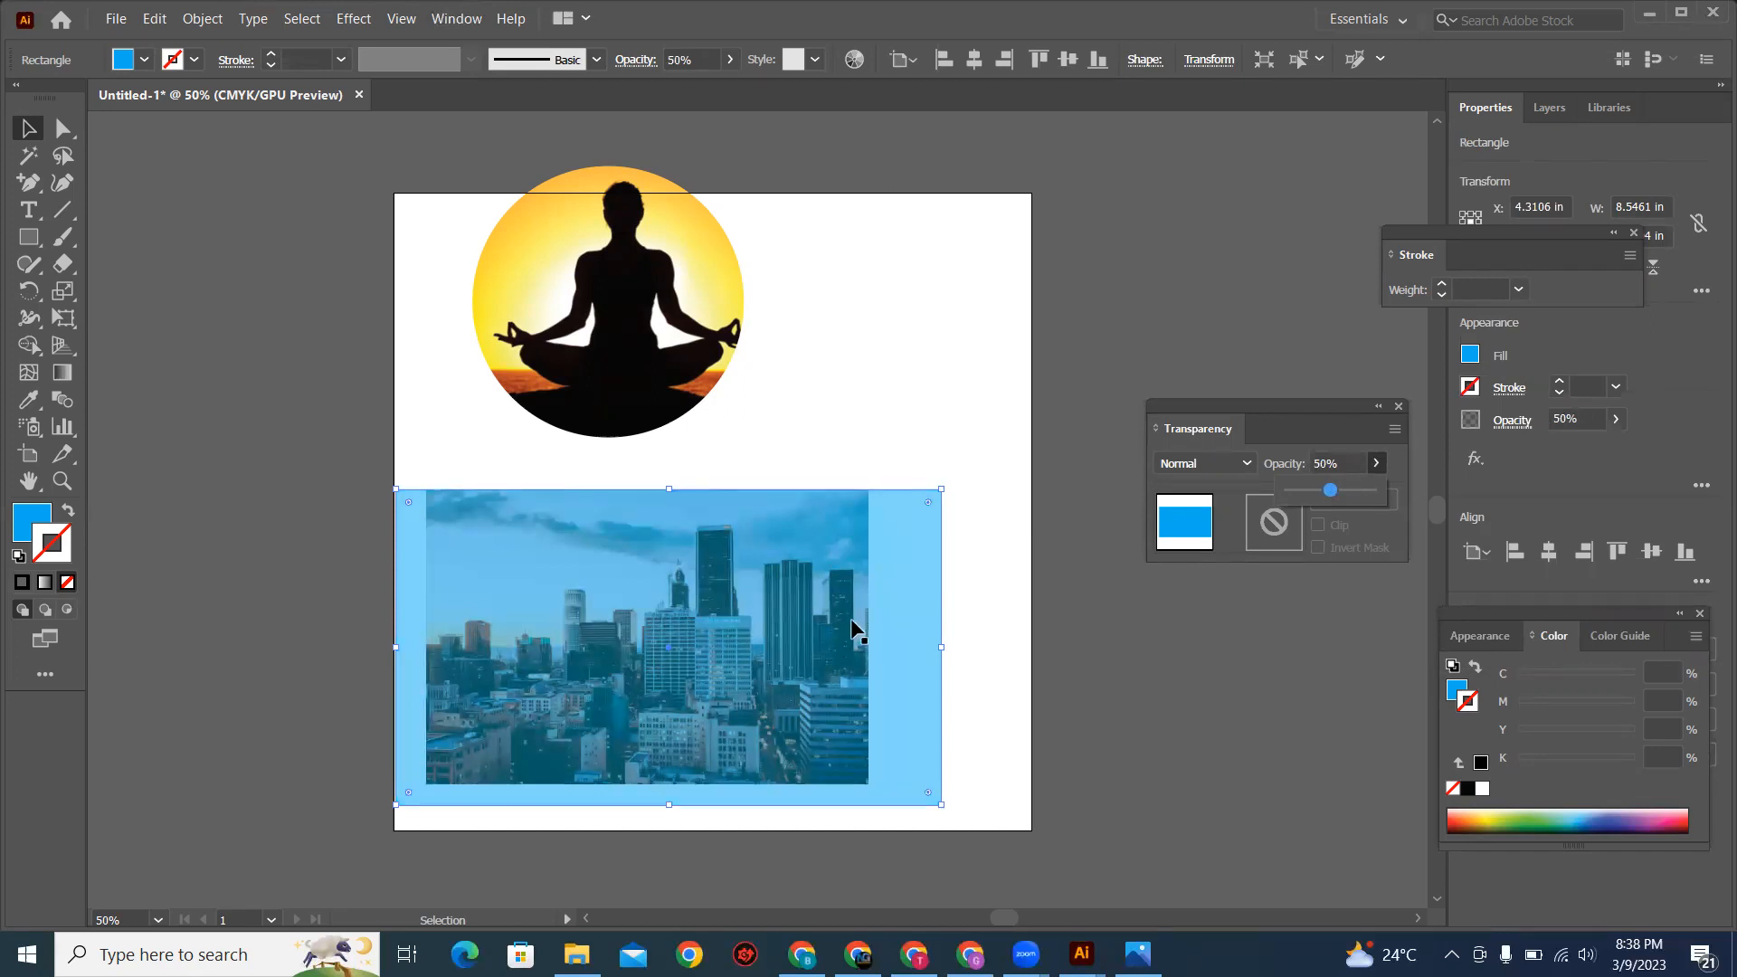
pyautogui.click(964, 605)
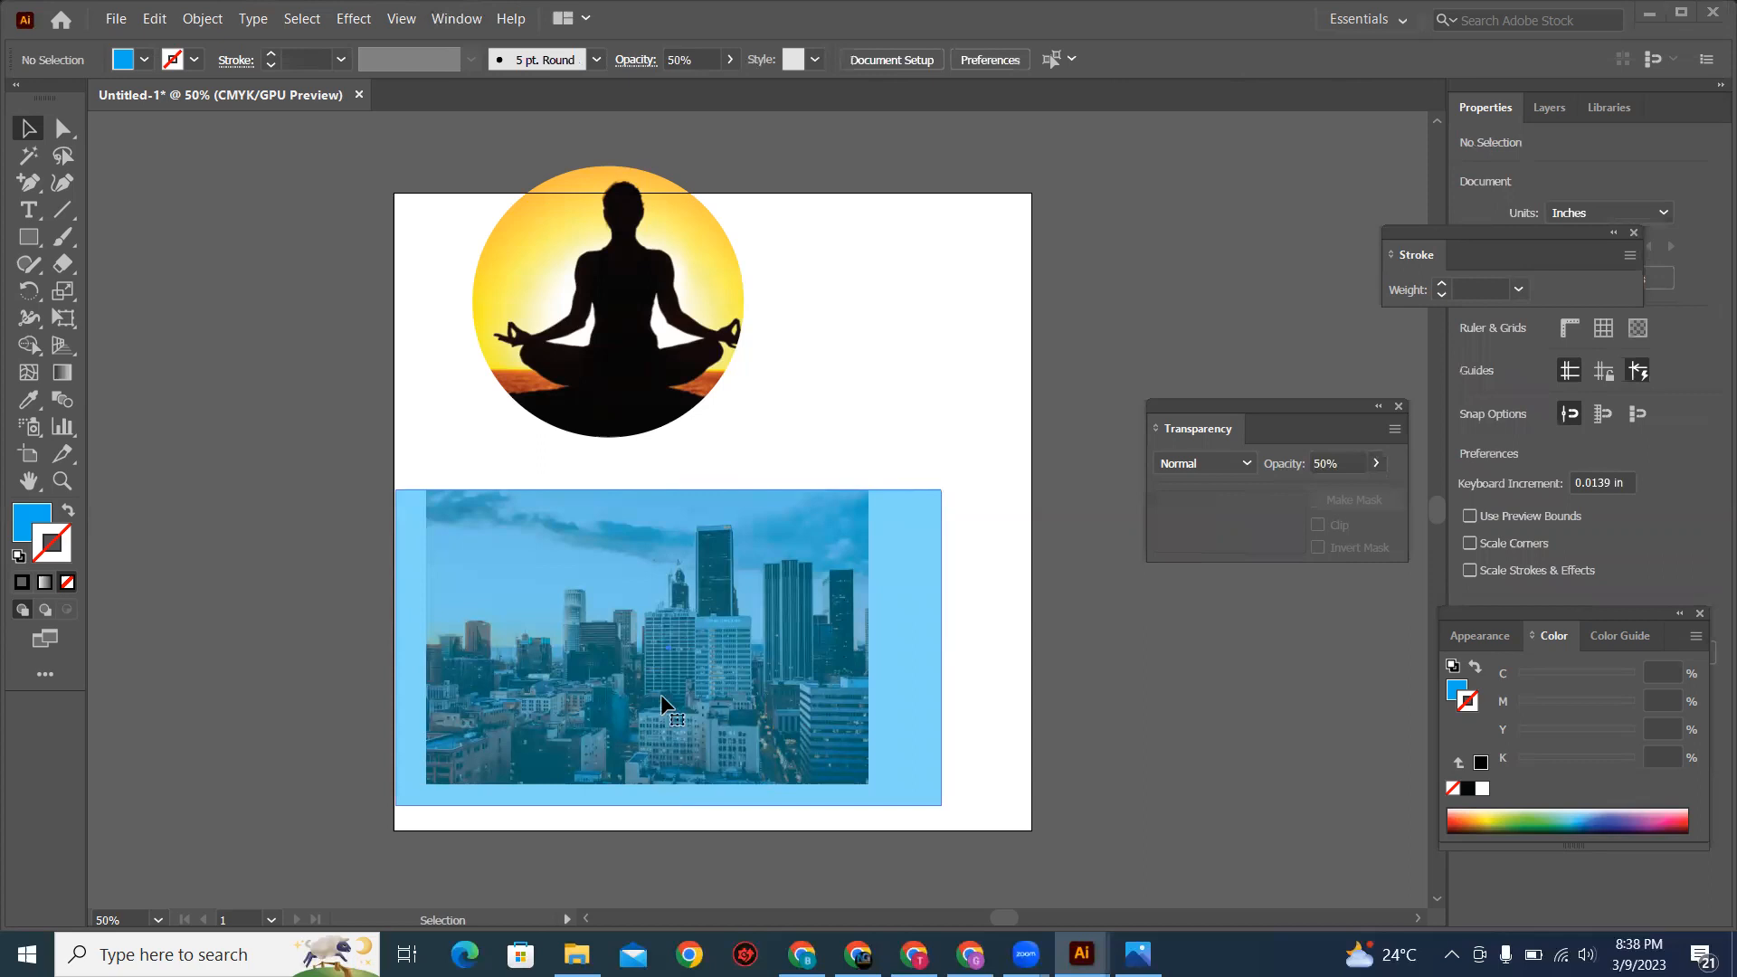
# Step: Send the blue rectangle behind the city photo and enlarge the photo to about 8.91 in wide and 5.94 in high
pyautogui.click(767, 703)
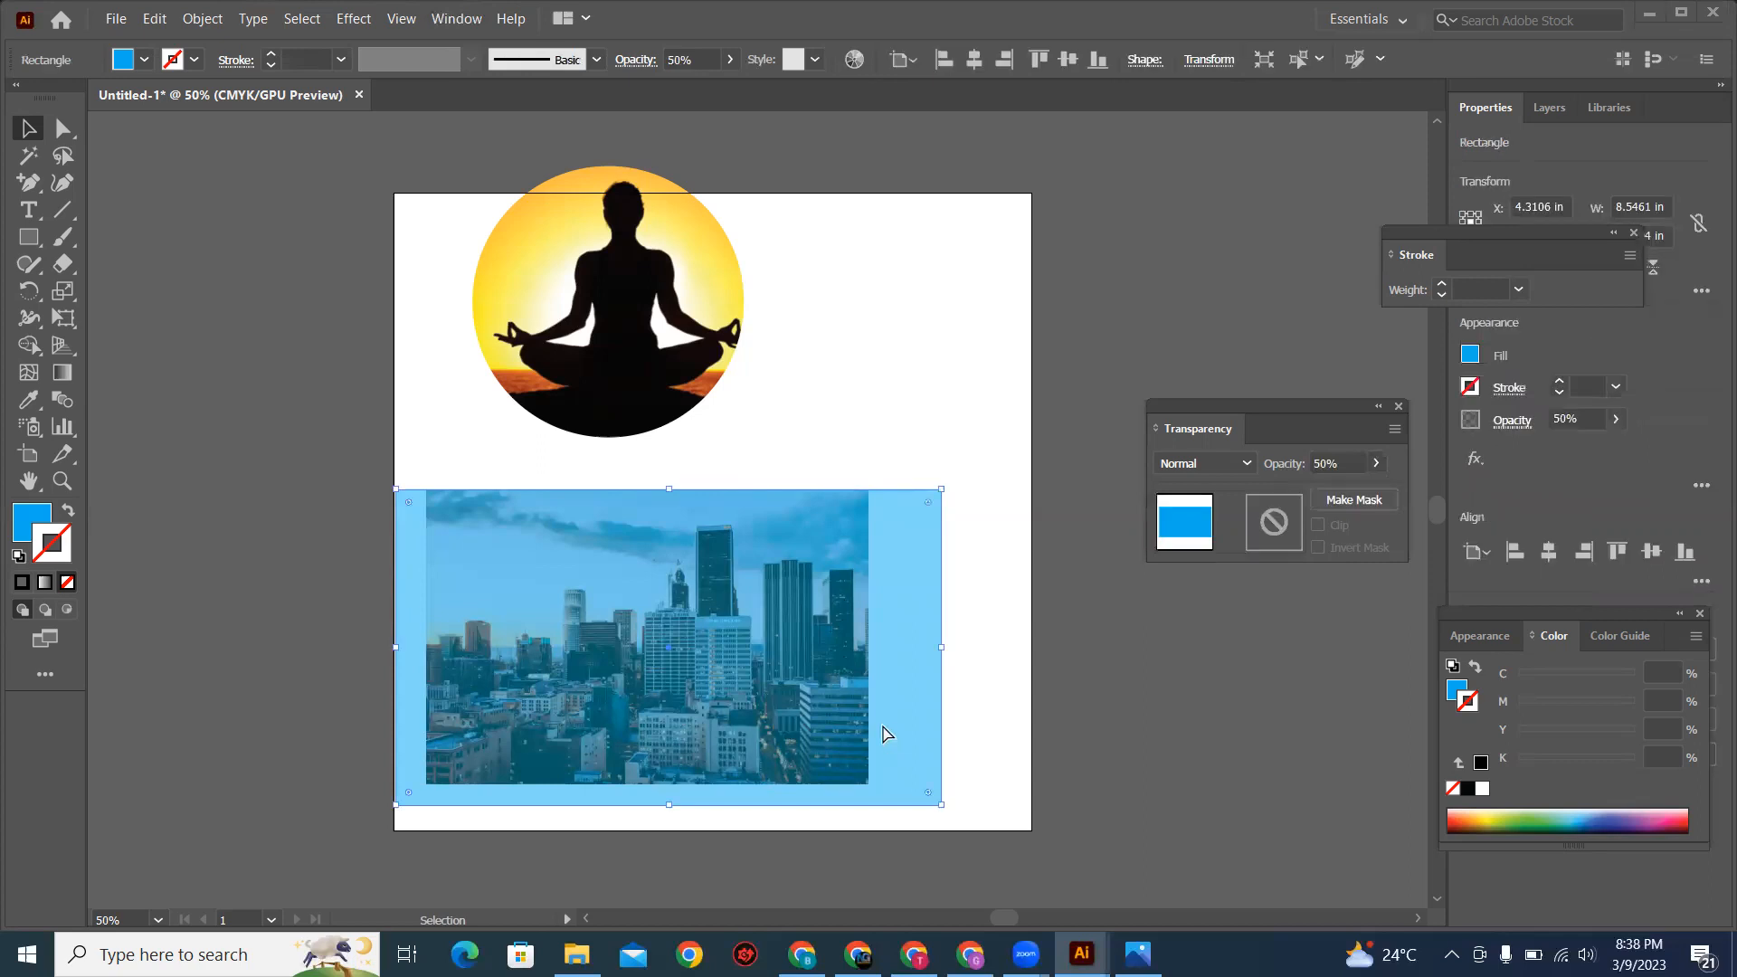
pyautogui.hotkey('ctrl', '[')
pyautogui.click(716, 644)
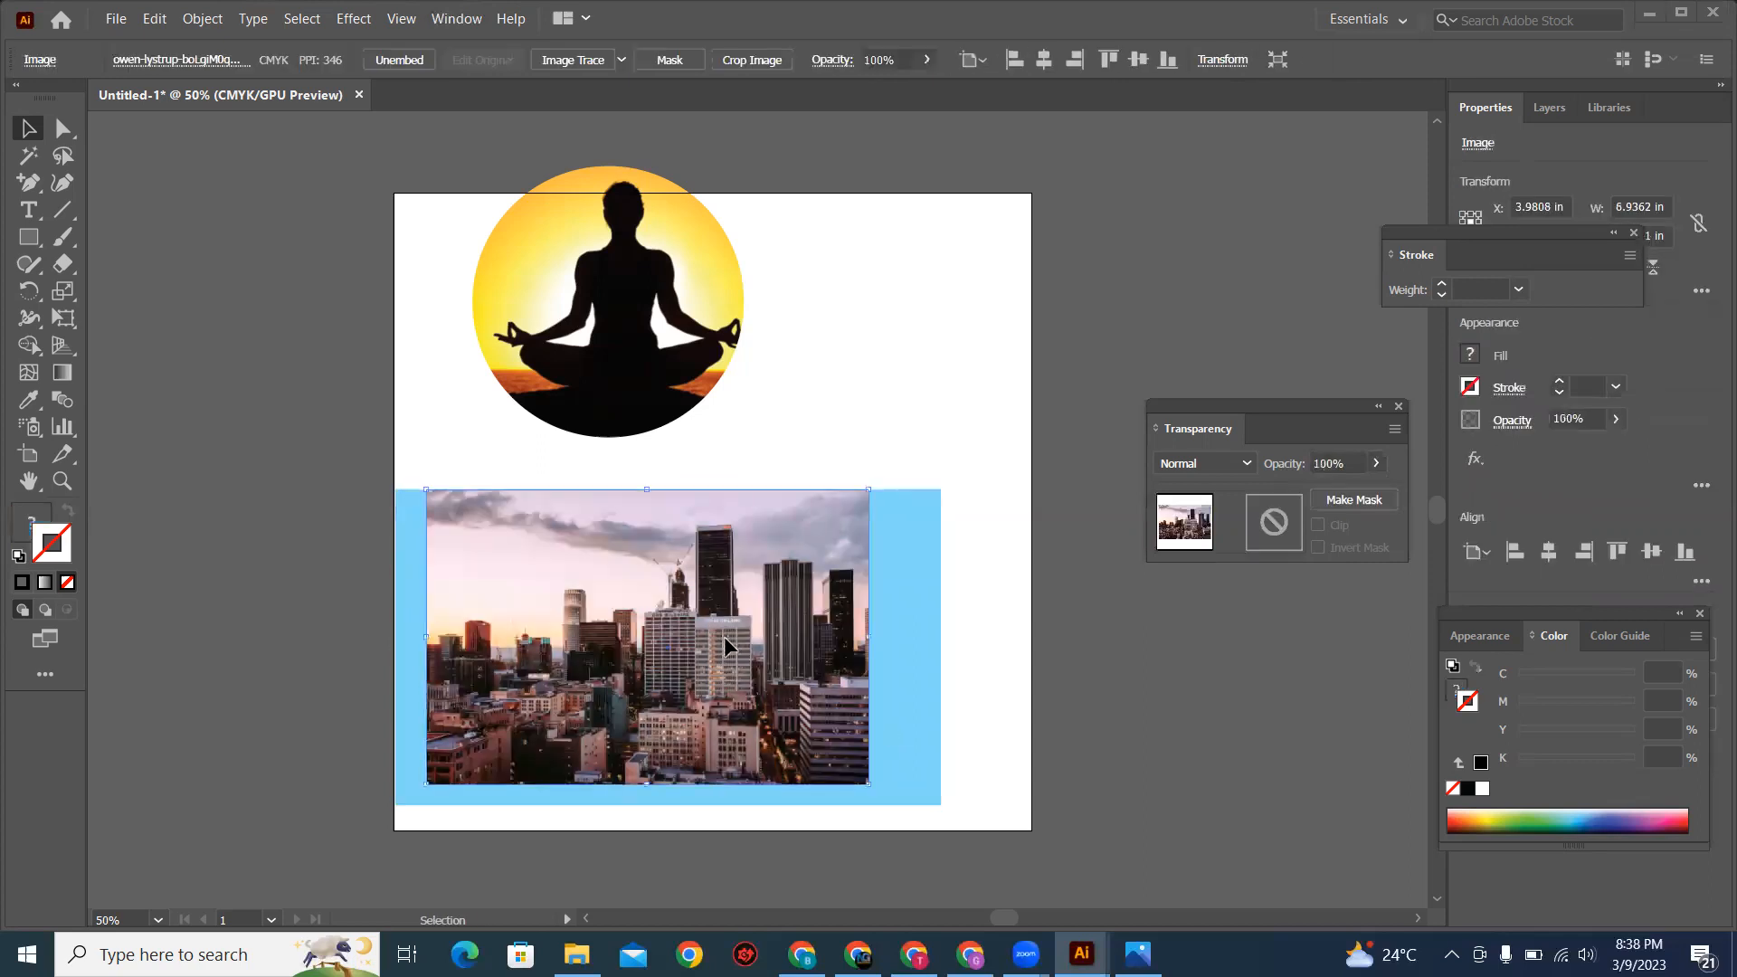
pyautogui.moveTo(724, 637); pyautogui.dragTo(743, 640)
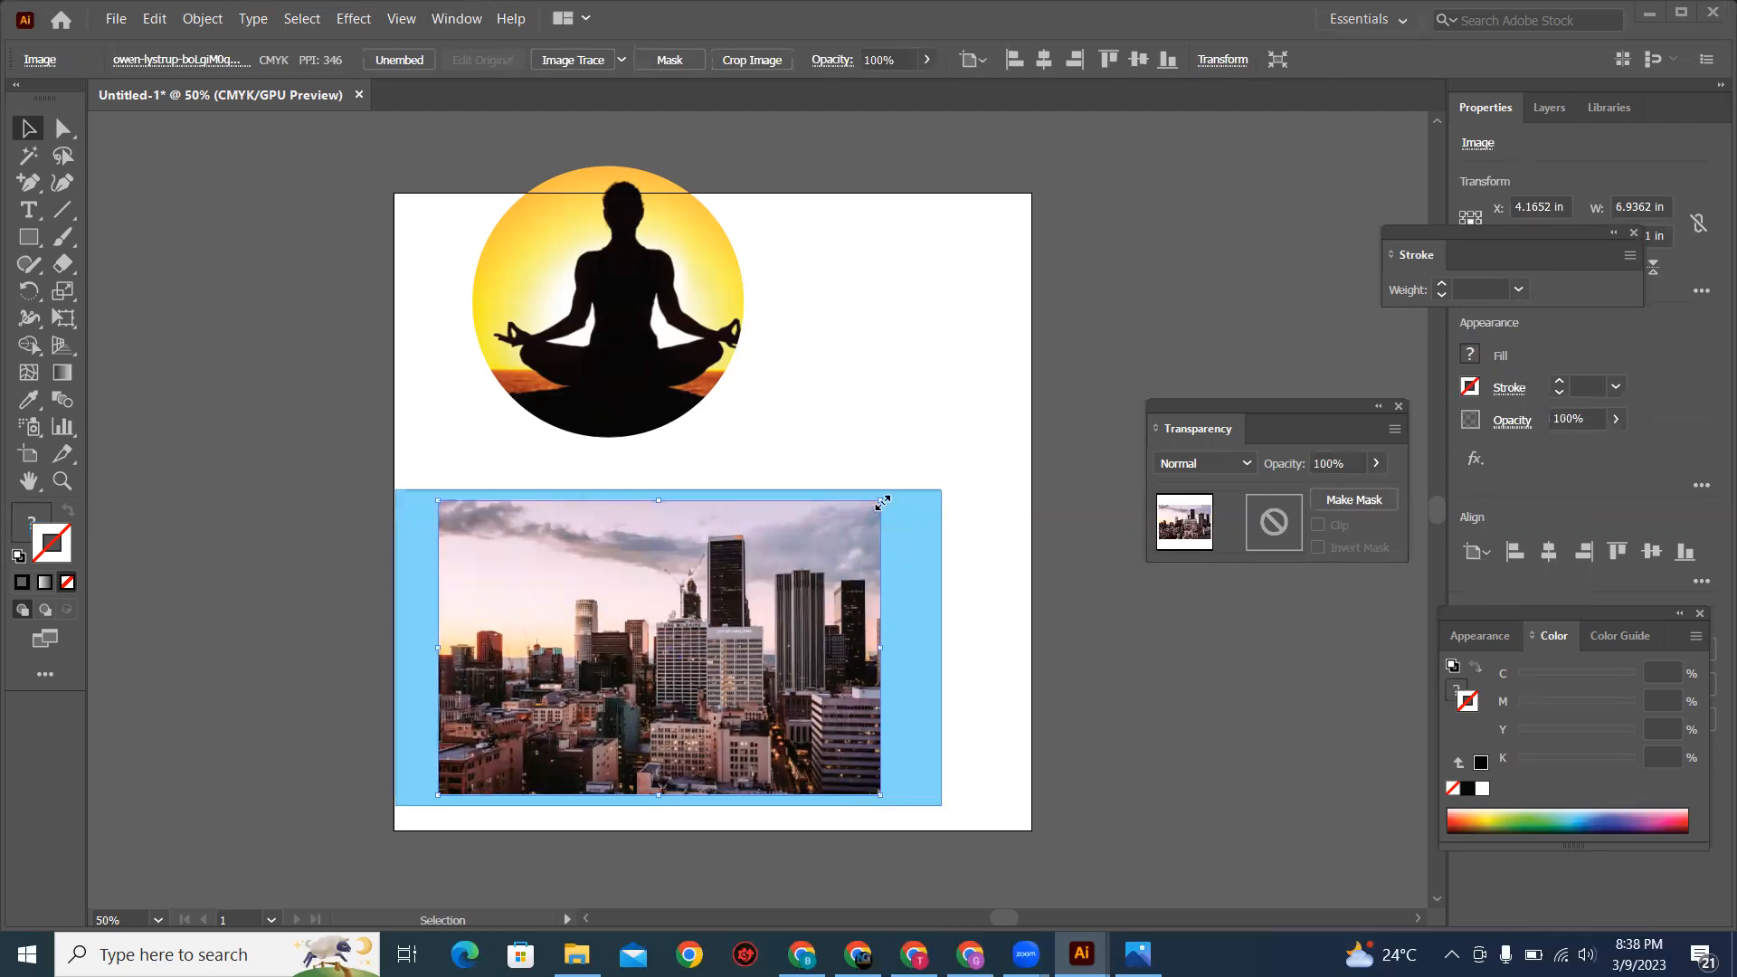
pyautogui.moveTo(882, 503); pyautogui.dragTo(997, 458)
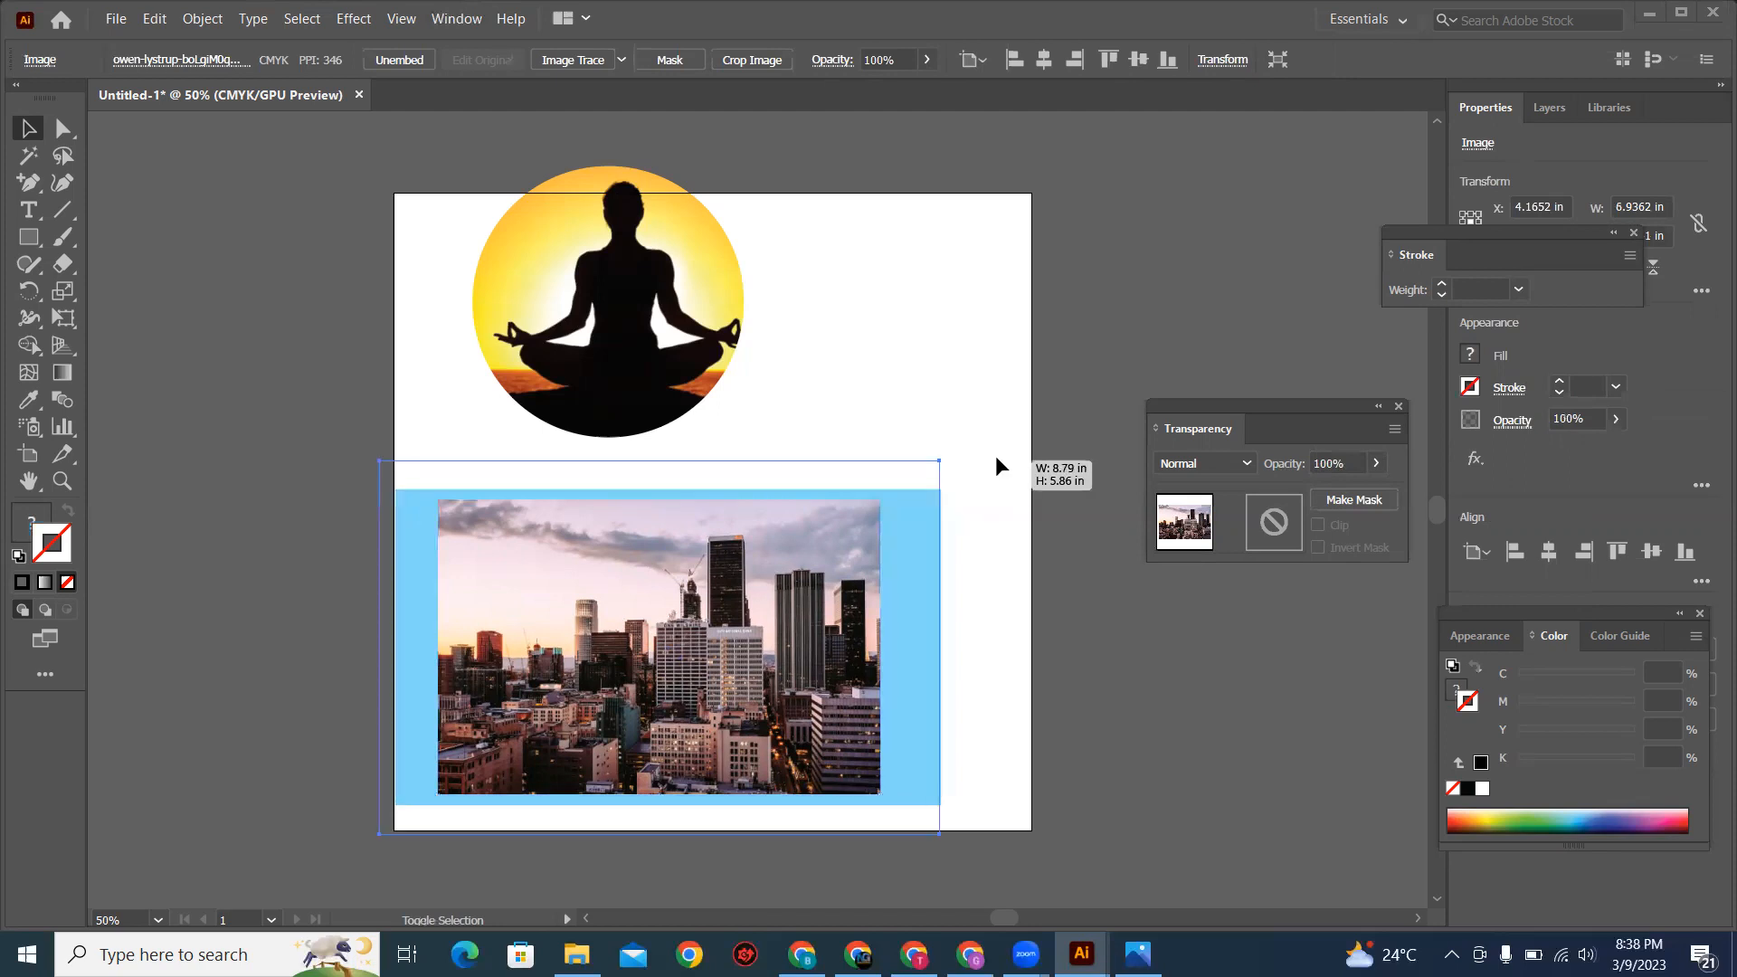
pyautogui.moveTo(987, 578); pyautogui.dragTo(988, 580)
pyautogui.click(988, 581)
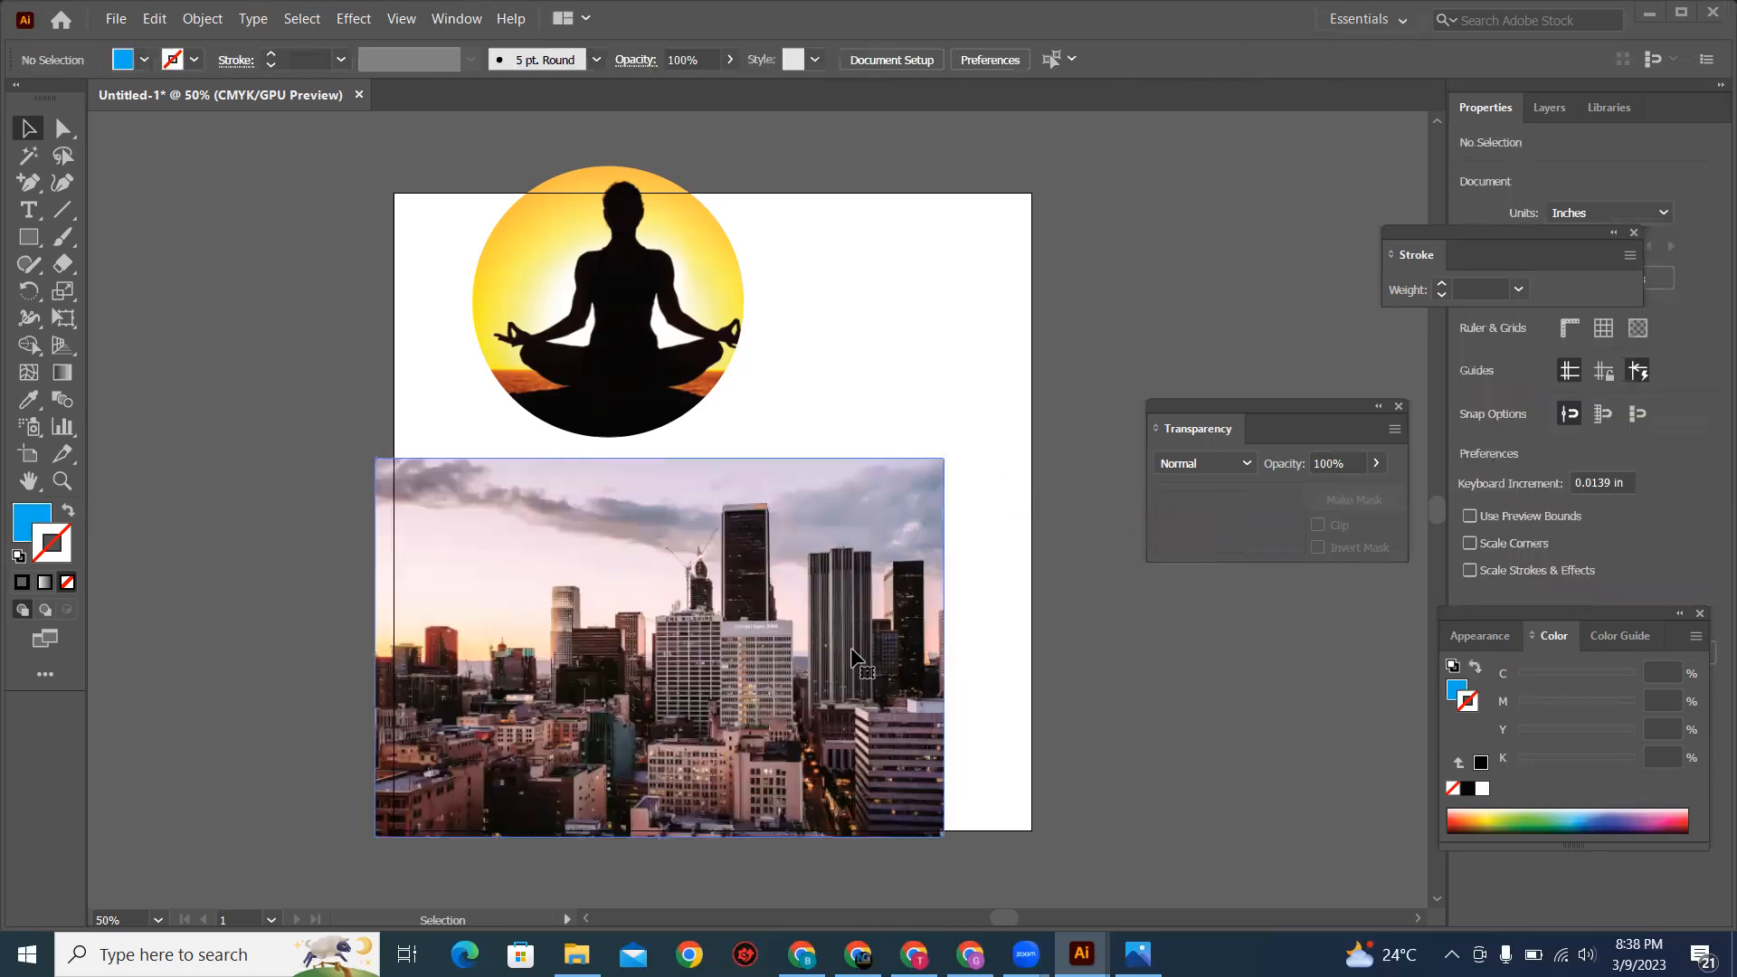
# Step: Send the city photo behind the blue rectangle and centre it so it extends past all the rectangle's edges
pyautogui.click(852, 648)
pyautogui.moveTo(791, 827); pyautogui.dragTo(800, 818)
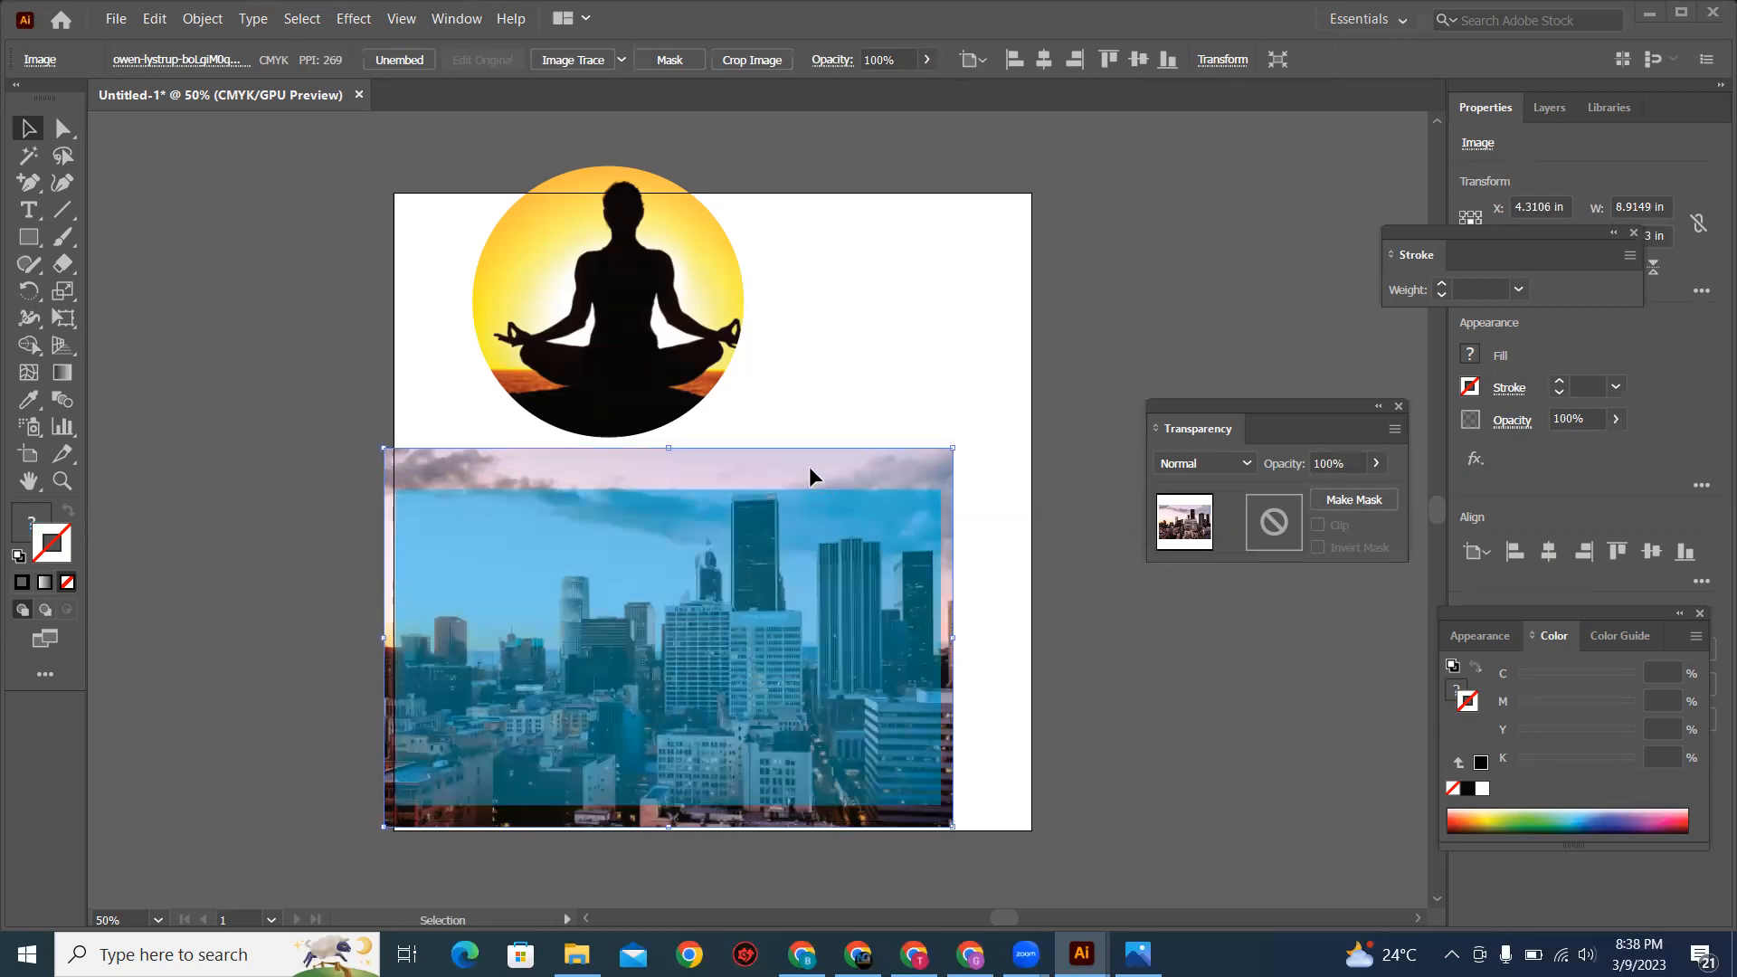
pyautogui.moveTo(811, 470); pyautogui.dragTo(833, 477)
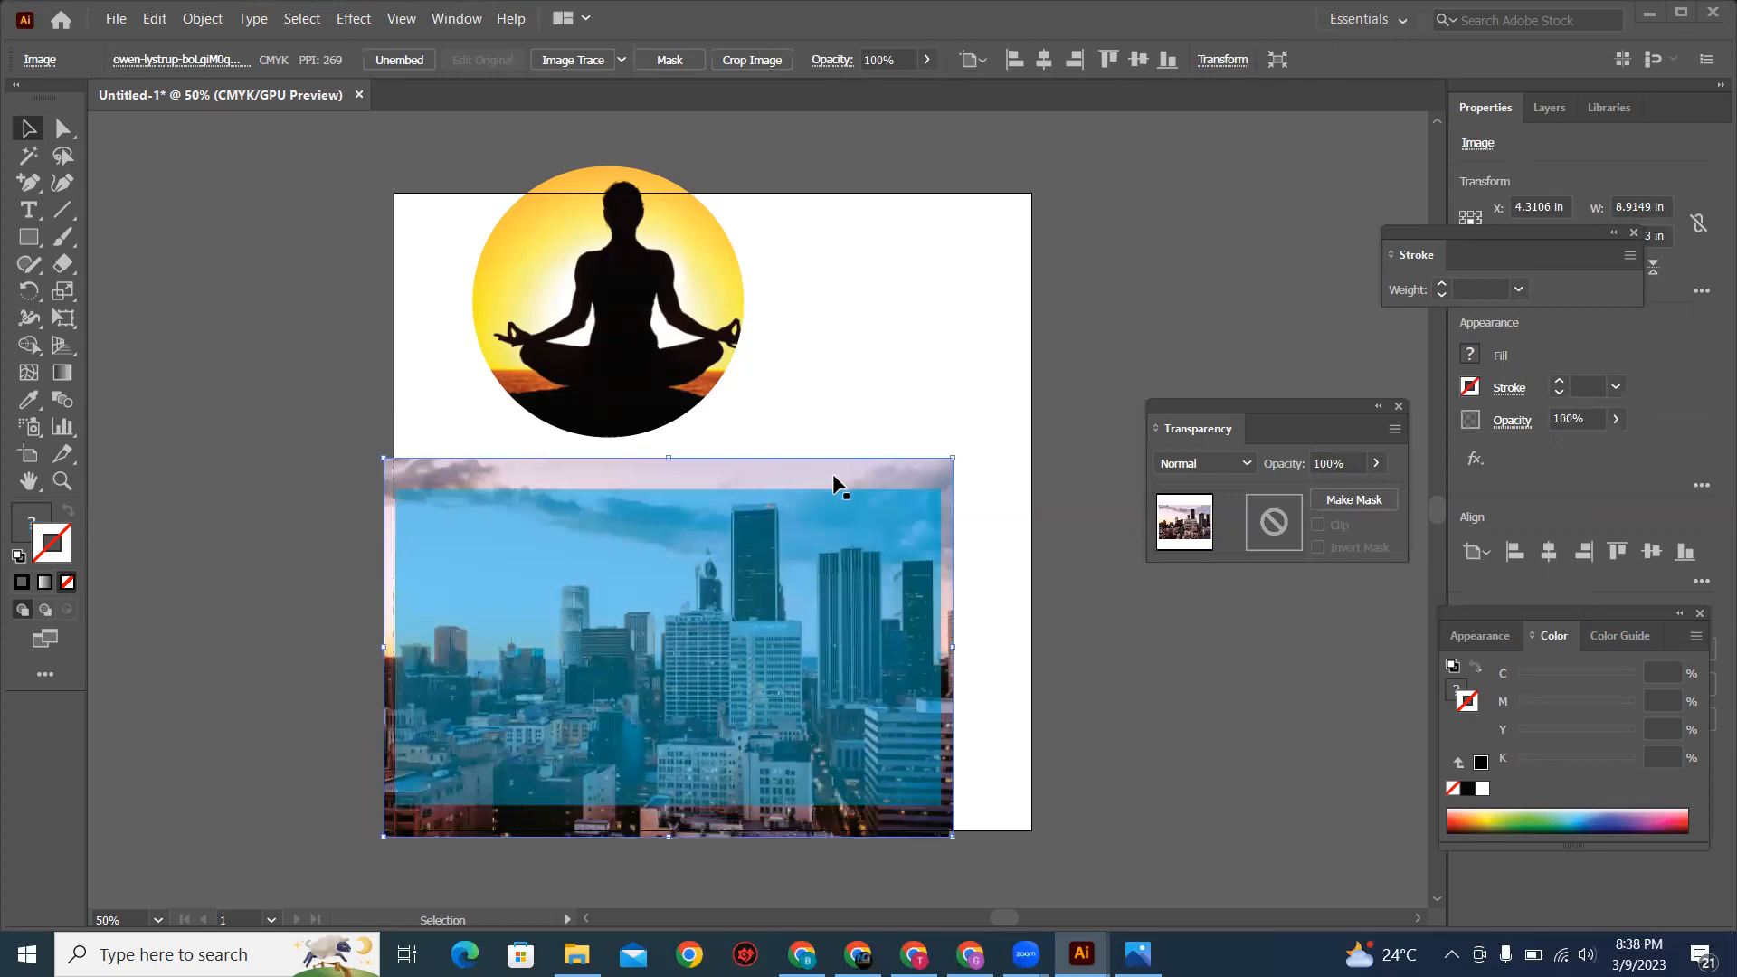
# Step: Try a clipping mask on the city photo with the semi-transparent rectangle, and undo it
pyautogui.keyDown('shift'); pyautogui.click(844, 609); pyautogui.keyUp('shift')
pyautogui.rightClick(846, 610)
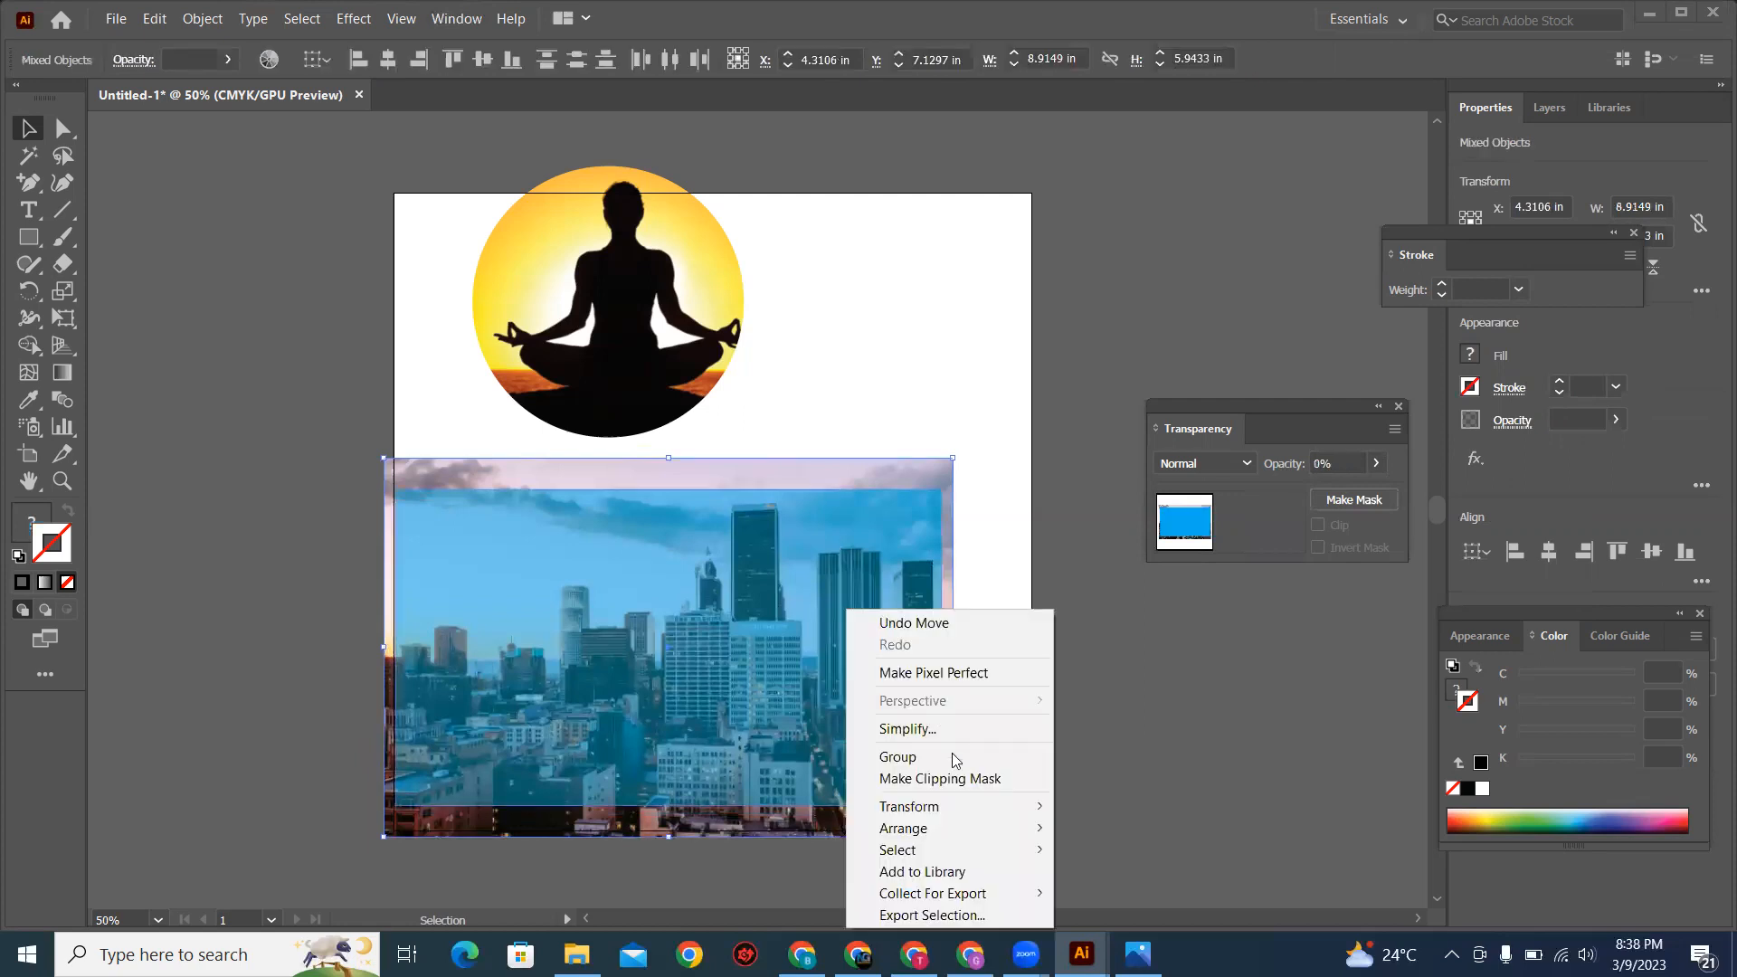
pyautogui.click(961, 780)
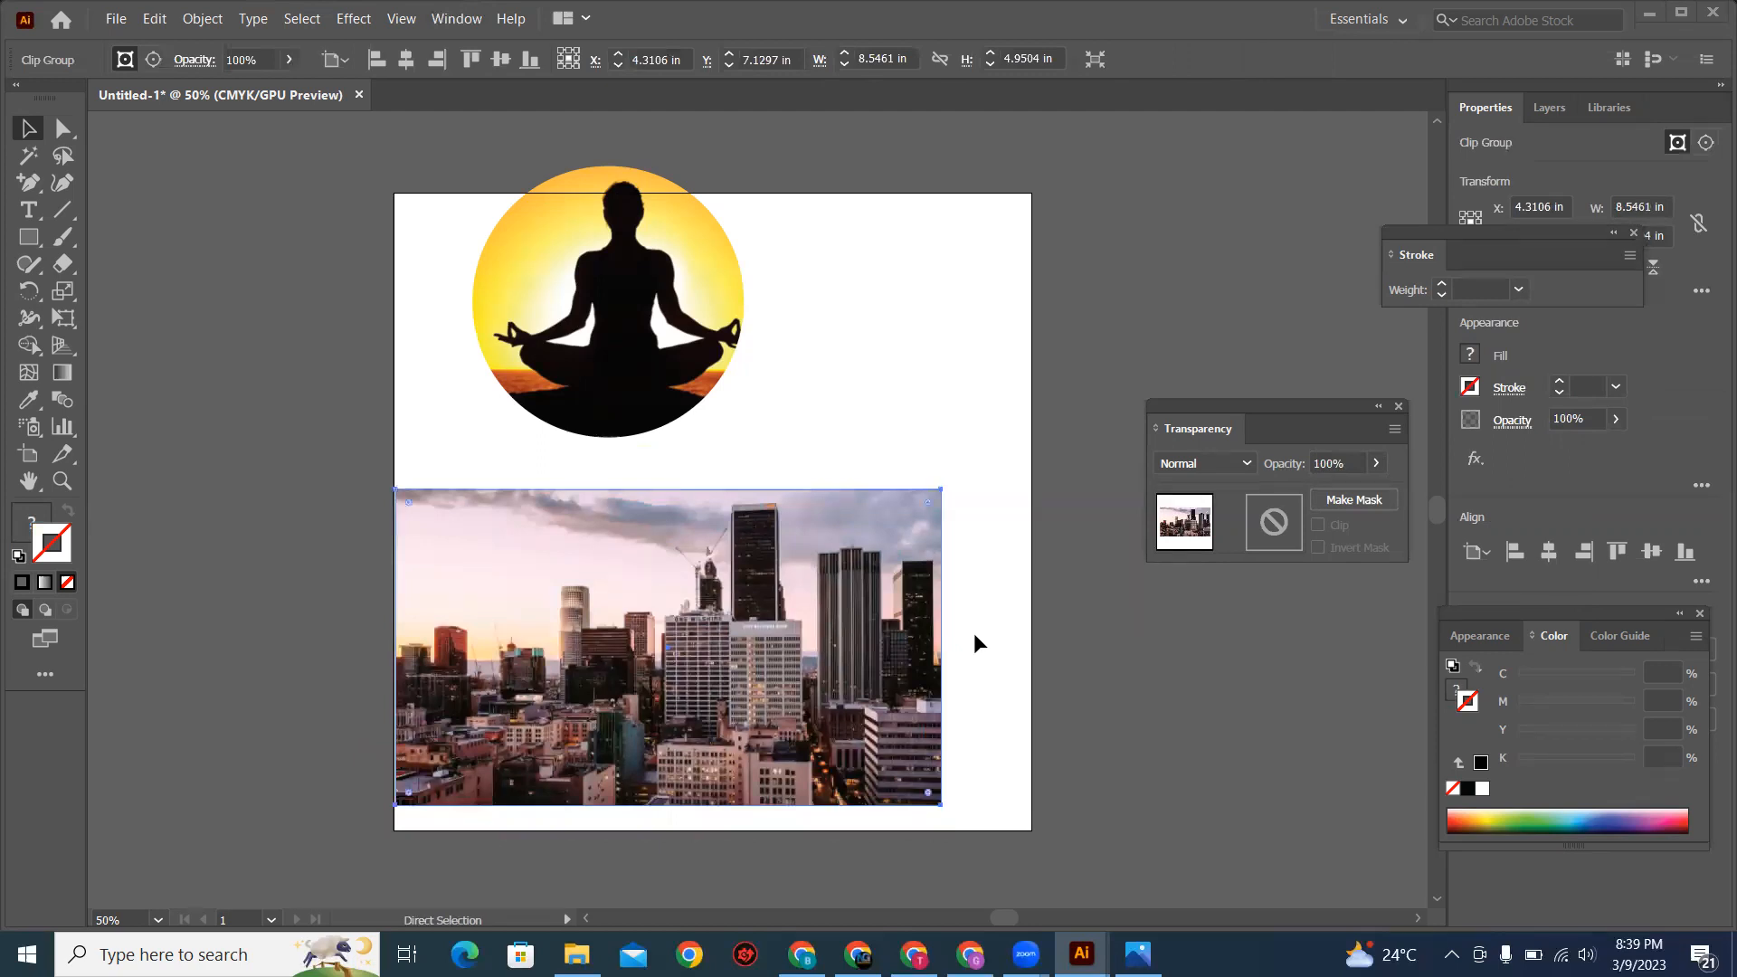
pyautogui.hotkey('ctrl', 'z')
pyautogui.click(1103, 623)
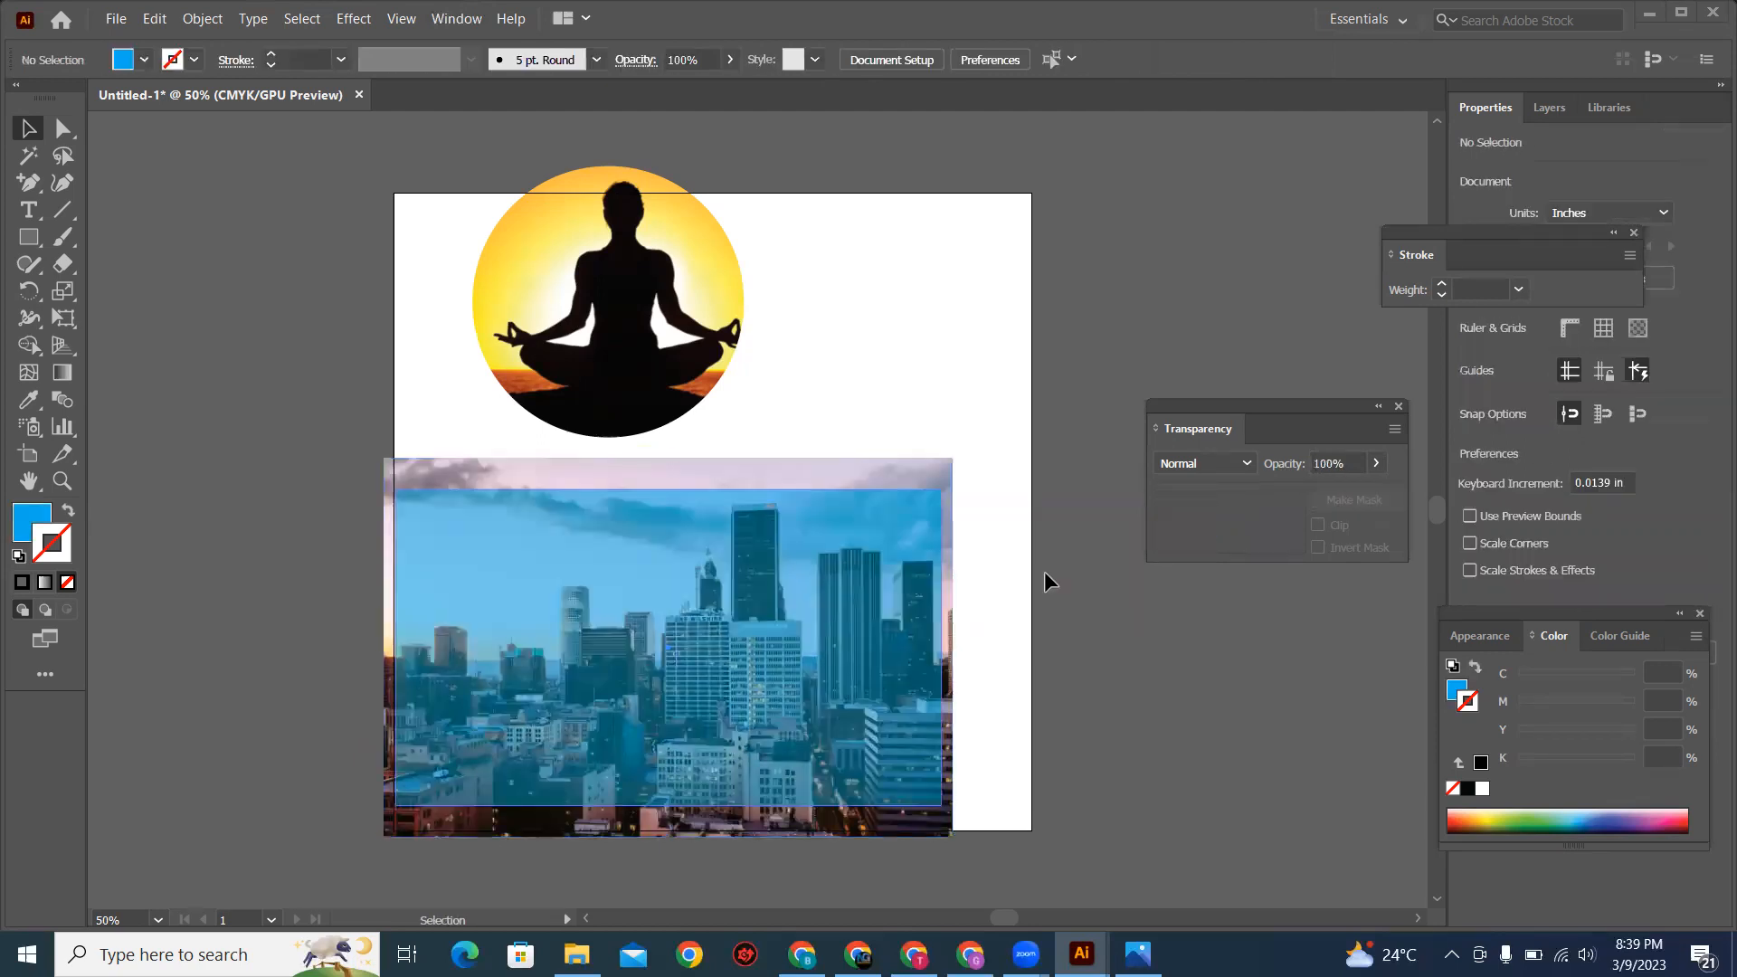
# Step: Set the blue rectangle's opacity back to 100%
pyautogui.click(891, 606)
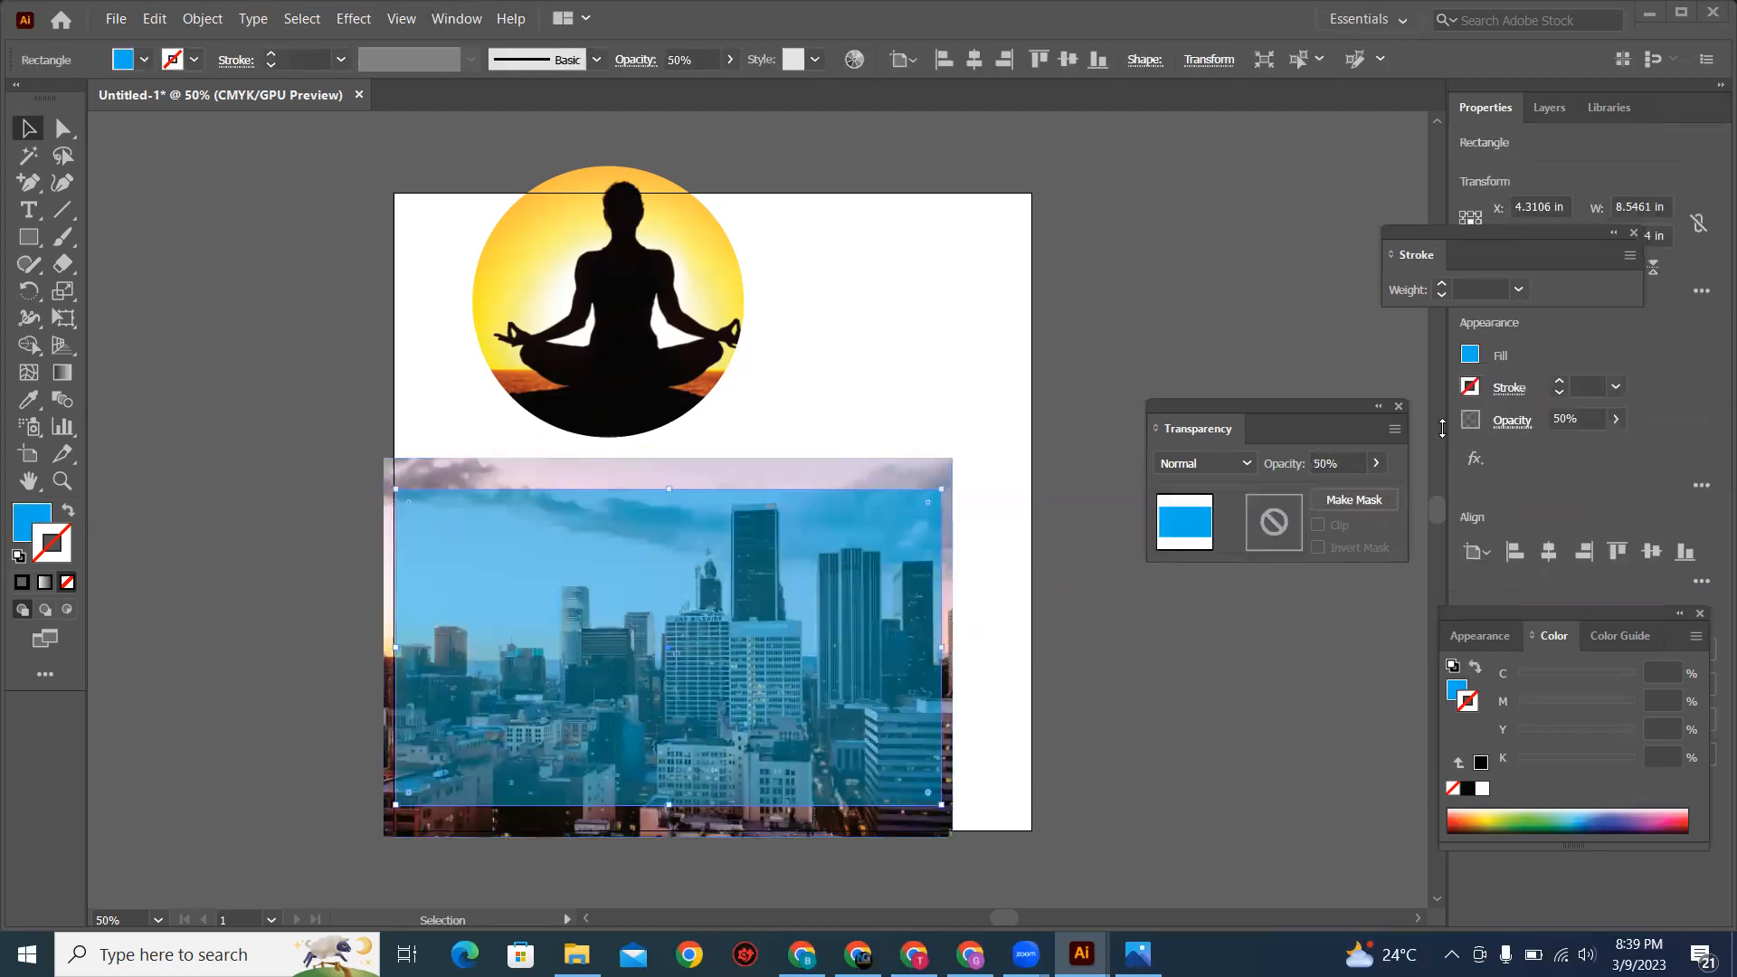
pyautogui.click(1382, 465)
pyautogui.moveTo(1330, 491); pyautogui.dragTo(1378, 492)
pyautogui.click(1093, 340)
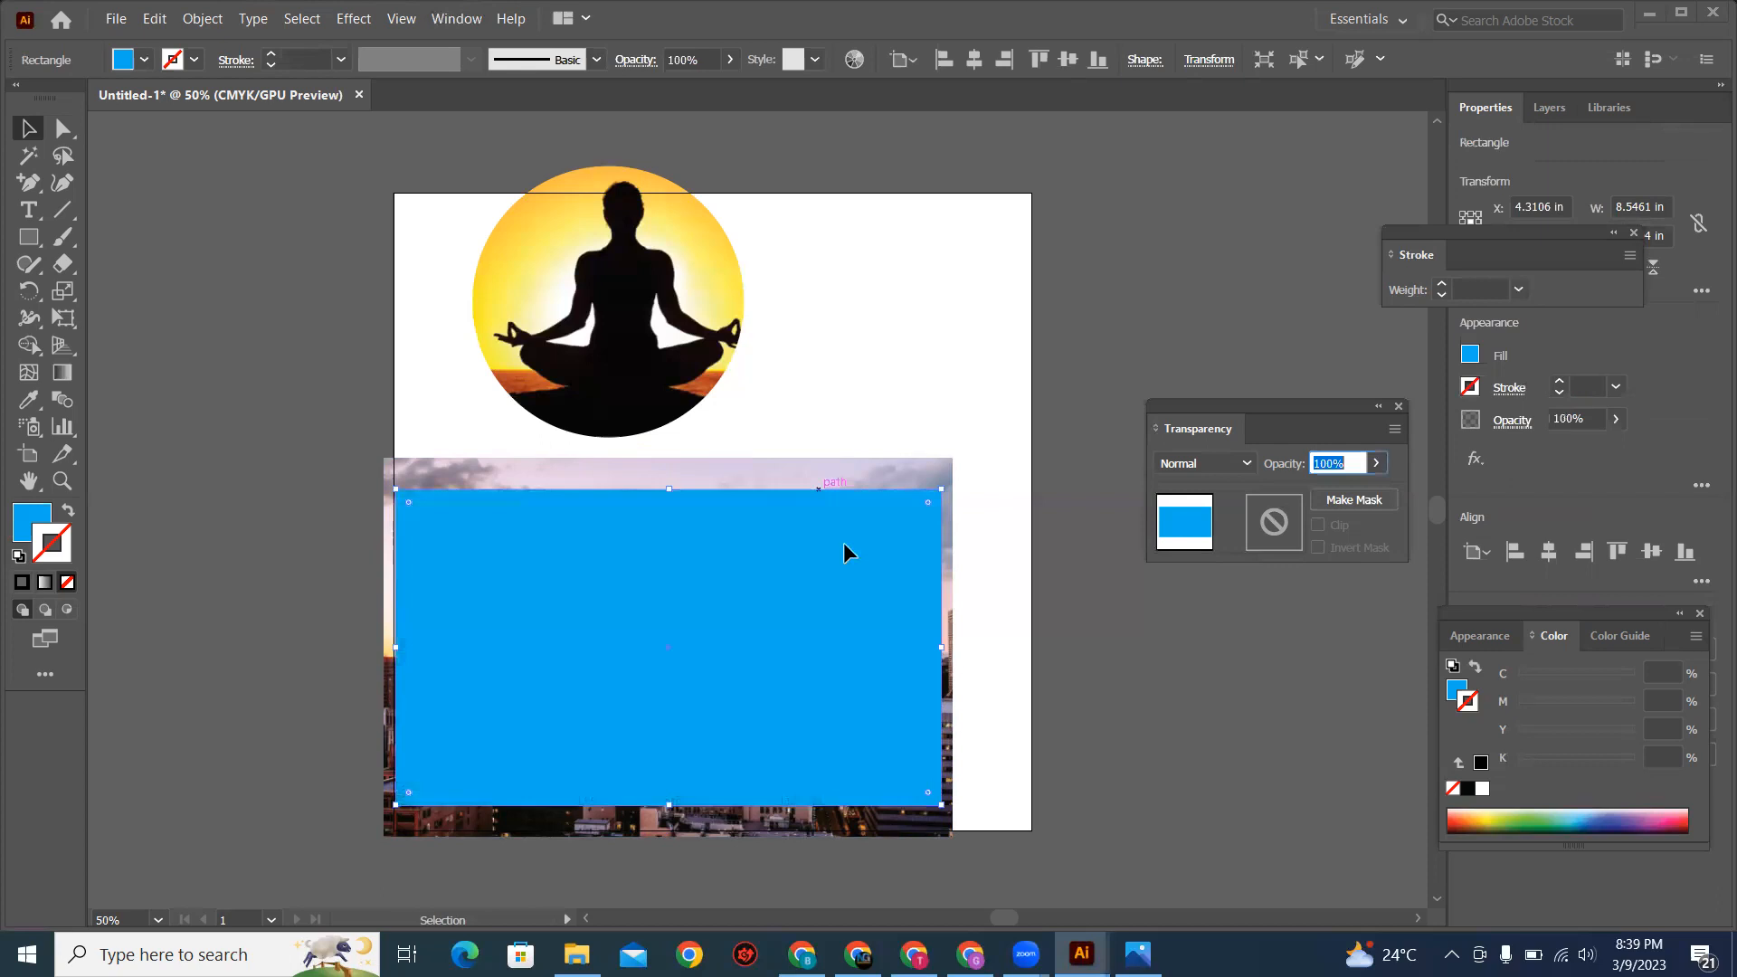
# Step: Select the blue rectangle together with the city photo and make a clipping mask from them
pyautogui.hotkey('ctrl', 'a')
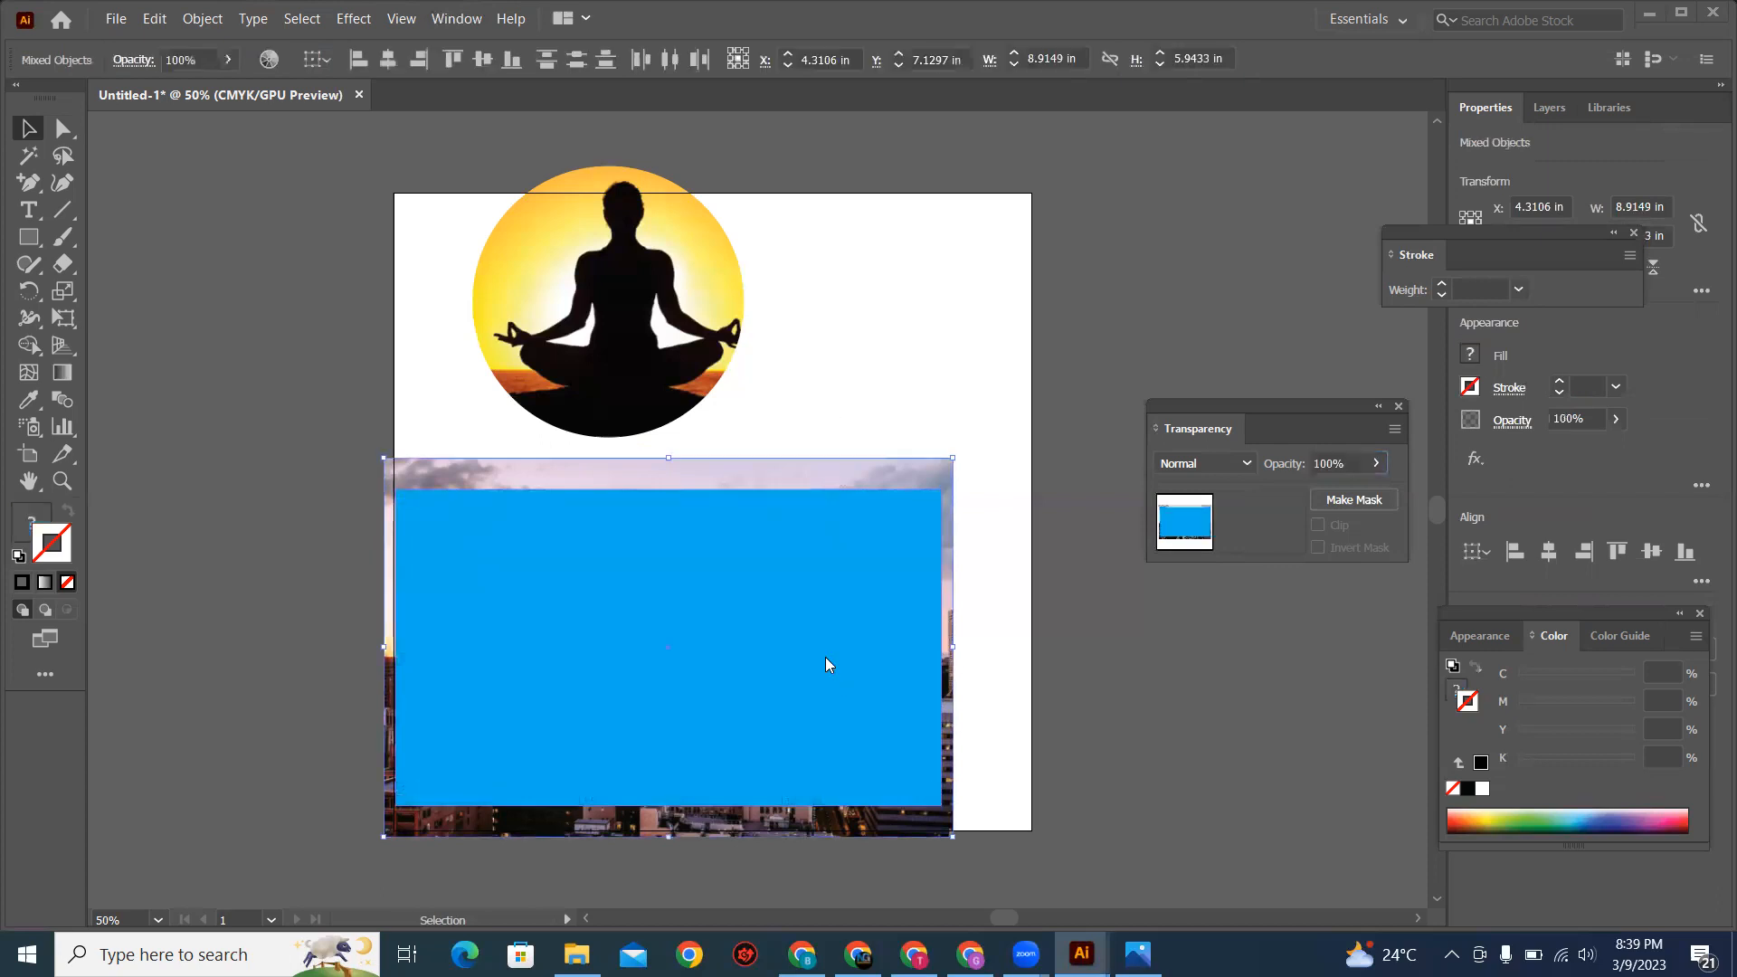
pyautogui.rightClick(914, 605)
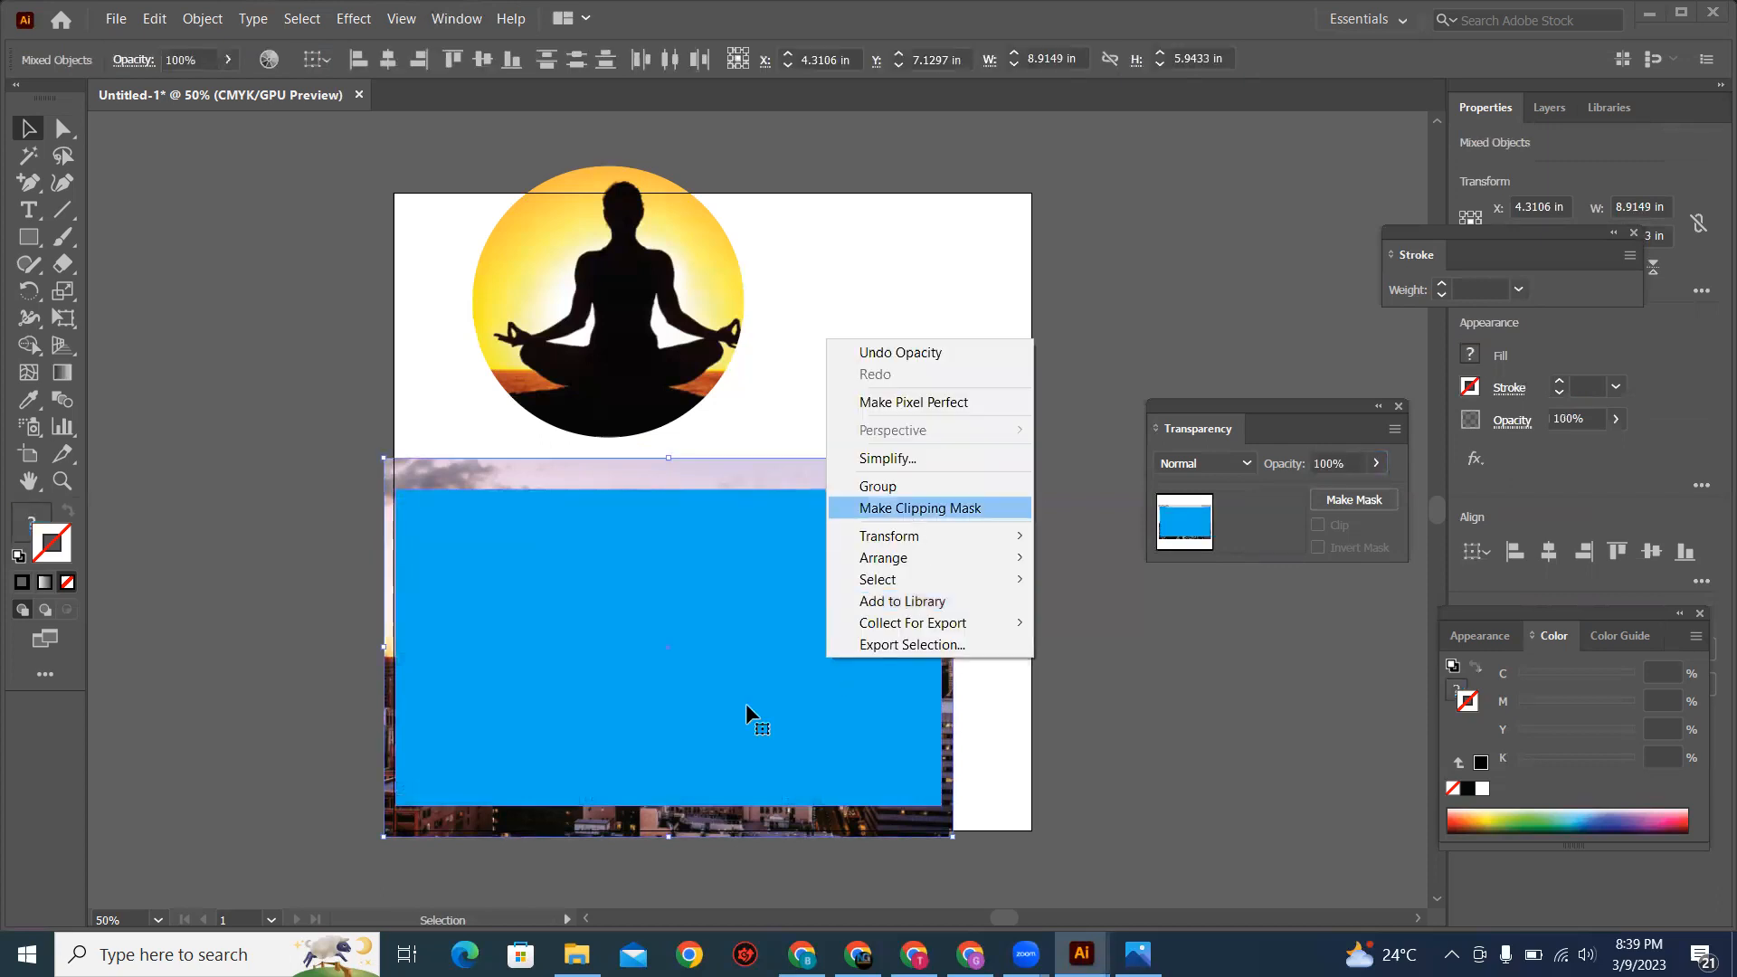
pyautogui.press('Return')
# Step: Move the masked city photo down past the artboard's lower-left corner and the circular meditation image fully onto the artboard
pyautogui.moveTo(695, 645); pyautogui.dragTo(702, 644)
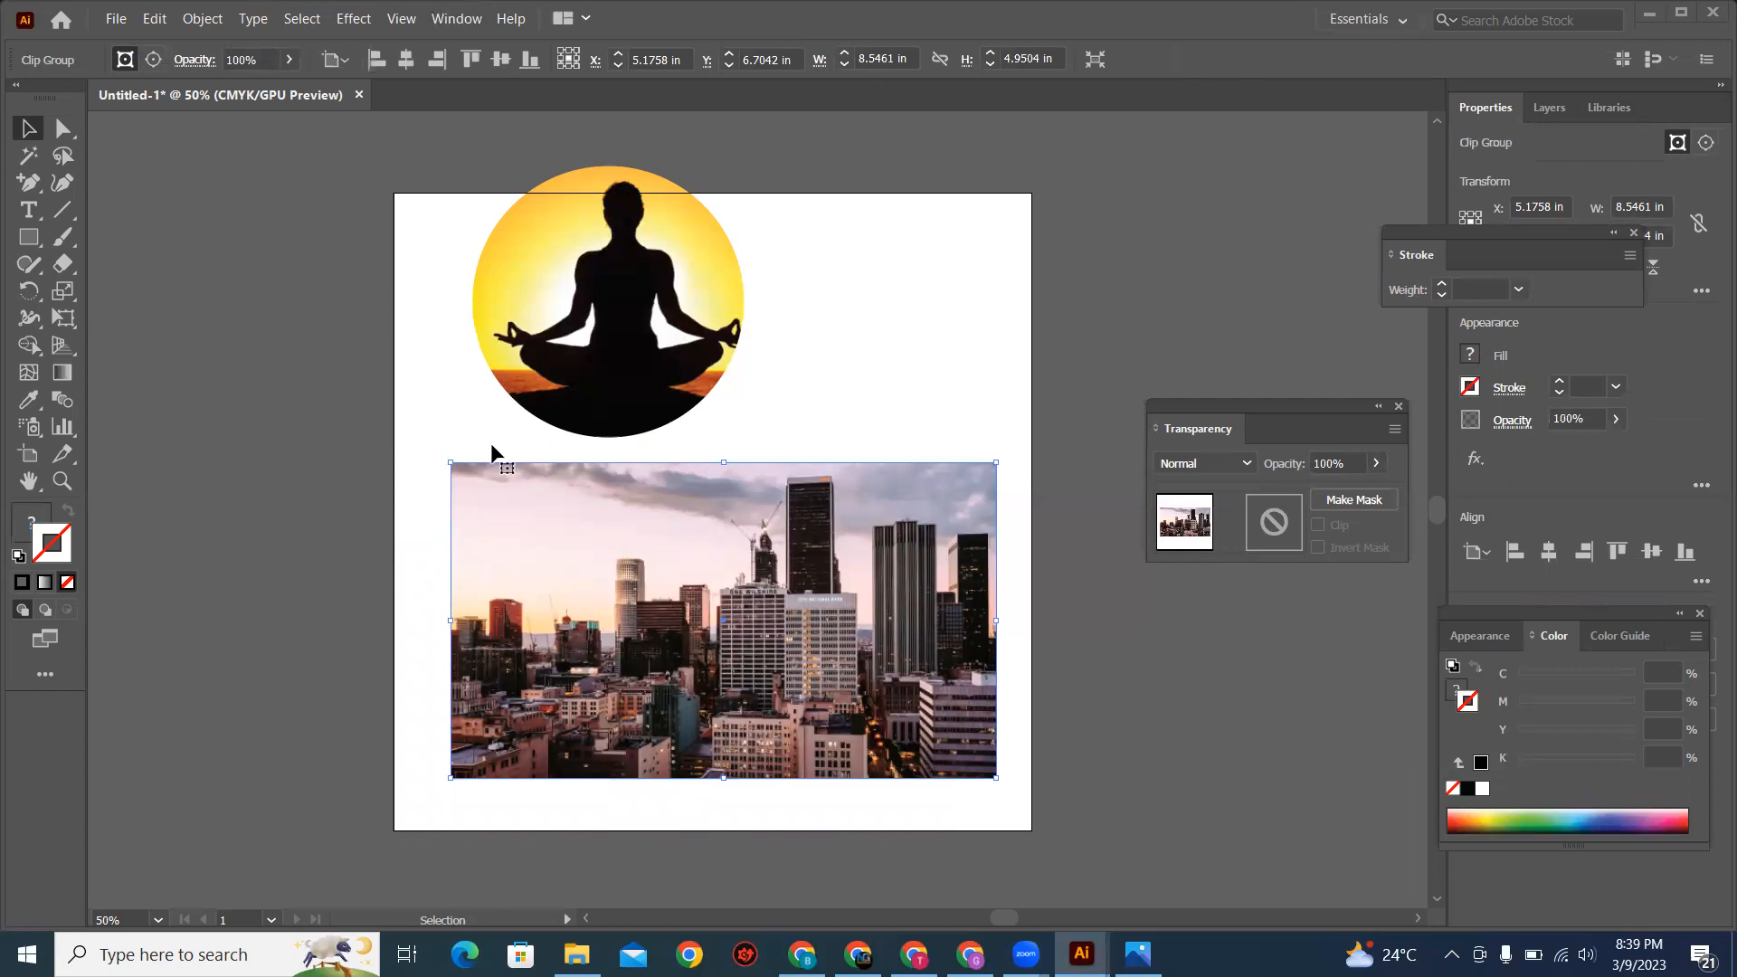
pyautogui.moveTo(748, 751); pyautogui.dragTo(638, 845)
pyautogui.moveTo(643, 303); pyautogui.dragTo(711, 360)
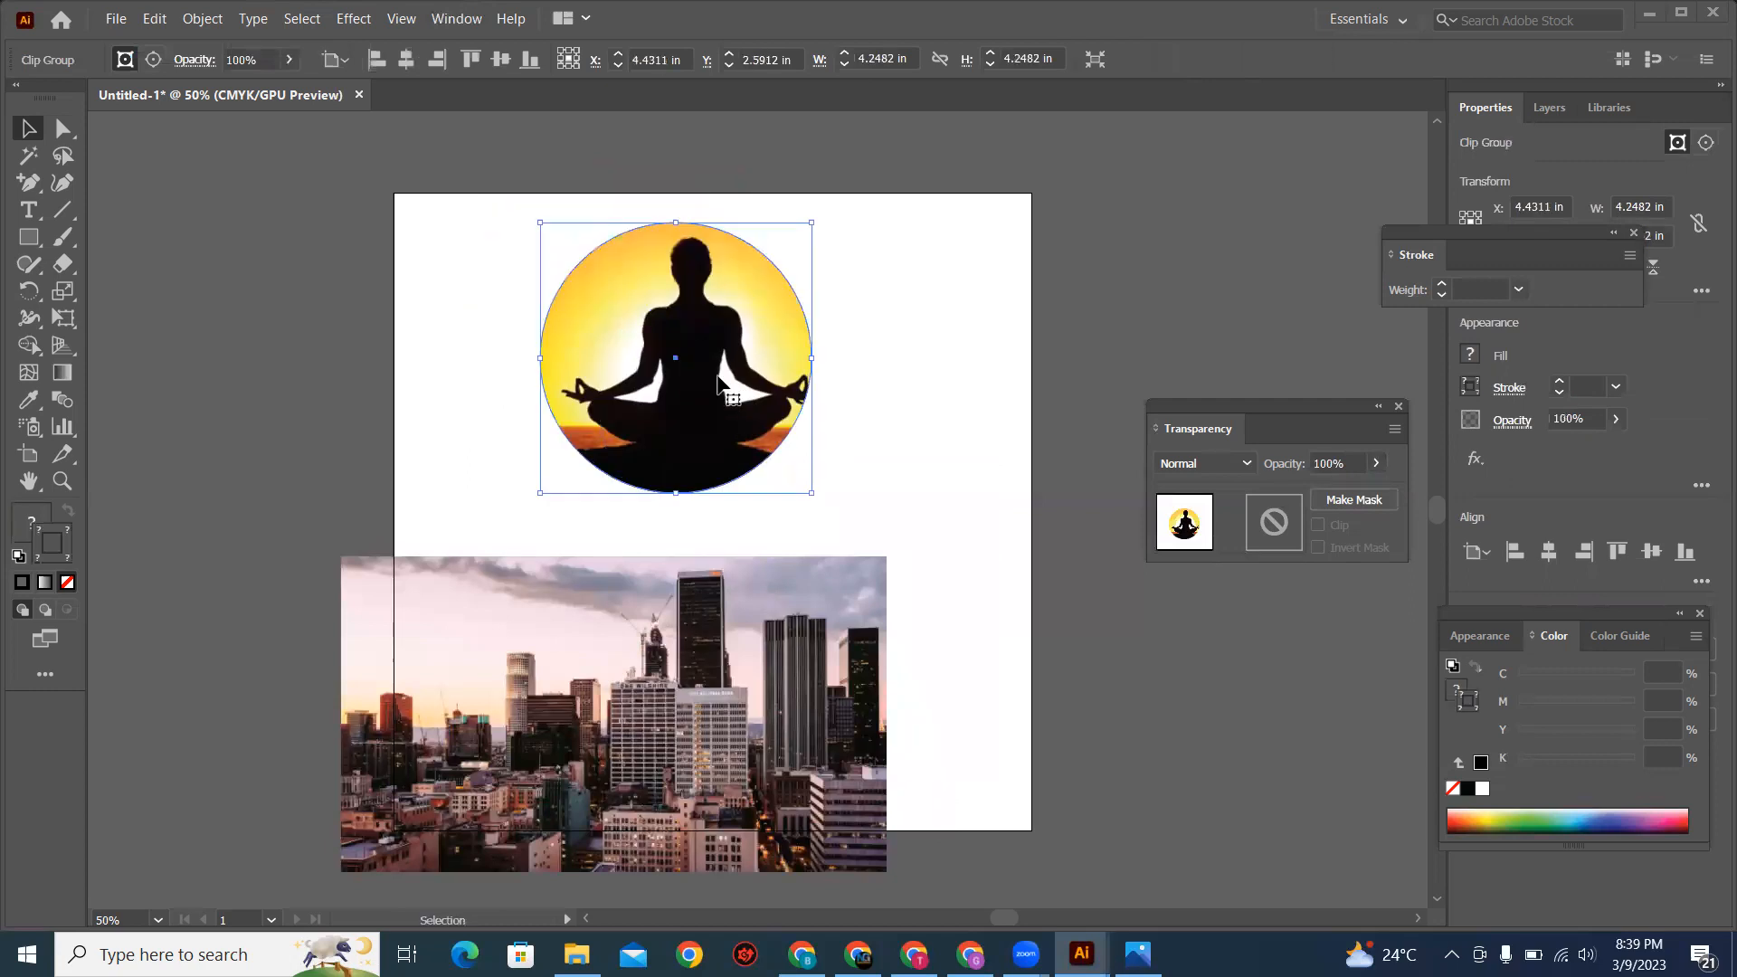
# Step: Isolate the meditation image inside its circular clipping mask and try adjusting its opacity
pyautogui.doubleClick(721, 385)
pyautogui.click(186, 217)
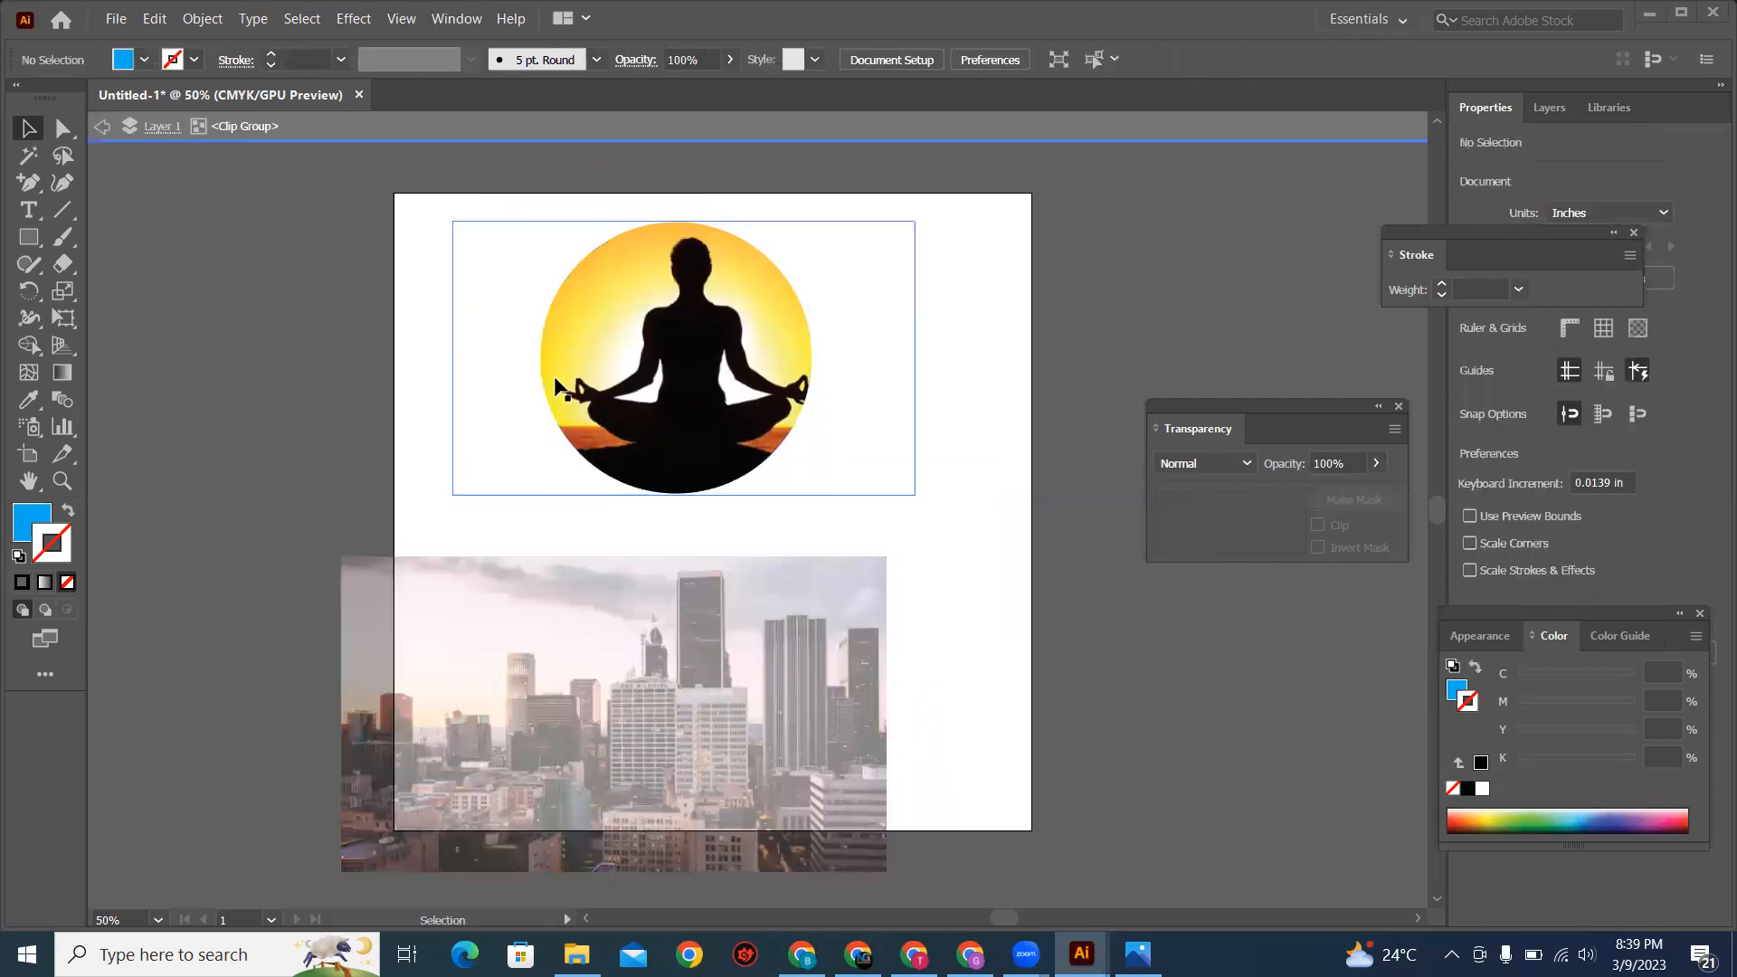
pyautogui.click(693, 414)
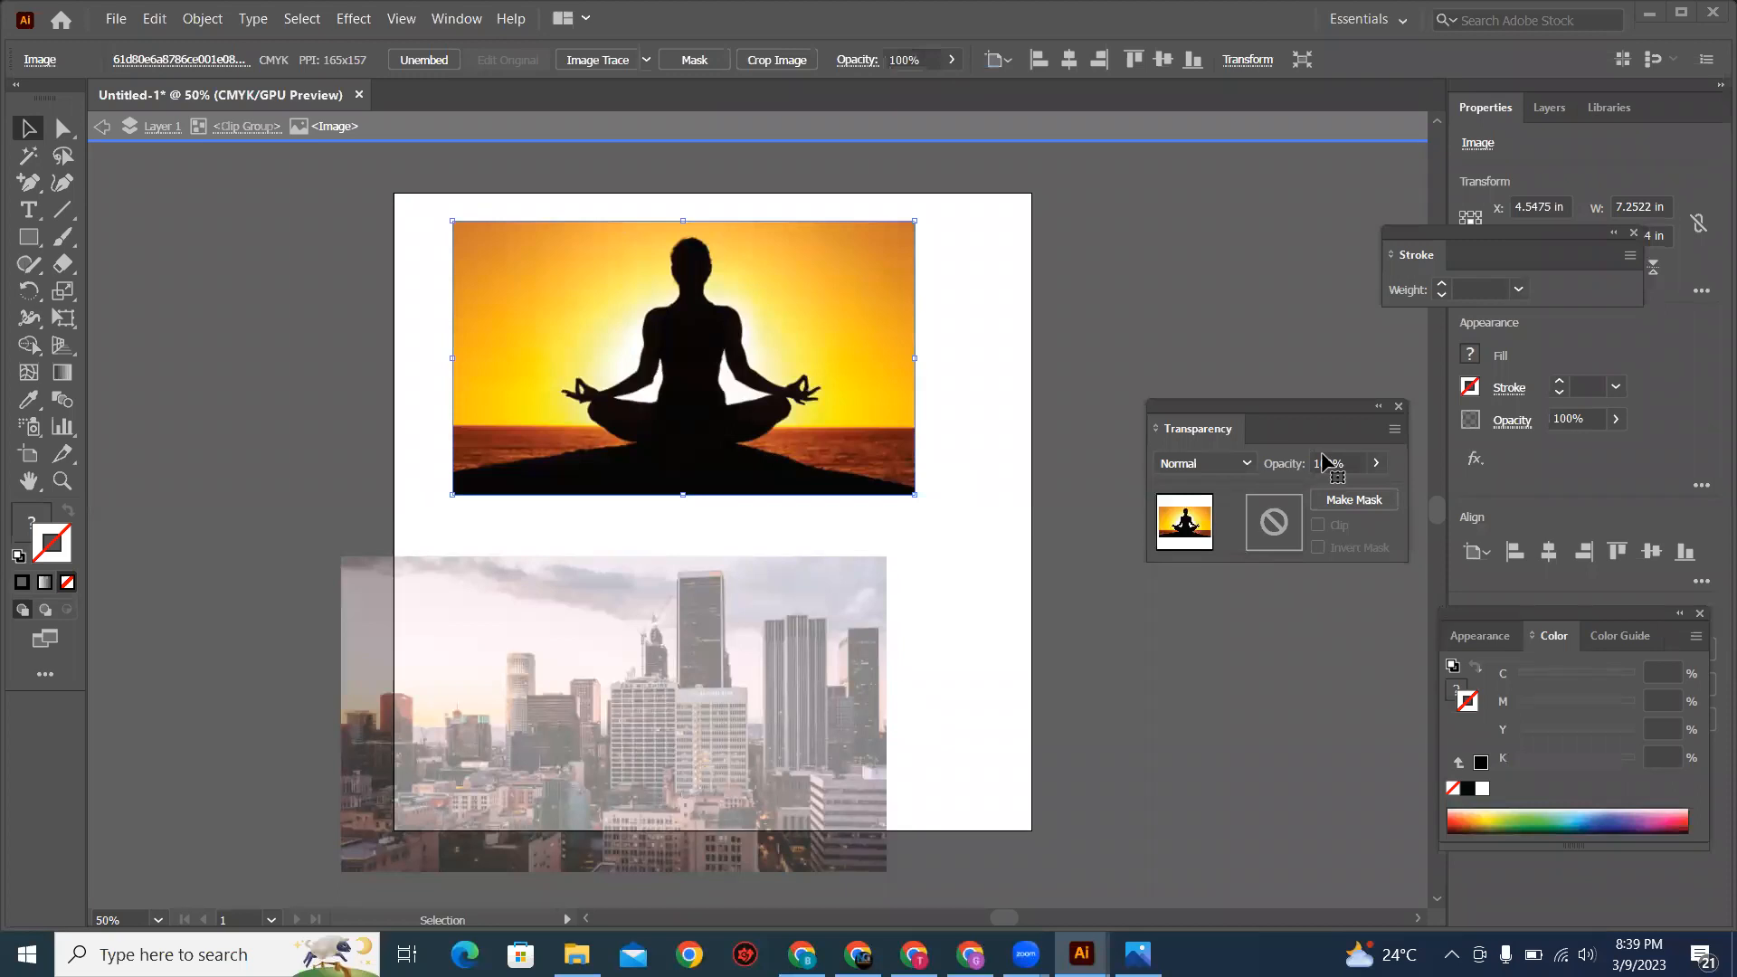
pyautogui.click(1378, 463)
pyautogui.moveTo(1363, 498); pyautogui.dragTo(1329, 499)
pyautogui.click(1381, 493)
pyautogui.click(985, 313)
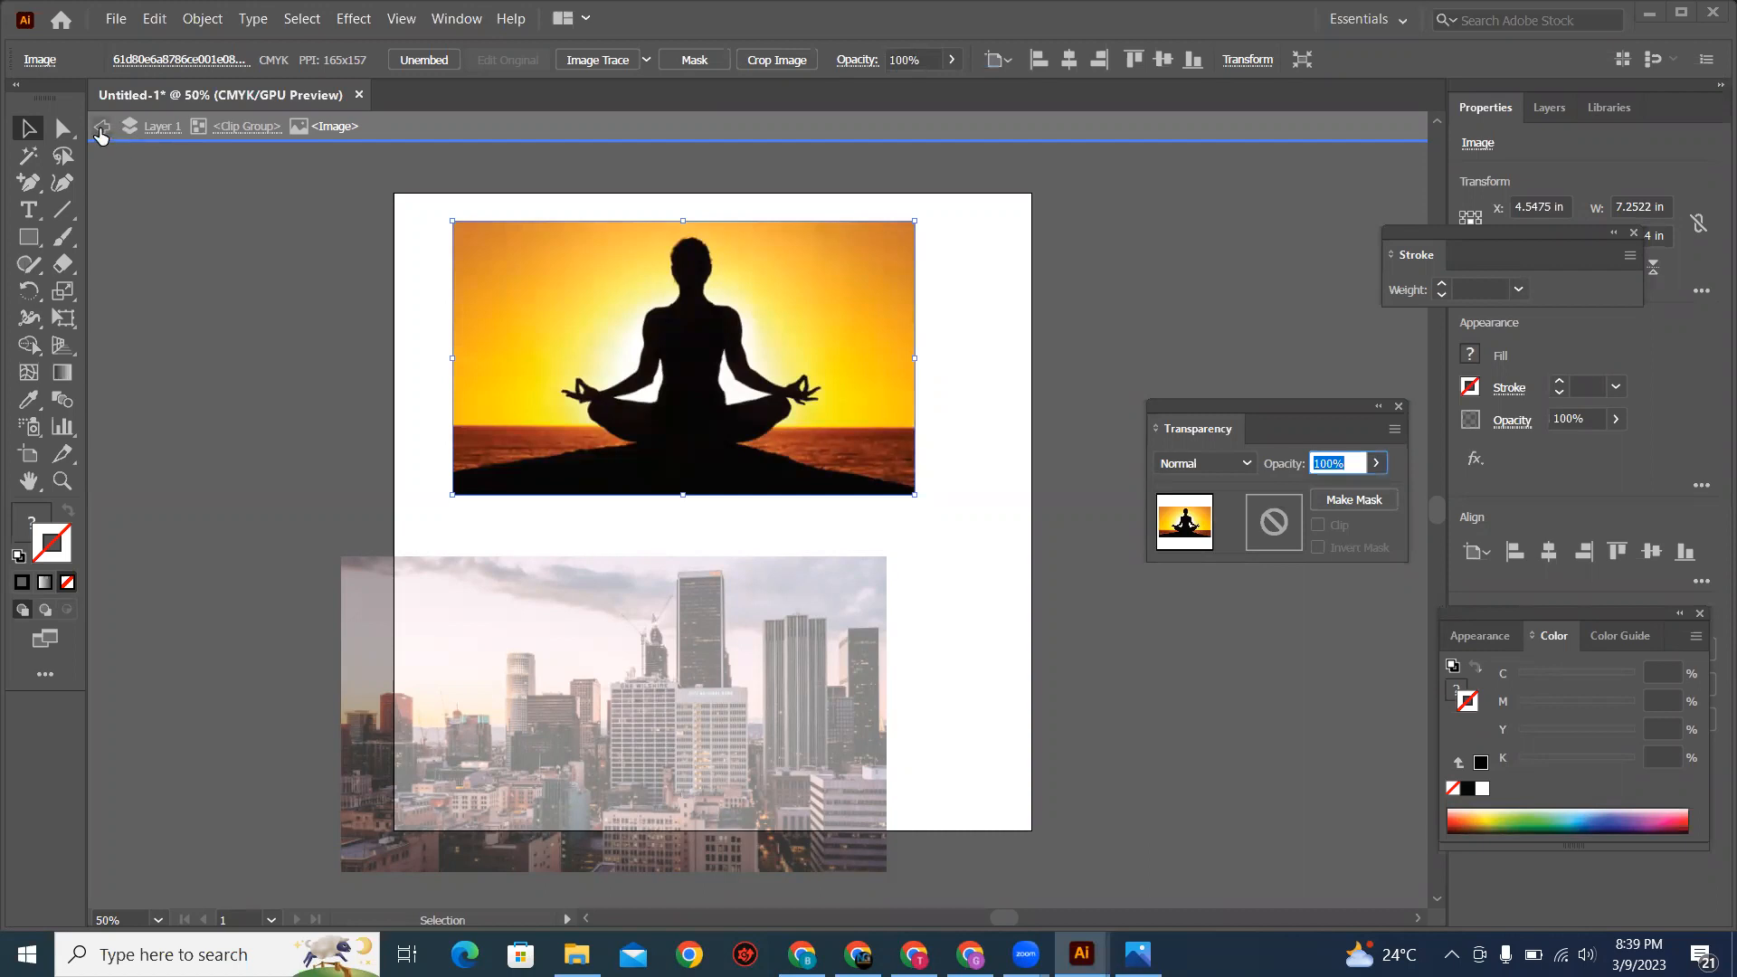
# Step: Exit isolation of the meditation clip group and return to the whole document
pyautogui.click(100, 132)
pyautogui.click(858, 396)
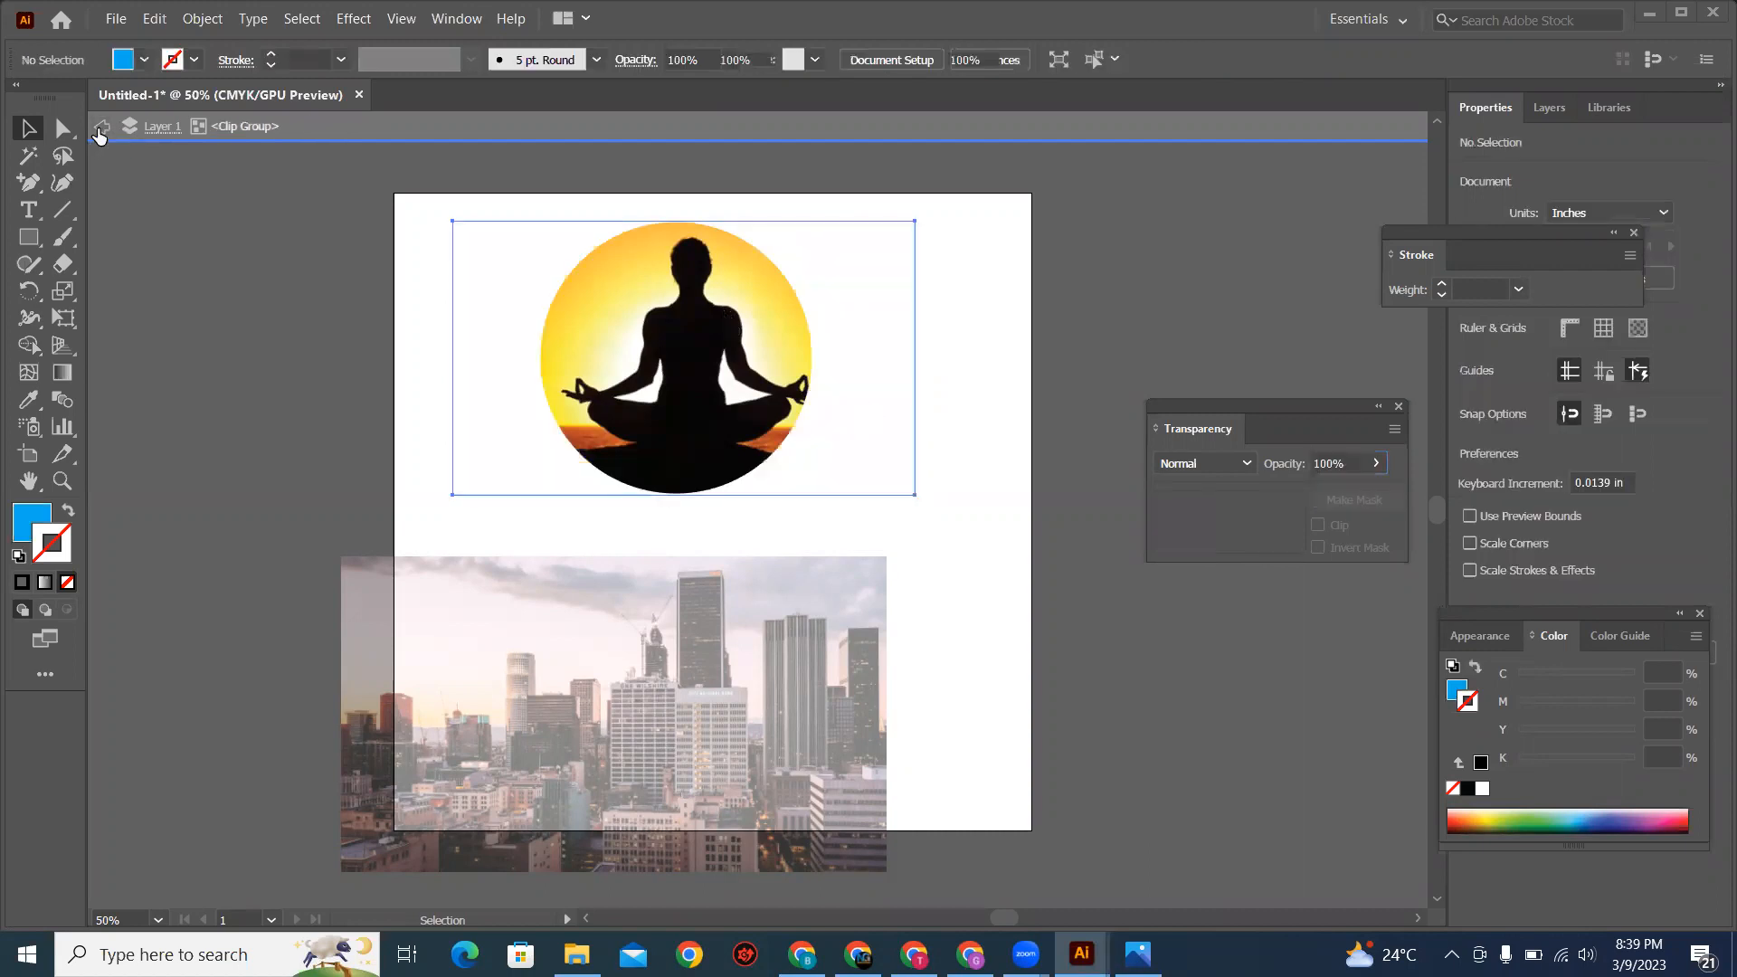
pyautogui.doubleClick(950, 398)
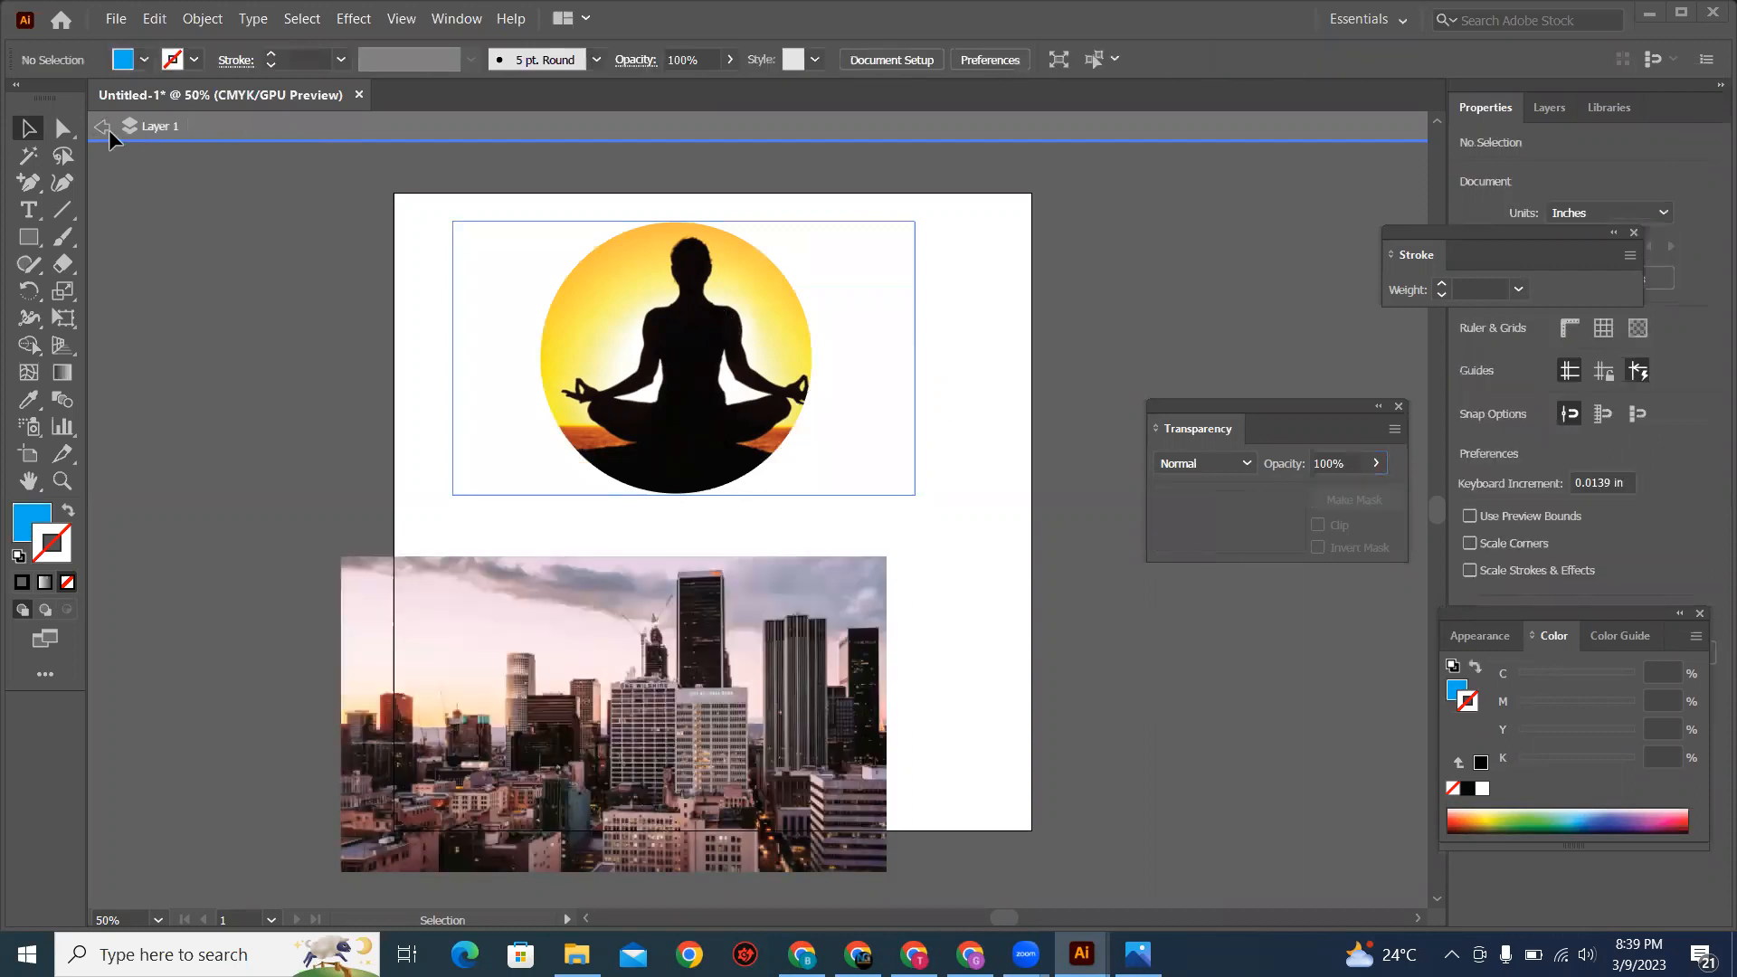
pyautogui.doubleClick(265, 285)
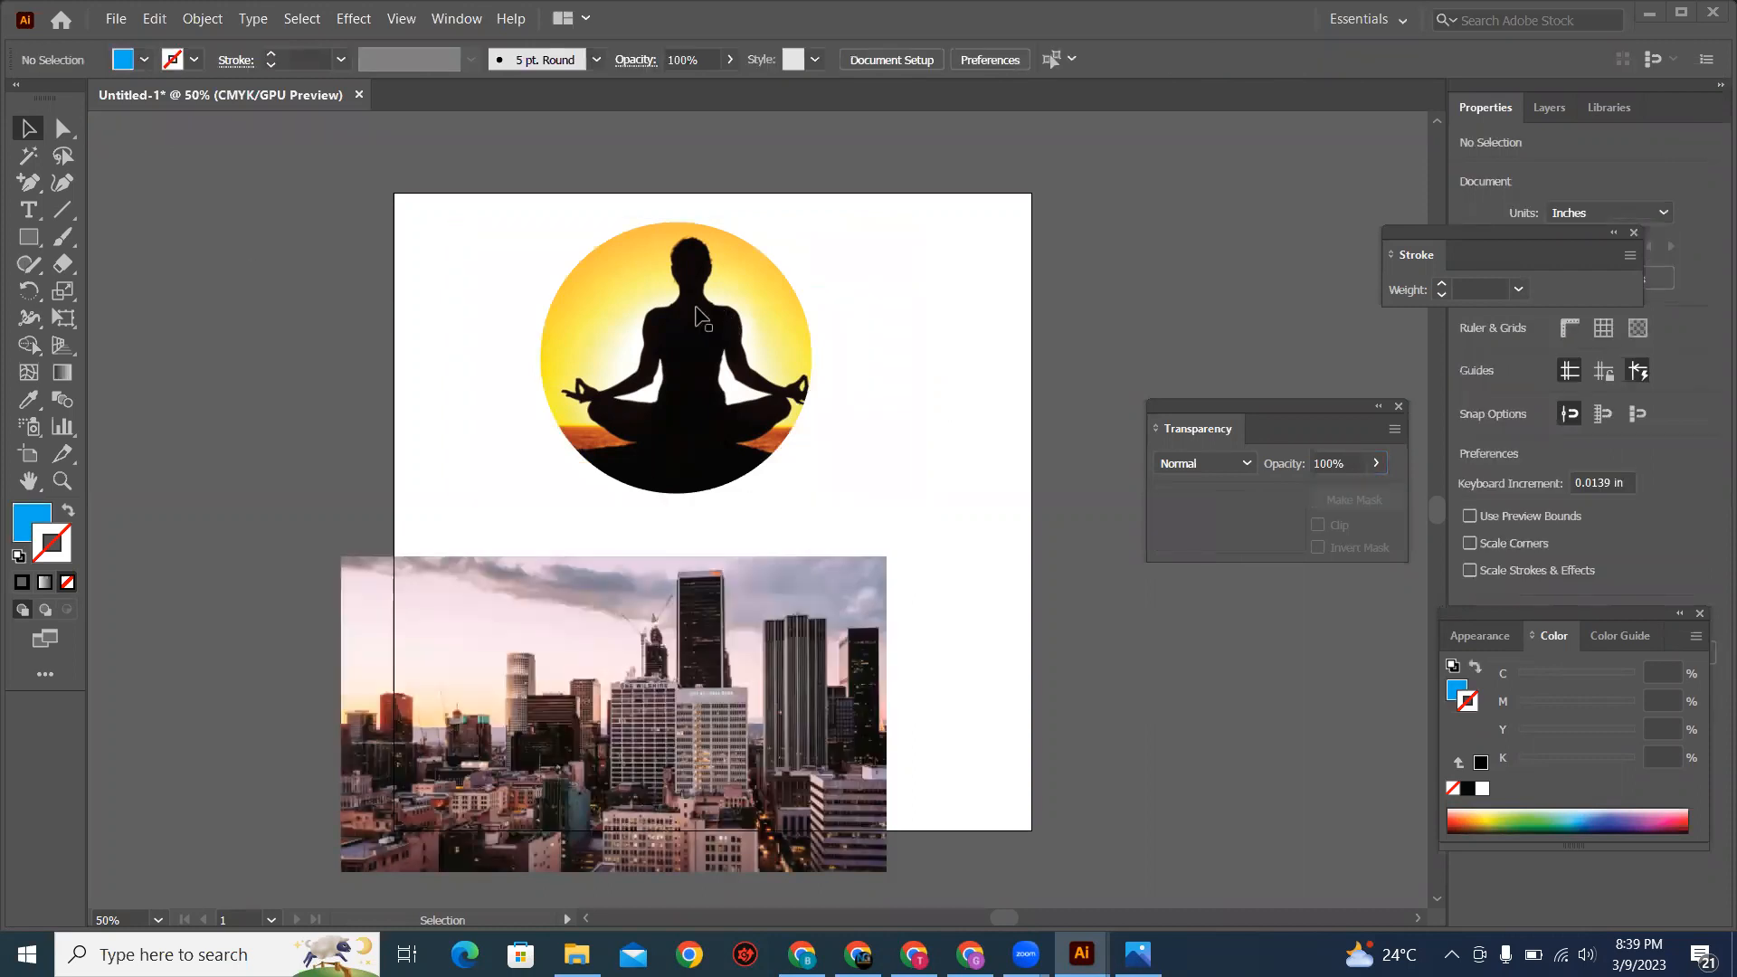